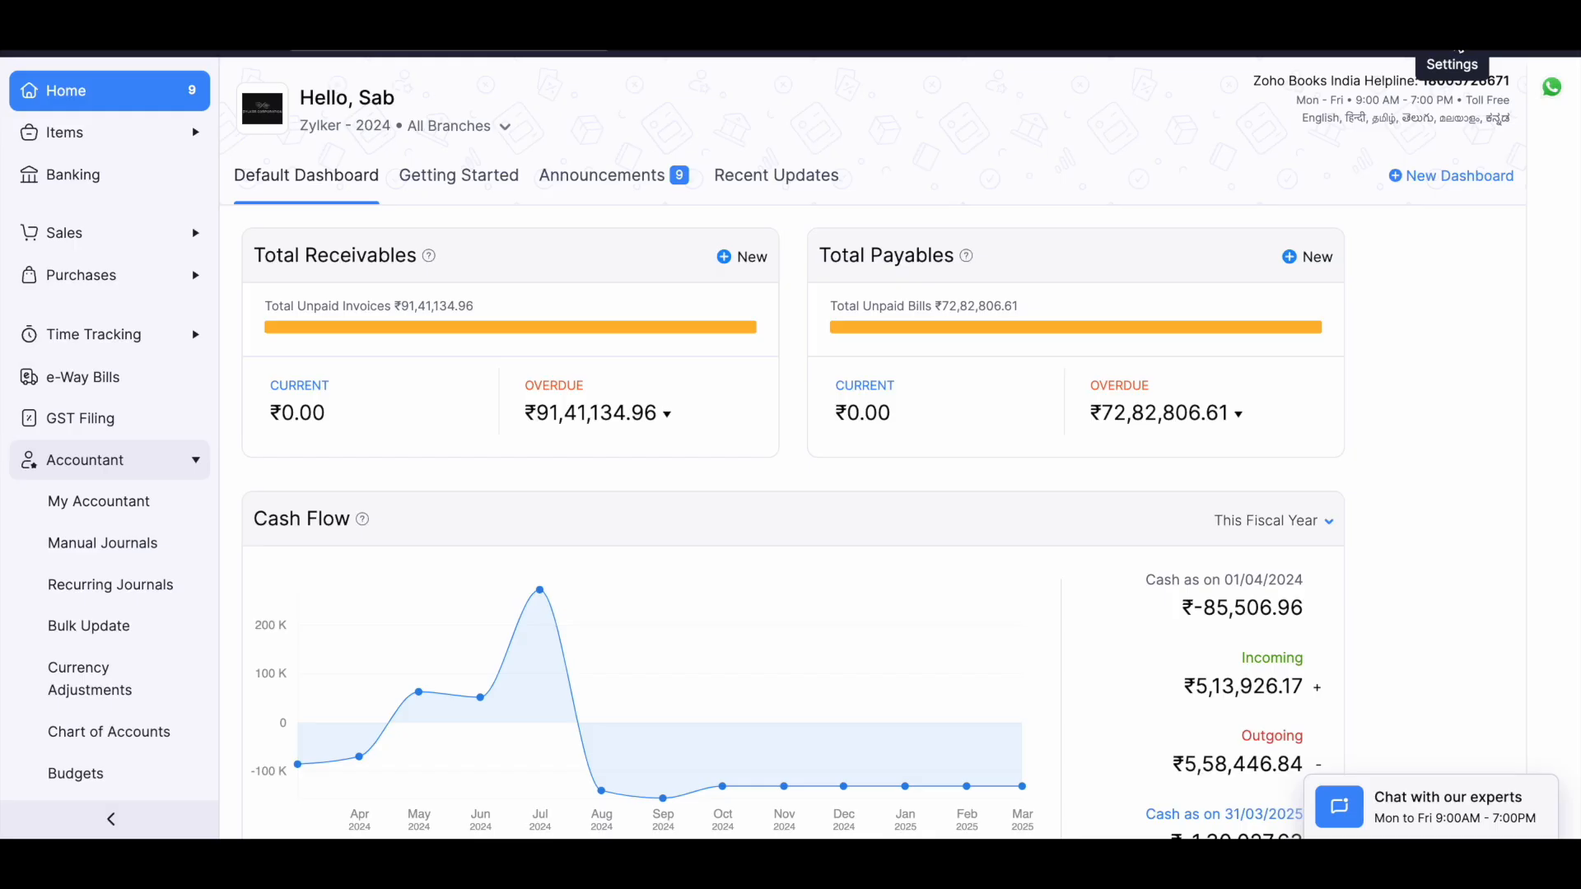
Open the accountant invitation form from the Users settings, then cancel the invitation and close the settings.
{"action": "left_click", "coordinate": [1460, 47]}
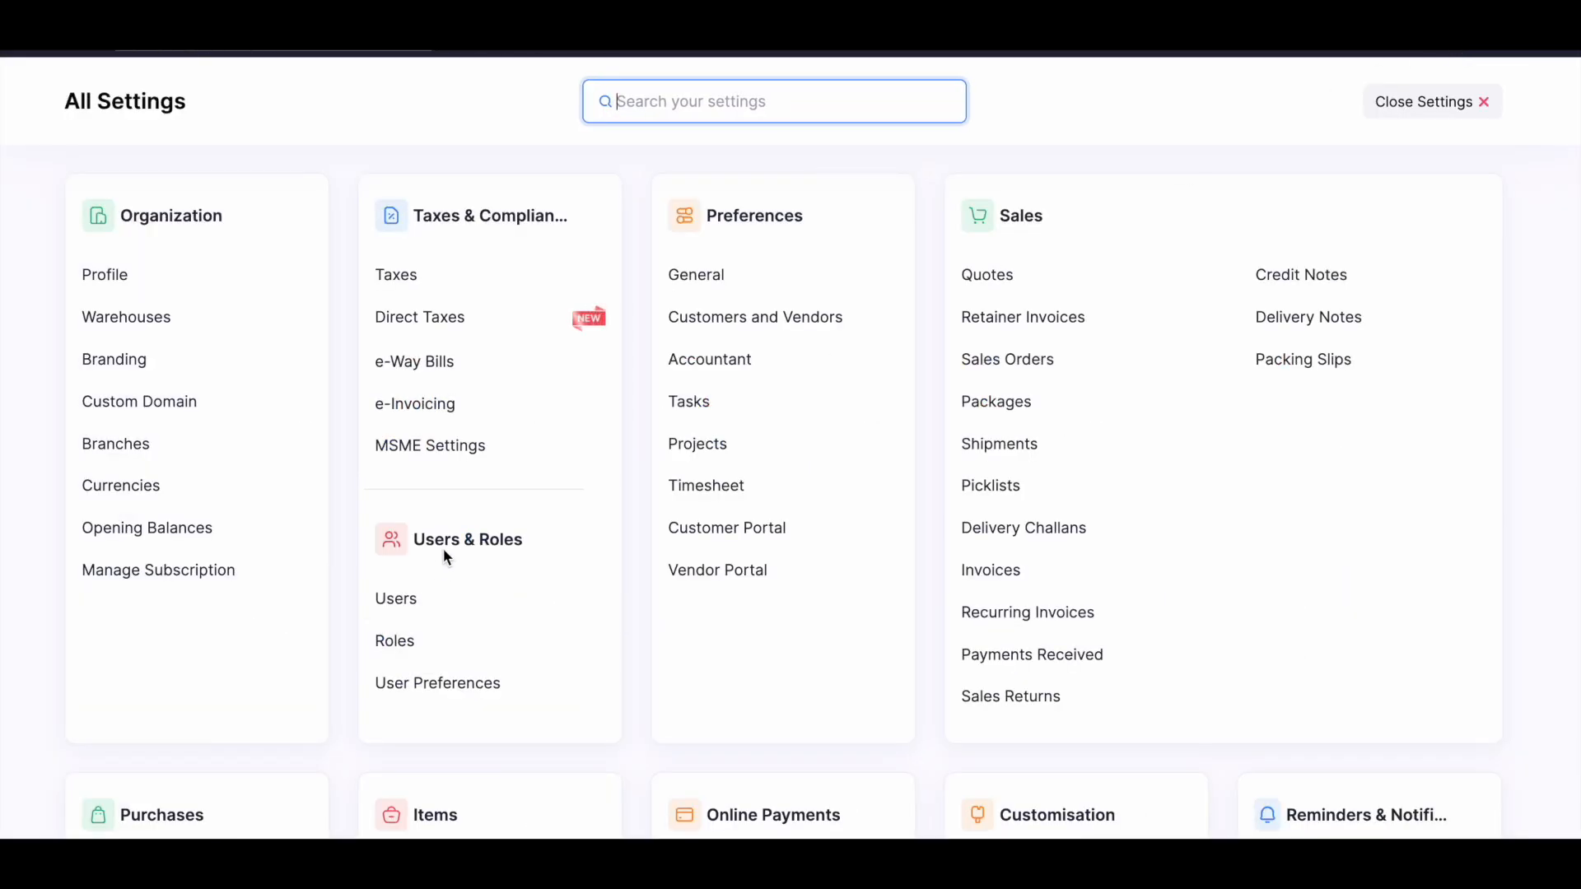
{"action": "left_click", "coordinate": [426, 610]}
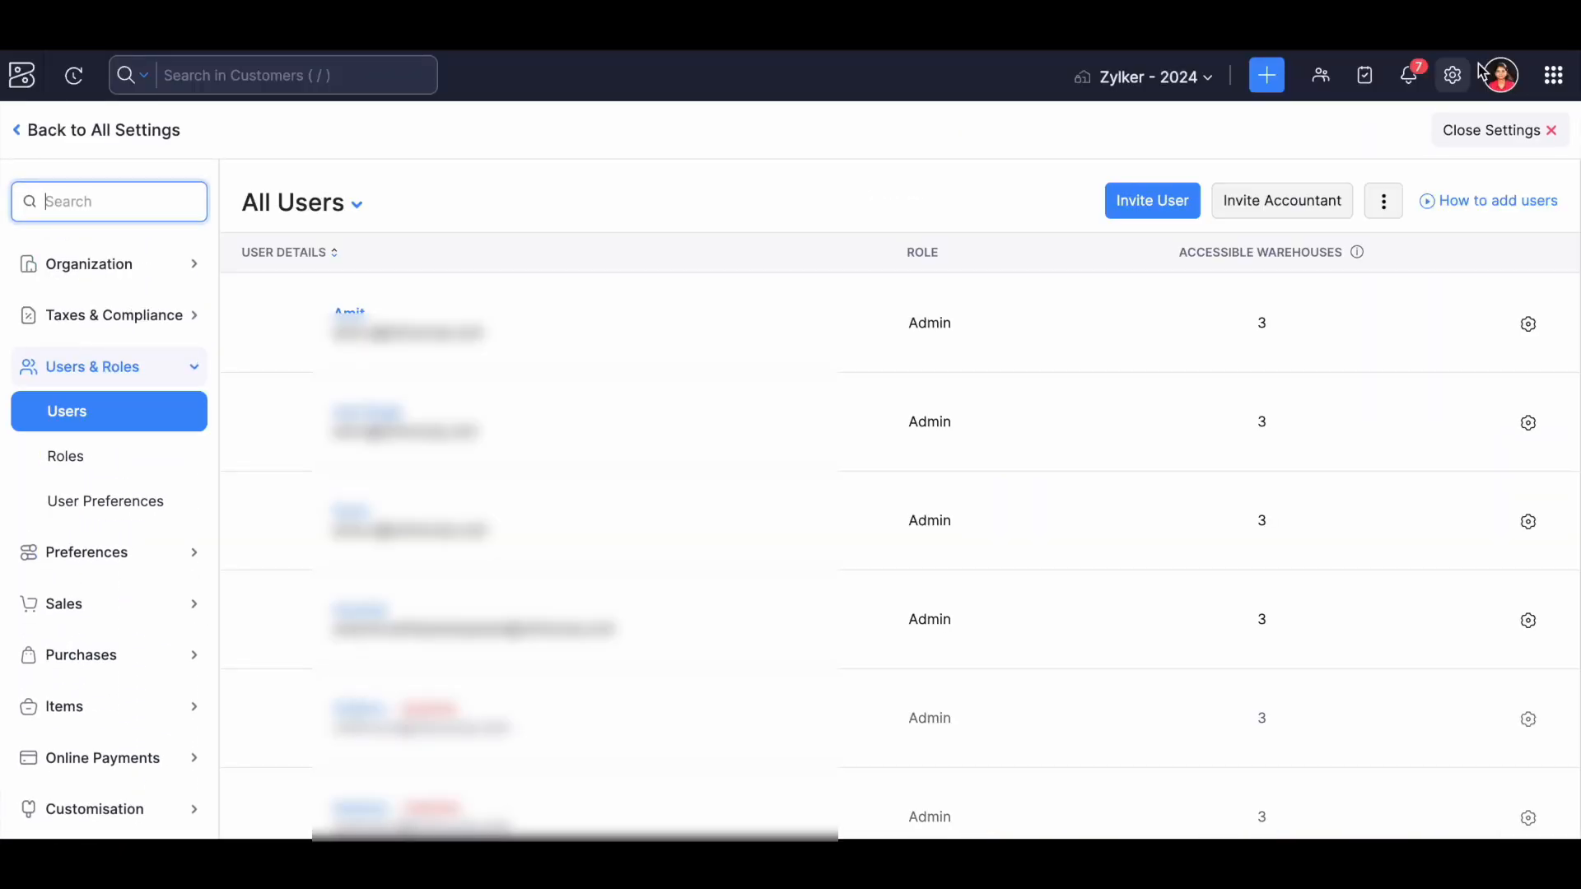
{"action": "left_click", "coordinate": [1269, 196]}
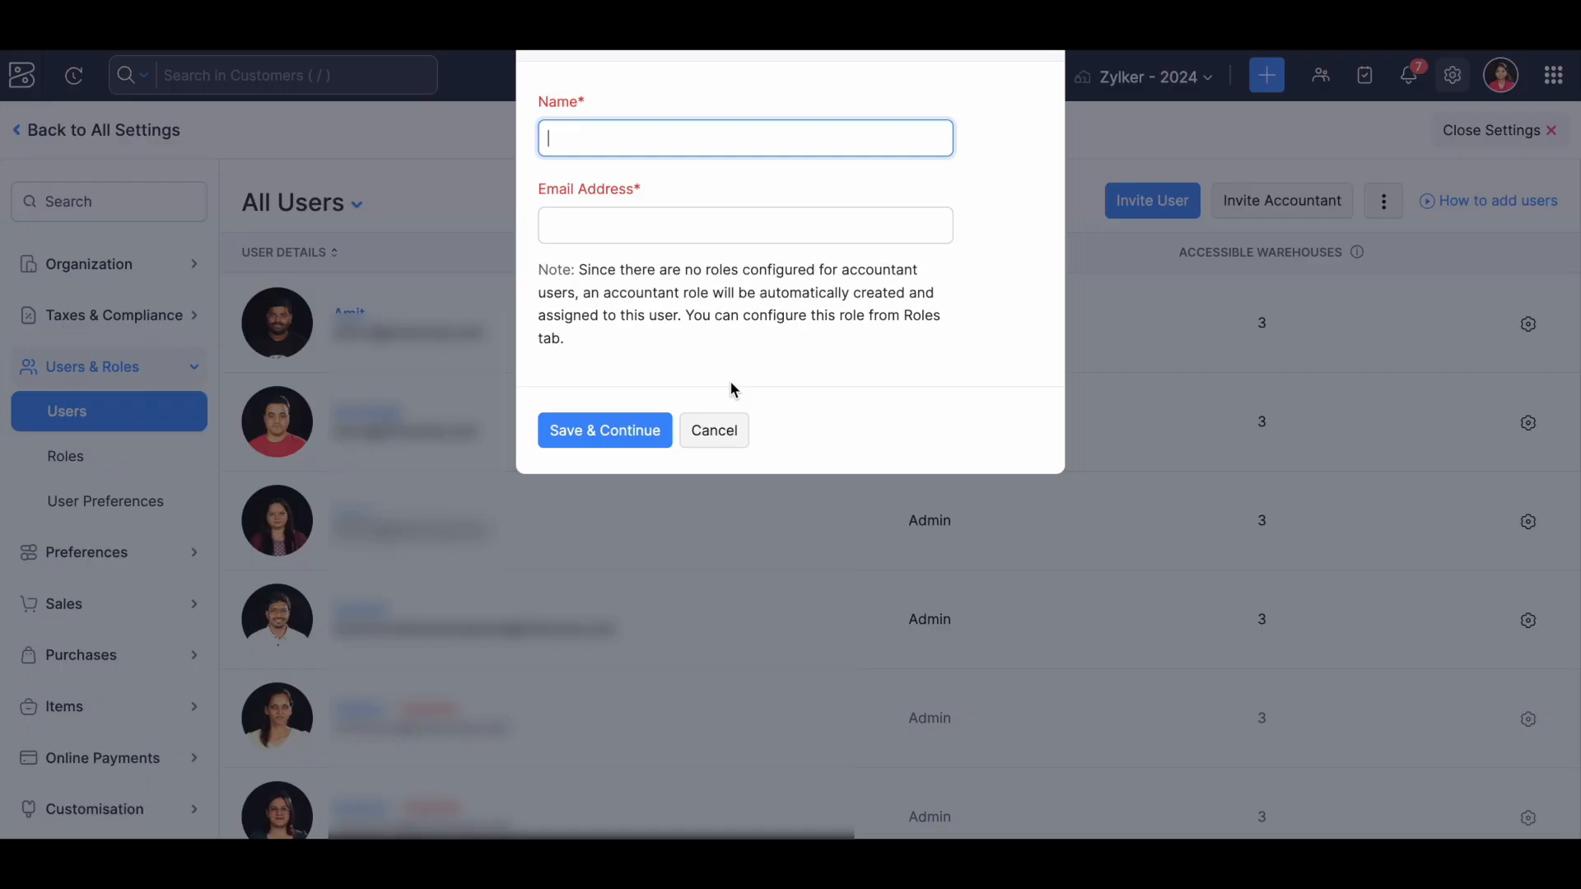
{"action": "left_click", "coordinate": [729, 434]}
{"action": "left_click", "coordinate": [1516, 138]}
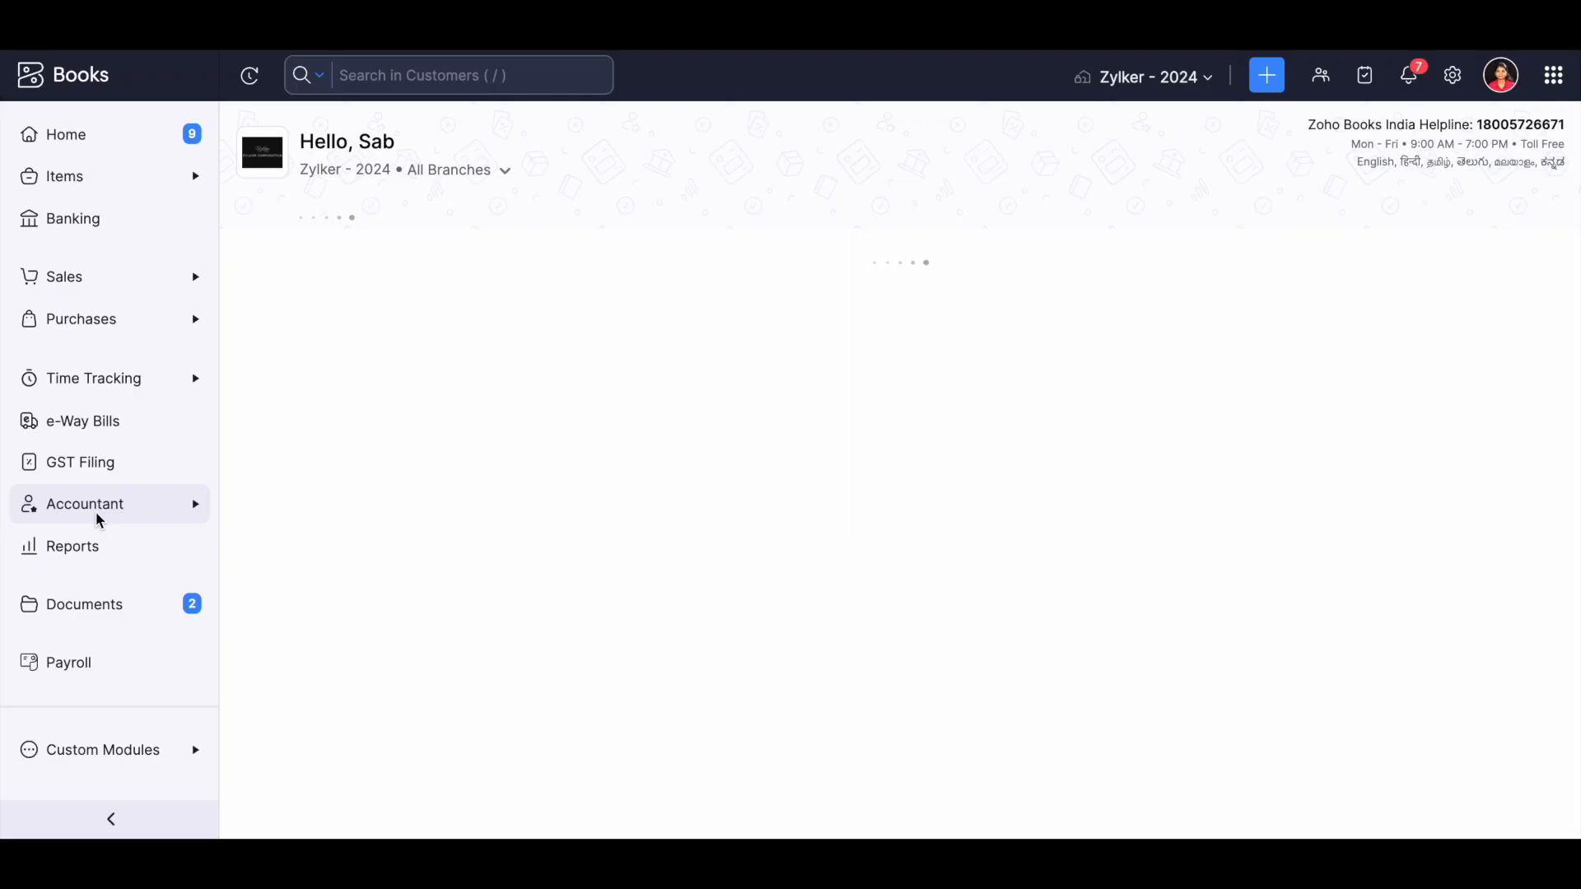
Expand the Accountant section and open the Chart of Accounts.
{"action": "scroll", "coordinate": [97, 519], "scroll_direction": "down", "scroll_amount": 1}
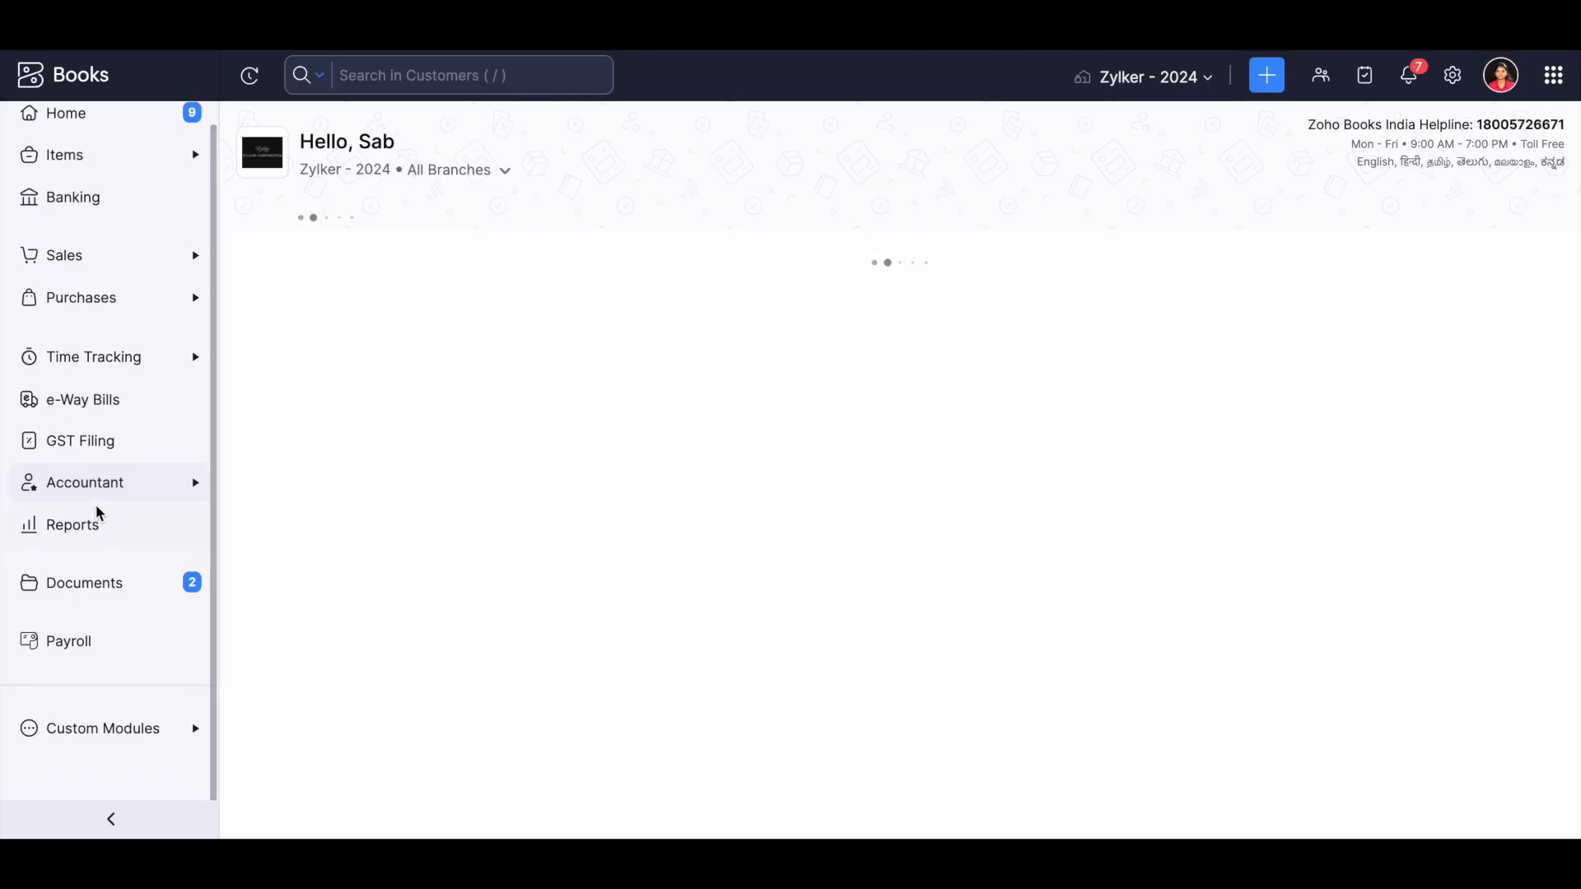
{"action": "left_click", "coordinate": [97, 497]}
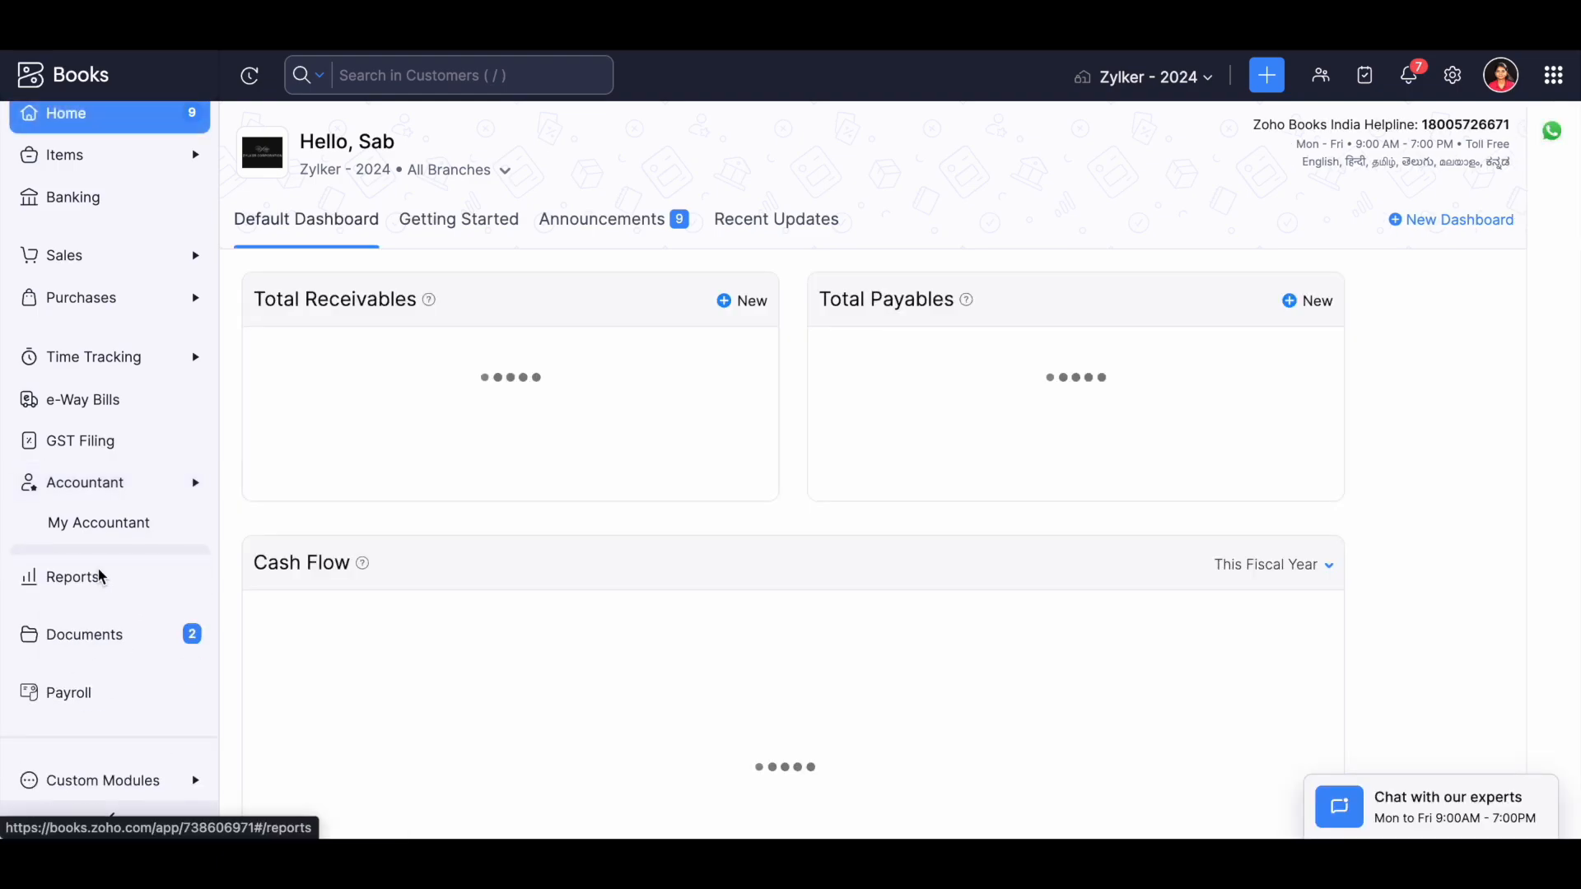
{"action": "left_click", "coordinate": [103, 482]}
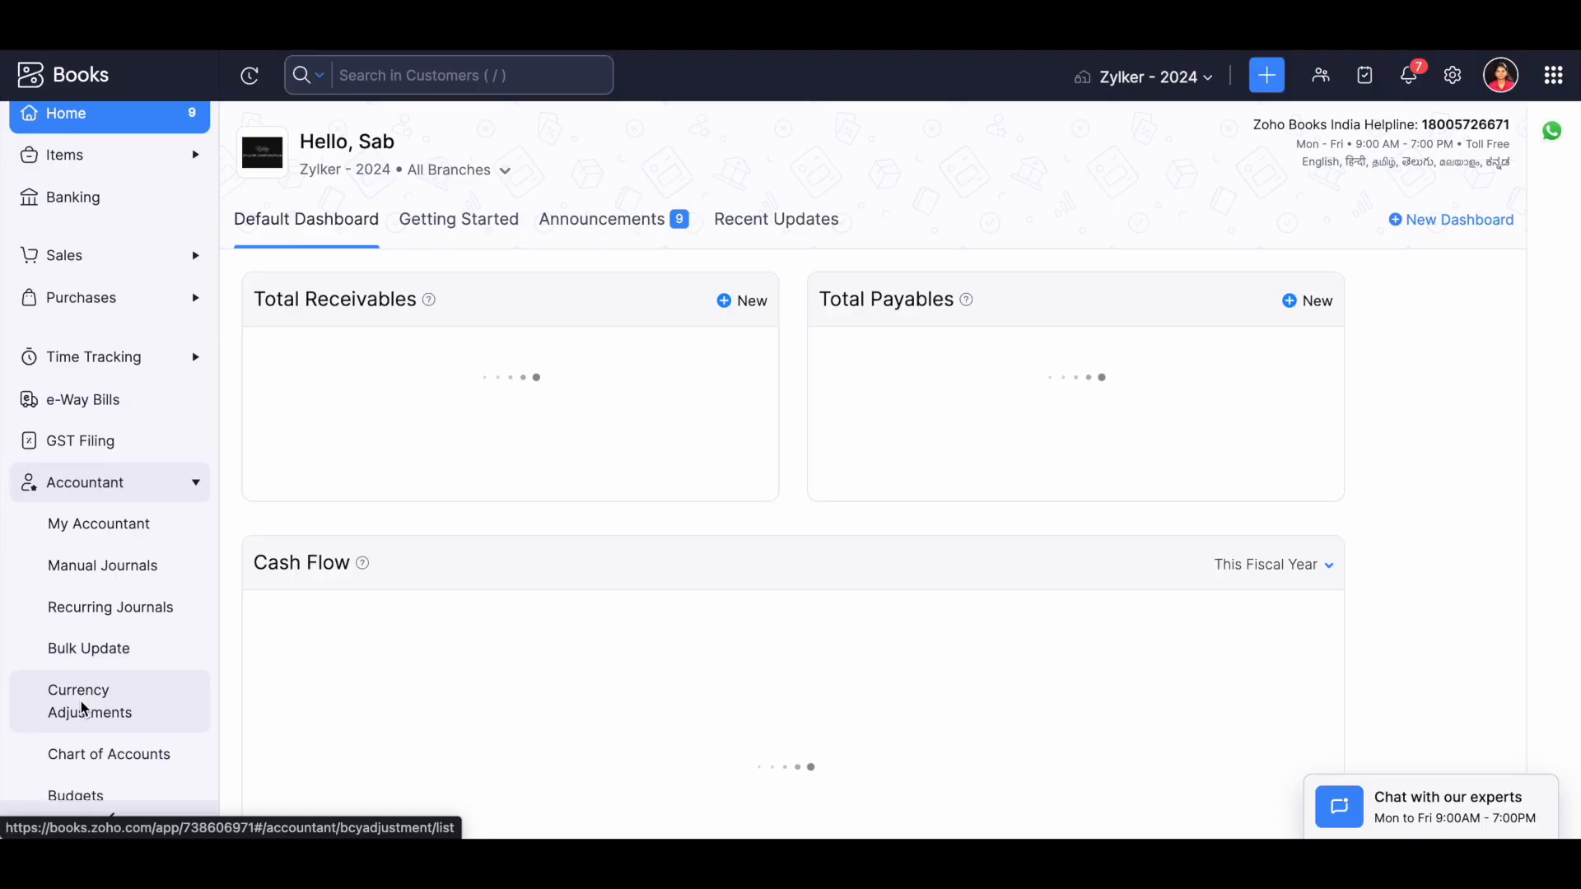
{"action": "scroll", "coordinate": [102, 618], "scroll_direction": "down", "scroll_amount": 2}
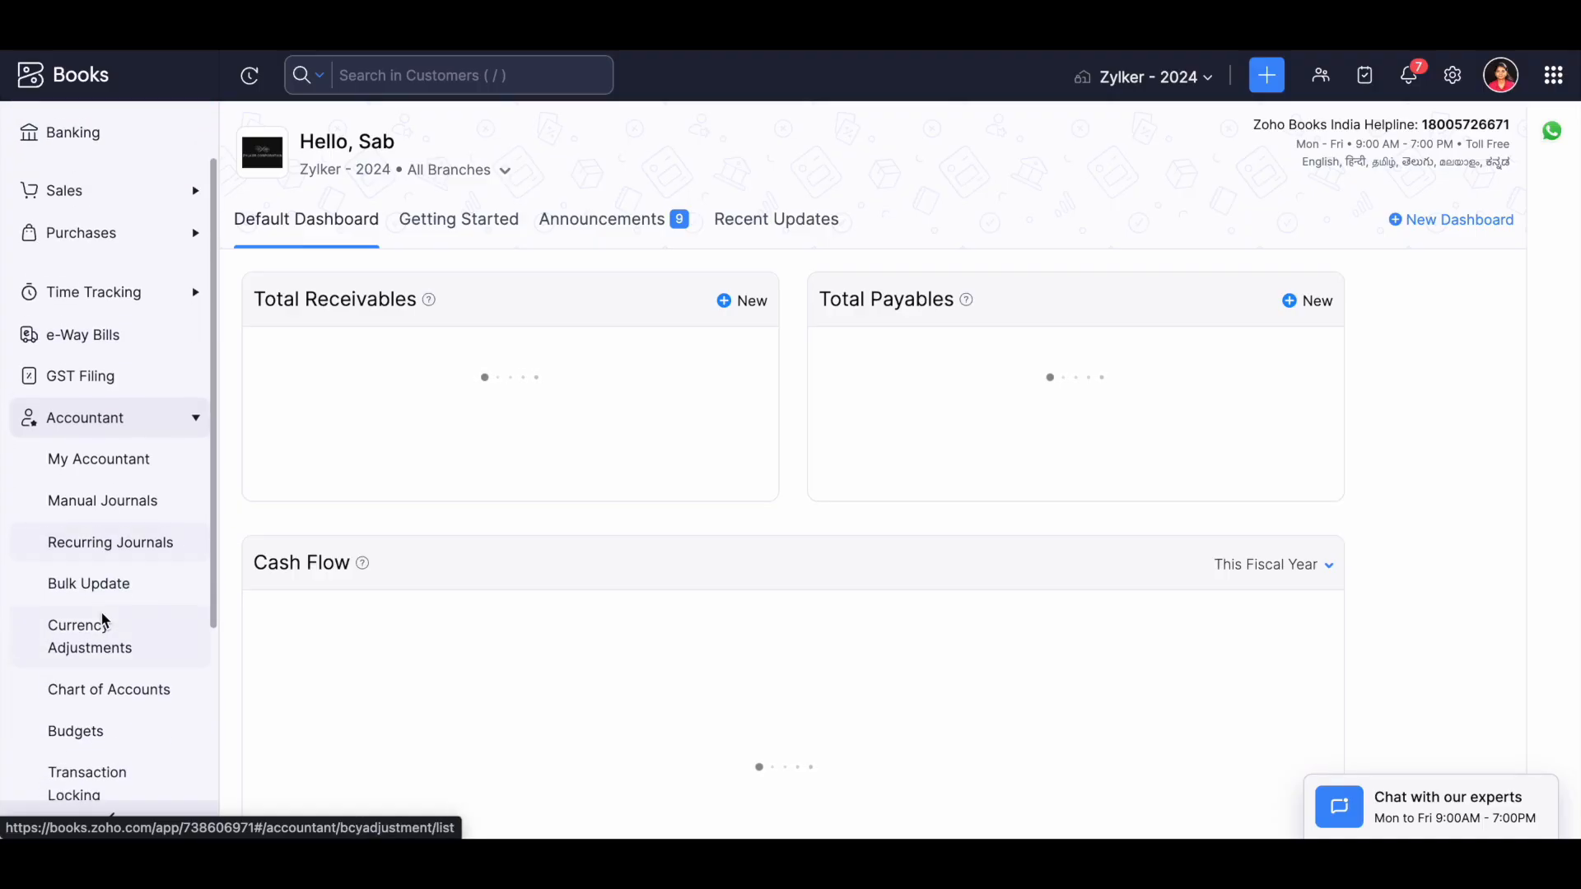
{"action": "scroll", "coordinate": [103, 619], "scroll_direction": "down", "scroll_amount": 1}
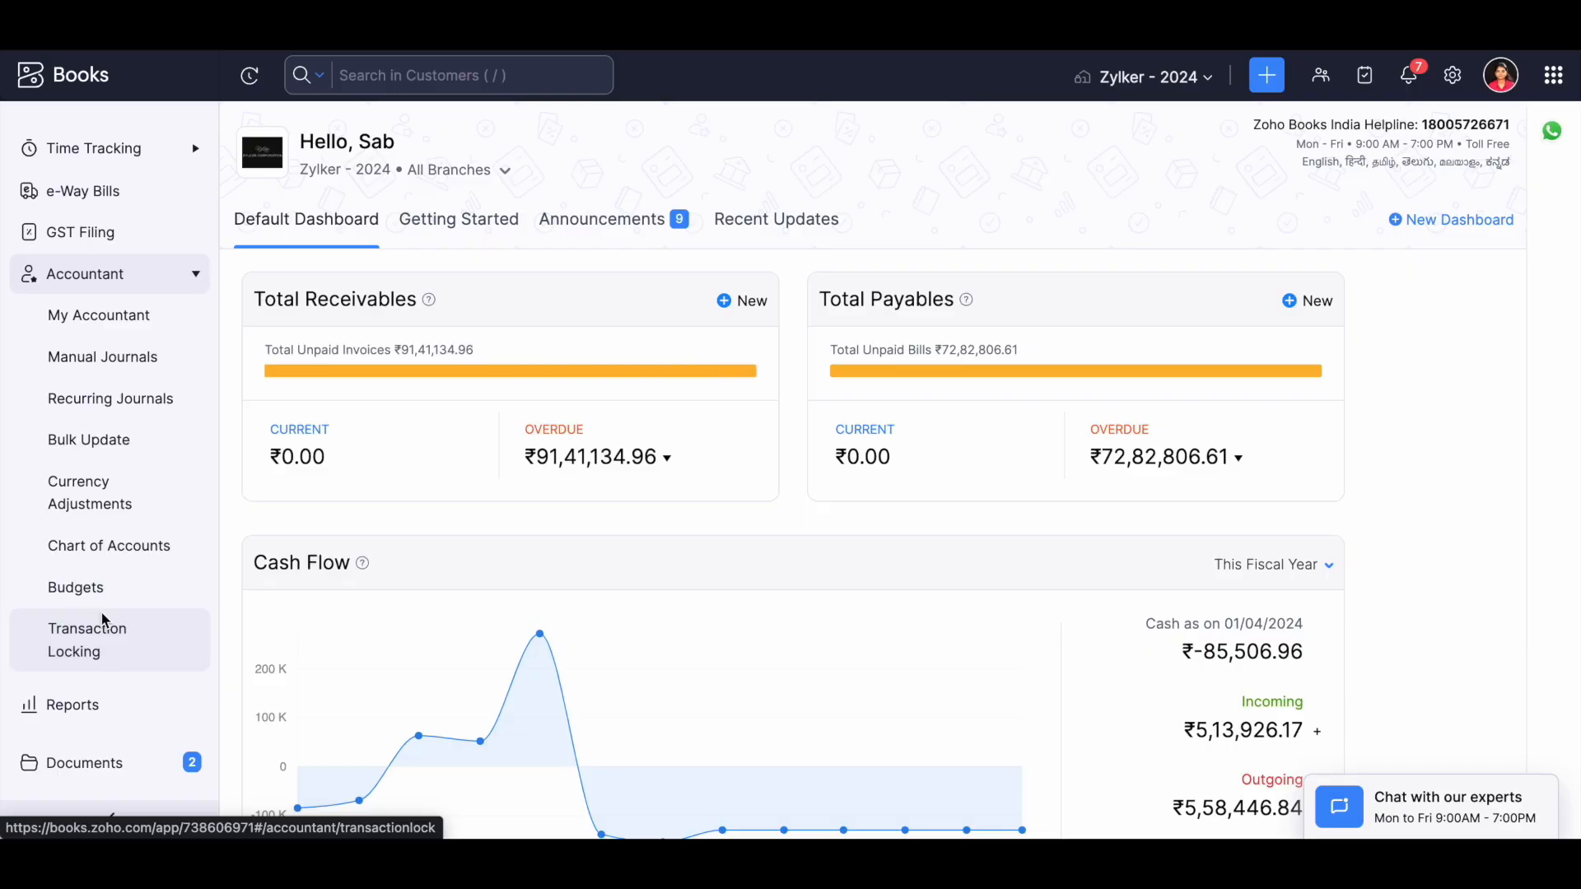
{"action": "left_click", "coordinate": [122, 558]}
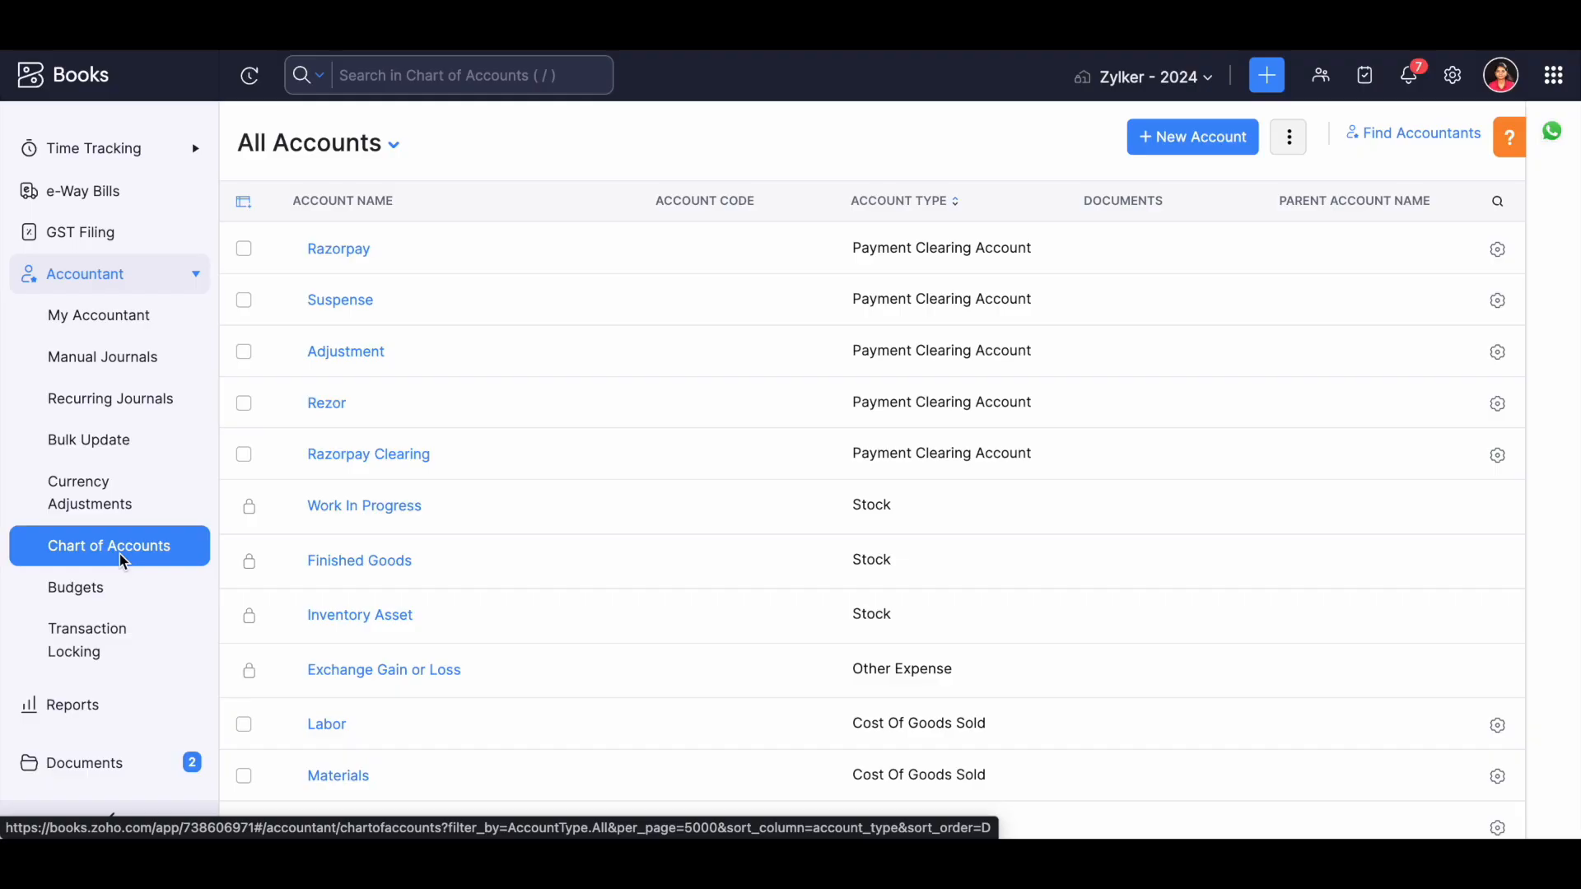
Examine the modules available under Sales and the account names and types in the chart of accounts.
{"action": "scroll", "coordinate": [78, 432], "scroll_direction": "up", "scroll_amount": 3}
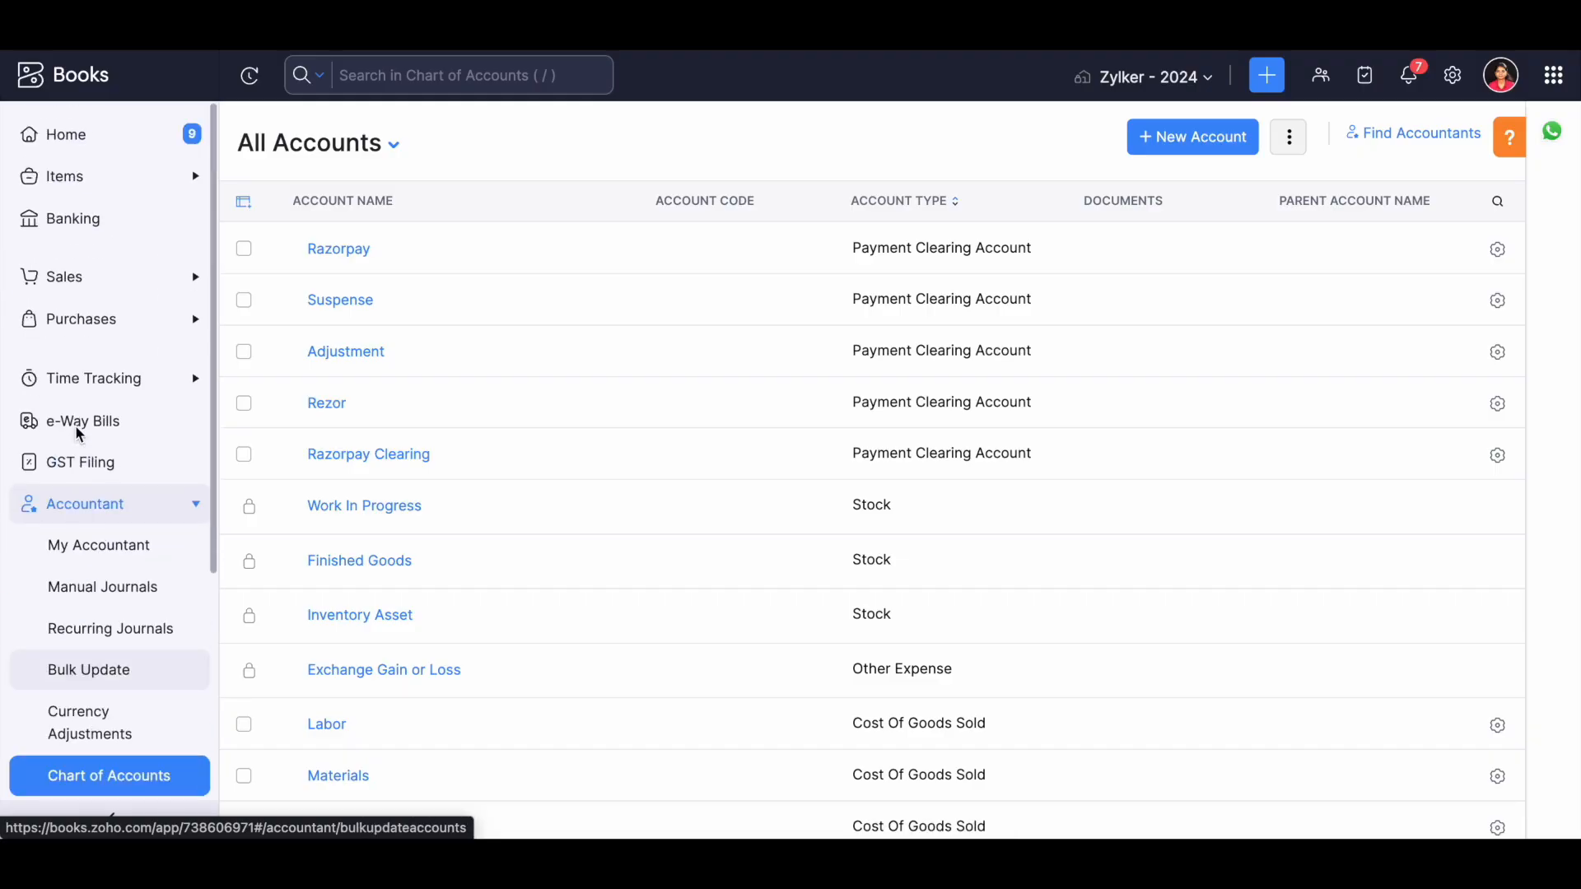
{"action": "left_click", "coordinate": [93, 287]}
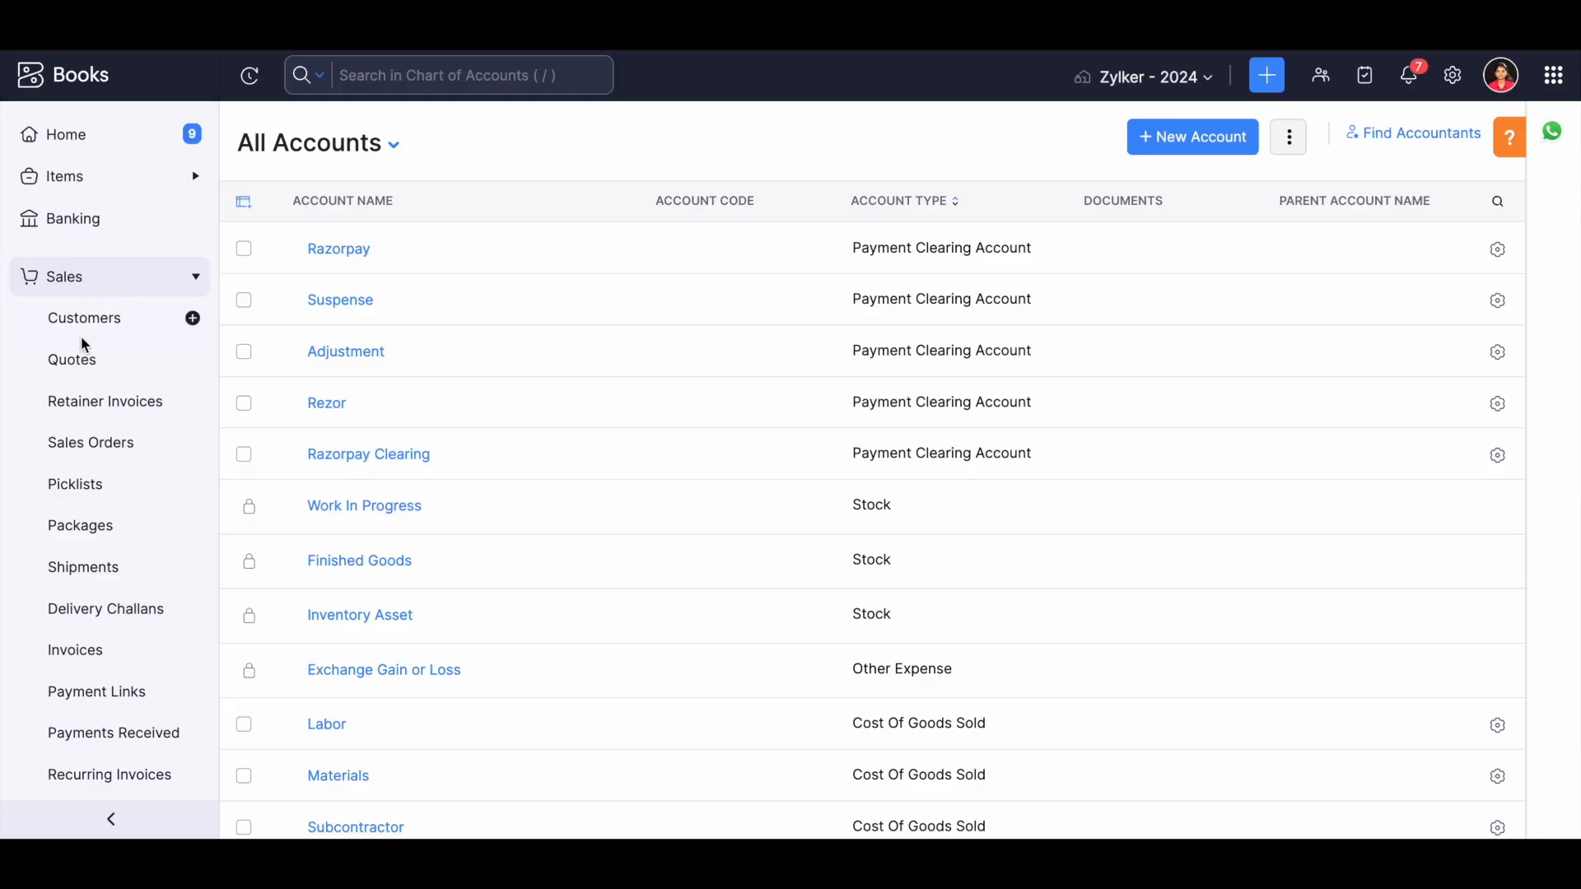
{"action": "scroll", "coordinate": [91, 325], "scroll_direction": "down", "scroll_amount": 2}
{"action": "scroll", "coordinate": [91, 326], "scroll_direction": "down", "scroll_amount": 5}
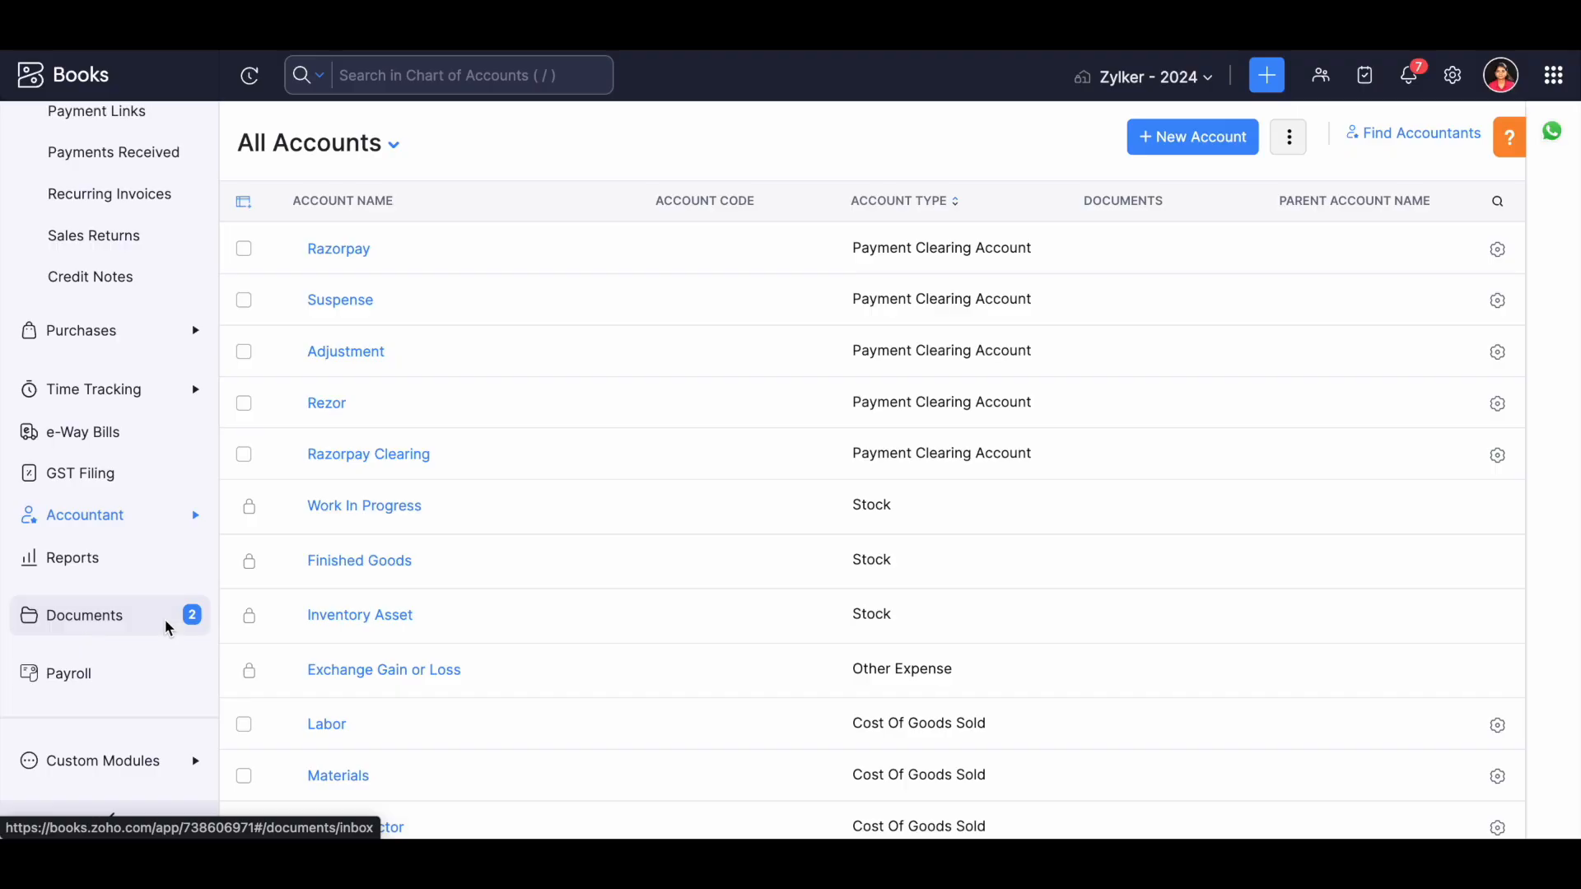
{"action": "scroll", "coordinate": [555, 553], "scroll_direction": "down", "scroll_amount": 10}
{"action": "scroll", "coordinate": [555, 558], "scroll_direction": "down", "scroll_amount": 13}
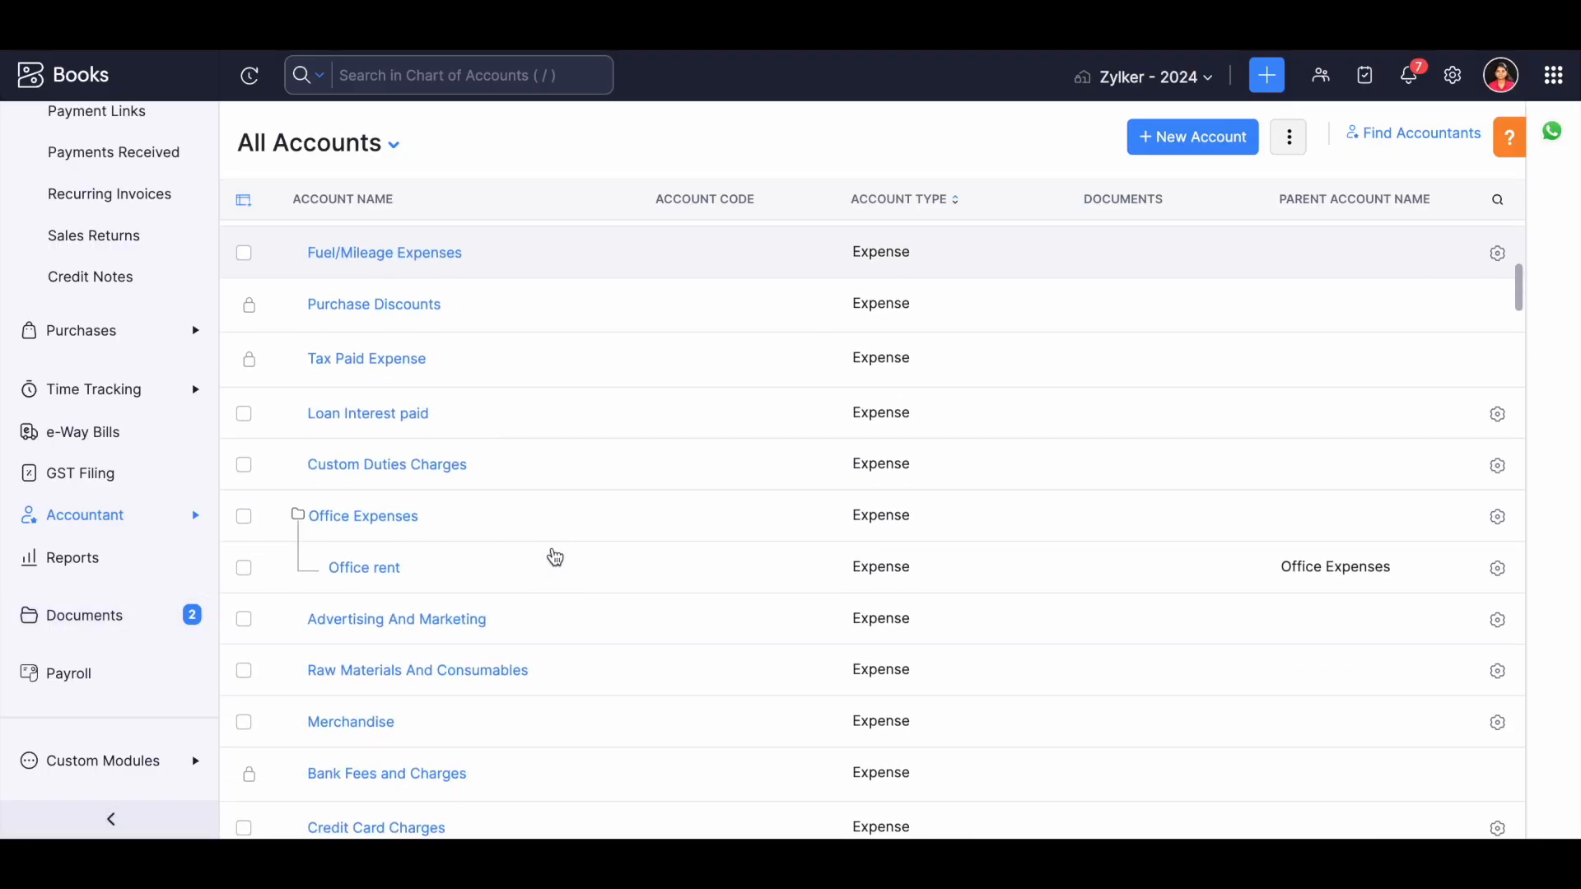
{"action": "scroll", "coordinate": [555, 558], "scroll_direction": "down", "scroll_amount": 20}
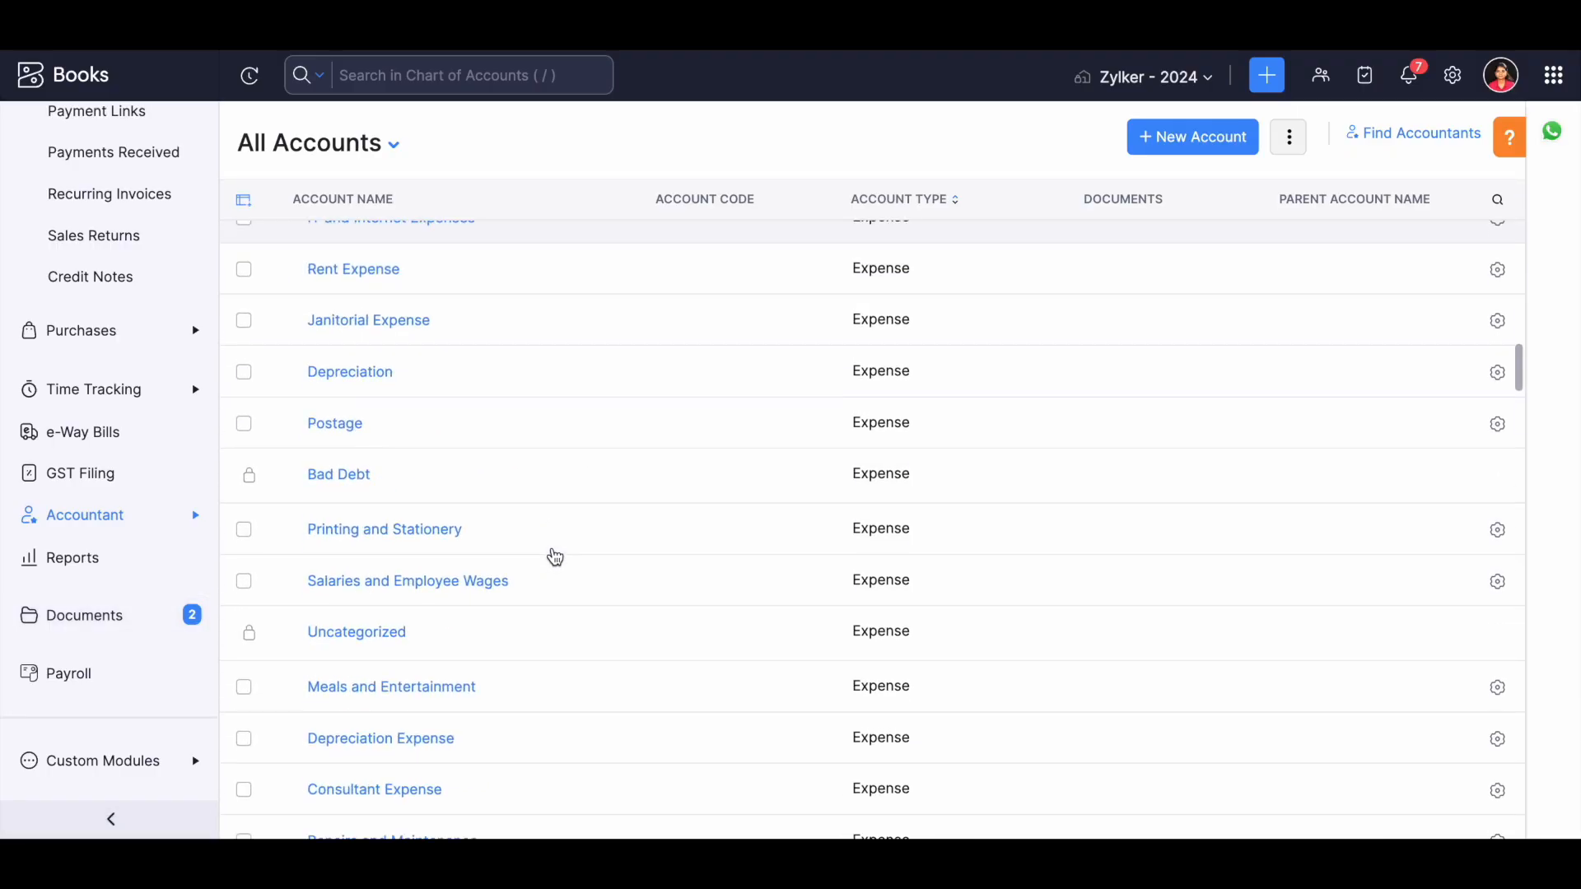
{"action": "scroll", "coordinate": [555, 558], "scroll_direction": "down", "scroll_amount": 3}
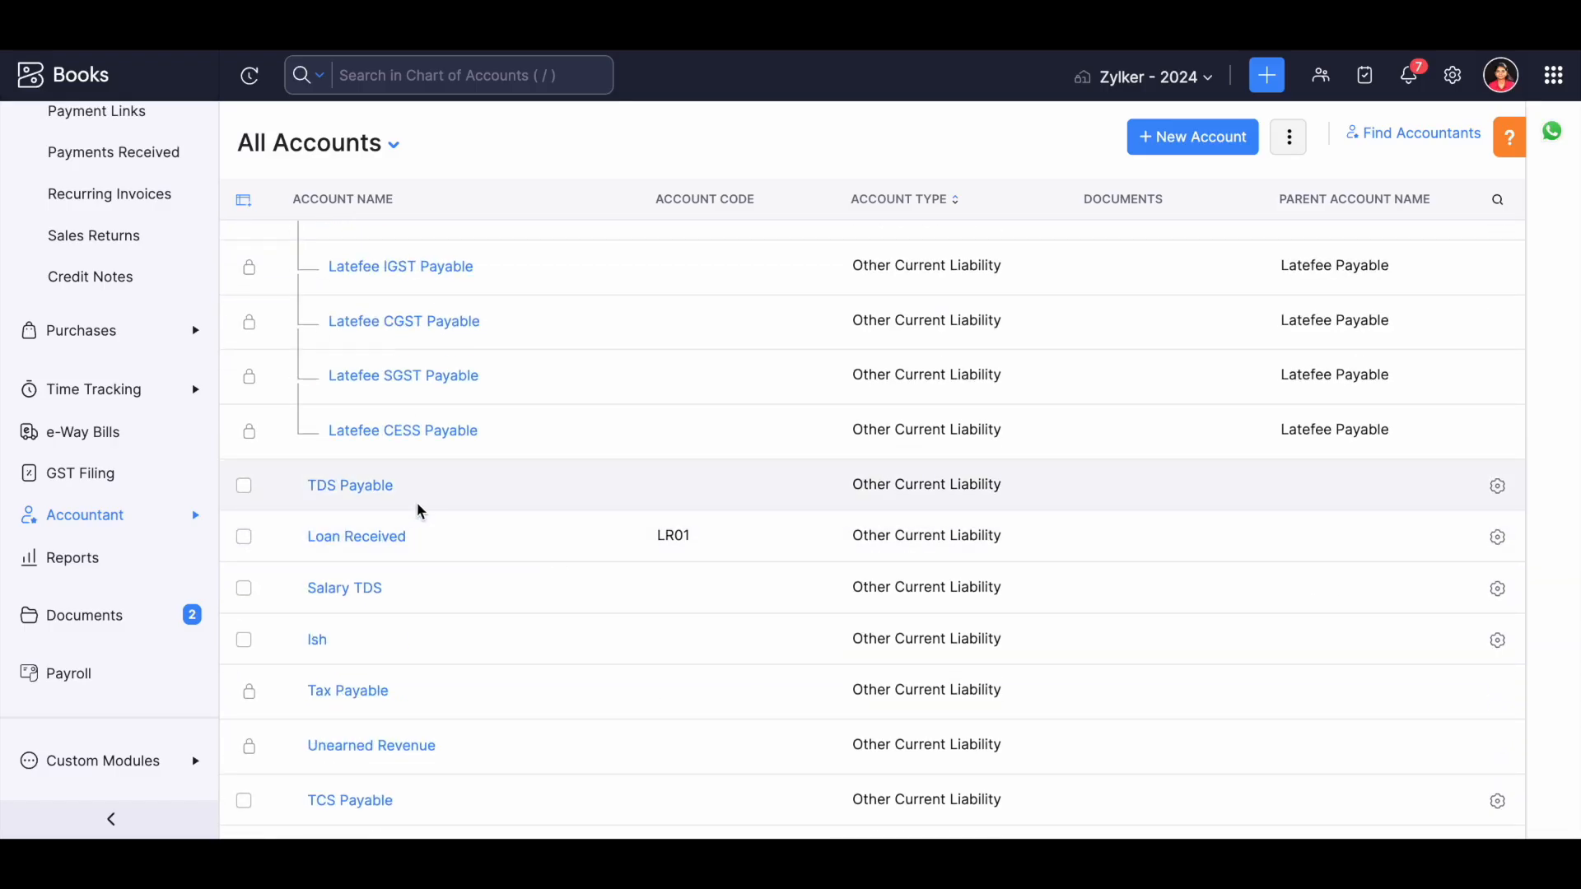
{"action": "scroll", "coordinate": [417, 506], "scroll_direction": "up", "scroll_amount": 20}
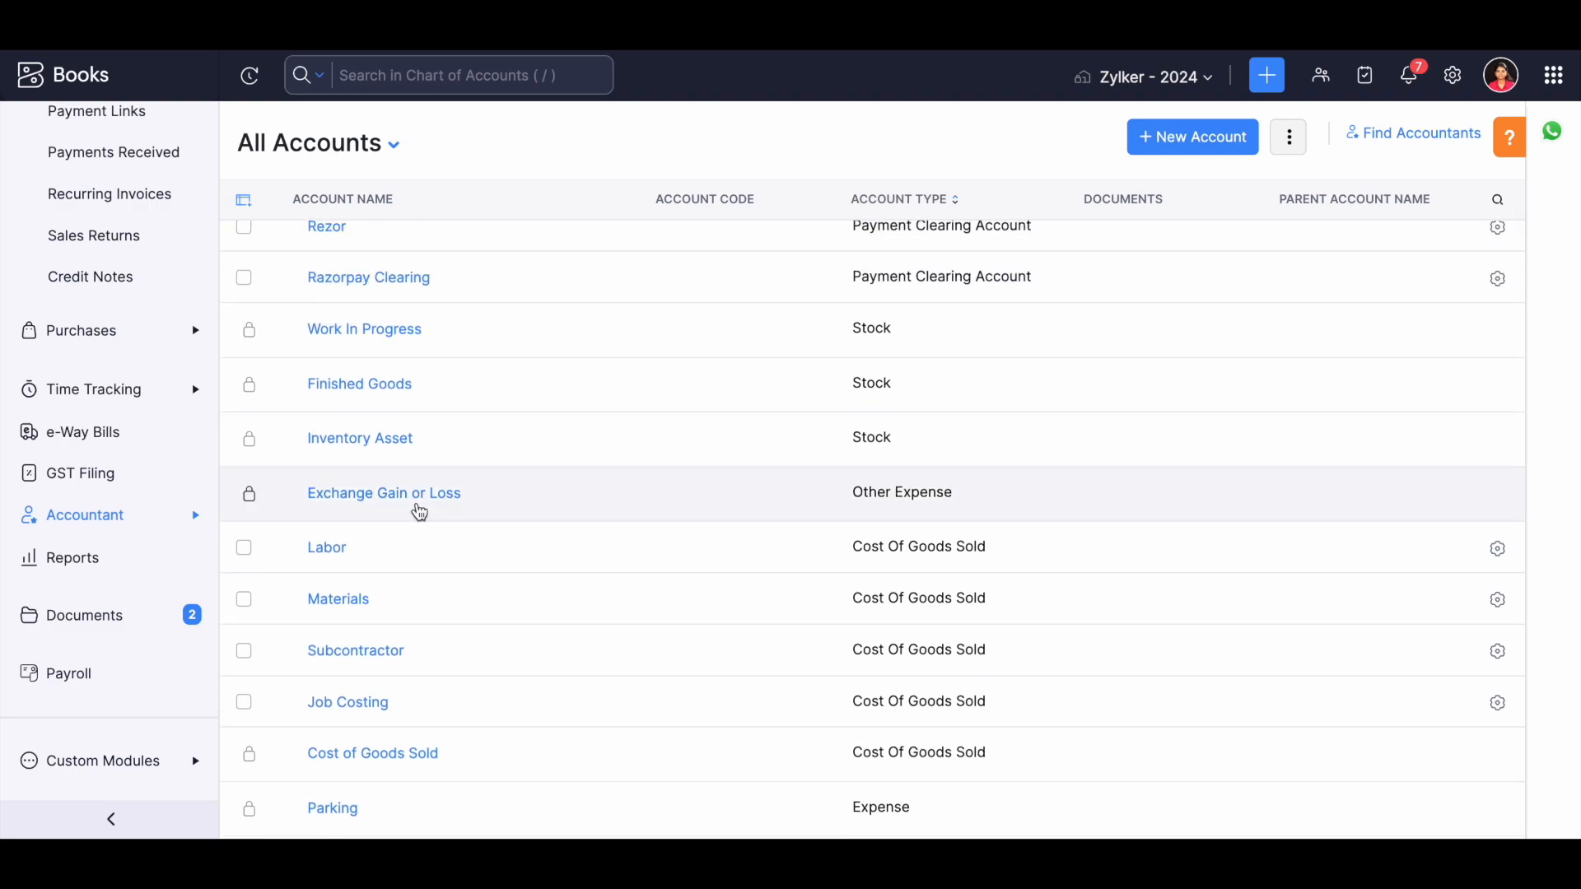
Start a new account of type Income named "Org income".
{"action": "left_click", "coordinate": [1183, 147]}
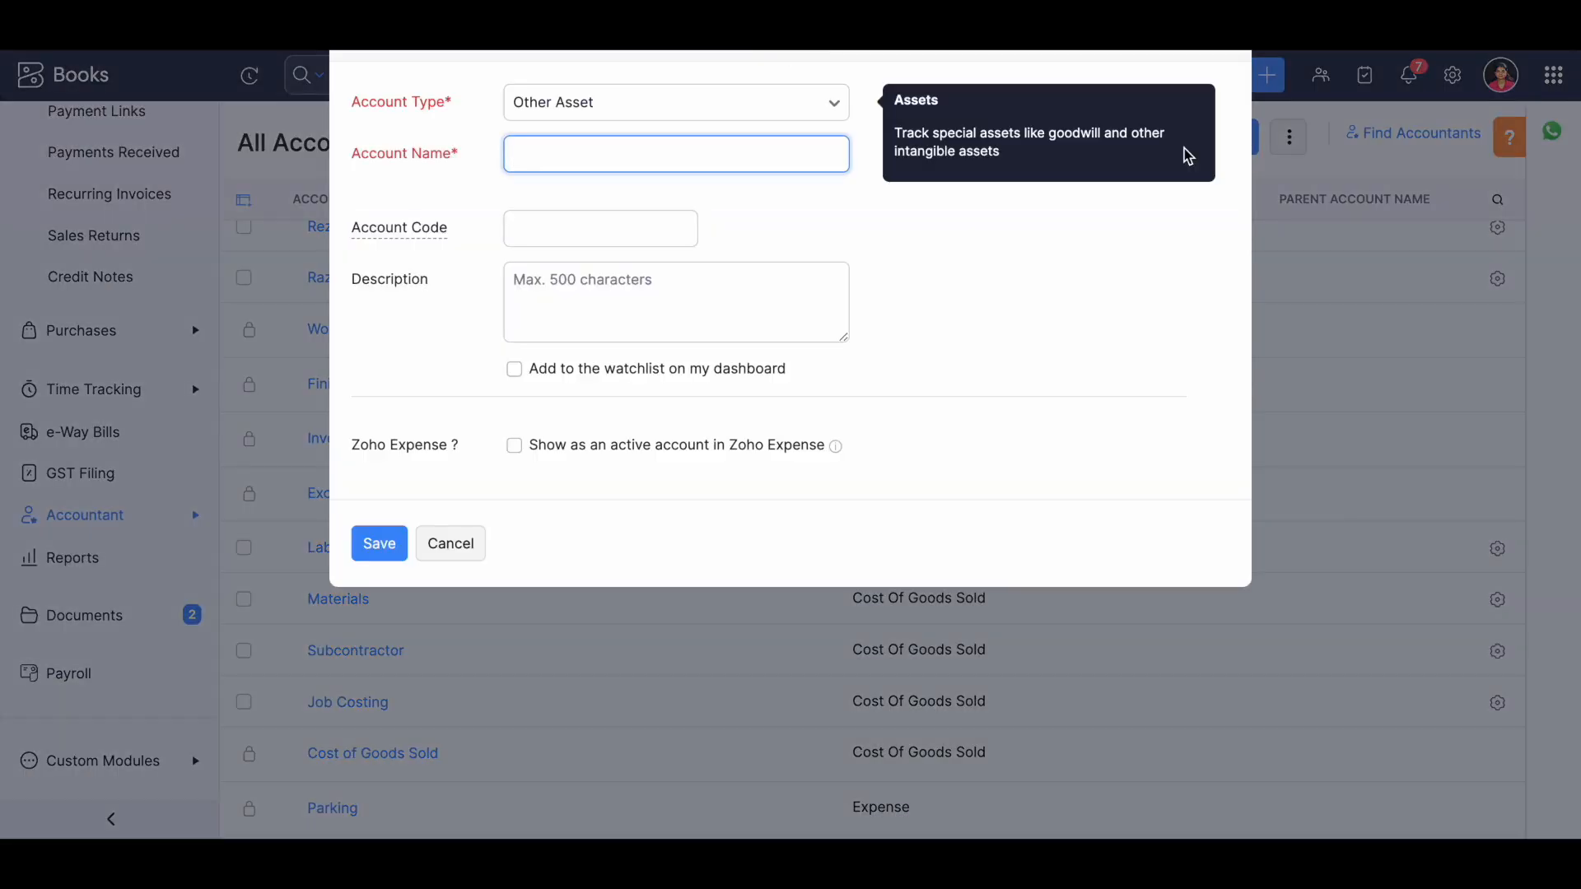
{"action": "left_click", "coordinate": [684, 102]}
{"action": "type", "text": "income"}
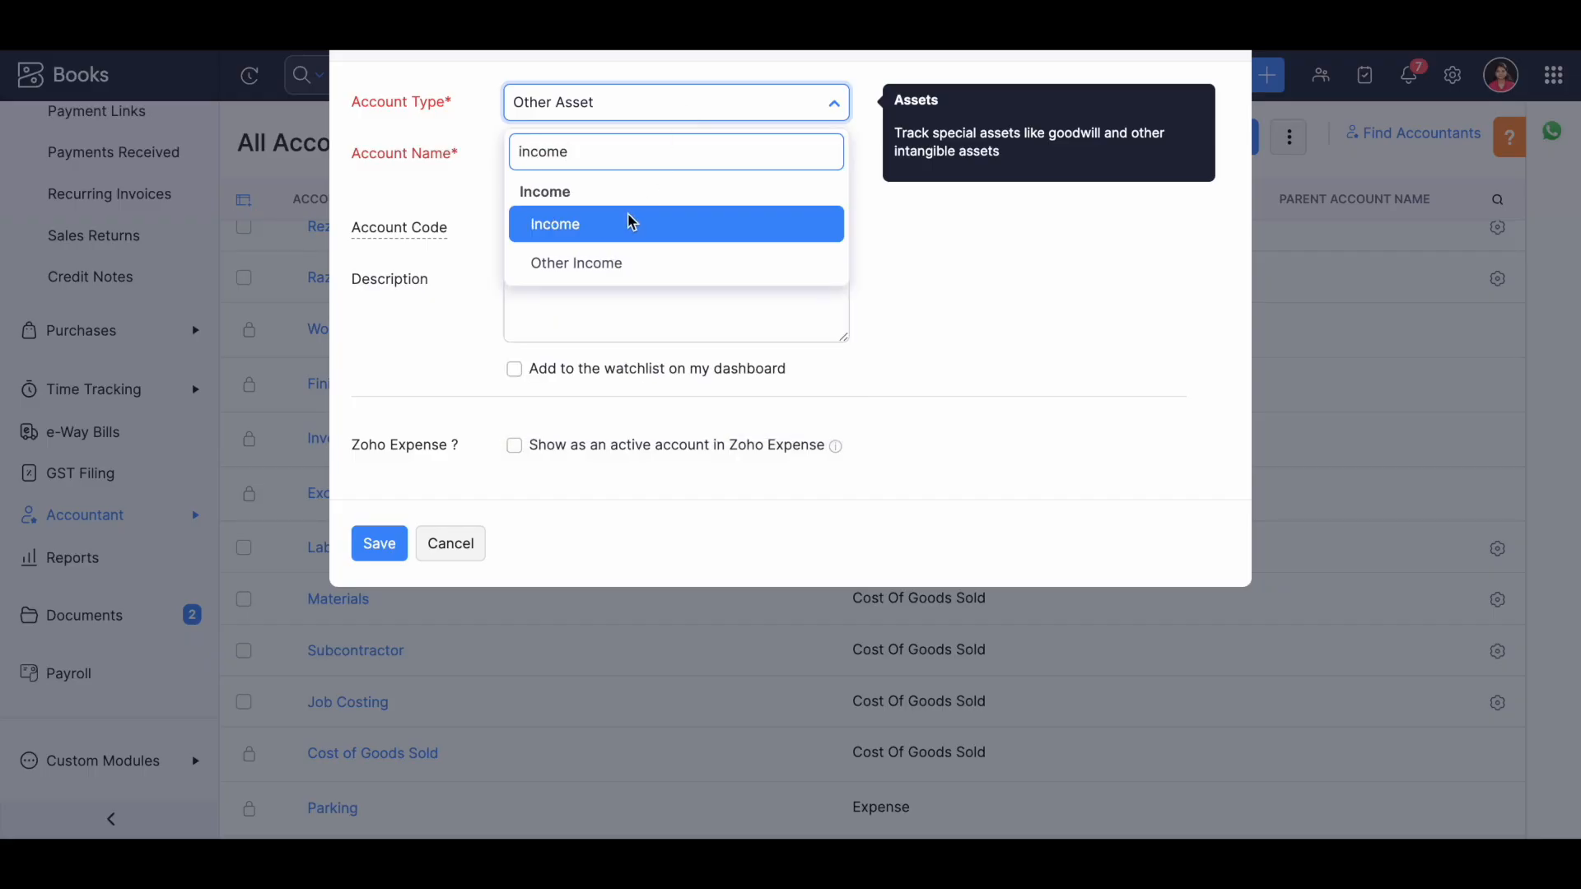
{"action": "left_click", "coordinate": [630, 224]}
{"action": "left_click", "coordinate": [575, 164]}
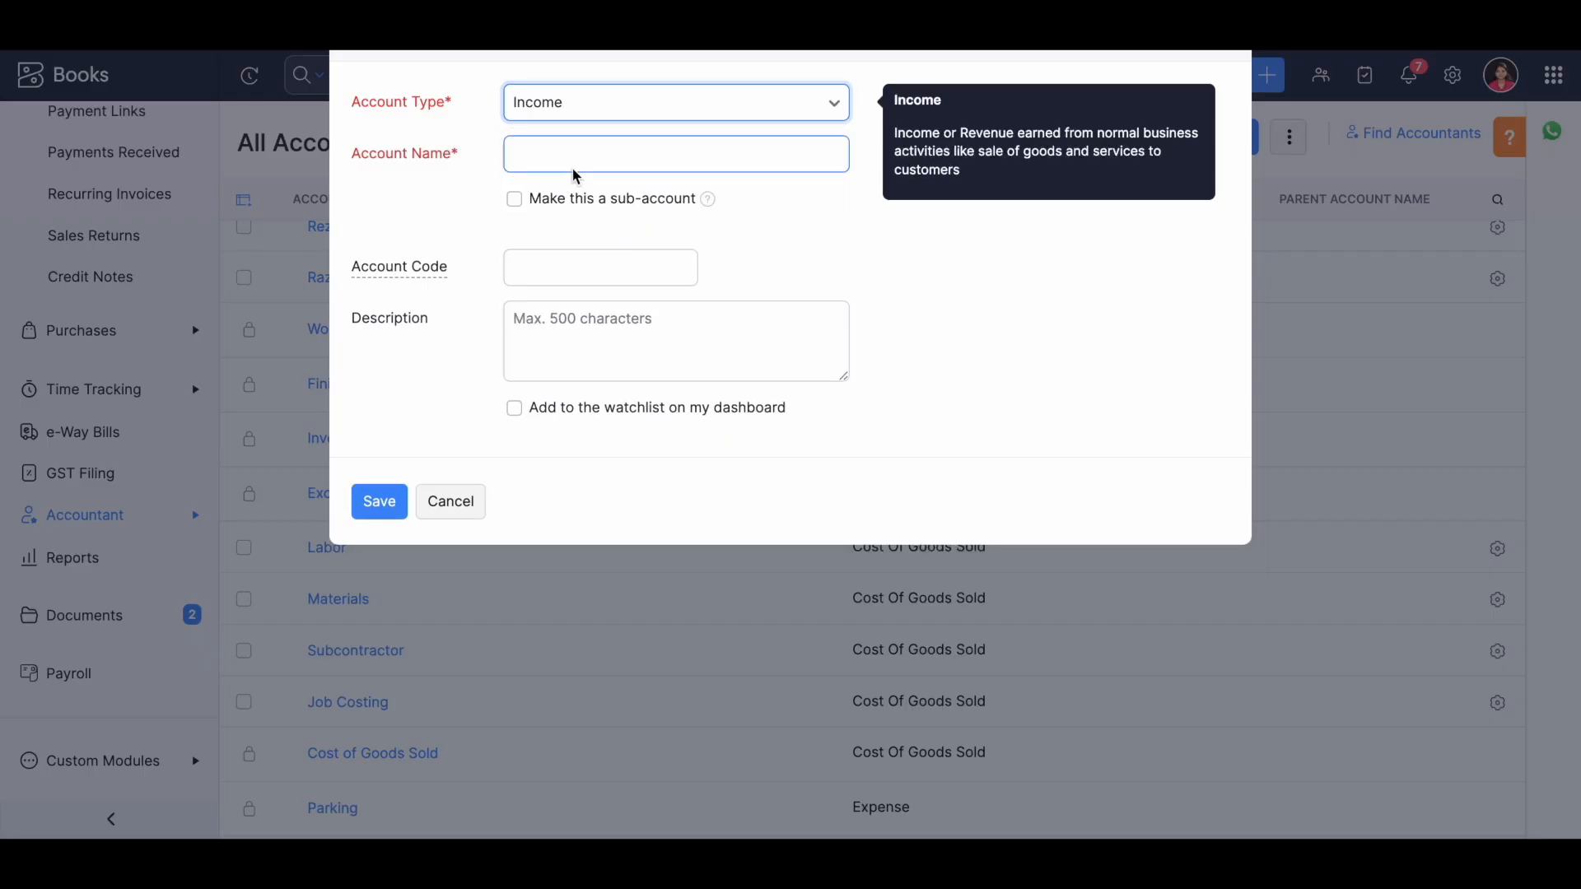
{"action": "type", "text": "Org "}
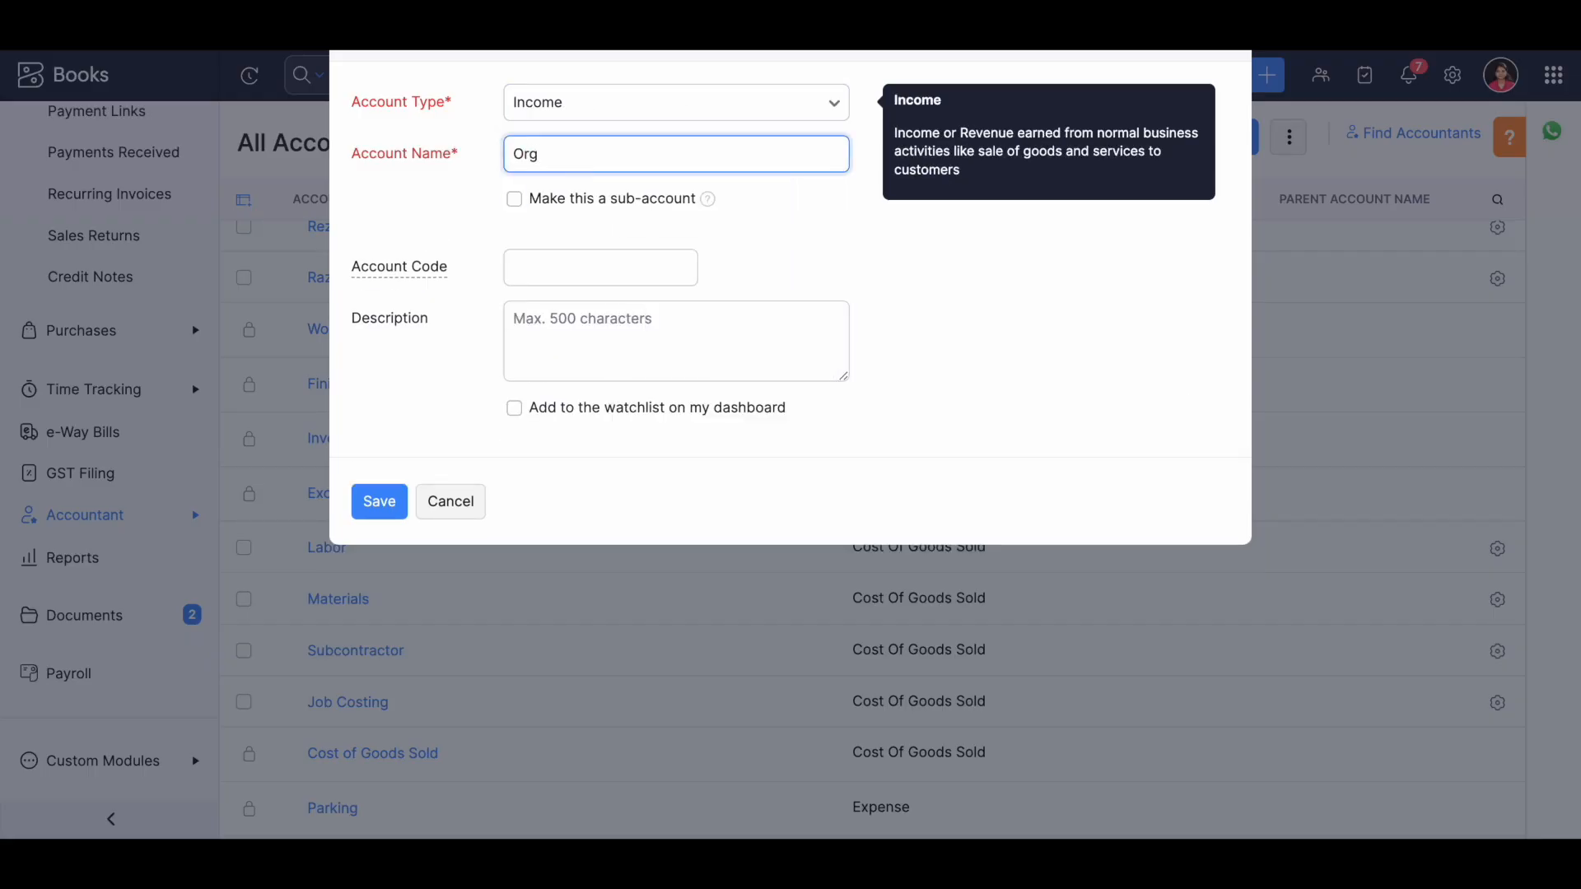
{"action": "type", "text": "income"}
Make the new account a sub-account of General Income, then cancel its creation.
{"action": "left_click", "coordinate": [515, 200]}
{"action": "left_click", "coordinate": [530, 241]}
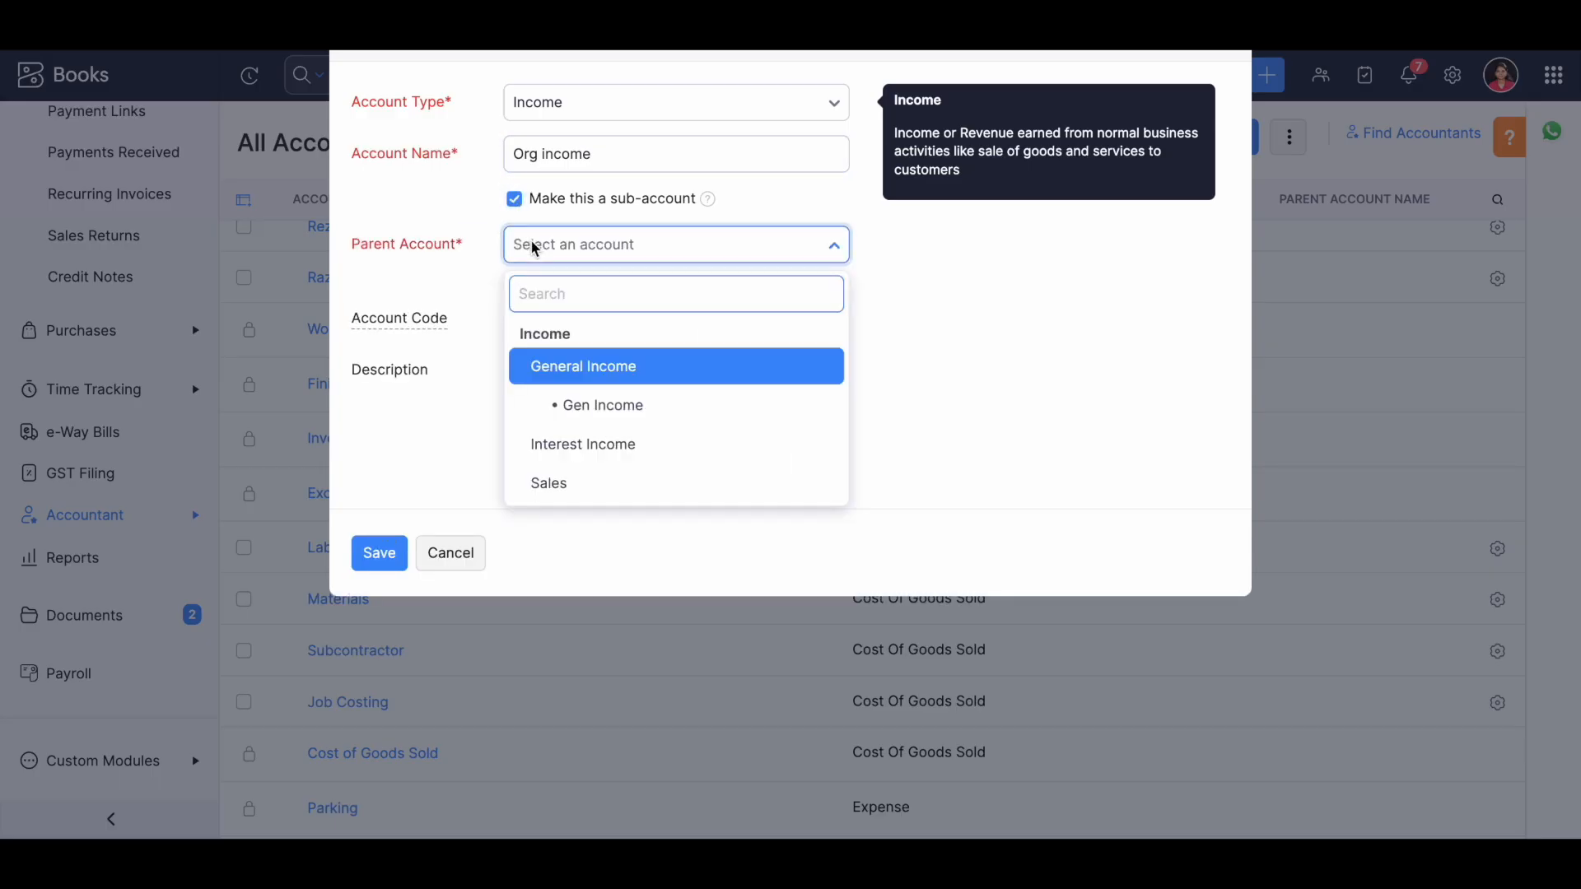
{"action": "left_click", "coordinate": [590, 369]}
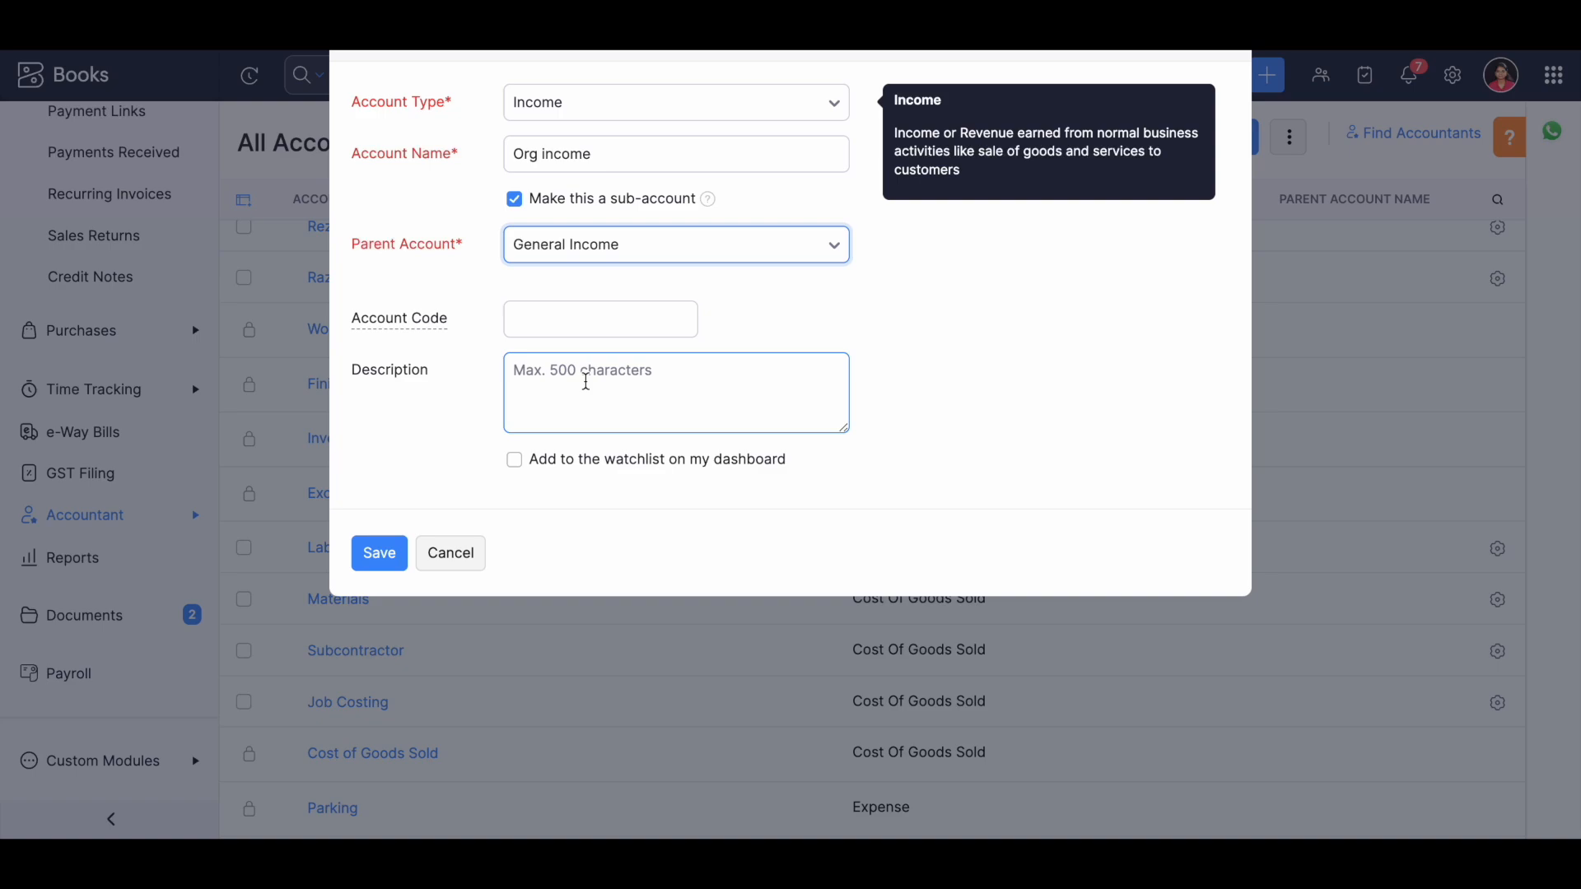
{"action": "left_click", "coordinate": [474, 552]}
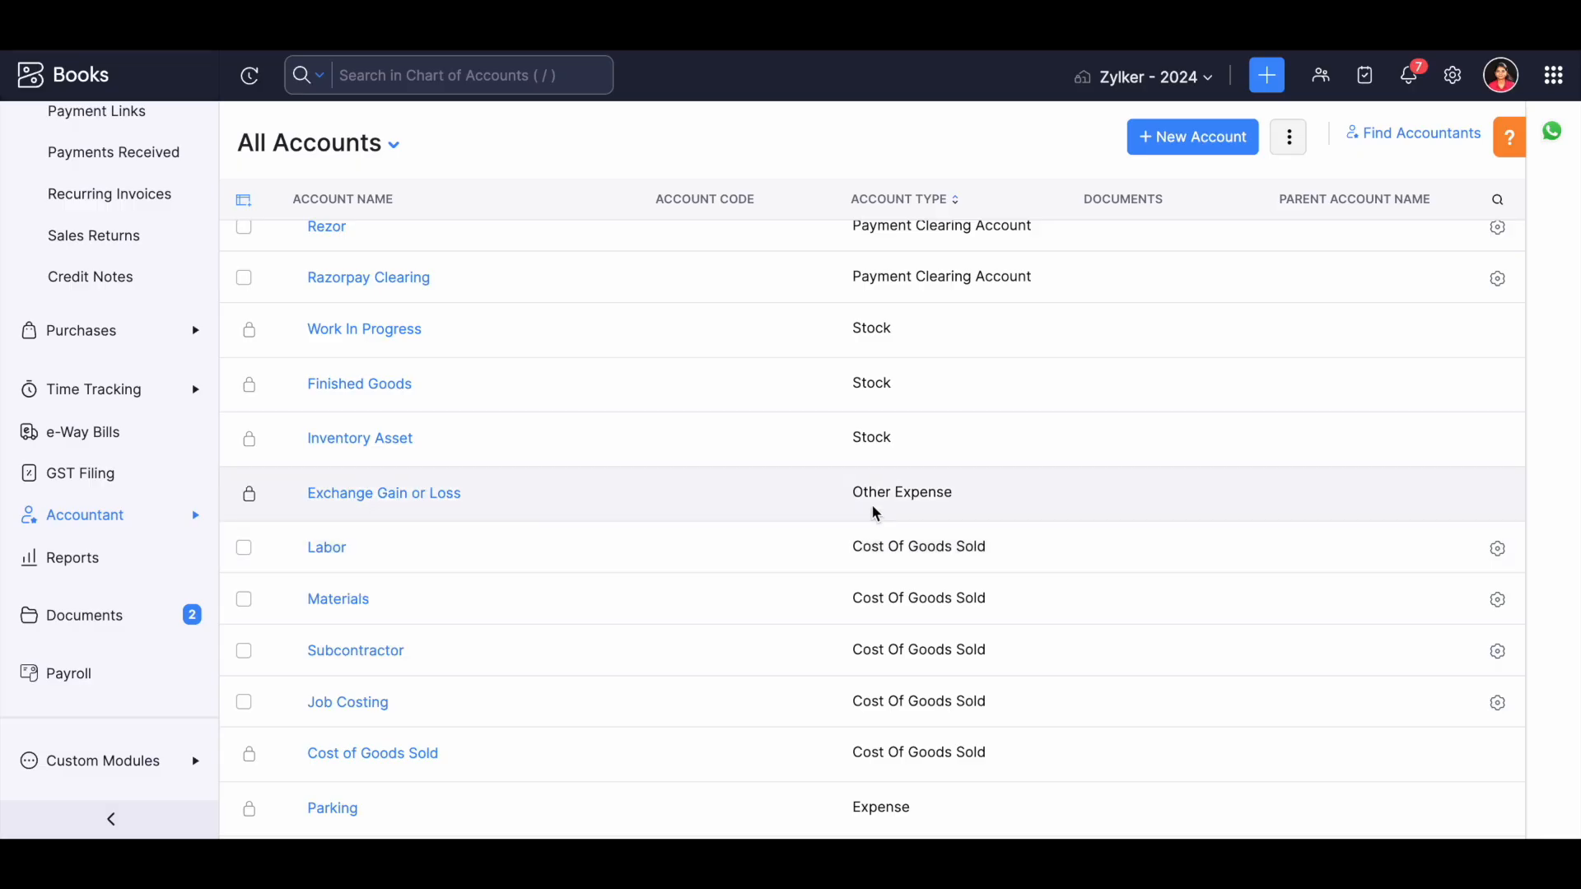
Look at the import and export options and the available account views for the chart of accounts.
{"action": "left_click", "coordinate": [1290, 138]}
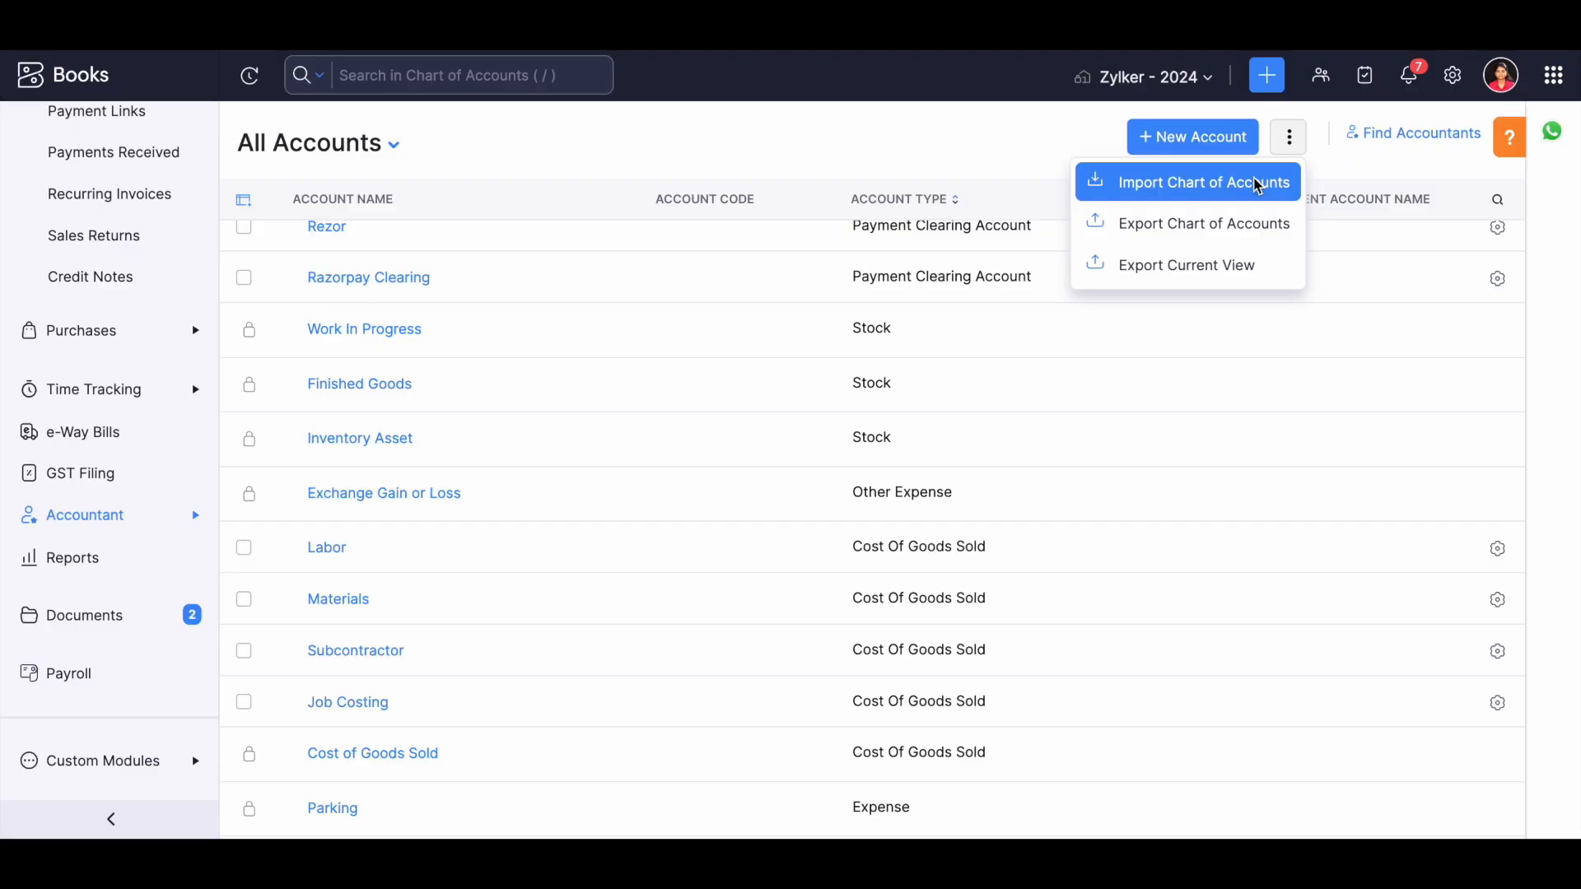
{"action": "left_click", "coordinate": [393, 145]}
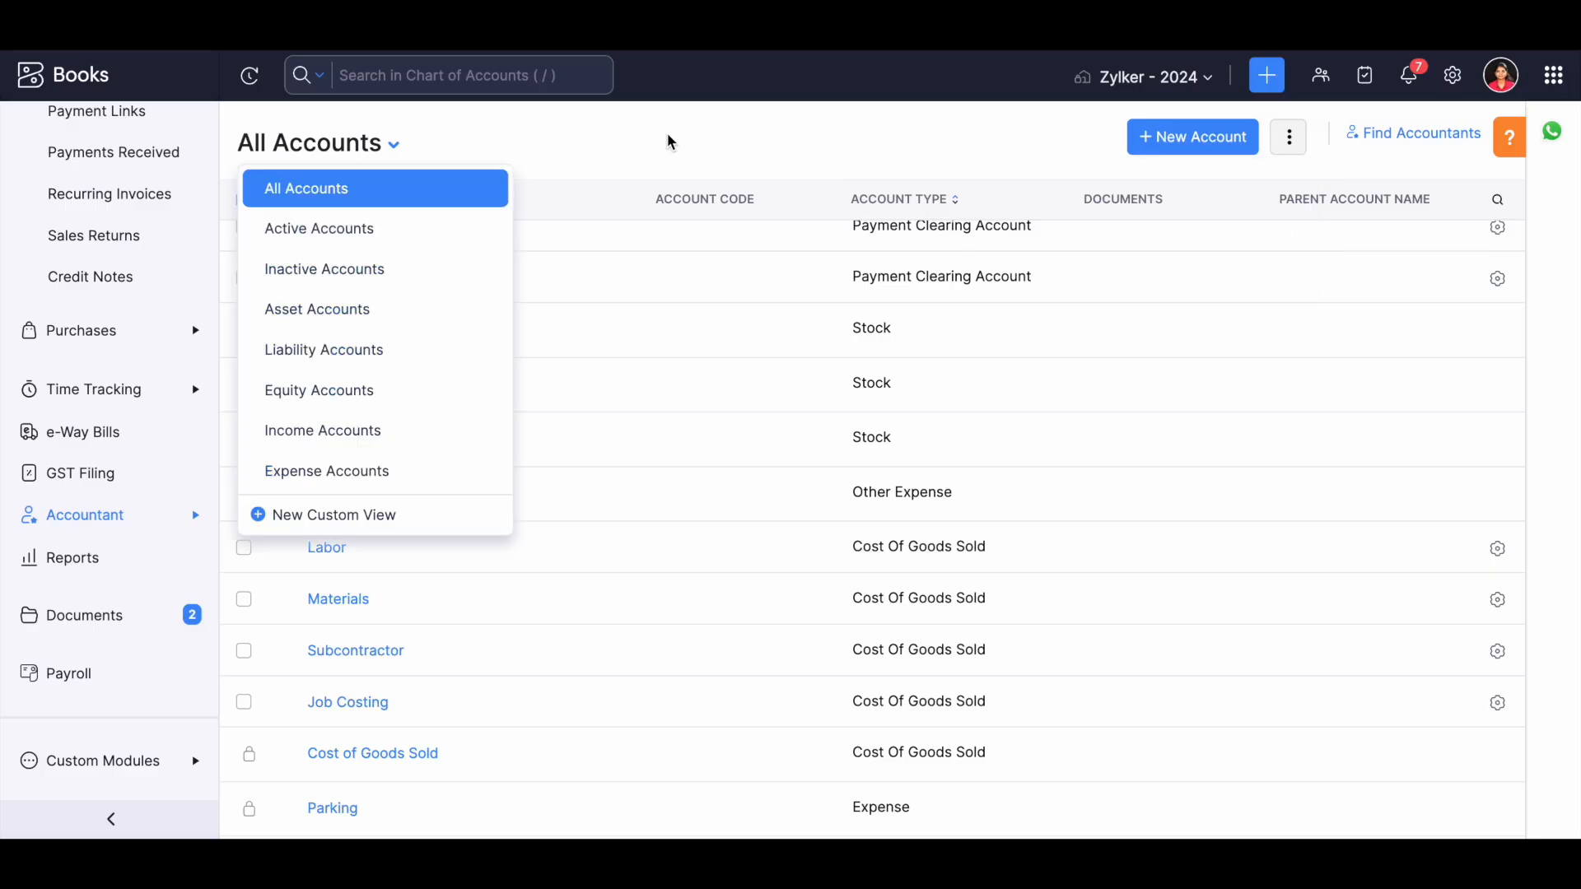
Open Manual Journals from the Accountant section and start a new journal.
{"action": "left_click", "coordinate": [92, 515]}
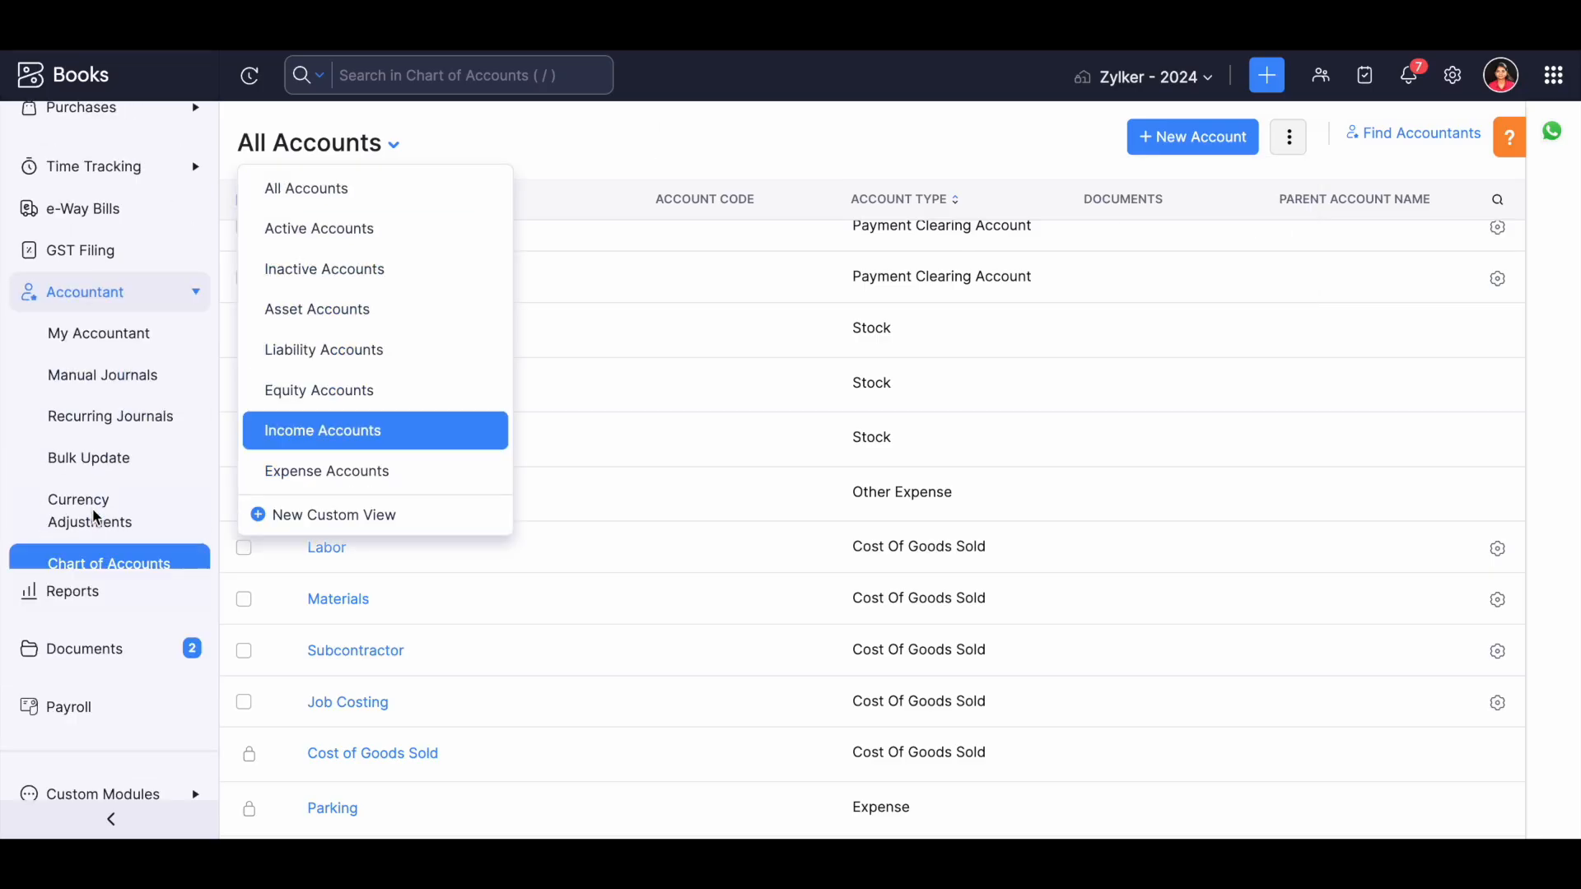
{"action": "left_click", "coordinate": [103, 381]}
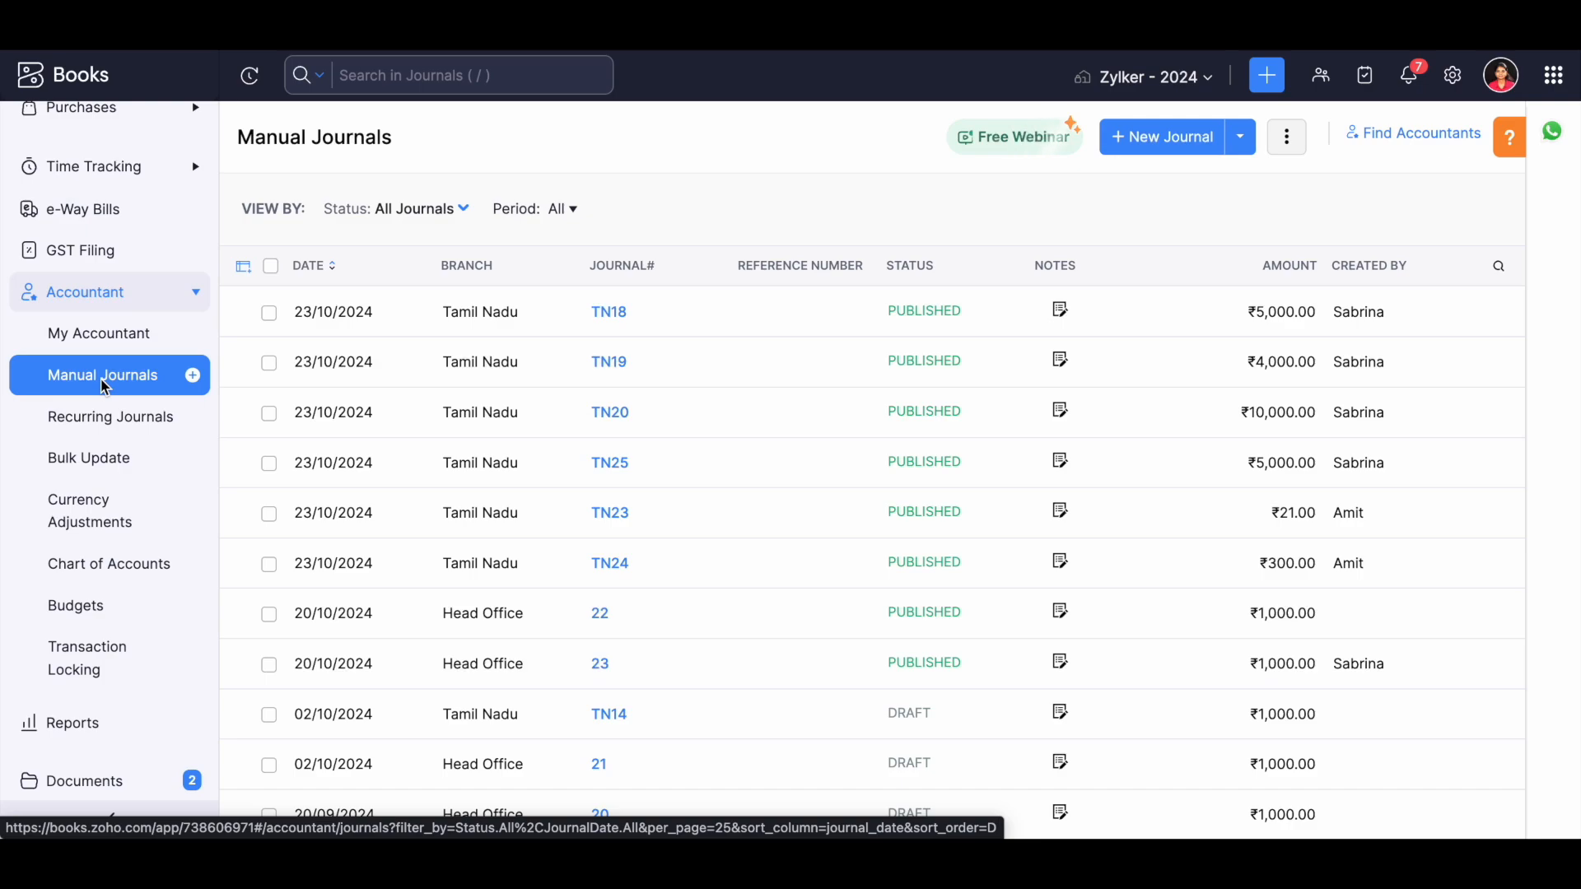
{"action": "left_click", "coordinate": [1145, 144]}
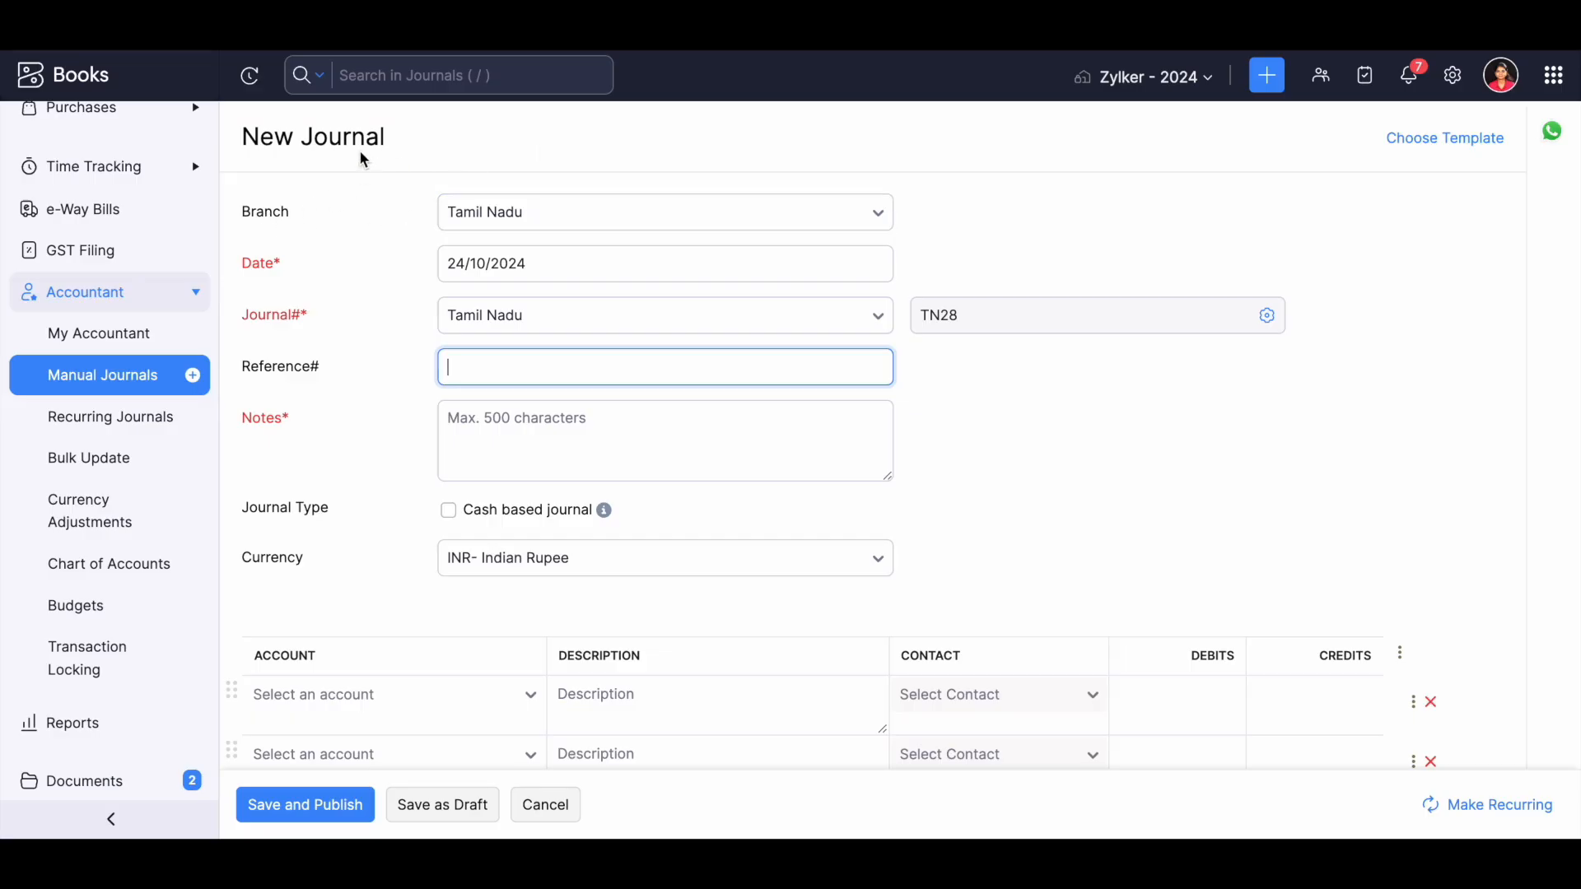
{"action": "left_click", "coordinate": [463, 427]}
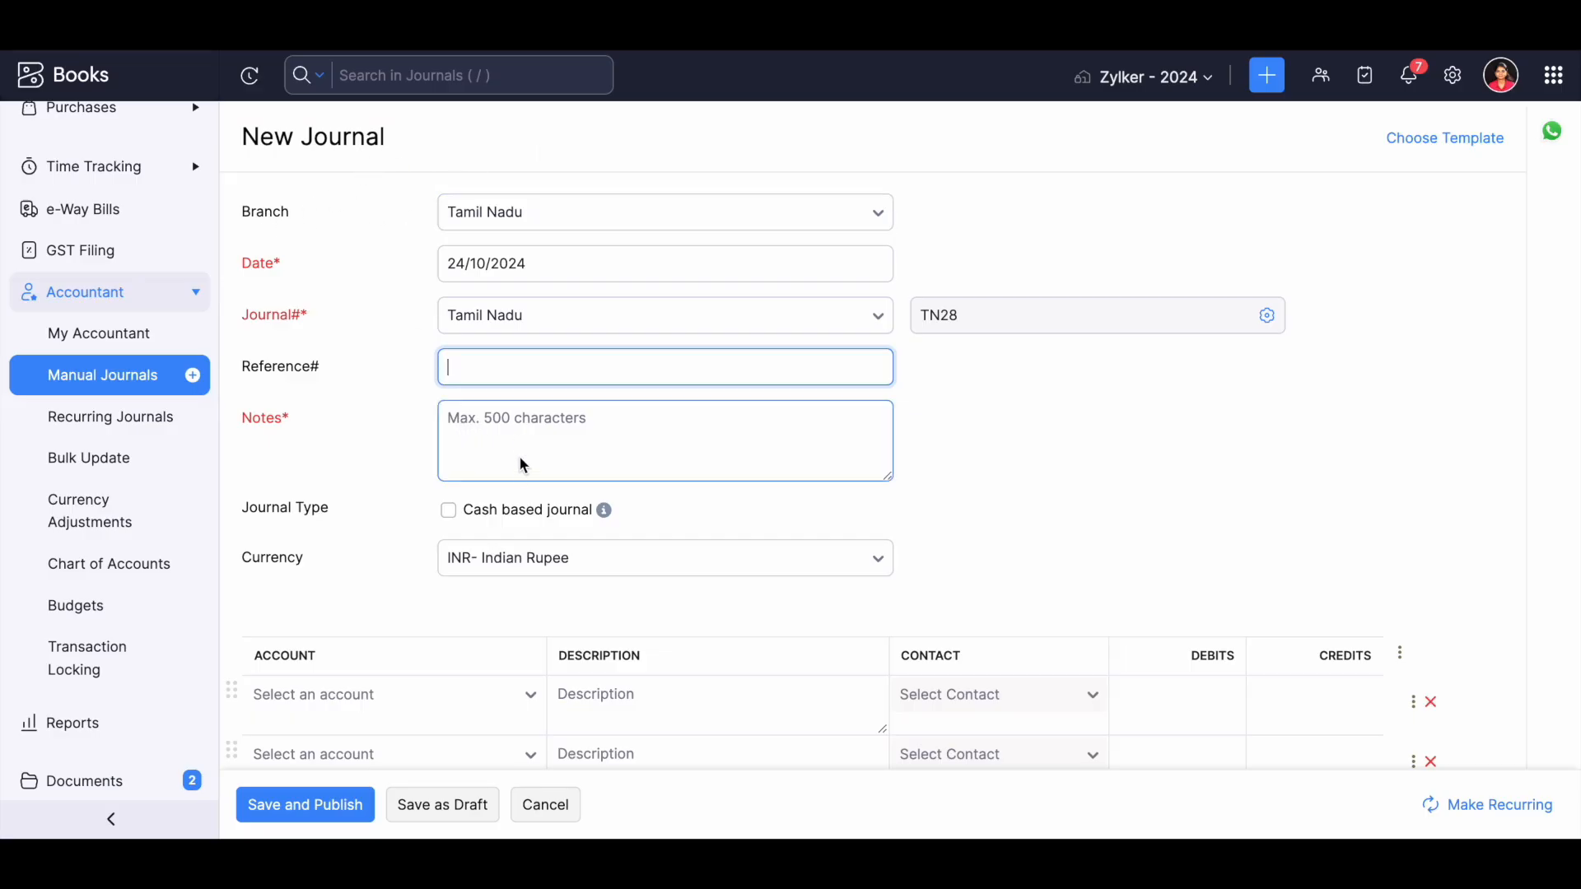
Fill the first journal line with the Depreciation account and a debit of 5000.
{"action": "scroll", "coordinate": [519, 465], "scroll_direction": "down", "scroll_amount": 3}
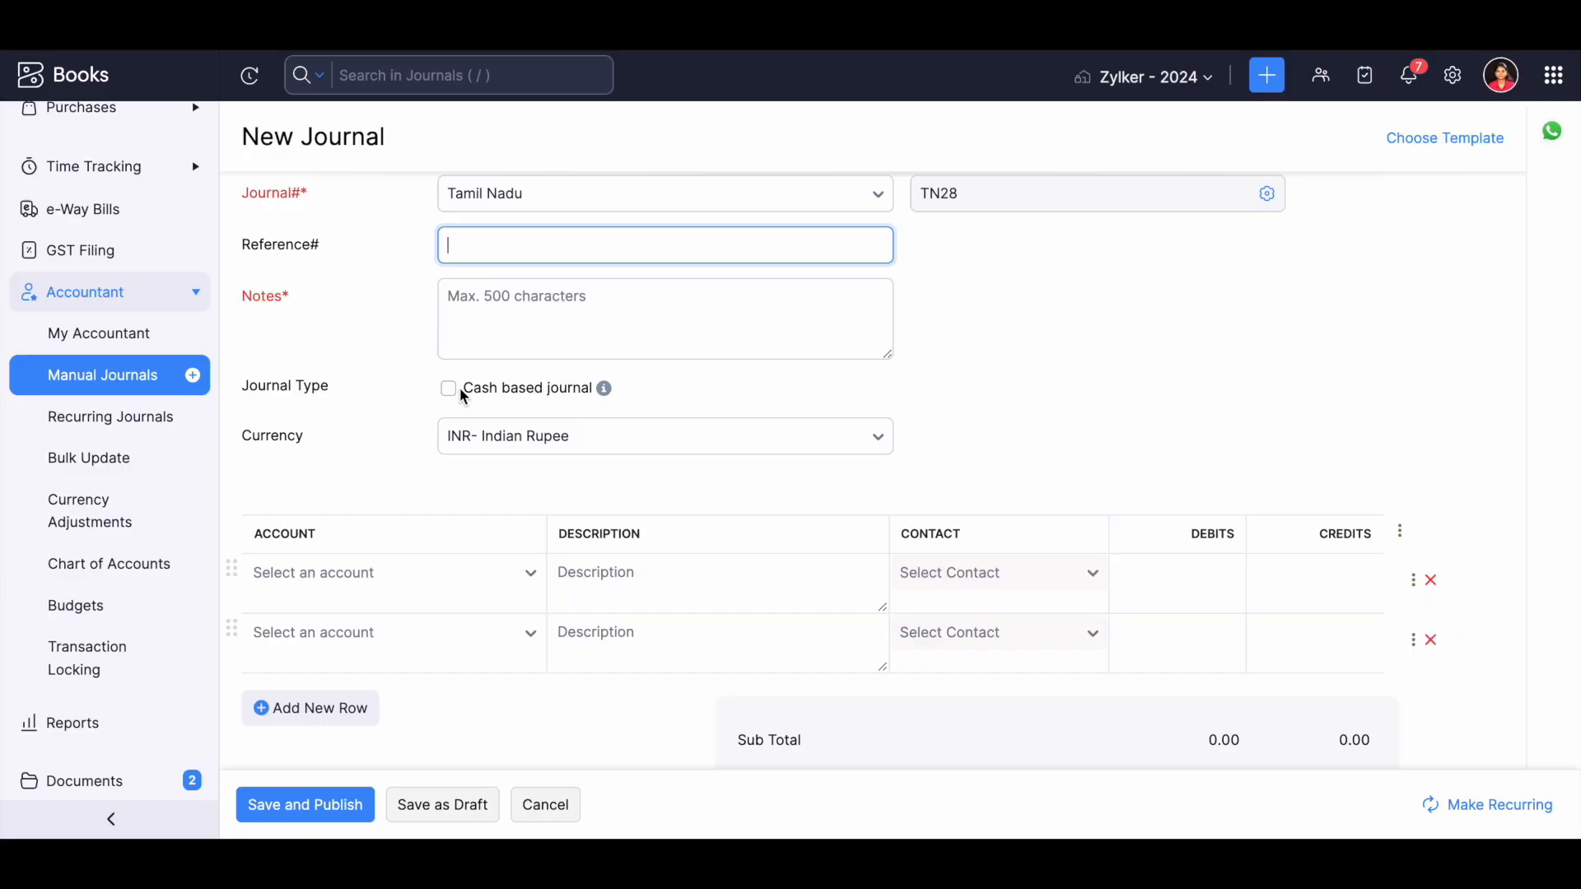
{"action": "left_click", "coordinate": [350, 574]}
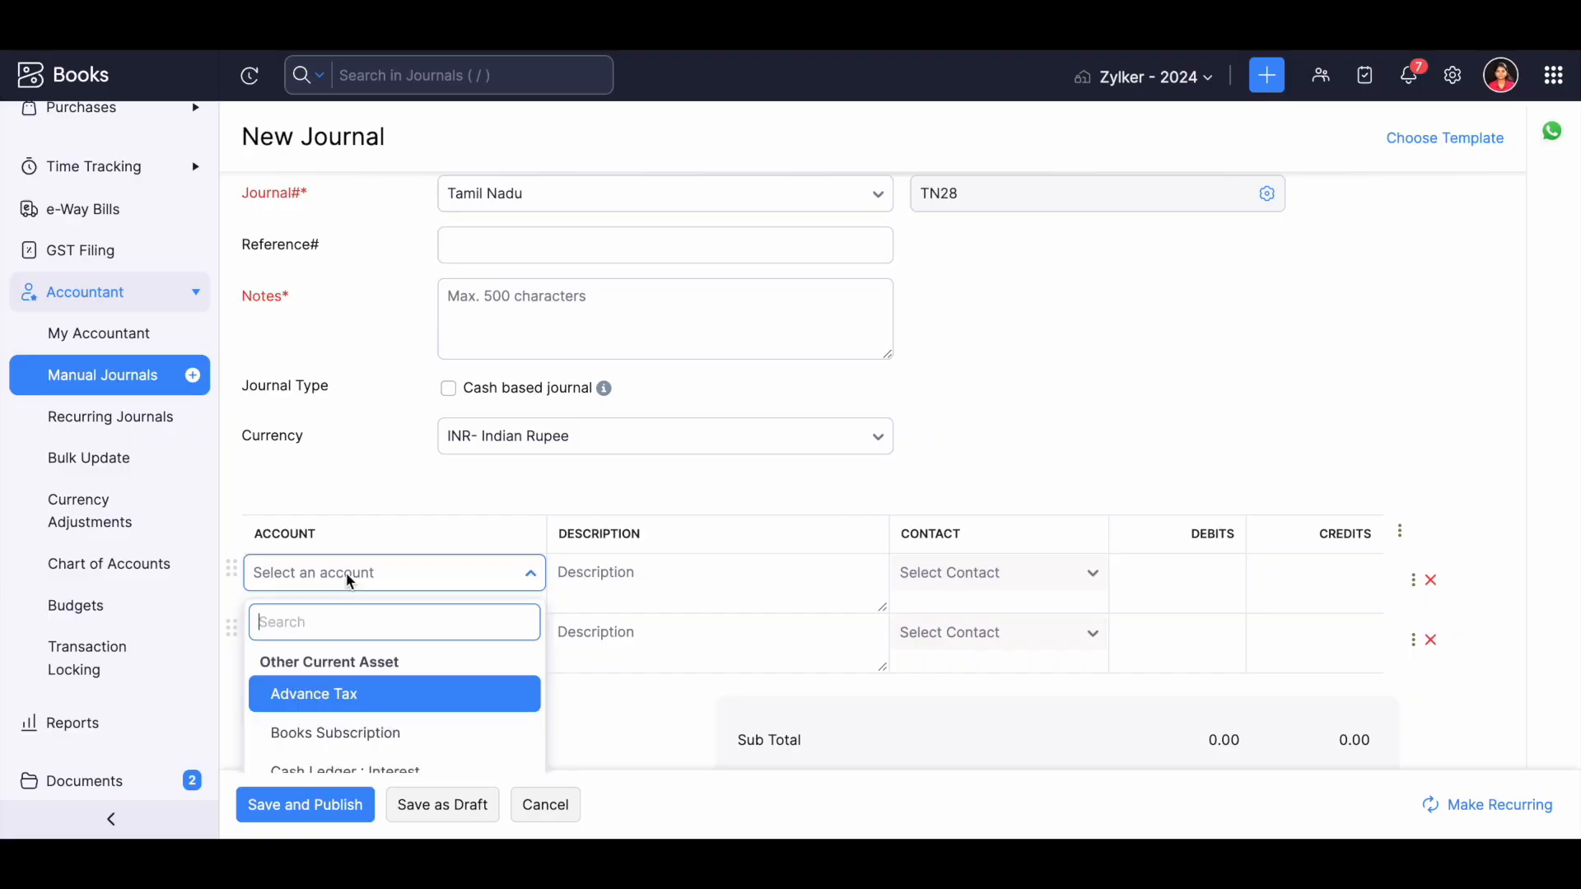
{"action": "type", "text": "depre"}
{"action": "key", "text": "Return"}
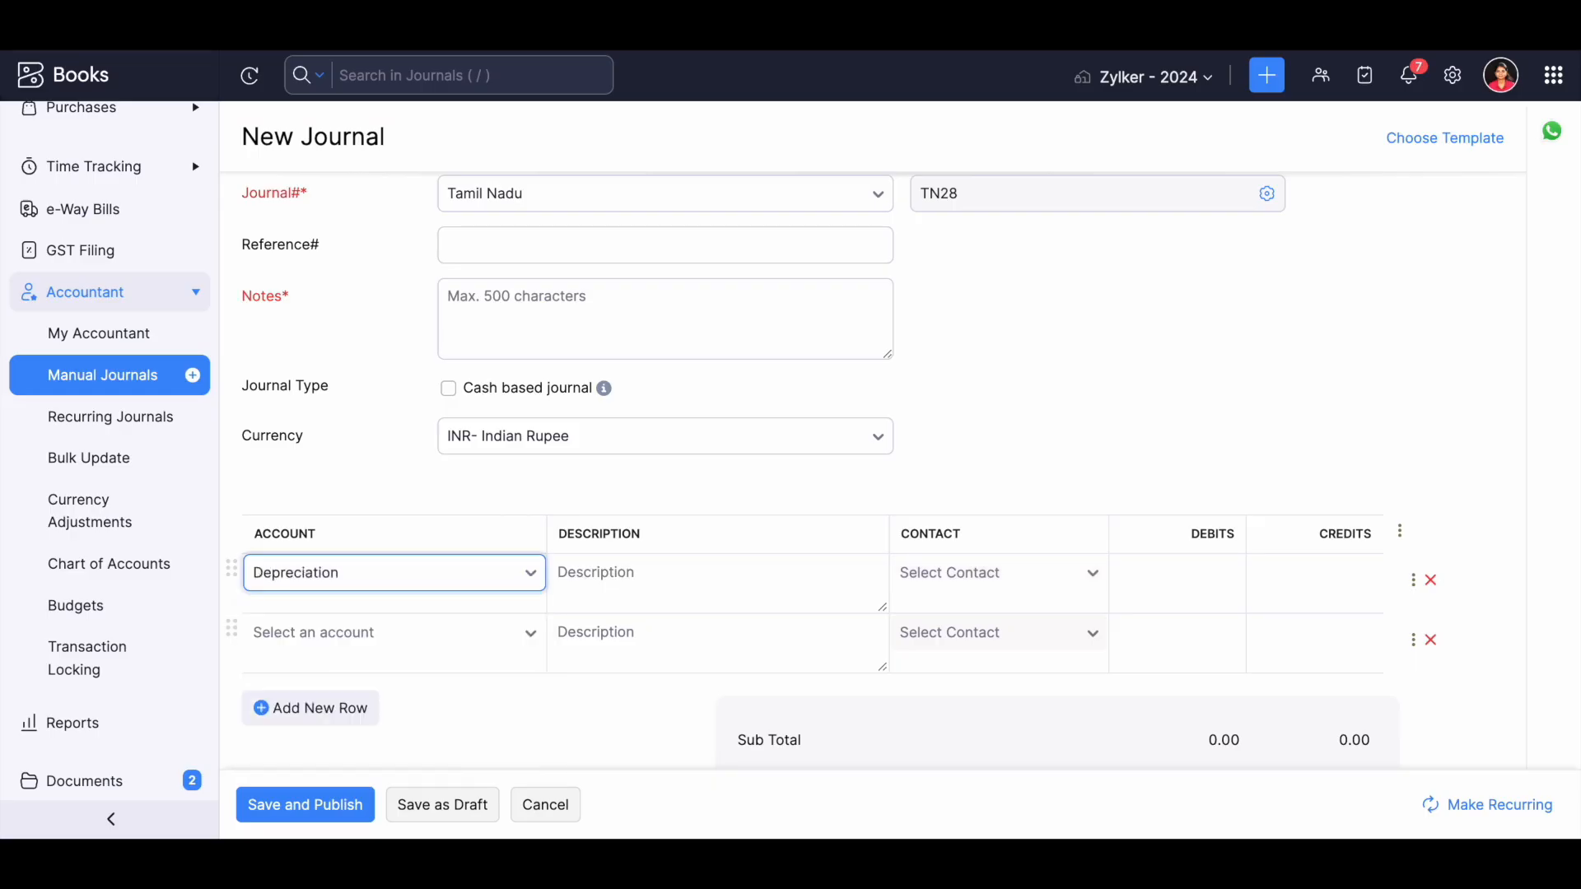
{"action": "left_click", "coordinate": [1172, 586]}
{"action": "type", "text": "5000"}
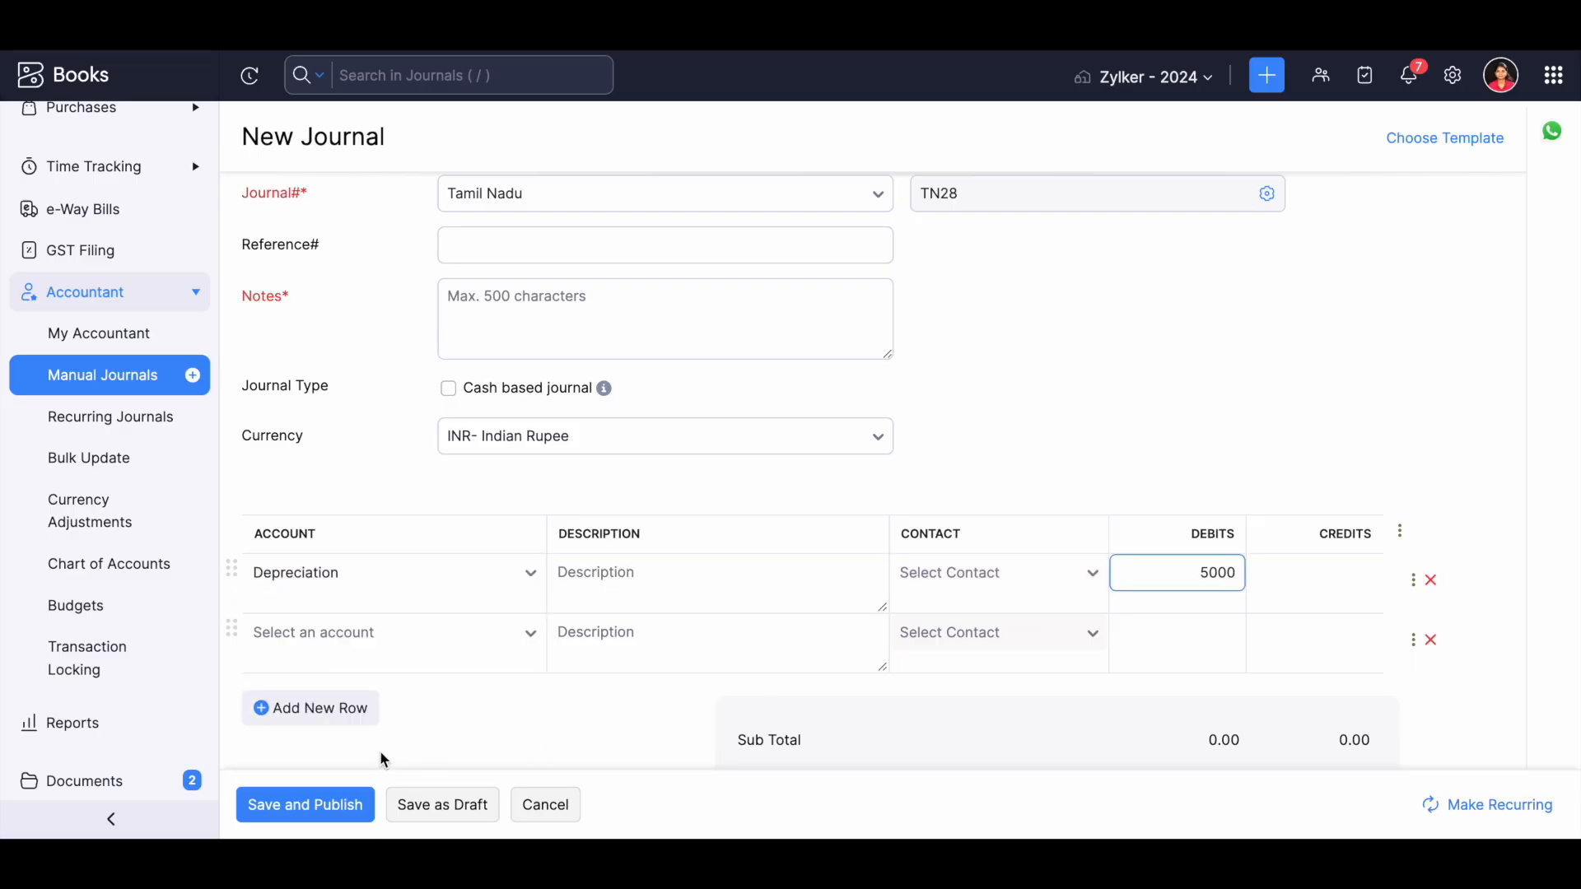
Fill the second journal line with the Furniture and Equipment account and a credit of 5000.
{"action": "left_click", "coordinate": [373, 633]}
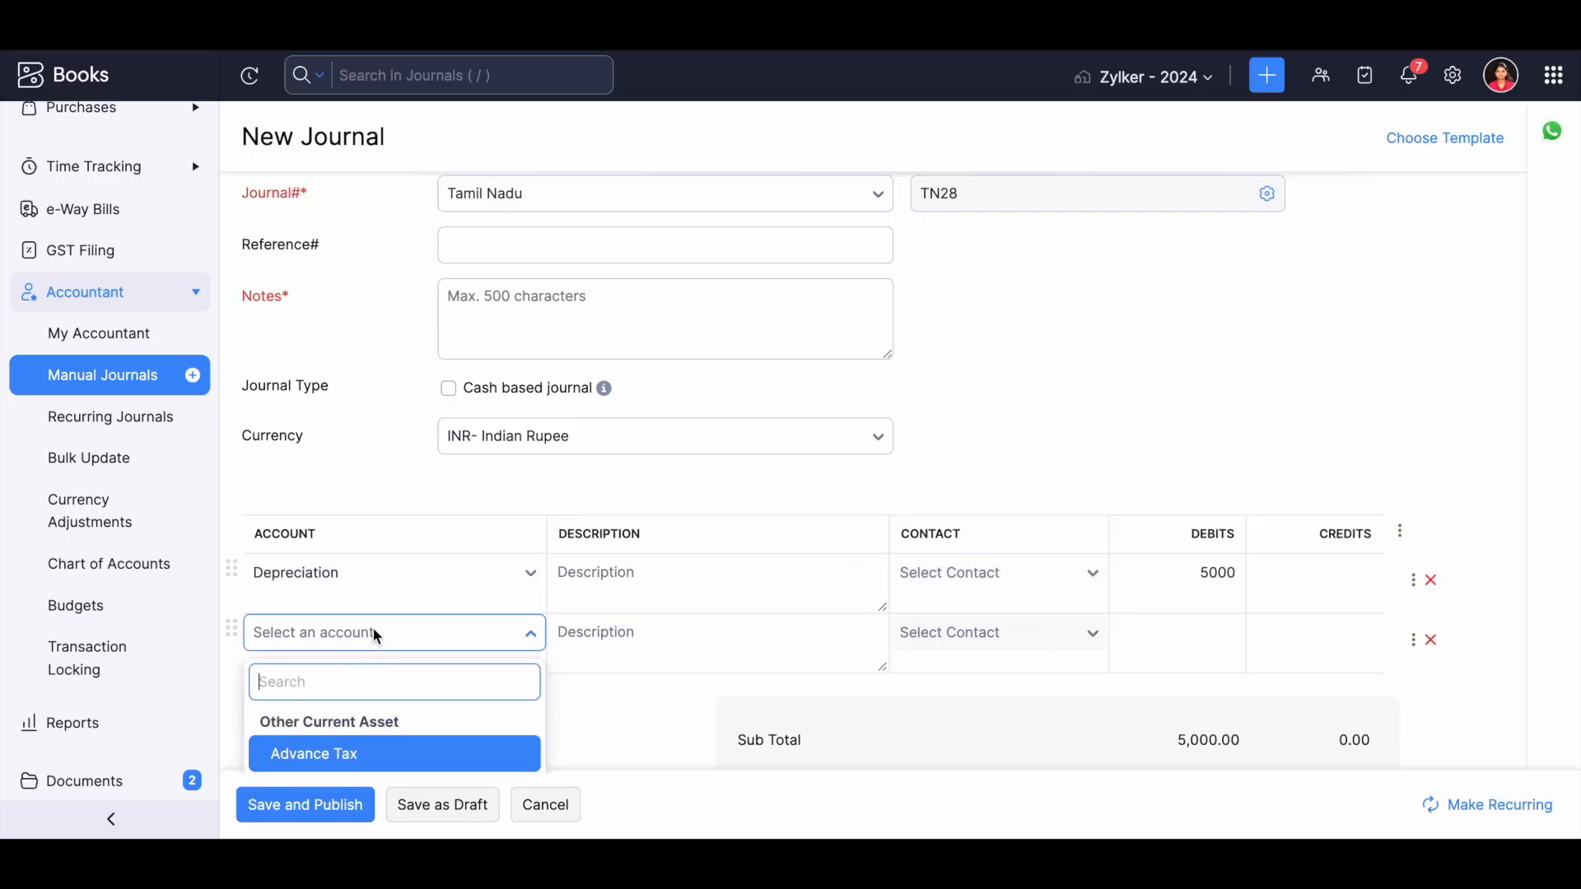
{"action": "type", "text": "fixed"}
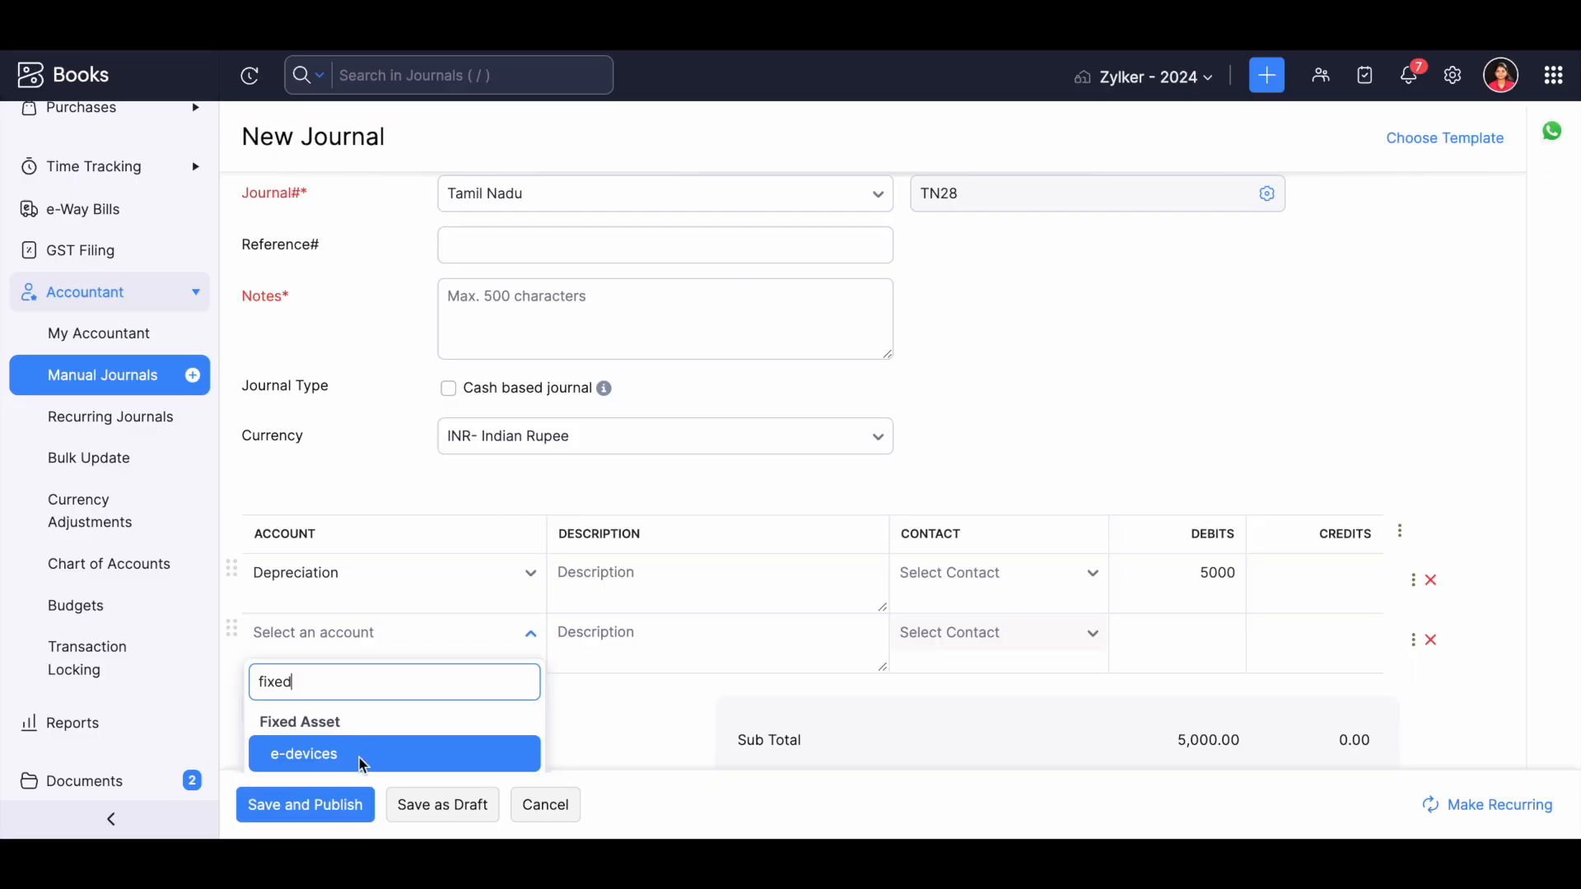
{"action": "scroll", "coordinate": [358, 751], "scroll_direction": "down", "scroll_amount": 1}
{"action": "left_click", "coordinate": [362, 717]}
{"action": "left_click", "coordinate": [1305, 560]}
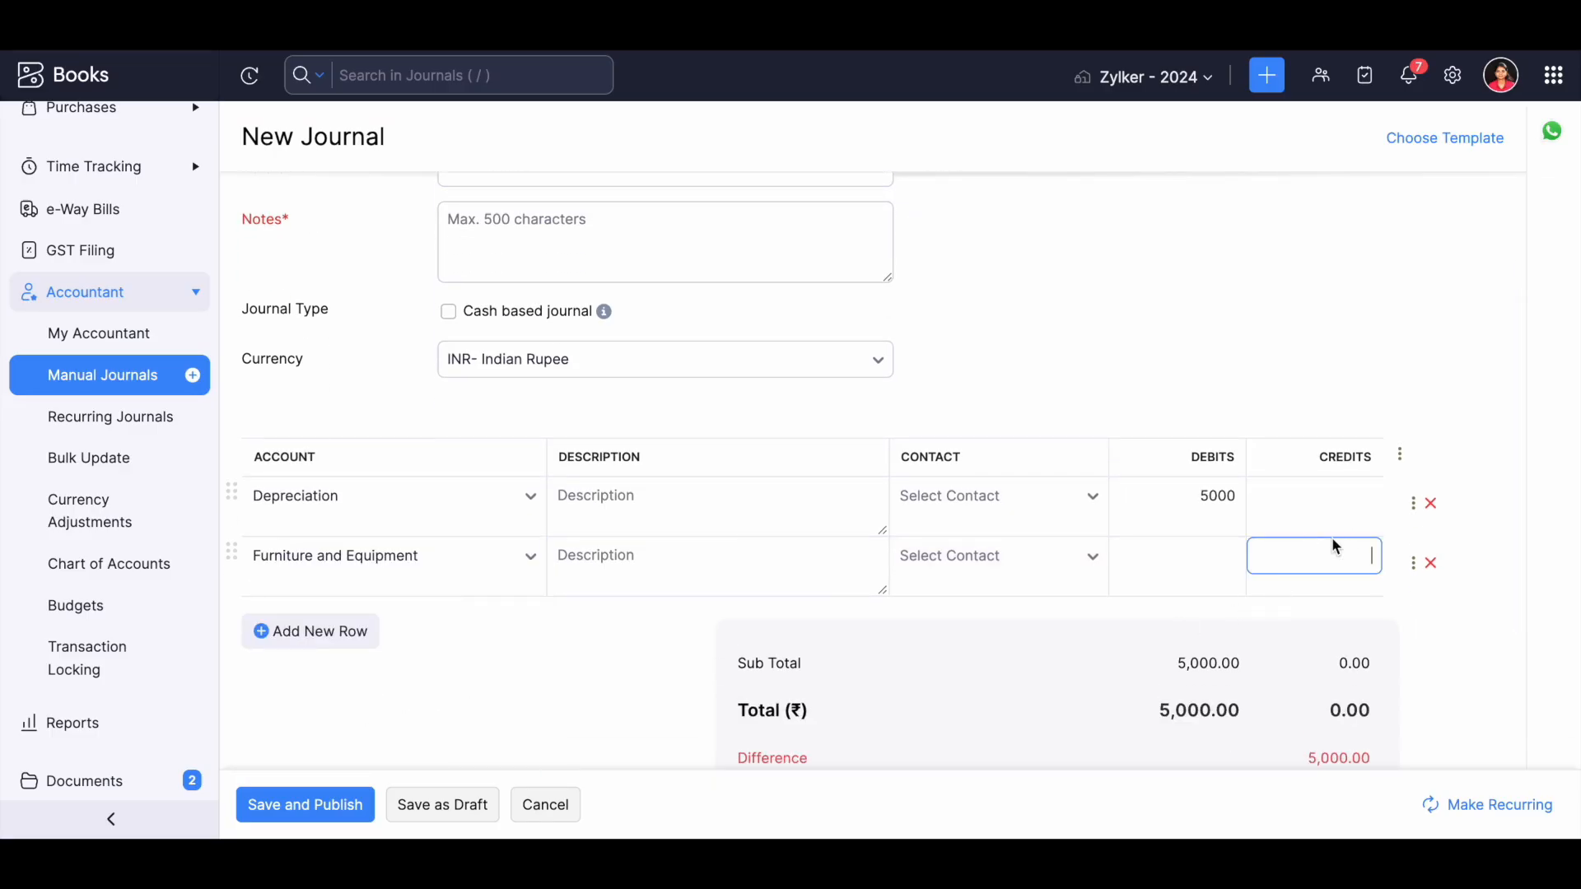
{"action": "type", "text": "5000"}
{"action": "left_click", "coordinate": [1089, 611]}
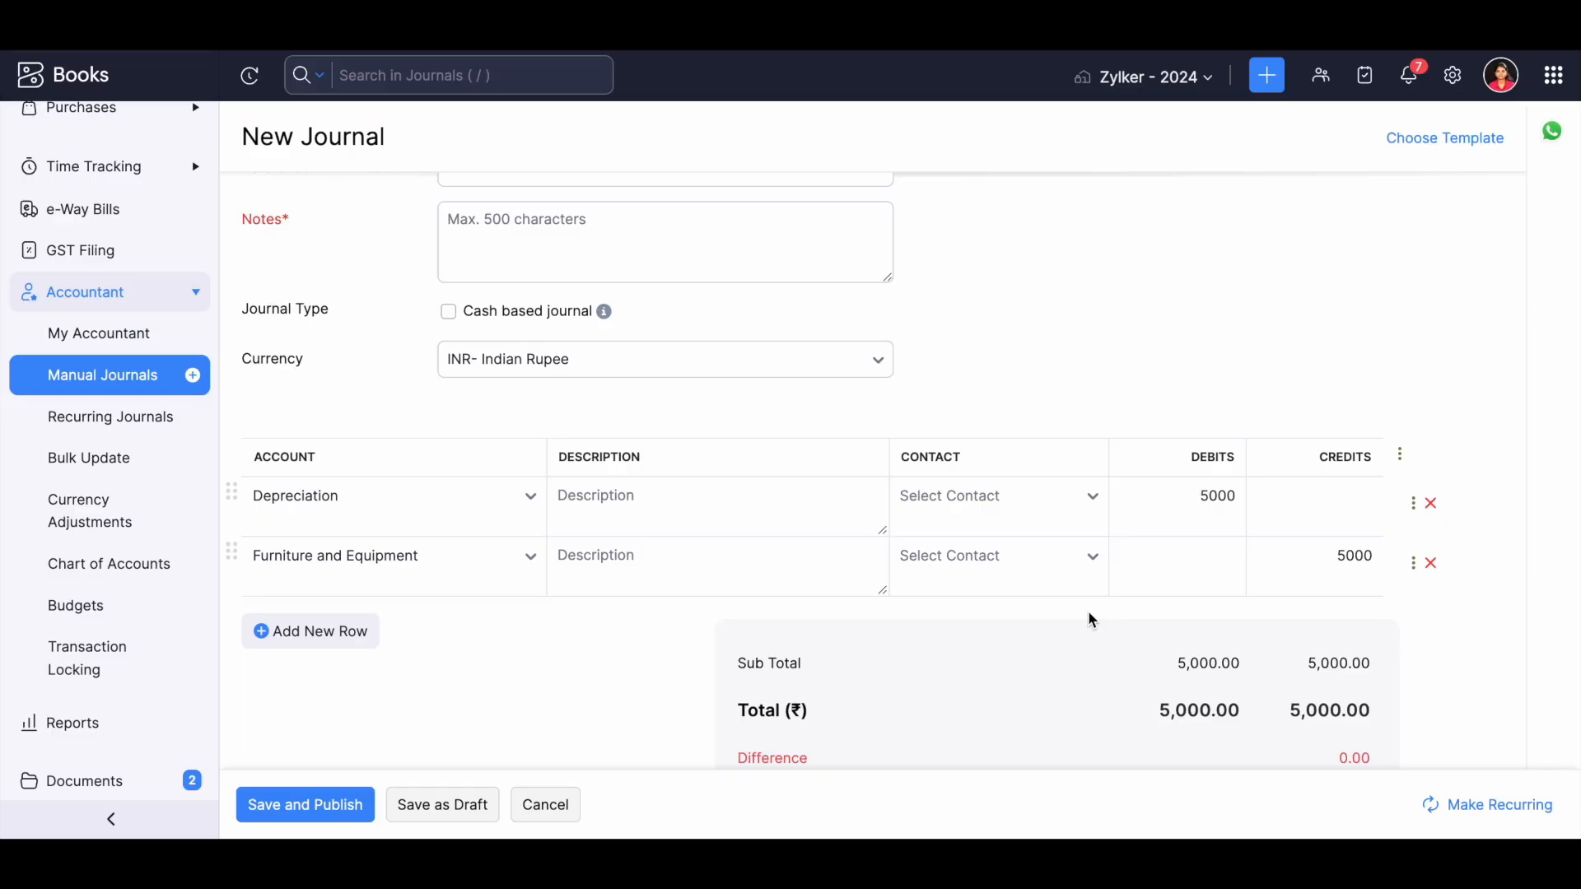
Look at the contact choices for the Depreciation line and the currencies available for the journal.
{"action": "left_click", "coordinate": [968, 504]}
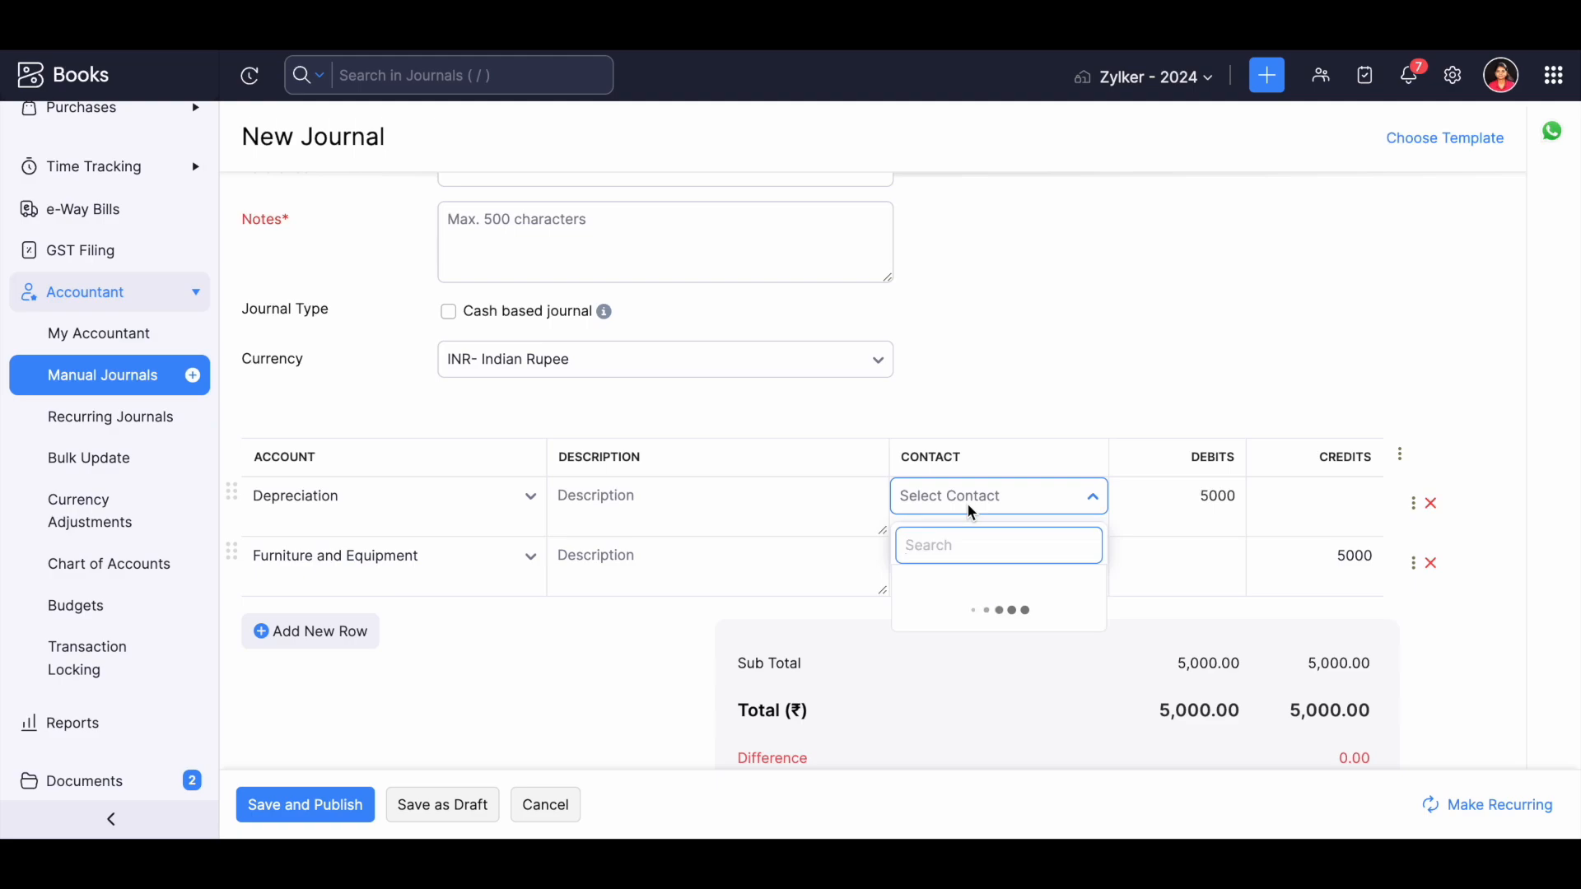
{"action": "left_click", "coordinate": [766, 614]}
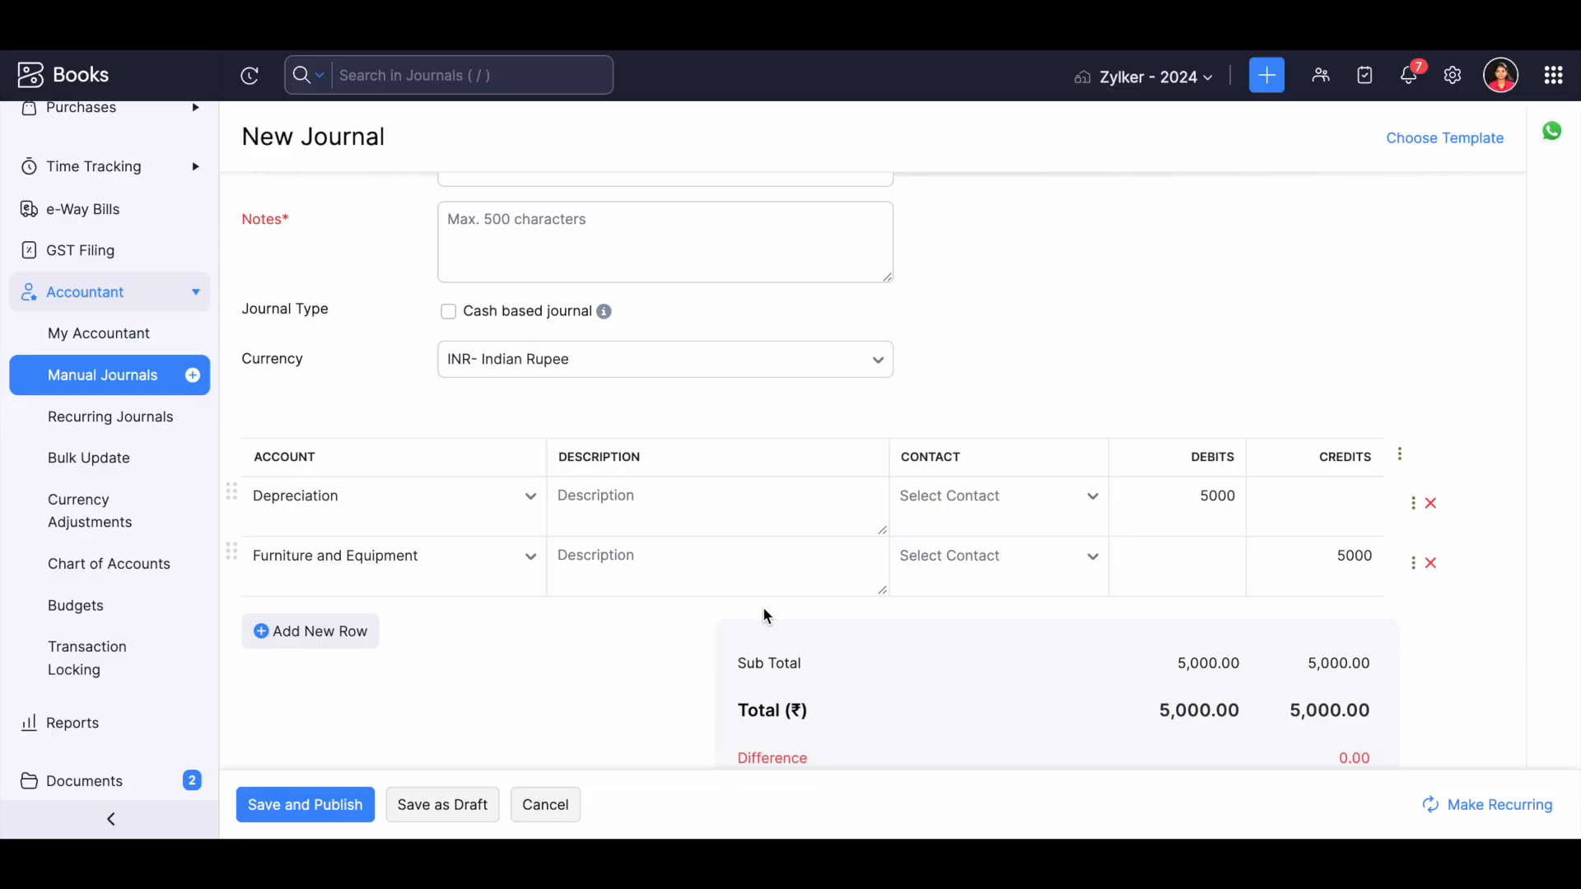
{"action": "left_click", "coordinate": [522, 362]}
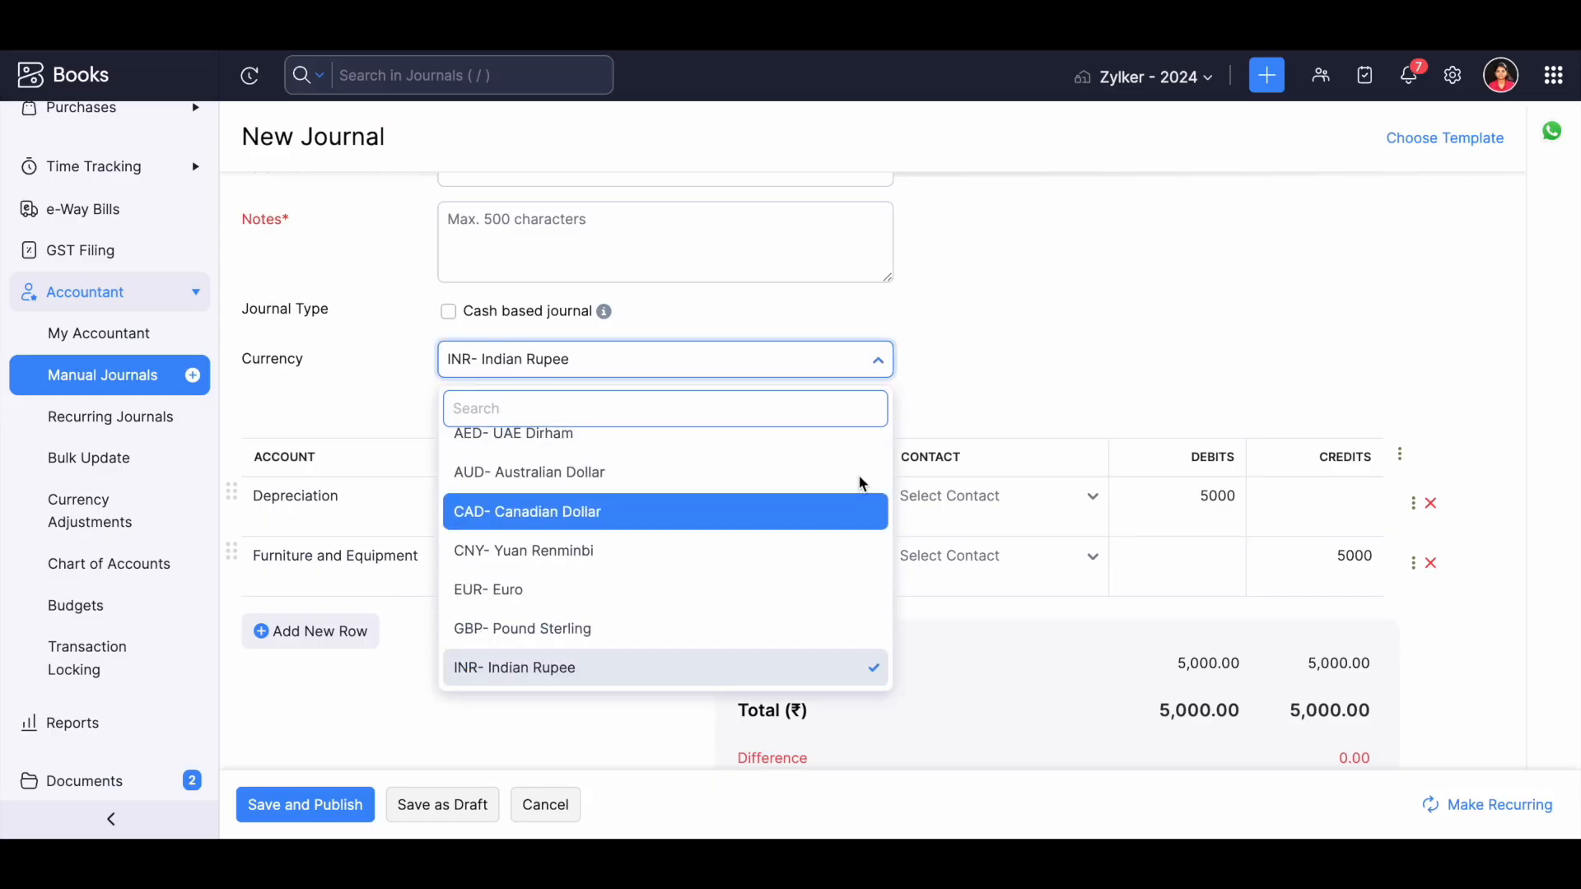
{"action": "left_click", "coordinate": [1034, 399]}
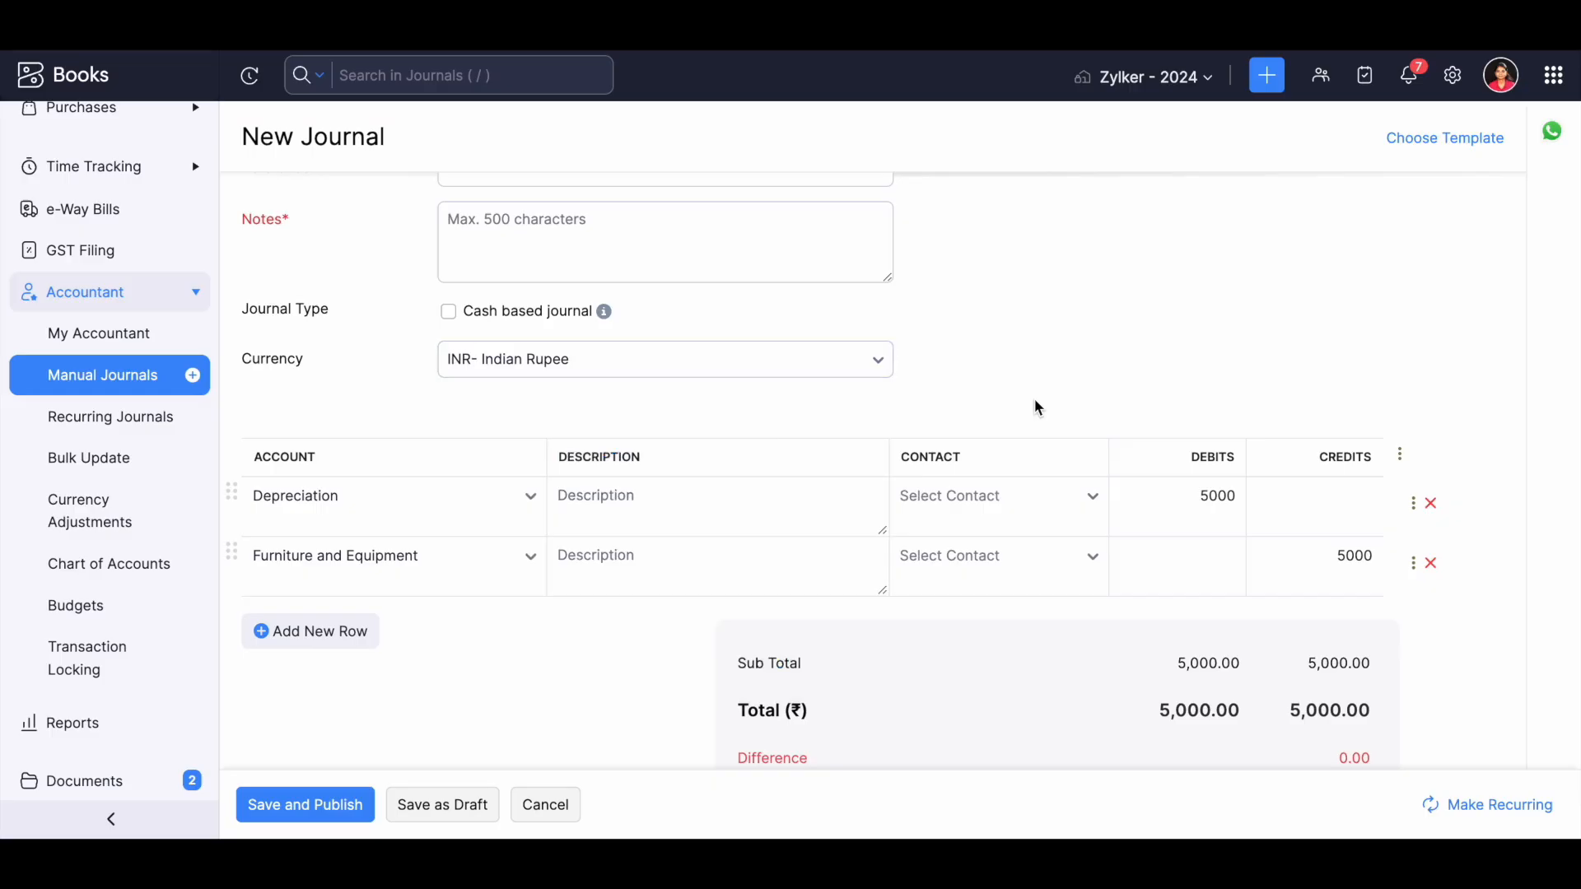
Cancel the new journal and discard its unsaved changes.
{"action": "scroll", "coordinate": [428, 685], "scroll_direction": "down", "scroll_amount": 3}
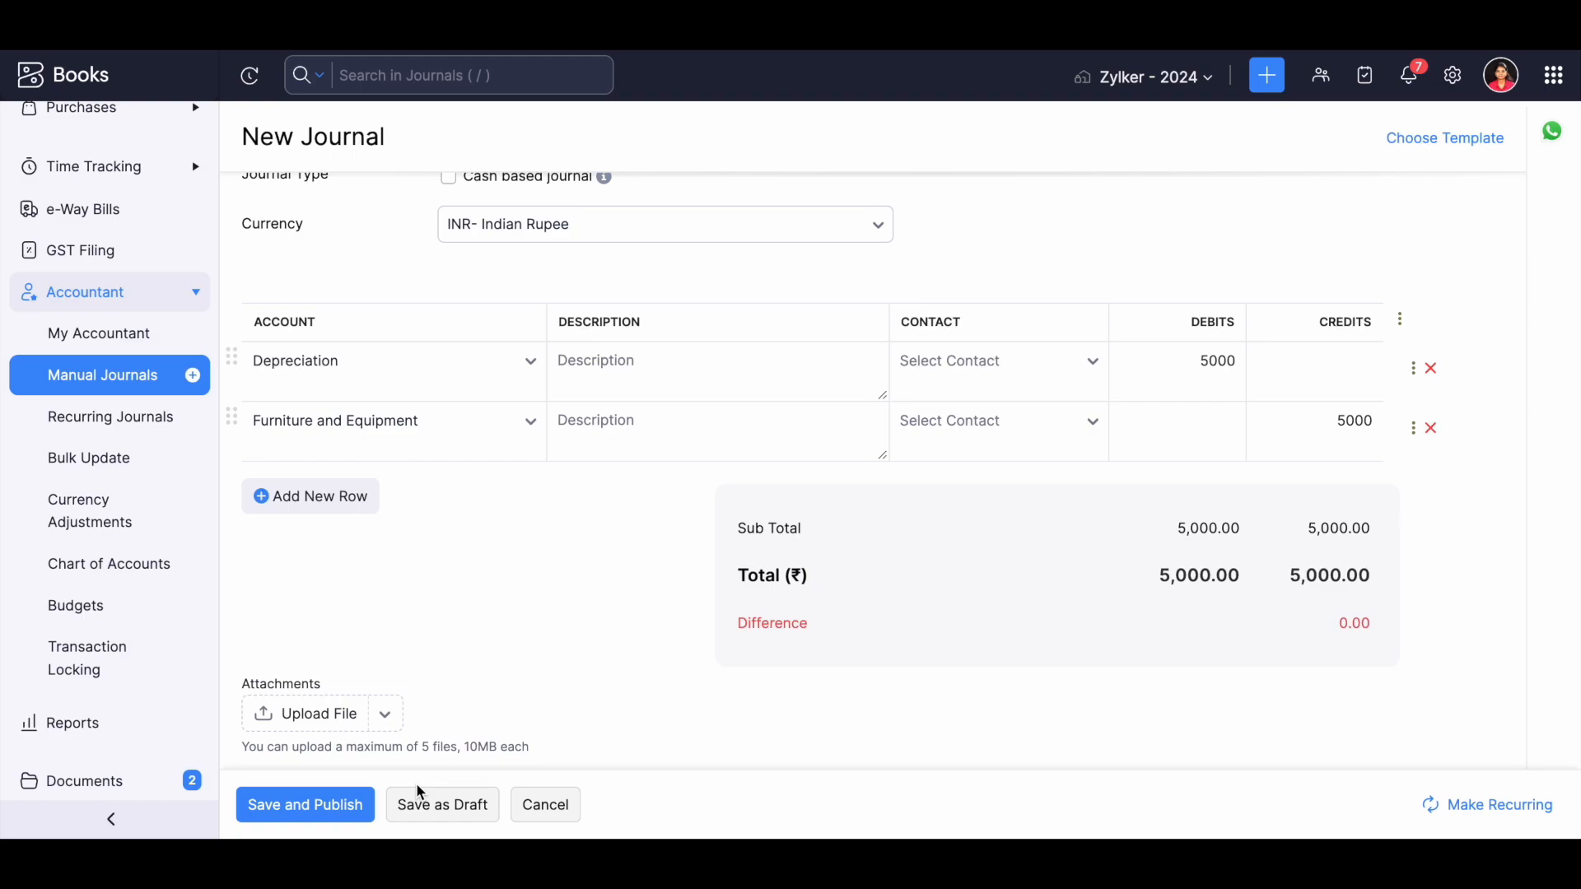
{"action": "left_click", "coordinate": [534, 805]}
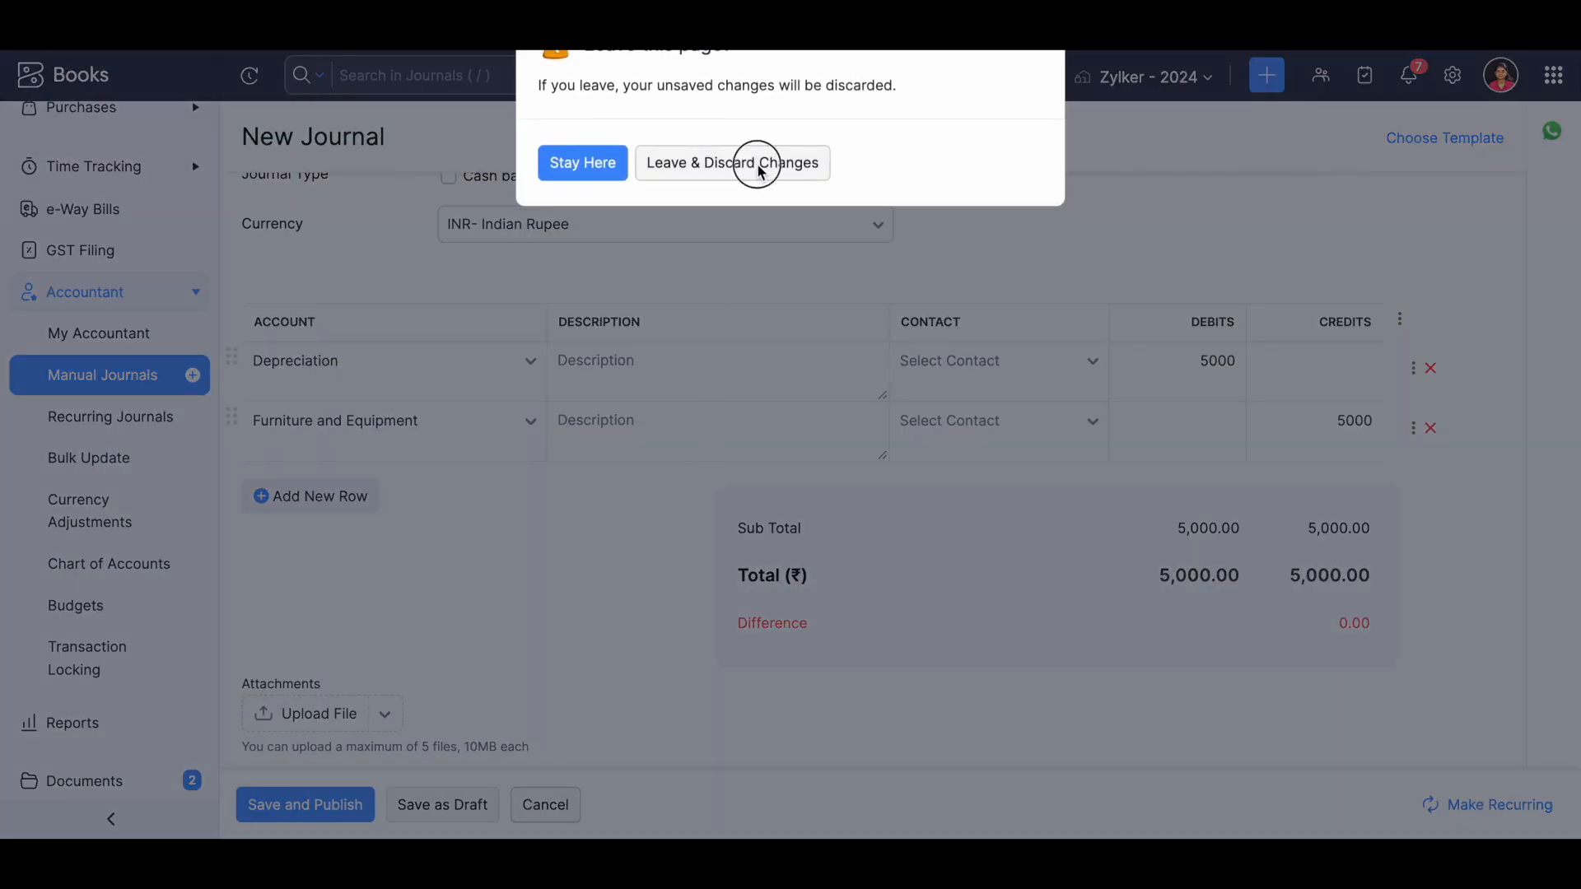
{"action": "left_click", "coordinate": [759, 165]}
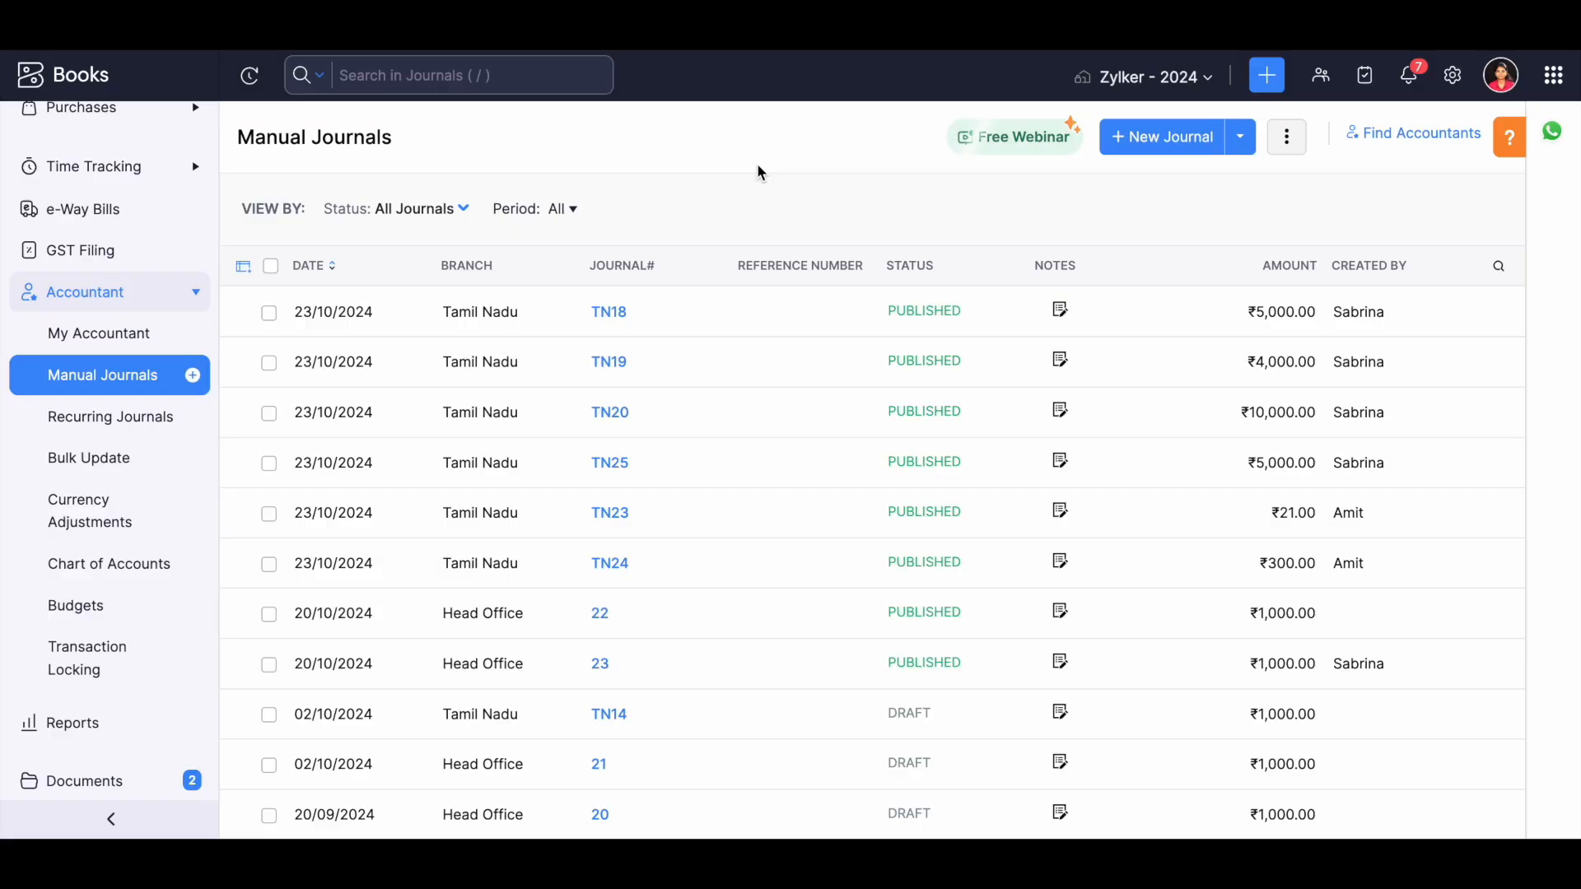
Examine the published journals TN18 and TN19, including the HSBC line of TN19.
{"action": "left_click", "coordinate": [554, 327]}
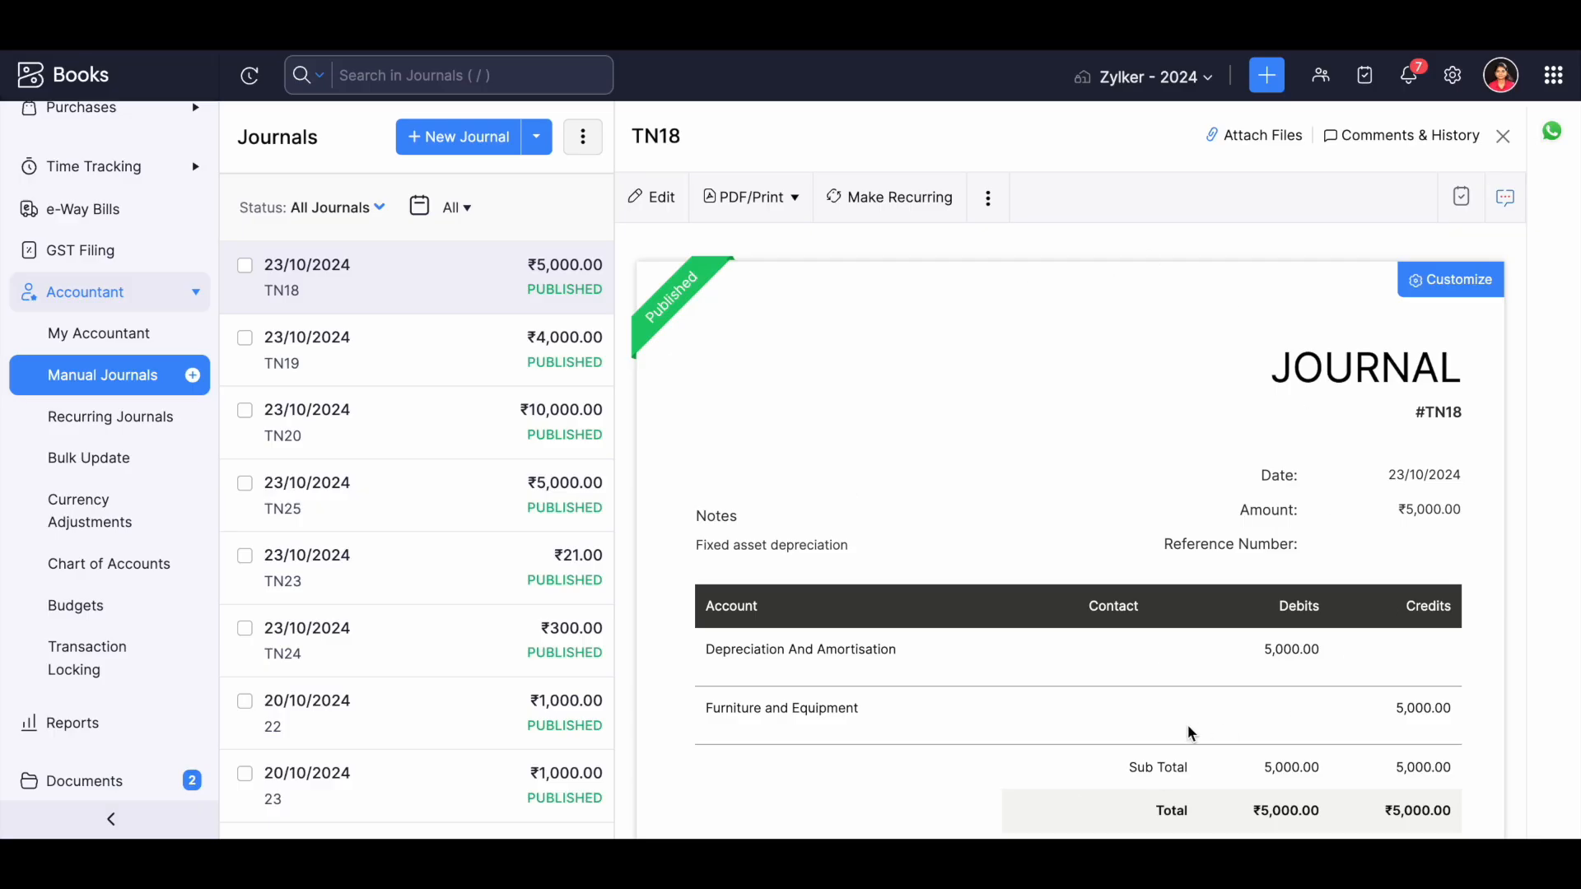
{"action": "left_click", "coordinate": [470, 361]}
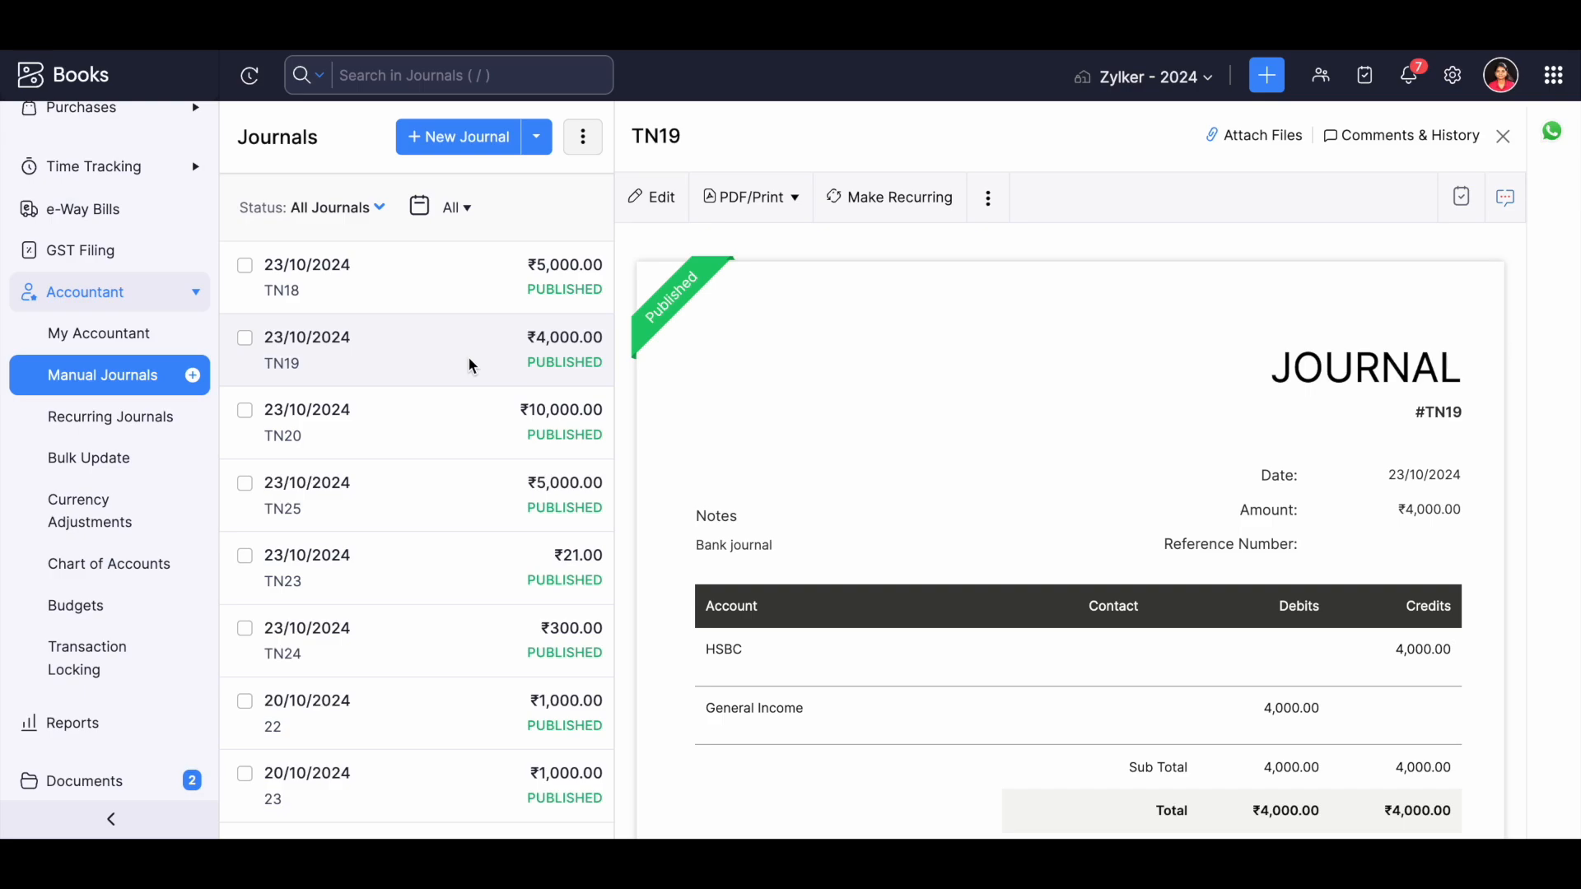
{"action": "left_click", "coordinate": [701, 654]}
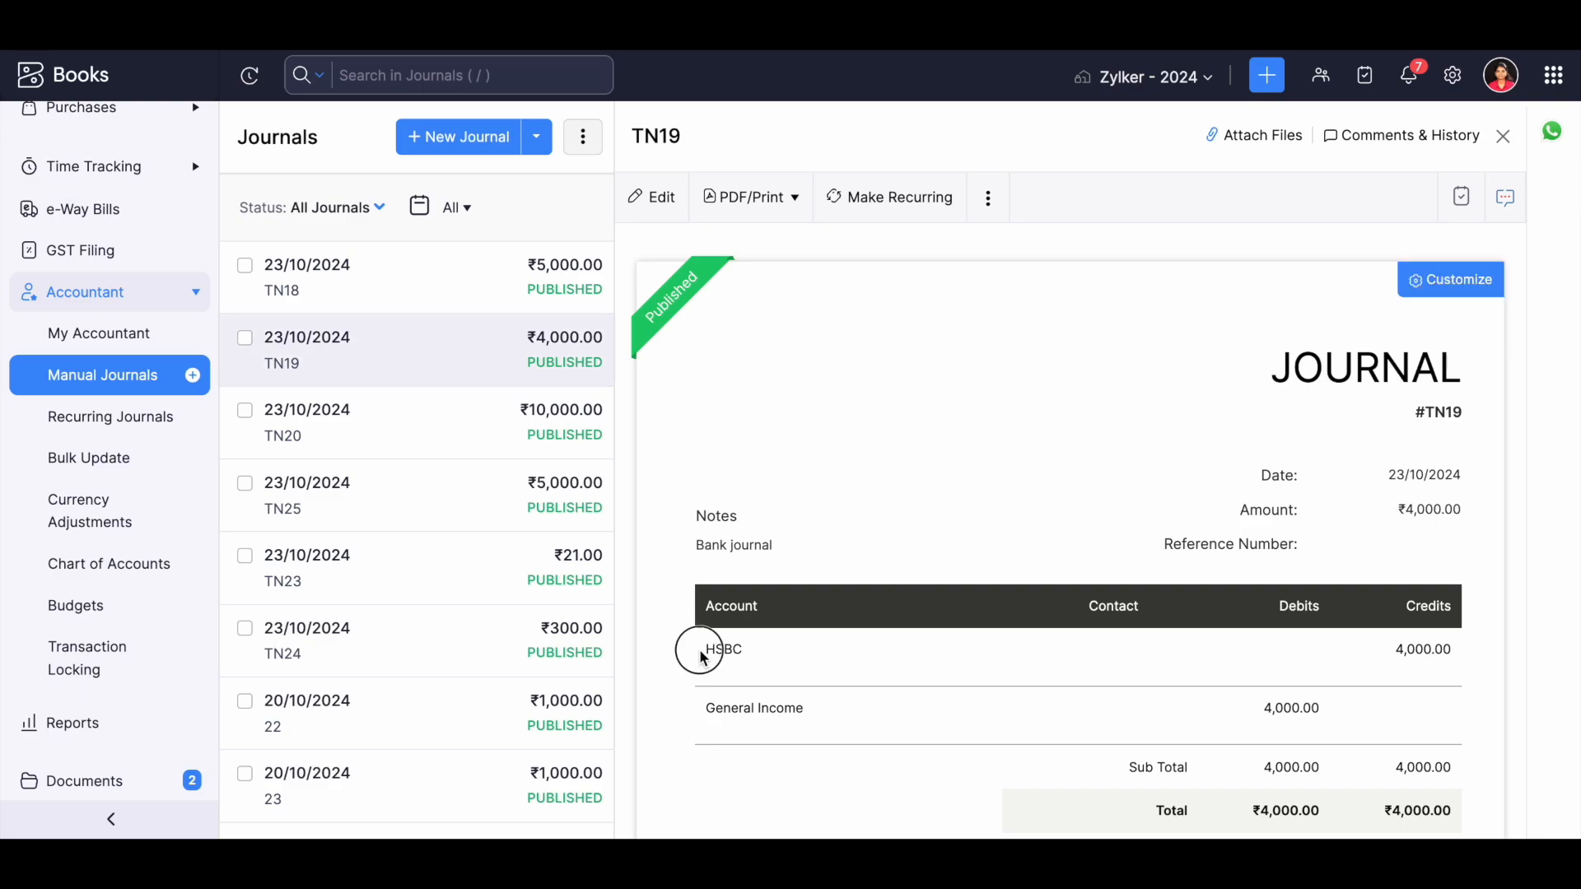
{"action": "left_click_drag", "start_coordinate": [701, 654], "coordinate": [752, 651]}
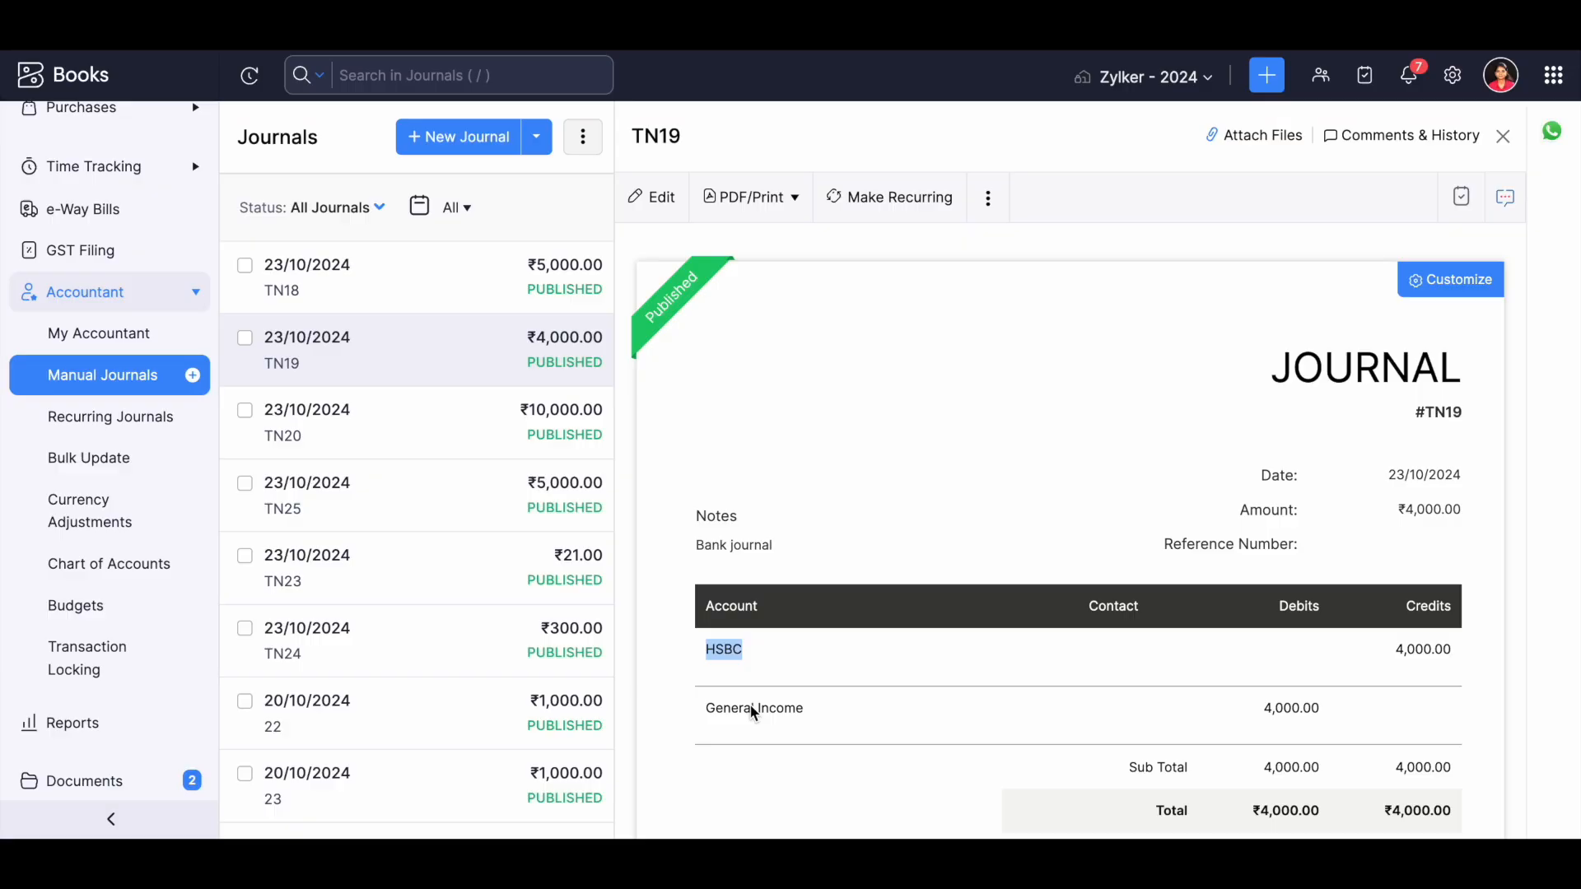
Open the HSBC account in Banking and view the details of its 4,000.00 journal withdrawal.
{"action": "scroll", "coordinate": [32, 420], "scroll_direction": "up", "scroll_amount": 5}
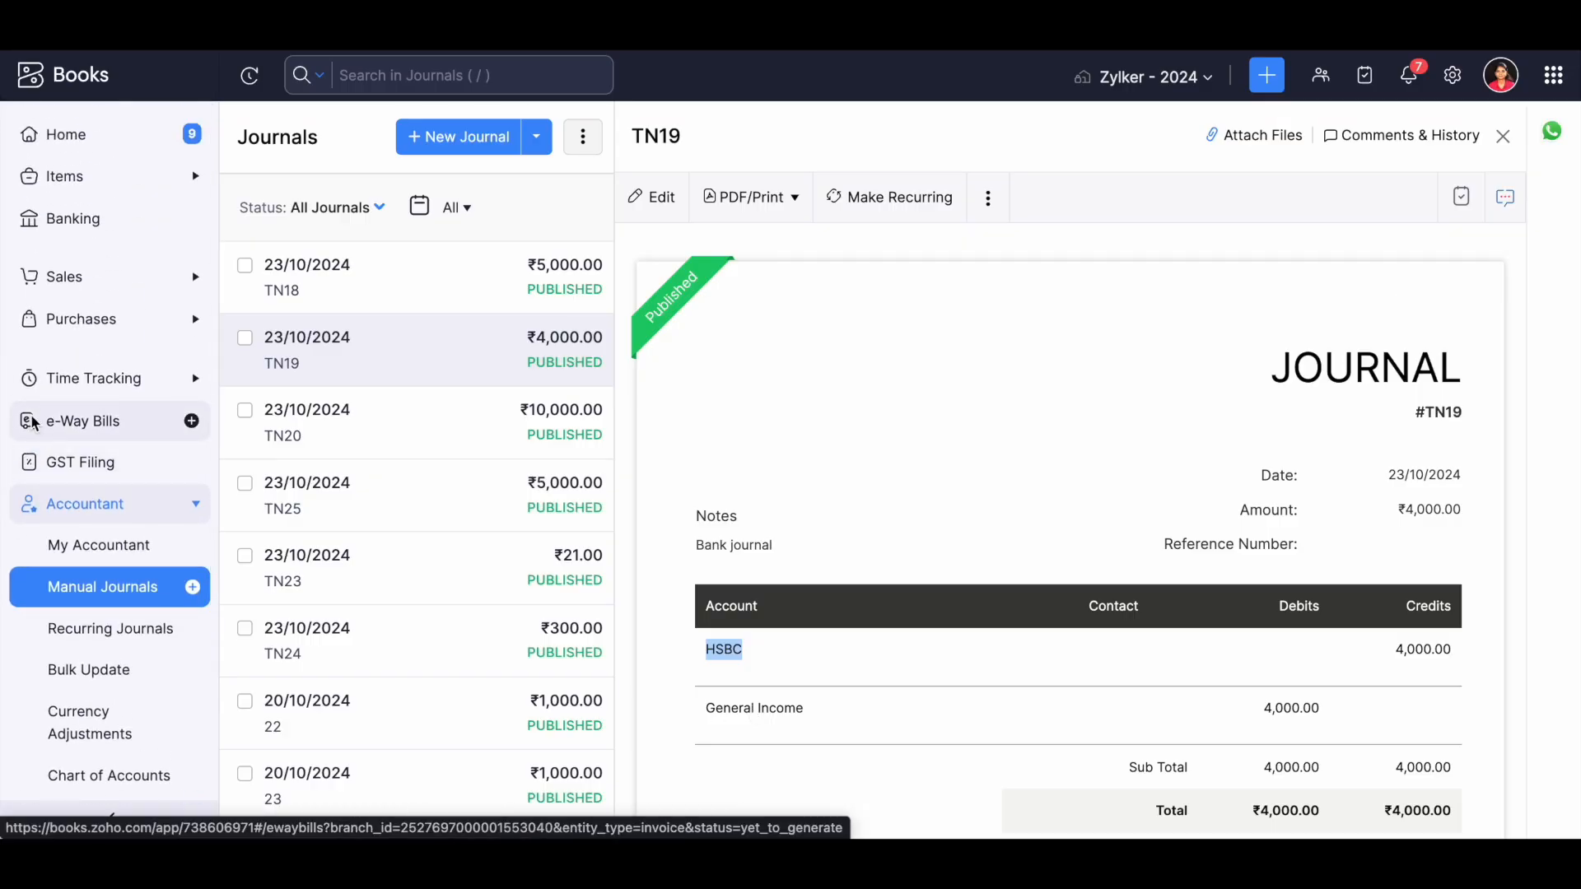
{"action": "left_click", "coordinate": [67, 234]}
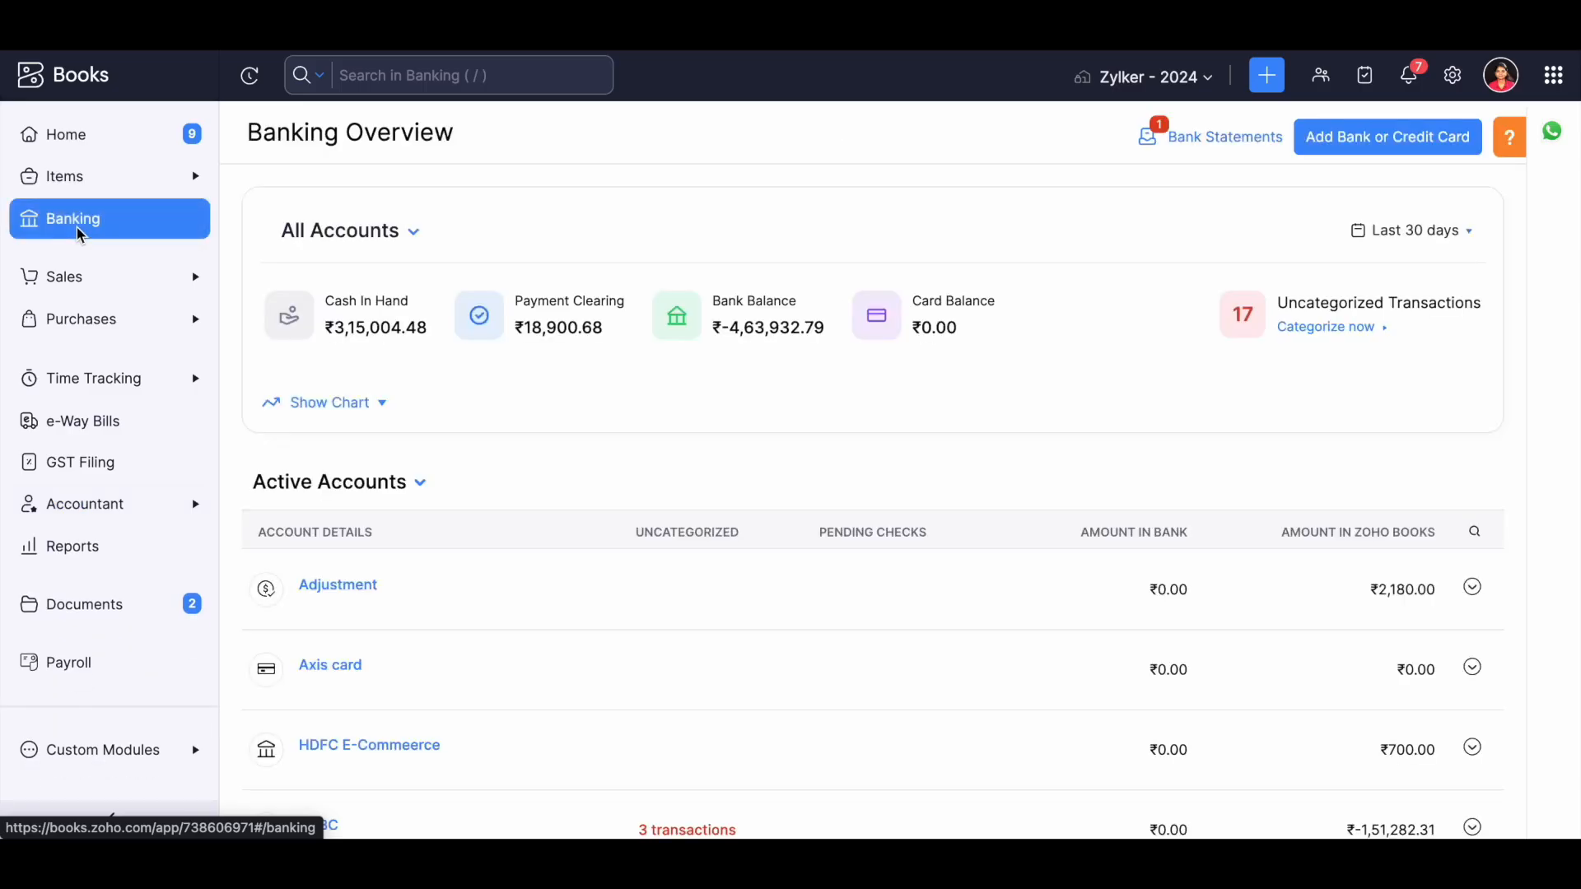
{"action": "scroll", "coordinate": [381, 673], "scroll_direction": "down", "scroll_amount": 2}
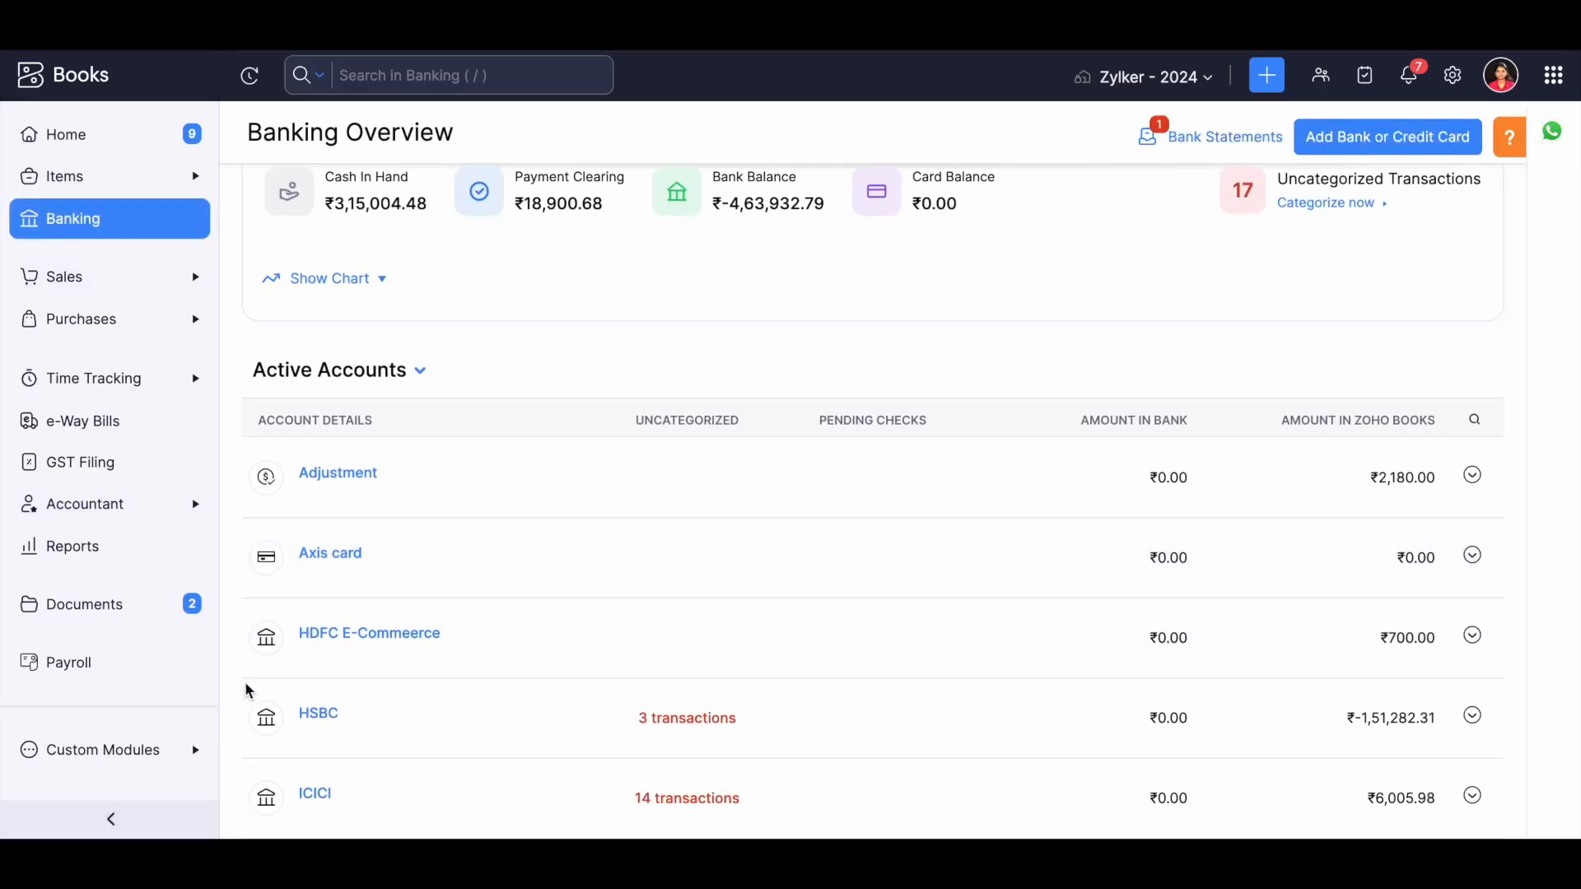
{"action": "left_click", "coordinate": [316, 713]}
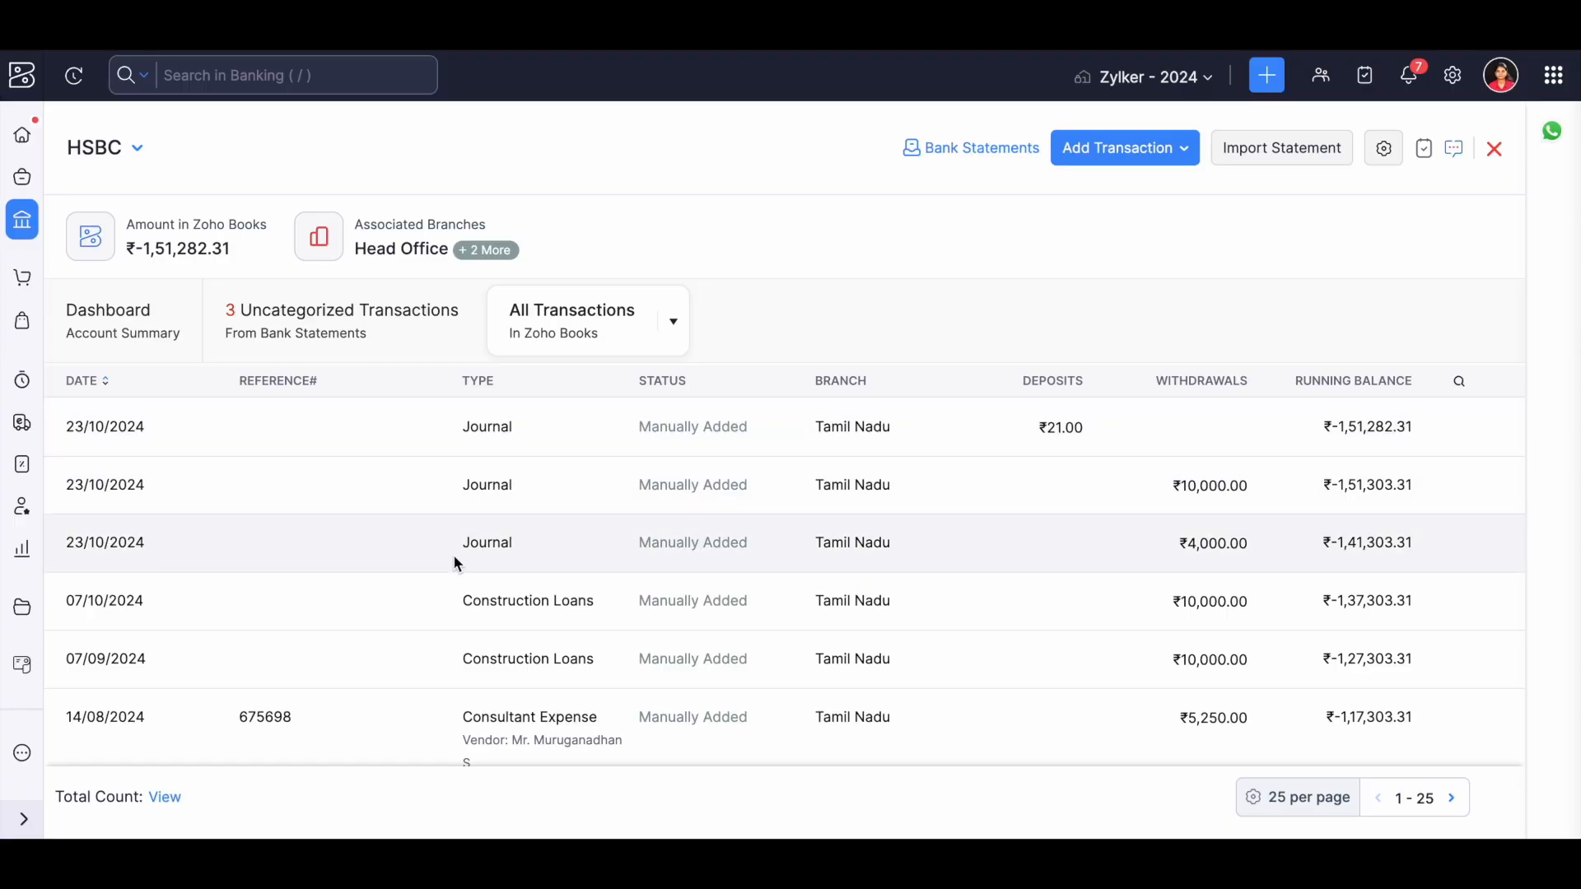
{"action": "left_click_drag", "start_coordinate": [416, 533], "coordinate": [782, 539]}
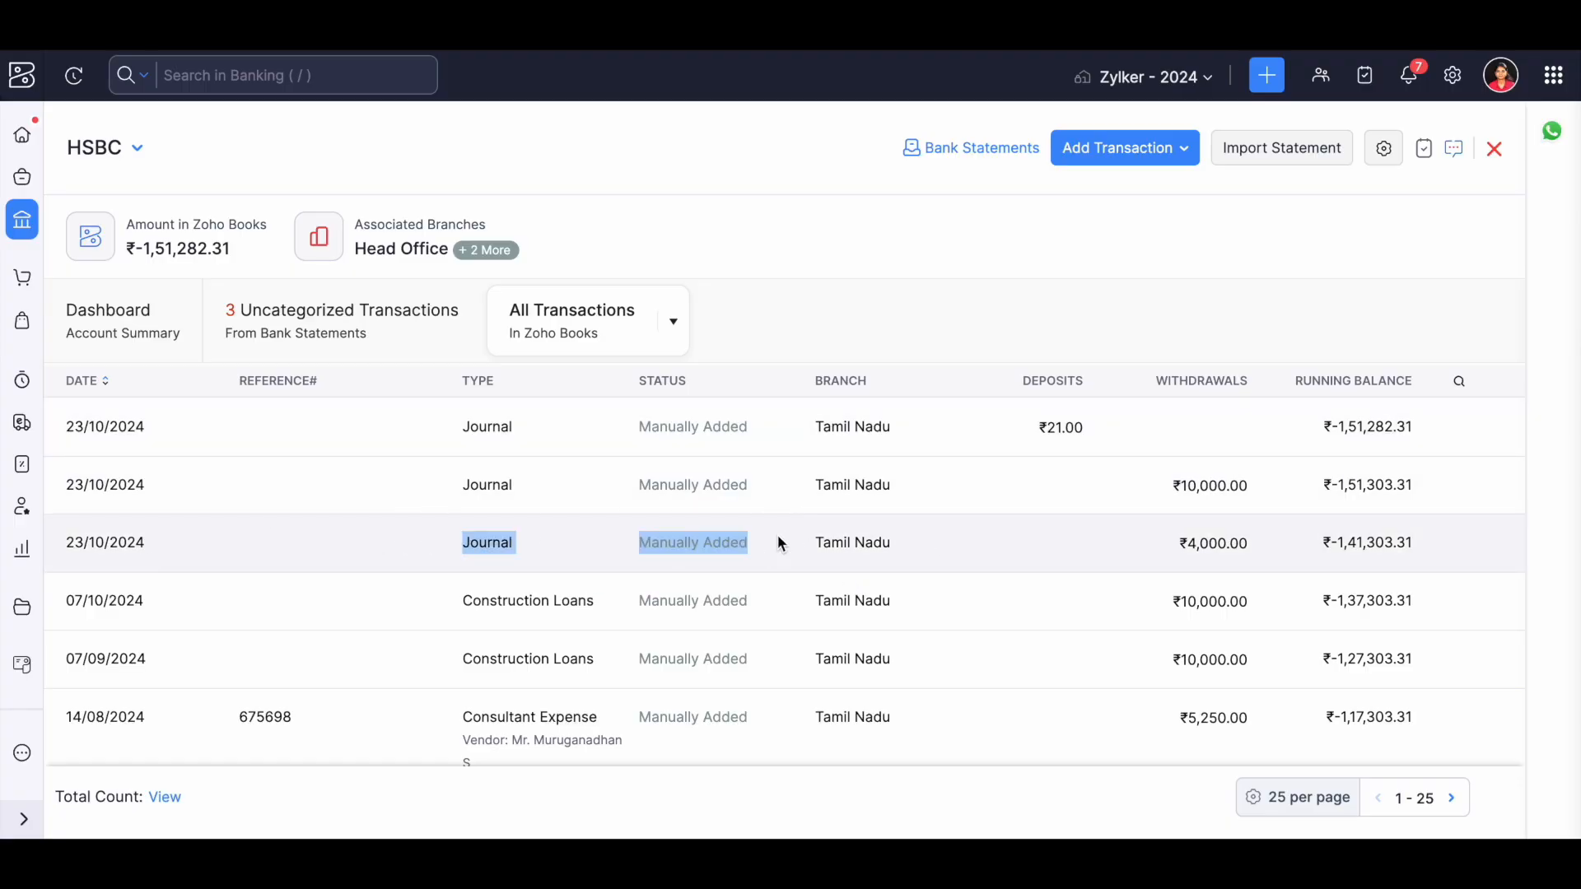
{"action": "left_click", "coordinate": [781, 544]}
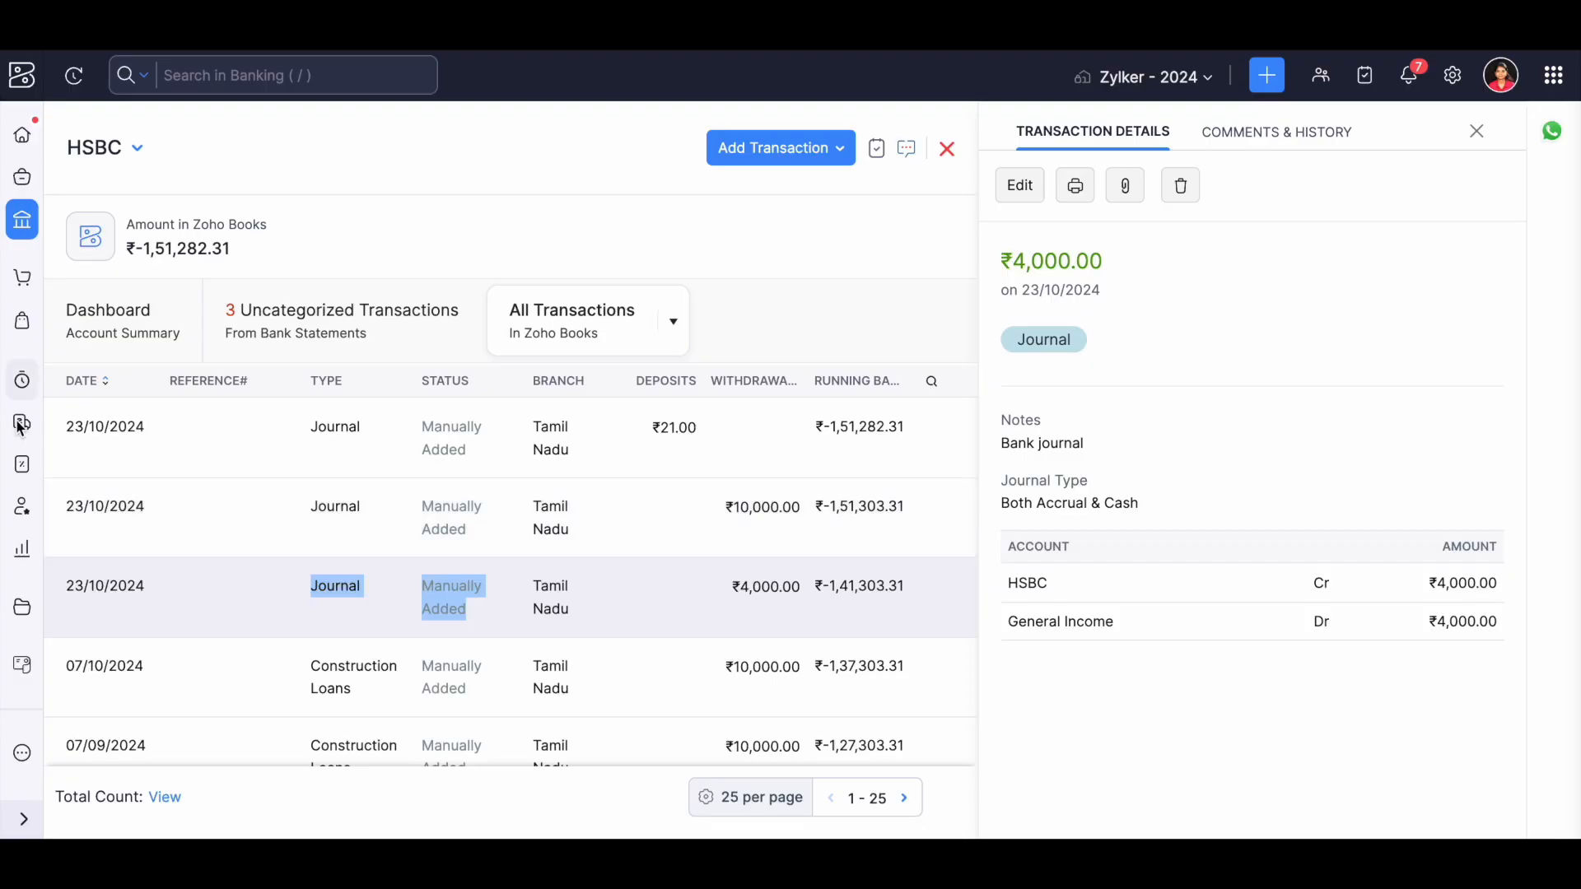
Return to Manual Journals and view the templates available for creating a journal.
{"action": "left_click", "coordinate": [94, 597]}
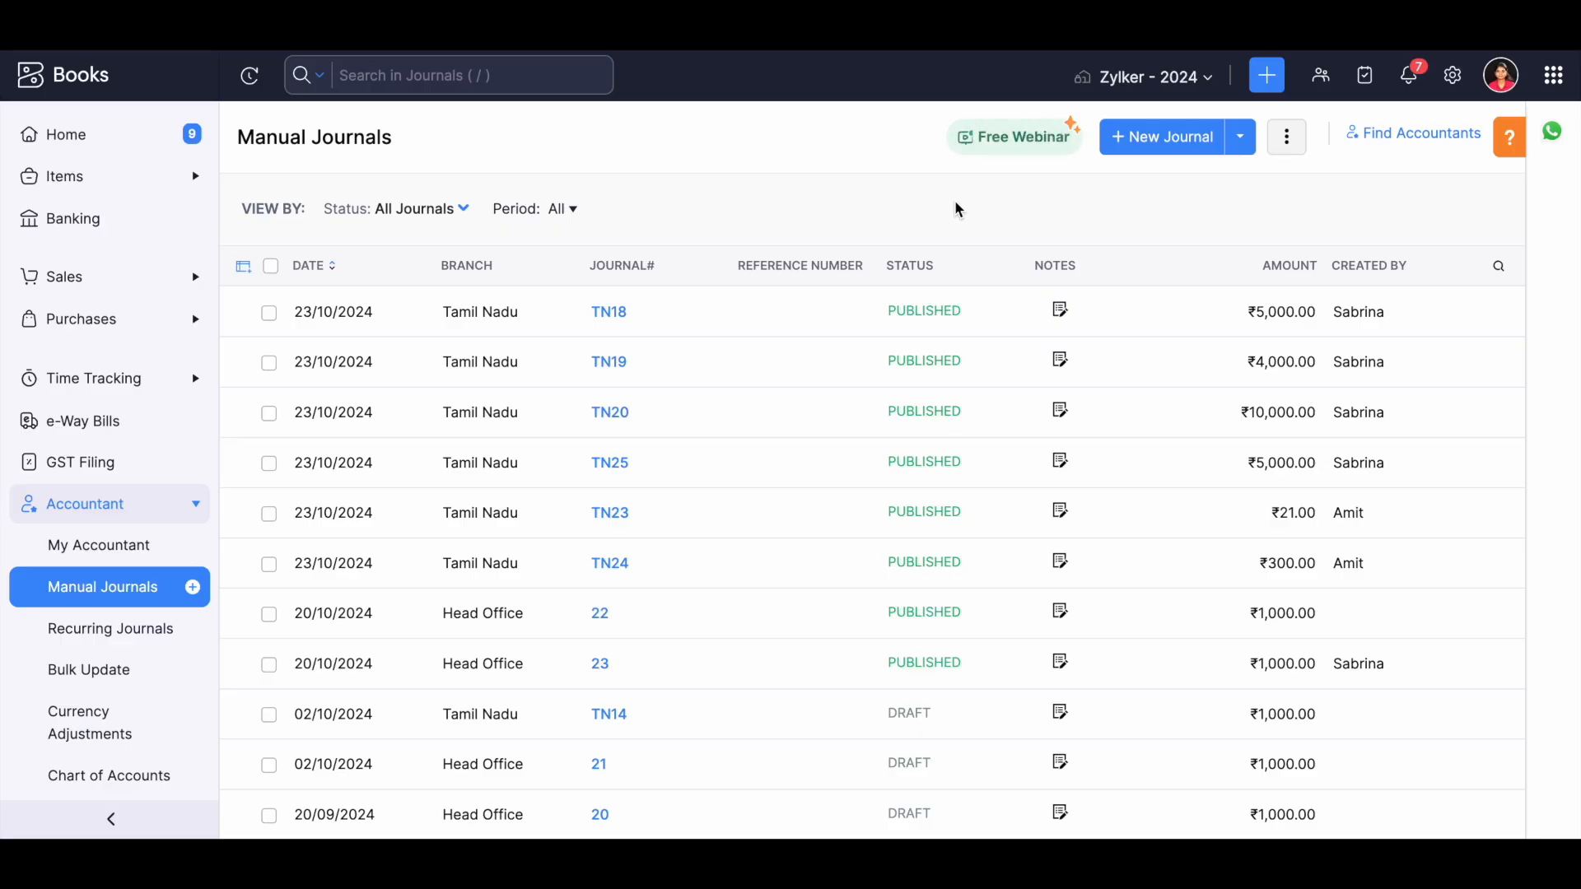
{"action": "left_click", "coordinate": [1240, 141]}
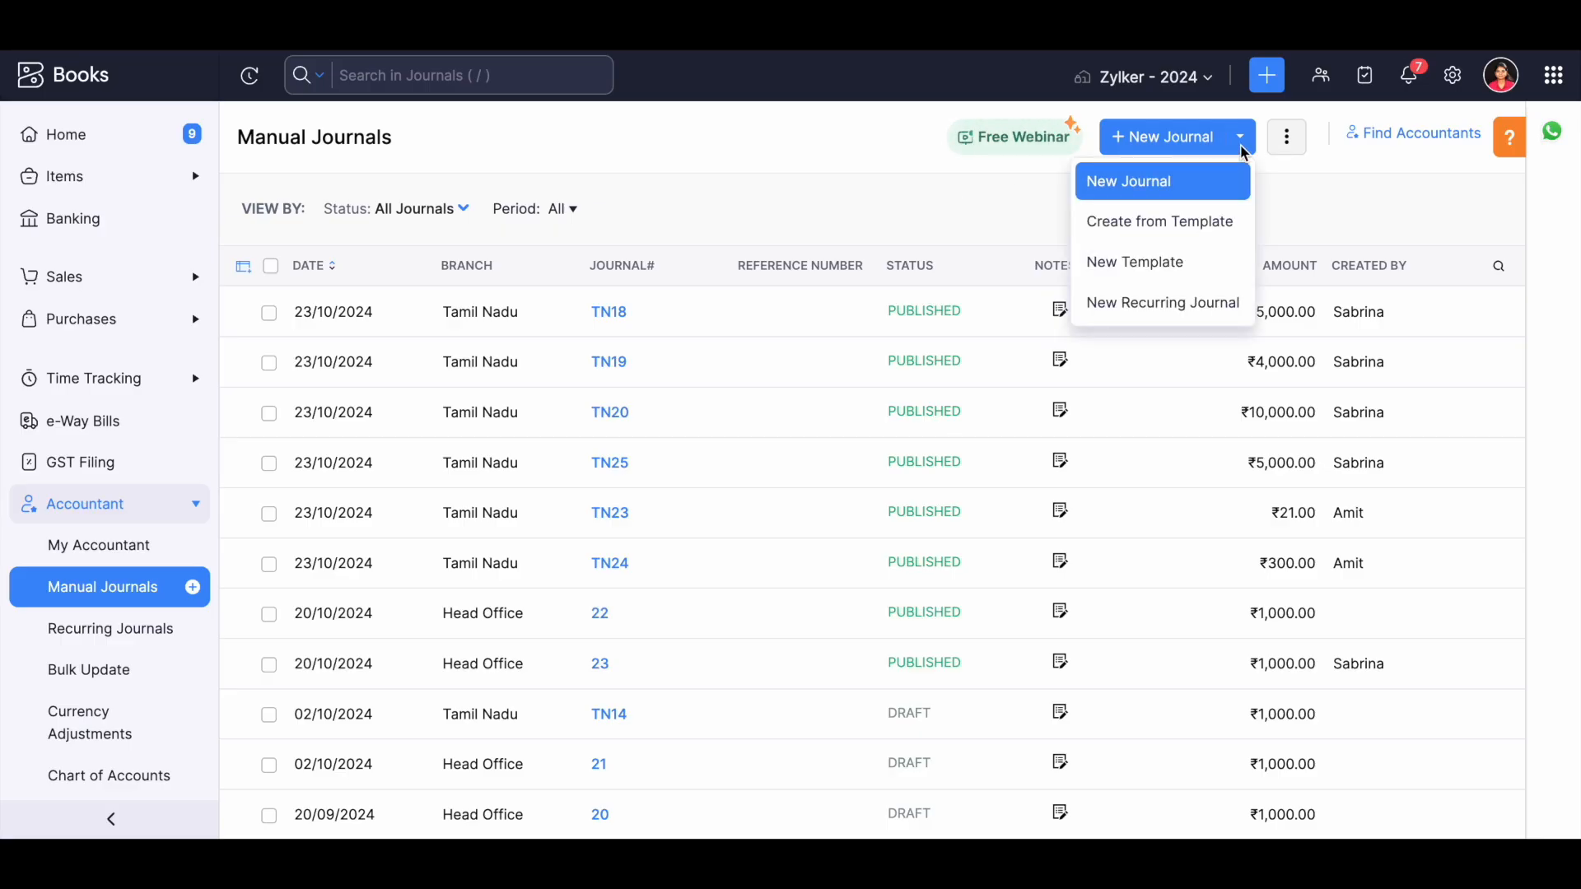
{"action": "left_click", "coordinate": [1220, 238]}
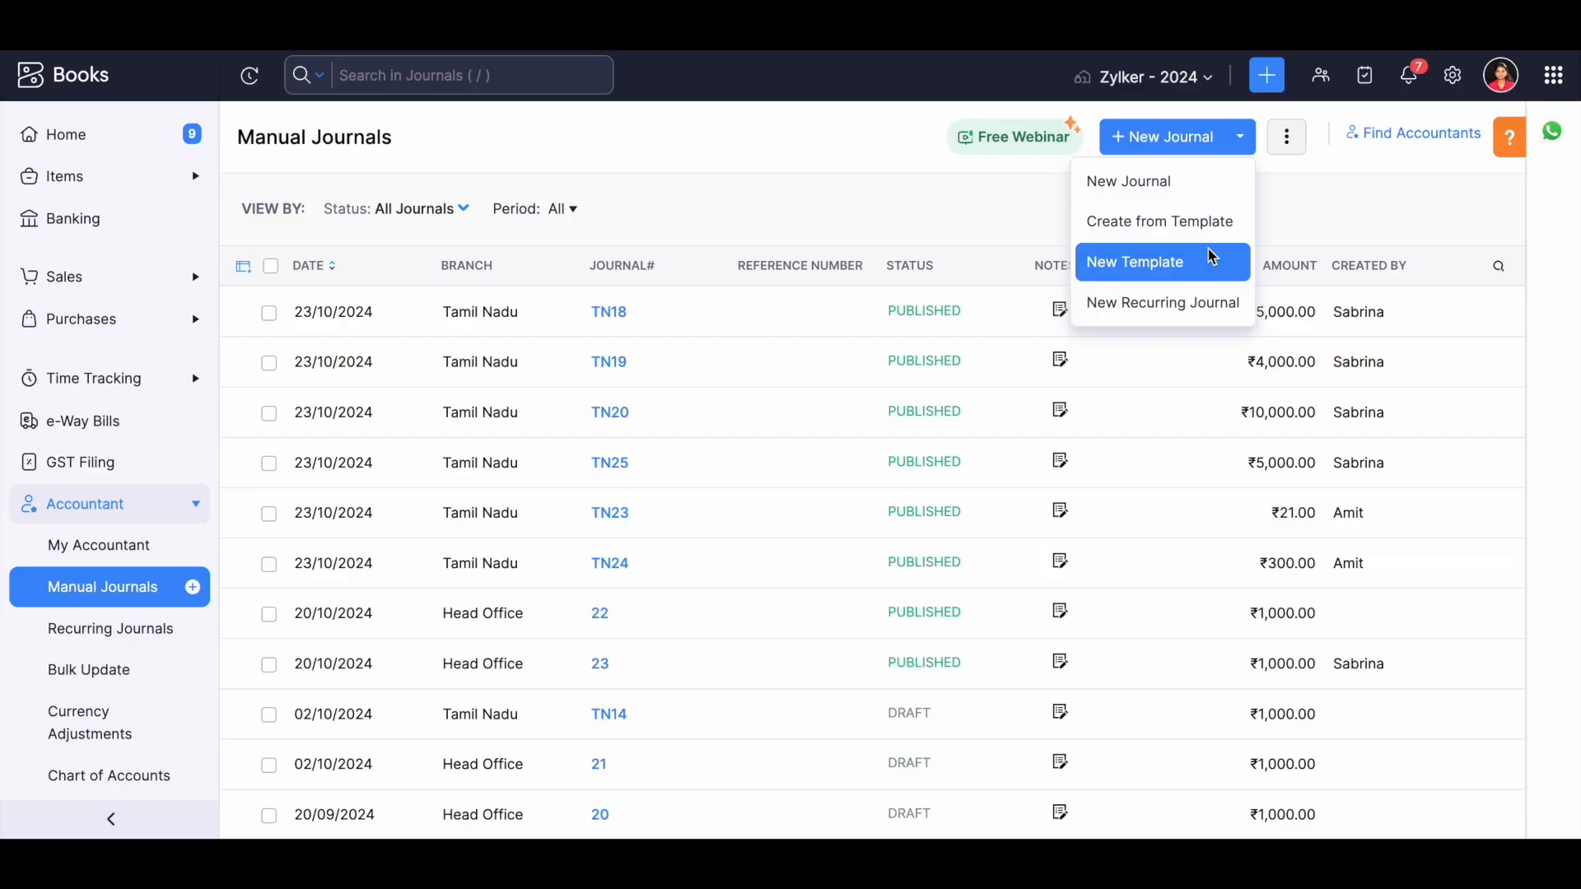
Start a new journal template and set its first line to Furniture and Equipment with type Credits.
{"action": "left_click", "coordinate": [1207, 249]}
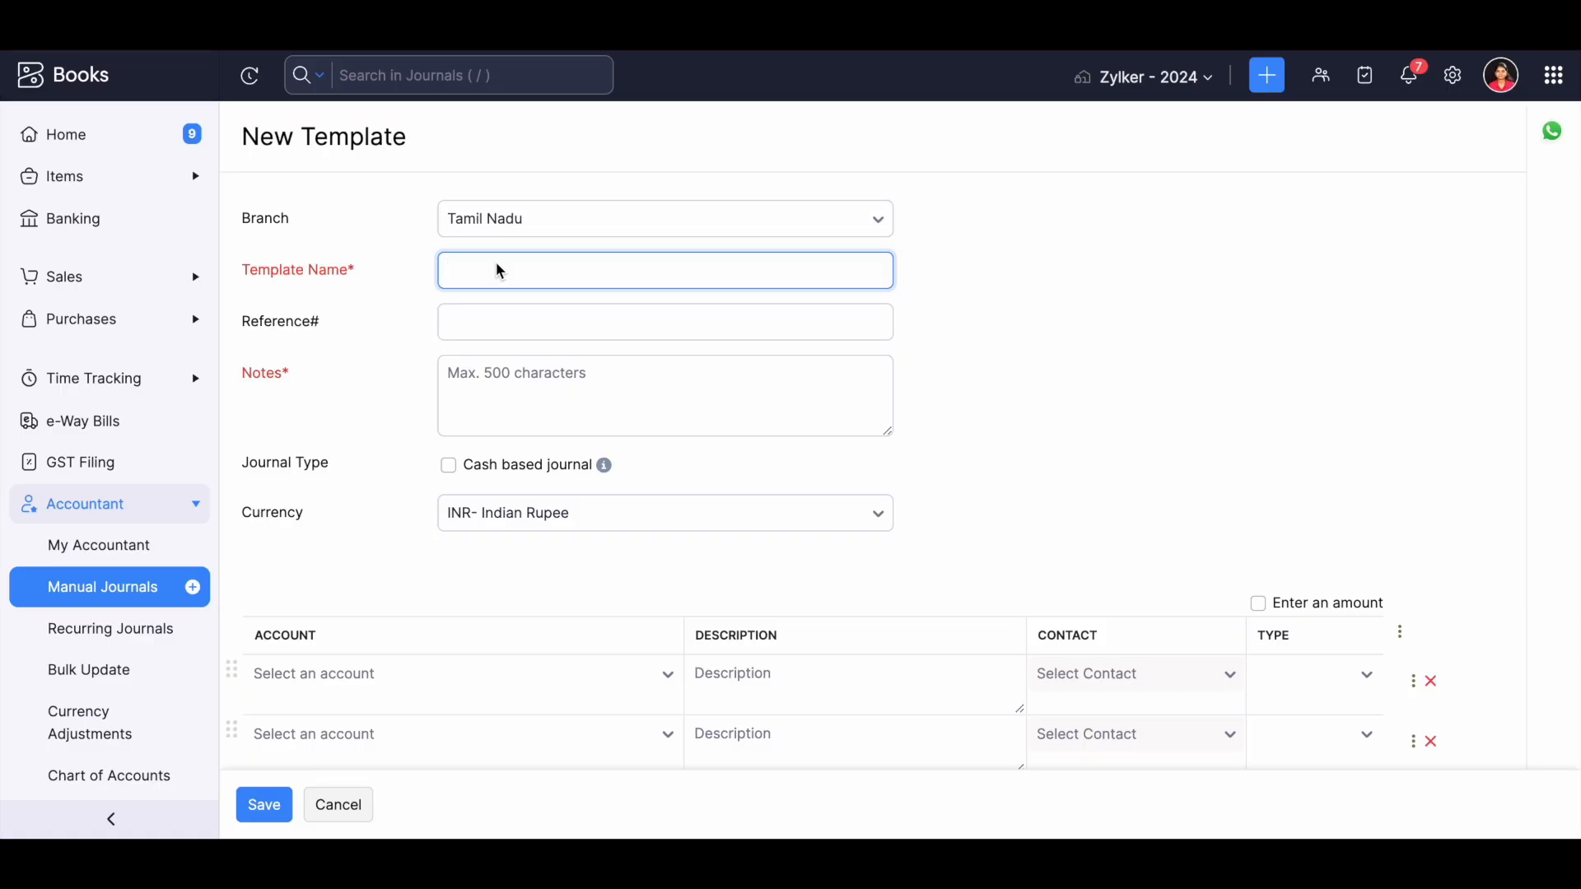
{"action": "left_click", "coordinate": [356, 677]}
{"action": "type", "text": "fixed"}
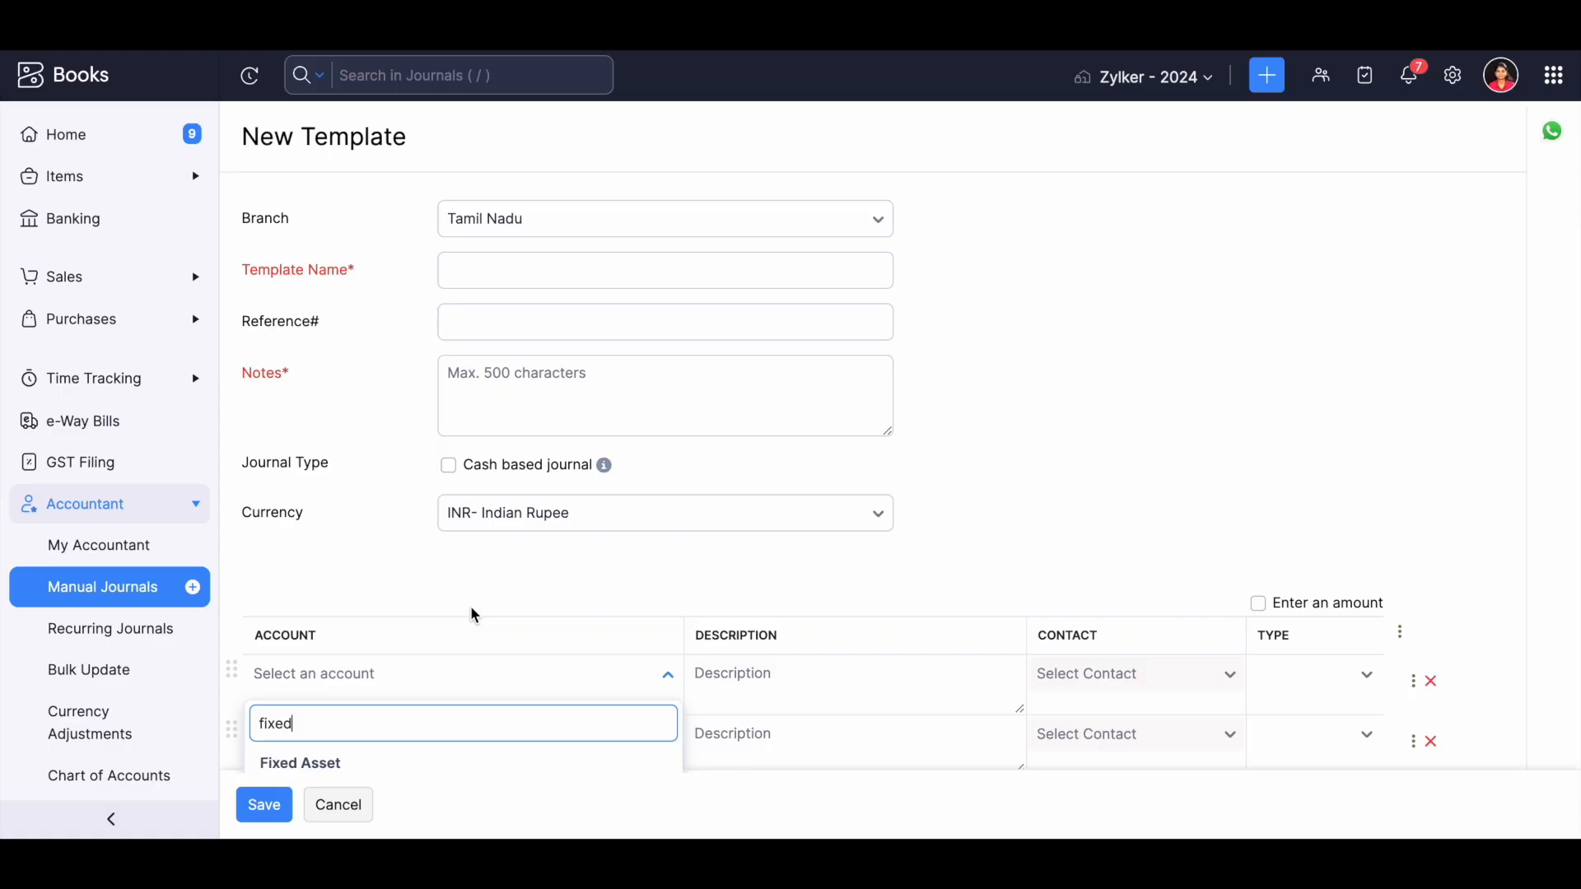
{"action": "scroll", "coordinate": [471, 607], "scroll_direction": "down", "scroll_amount": 2}
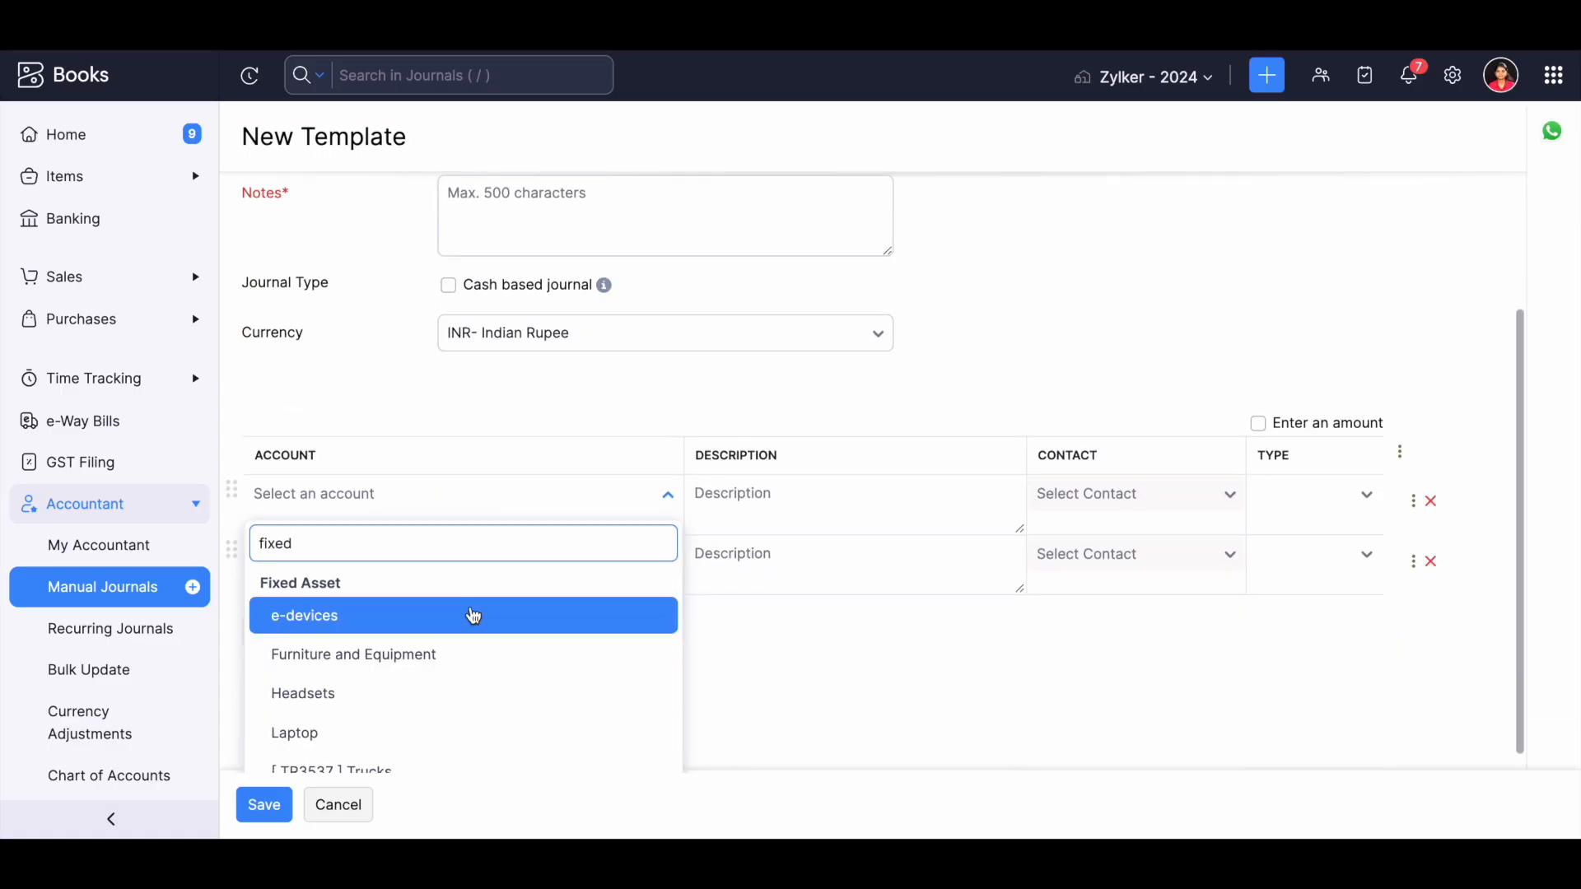
{"action": "left_click", "coordinate": [430, 656]}
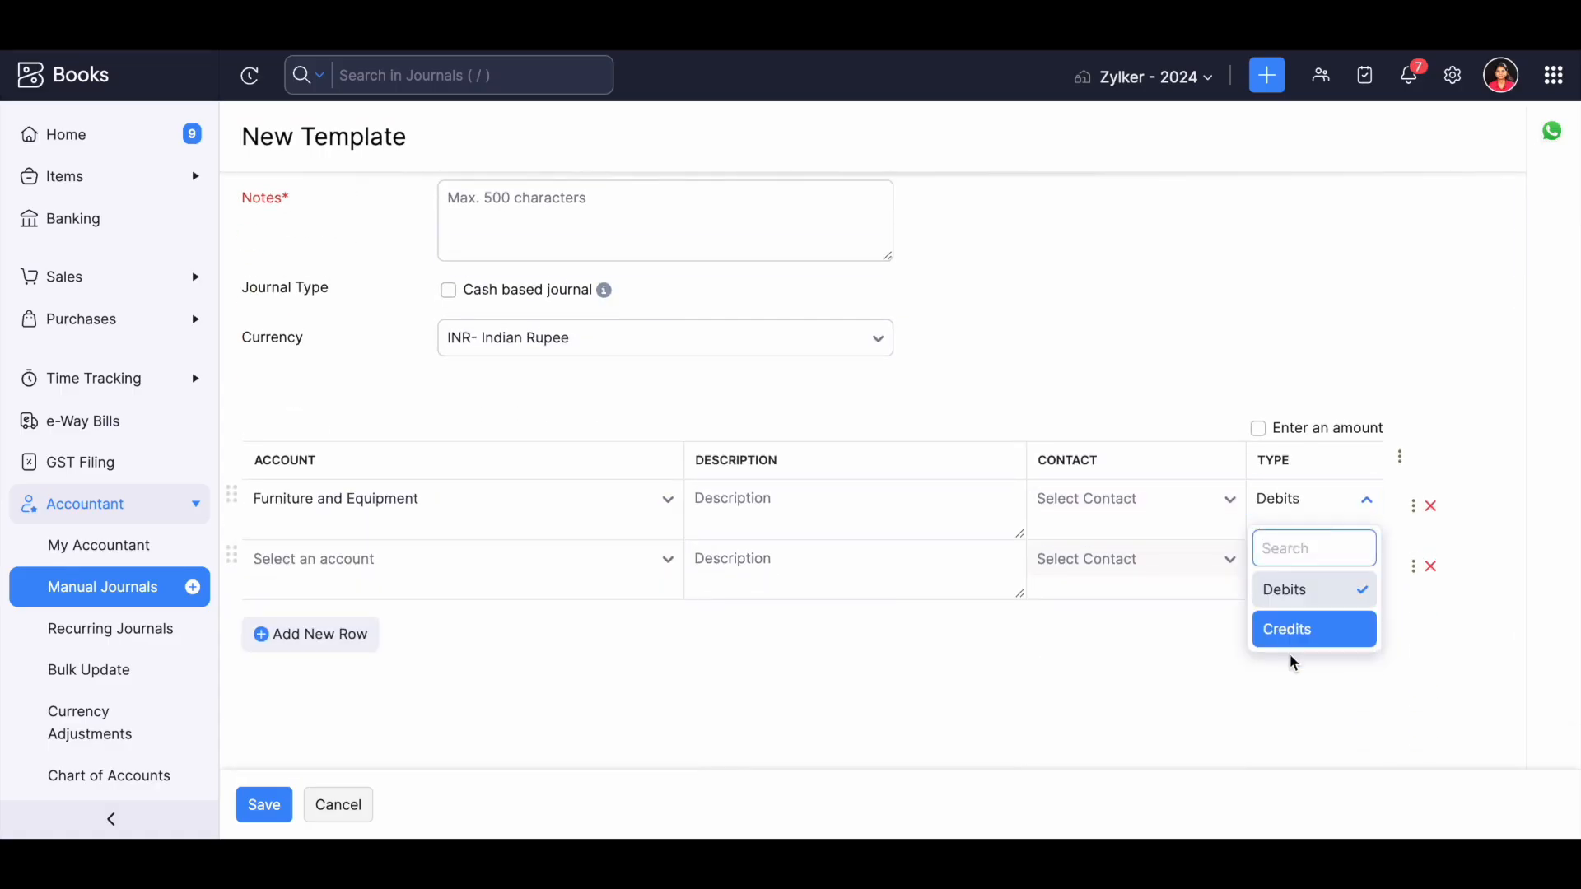
{"action": "left_click", "coordinate": [1292, 628]}
Set the template's second line to the Depreciation account with type Debits.
{"action": "left_click", "coordinate": [284, 567]}
{"action": "type", "text": "dep"}
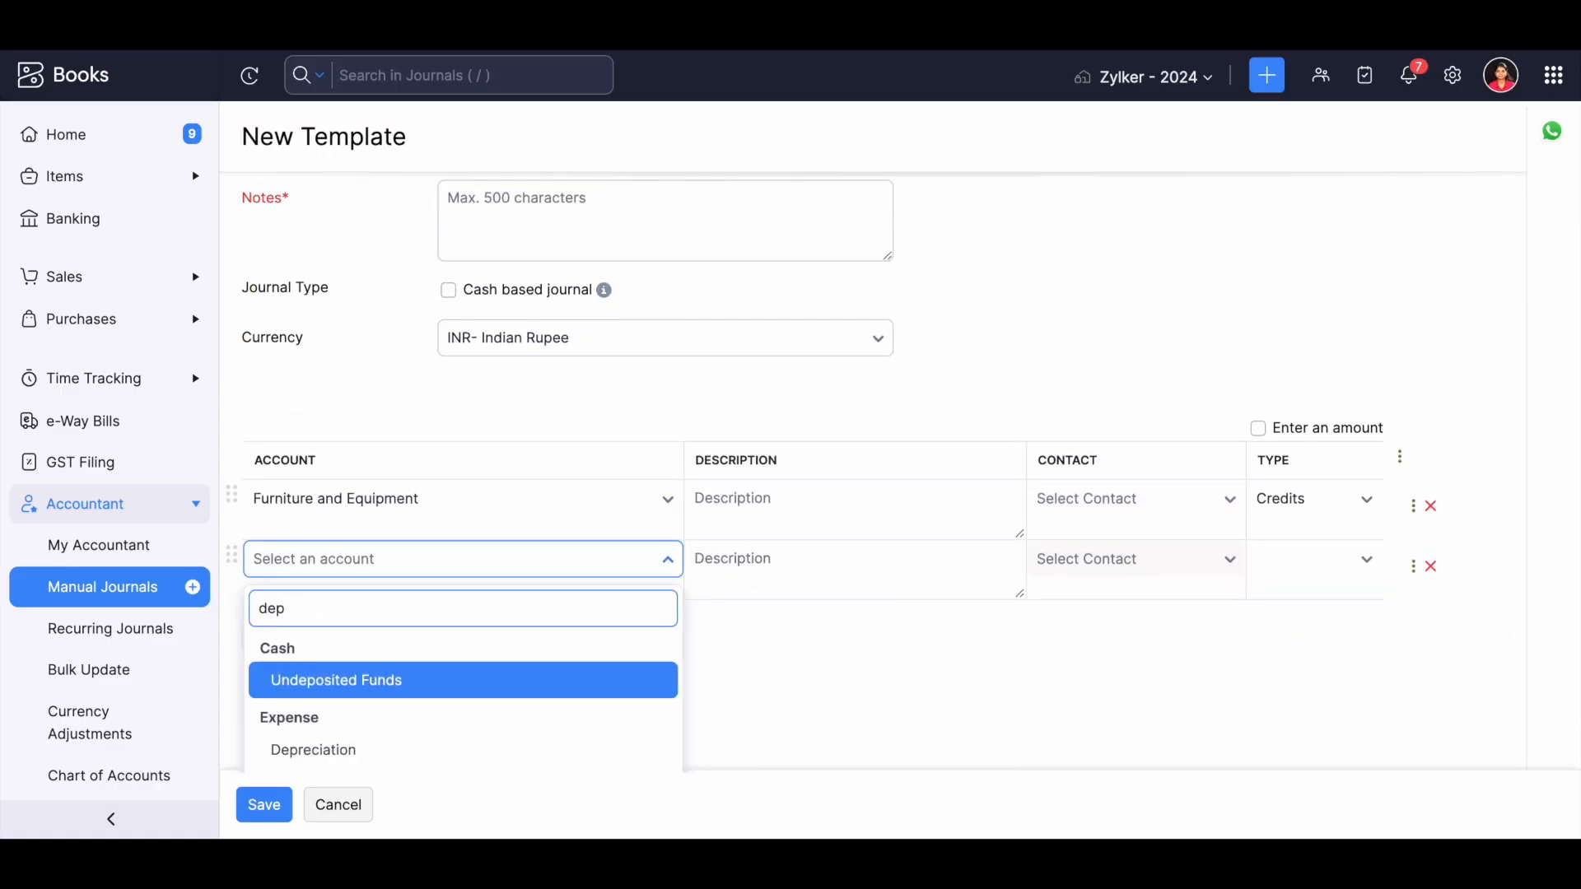
{"action": "left_click", "coordinate": [313, 750]}
{"action": "left_click", "coordinate": [1312, 557]}
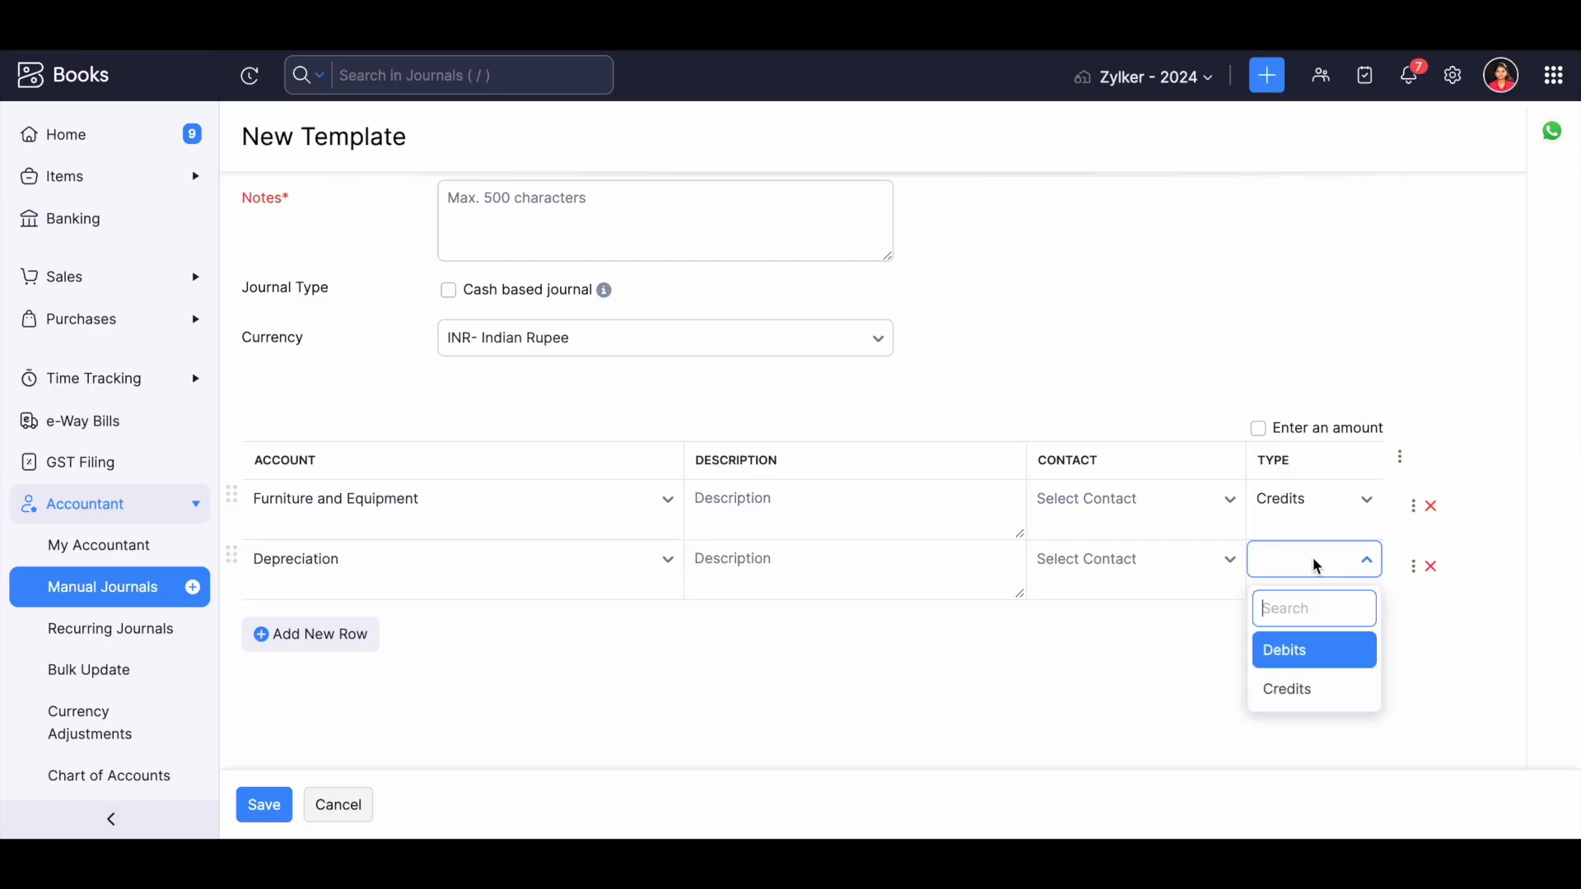
{"action": "left_click", "coordinate": [1307, 653]}
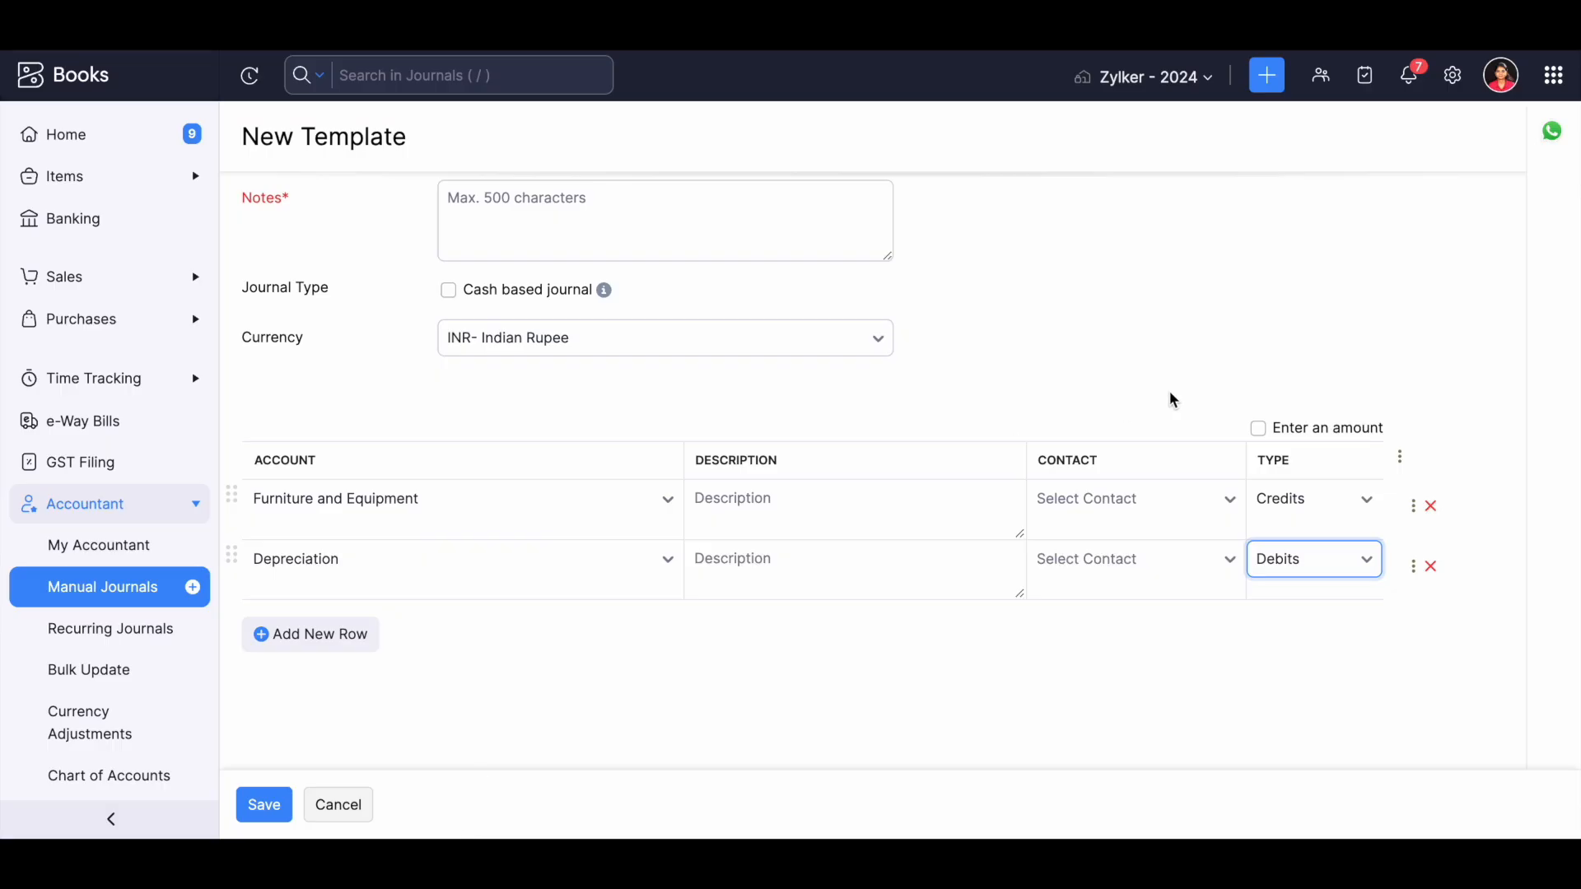
Enable amount entry in the template, then enter a 5000 credit for Furniture and Equipment and a 5000 debit for Depreciation.
{"action": "left_click", "coordinate": [1259, 429]}
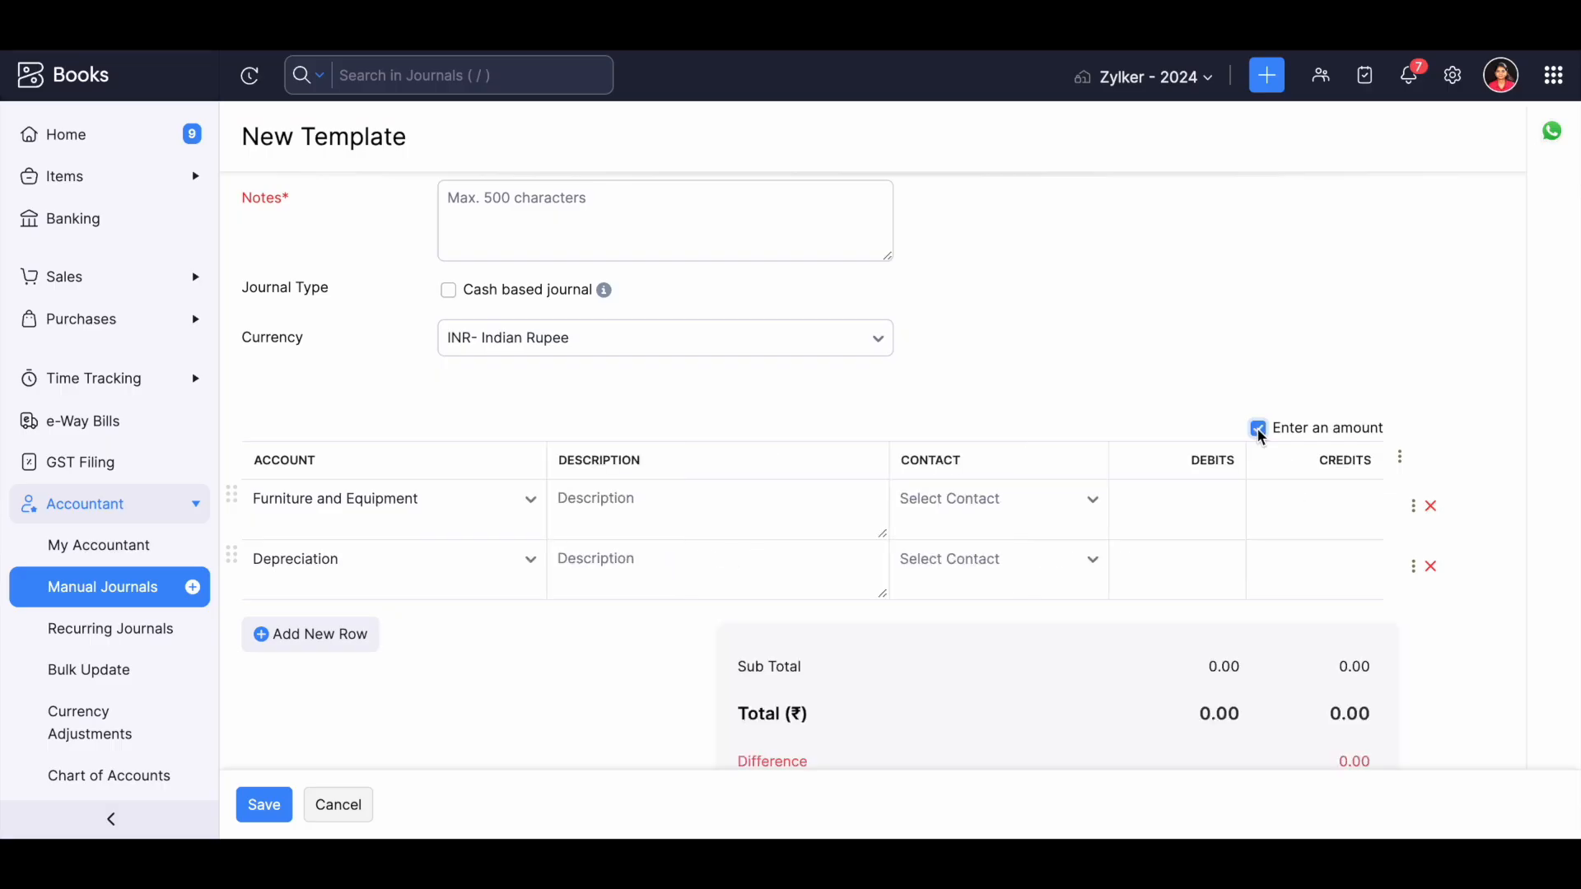
{"action": "left_click", "coordinate": [1148, 520]}
{"action": "left_click", "coordinate": [1370, 521]}
{"action": "left_click", "coordinate": [1358, 525]}
{"action": "type", "text": "5000"}
{"action": "left_click", "coordinate": [1151, 565]}
{"action": "type", "text": "5000"}
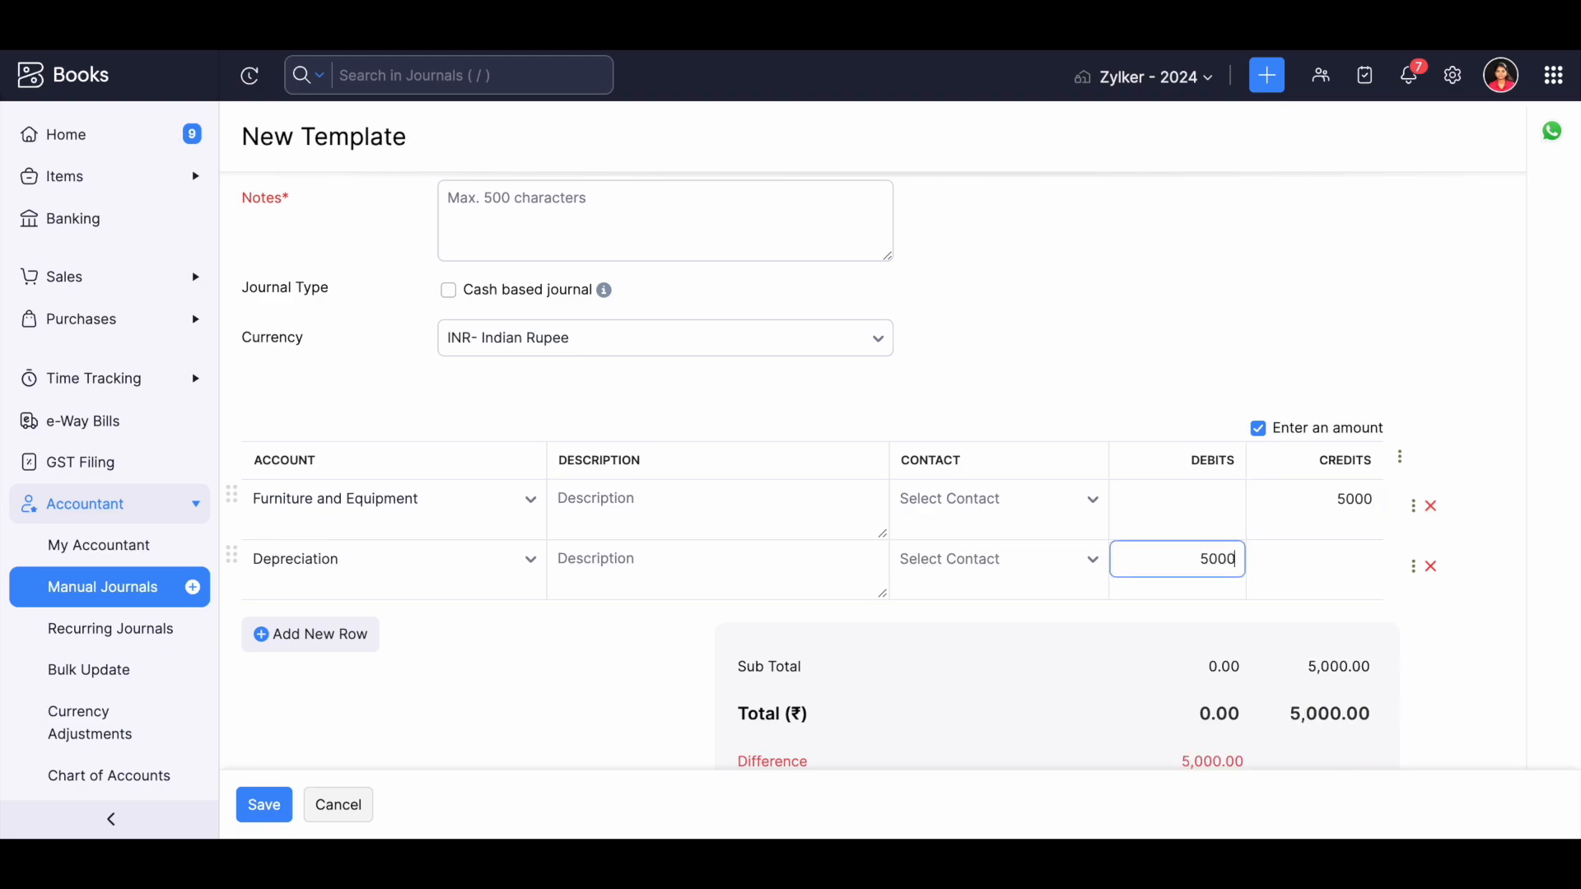
Cancel the new journal template and discard its unsaved changes.
{"action": "left_click", "coordinate": [602, 594]}
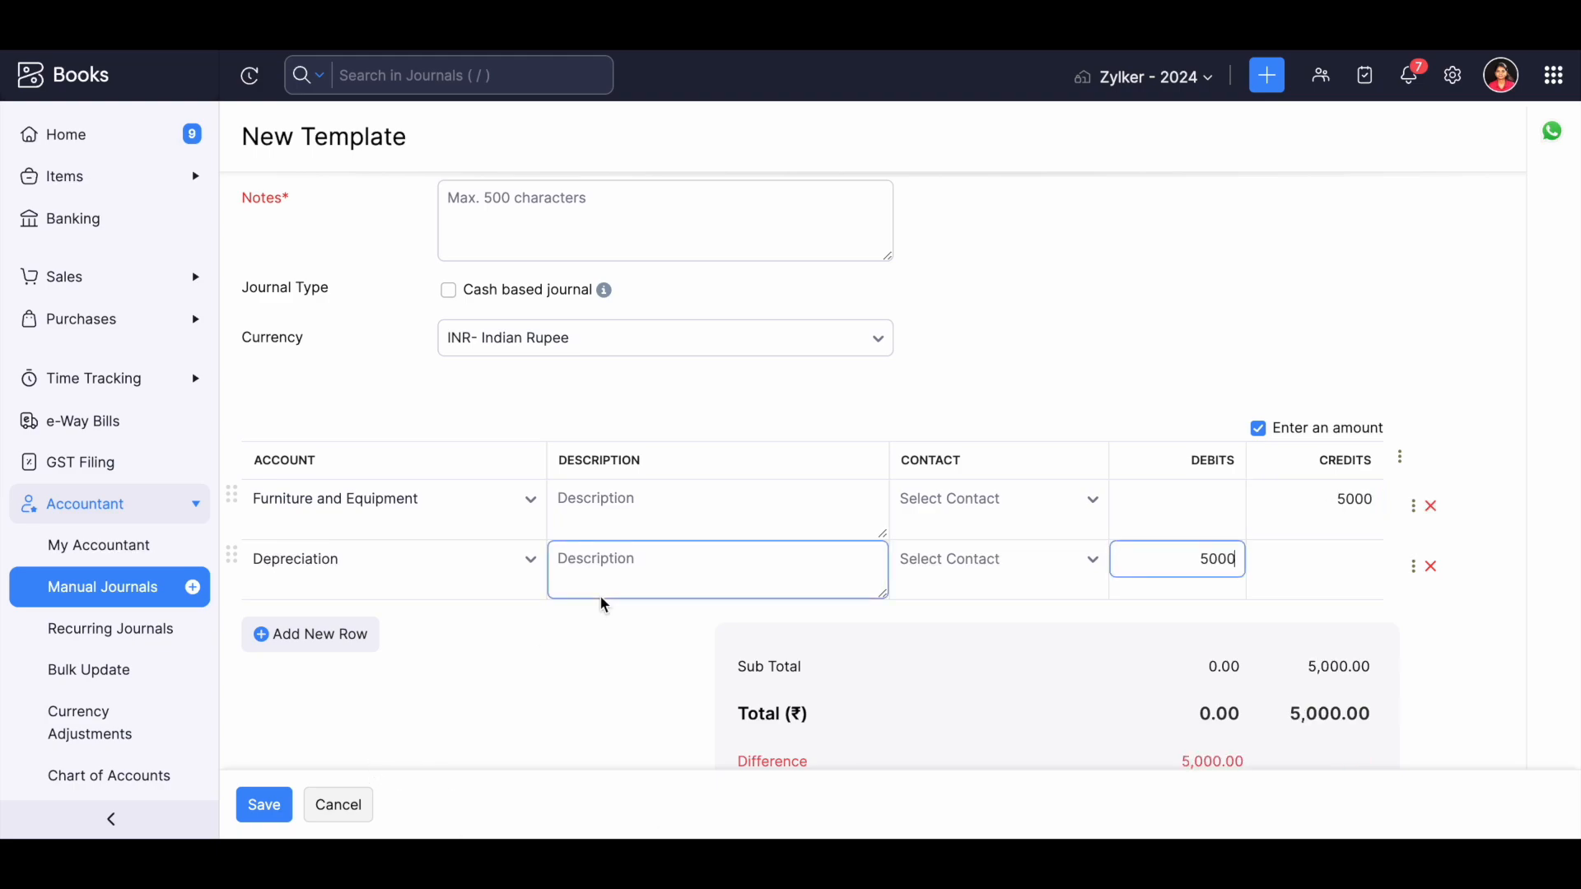
{"action": "left_click", "coordinate": [334, 808]}
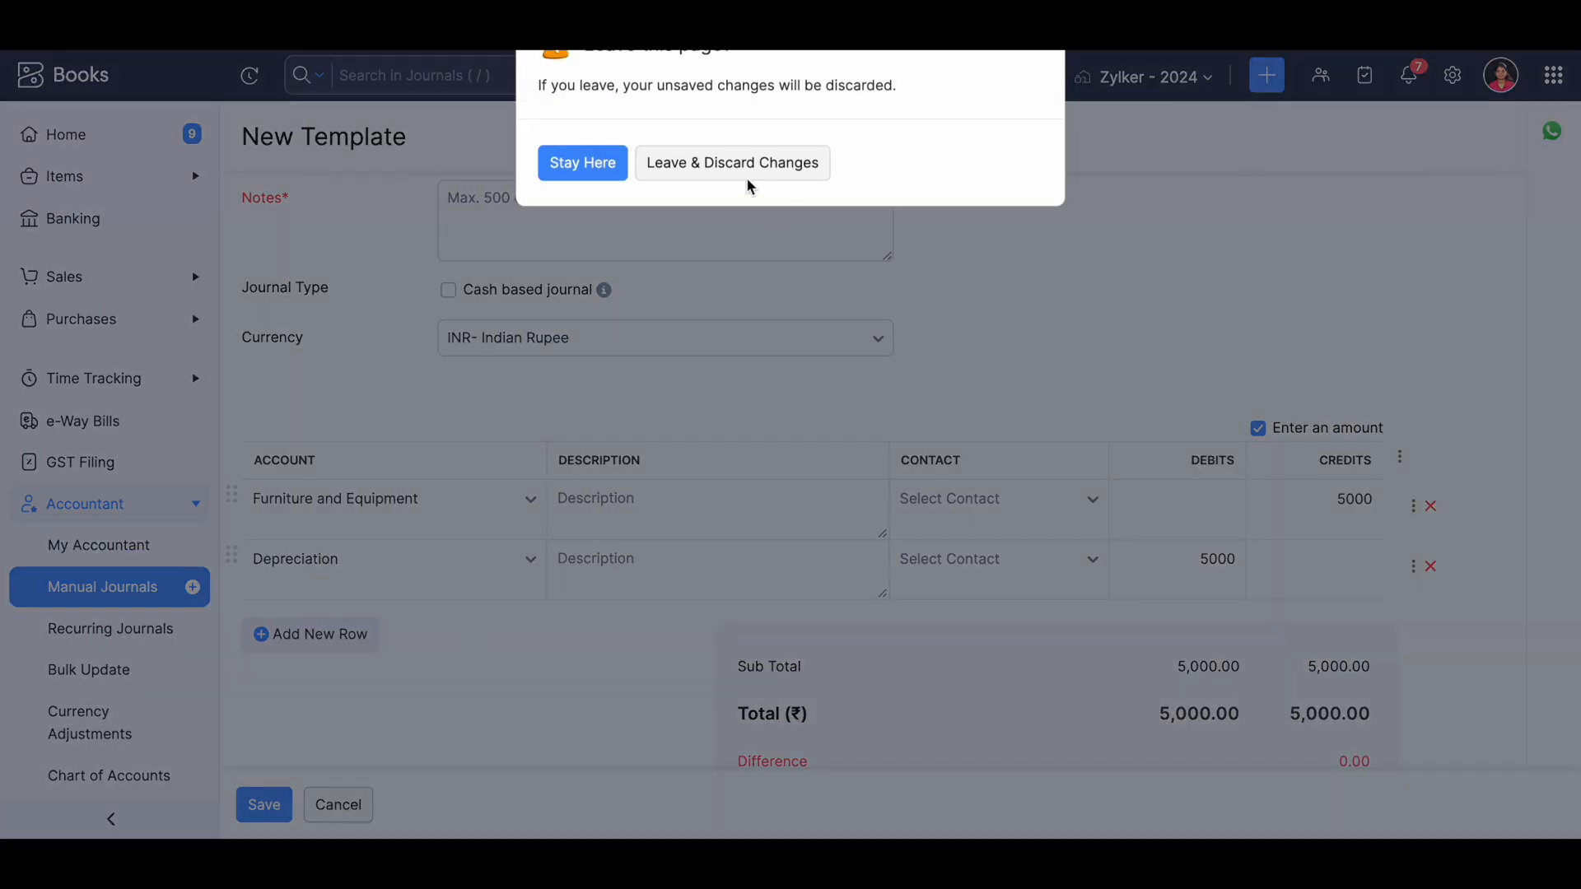
{"action": "left_click", "coordinate": [733, 169]}
Start a new journal from the Wholesaler Journal template.
{"action": "left_click", "coordinate": [1249, 140]}
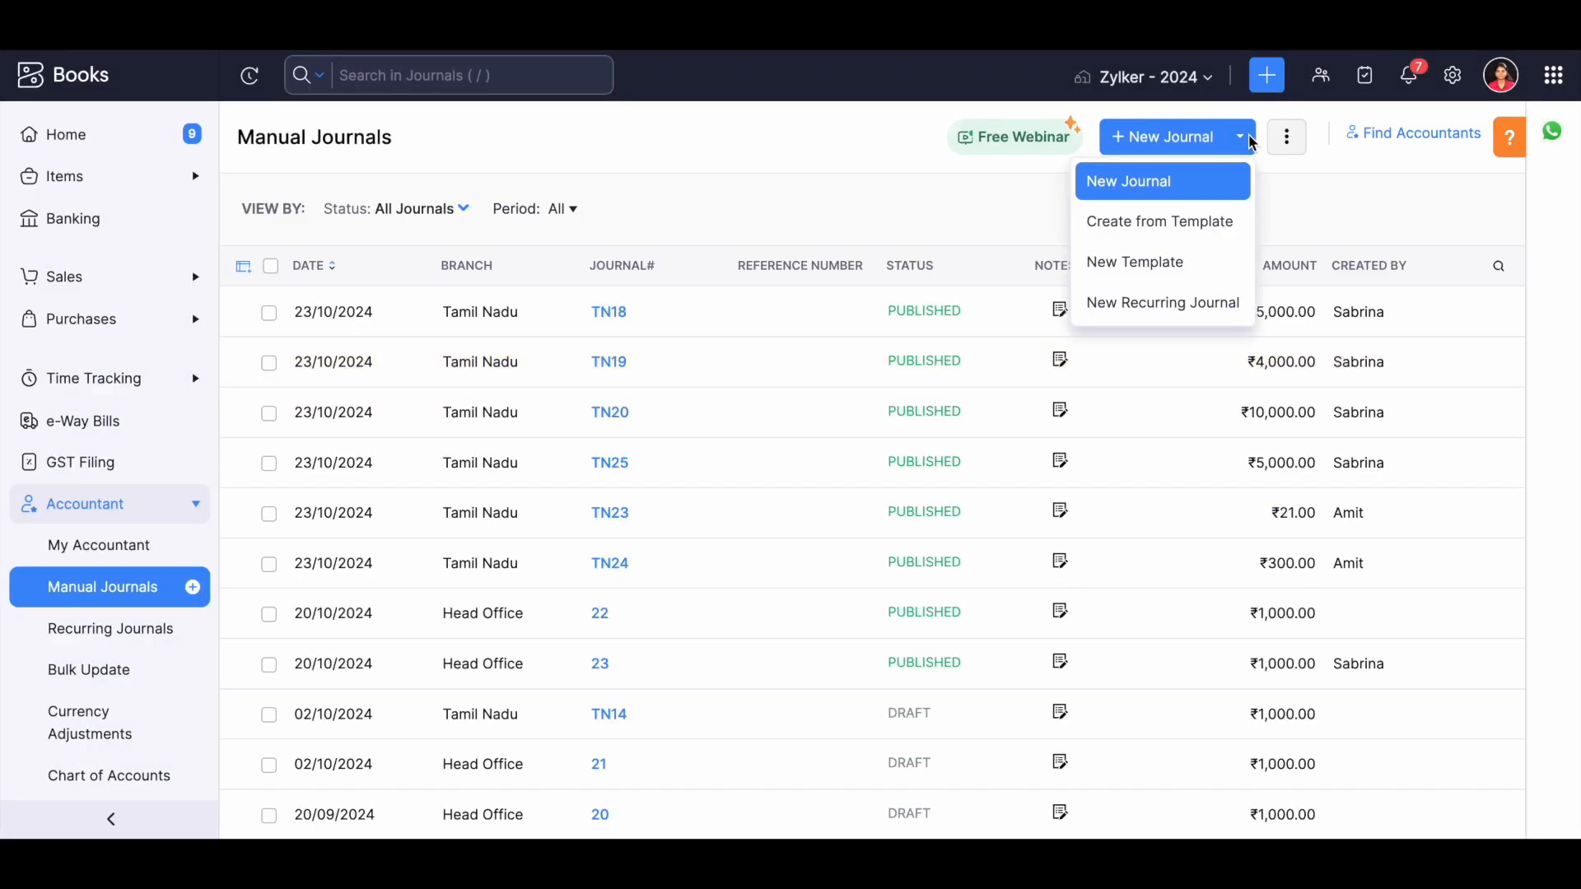
{"action": "left_click", "coordinate": [1224, 218]}
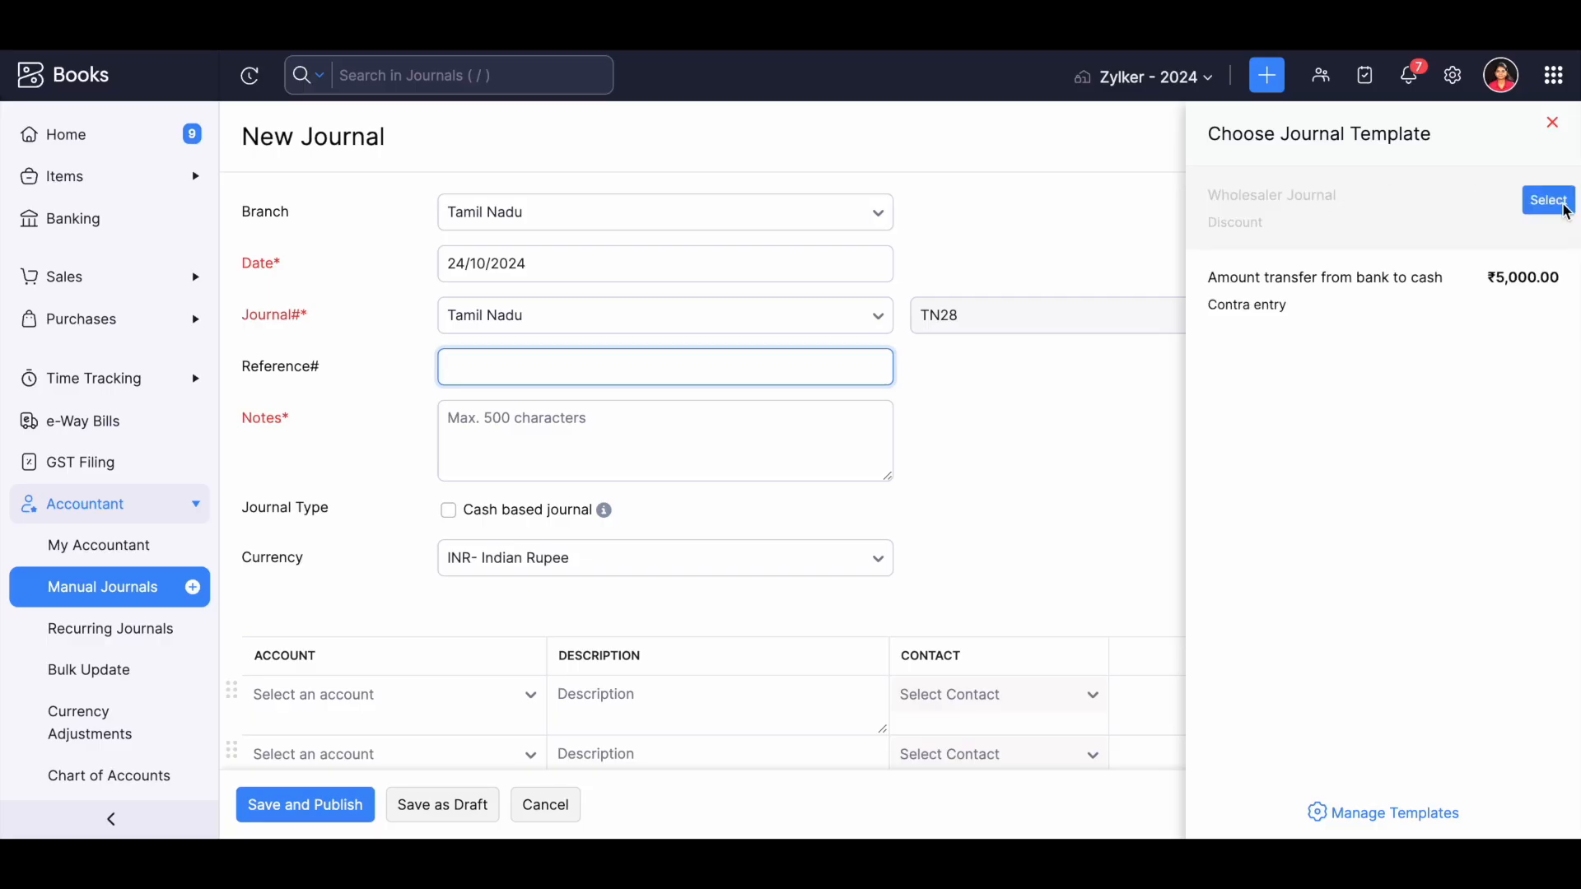
{"action": "left_click", "coordinate": [1550, 201]}
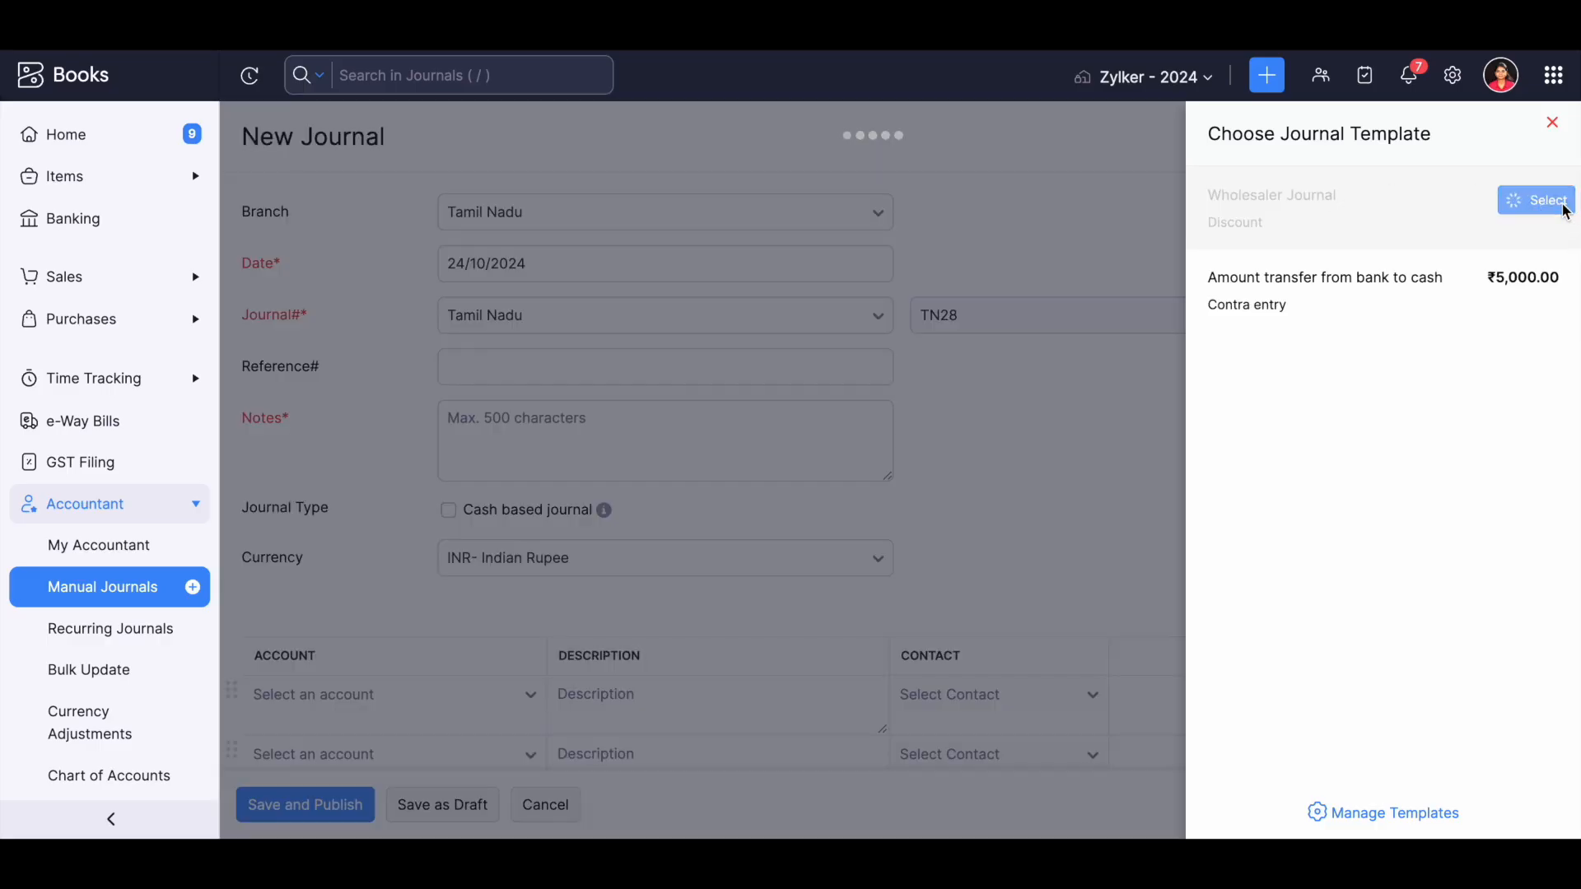
Examine which debit and credit fields can be filled for the Adjustment and Automobile Expense lines.
{"action": "scroll", "coordinate": [937, 573], "scroll_direction": "down", "scroll_amount": 2}
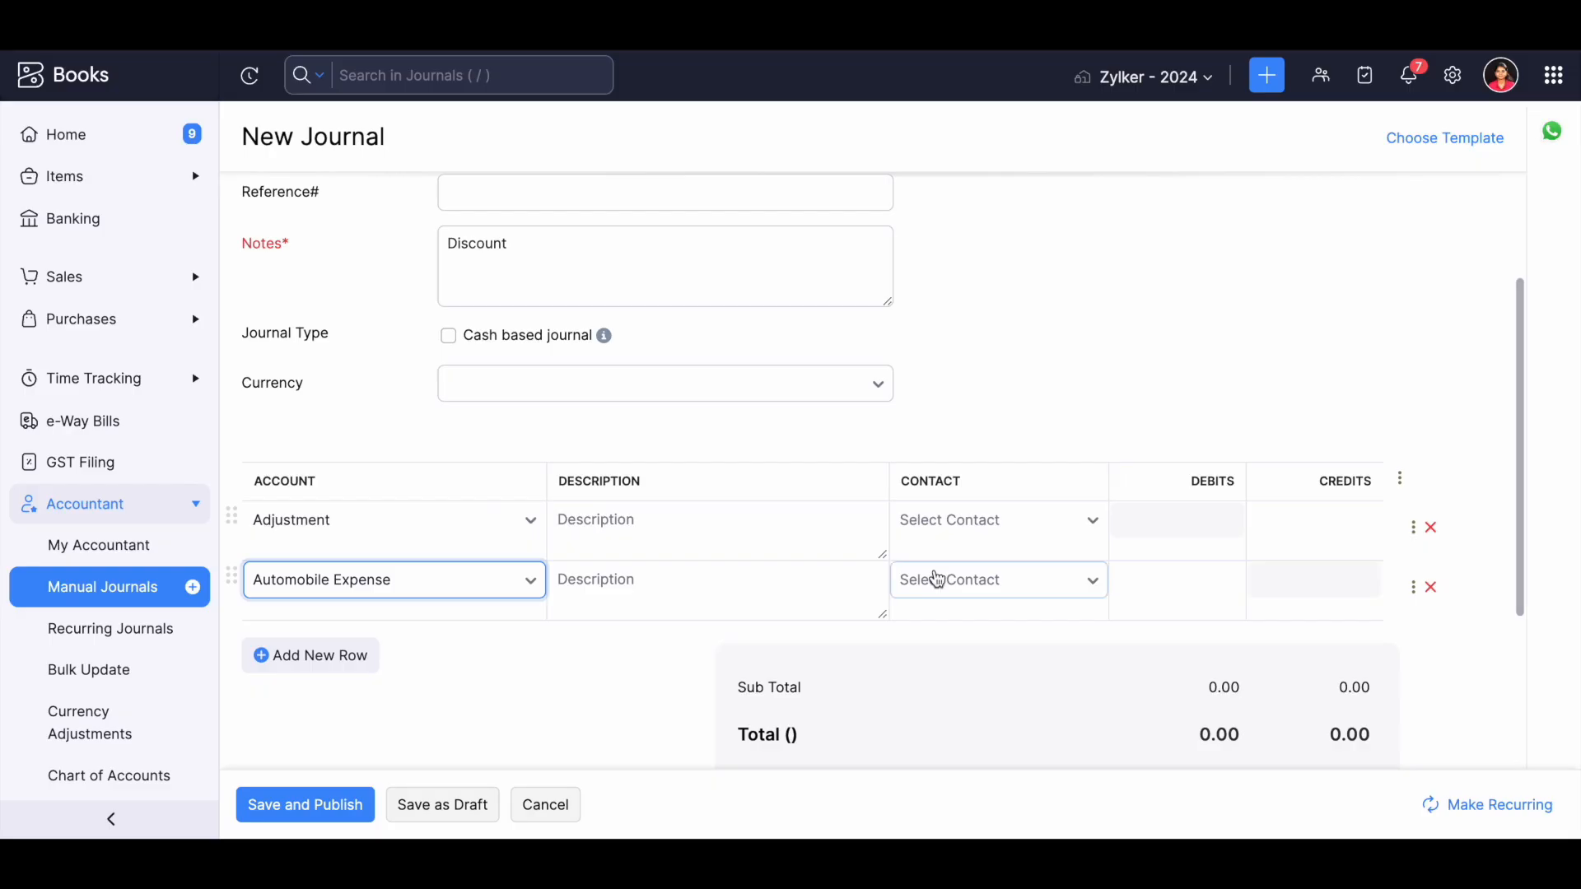
{"action": "left_click", "coordinate": [1196, 537]}
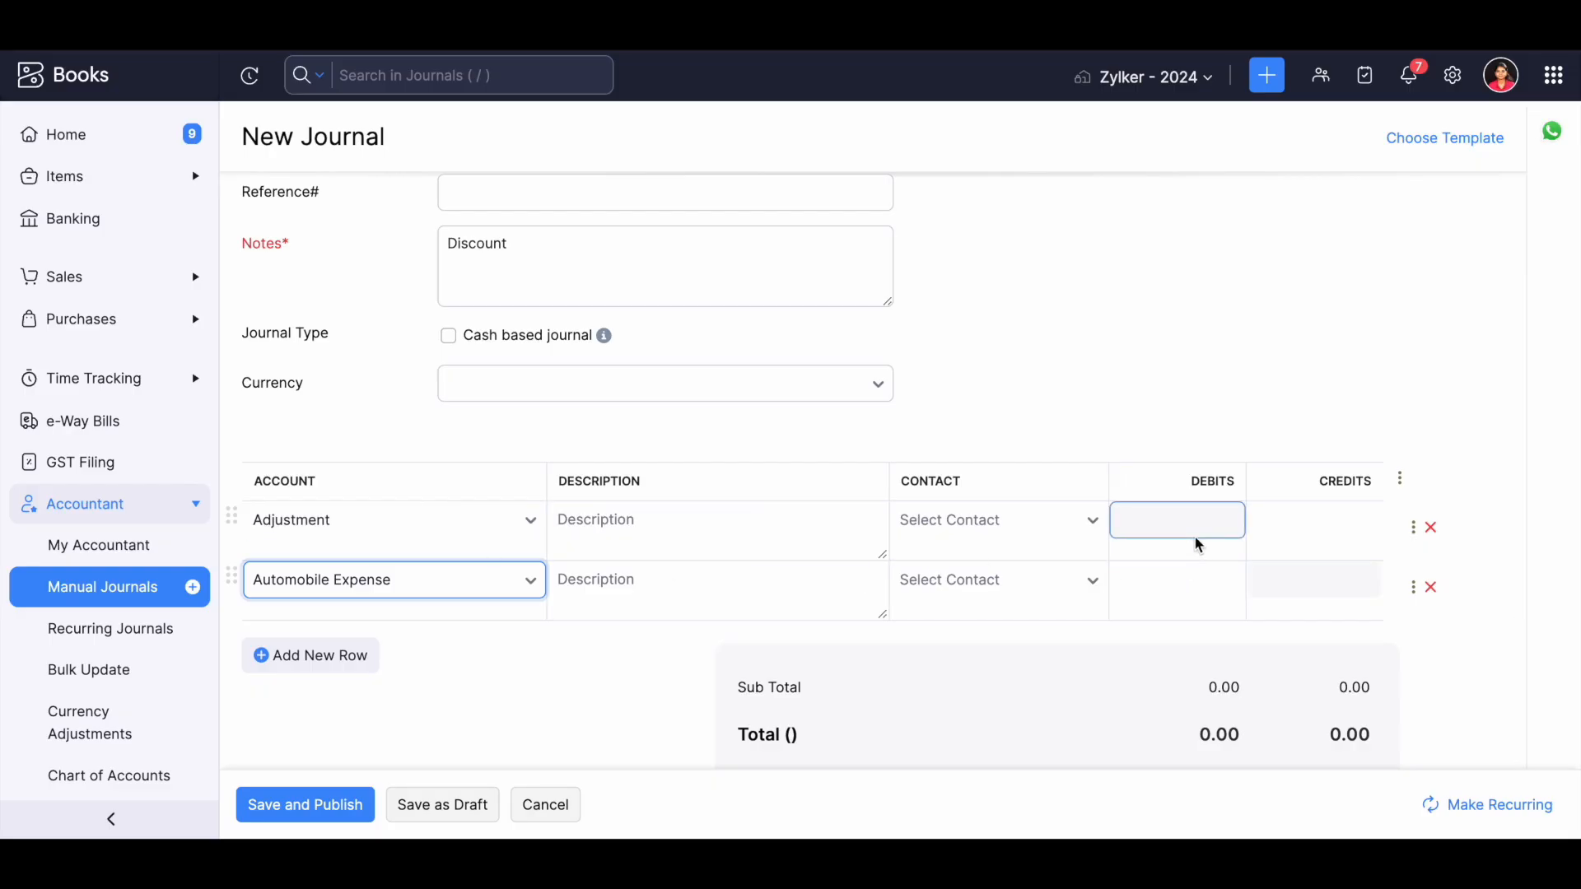
{"action": "left_click", "coordinate": [1332, 516]}
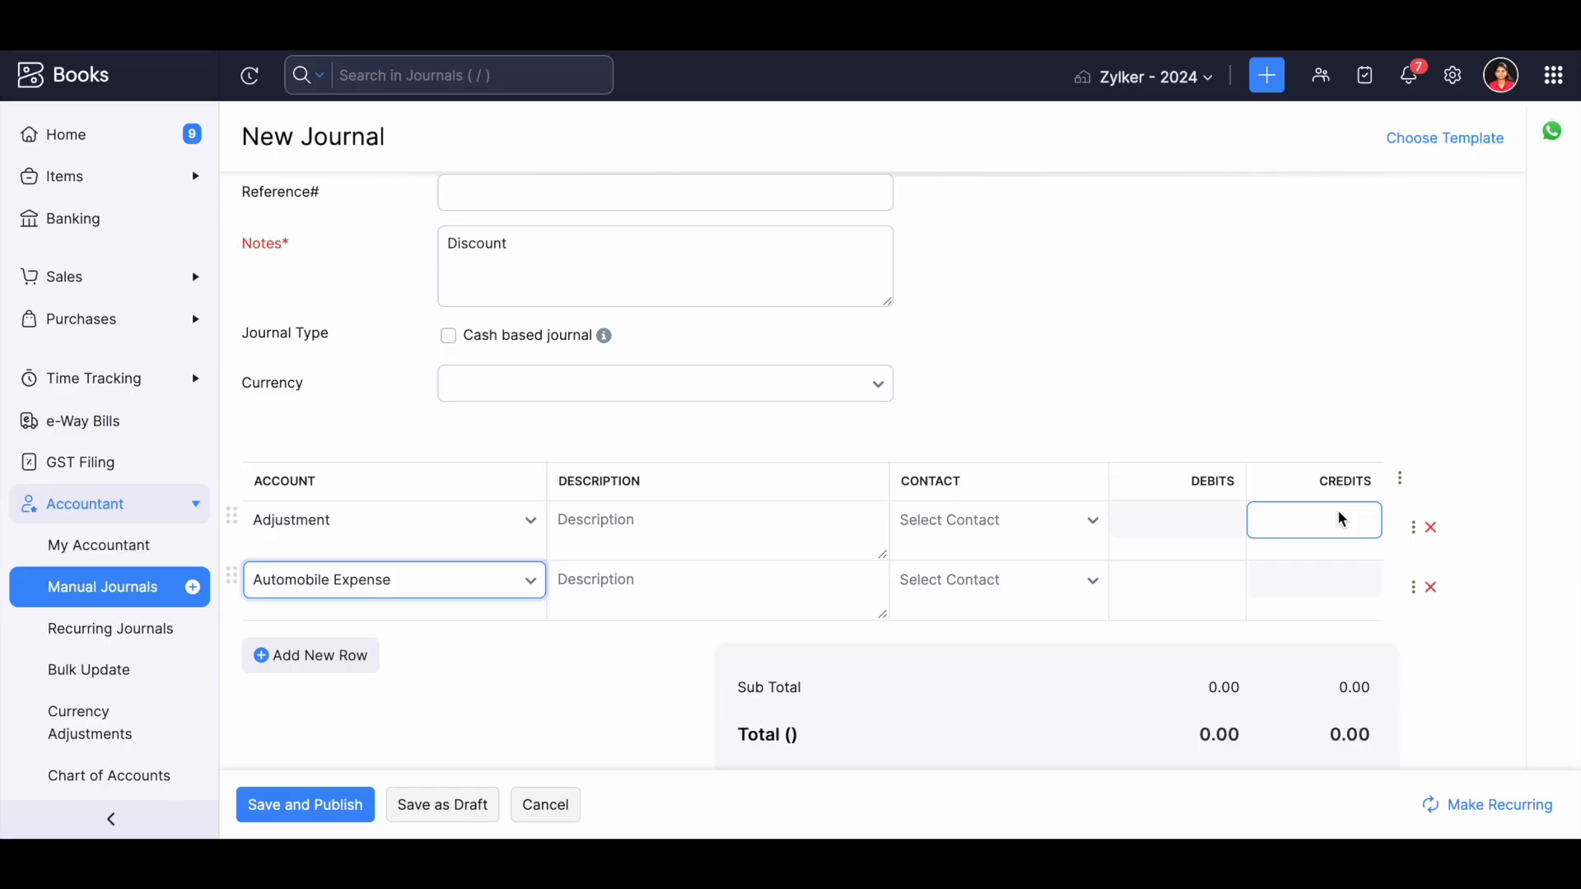
{"action": "left_click", "coordinate": [1185, 525]}
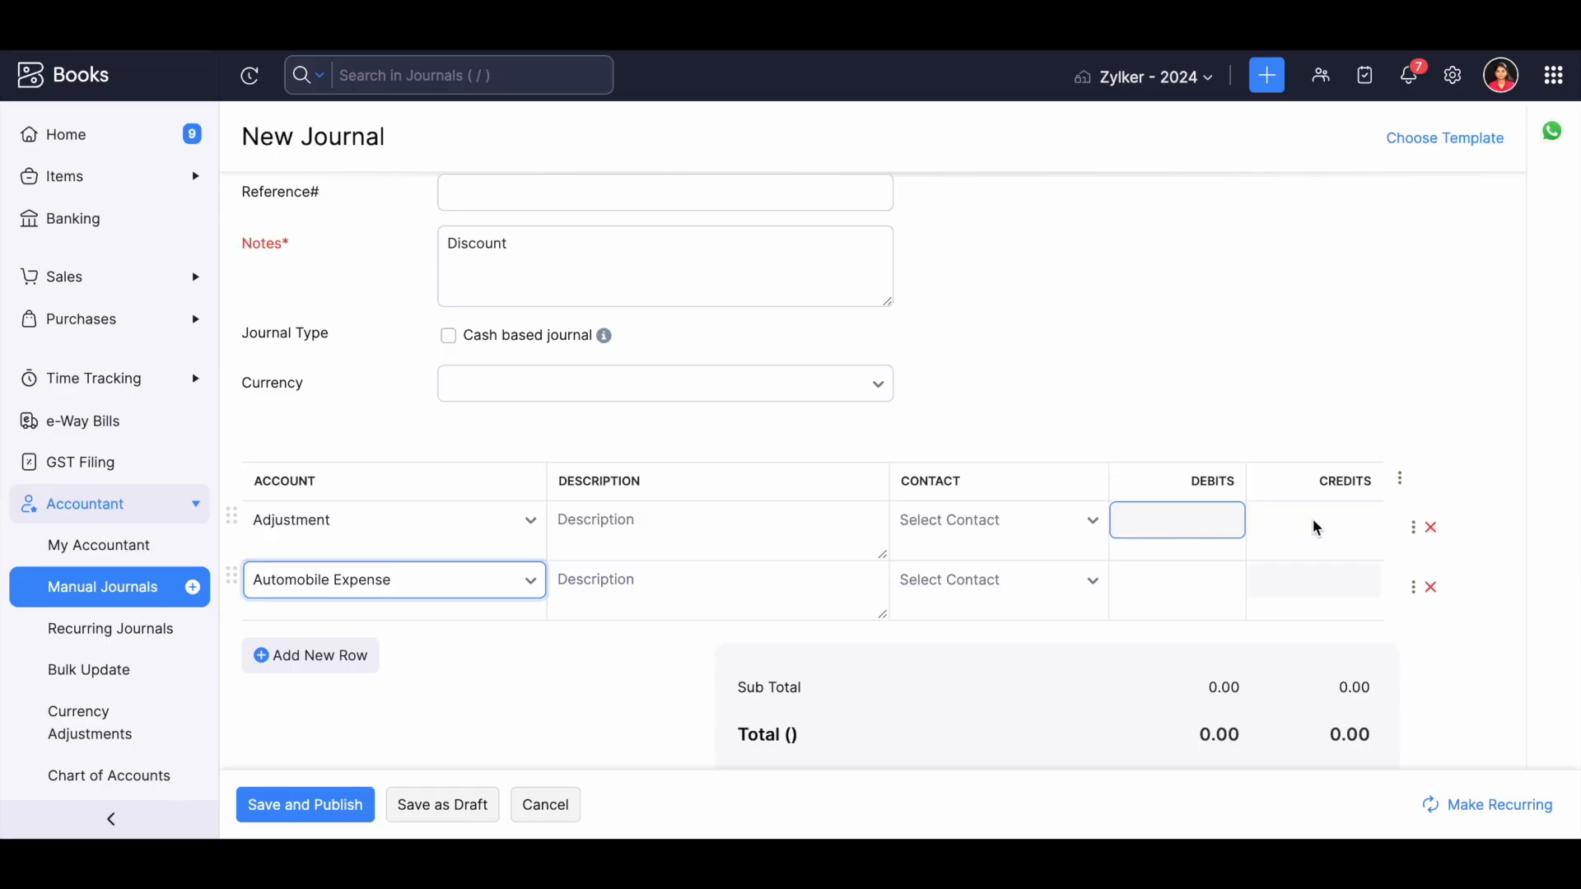
{"action": "left_click", "coordinate": [1337, 528]}
{"action": "left_click", "coordinate": [1163, 599]}
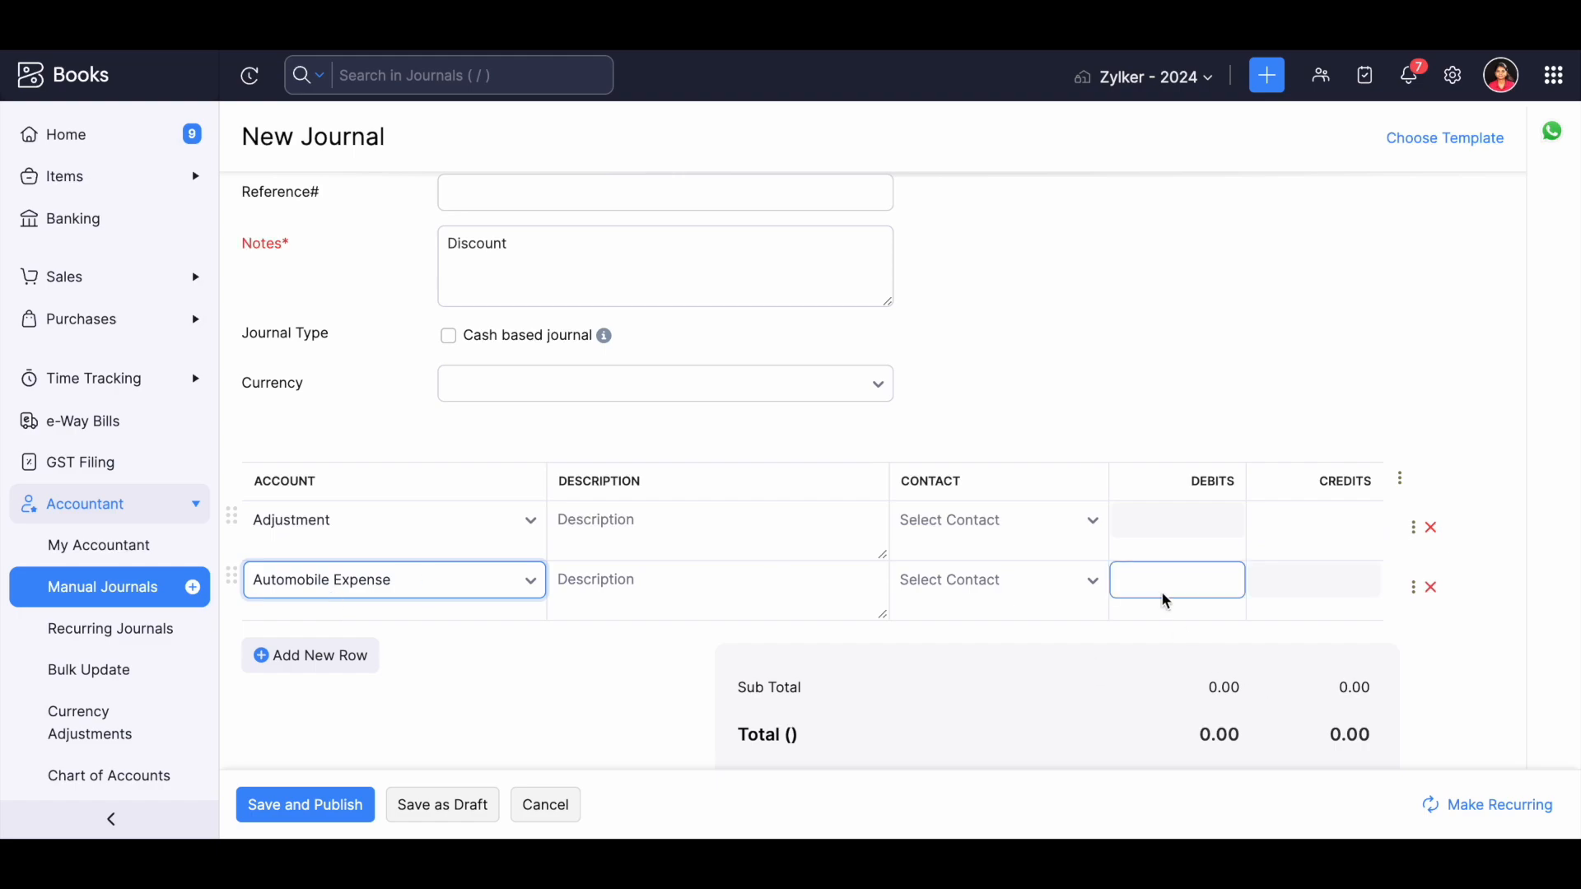
{"action": "left_click", "coordinate": [1295, 590]}
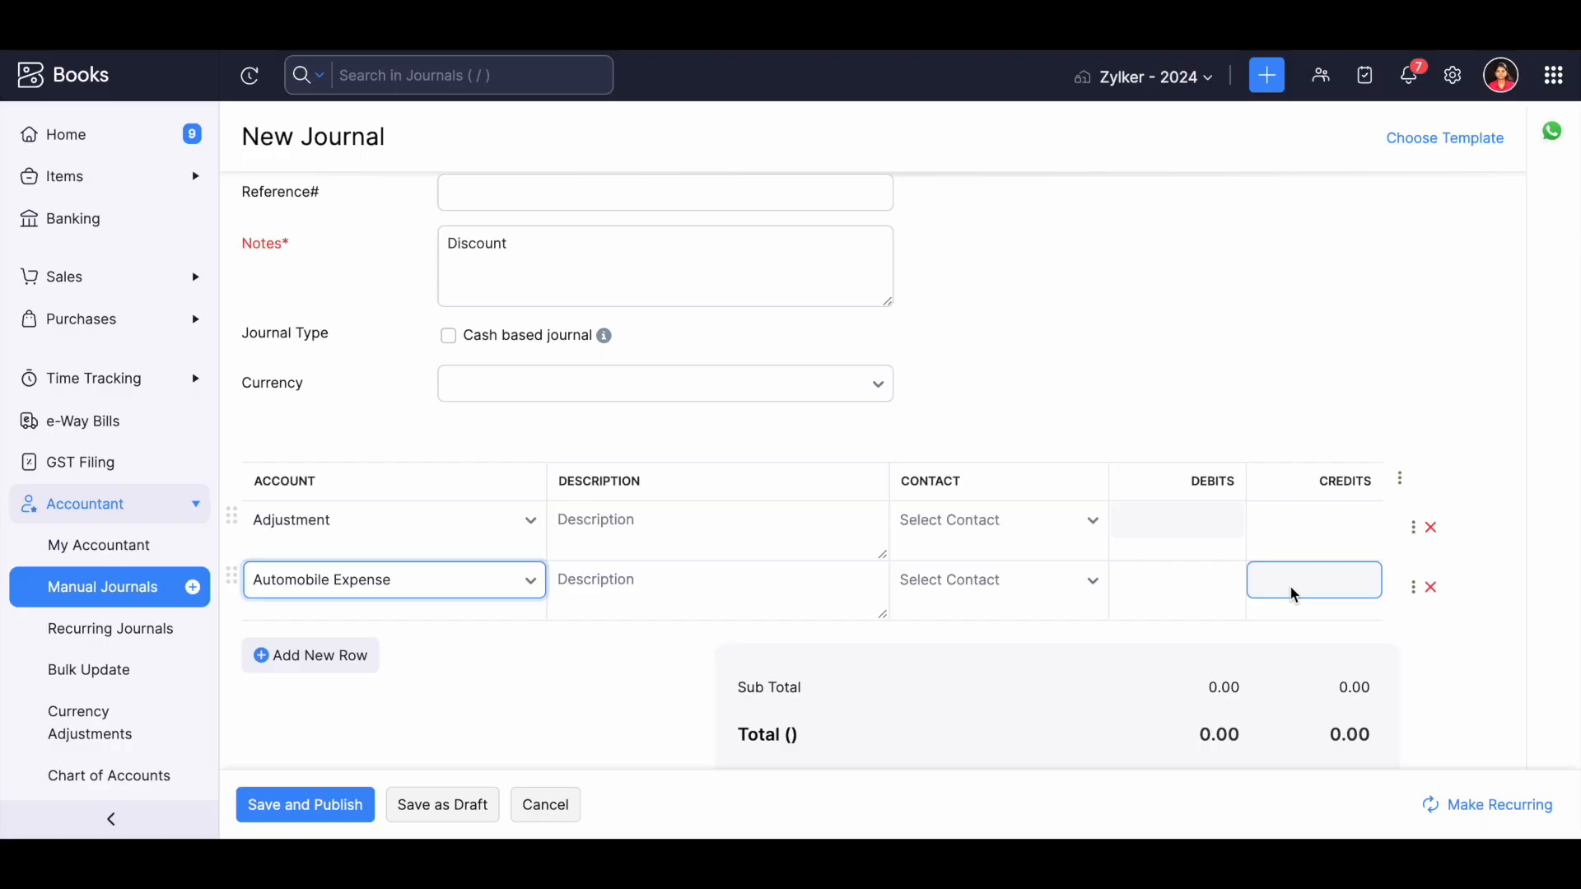
Apply the "Amount transfer from bank to cash" template to the journal, and cancel the journal after reviewing its lines.
{"action": "scroll", "coordinate": [847, 367], "scroll_direction": "up", "scroll_amount": 3}
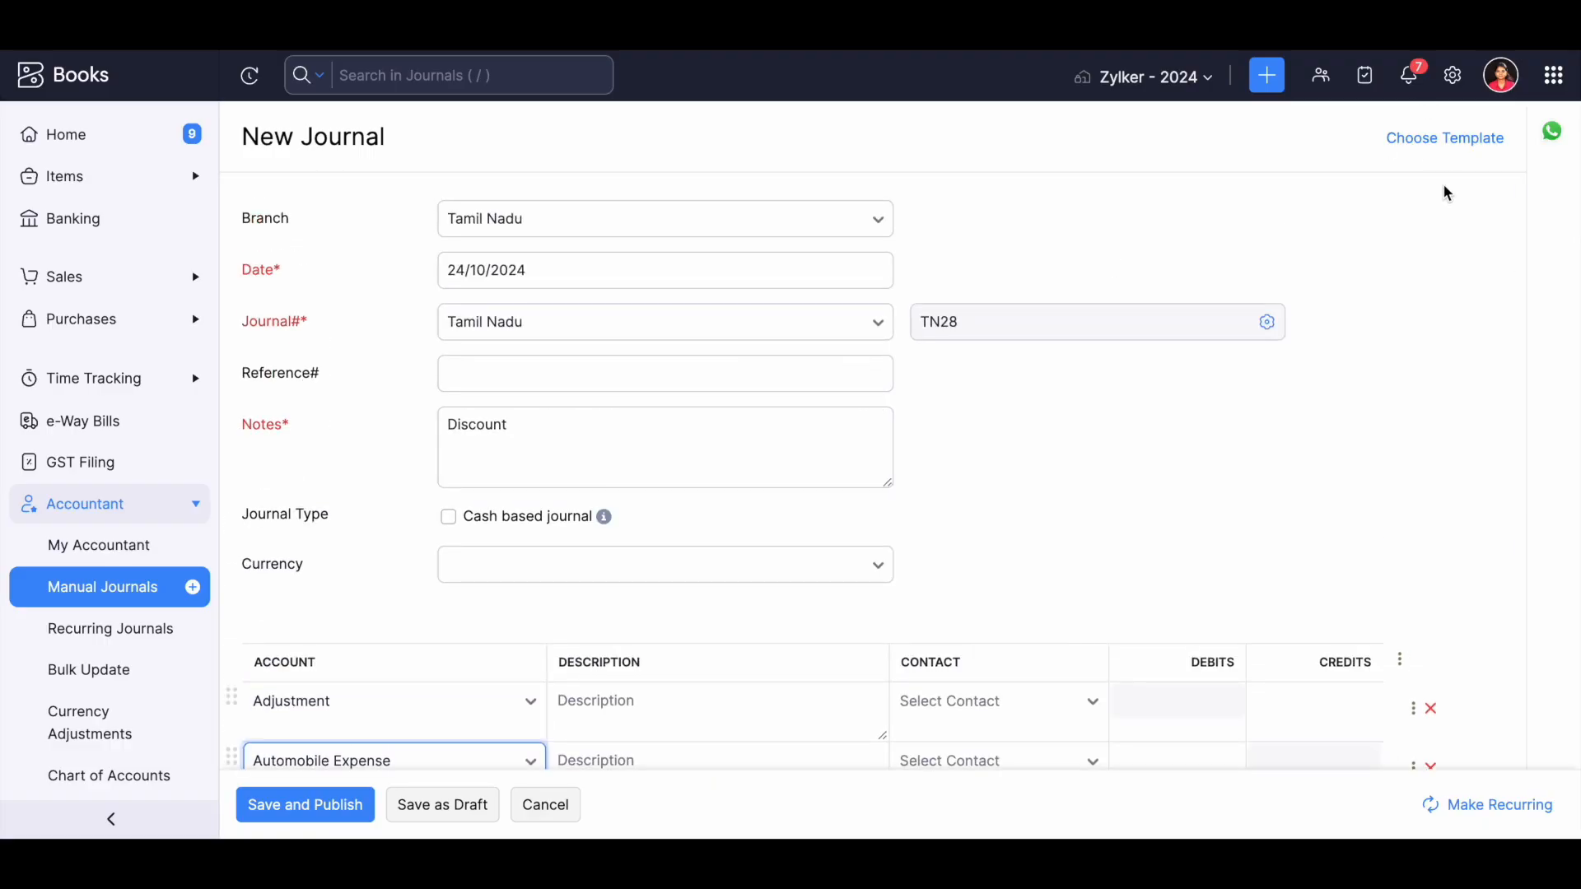
{"action": "left_click", "coordinate": [1447, 138]}
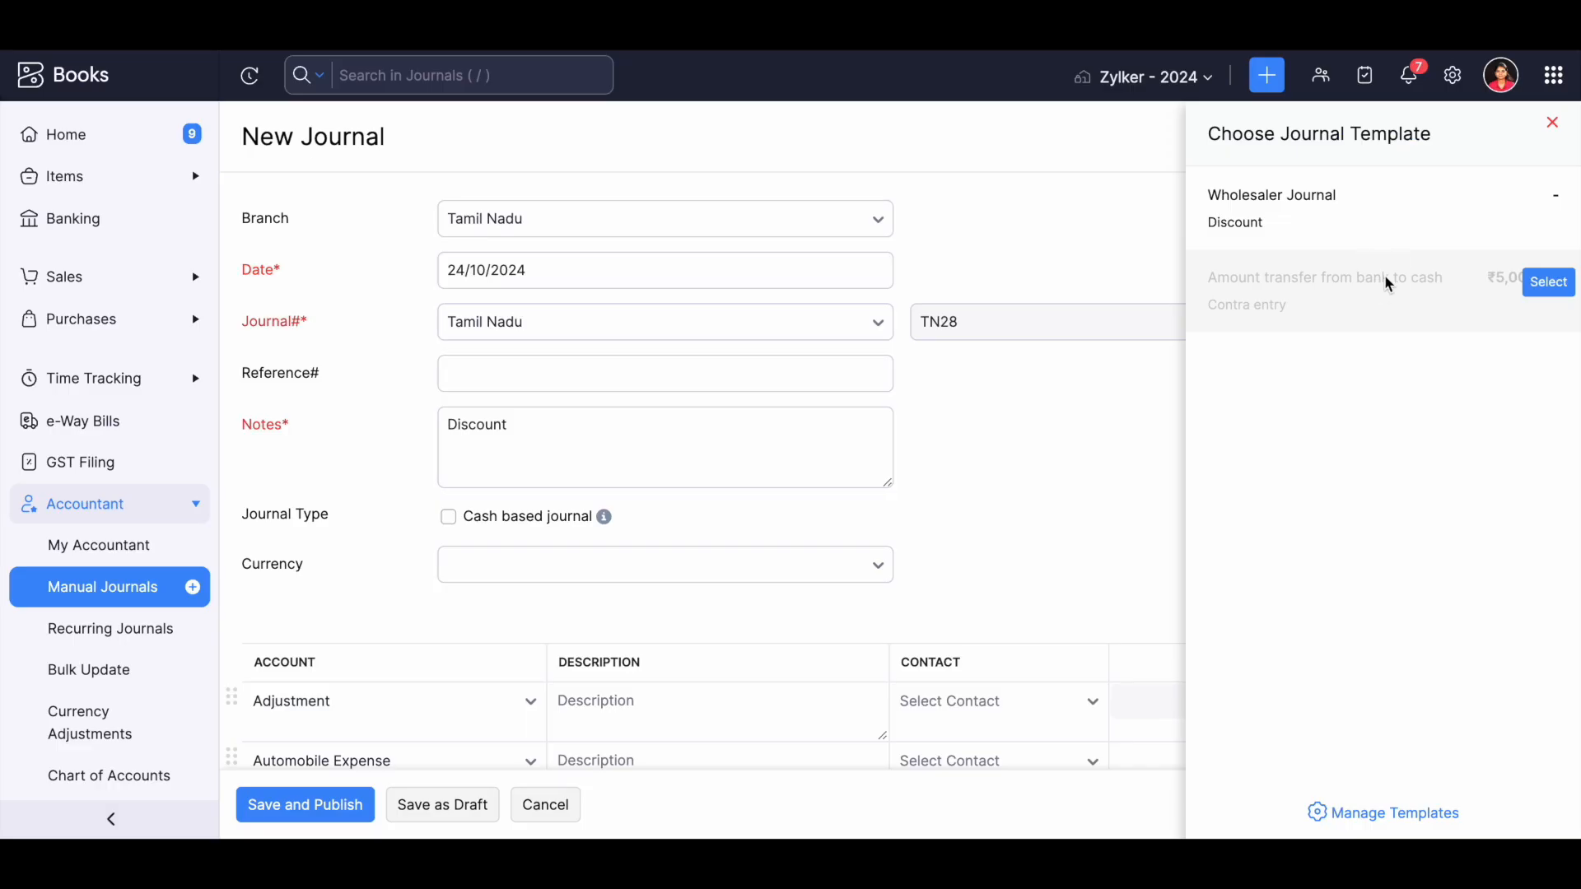
{"action": "left_click", "coordinate": [1548, 282]}
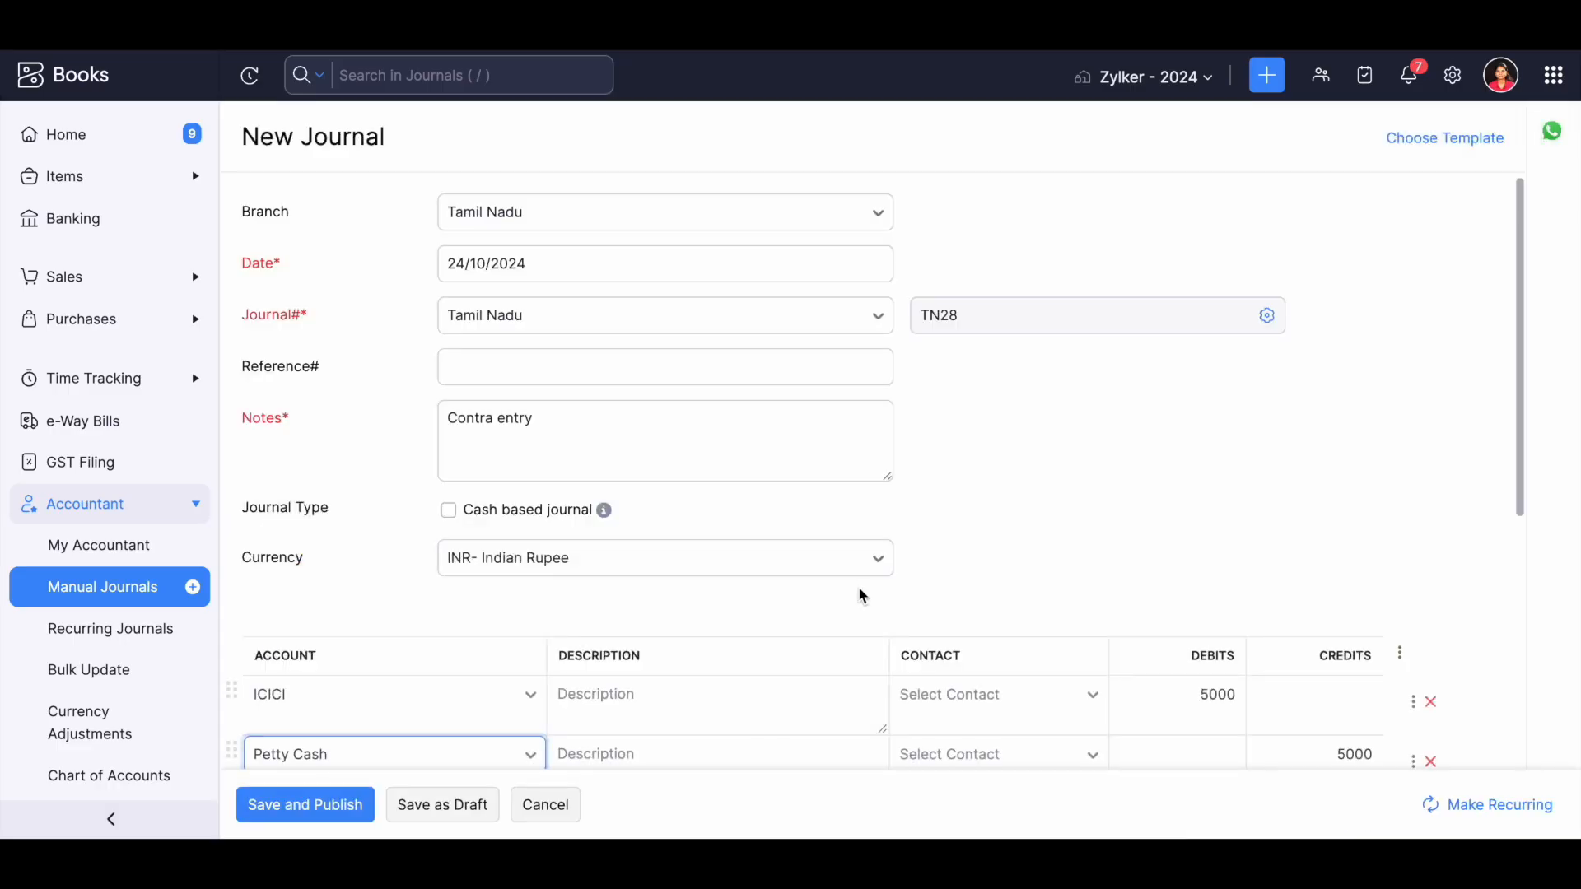
{"action": "scroll", "coordinate": [858, 586], "scroll_direction": "down", "scroll_amount": 3}
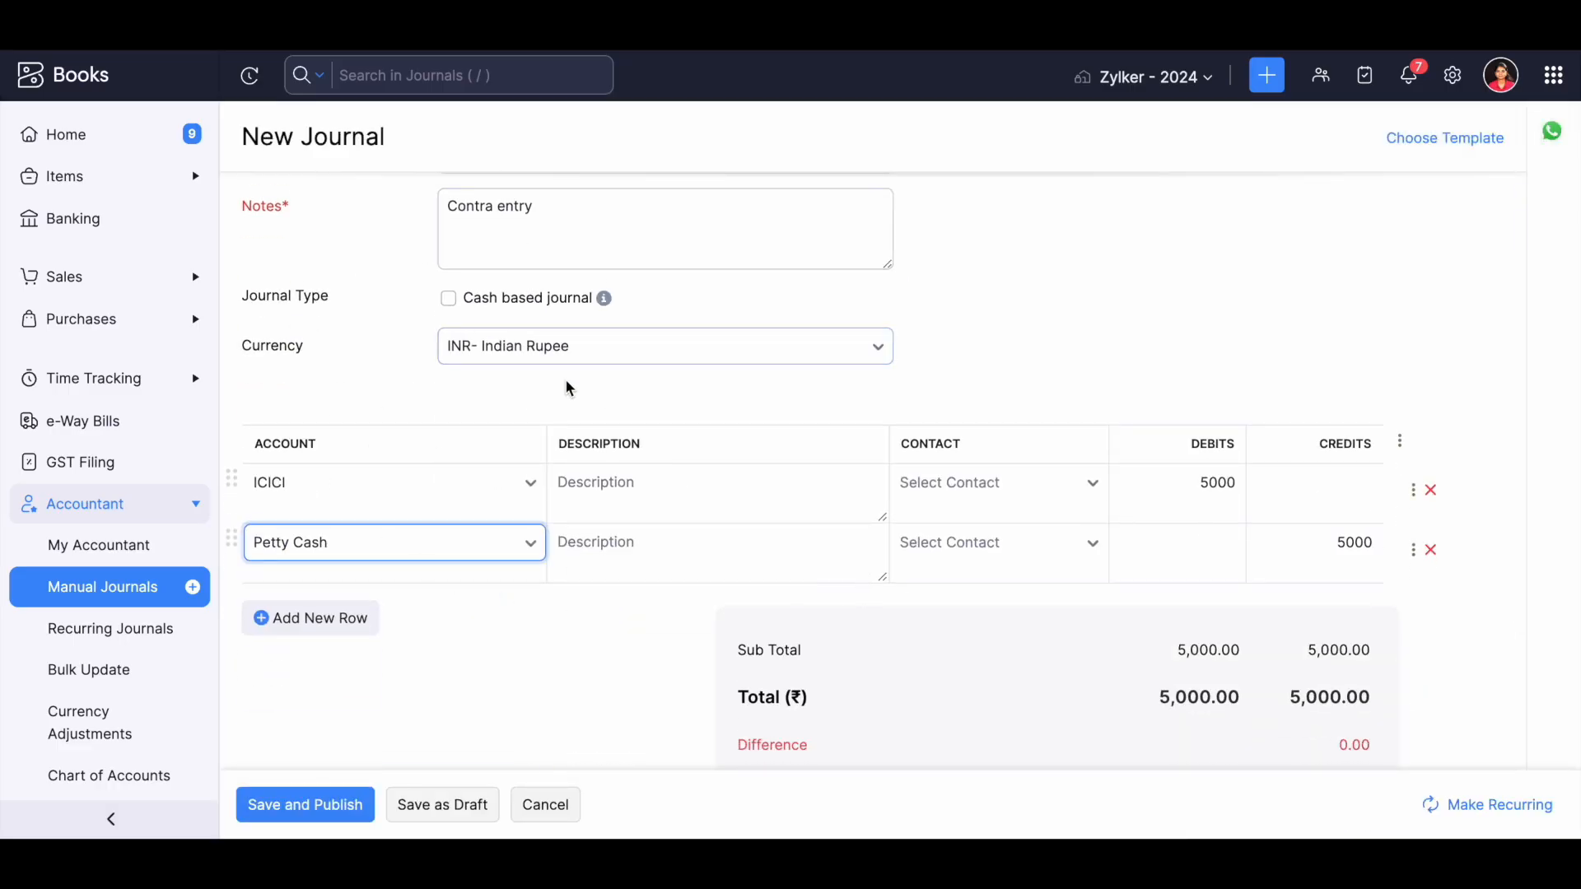
{"action": "scroll", "coordinate": [565, 379], "scroll_direction": "up", "scroll_amount": 3}
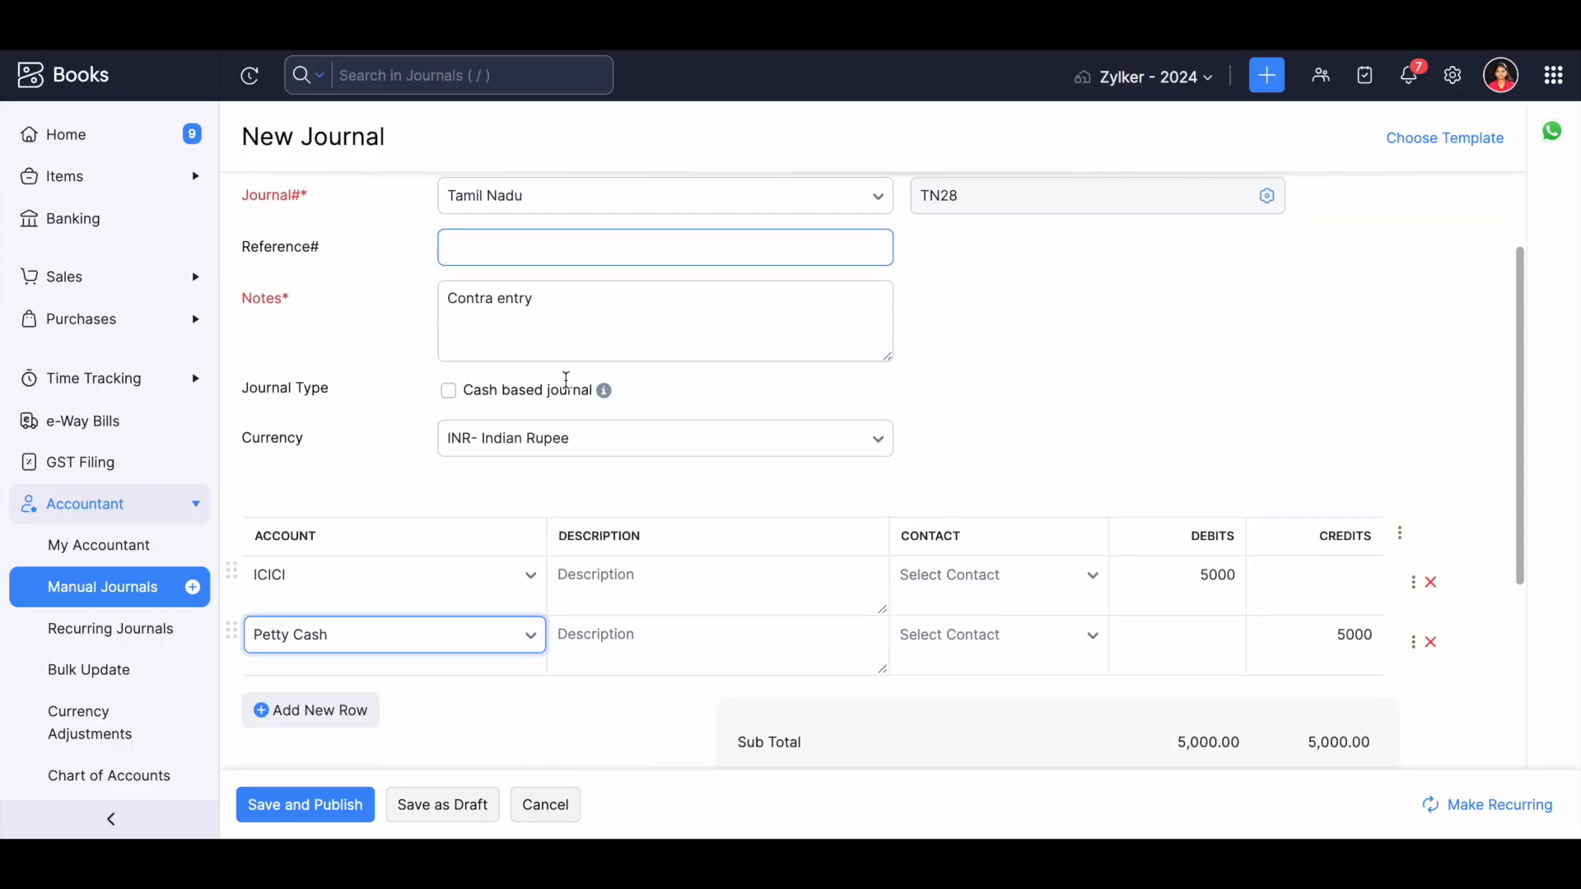
{"action": "scroll", "coordinate": [566, 379], "scroll_direction": "down", "scroll_amount": 2}
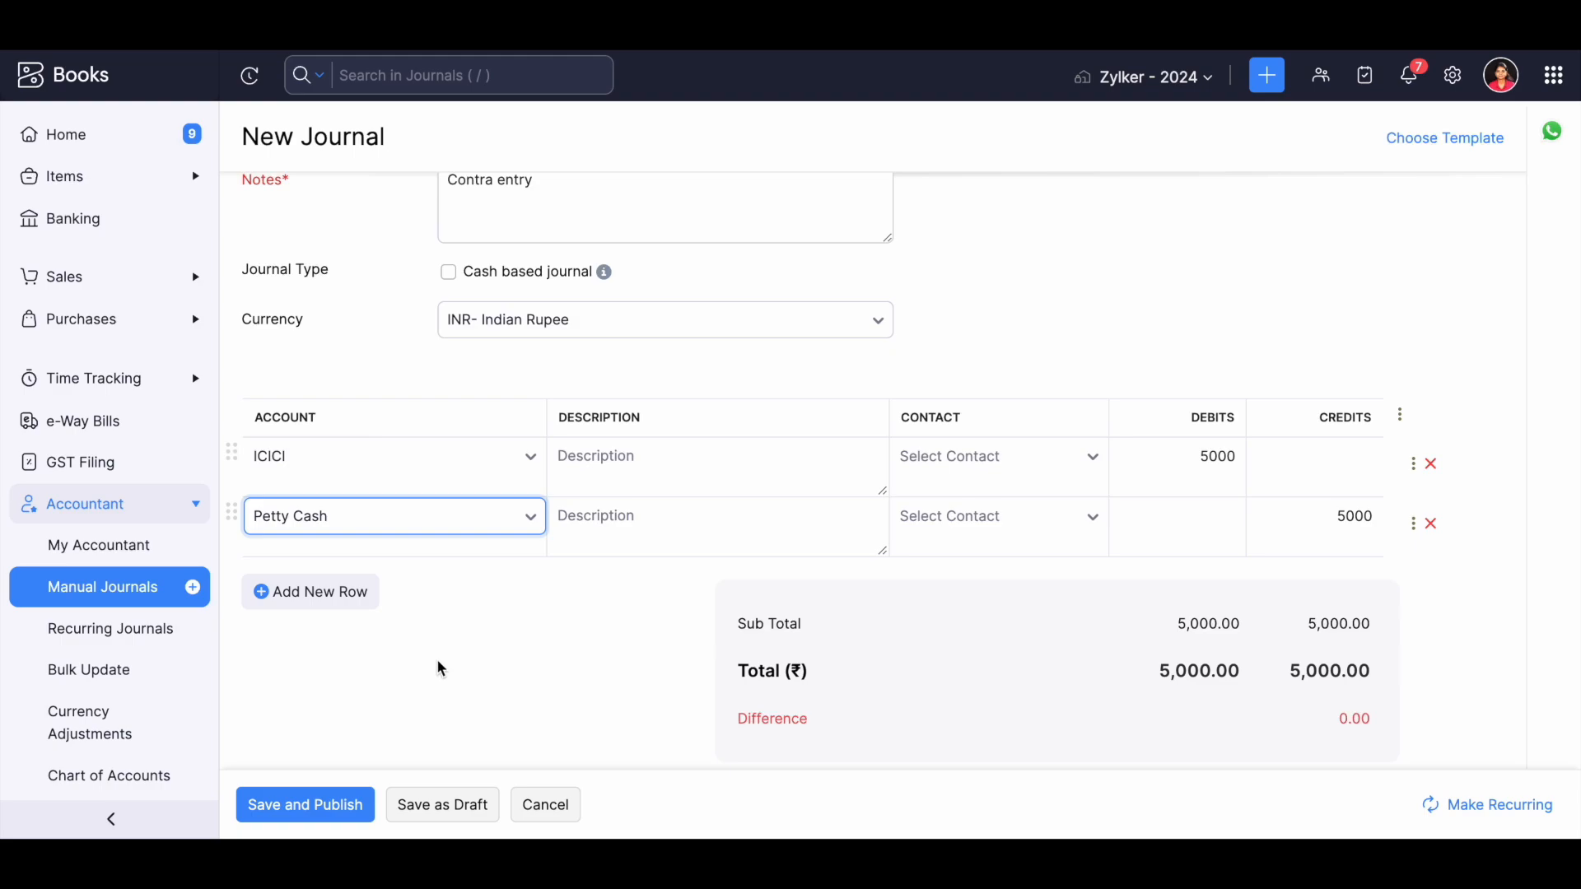
{"action": "left_click", "coordinate": [535, 804]}
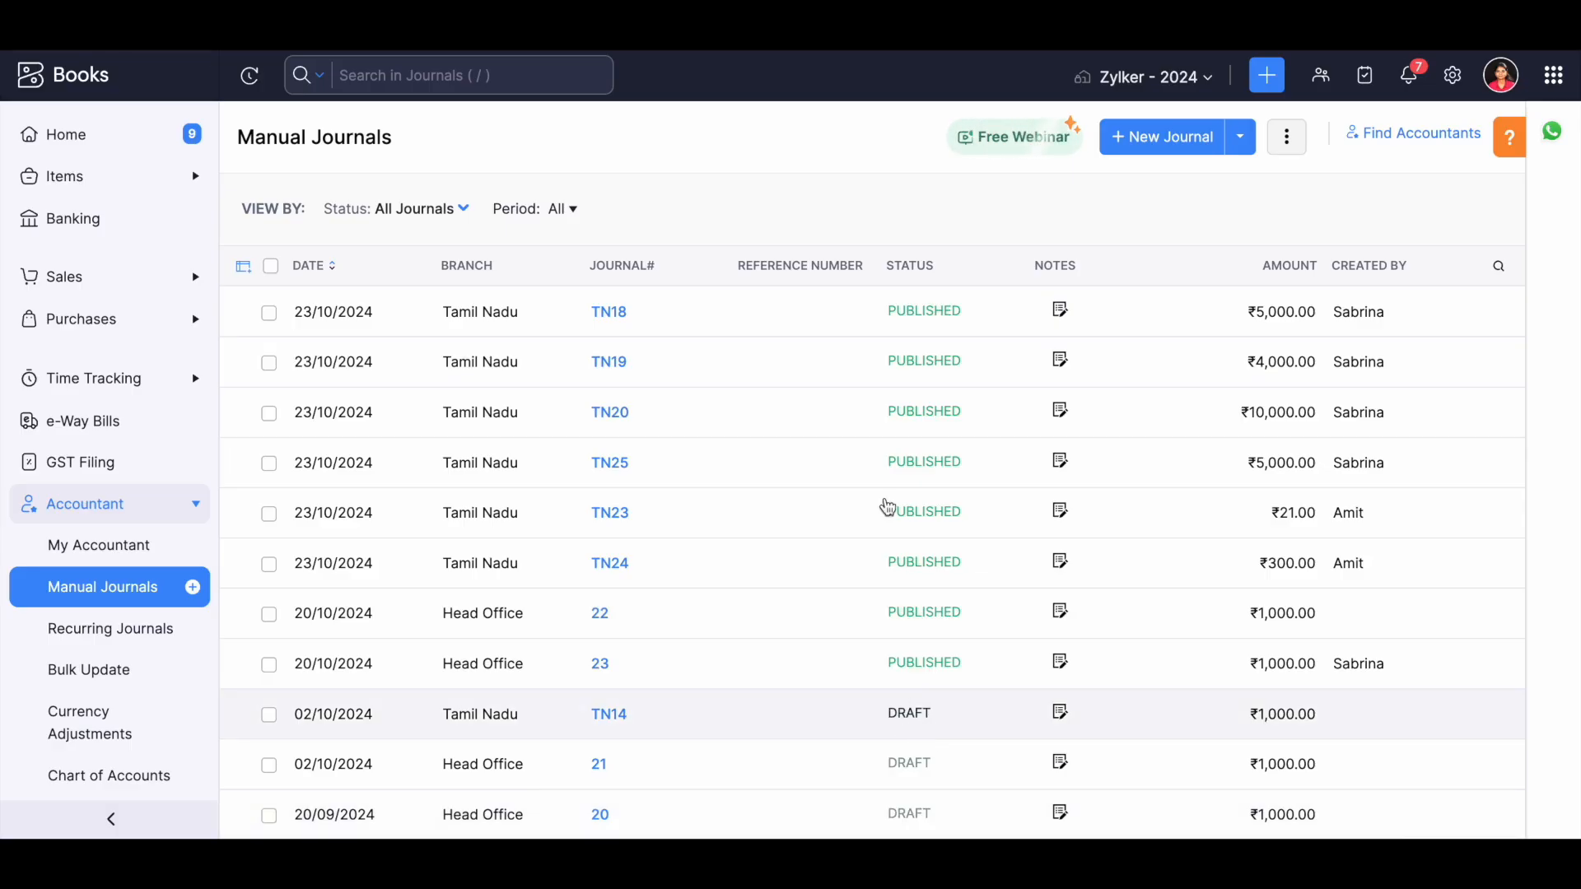
Open the published journal TN18 and view the additional actions available for it.
{"action": "left_click", "coordinate": [916, 312]}
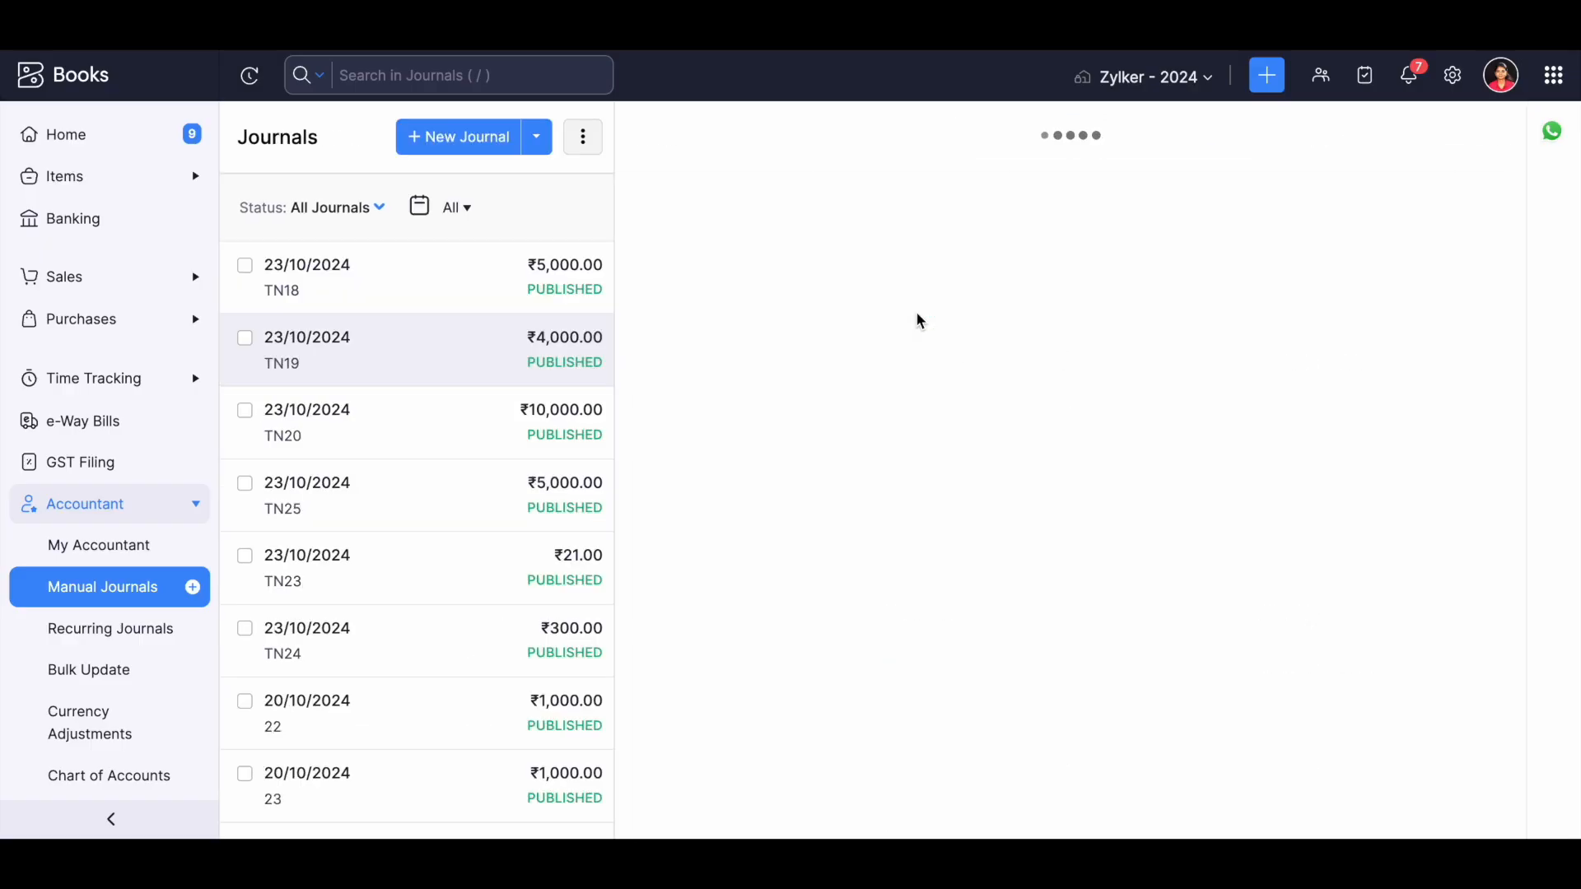
{"action": "left_click", "coordinate": [989, 206]}
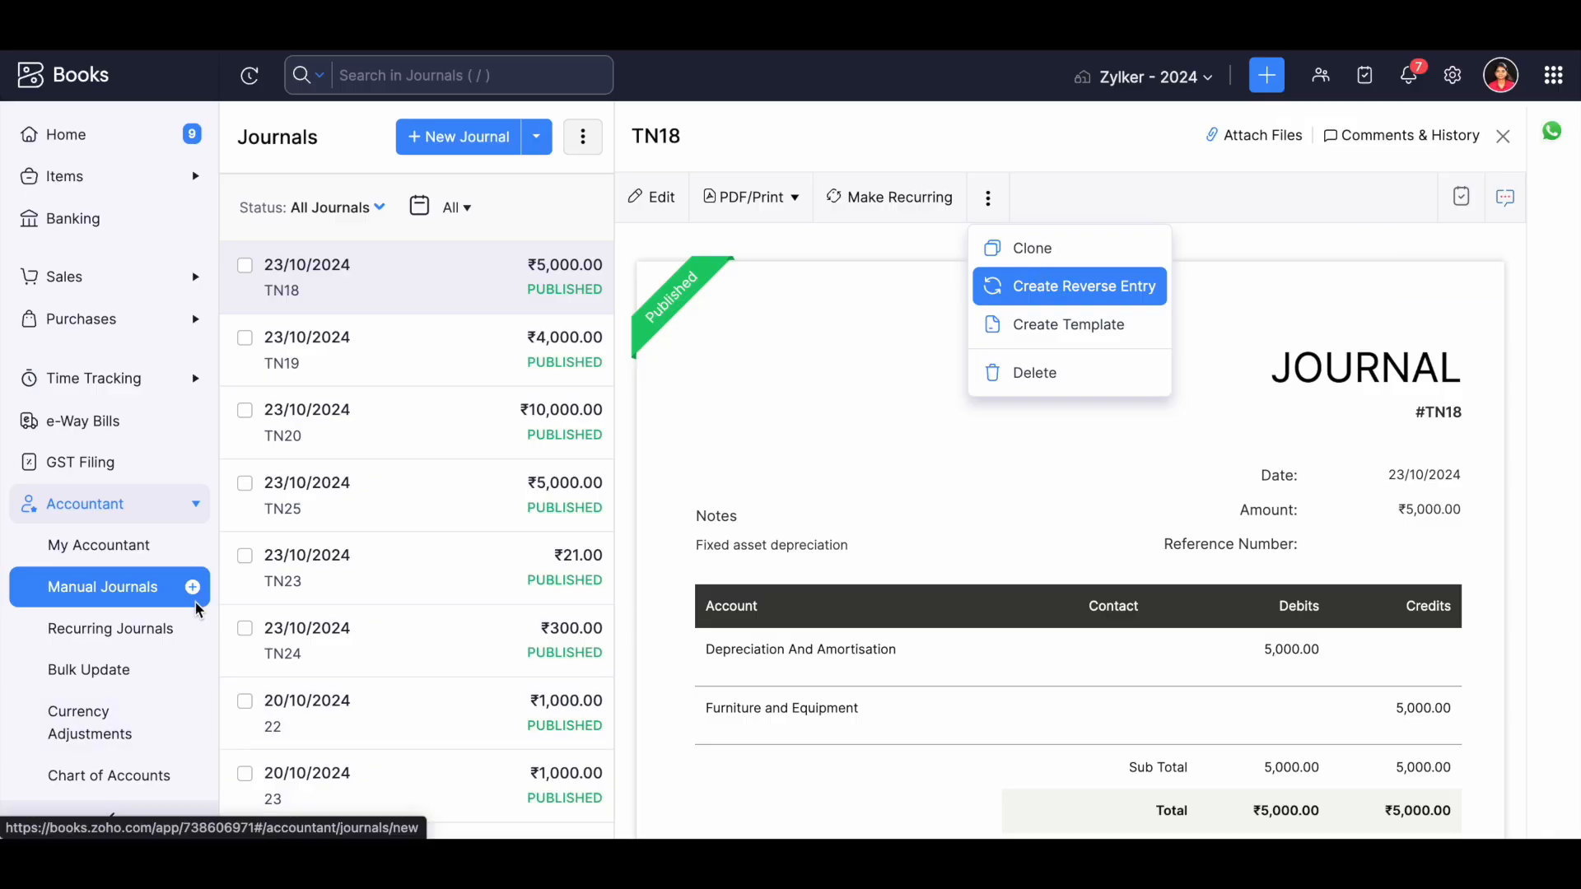
Start a new recurring journal set to repeat every Week, review its form, and return to the recurring journals list.
{"action": "left_click", "coordinate": [111, 648]}
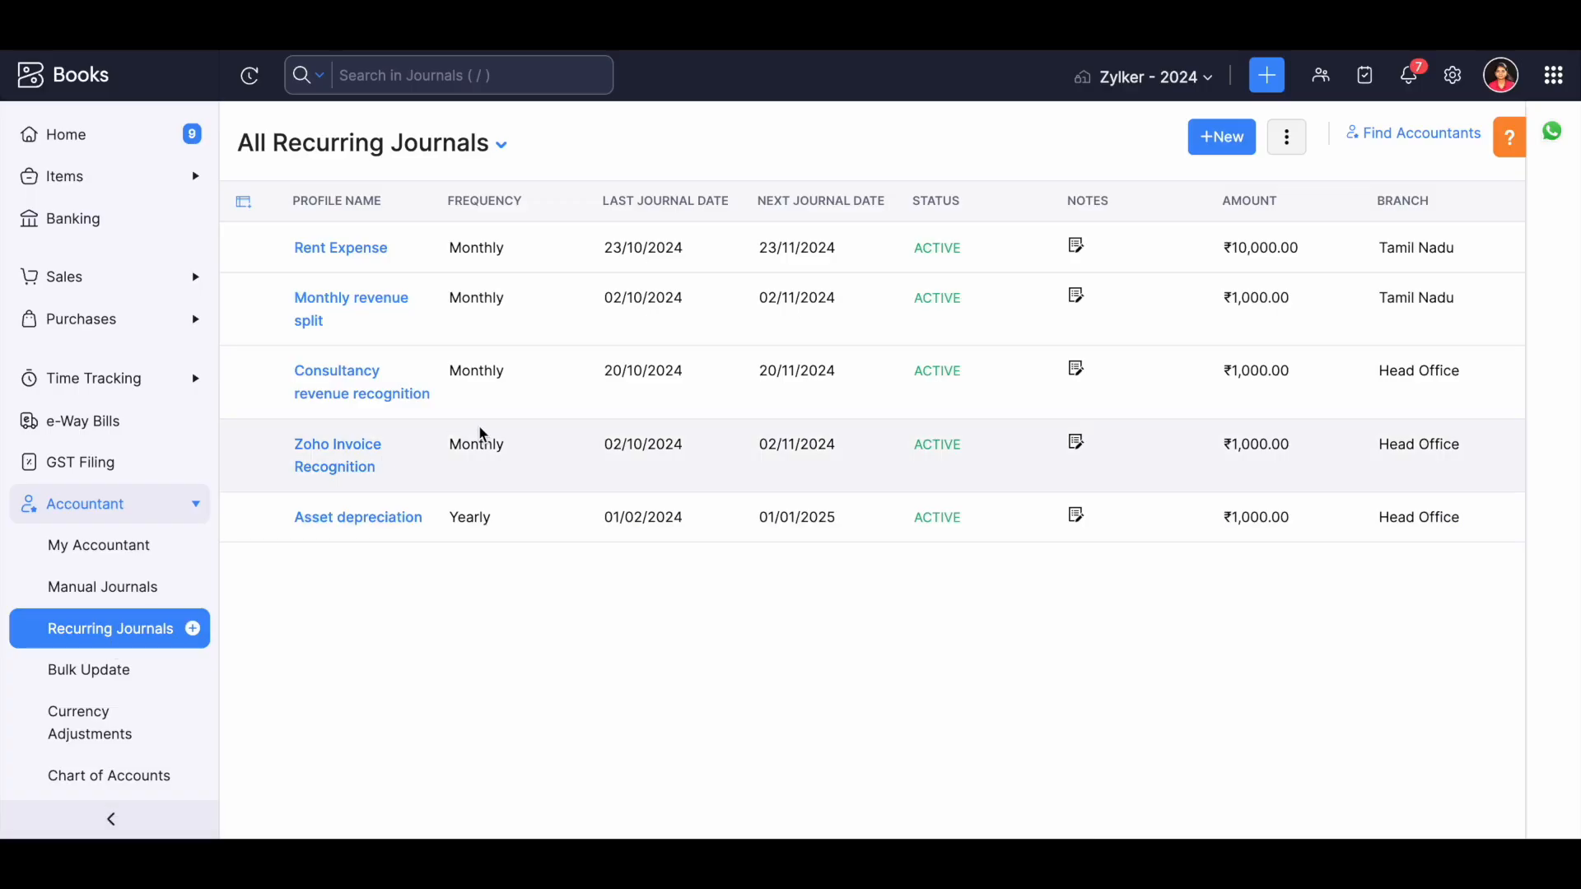
{"action": "left_click", "coordinate": [1235, 147]}
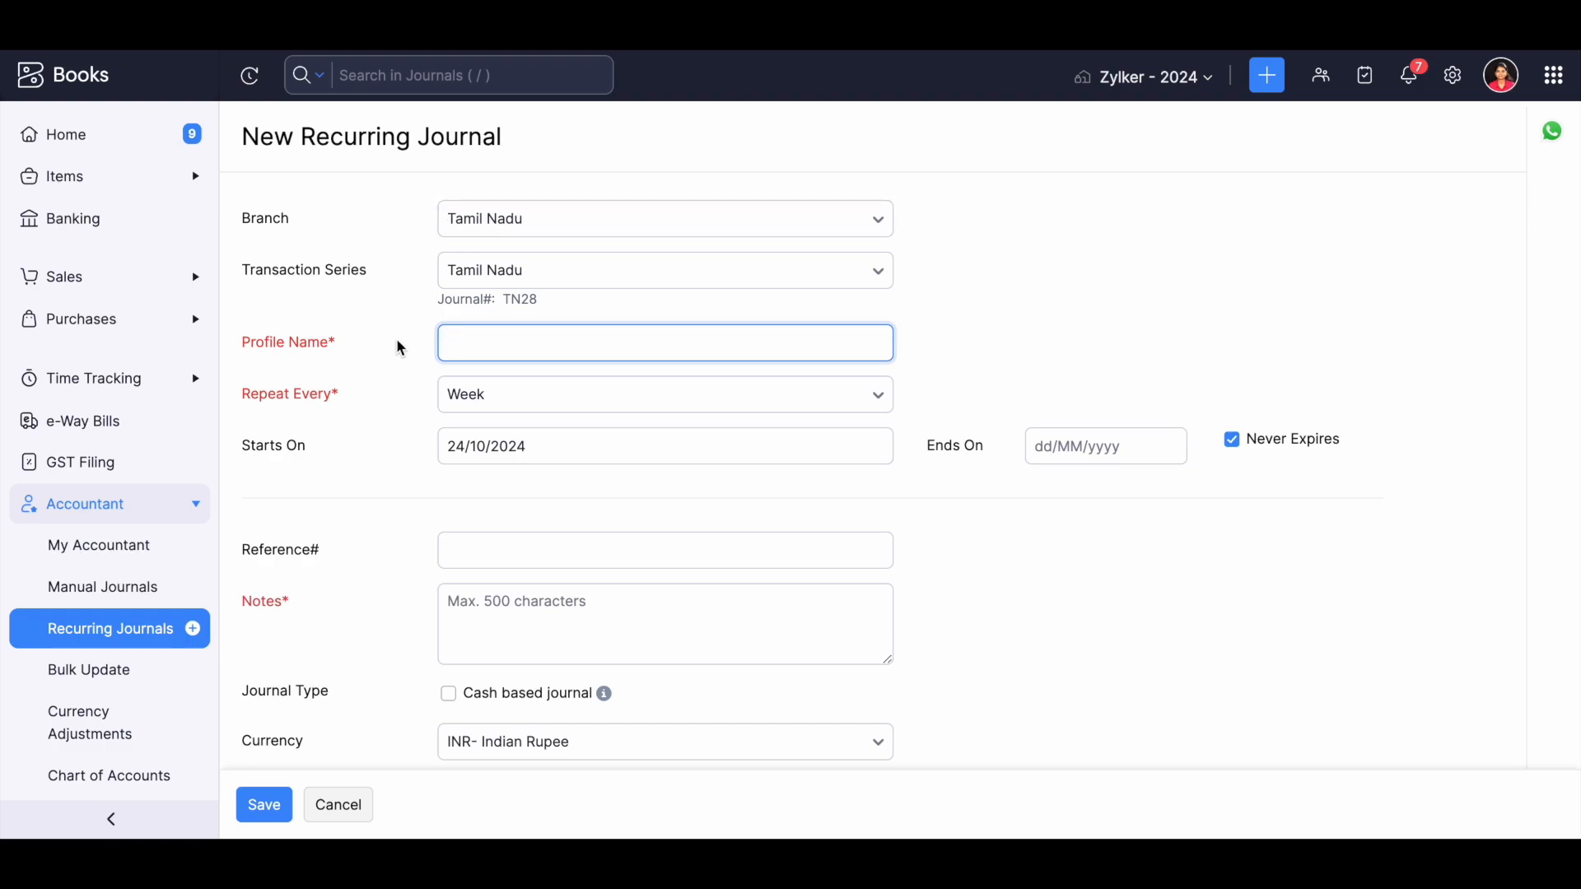
{"action": "left_click", "coordinate": [586, 409]}
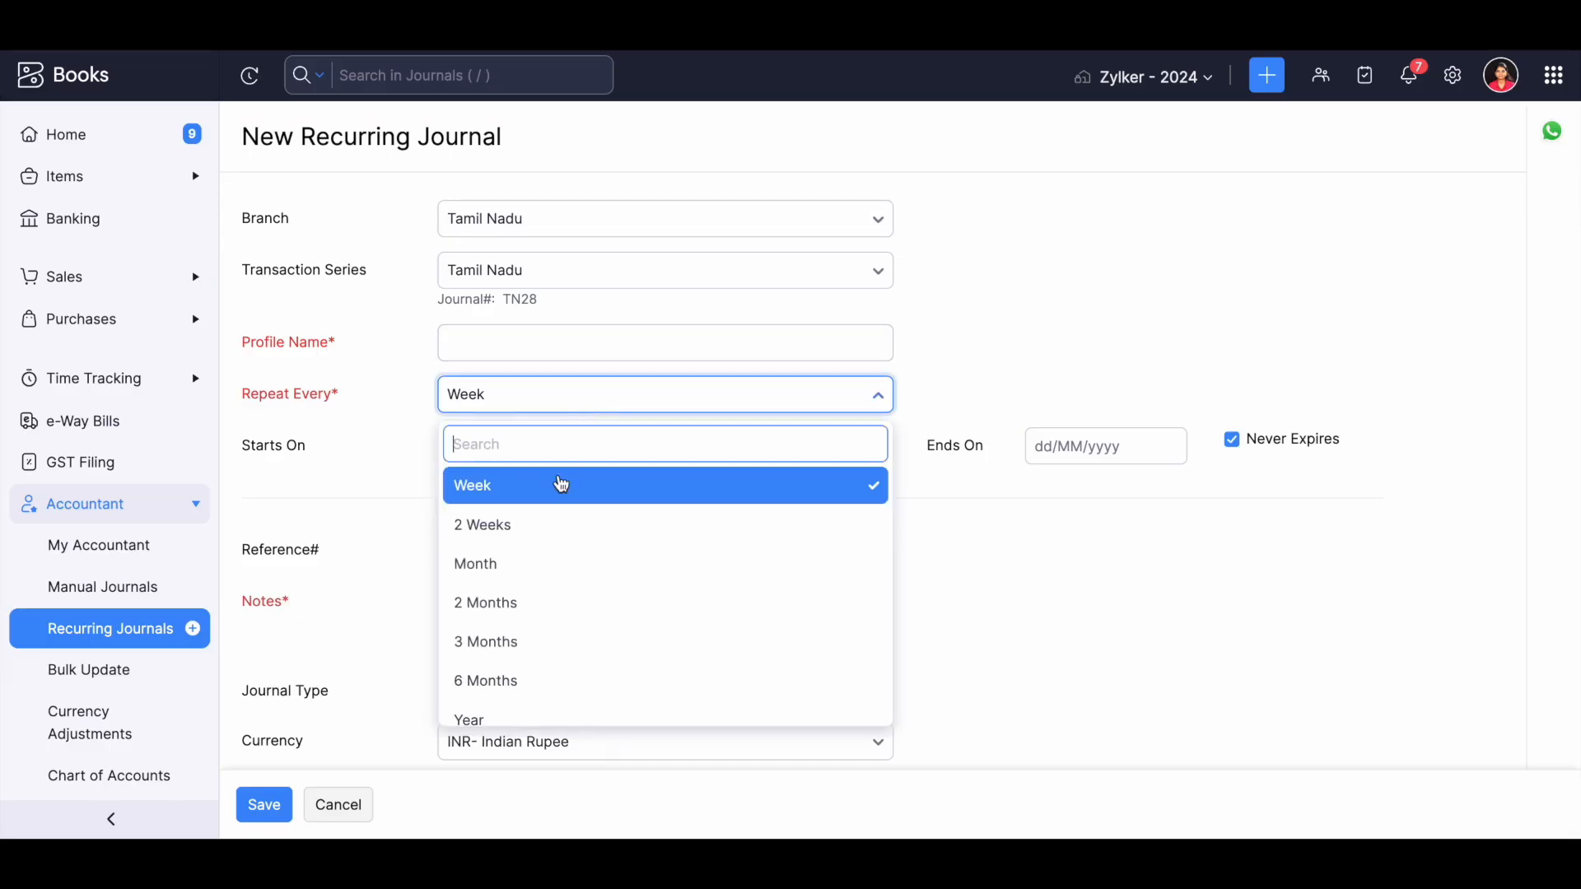
{"action": "left_click", "coordinate": [560, 485]}
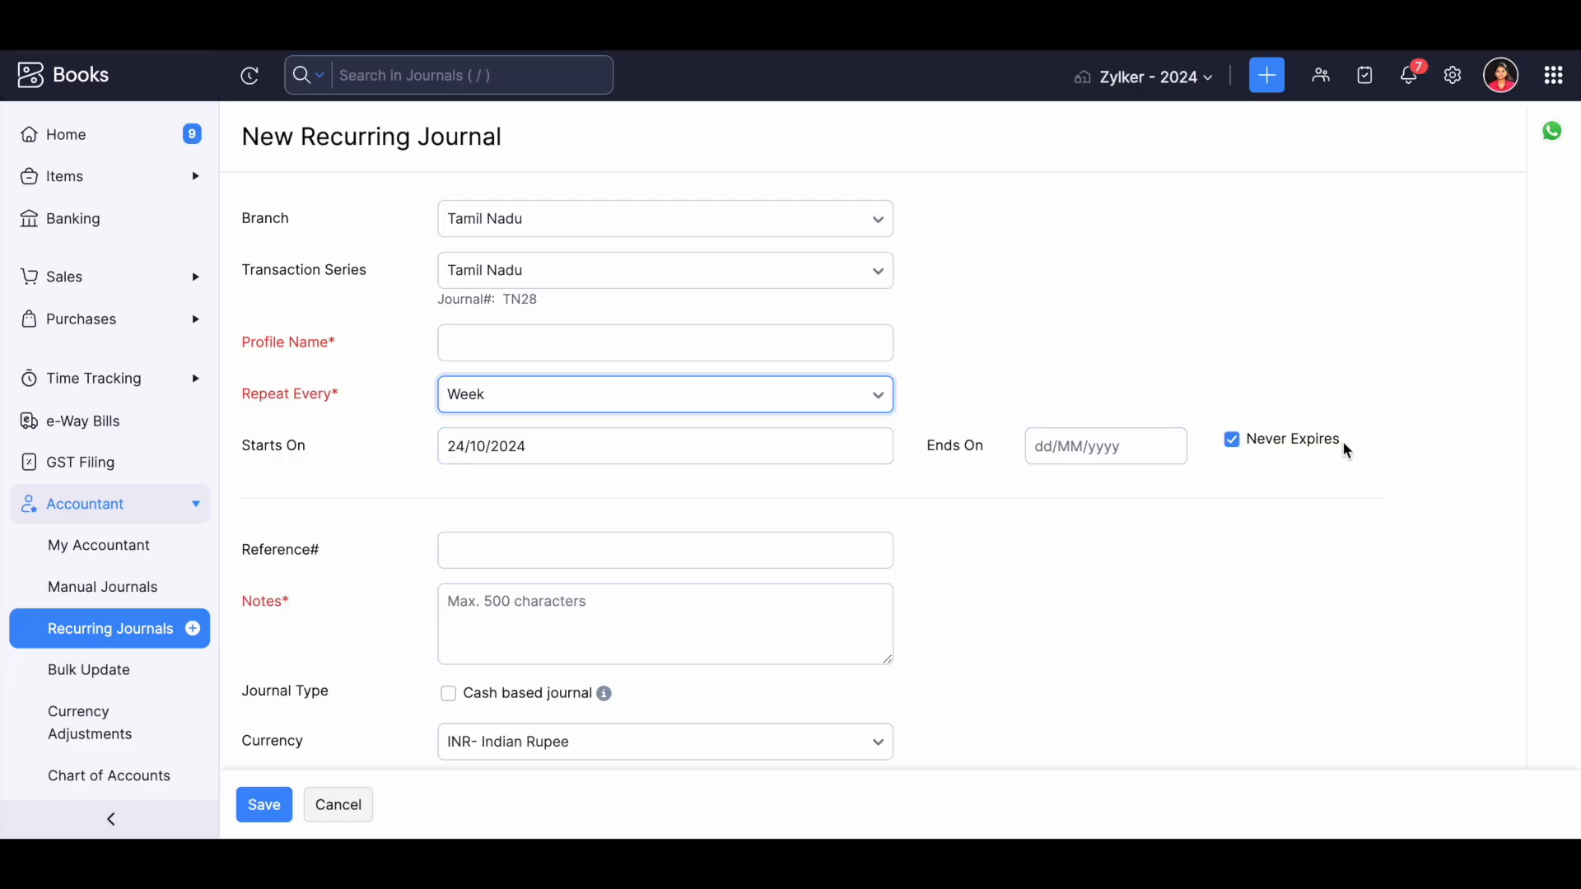
{"action": "scroll", "coordinate": [882, 656], "scroll_direction": "down", "scroll_amount": 6}
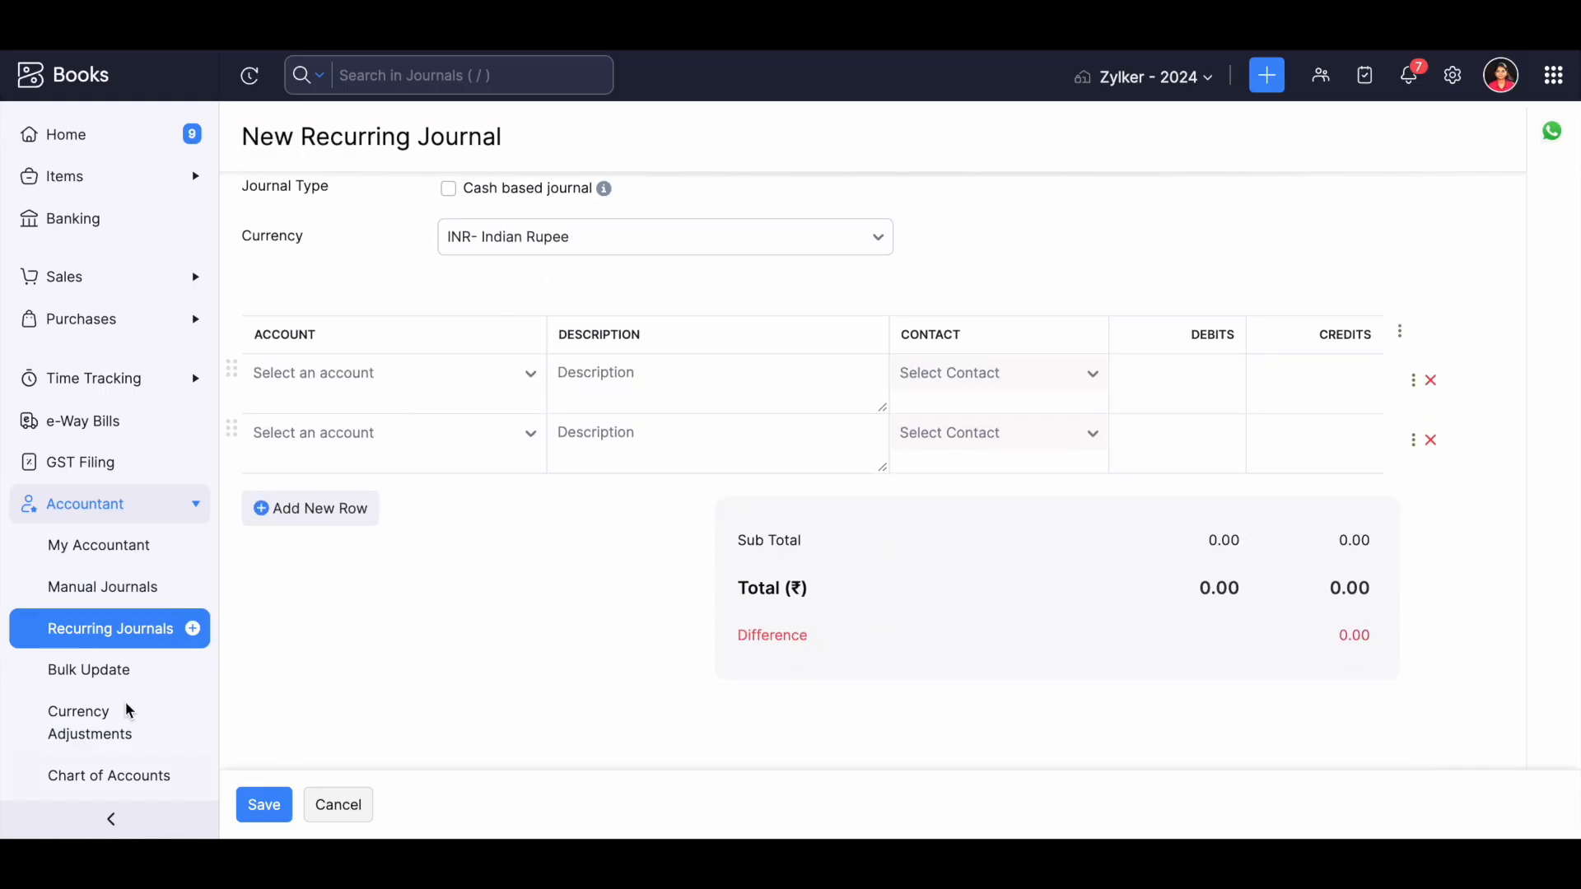
{"action": "left_click", "coordinate": [116, 637]}
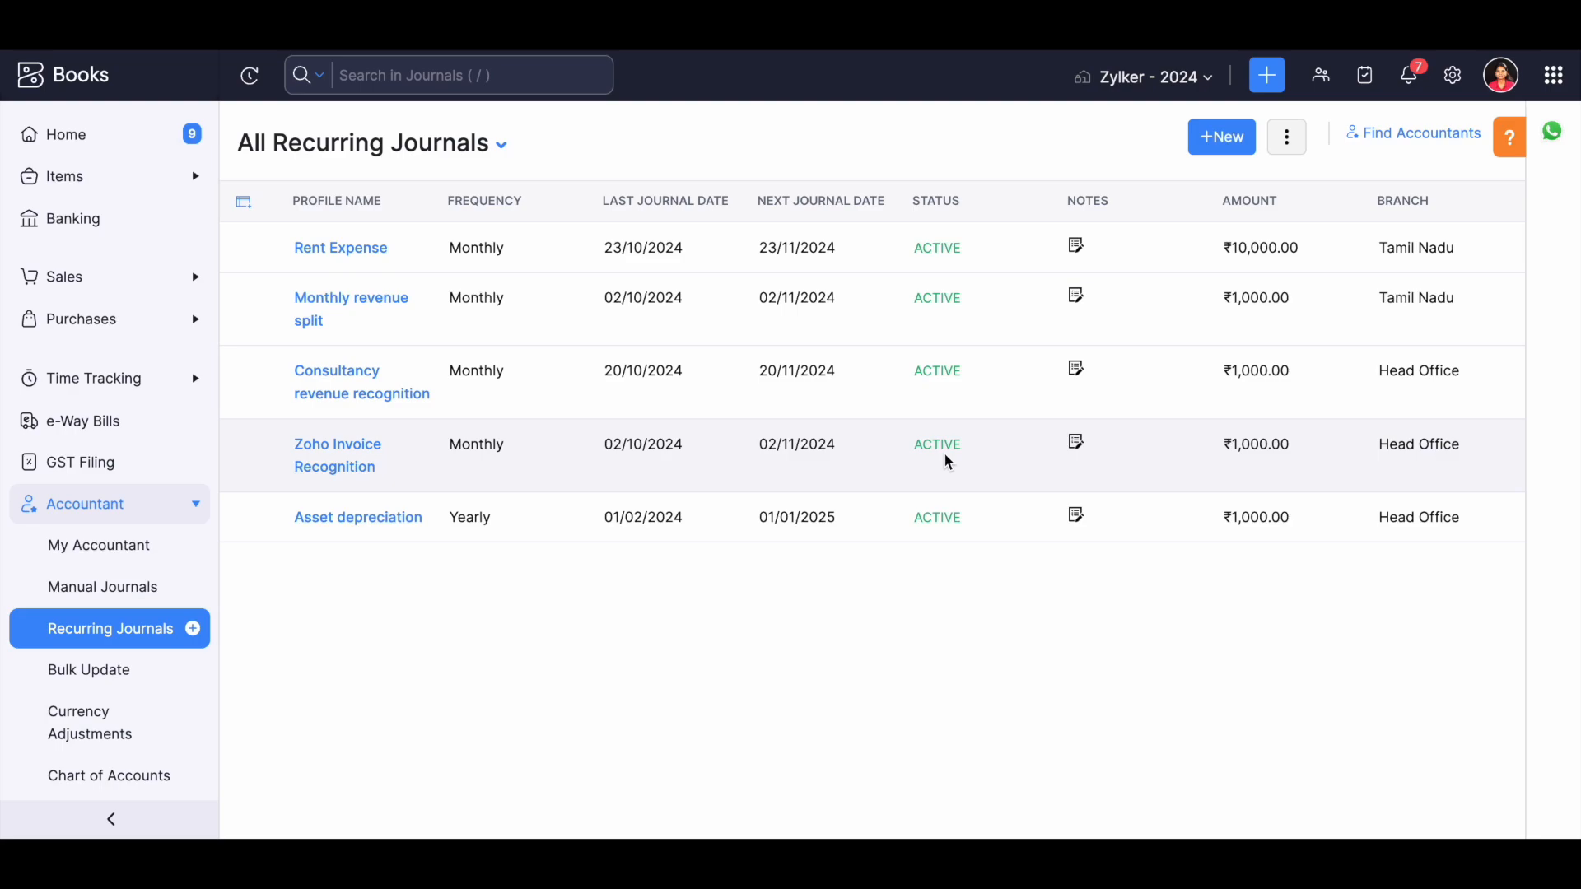
Open the Monthly revenue split recurring journal and view its child journals.
{"action": "left_click", "coordinate": [947, 301]}
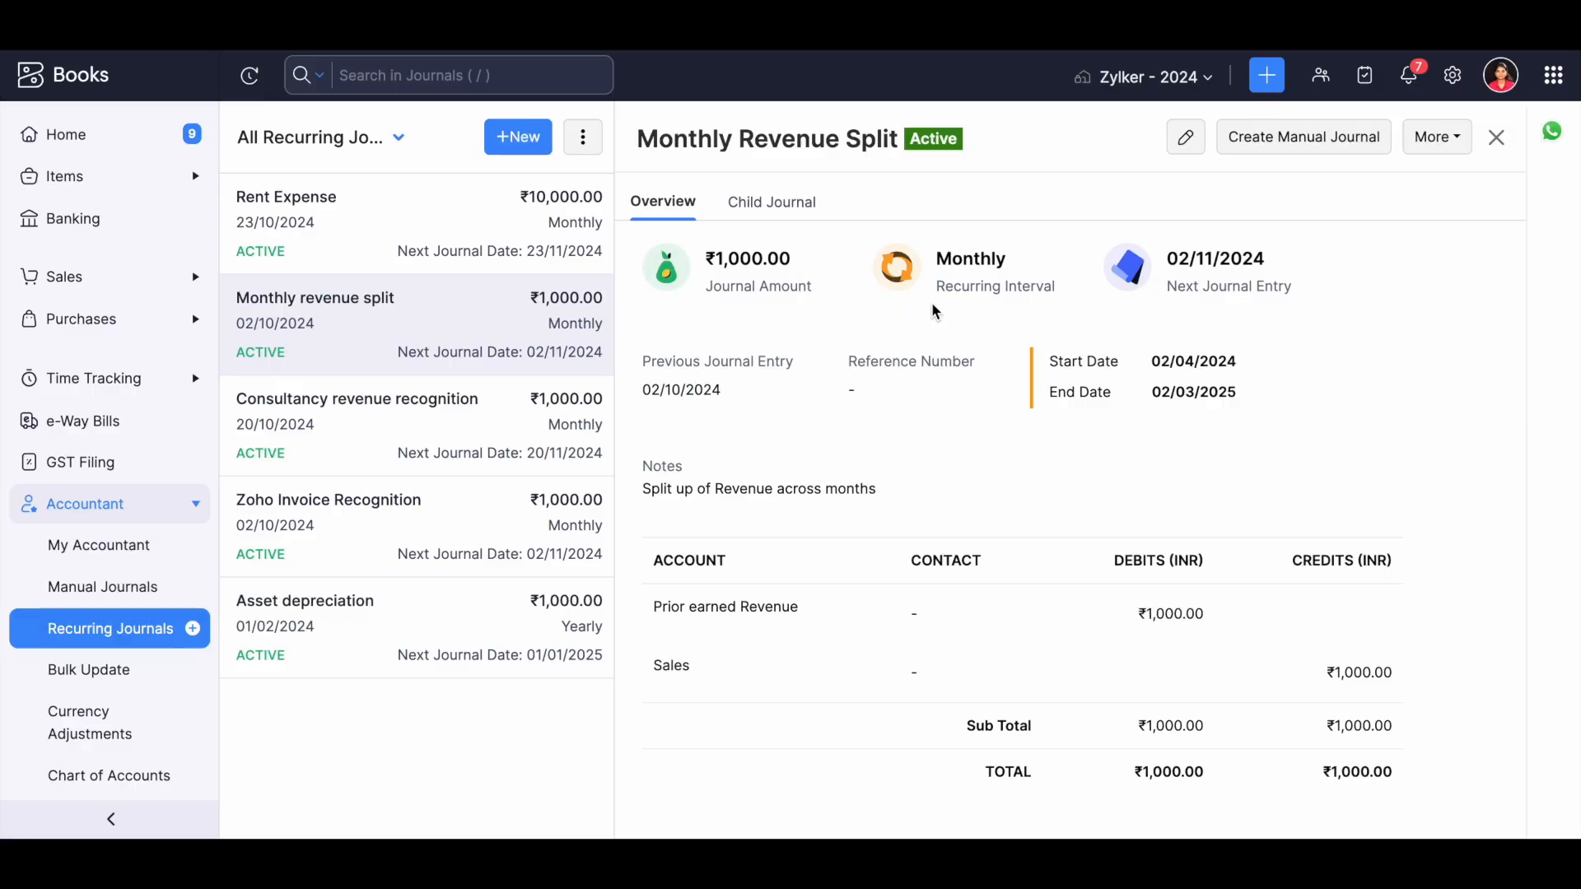
{"action": "left_click", "coordinate": [764, 211]}
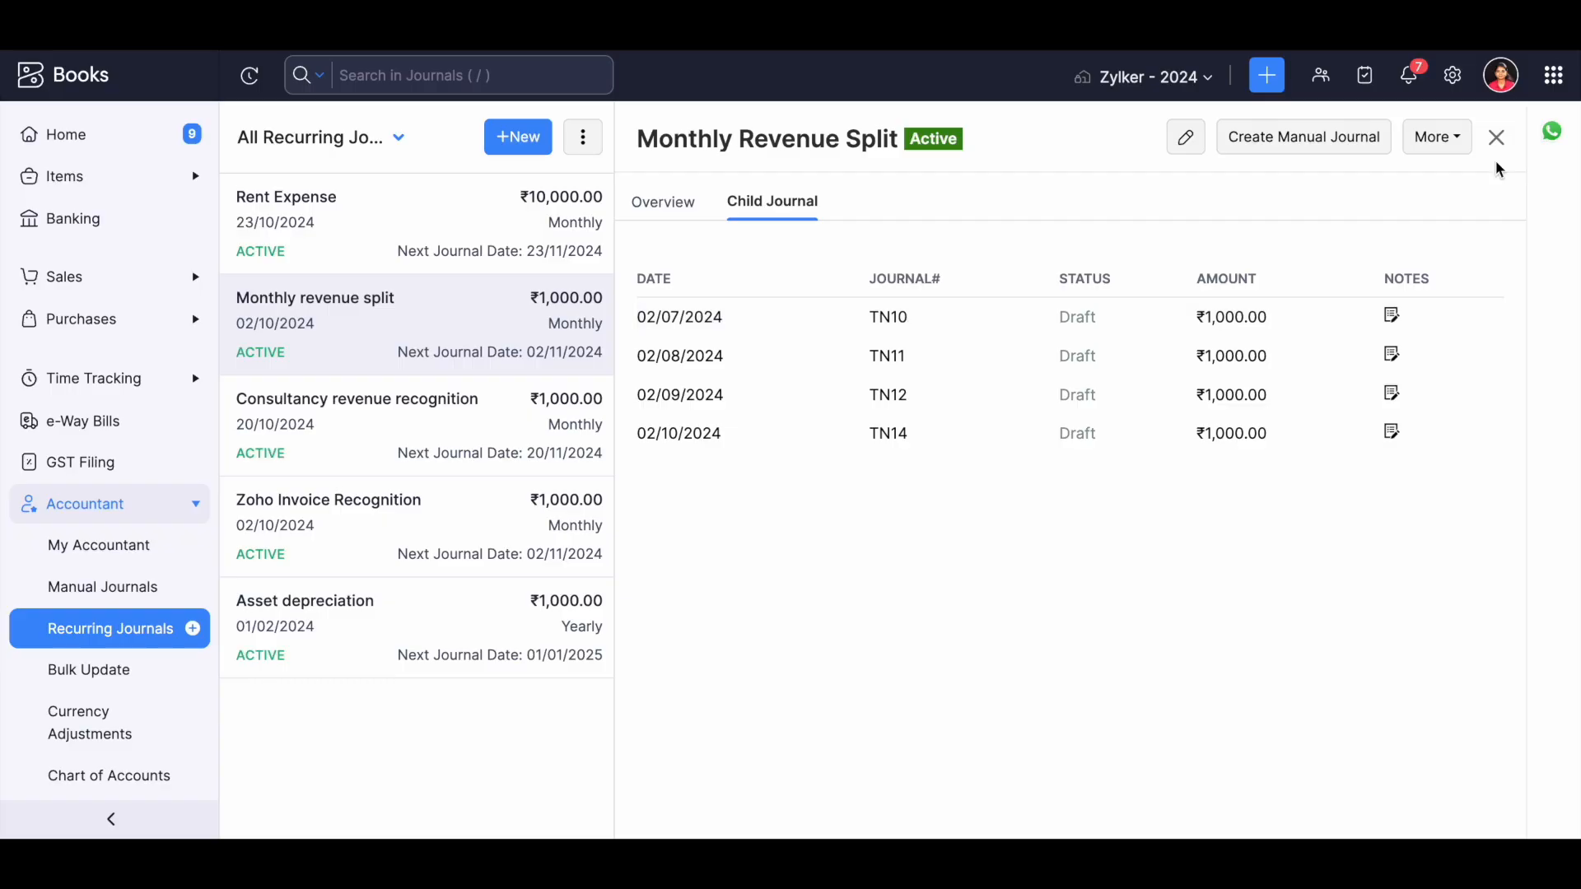
Review the Recurring Journals options in the Accountant preferences, and close the settings.
{"action": "left_click", "coordinate": [1451, 78]}
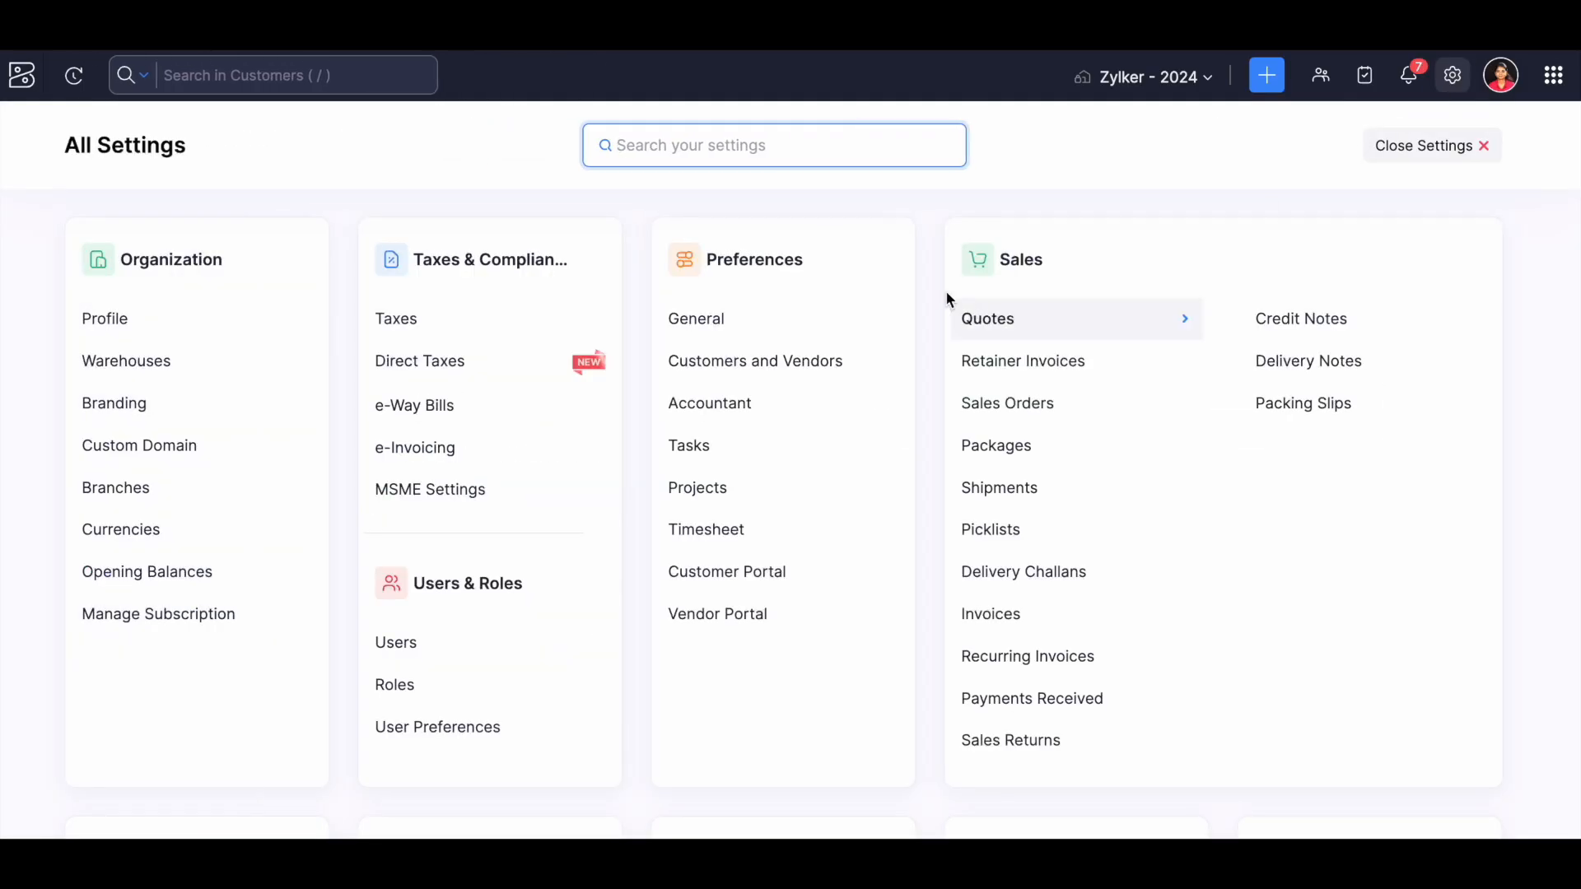
{"action": "left_click", "coordinate": [744, 417]}
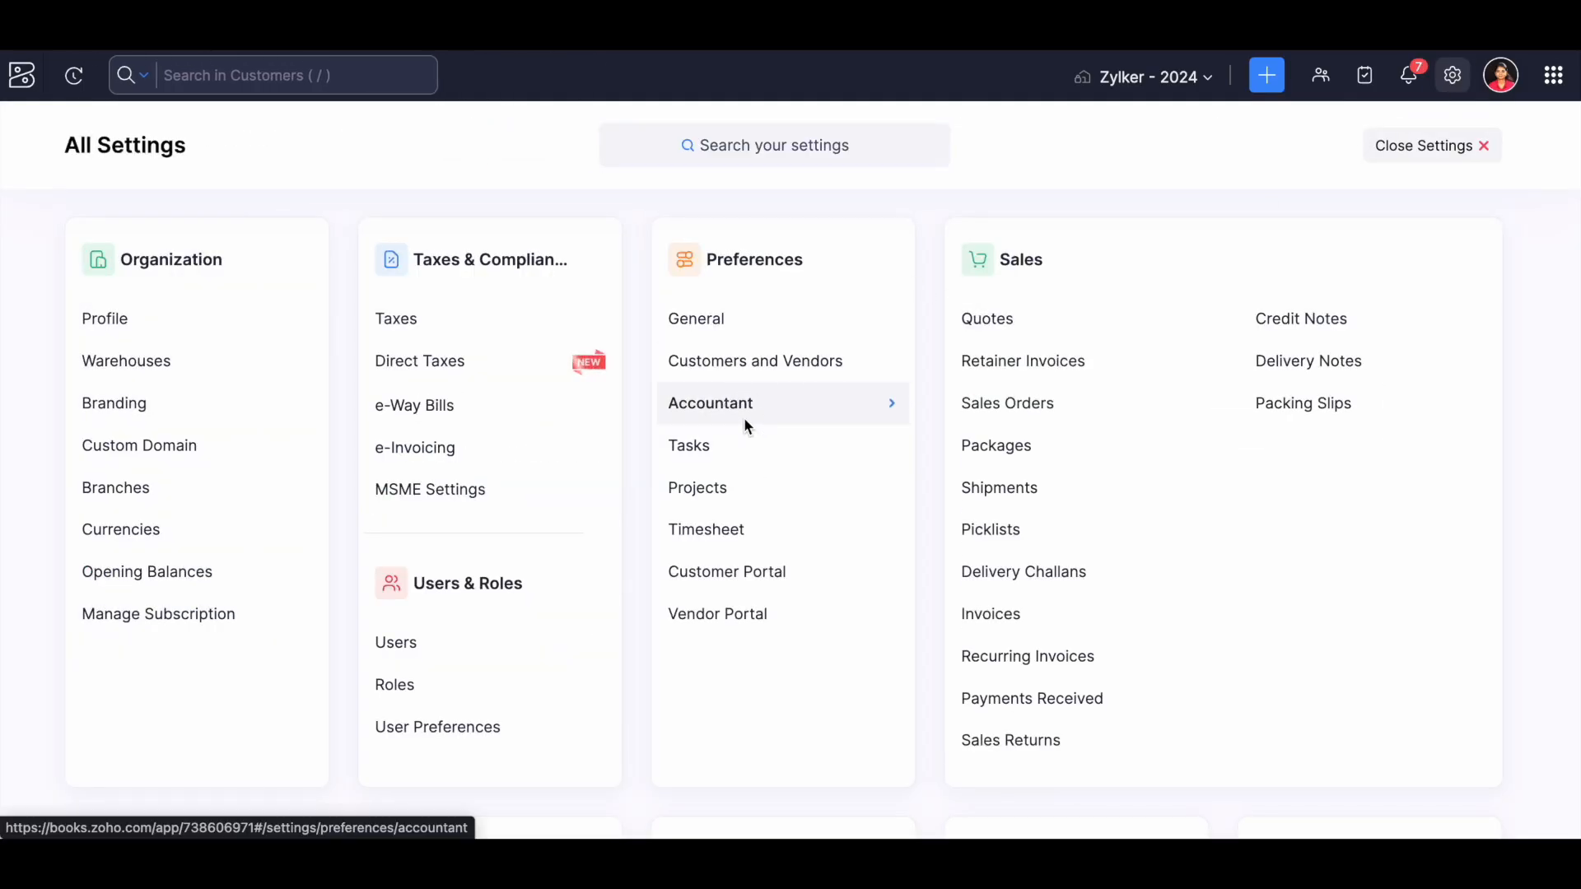
{"action": "scroll", "coordinate": [525, 564], "scroll_direction": "down", "scroll_amount": 3}
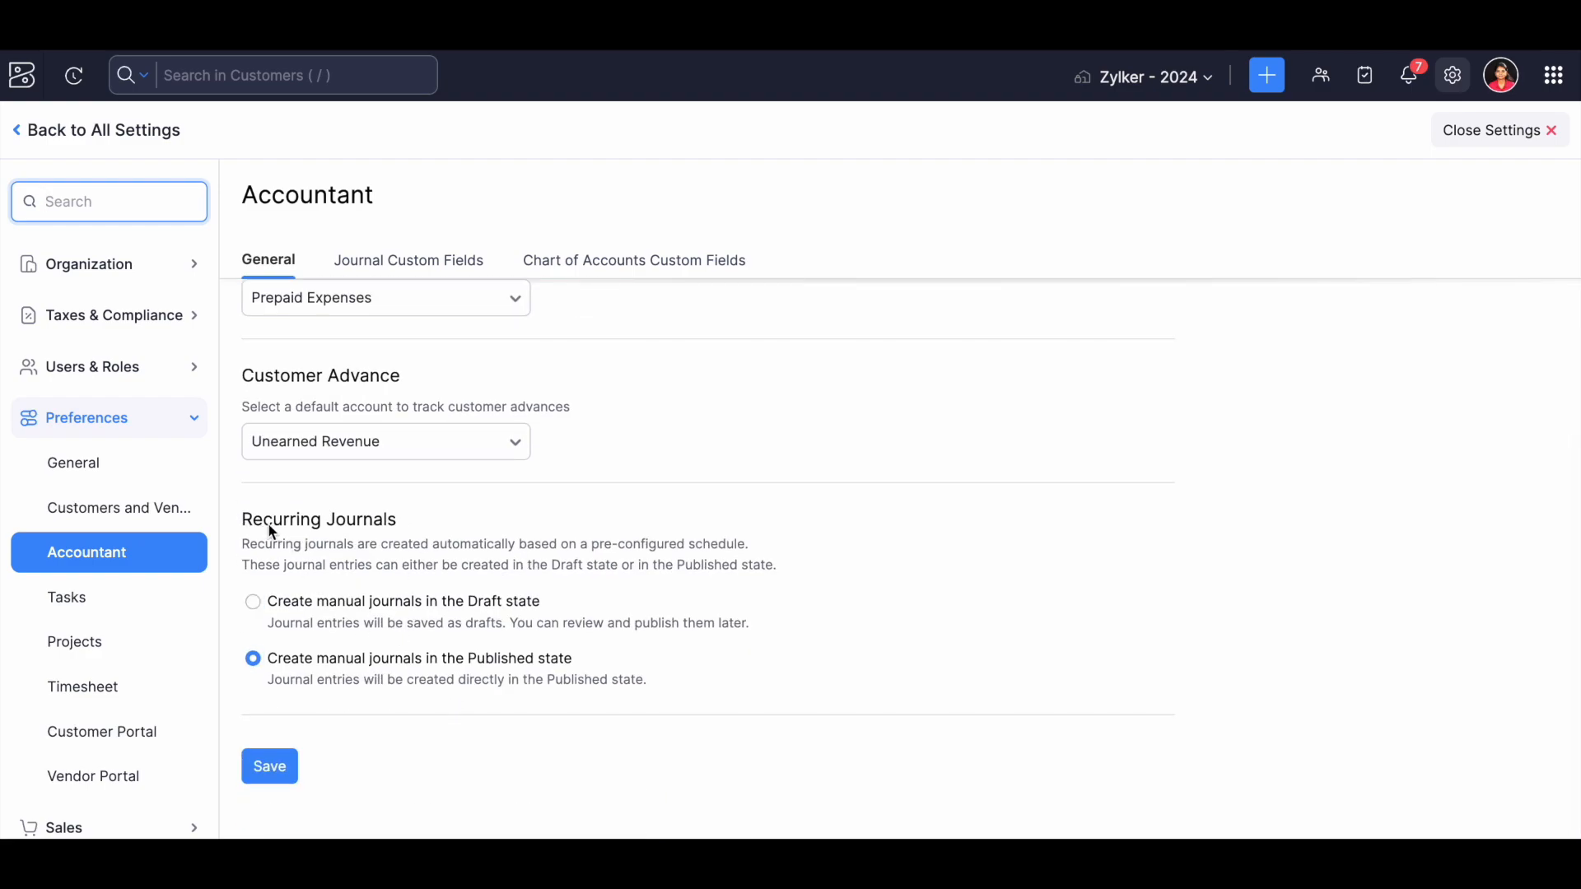
{"action": "left_click_drag", "start_coordinate": [239, 516], "coordinate": [399, 516]}
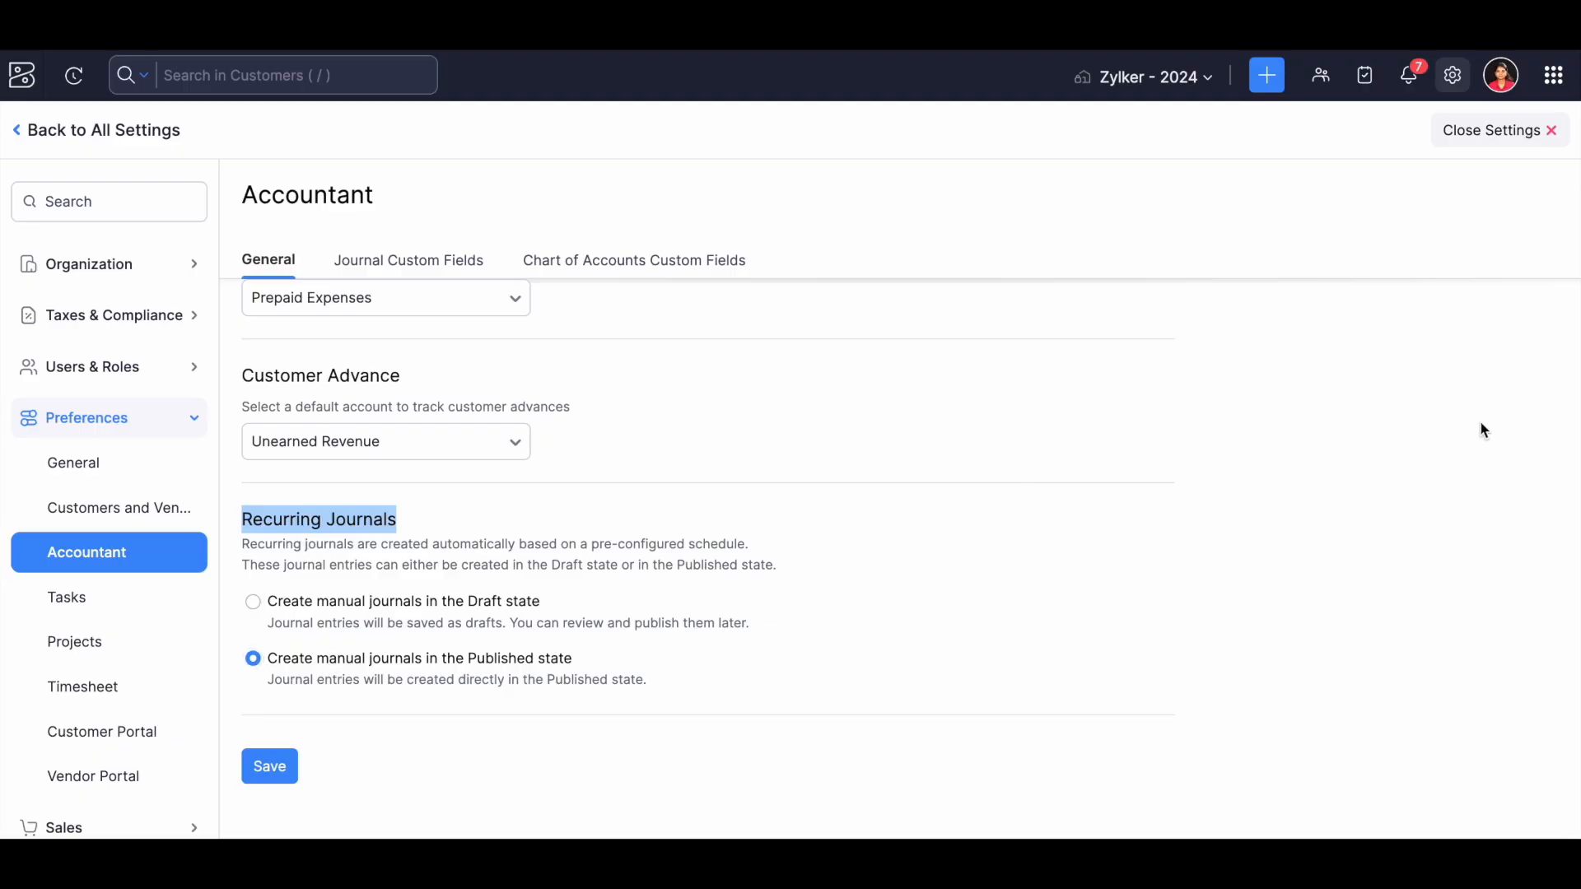
{"action": "left_click", "coordinate": [1475, 133]}
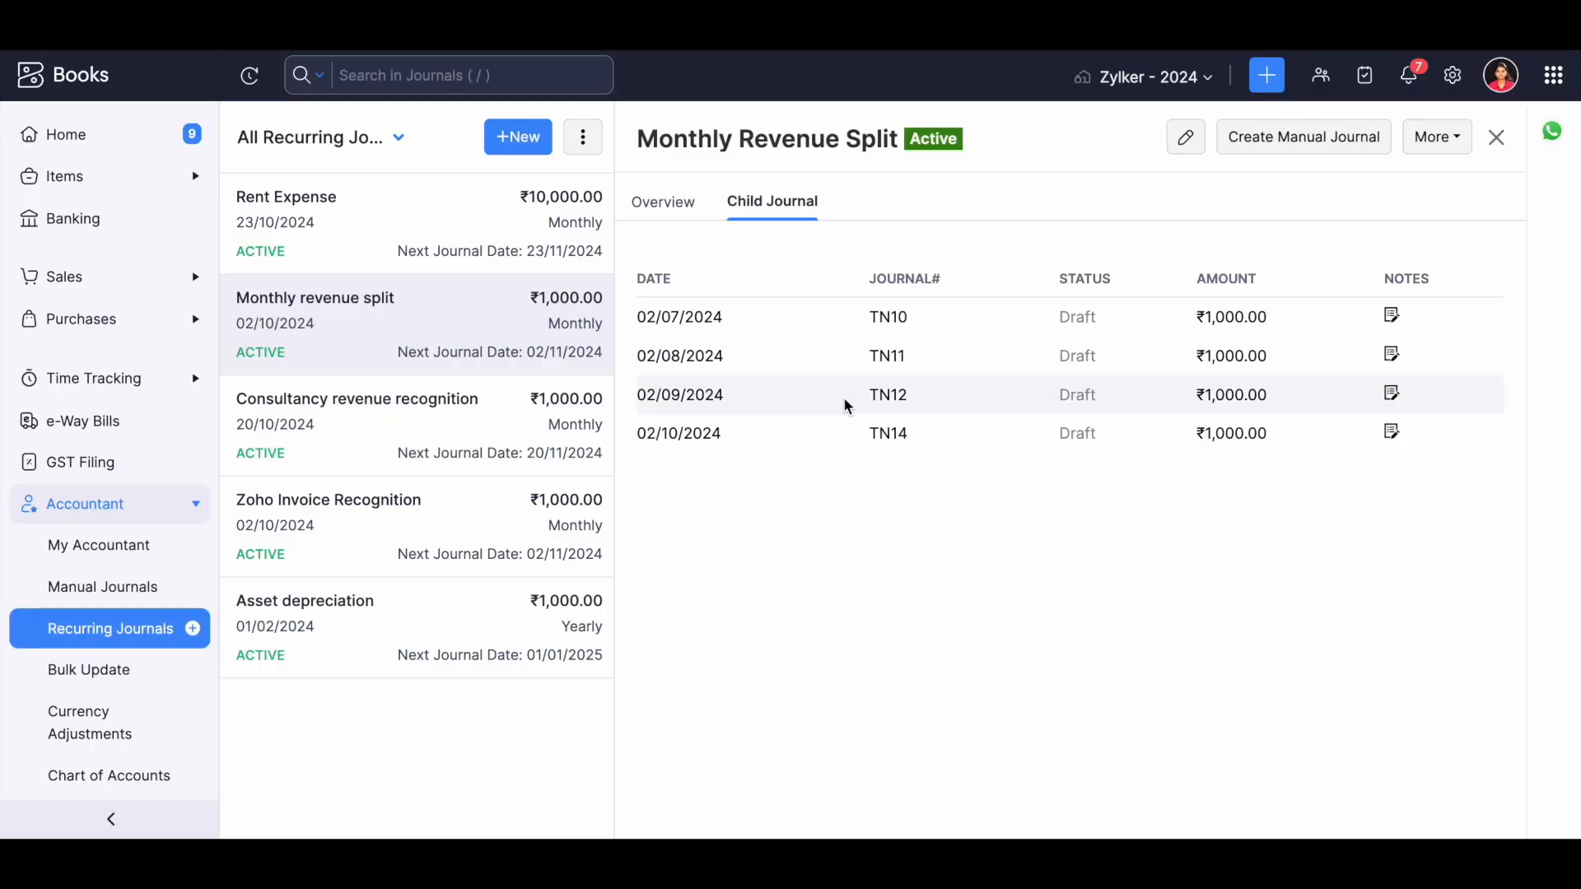
View the additional actions for the Monthly revenue split recurring journal, and close its details.
{"action": "left_click", "coordinate": [1451, 135]}
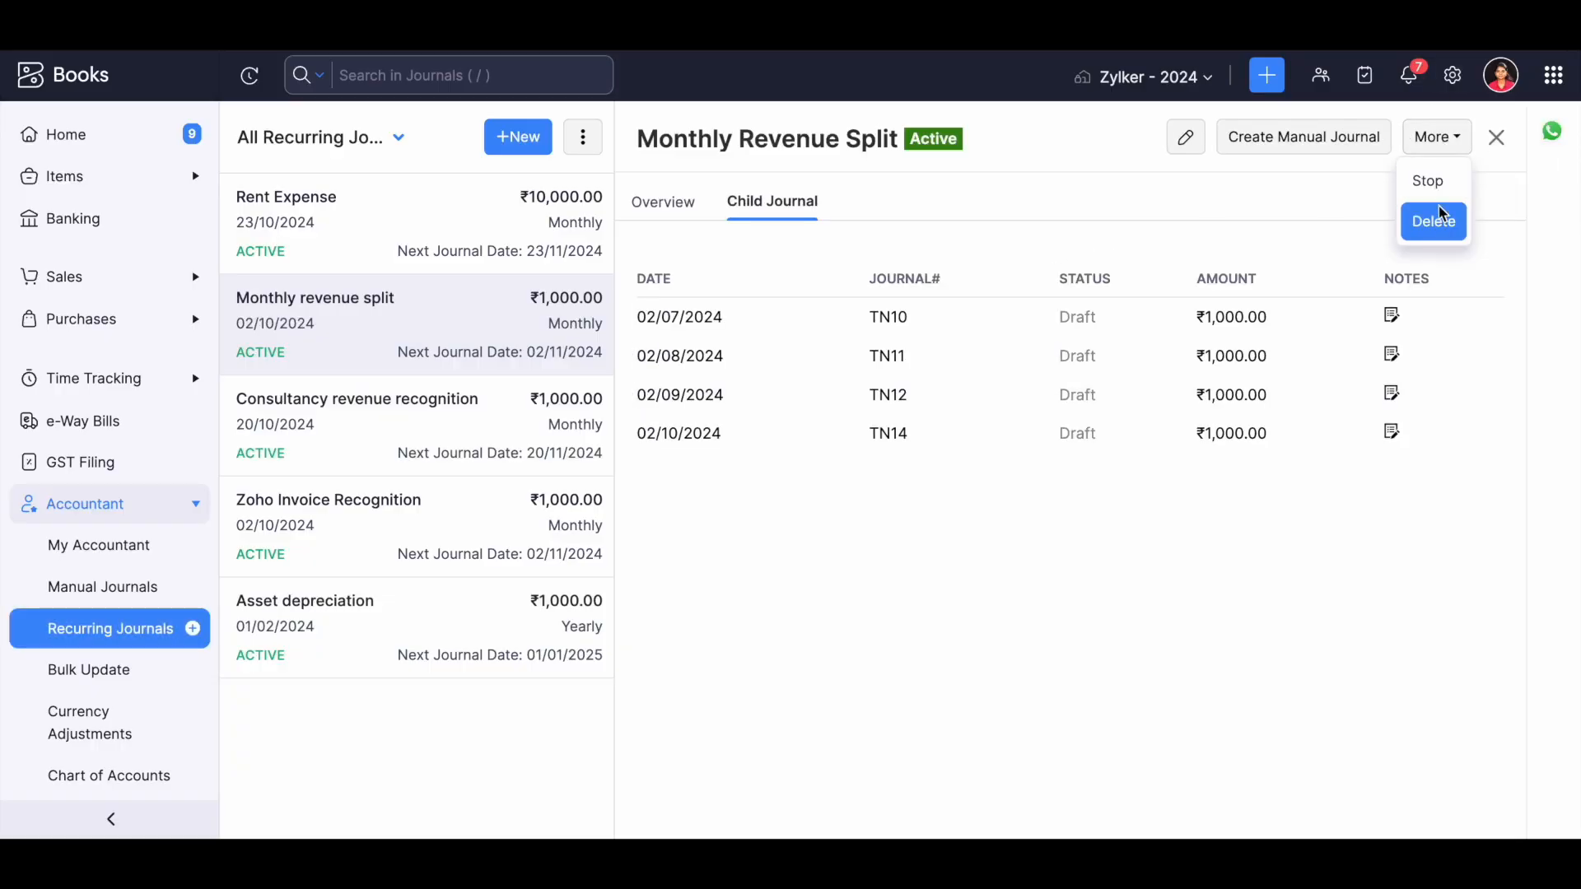
{"action": "left_click", "coordinate": [1498, 140]}
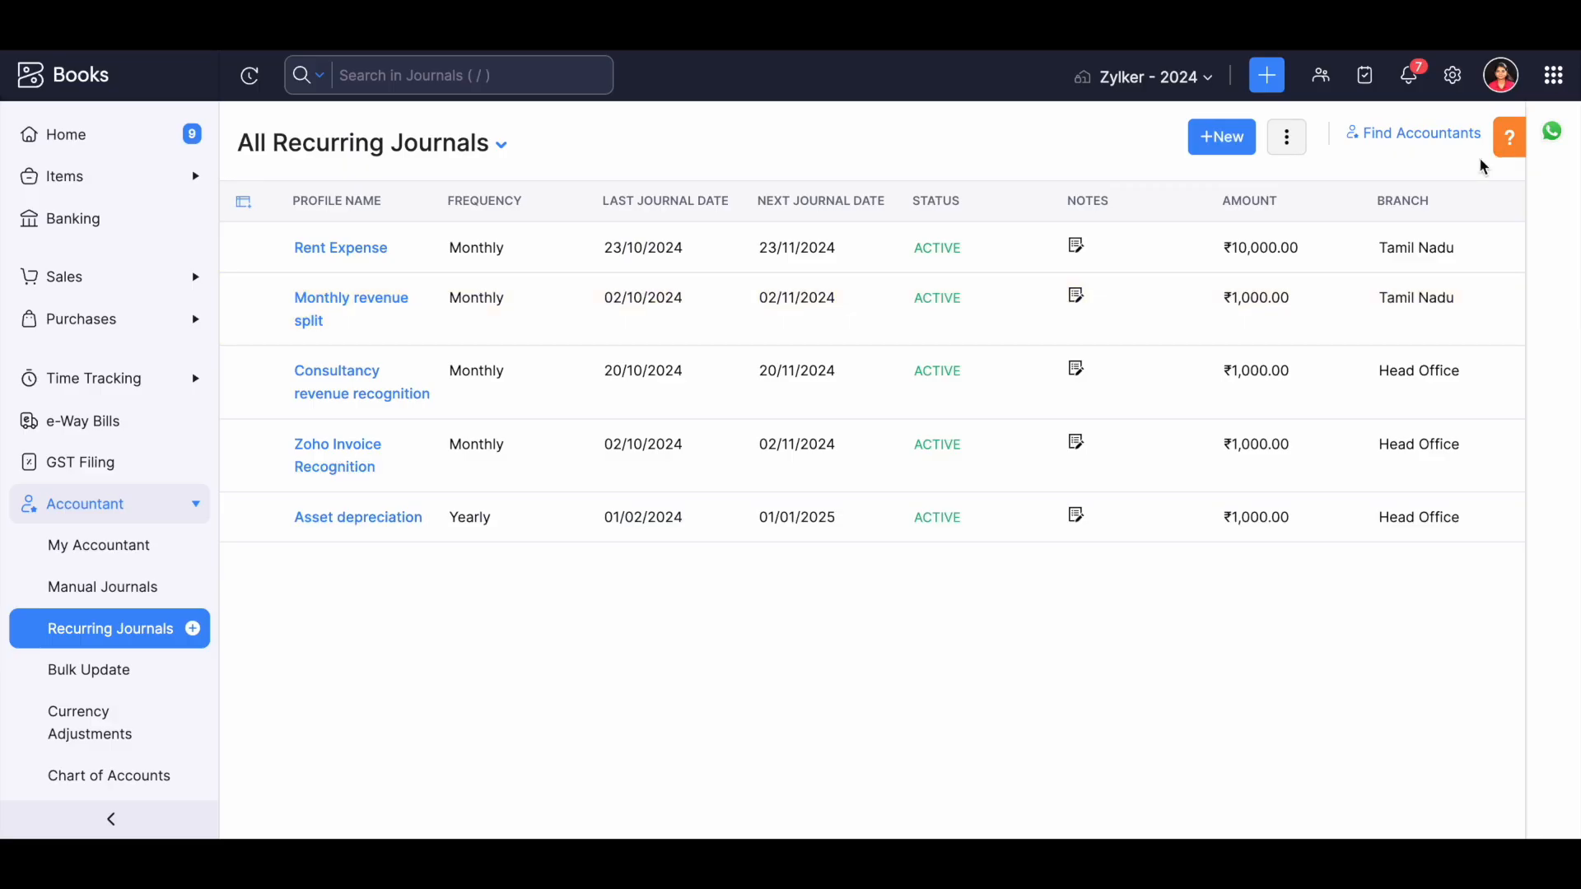
Open the budgets list and start a new budget named Budget.
{"action": "scroll", "coordinate": [161, 632], "scroll_direction": "down", "scroll_amount": 3}
{"action": "scroll", "coordinate": [161, 632], "scroll_direction": "down", "scroll_amount": 1}
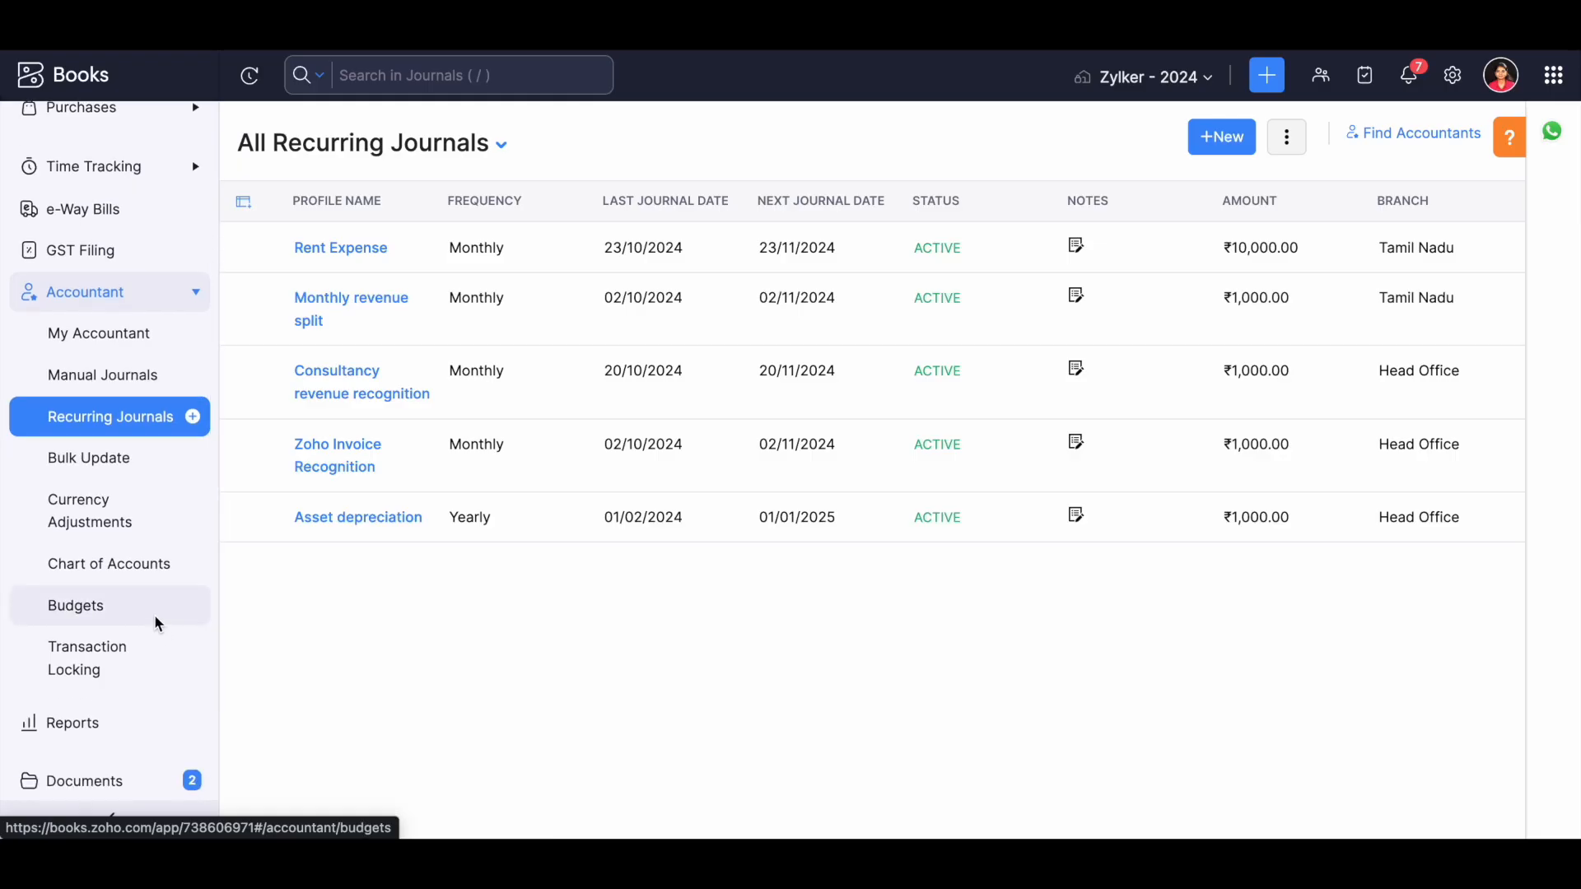
{"action": "left_click", "coordinate": [151, 609]}
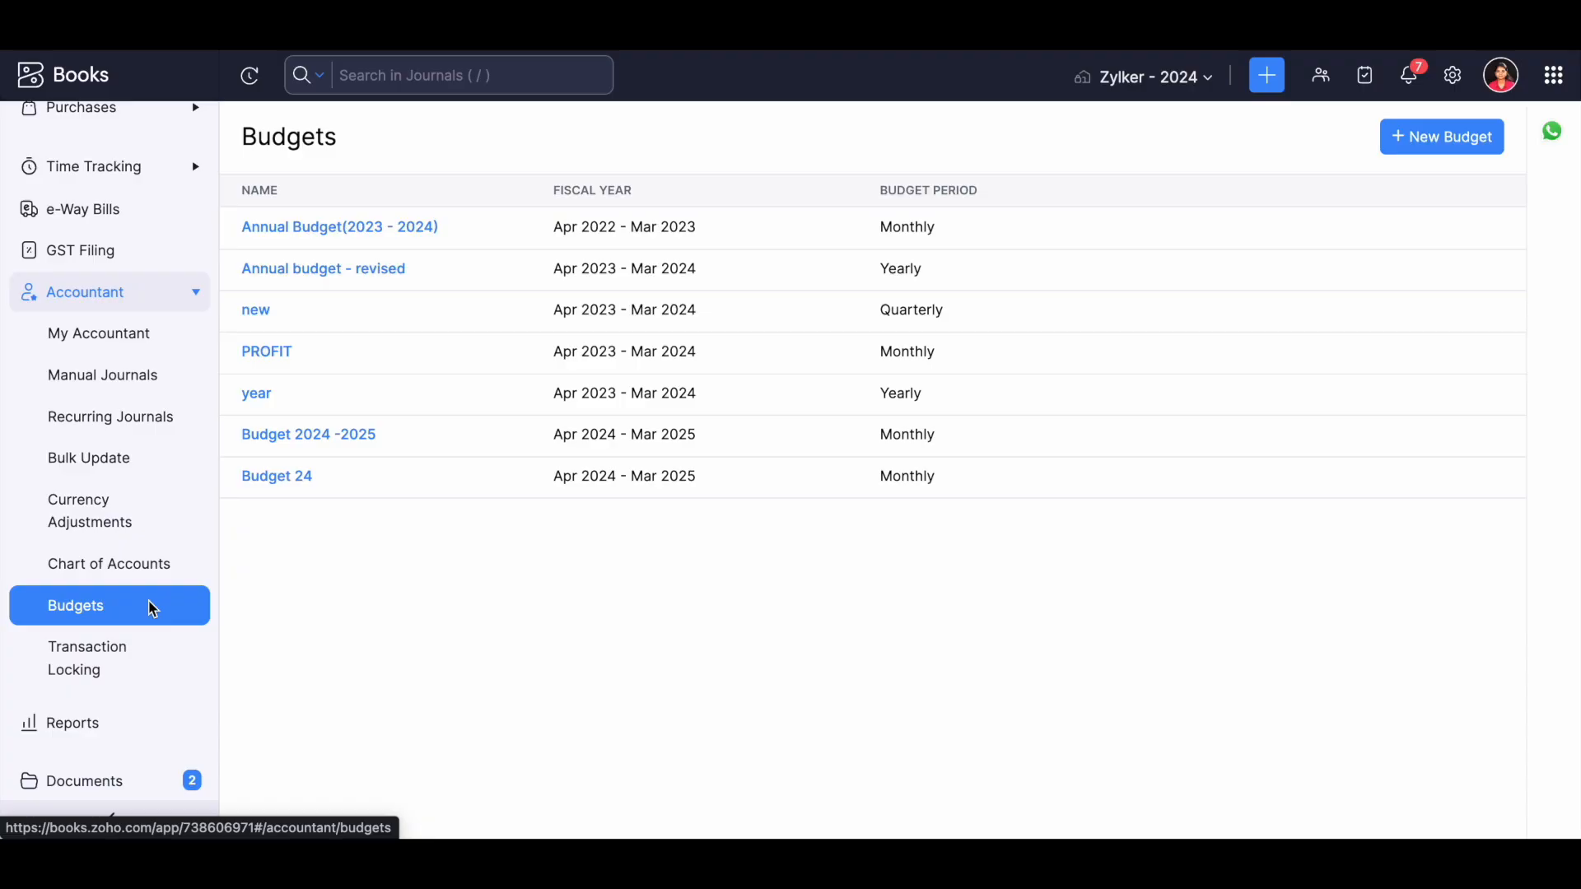
{"action": "left_click", "coordinate": [1404, 138]}
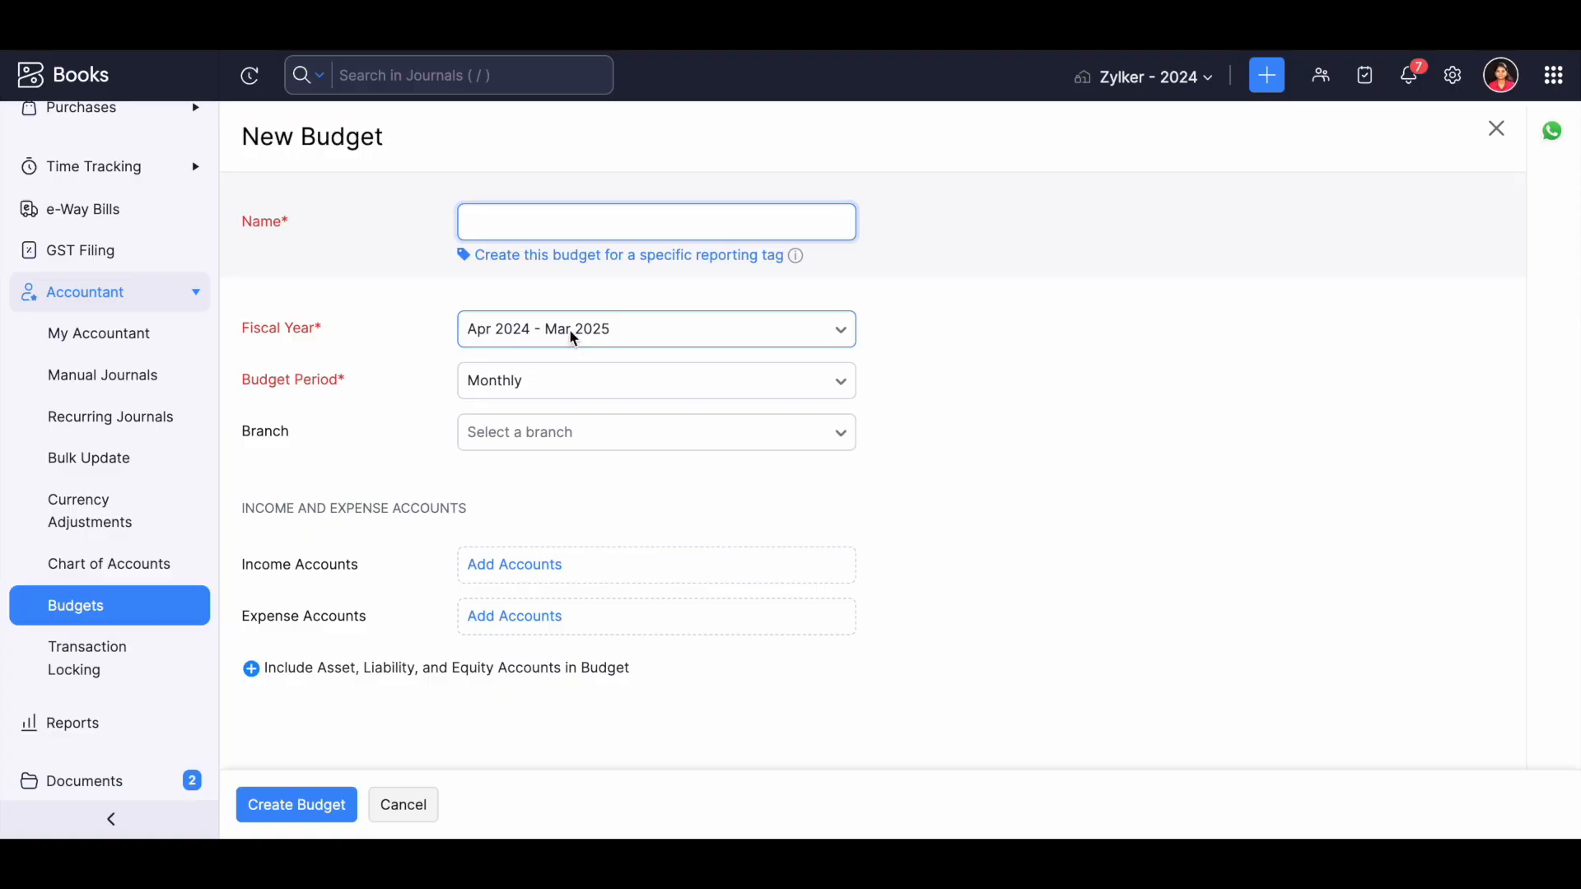
{"action": "type", "text": "Budget"}
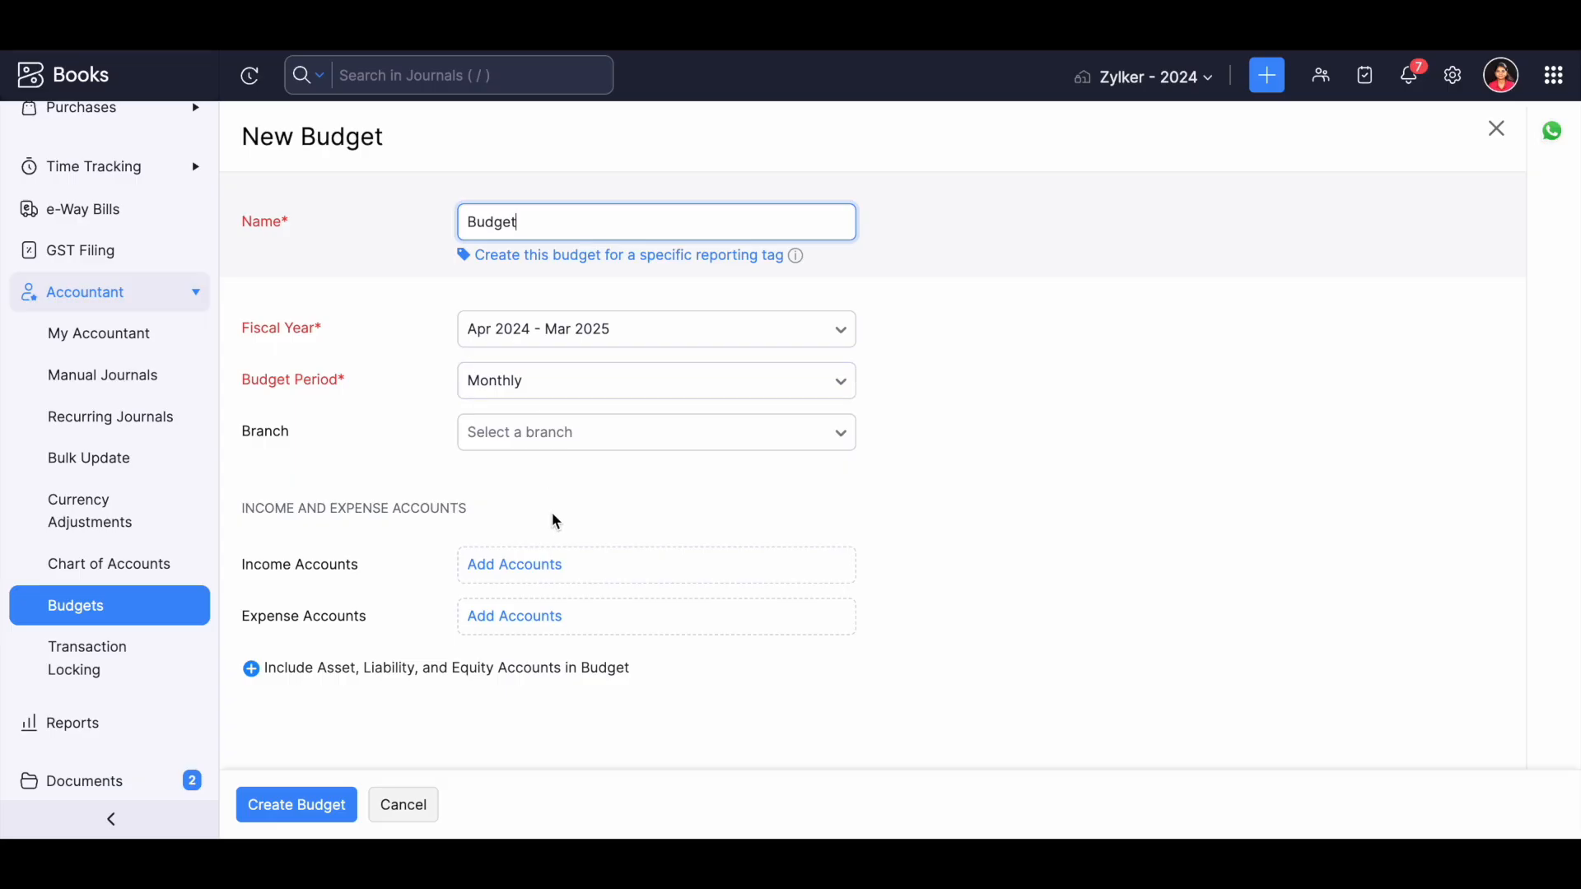
Add Discount, General Income and Gen Income as the budget's income accounts.
{"action": "left_click", "coordinate": [516, 570]}
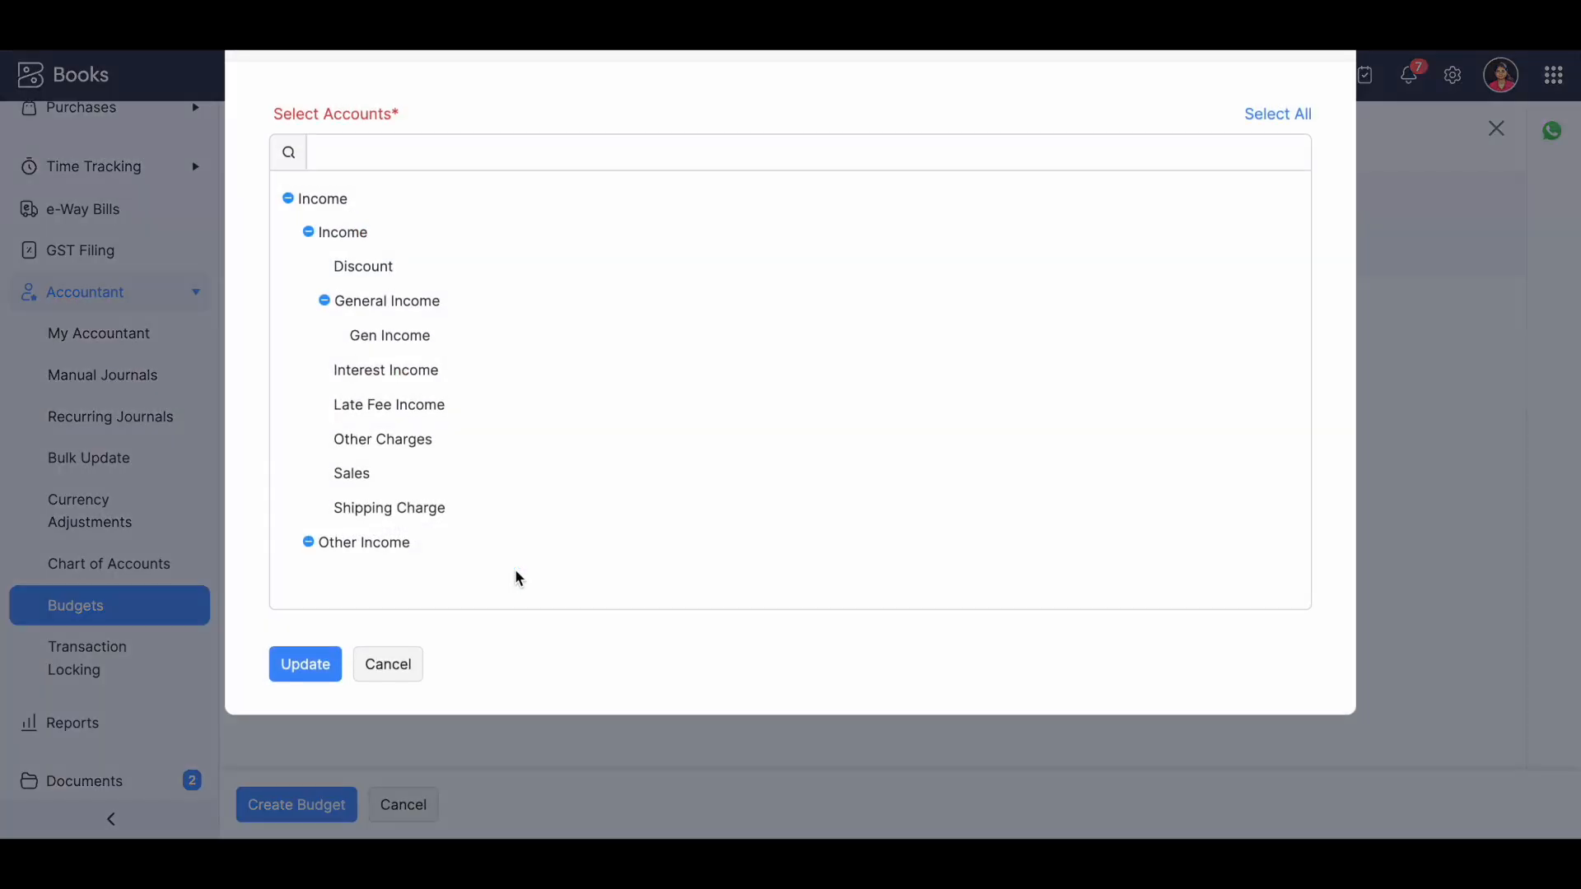
{"action": "left_click", "coordinate": [492, 267]}
{"action": "left_click", "coordinate": [486, 297]}
{"action": "left_click", "coordinate": [479, 332]}
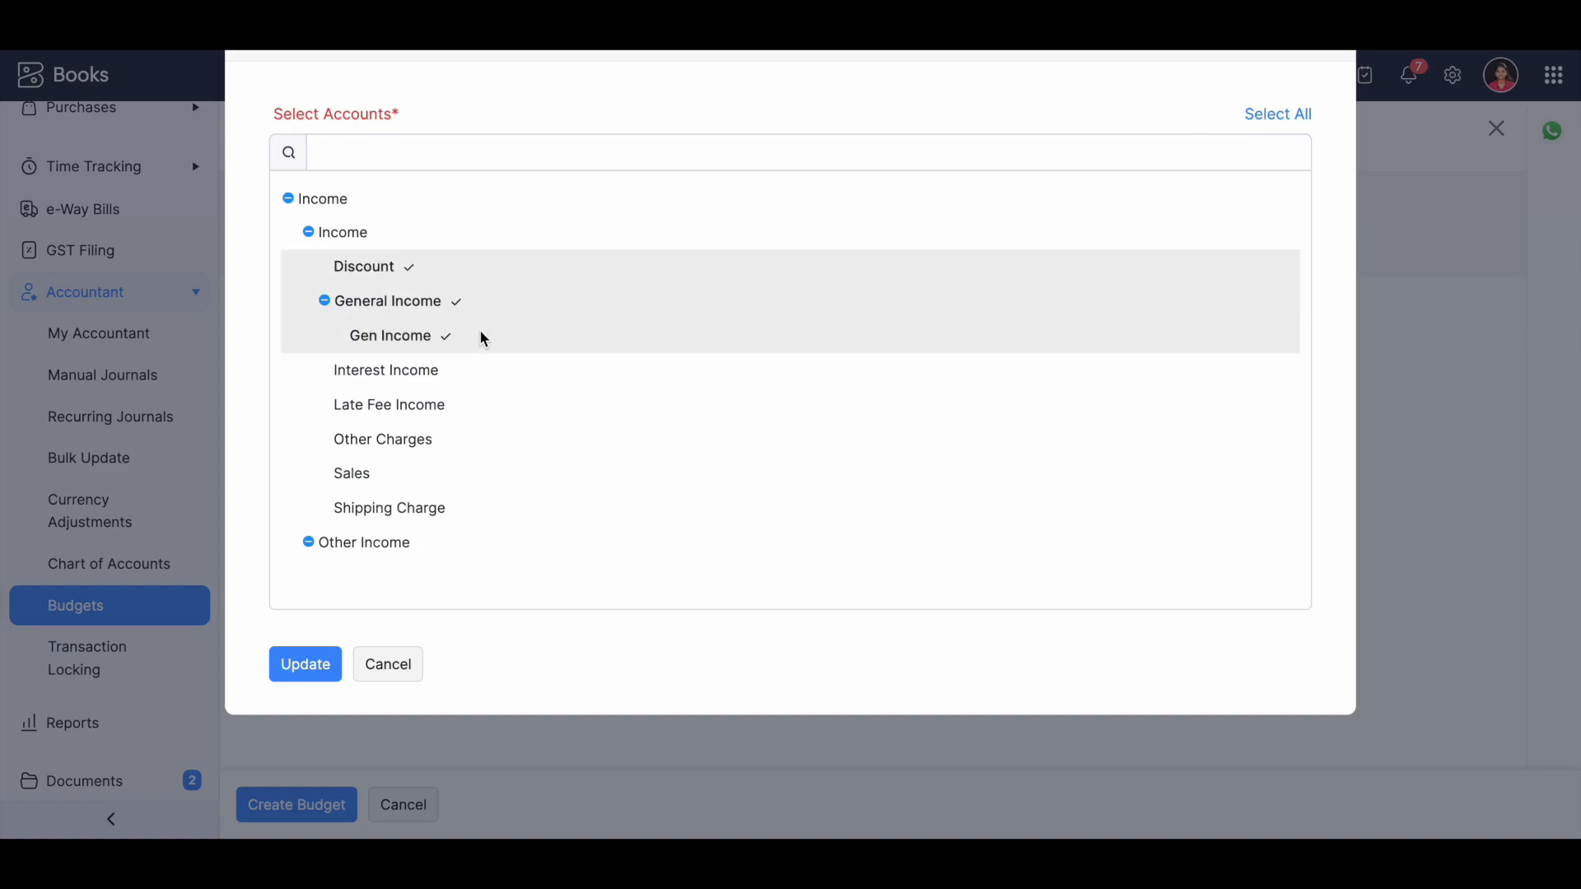
{"action": "left_click", "coordinate": [334, 674]}
Add all available expense accounts to the budget.
{"action": "left_click", "coordinate": [543, 677]}
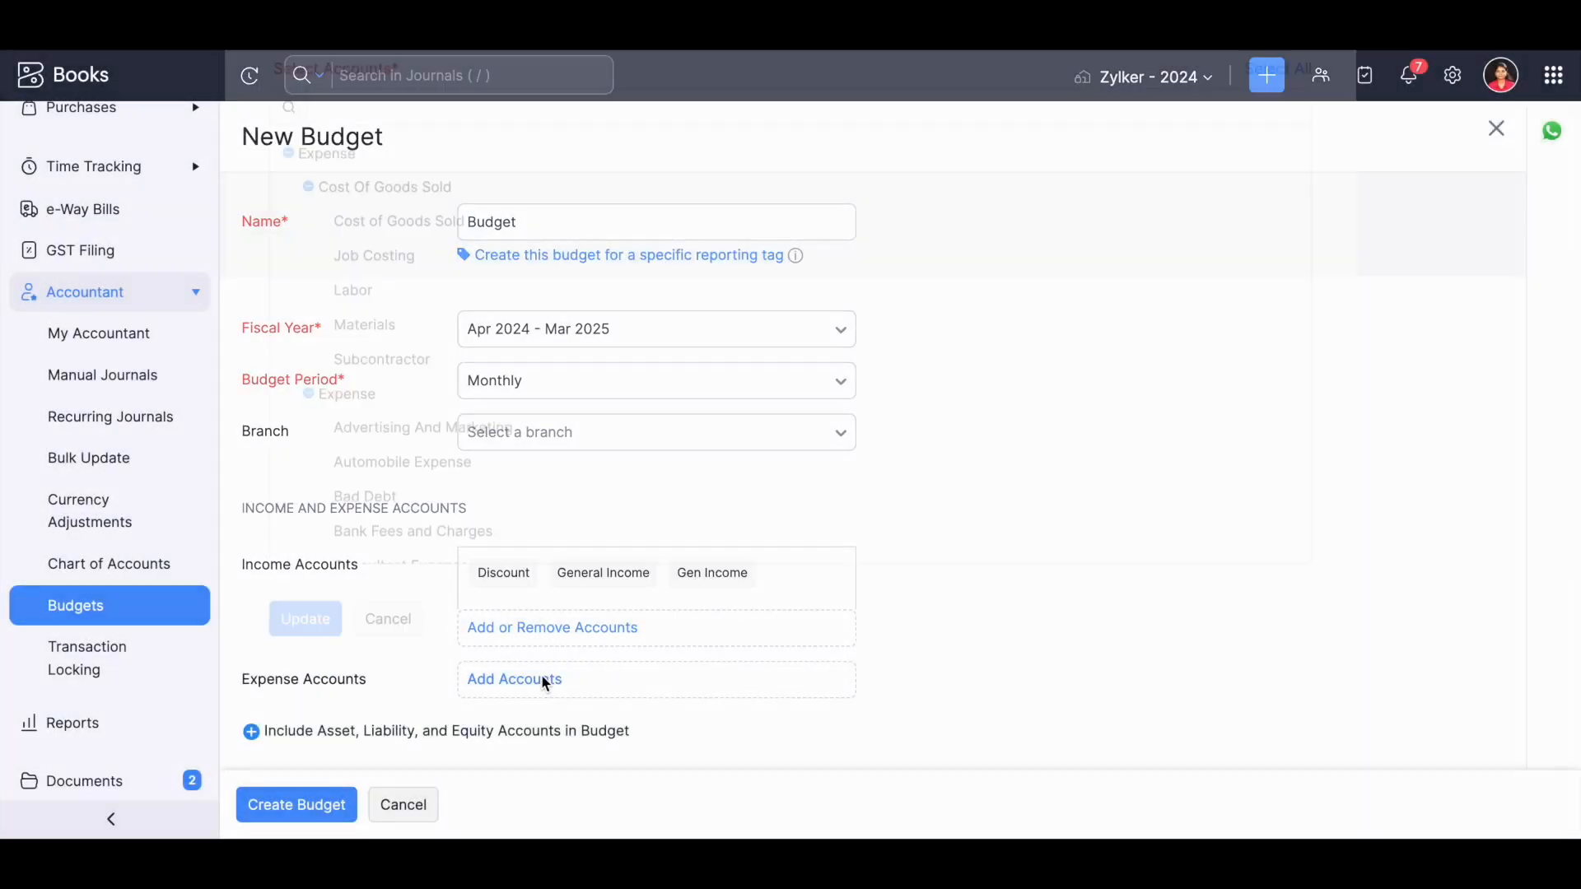
{"action": "left_click", "coordinate": [1280, 117]}
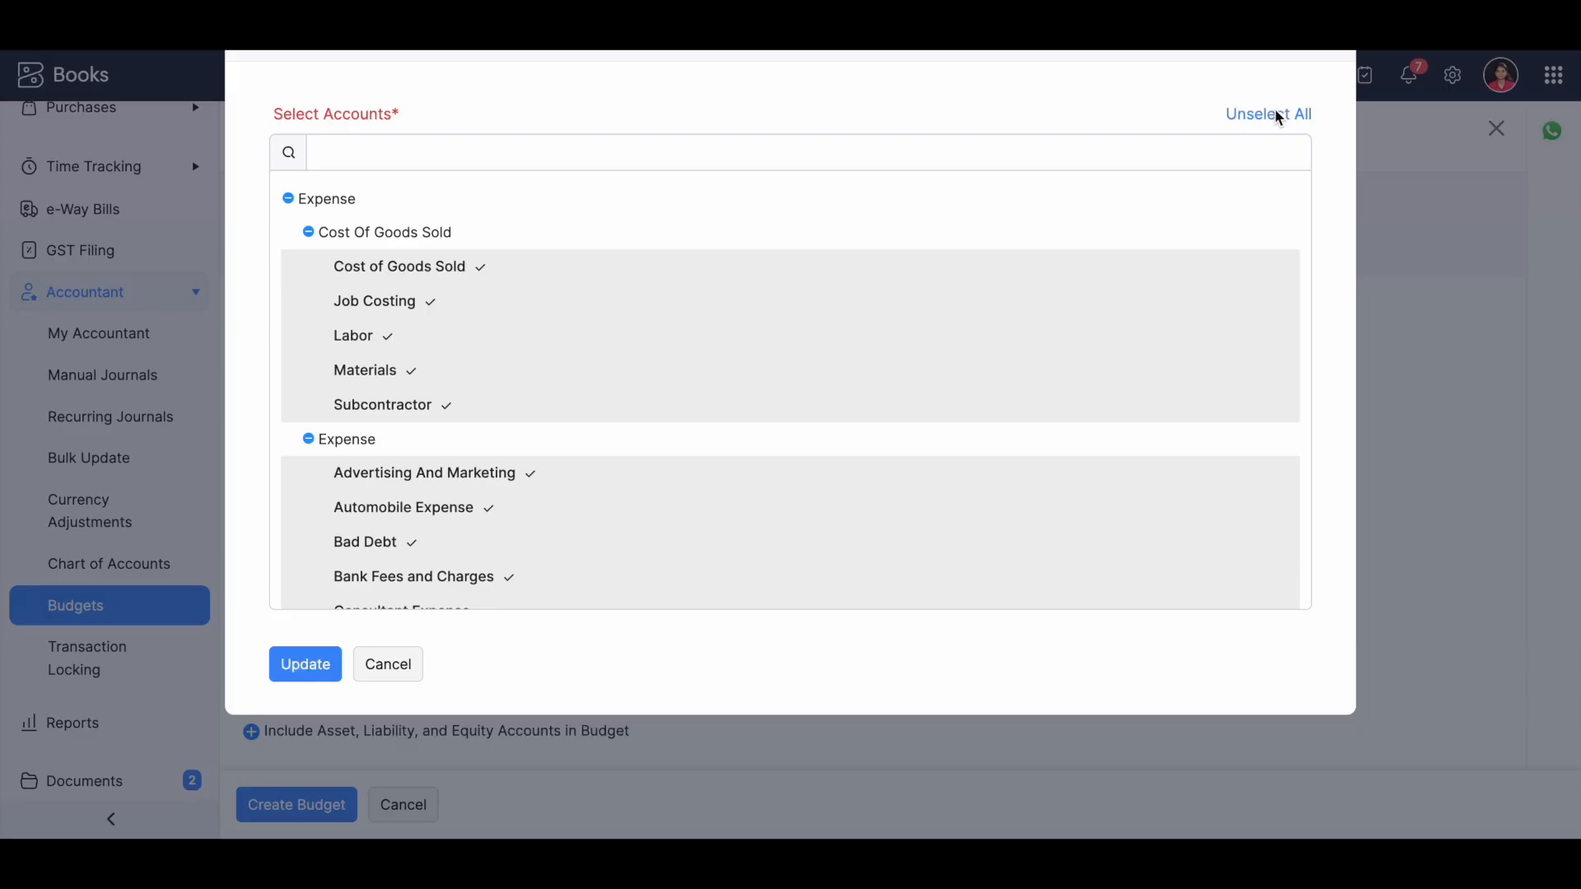
{"action": "left_click", "coordinate": [302, 672]}
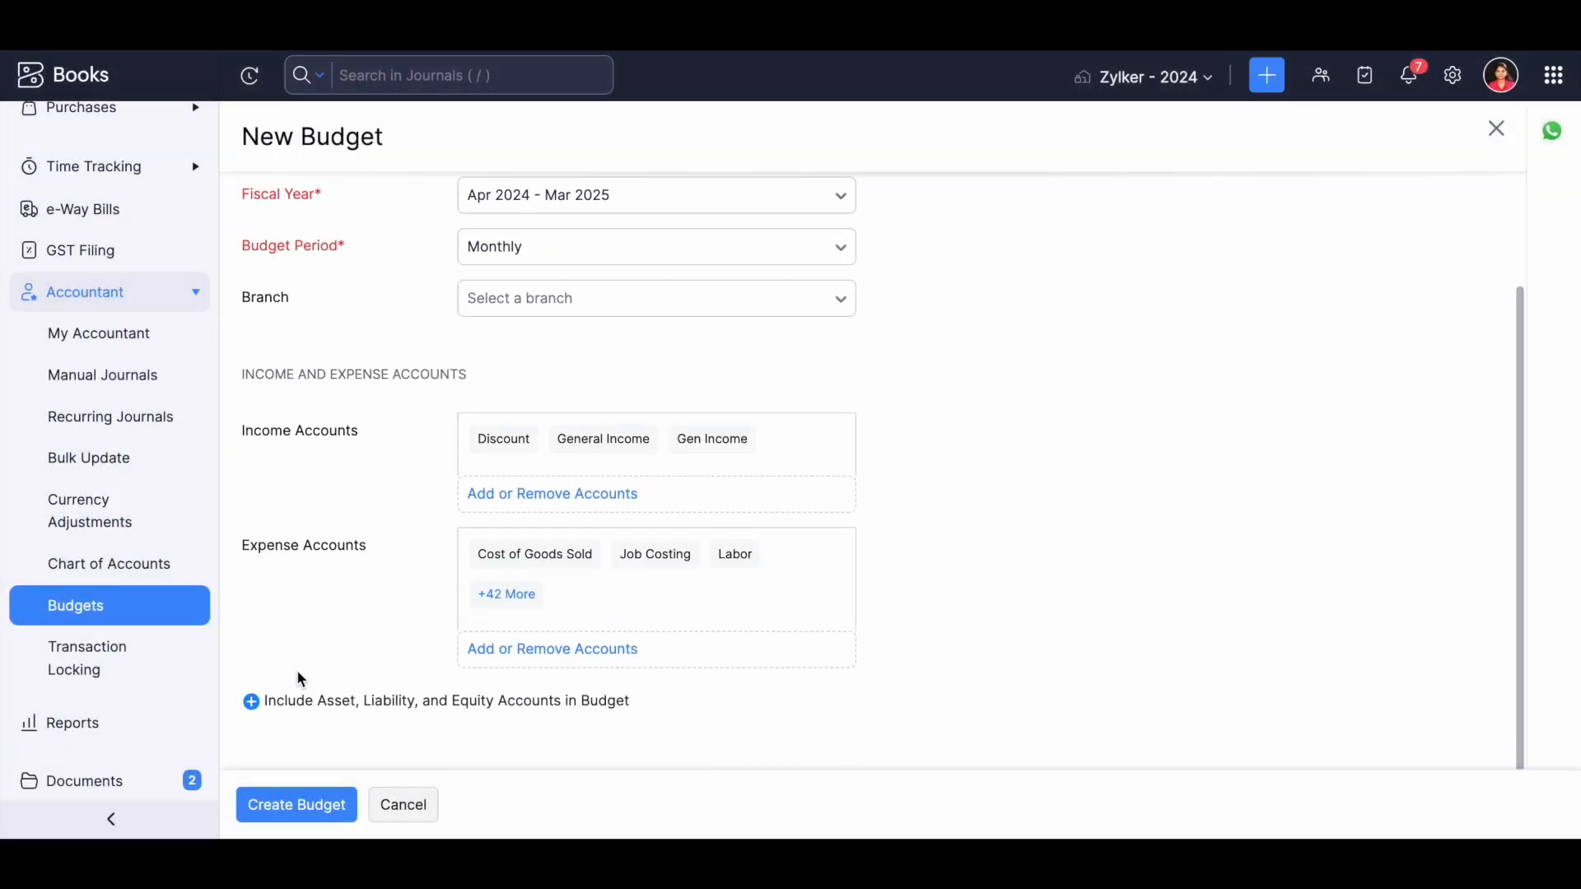
Include asset, liability and equity accounts, add HDFC E-Commeerce as an asset account, and create the budget.
{"action": "left_click", "coordinate": [314, 702]}
{"action": "scroll", "coordinate": [315, 701], "scroll_direction": "down", "scroll_amount": 2}
{"action": "left_click", "coordinate": [519, 570]}
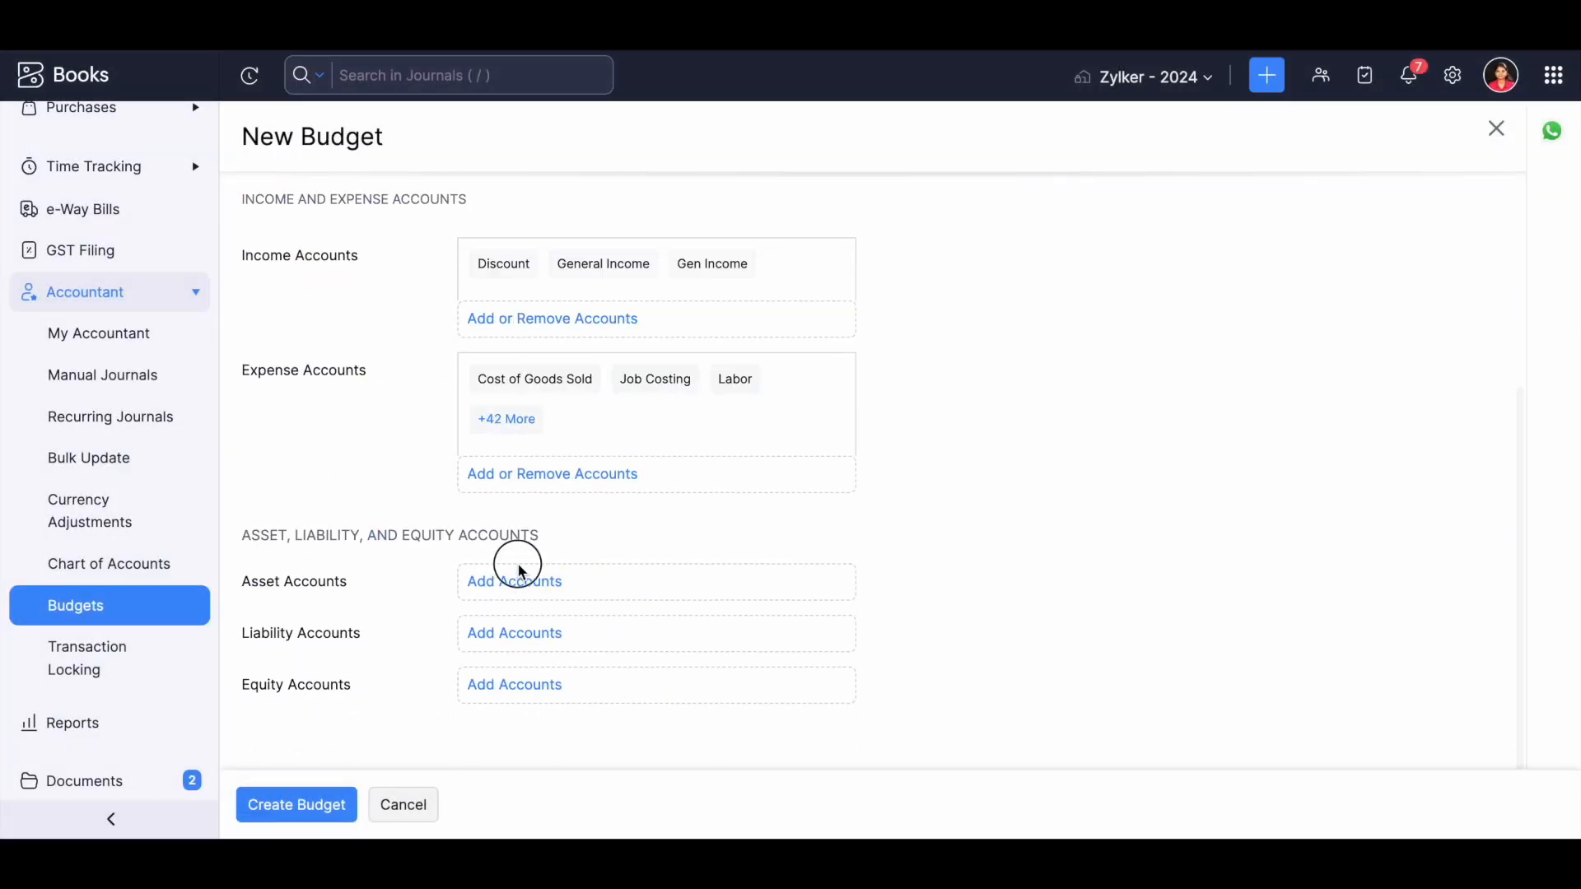
{"action": "left_click", "coordinate": [417, 441]}
{"action": "left_click", "coordinate": [309, 663]}
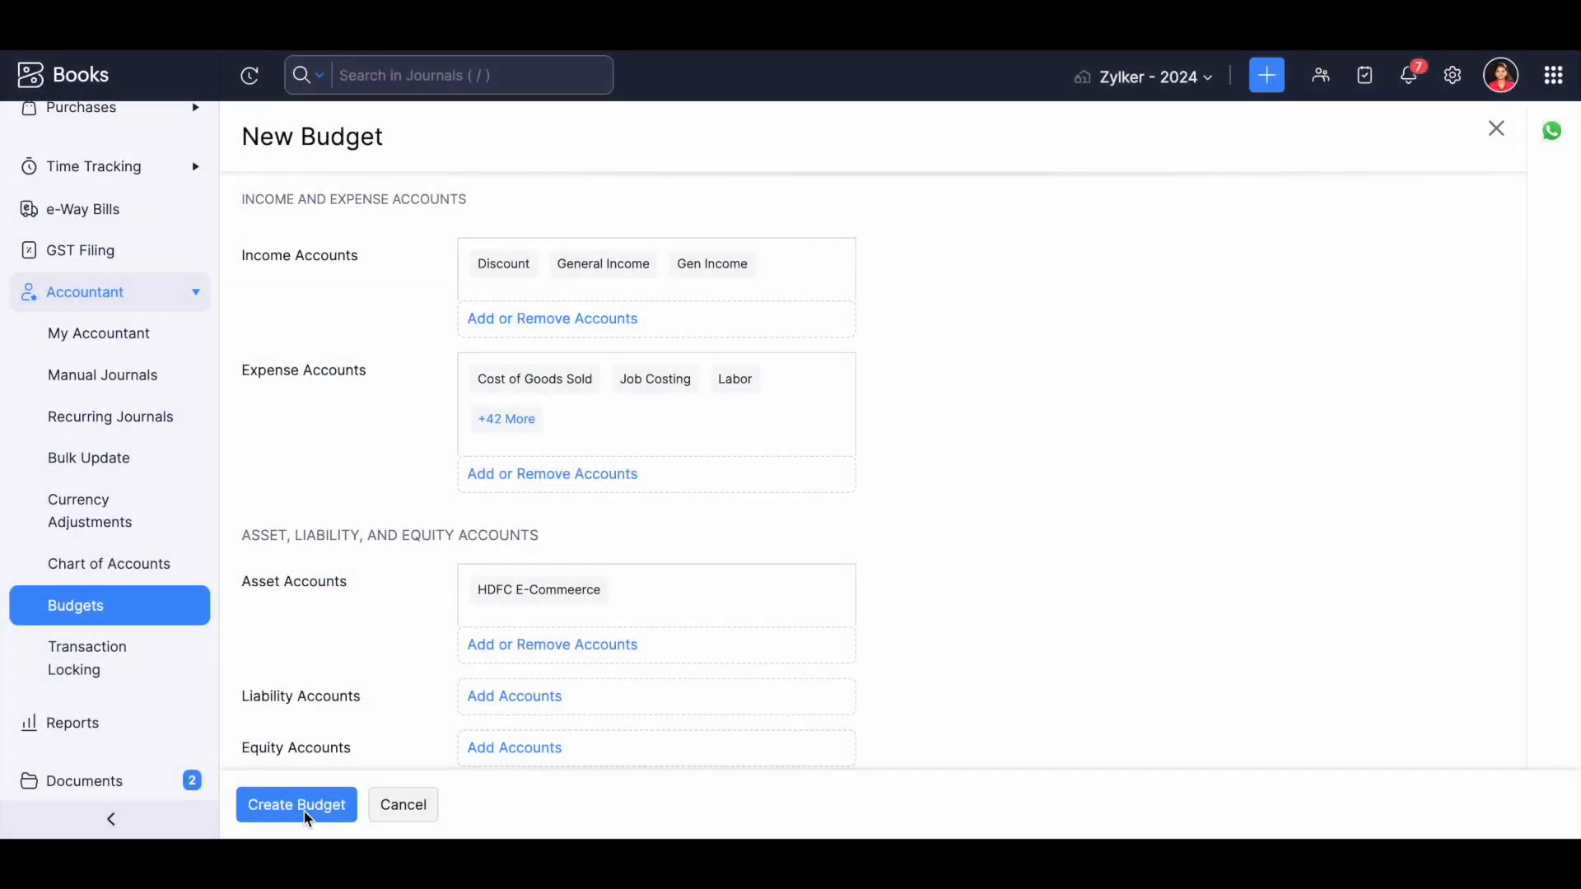
{"action": "left_click", "coordinate": [294, 812]}
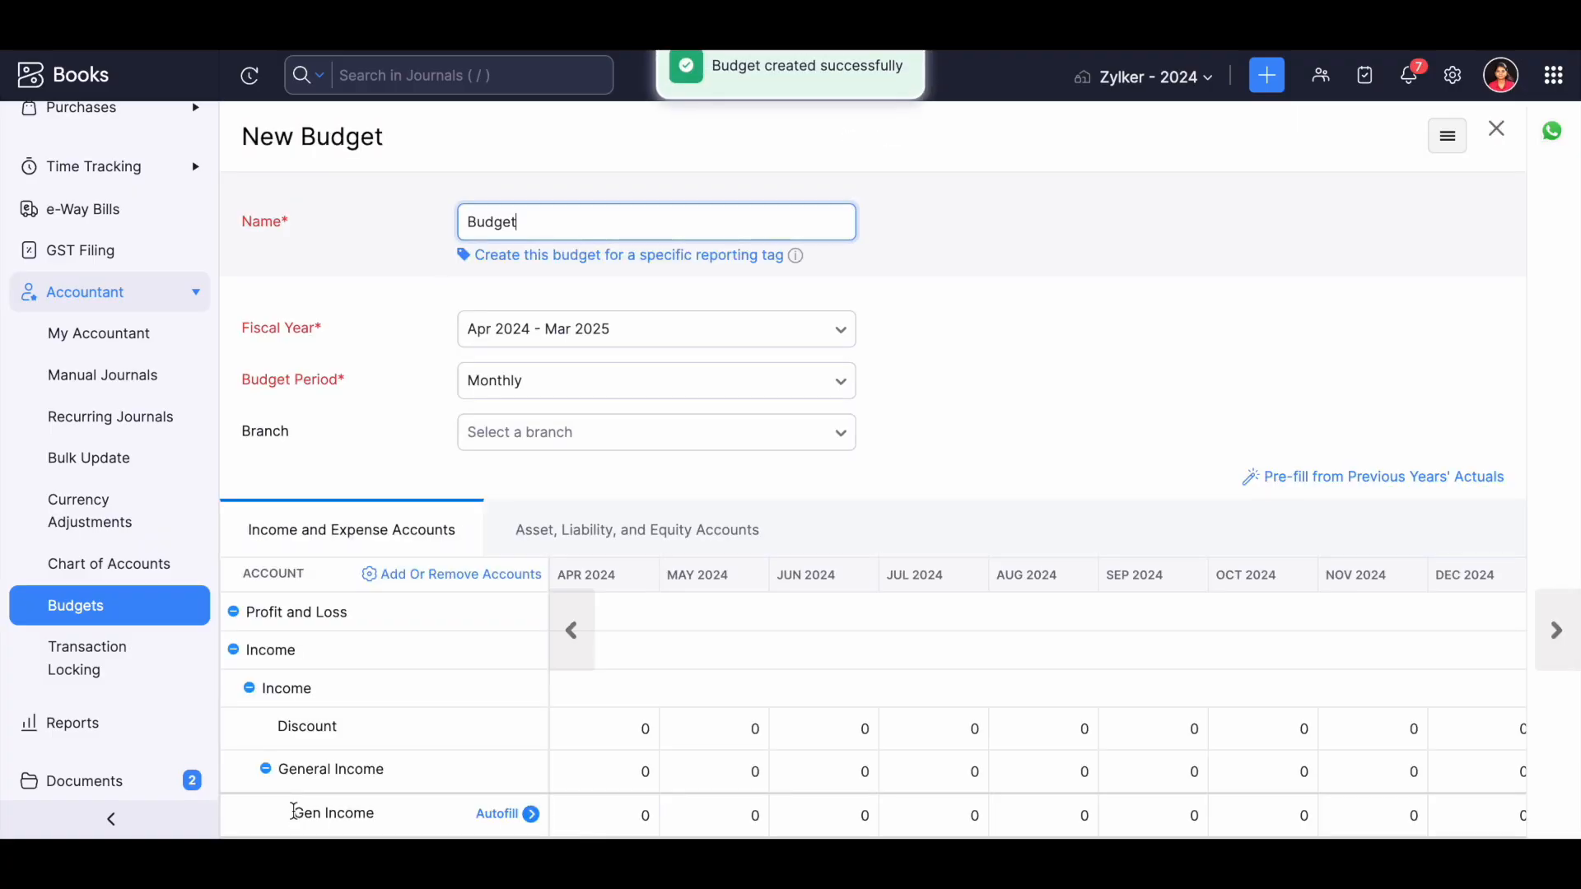
Review the budget's monthly grid of income and expense accounts and the Pre-fill from Previous Years' Actuals option.
{"action": "scroll", "coordinate": [692, 342], "scroll_direction": "down", "scroll_amount": 3}
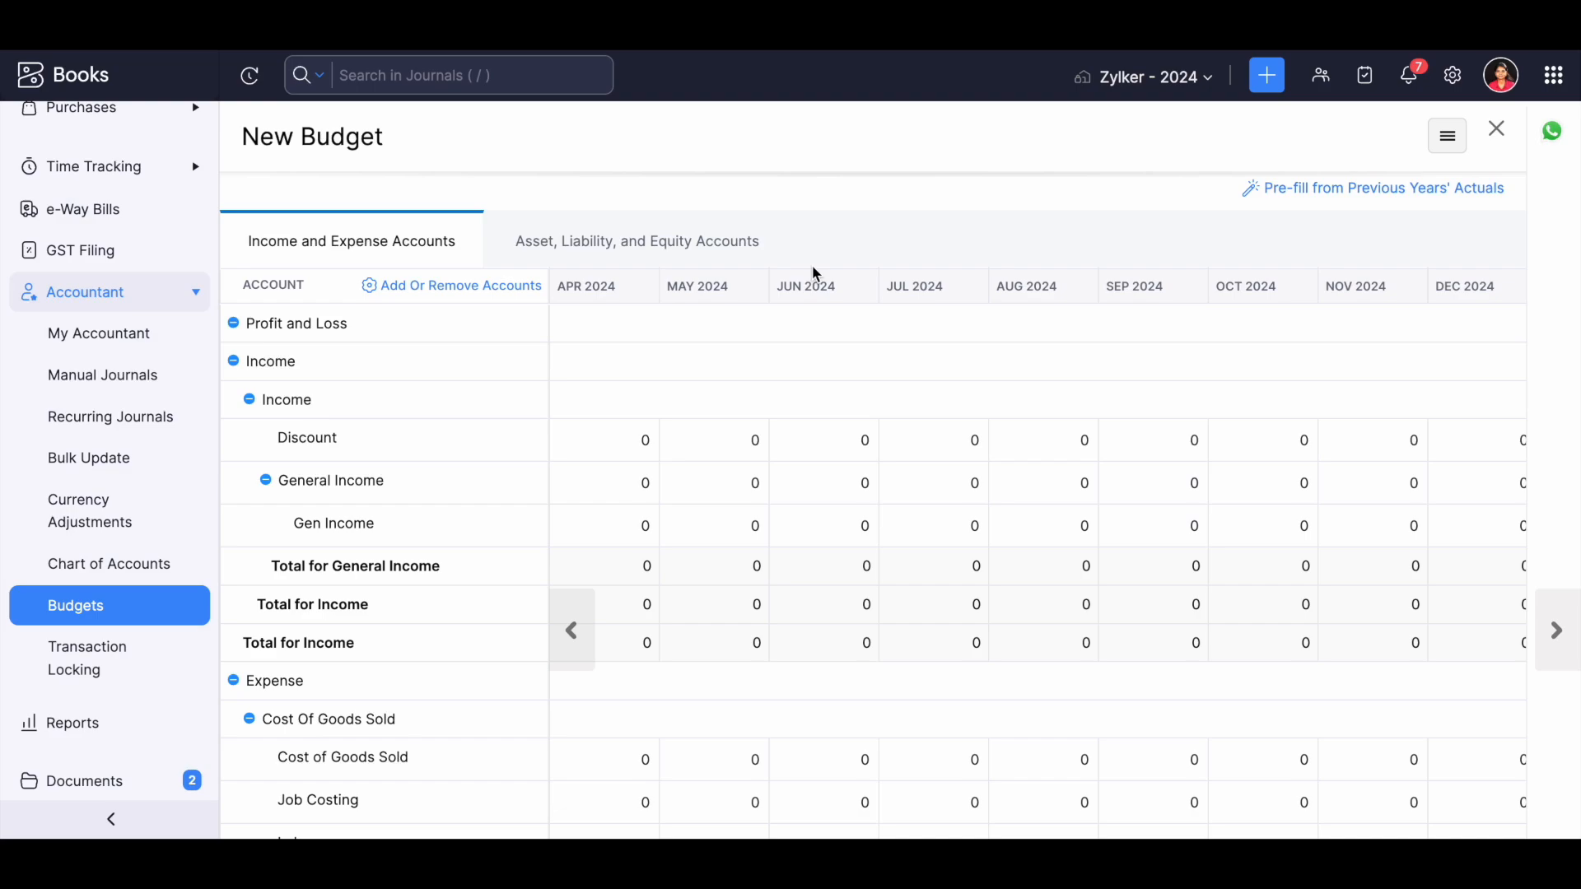
{"action": "left_click", "coordinate": [629, 442]}
{"action": "left_click_drag", "start_coordinate": [1262, 188], "coordinate": [1510, 208]}
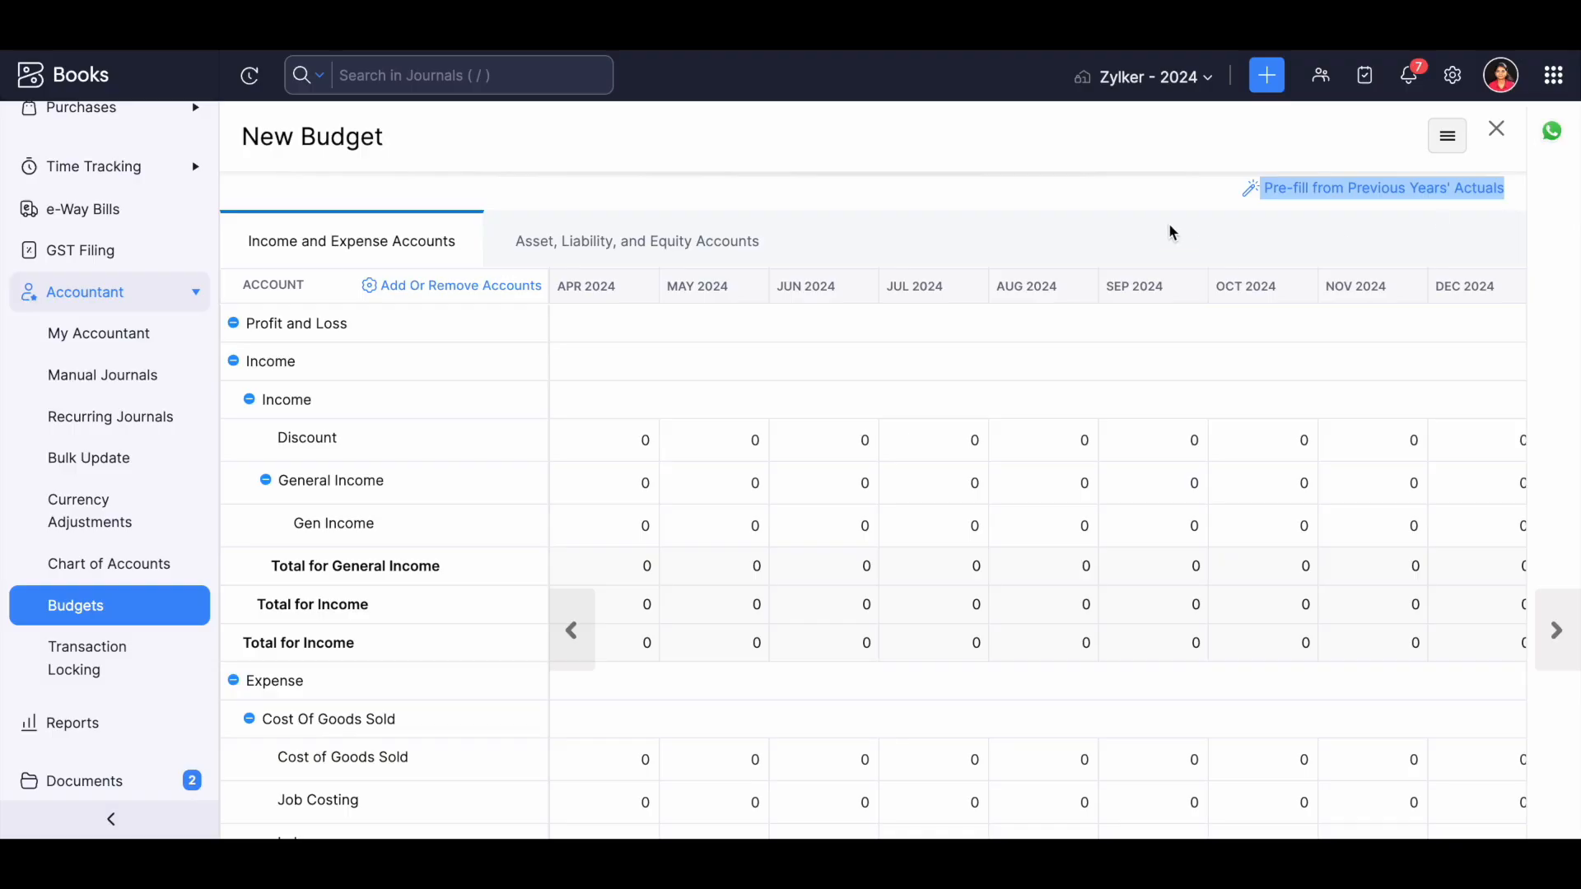
{"action": "left_click", "coordinate": [1138, 208]}
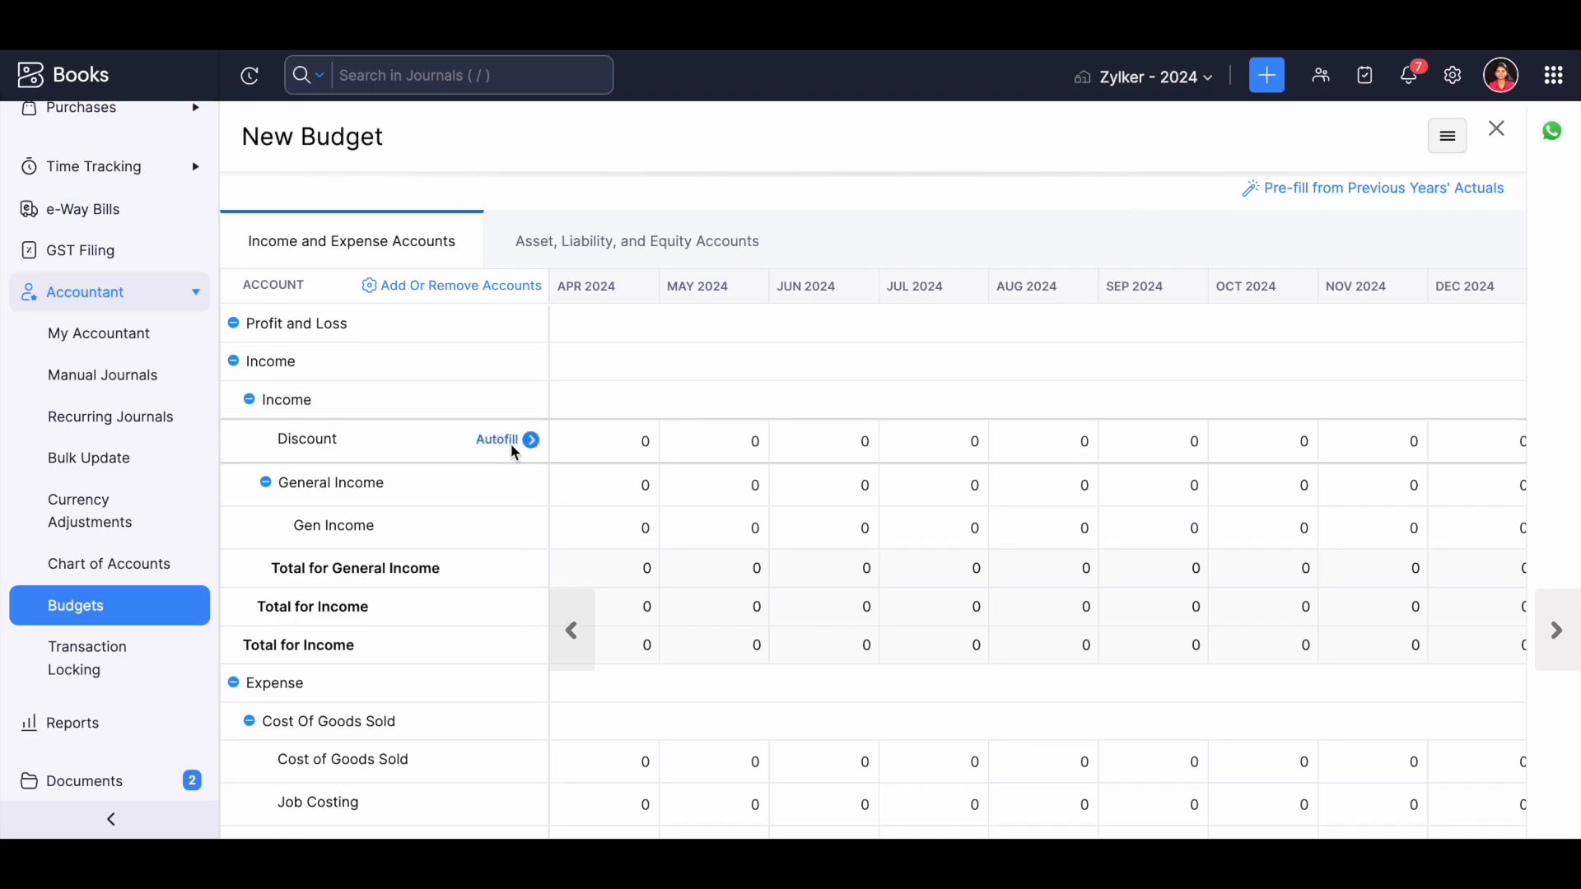
Preview autofilling the Discount account with a fixed amount of 5000 for each period.
{"action": "left_click", "coordinate": [511, 440]}
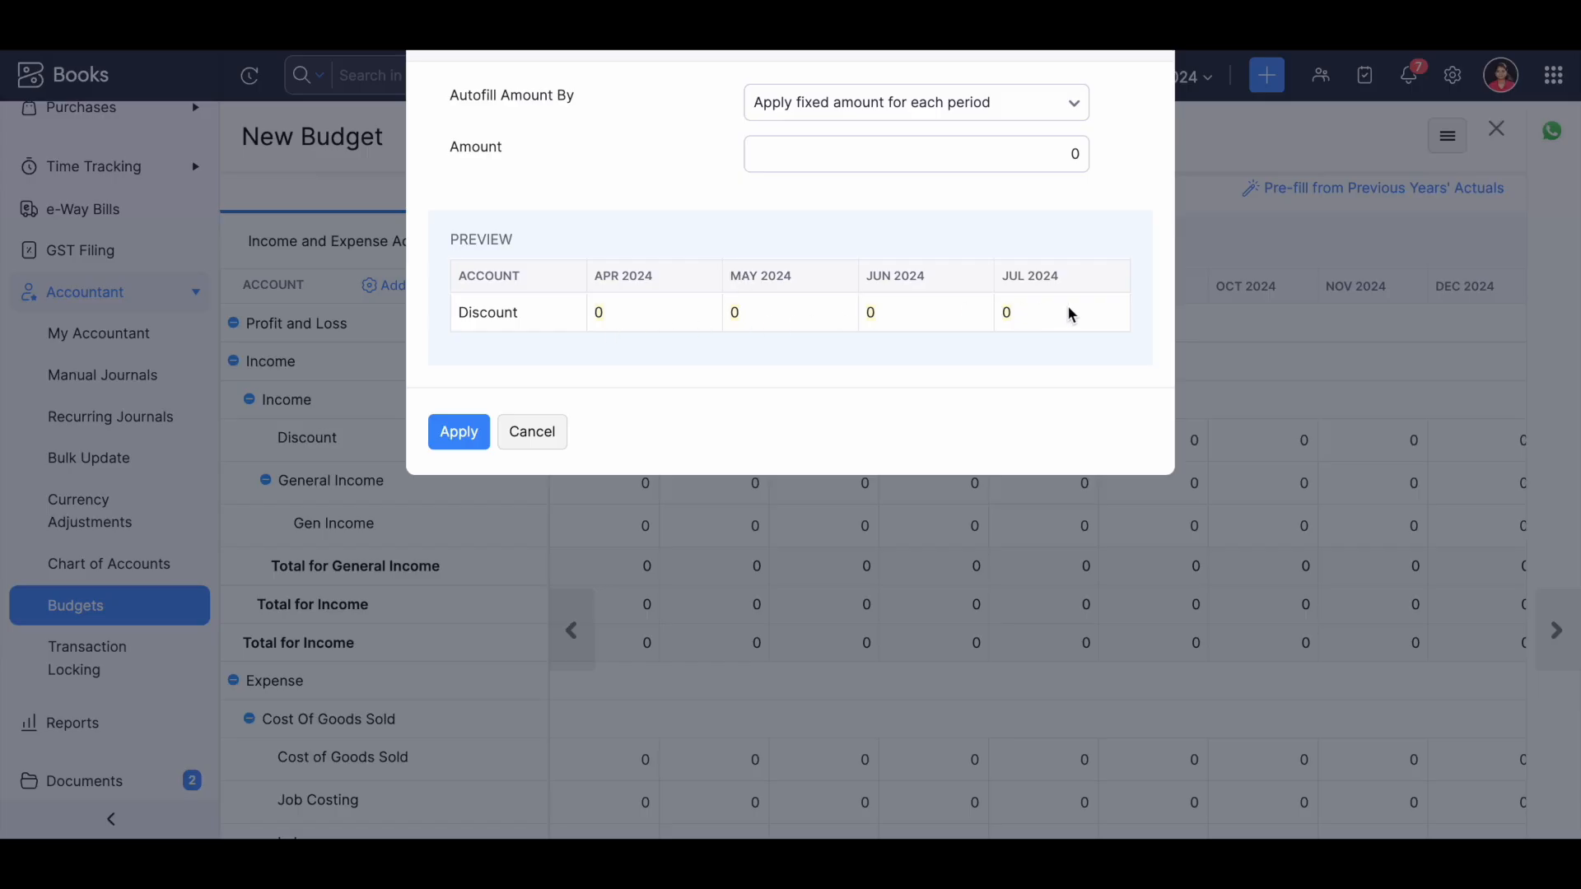
{"action": "left_click", "coordinate": [1029, 161]}
{"action": "type", "text": "5000"}
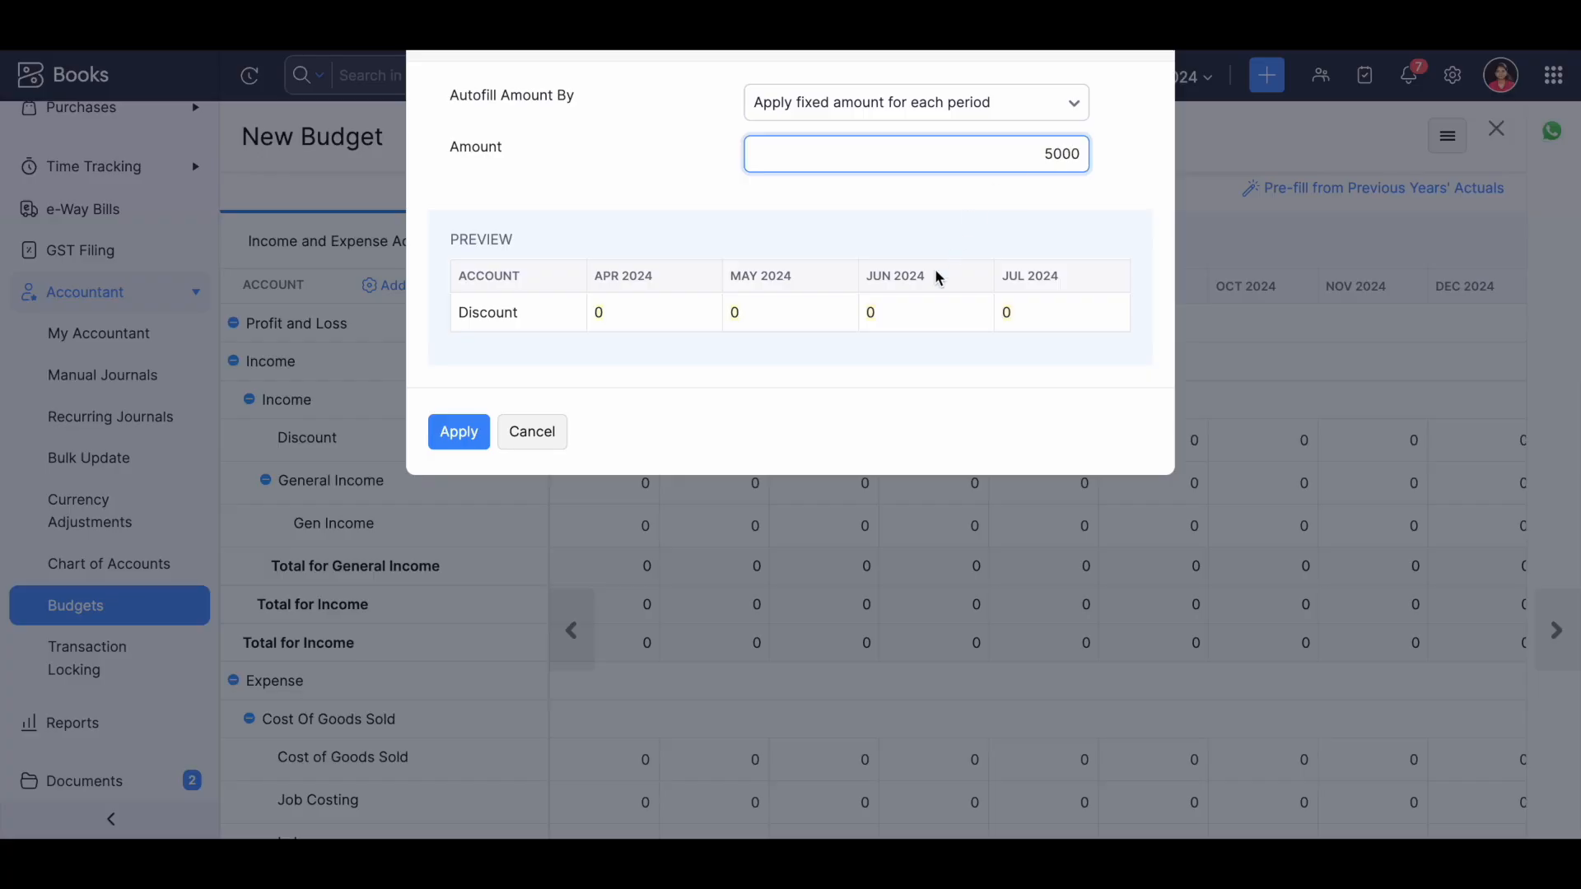
{"action": "left_click", "coordinate": [794, 417]}
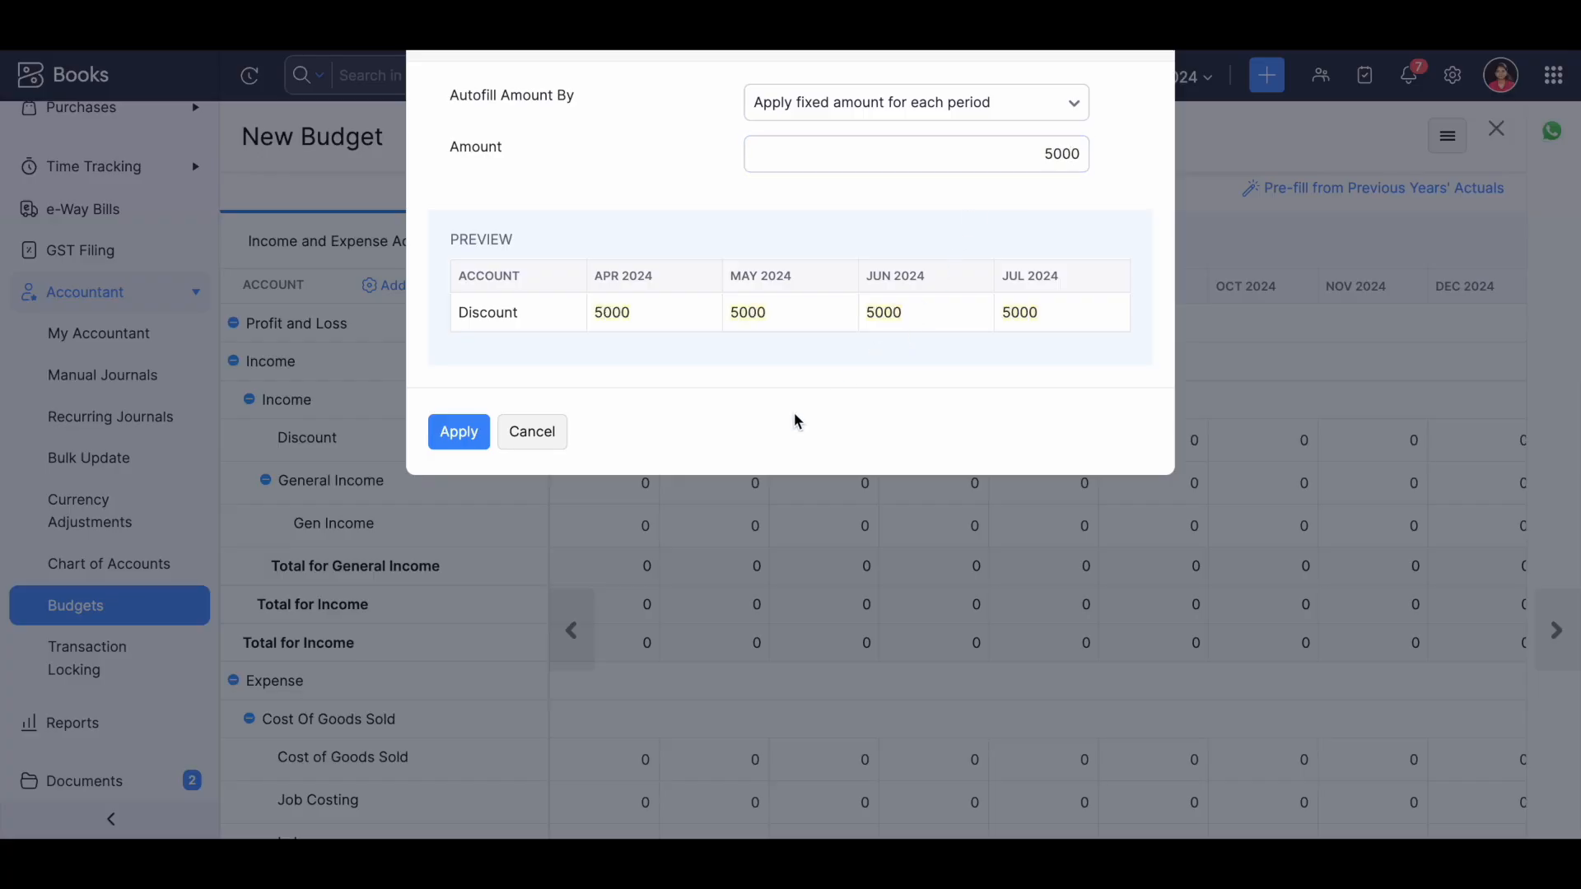
{"action": "left_click", "coordinate": [924, 101]}
{"action": "left_click", "coordinate": [898, 198]}
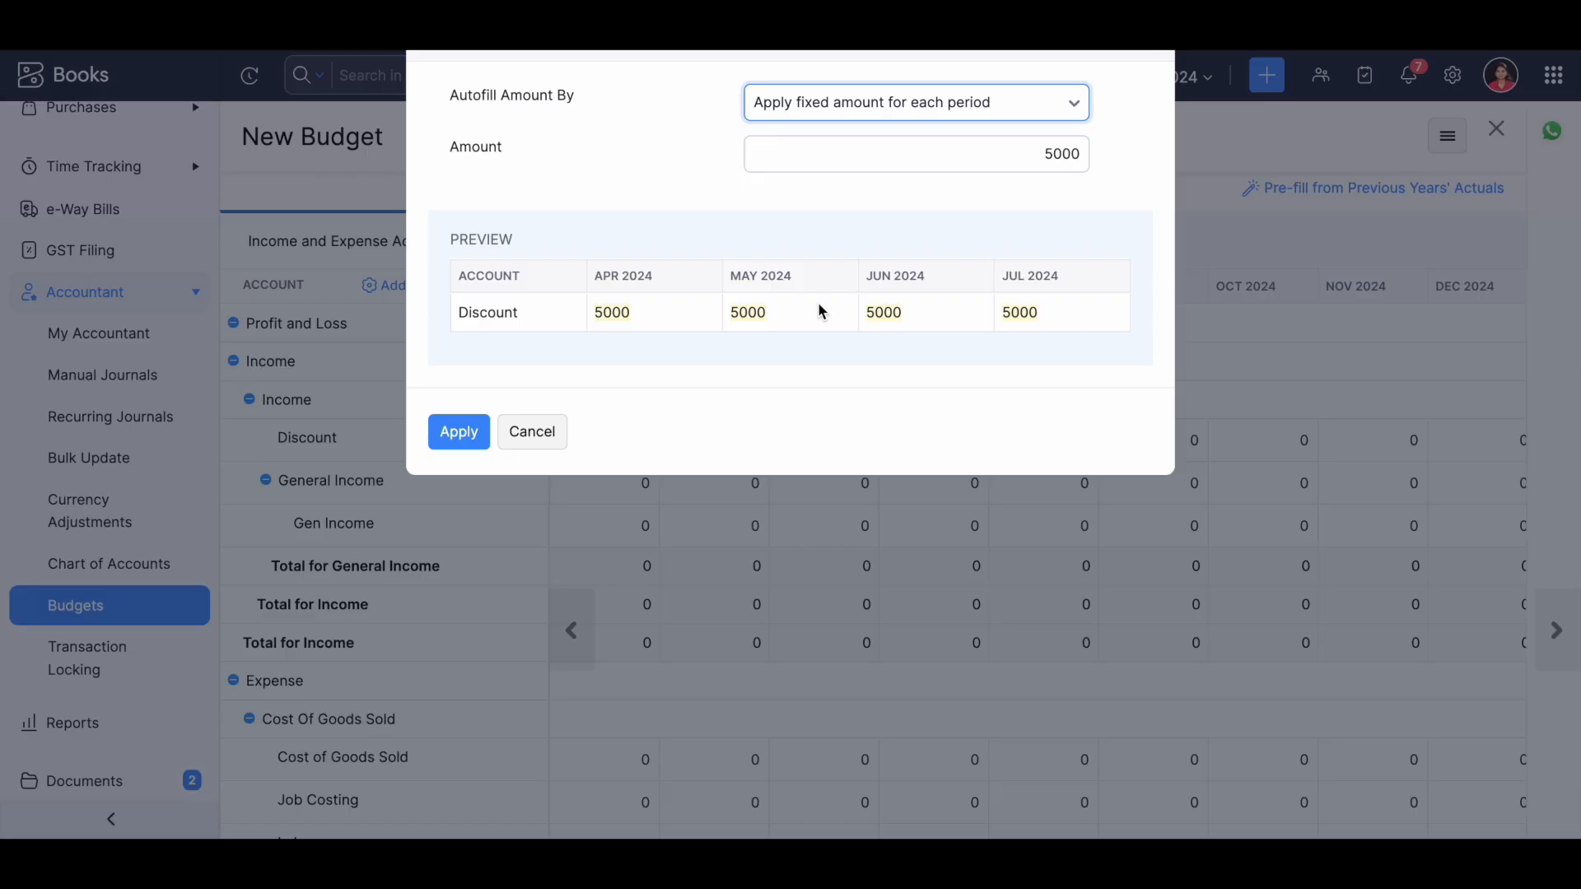
Preview the Discount autofill by Adjustment Amount with a first period's amount of 5000, and examine the monthly amounts.
{"action": "left_click", "coordinate": [888, 105]}
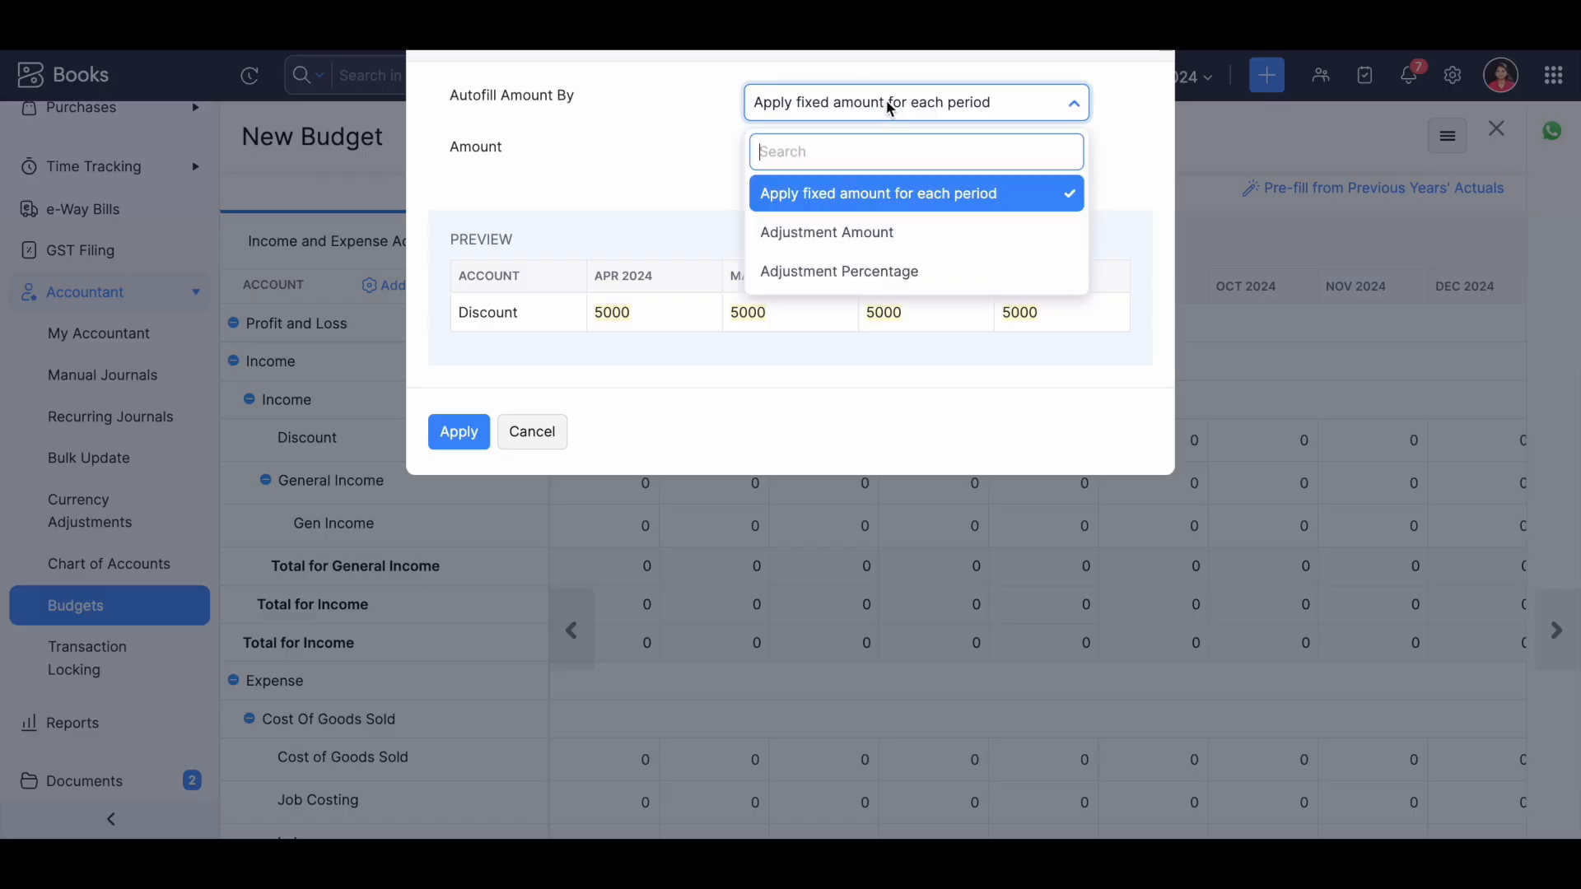
{"action": "left_click", "coordinate": [872, 234]}
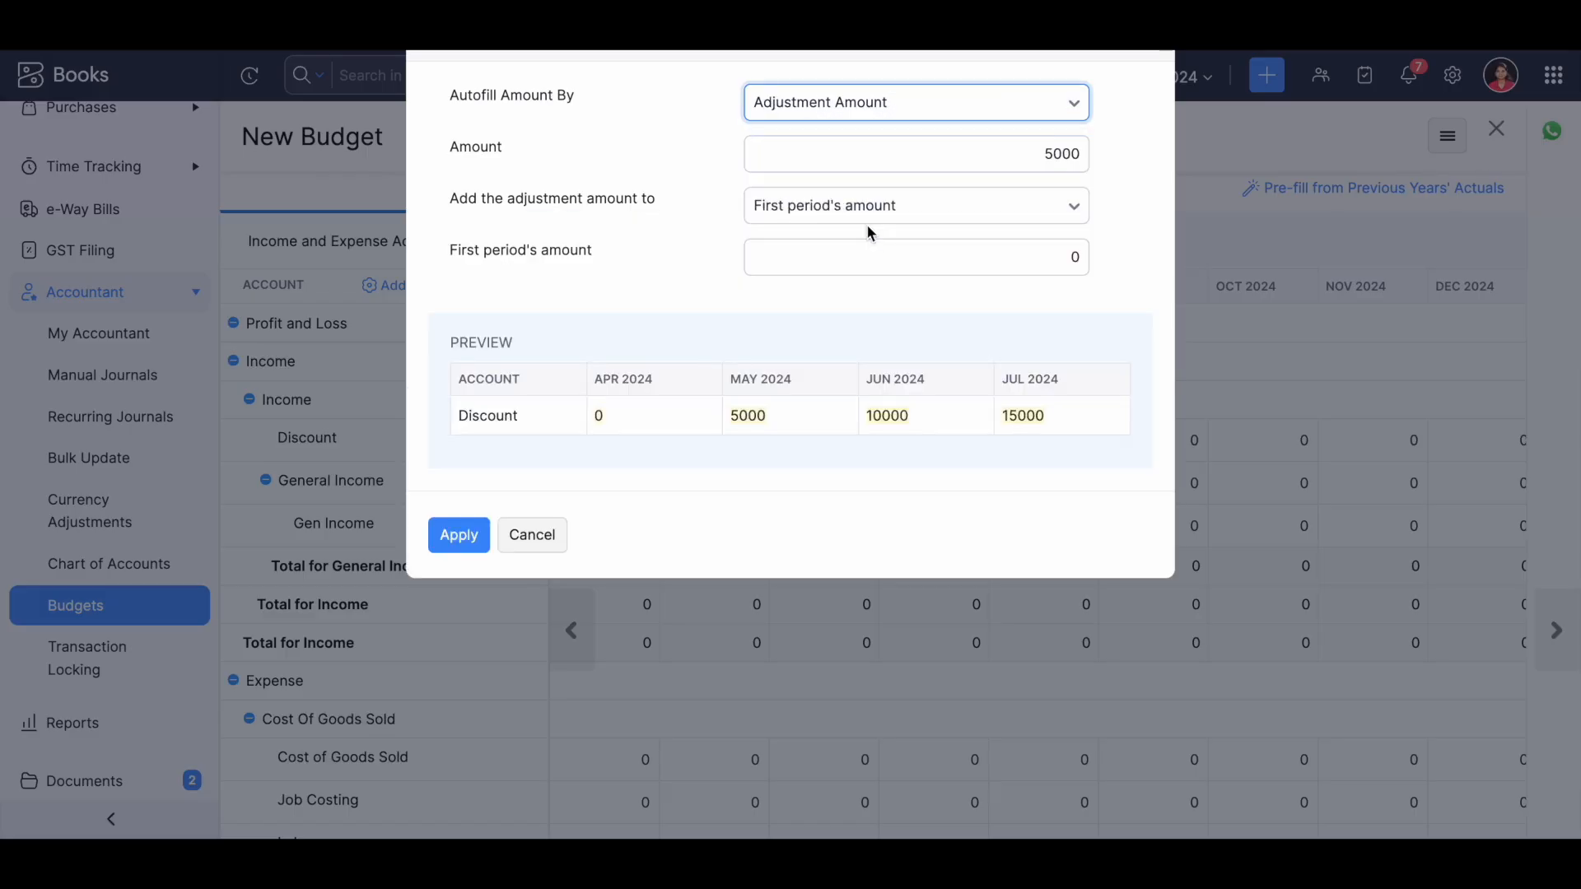
{"action": "left_click", "coordinate": [1028, 268]}
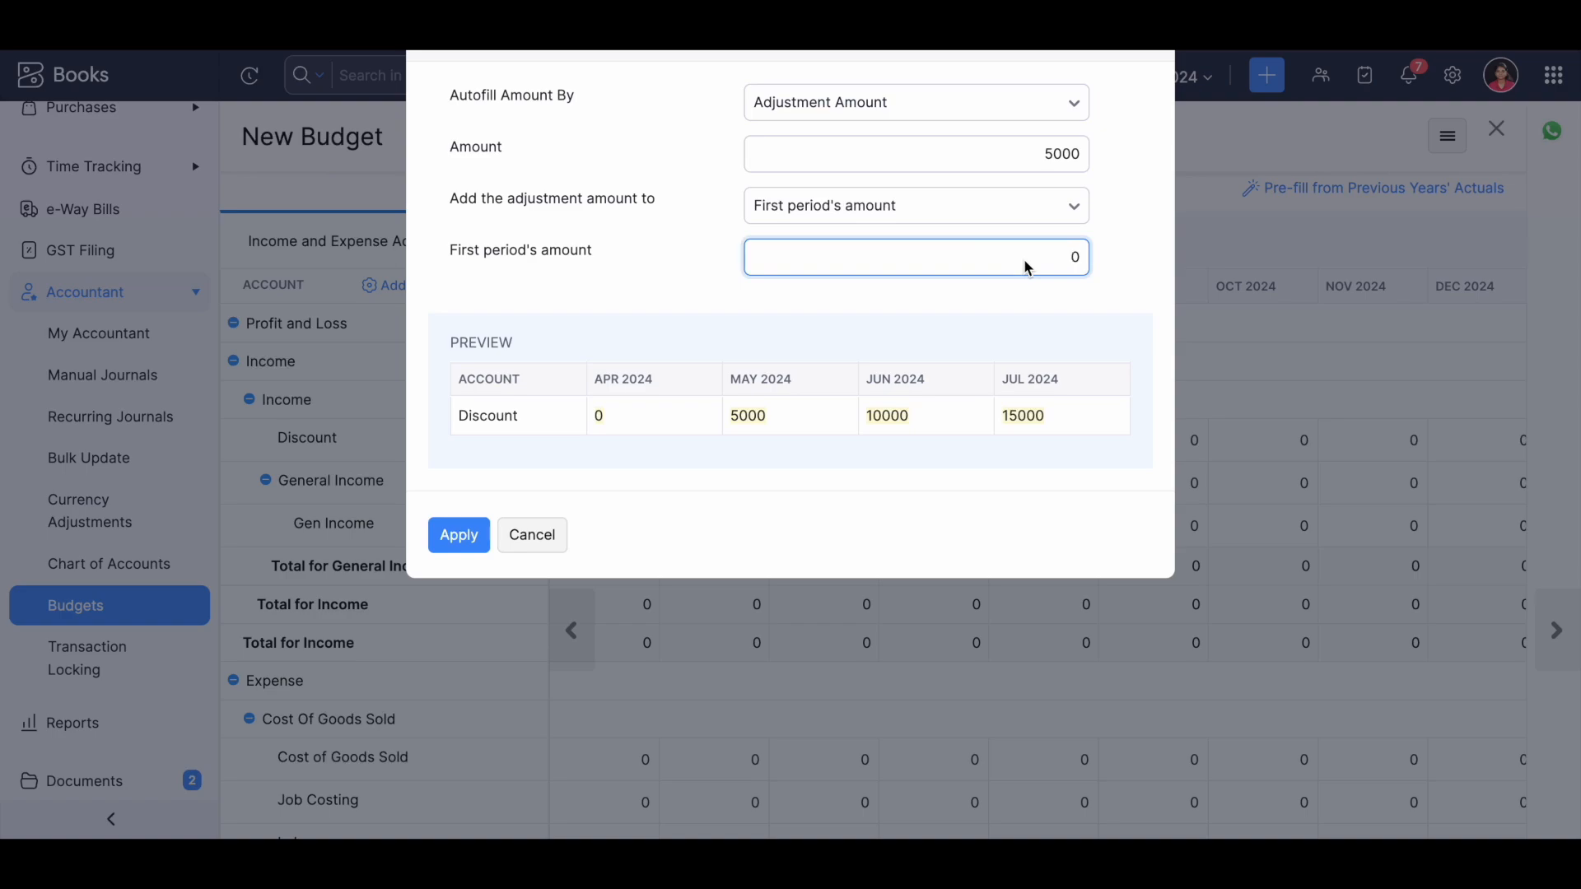
{"action": "type", "text": "5000"}
{"action": "left_click", "coordinate": [657, 288]}
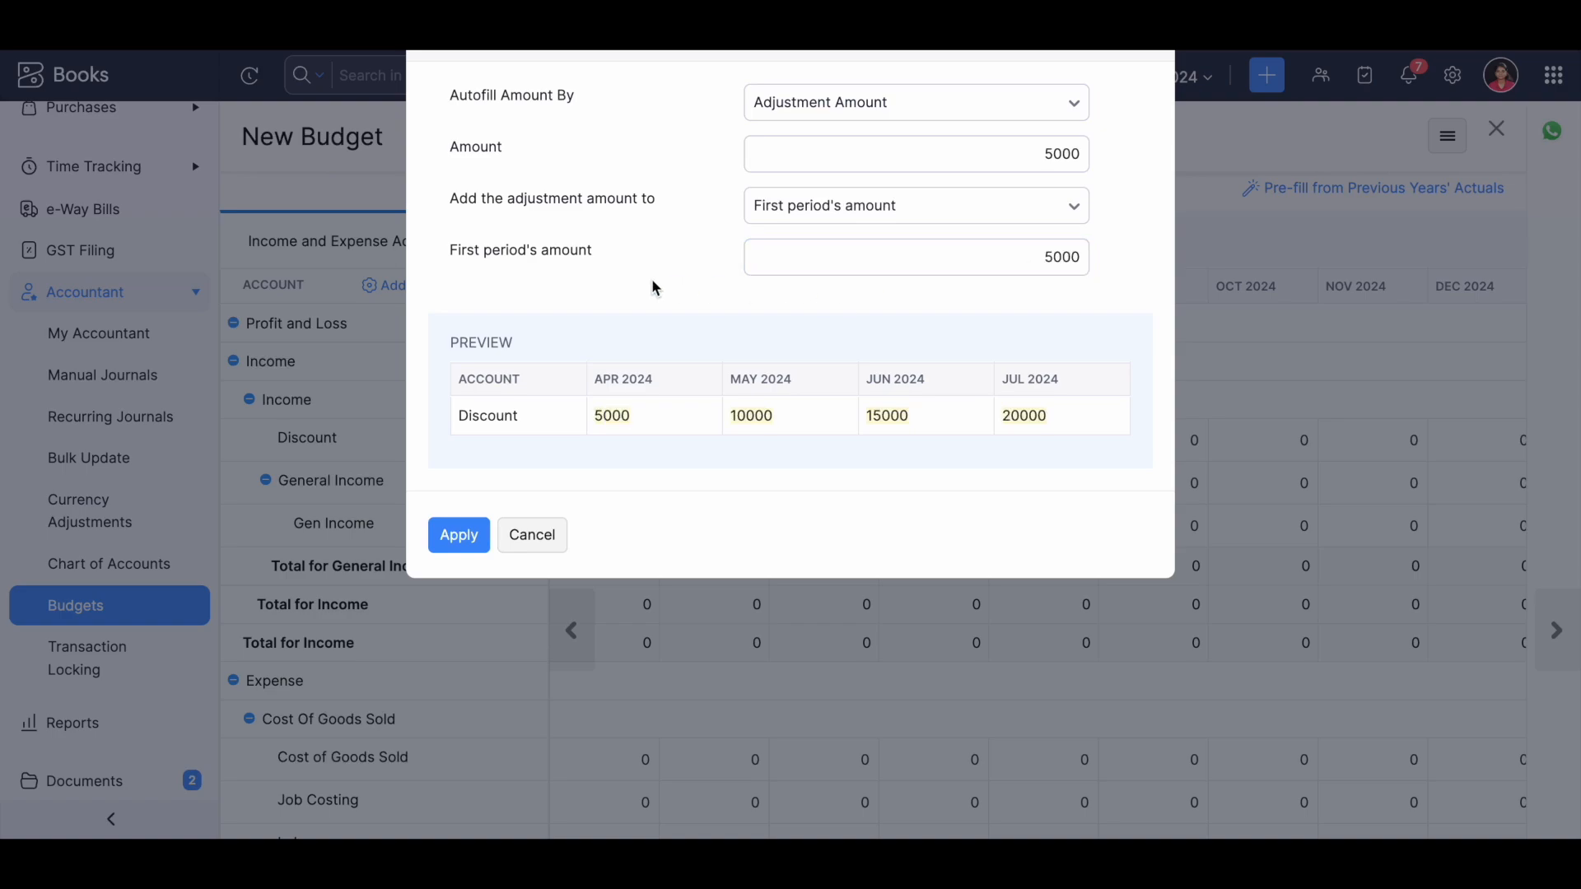
{"action": "left_click", "coordinate": [1066, 156]}
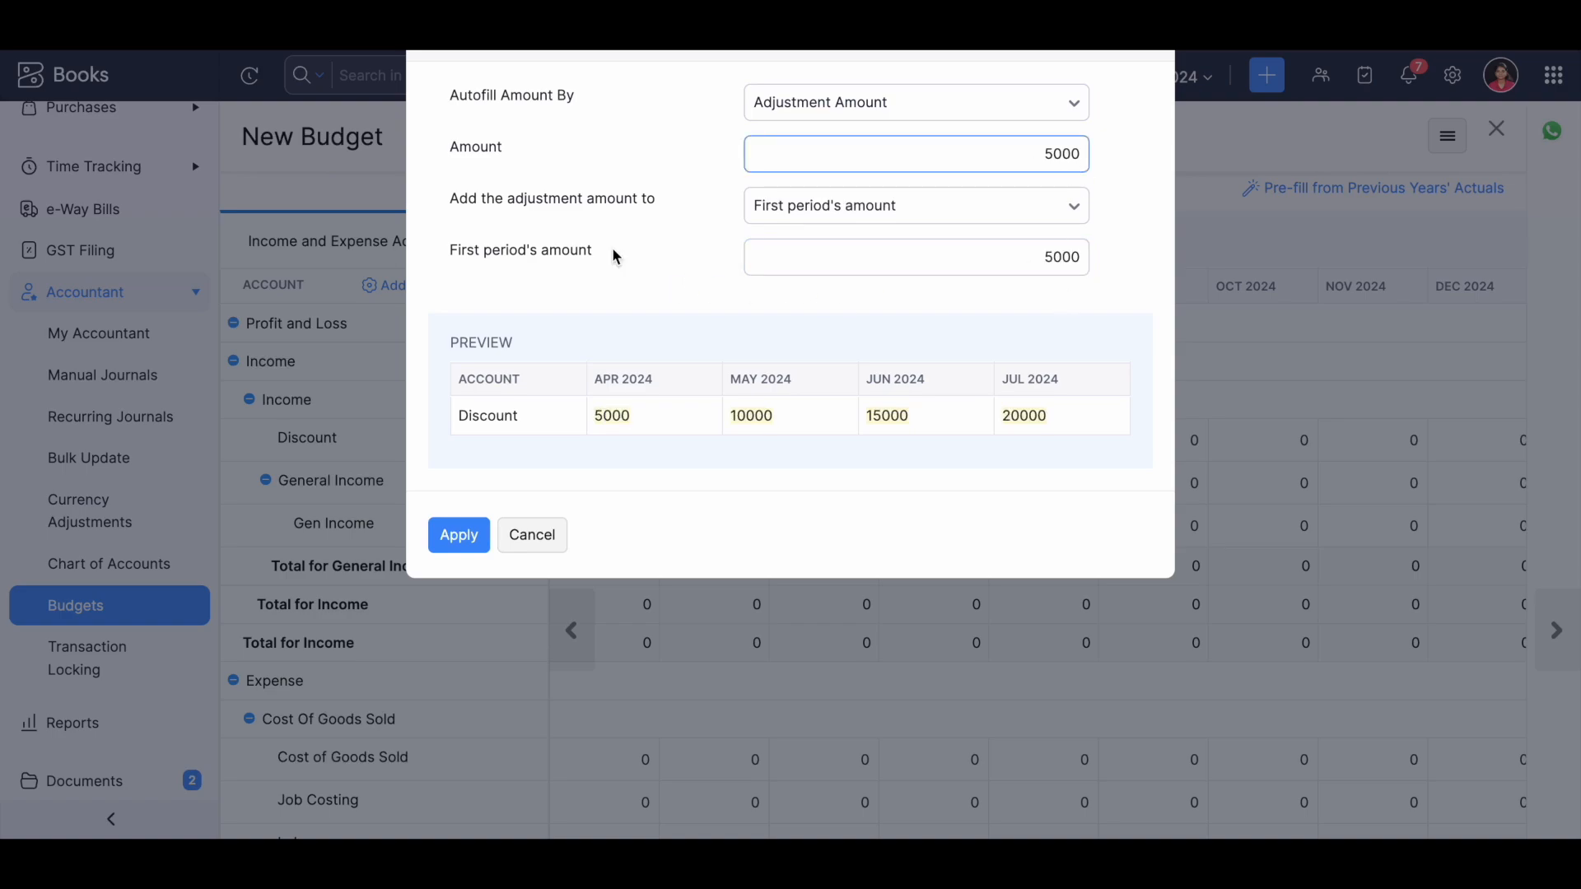
{"action": "left_click_drag", "start_coordinate": [442, 149], "coordinate": [537, 157]}
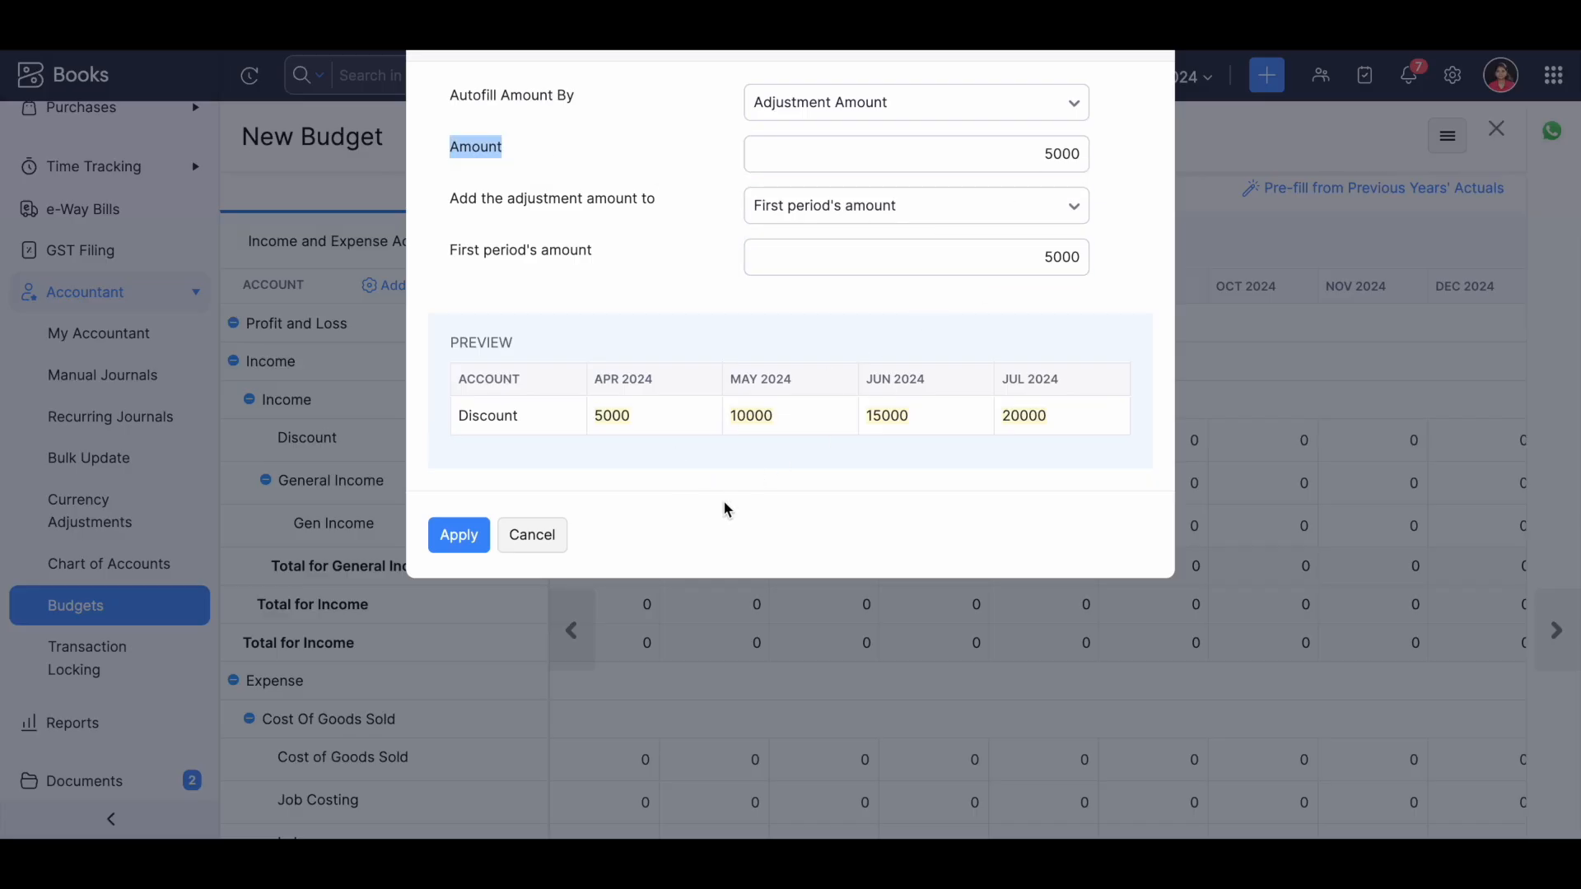
{"action": "left_click", "coordinate": [1062, 414]}
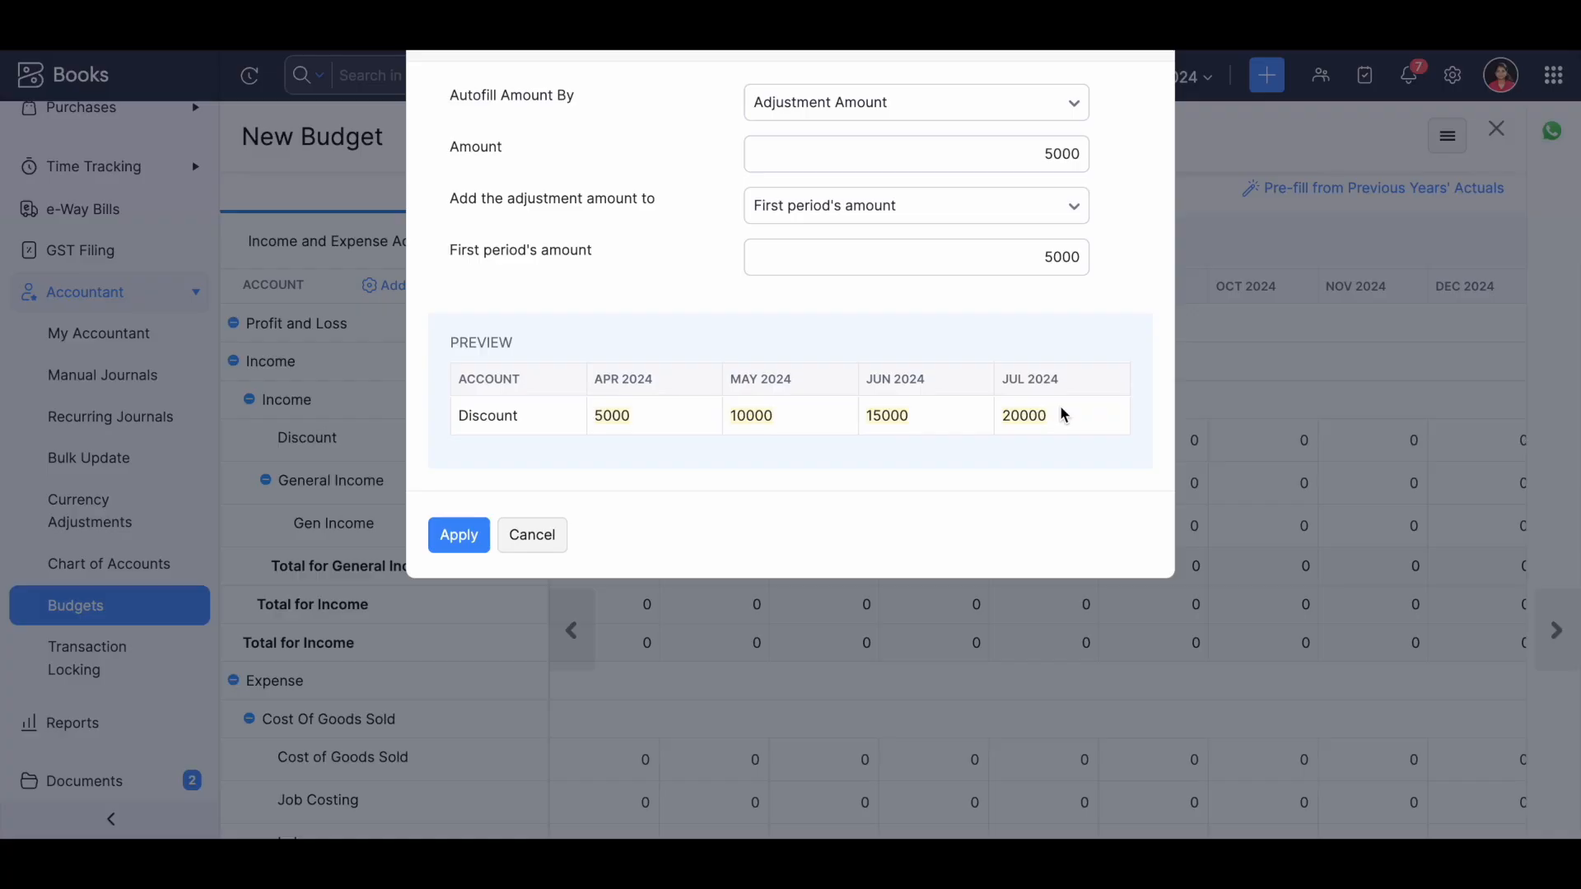
Preview the Discount autofill by Adjustment Percentage at 50%, and cancel the autofill.
{"action": "left_click", "coordinate": [972, 115]}
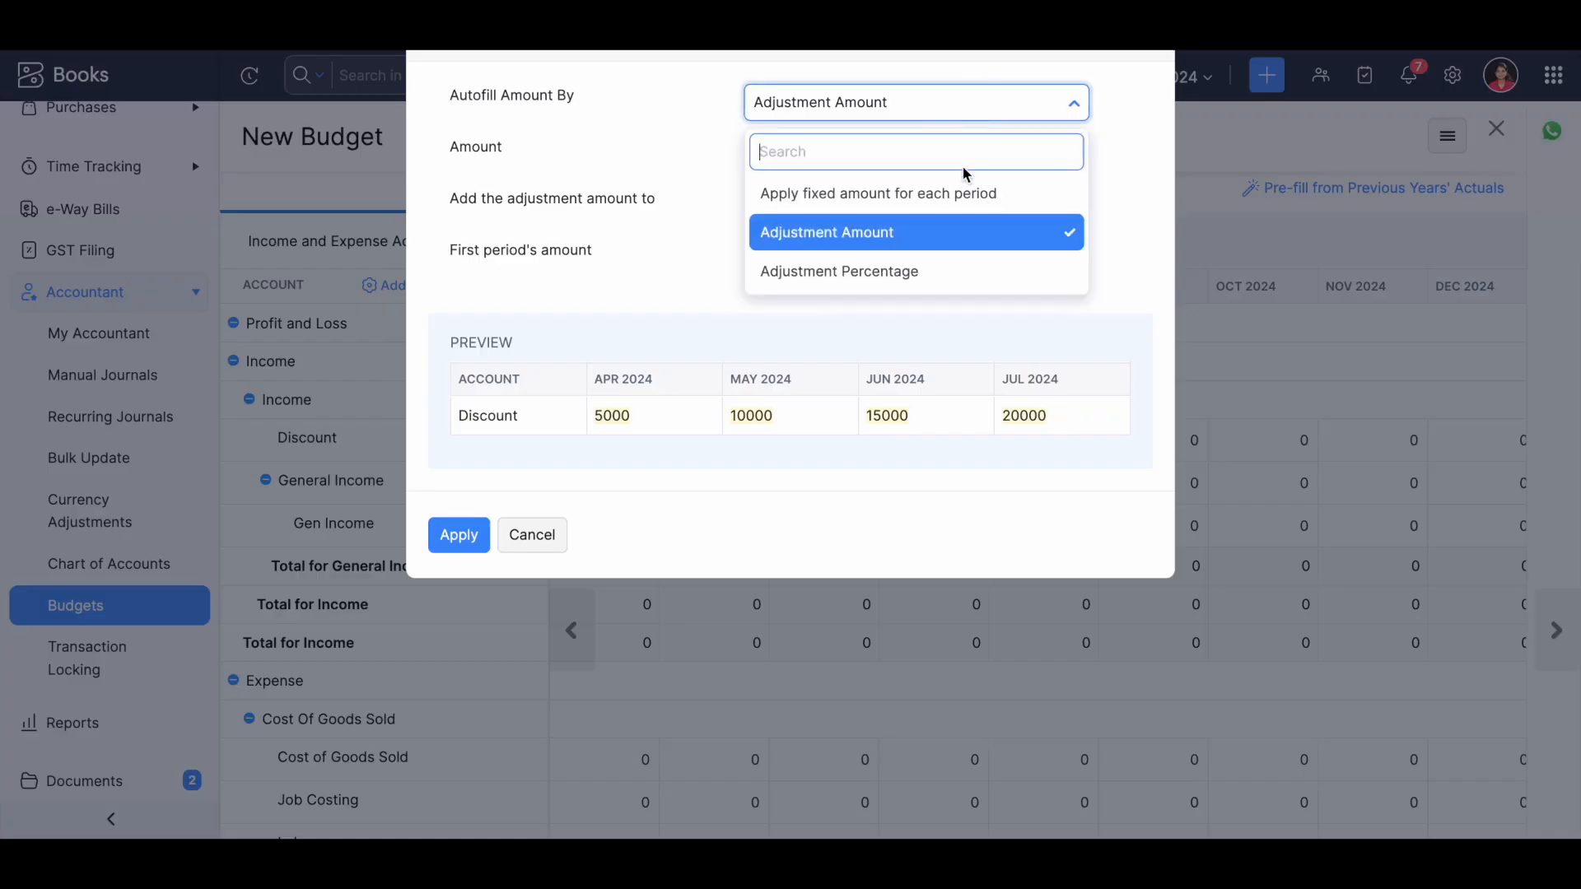
{"action": "left_click", "coordinate": [965, 274]}
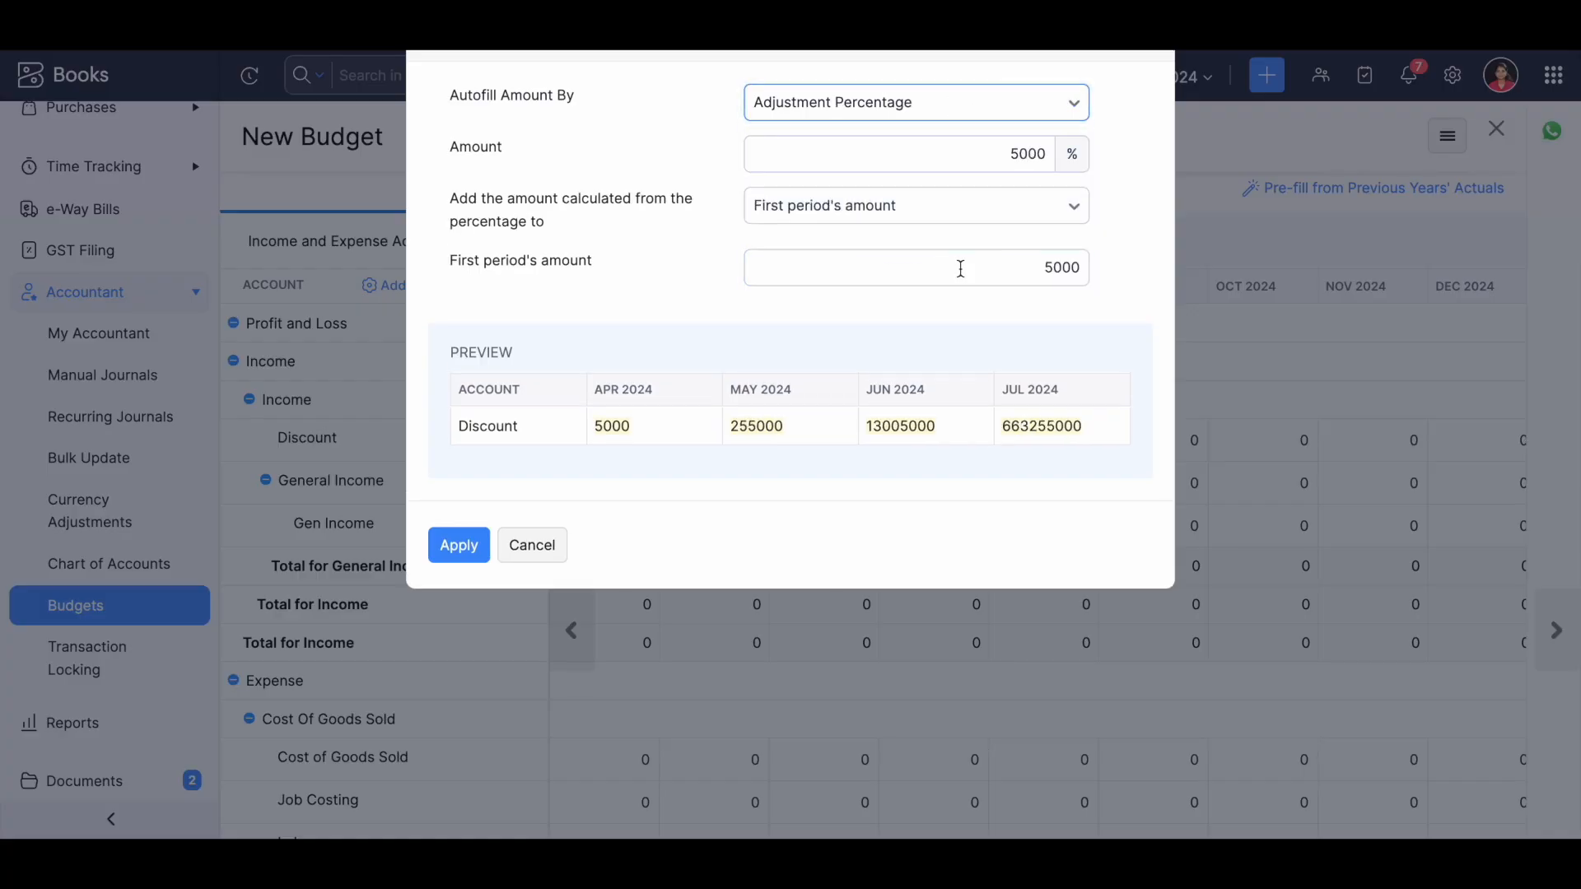
{"action": "left_click", "coordinate": [1036, 158]}
{"action": "key", "text": "BackSpace"}
{"action": "key", "text": "BackSpace"}
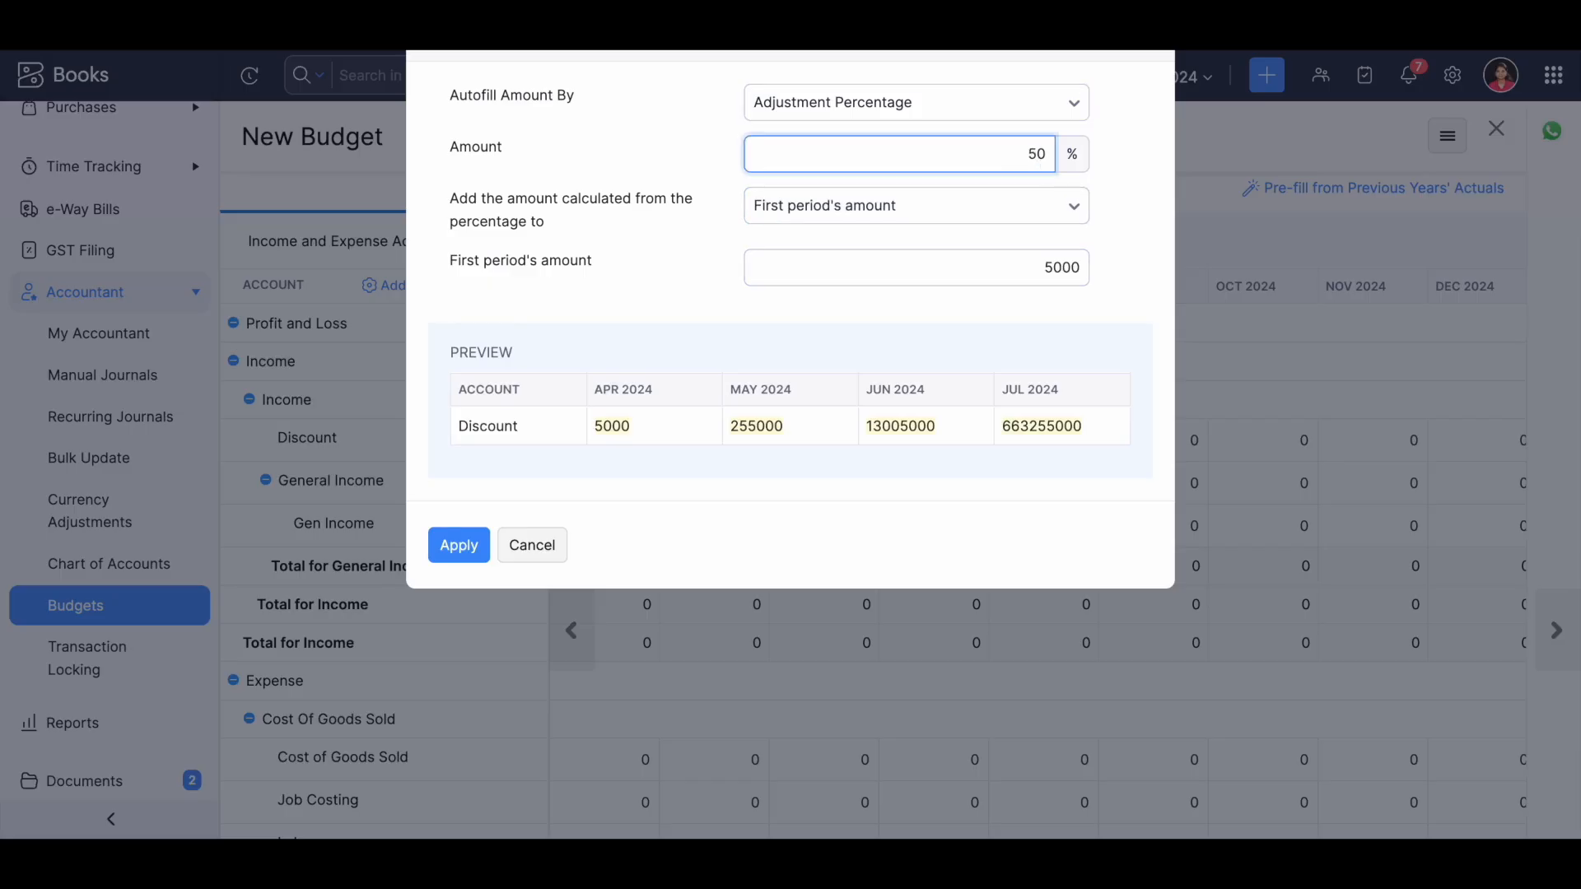
{"action": "left_click", "coordinate": [848, 322]}
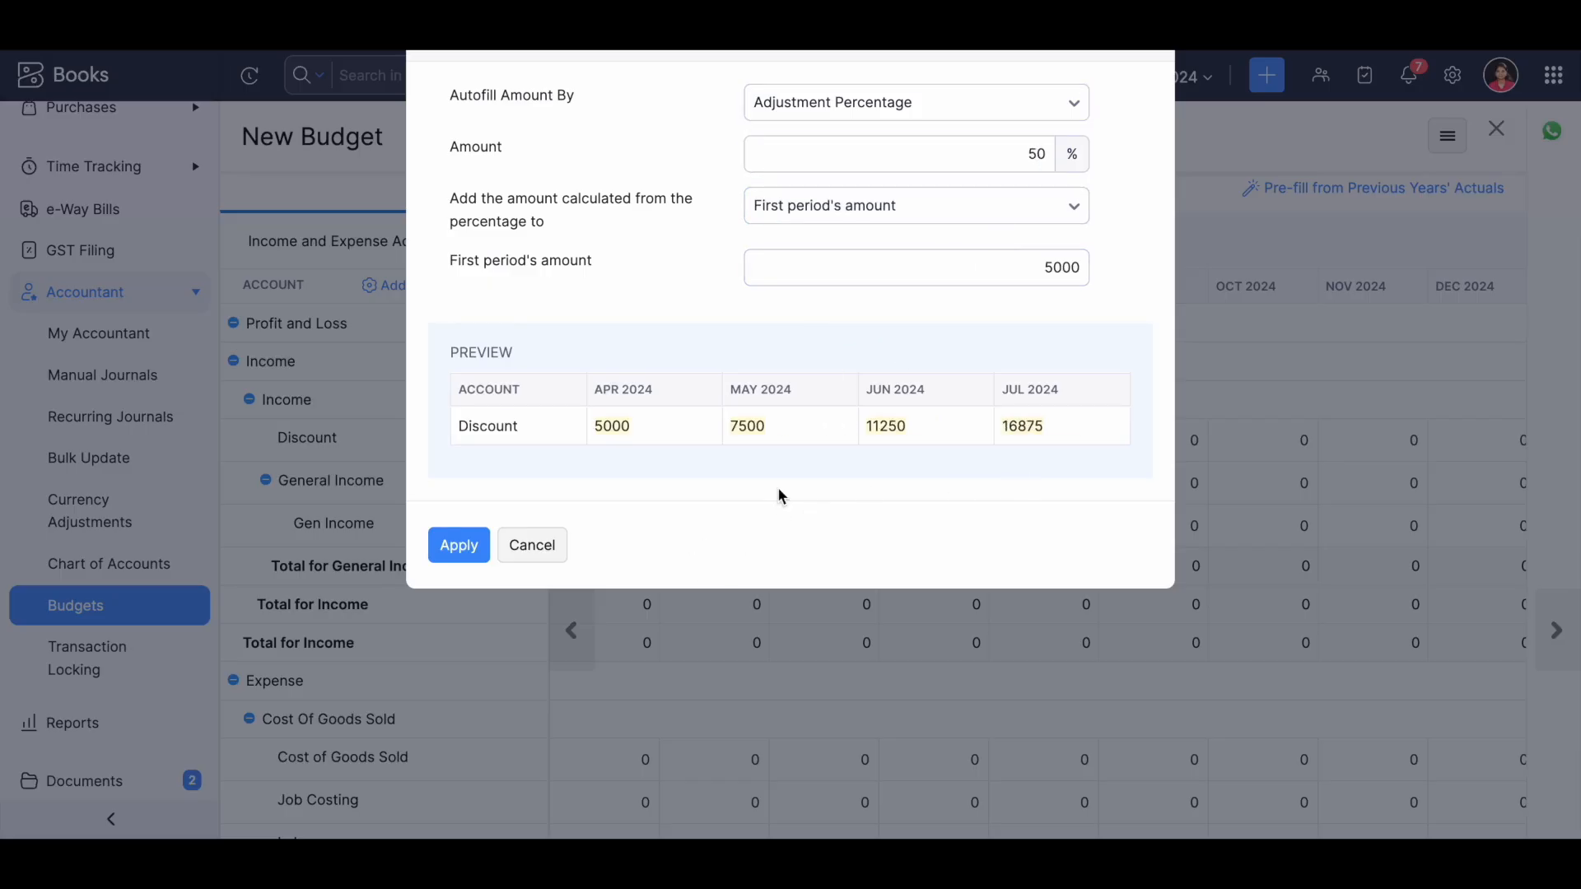
{"action": "left_click", "coordinate": [528, 546]}
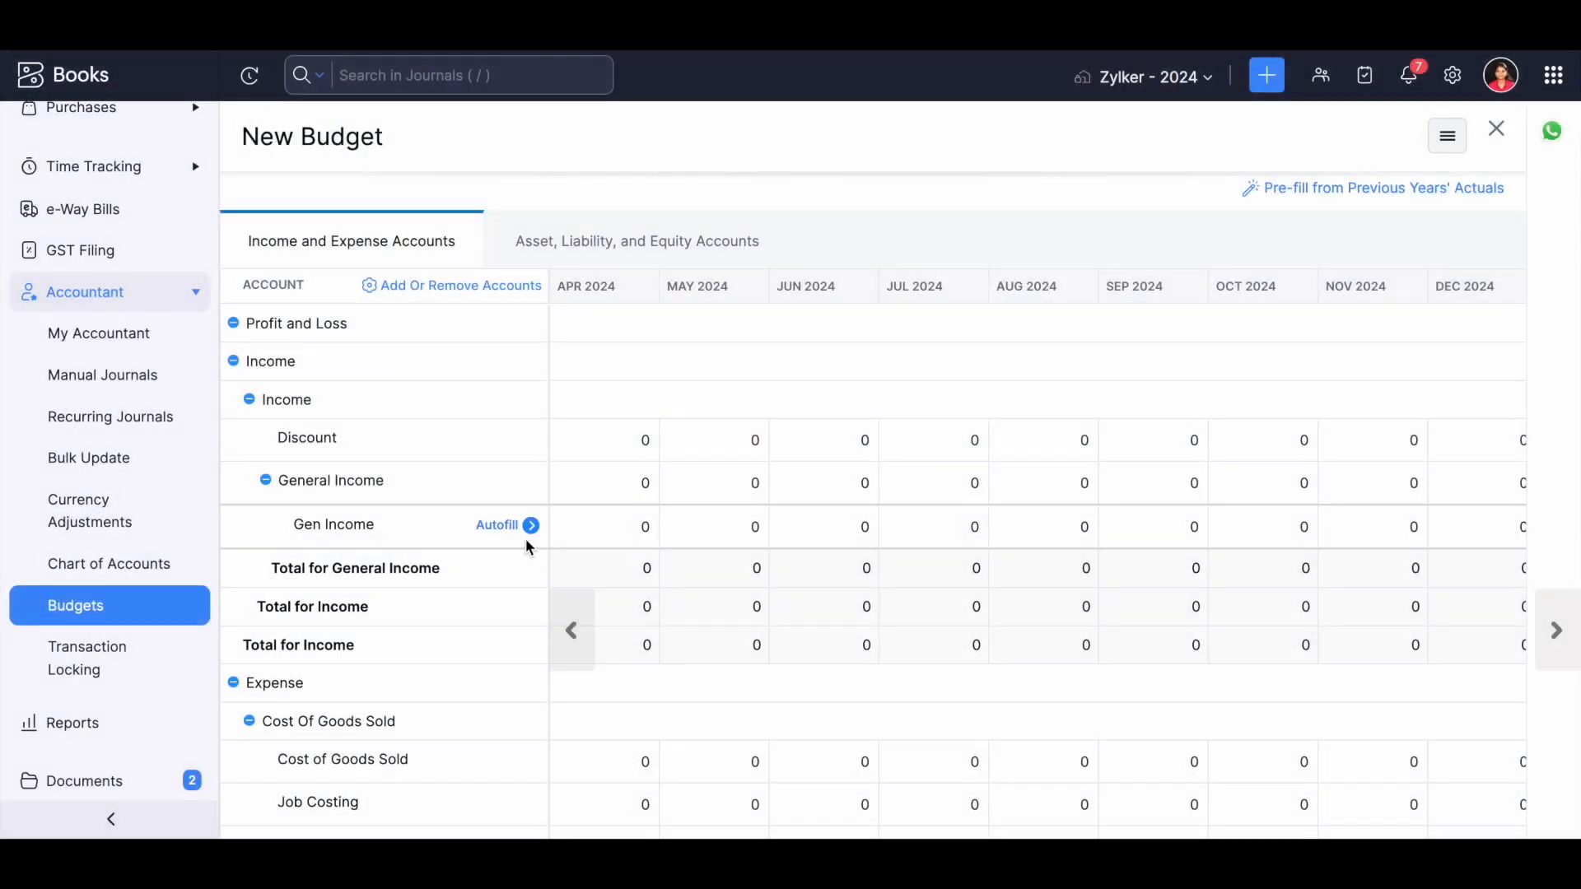
Review the budget's asset, liability and equity accounts, and leave the budget without saving amounts.
{"action": "scroll", "coordinate": [1152, 550], "scroll_direction": "down", "scroll_amount": 3}
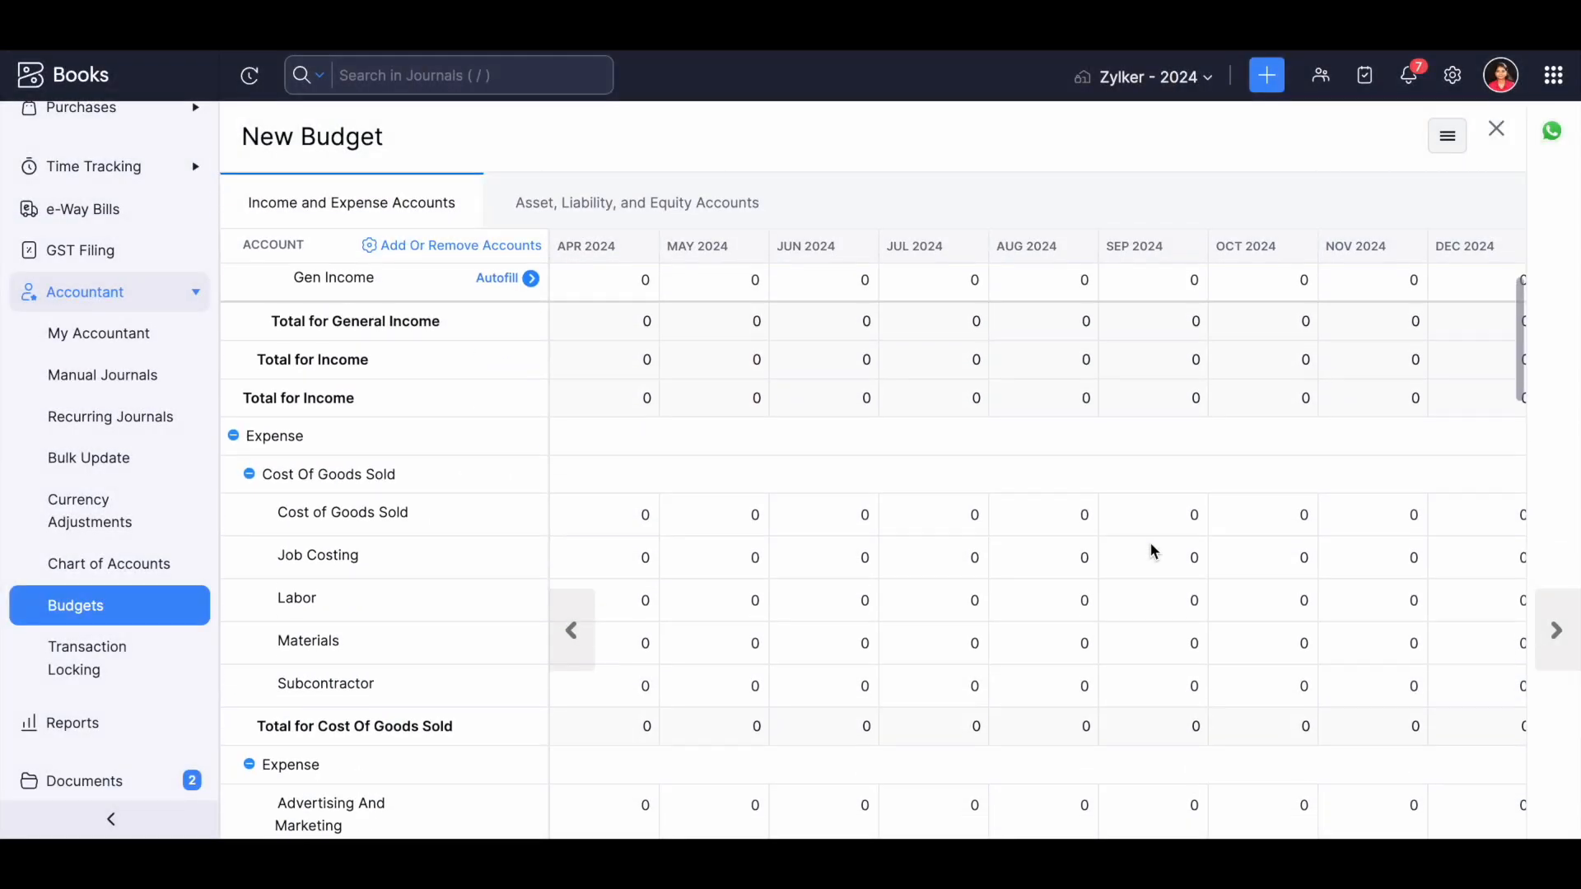
{"action": "left_click", "coordinate": [585, 206]}
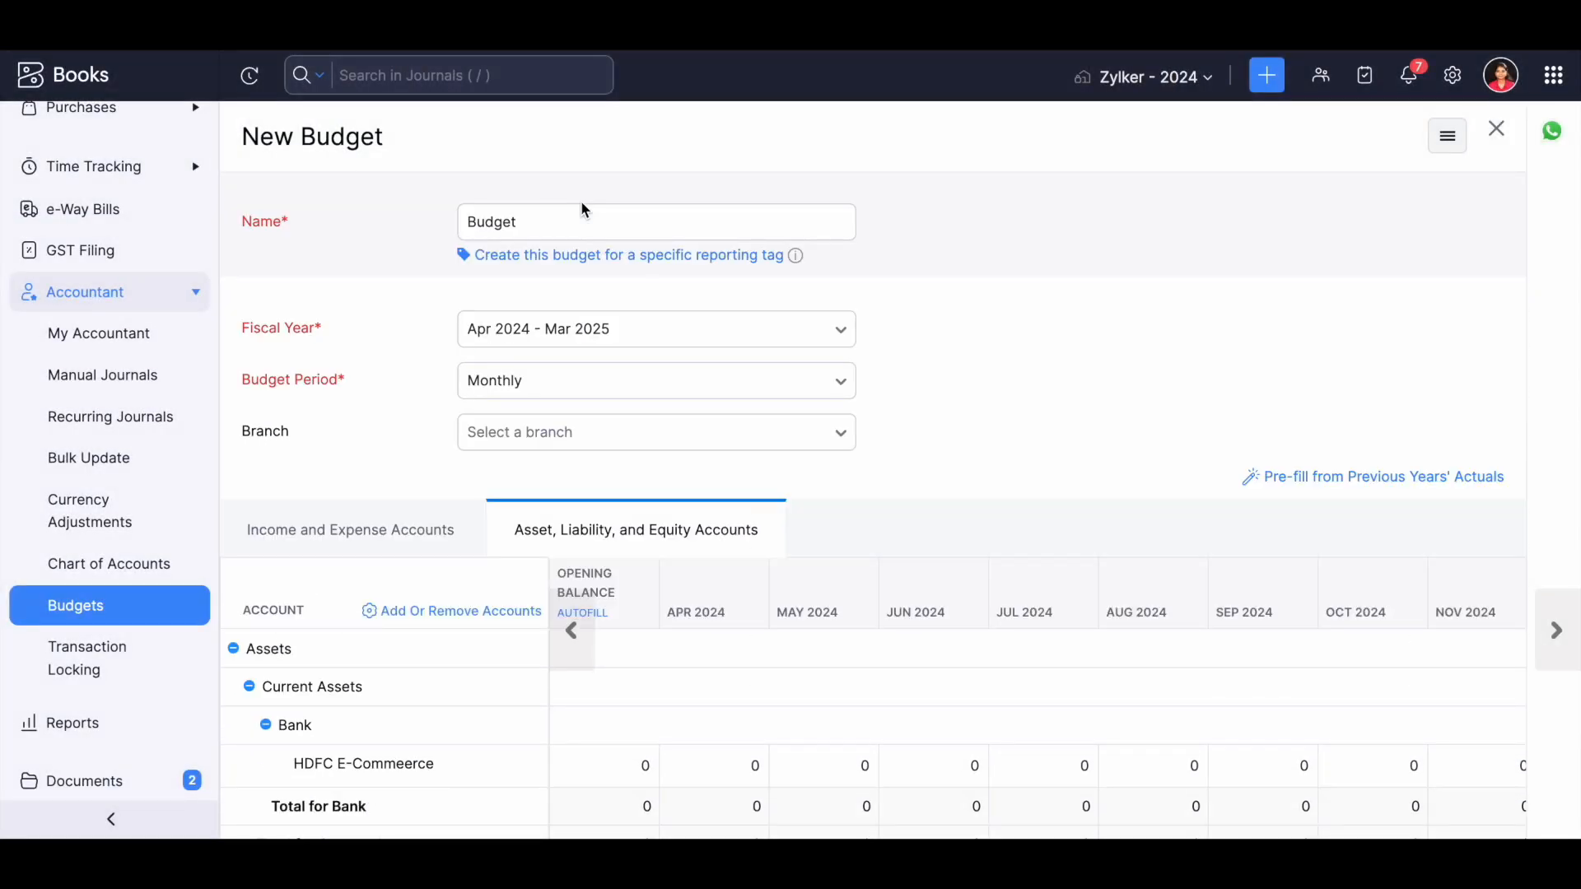
{"action": "scroll", "coordinate": [519, 726], "scroll_direction": "down", "scroll_amount": 4}
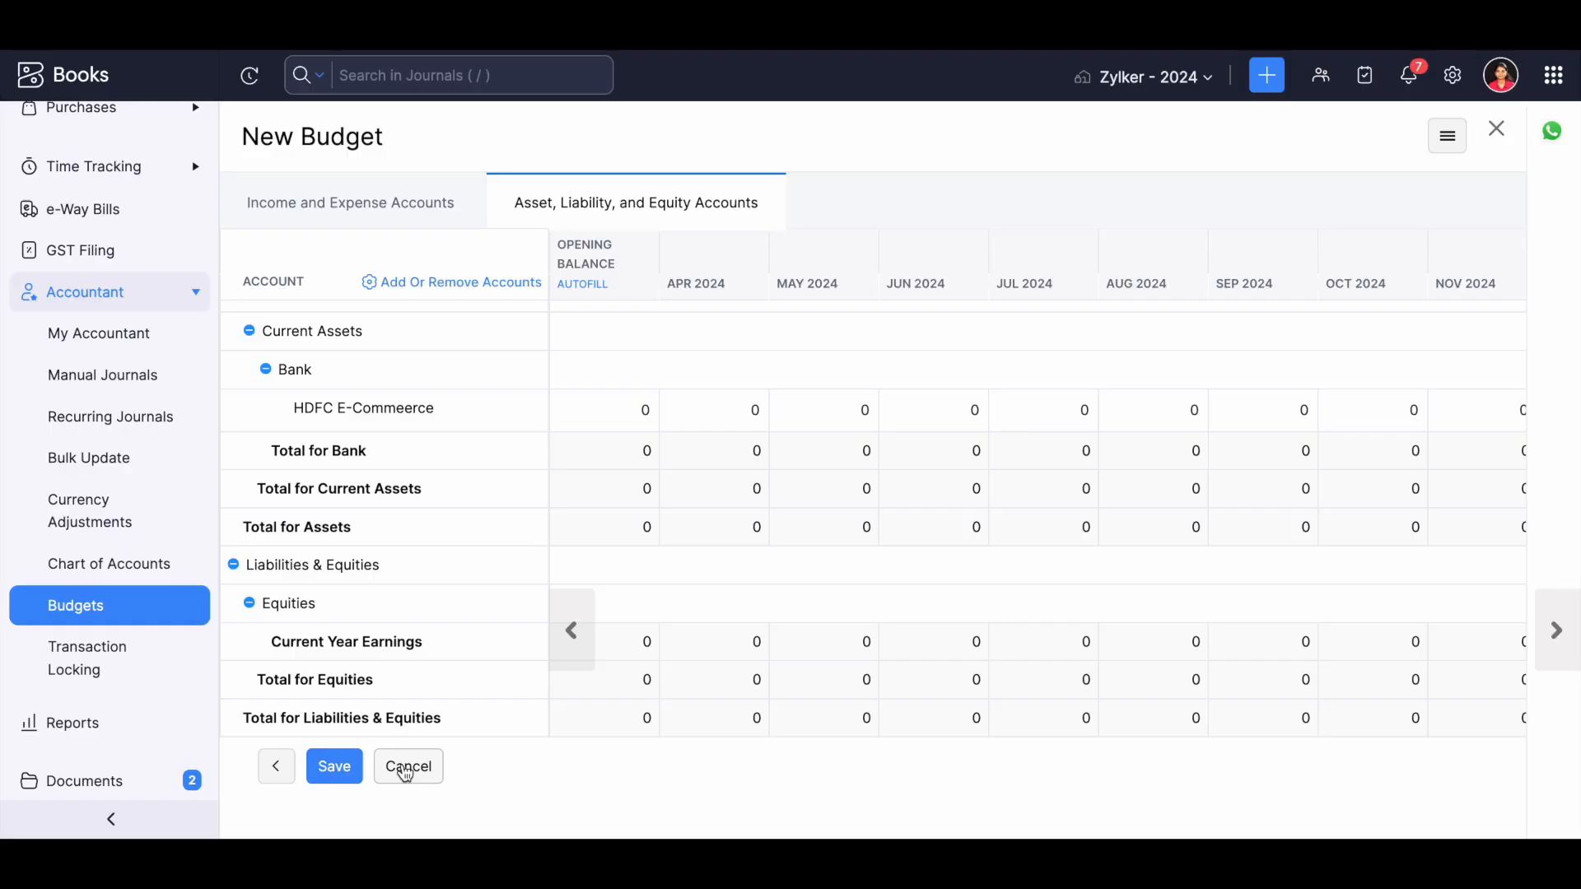
{"action": "left_click", "coordinate": [405, 769]}
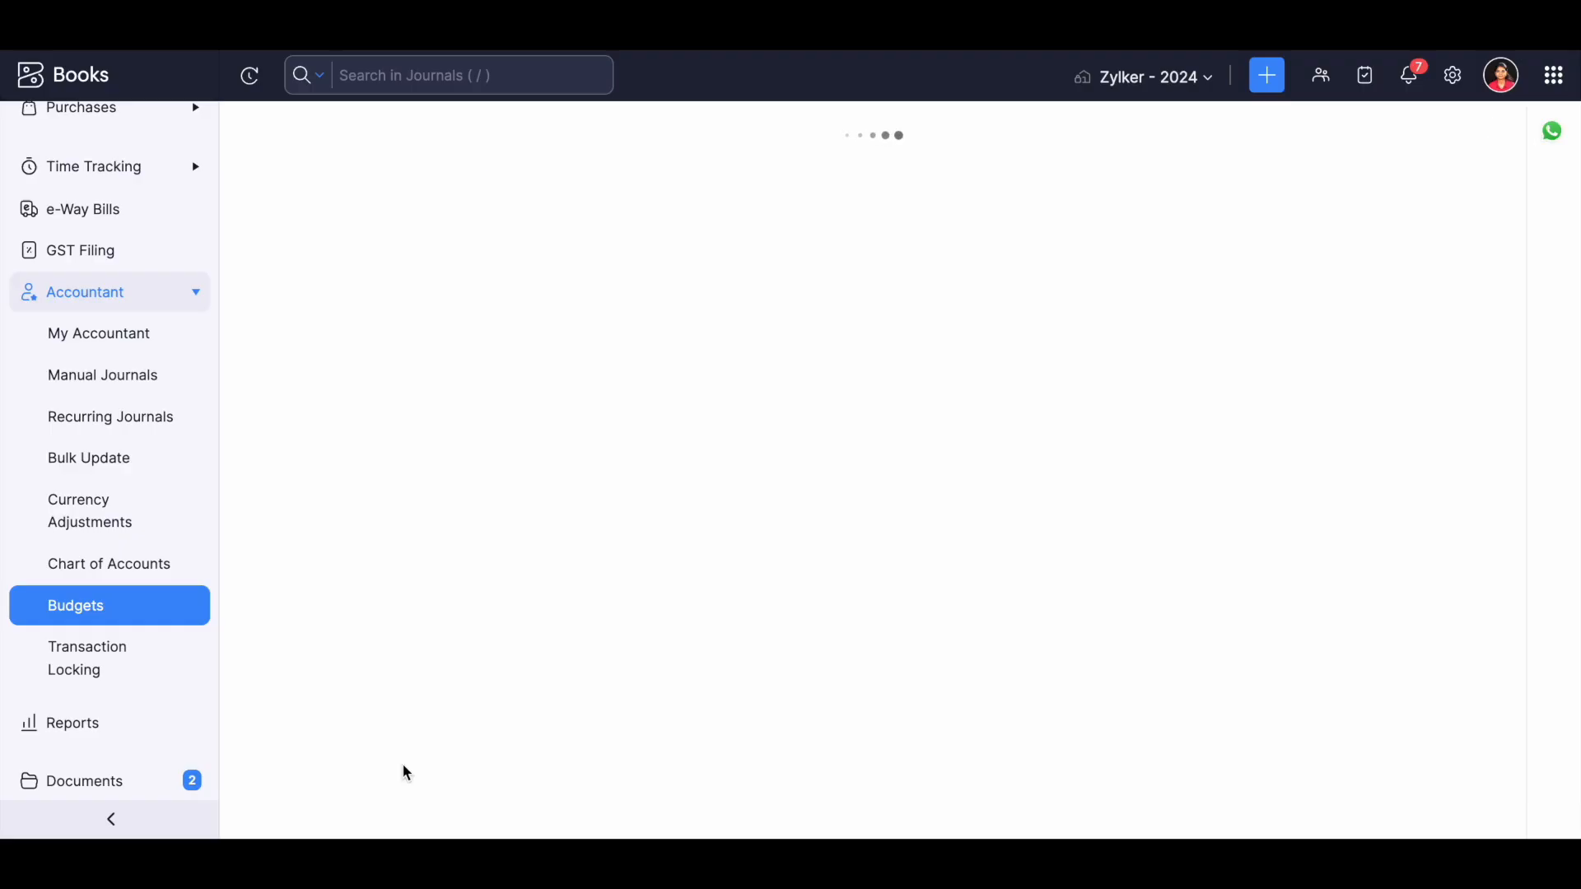
Open Budget 2024 -2025 for editing and review its income, expense, asset, liability and equity accounts.
{"action": "left_click", "coordinate": [1499, 137]}
{"action": "left_click", "coordinate": [335, 481]}
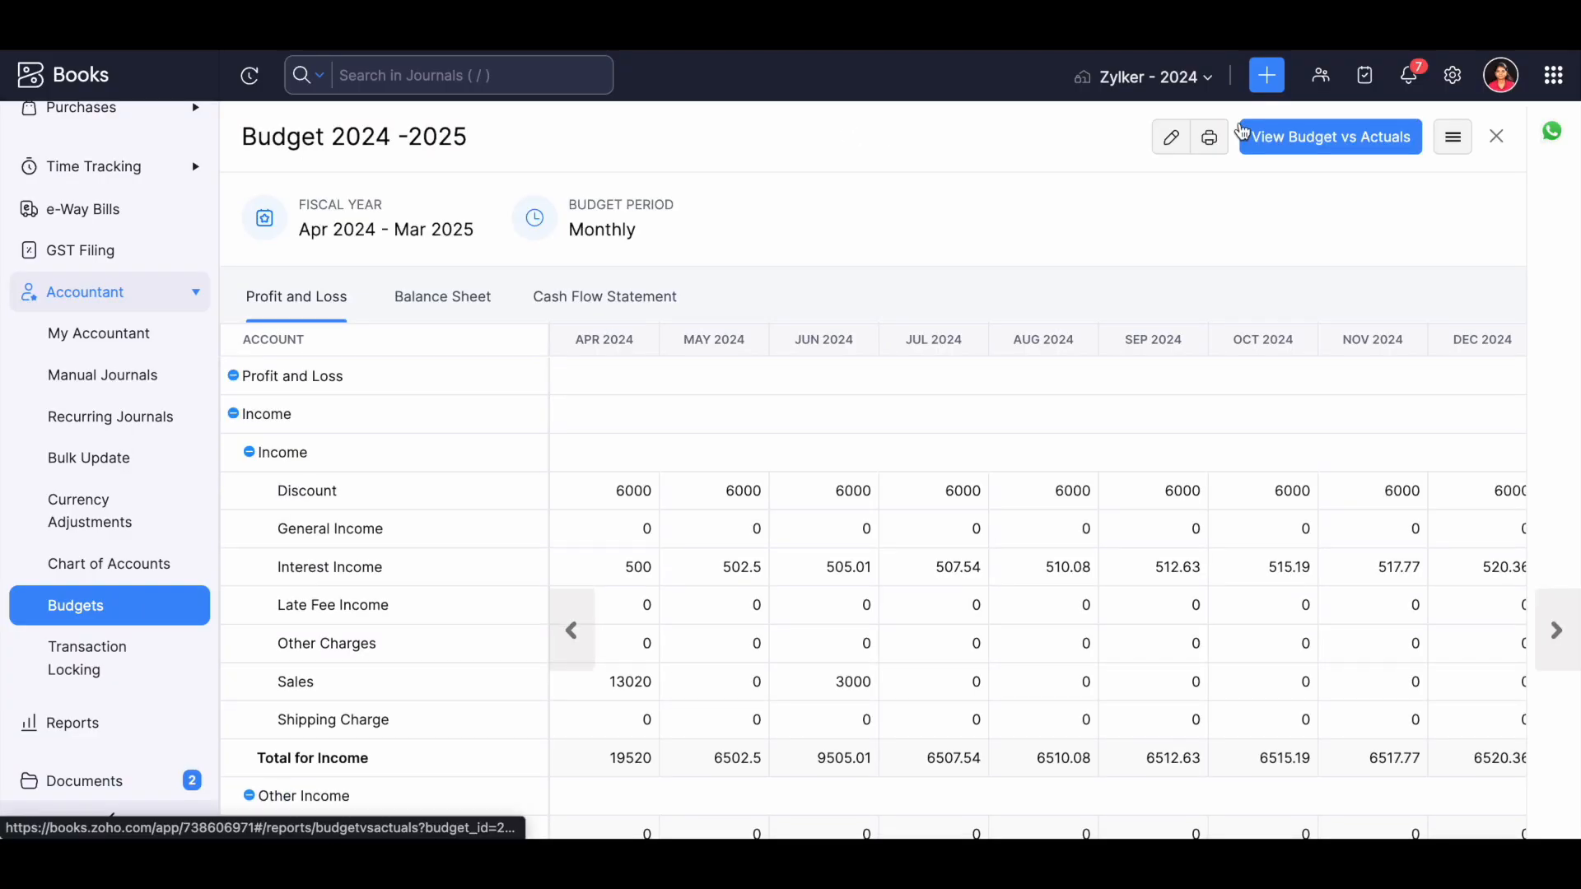
{"action": "left_click", "coordinate": [1171, 138]}
{"action": "scroll", "coordinate": [433, 616], "scroll_direction": "down", "scroll_amount": 20}
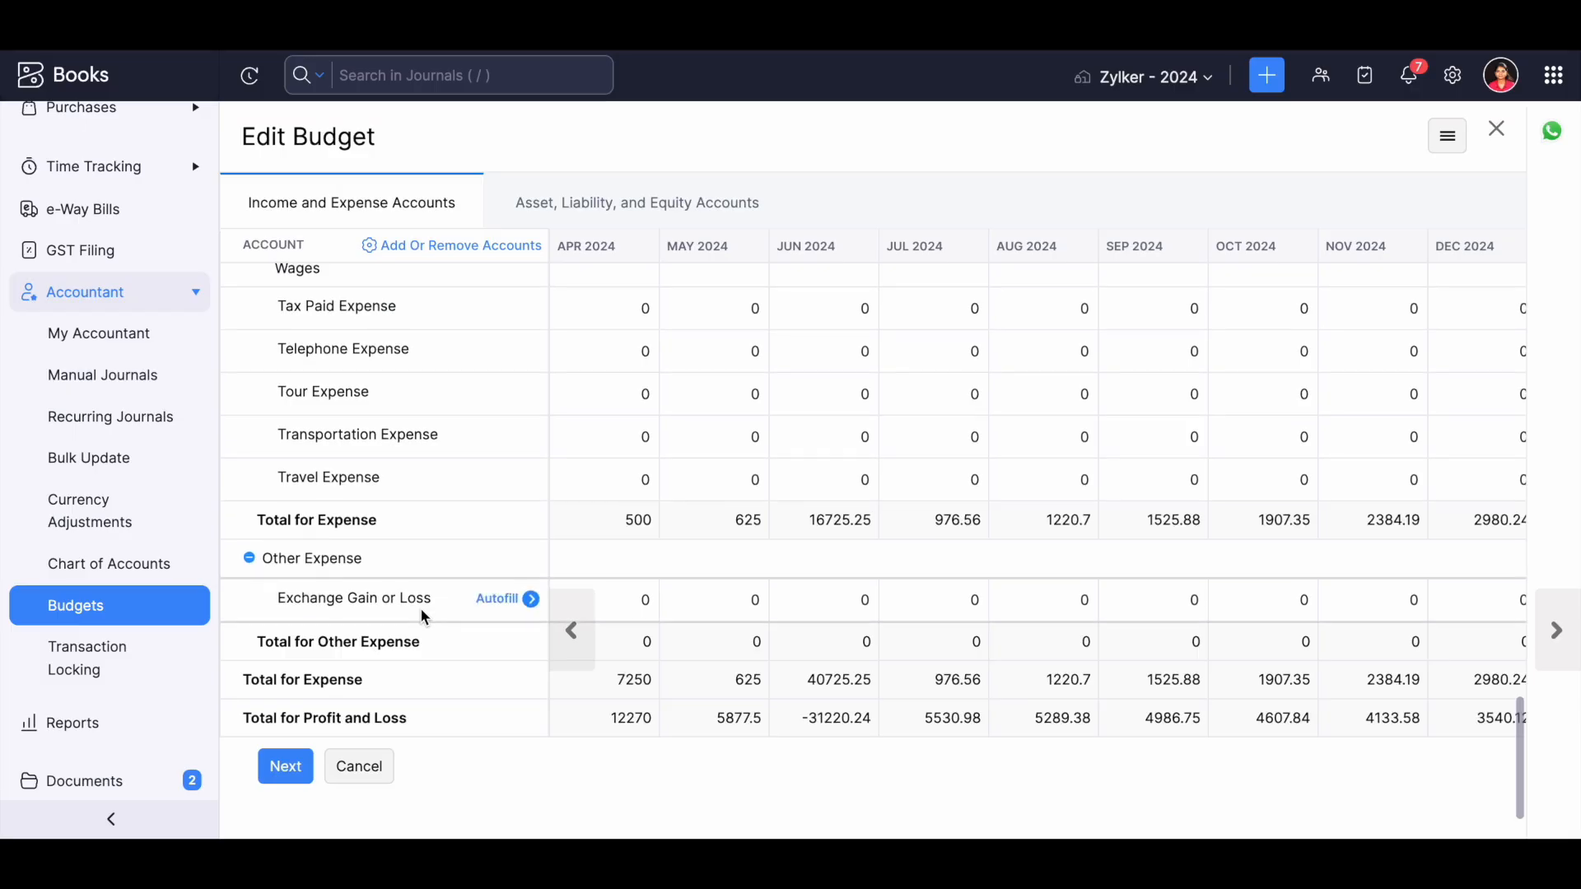
{"action": "left_click", "coordinate": [566, 205]}
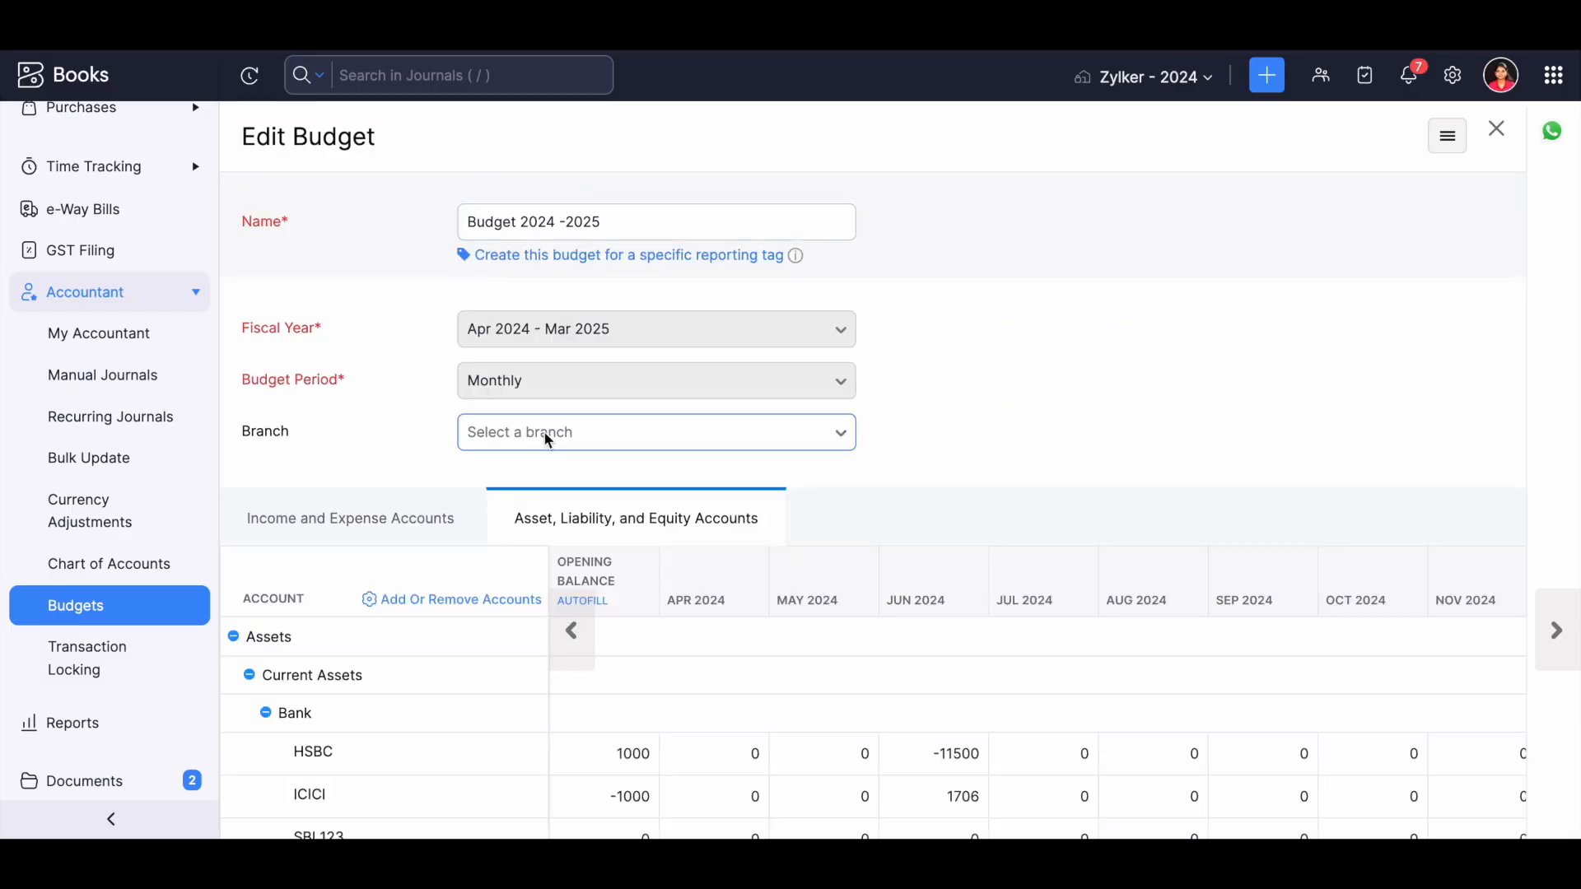
{"action": "scroll", "coordinate": [547, 439], "scroll_direction": "down", "scroll_amount": 15}
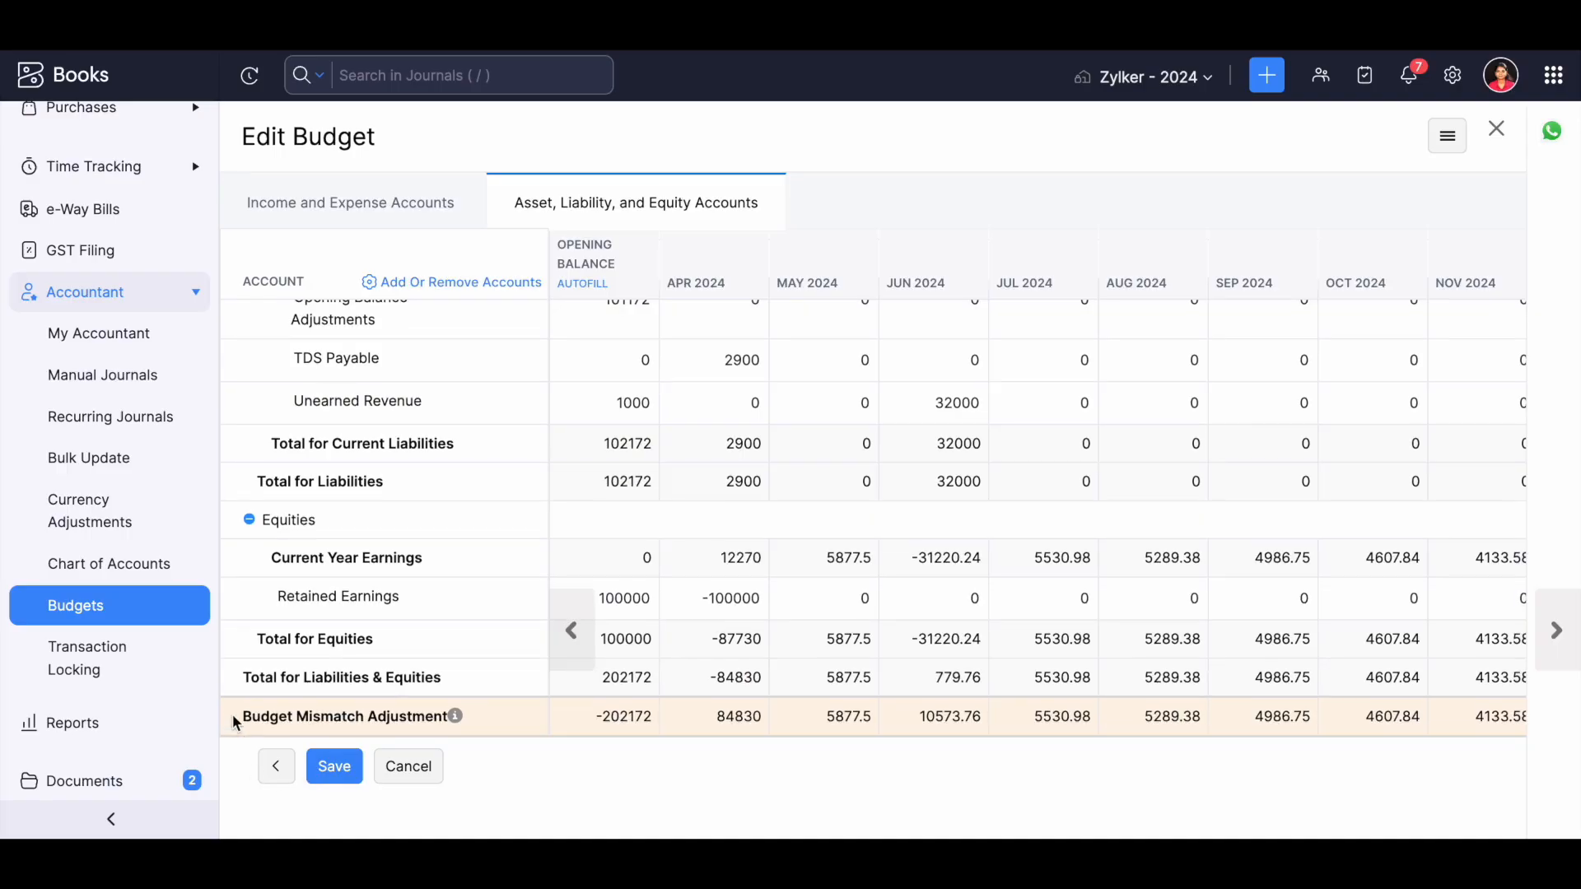
Save the budget, accepting the Budget Mismatch Adjustment account that offsets the difference.
{"action": "left_click_drag", "start_coordinate": [238, 716], "coordinate": [456, 724]}
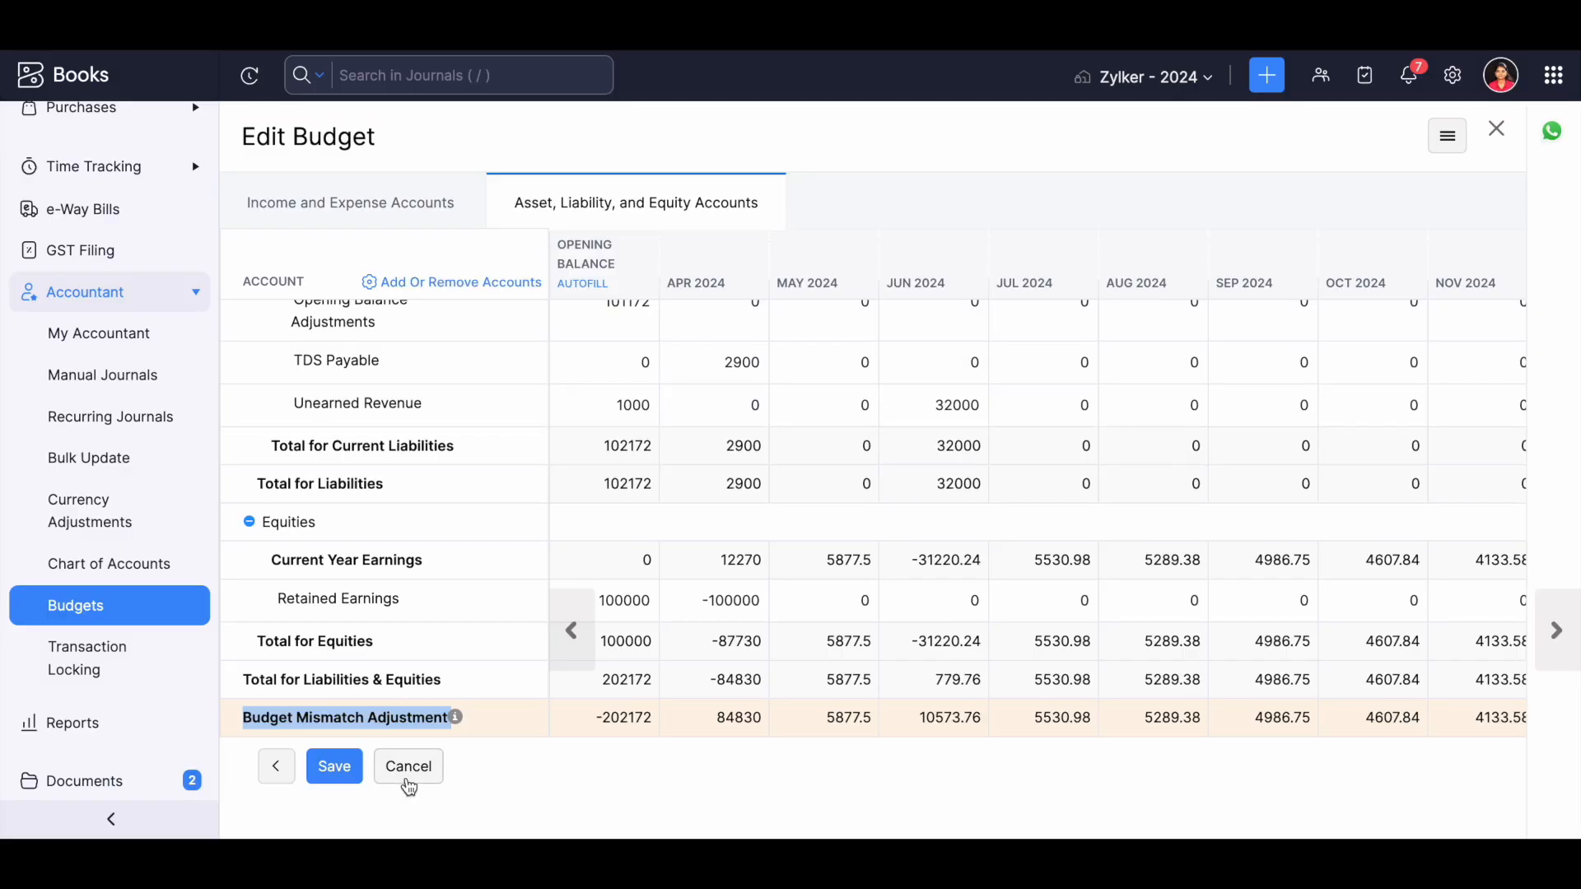
{"action": "left_click", "coordinate": [347, 774]}
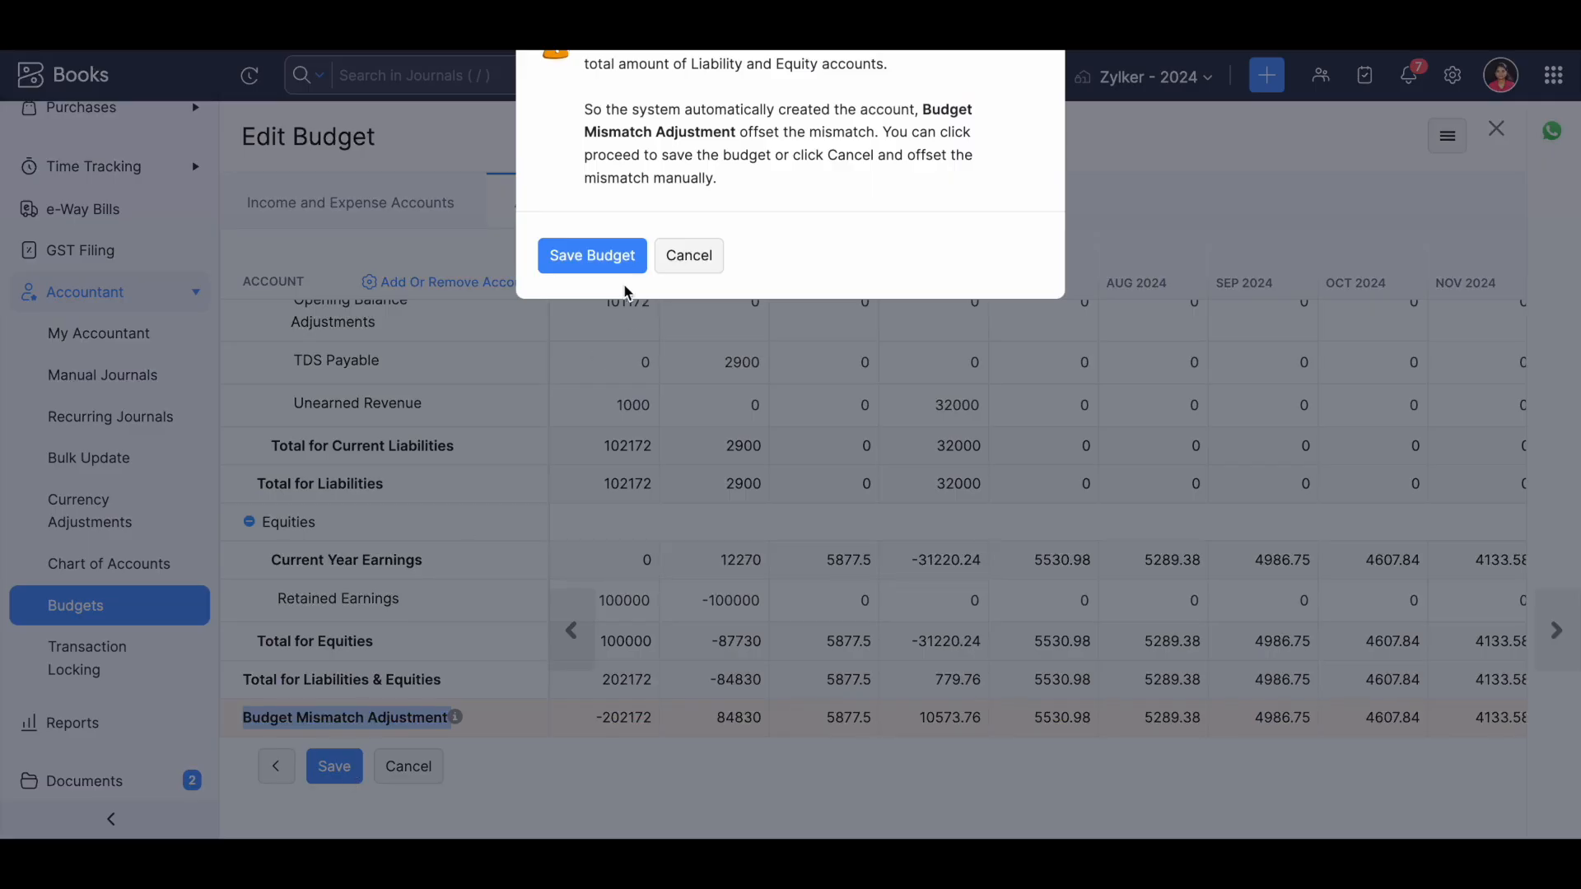
{"action": "left_click", "coordinate": [608, 262]}
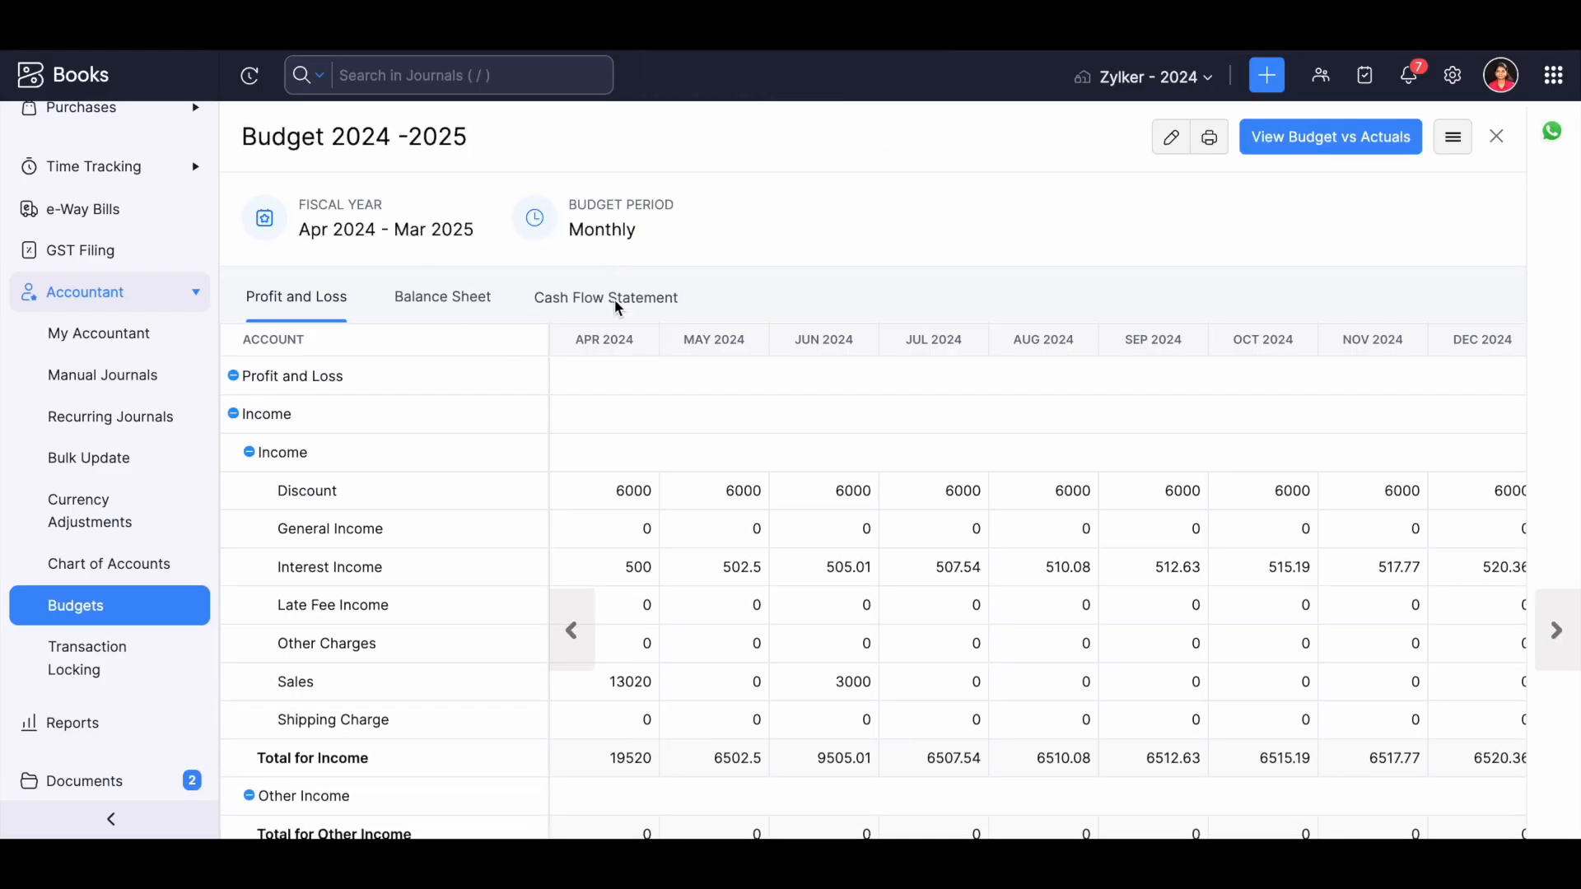
Examine the budget's Profit and Loss, Balance Sheet and Cash Flow Statement, including the closing rows of the last two.
{"action": "left_click", "coordinate": [439, 302]}
{"action": "left_click", "coordinate": [567, 306]}
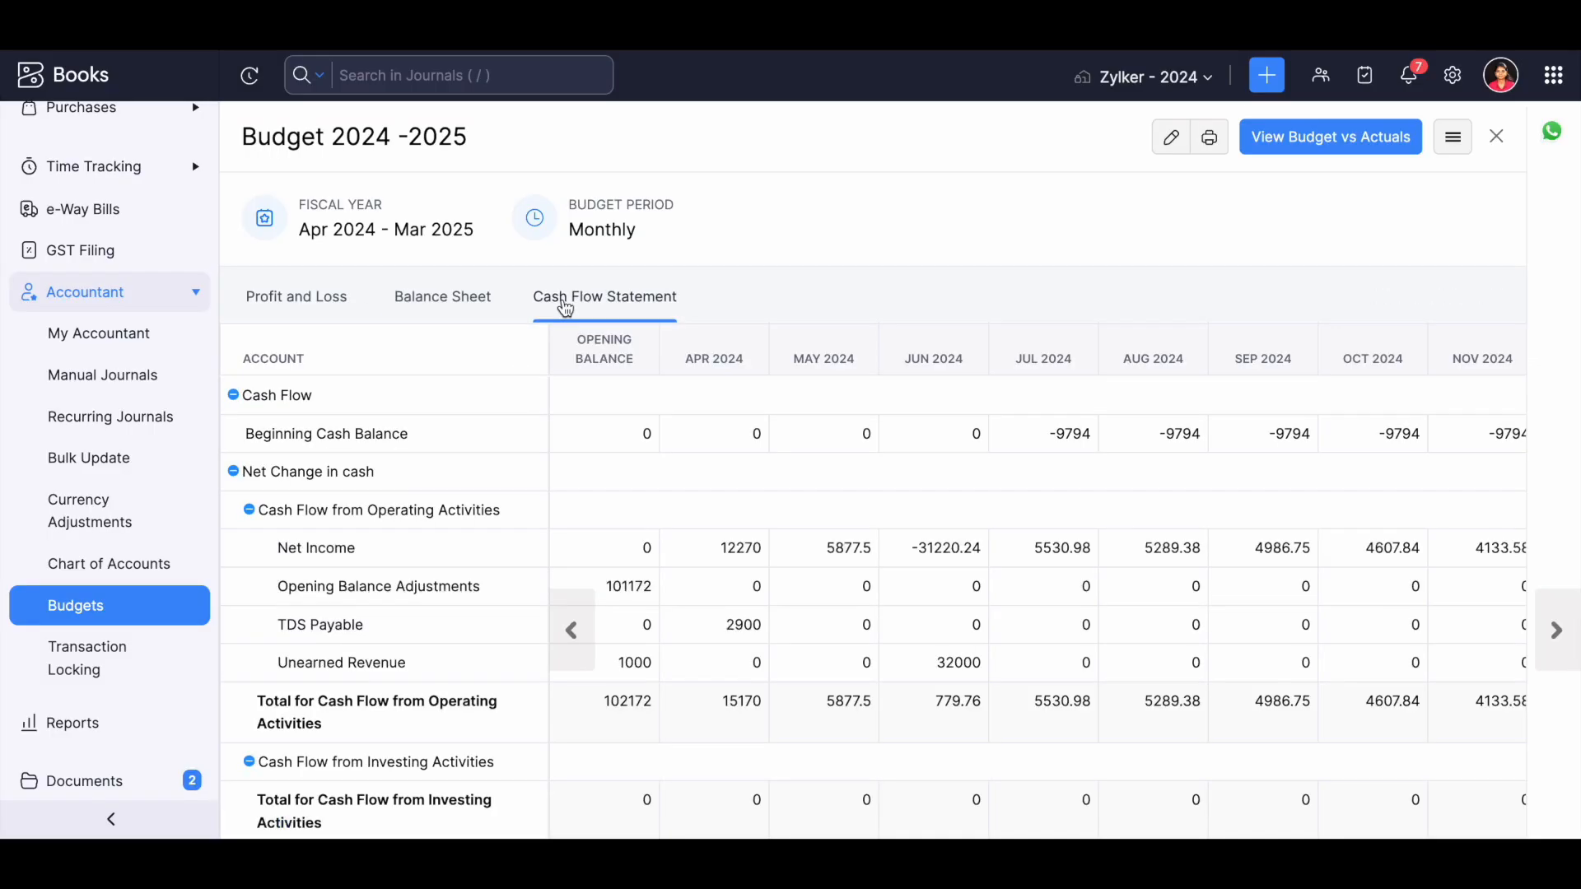
{"action": "left_click", "coordinate": [309, 305]}
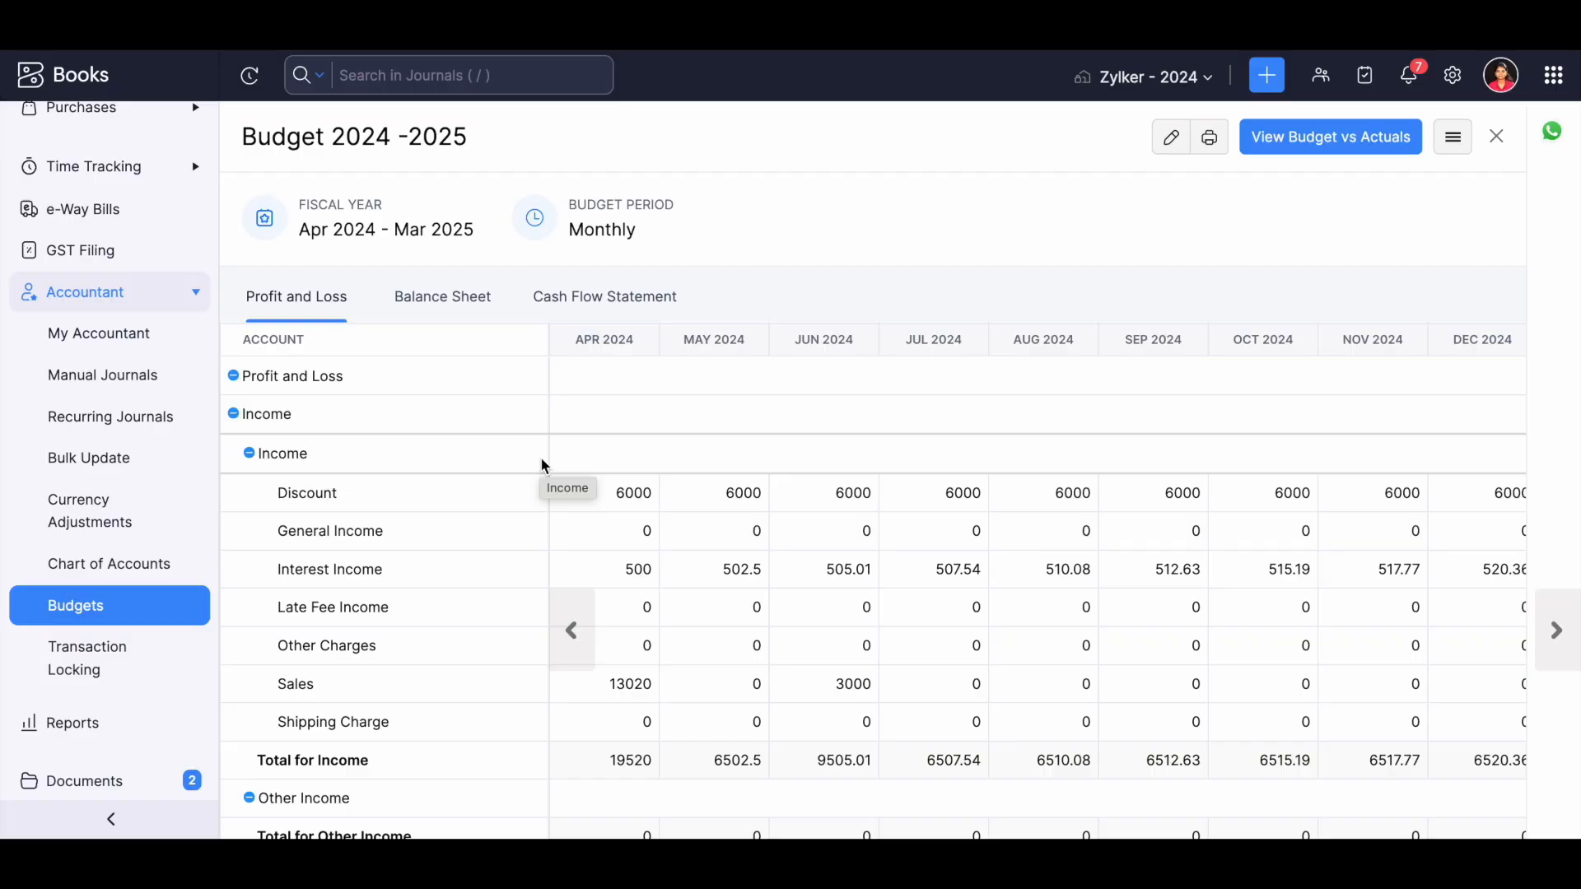
{"action": "left_click", "coordinate": [474, 303]}
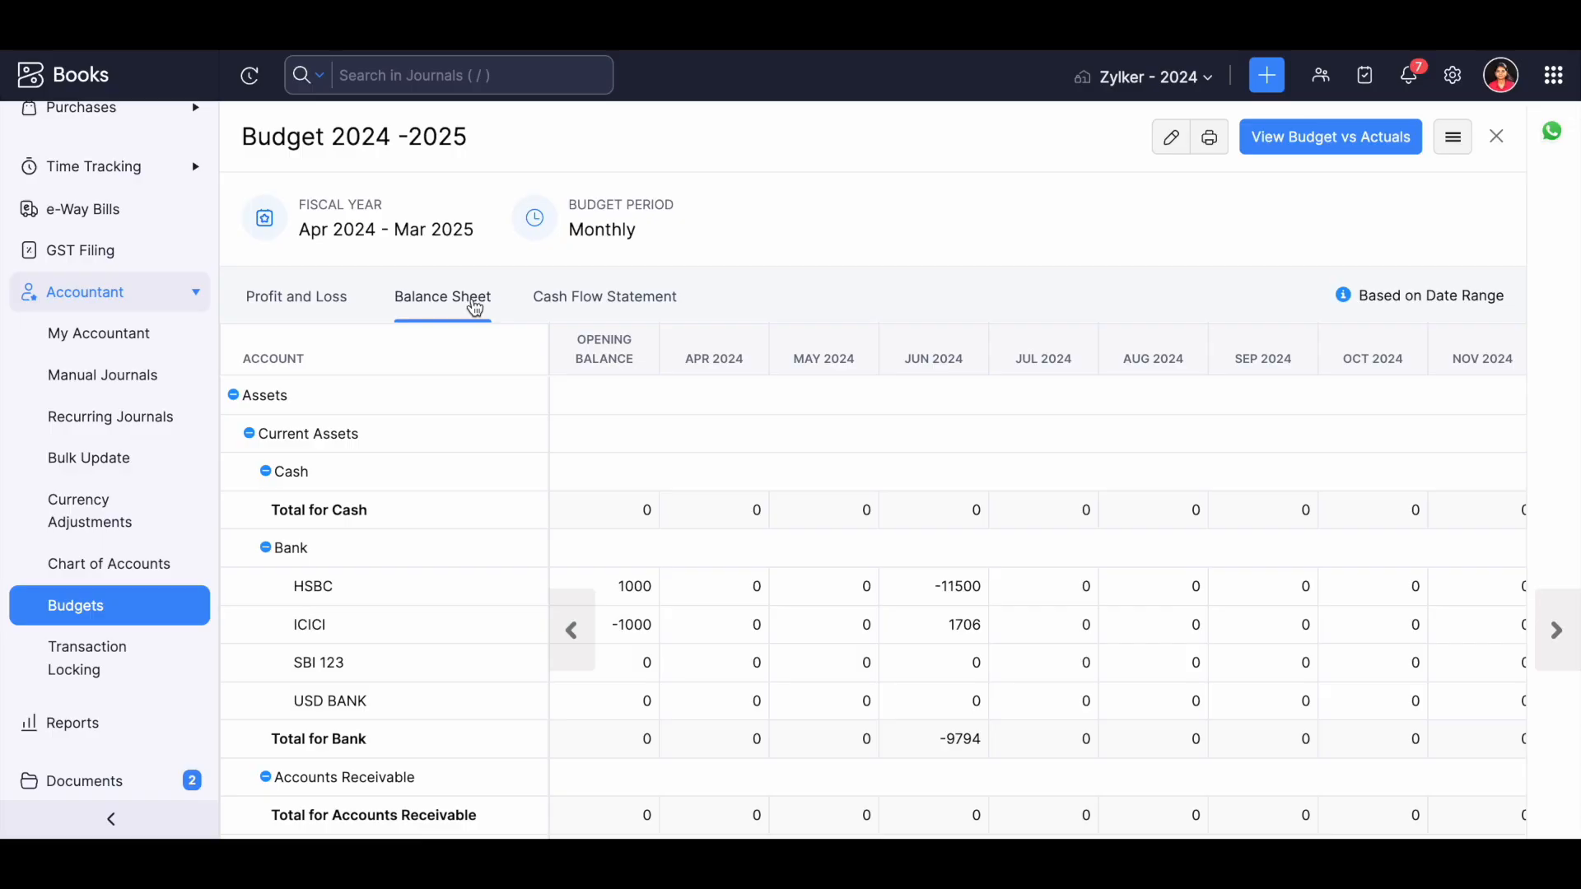
{"action": "left_click", "coordinate": [557, 298]}
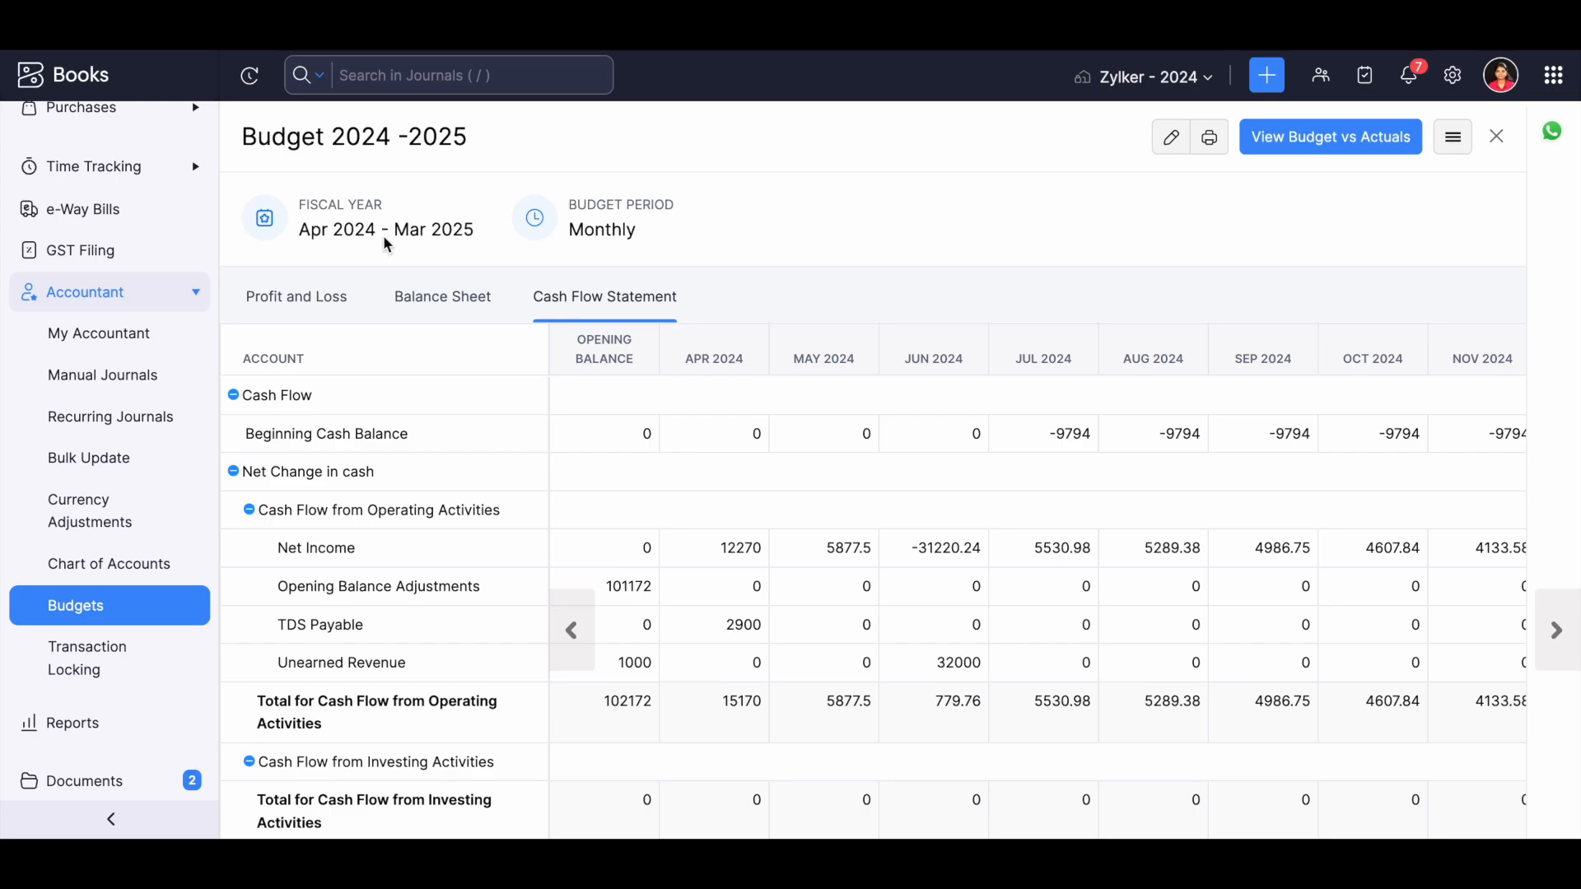
{"action": "left_click", "coordinate": [412, 299]}
{"action": "scroll", "coordinate": [511, 605], "scroll_direction": "down", "scroll_amount": 10}
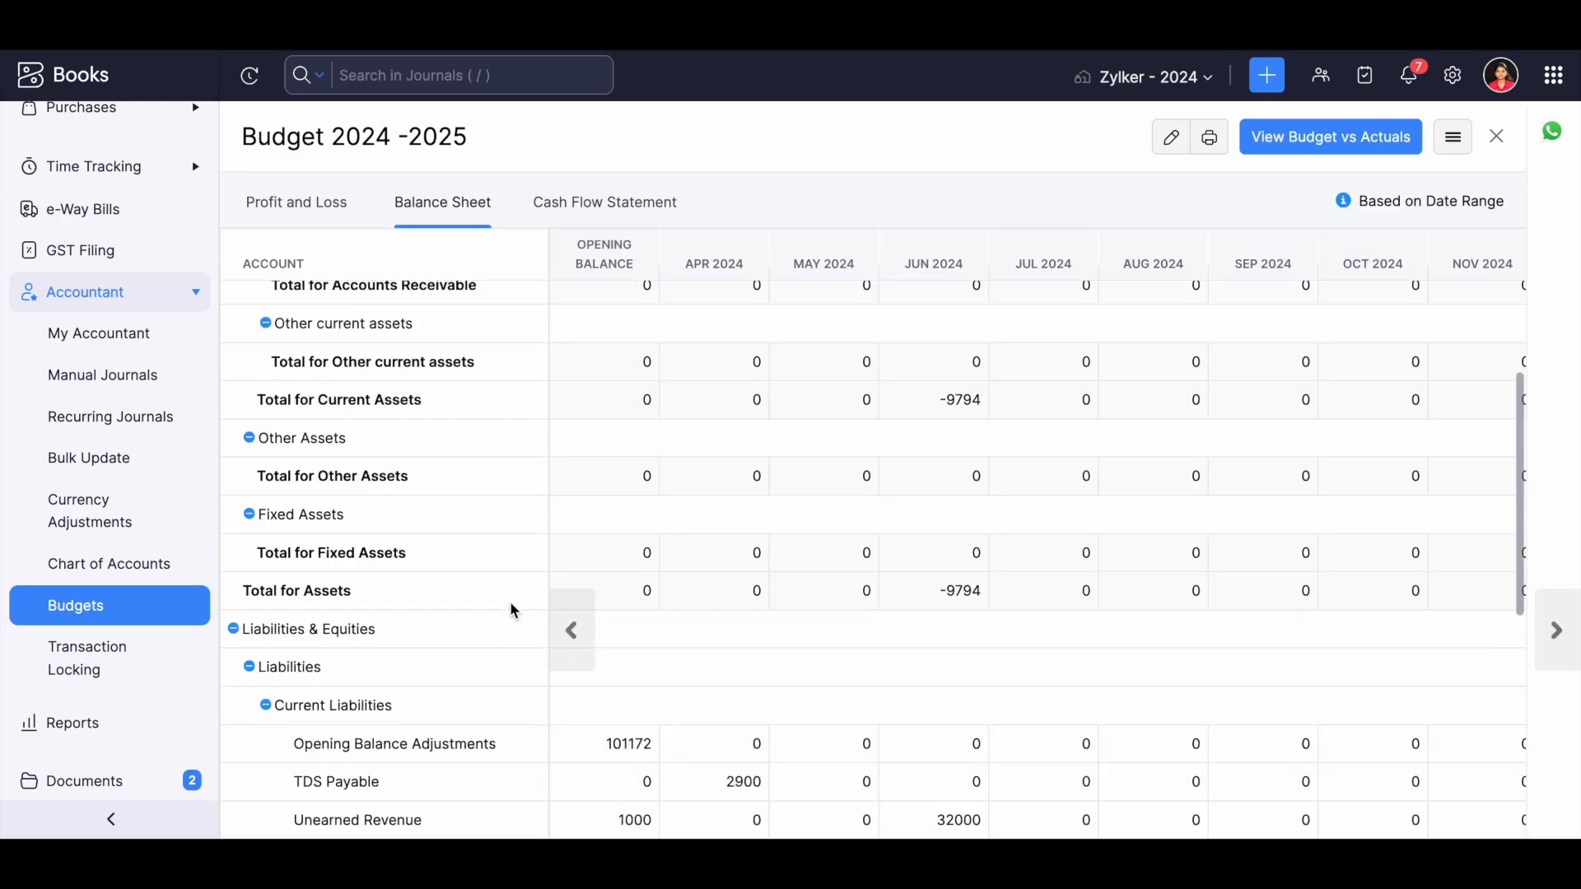
{"action": "left_click", "coordinate": [584, 202]}
{"action": "scroll", "coordinate": [346, 733], "scroll_direction": "down", "scroll_amount": 5}
{"action": "mouse_move", "coordinate": [485, 560]}
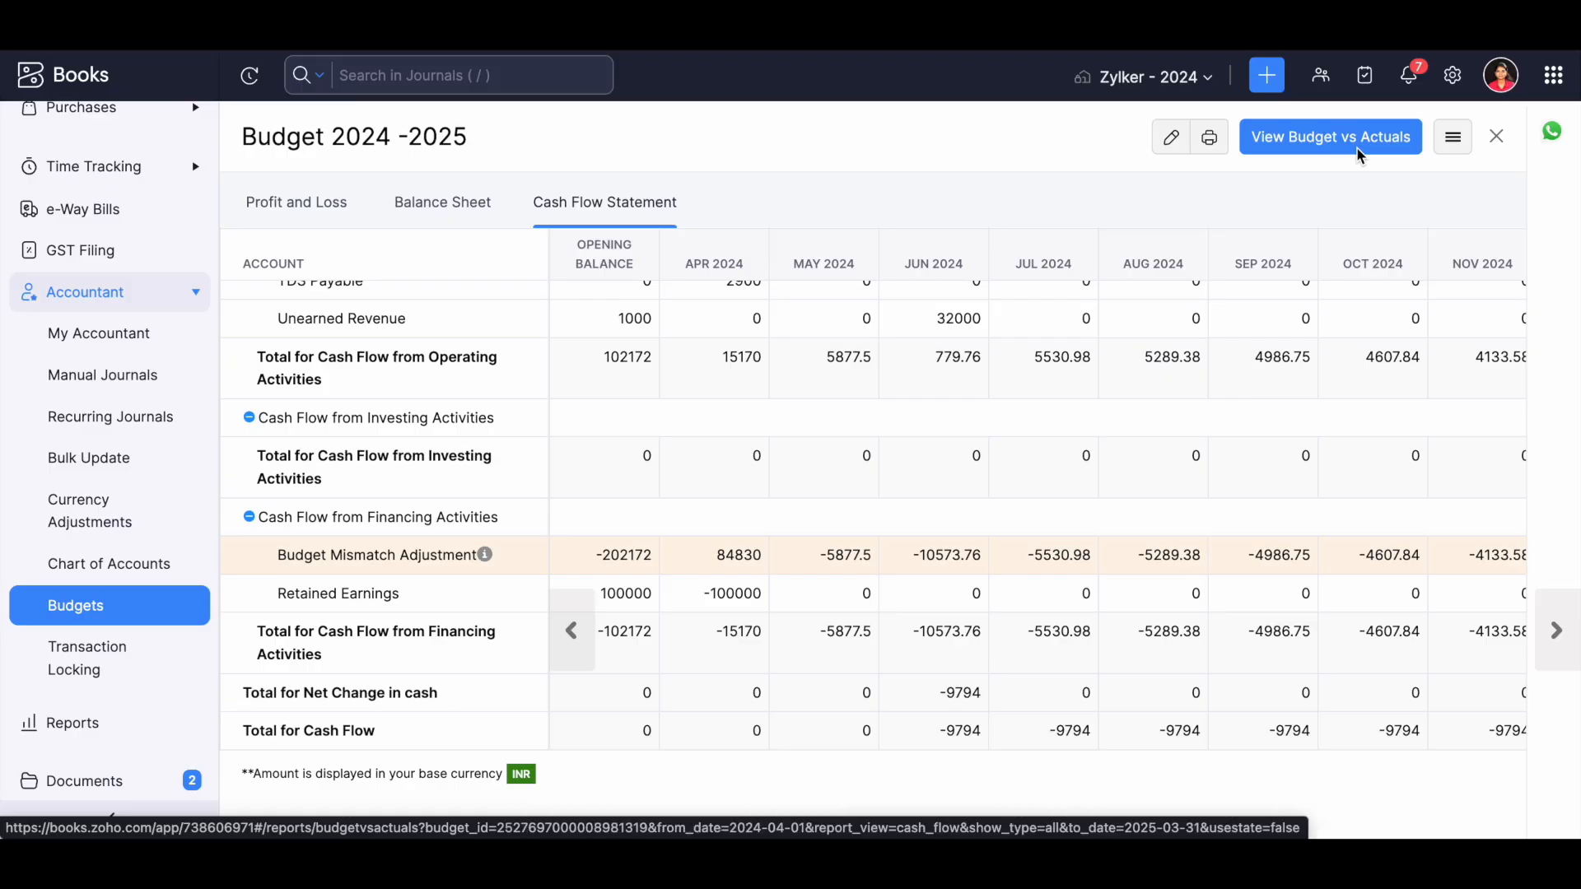
View the Budget vs Actuals report, examining the Discount and Sales over-budget percentages for April 2024 and the Balance Sheet comparison.
{"action": "left_click", "coordinate": [1299, 138]}
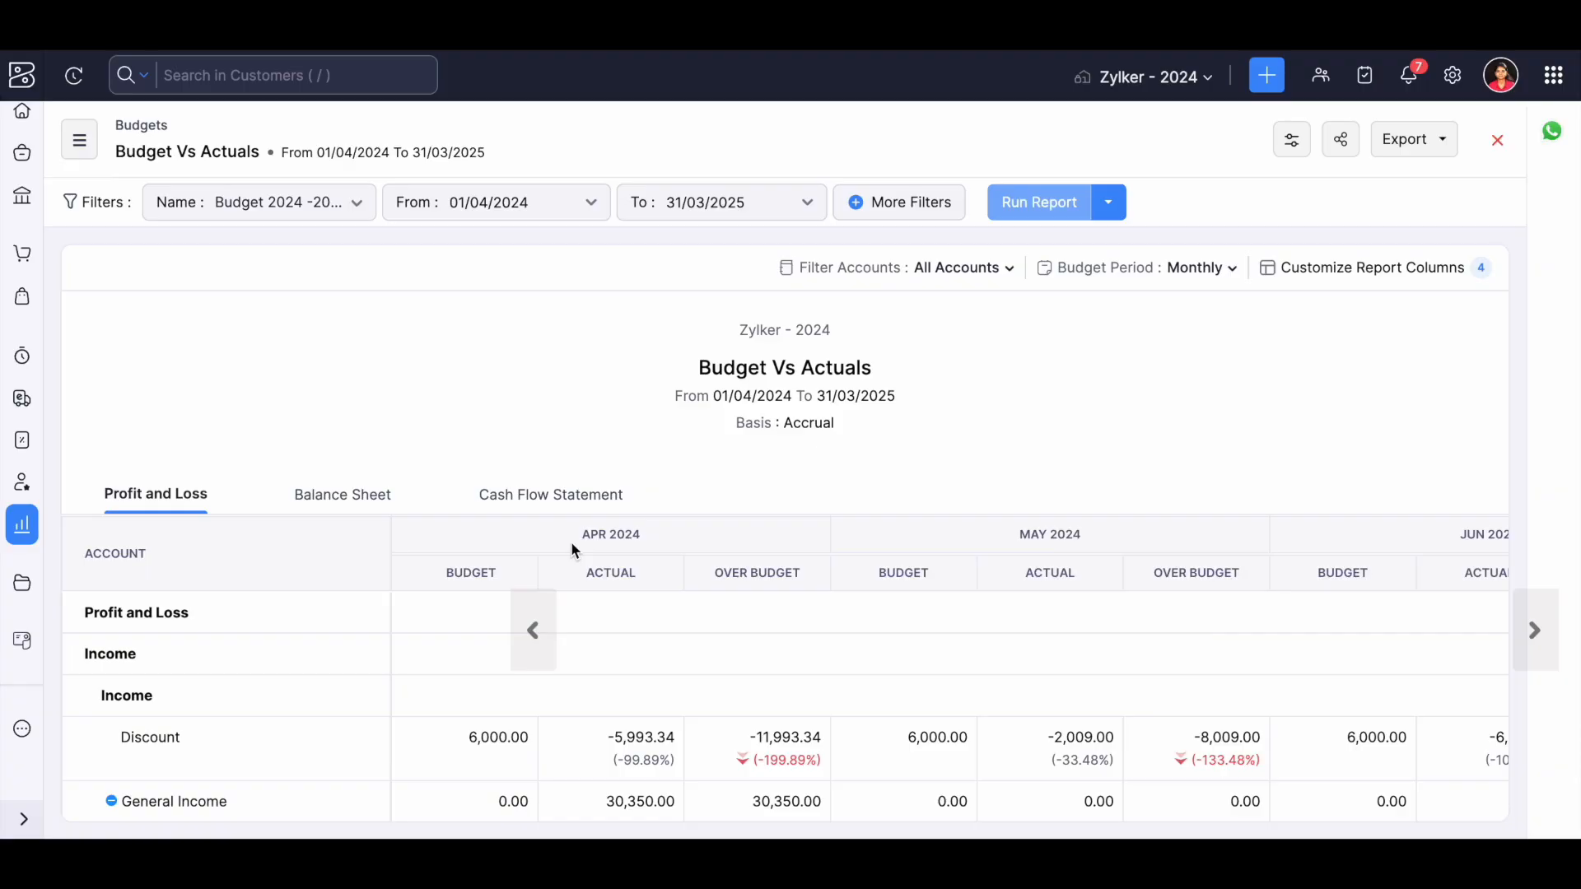
{"action": "scroll", "coordinate": [574, 549], "scroll_direction": "down", "scroll_amount": 3}
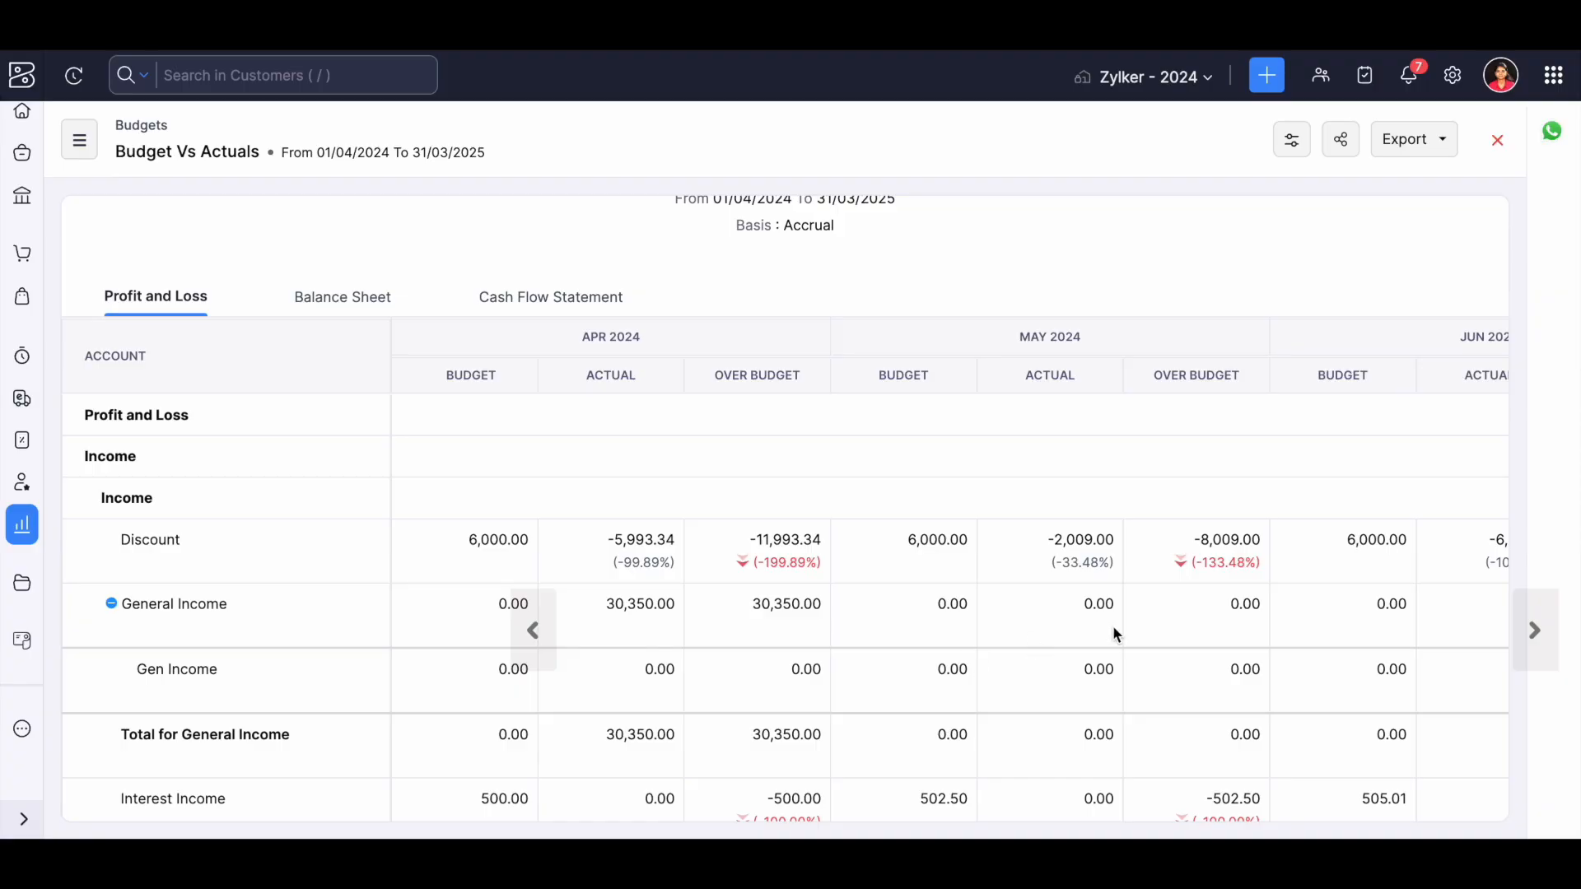
{"action": "left_click_drag", "start_coordinate": [724, 562], "coordinate": [832, 572]}
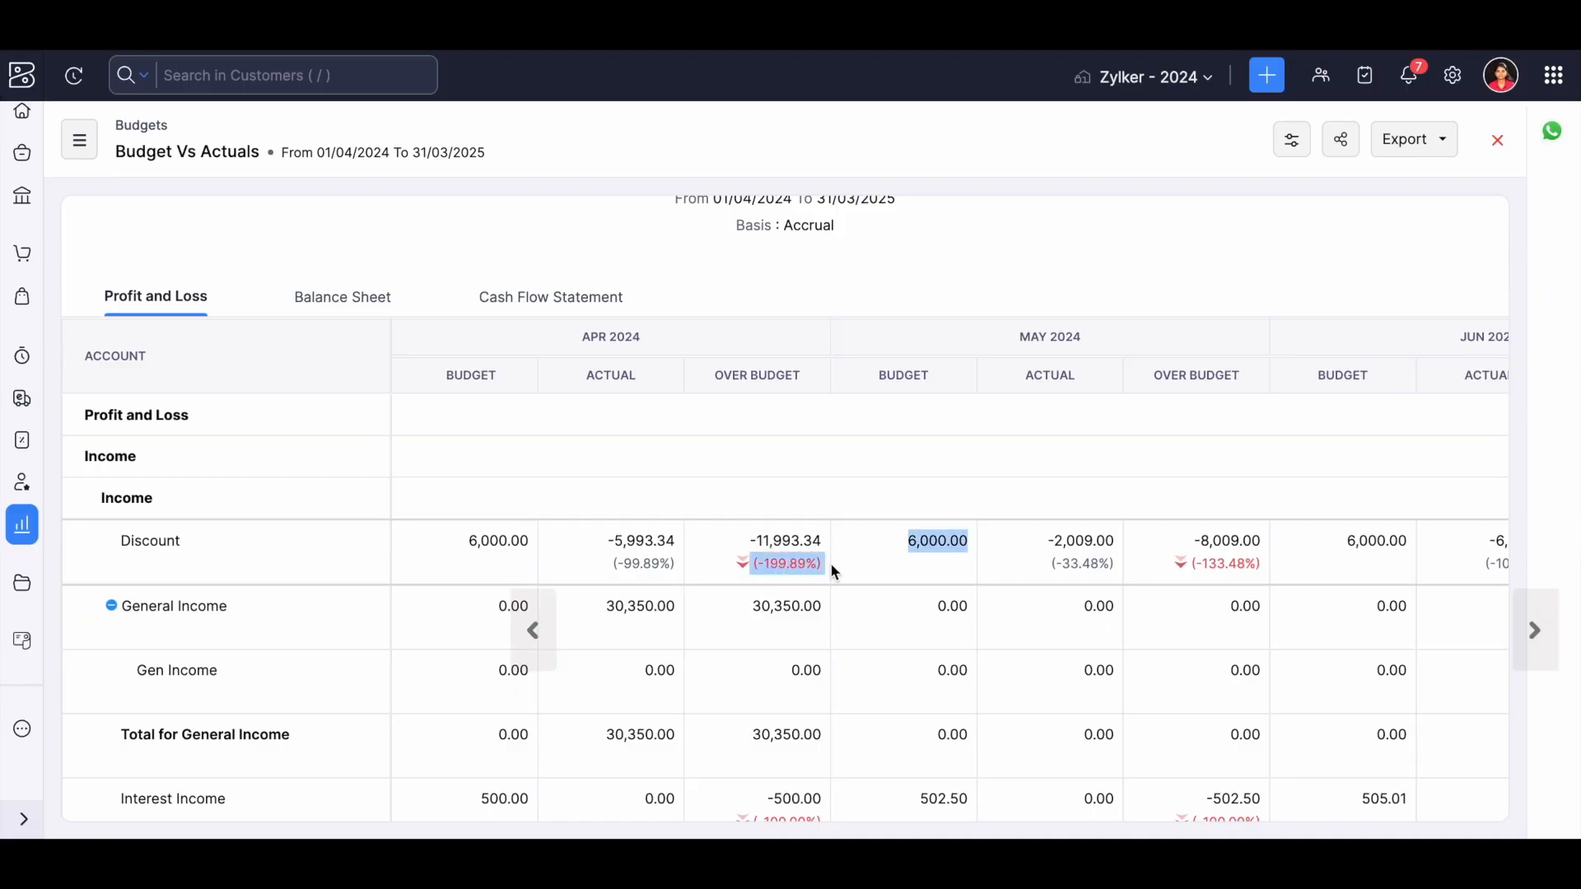
{"action": "scroll", "coordinate": [832, 567], "scroll_direction": "down", "scroll_amount": 5}
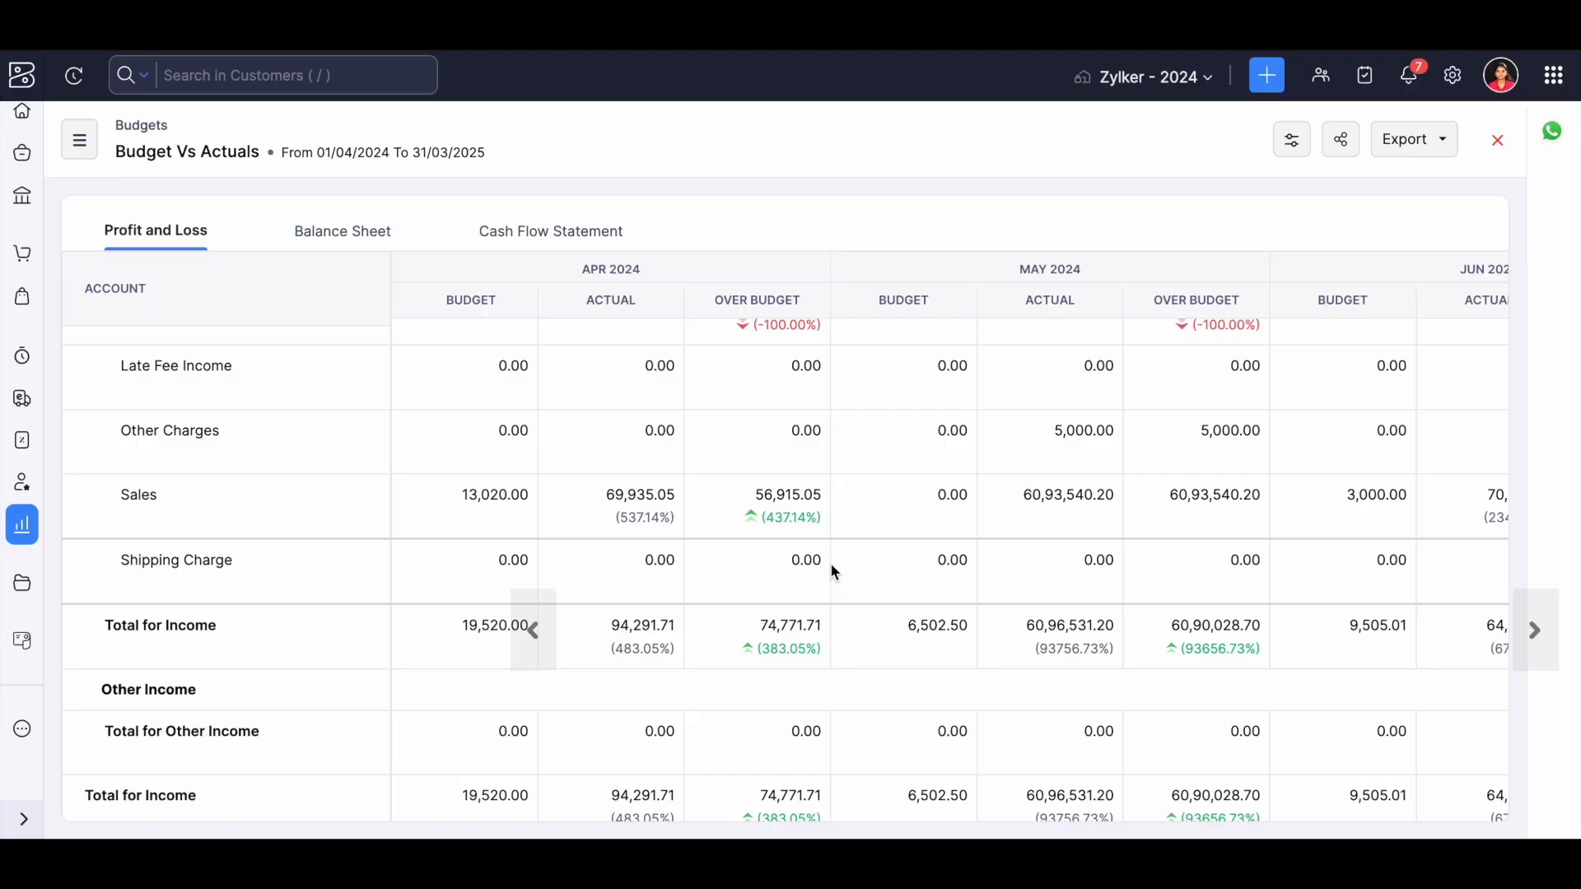
{"action": "left_click_drag", "start_coordinate": [759, 518], "coordinate": [820, 523]}
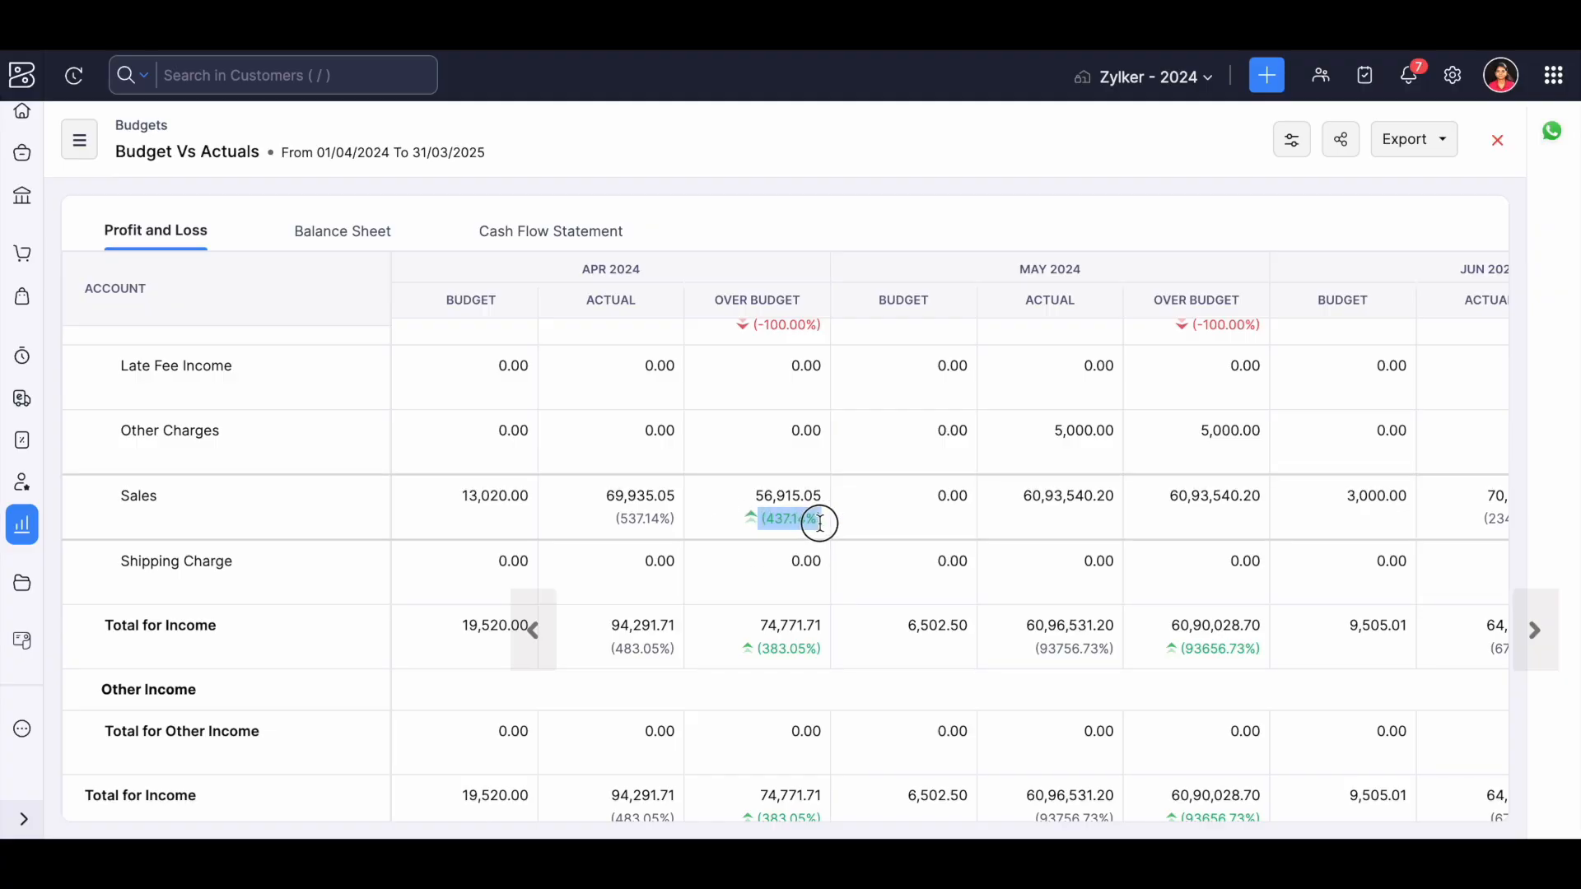
{"action": "scroll", "coordinate": [820, 522], "scroll_direction": "down", "scroll_amount": 3}
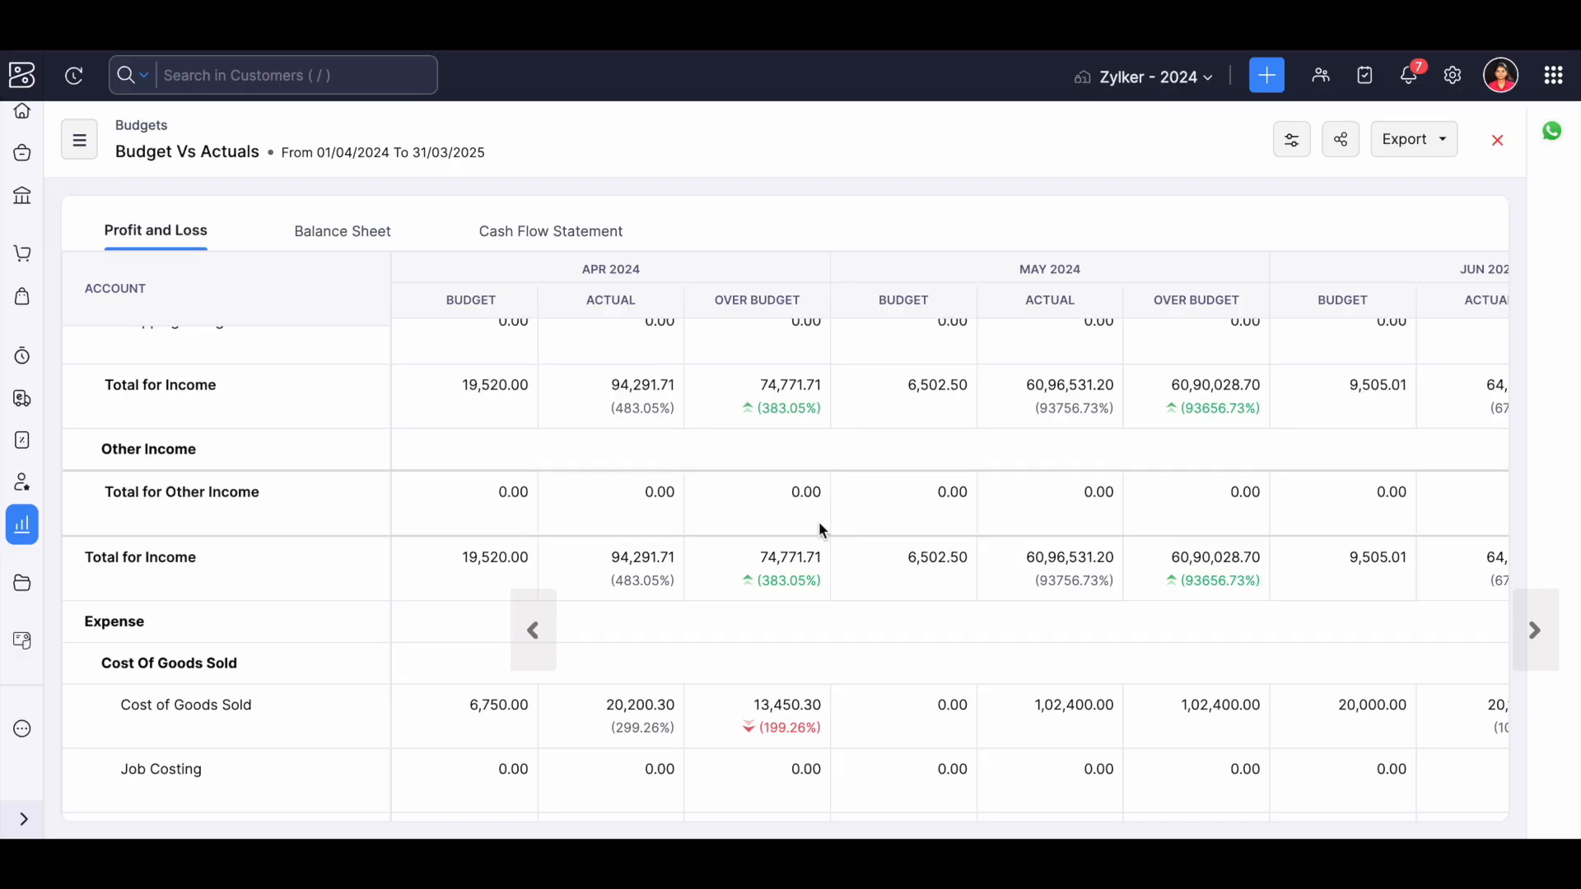
{"action": "left_click", "coordinate": [344, 233]}
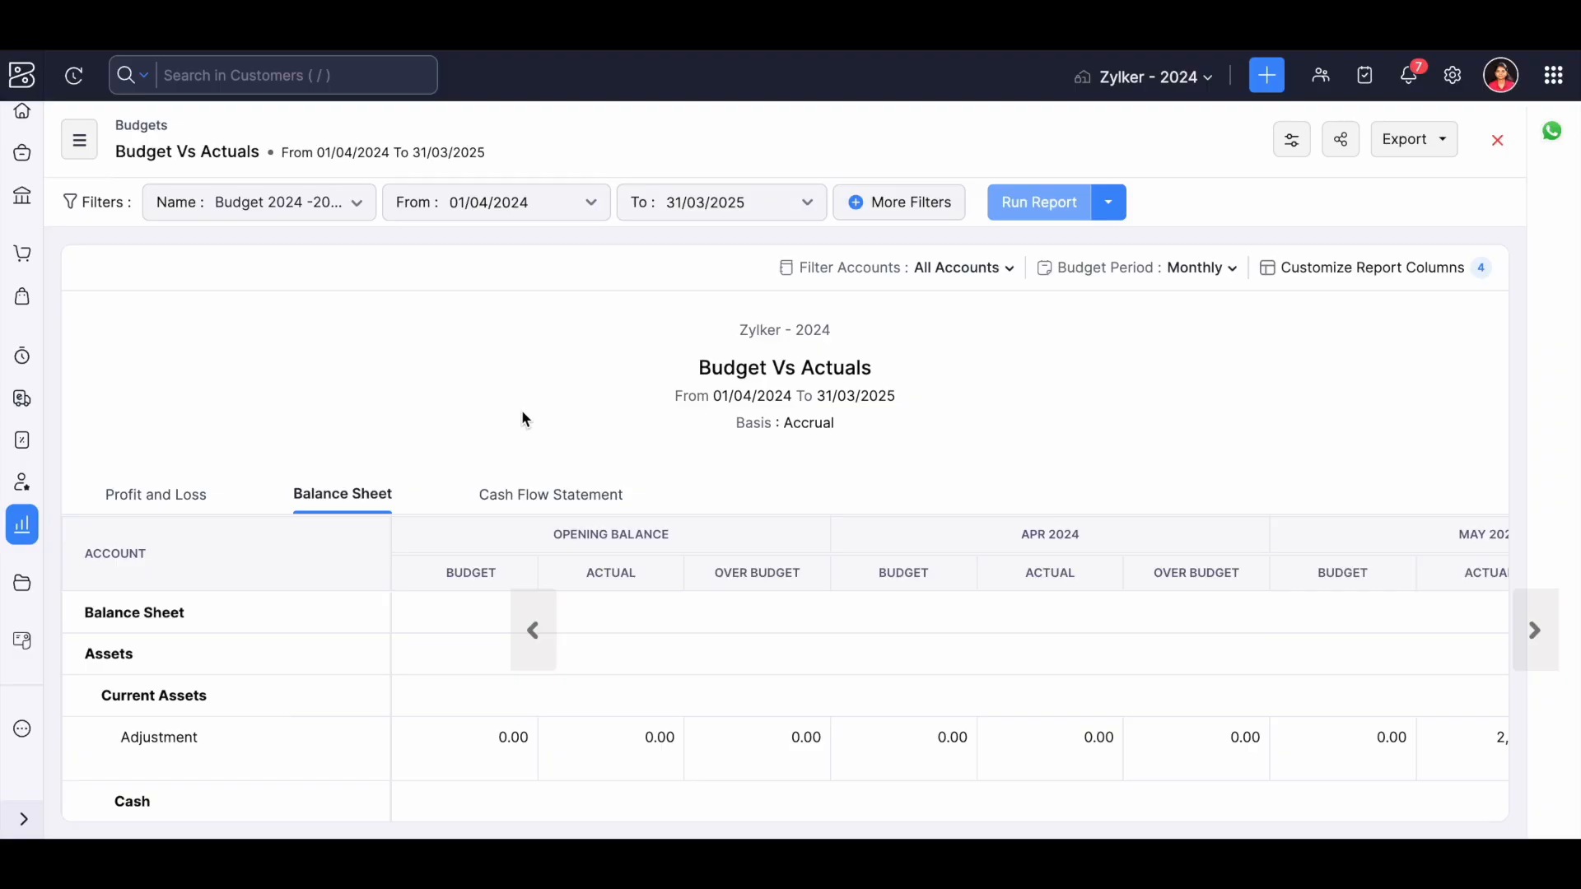
Leave the report and open the accountant's Bulk Update page for accounts in transactions.
{"action": "left_click", "coordinate": [18, 535]}
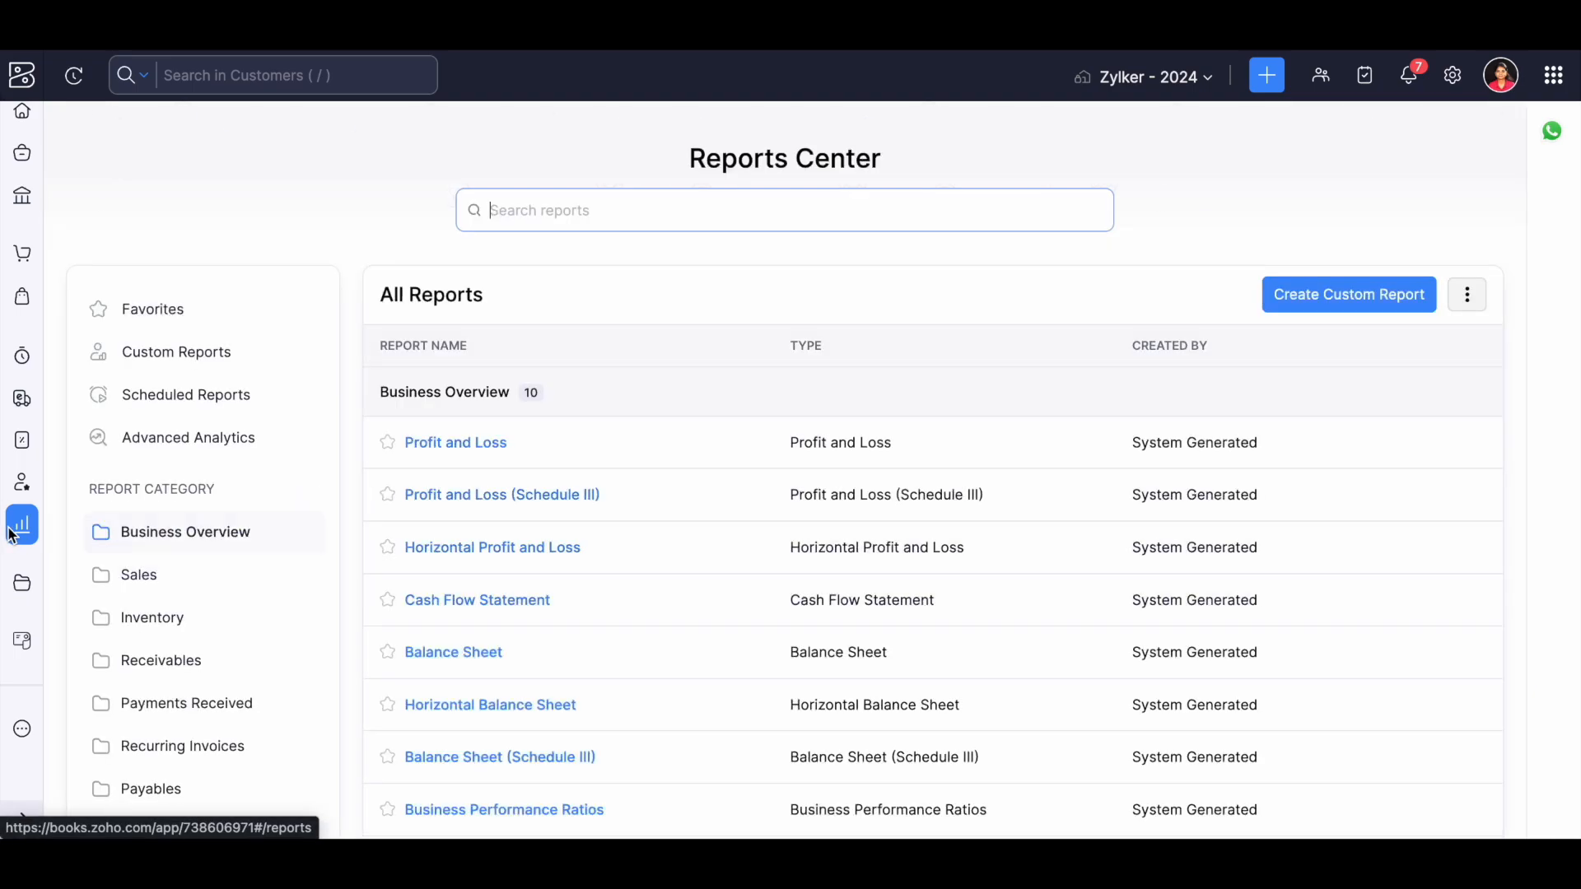
{"action": "left_click", "coordinate": [22, 480]}
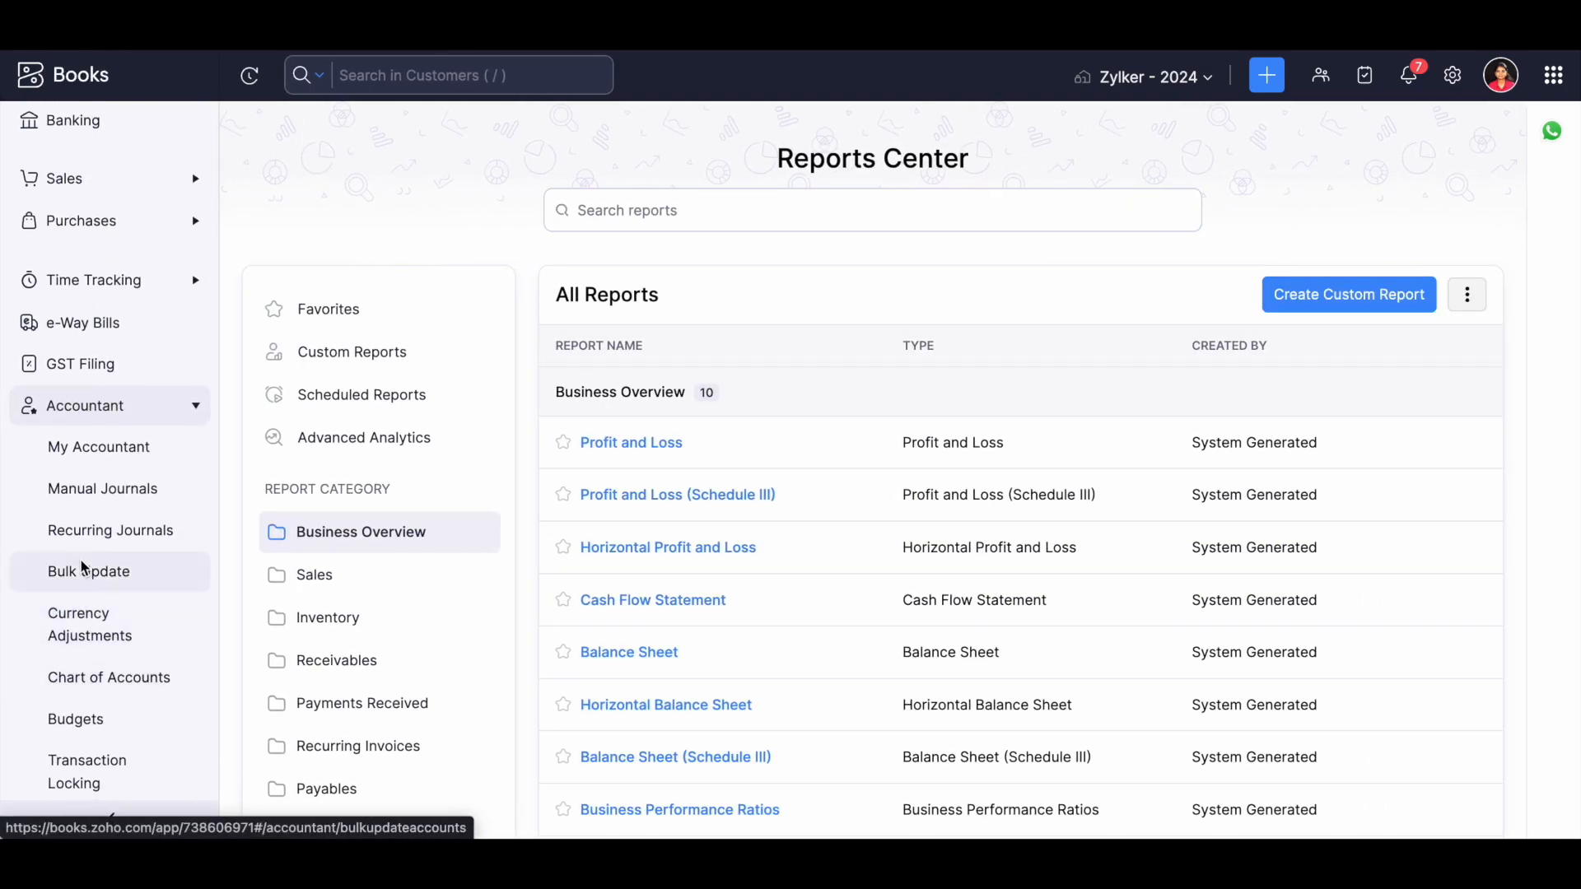
{"action": "left_click", "coordinate": [83, 570]}
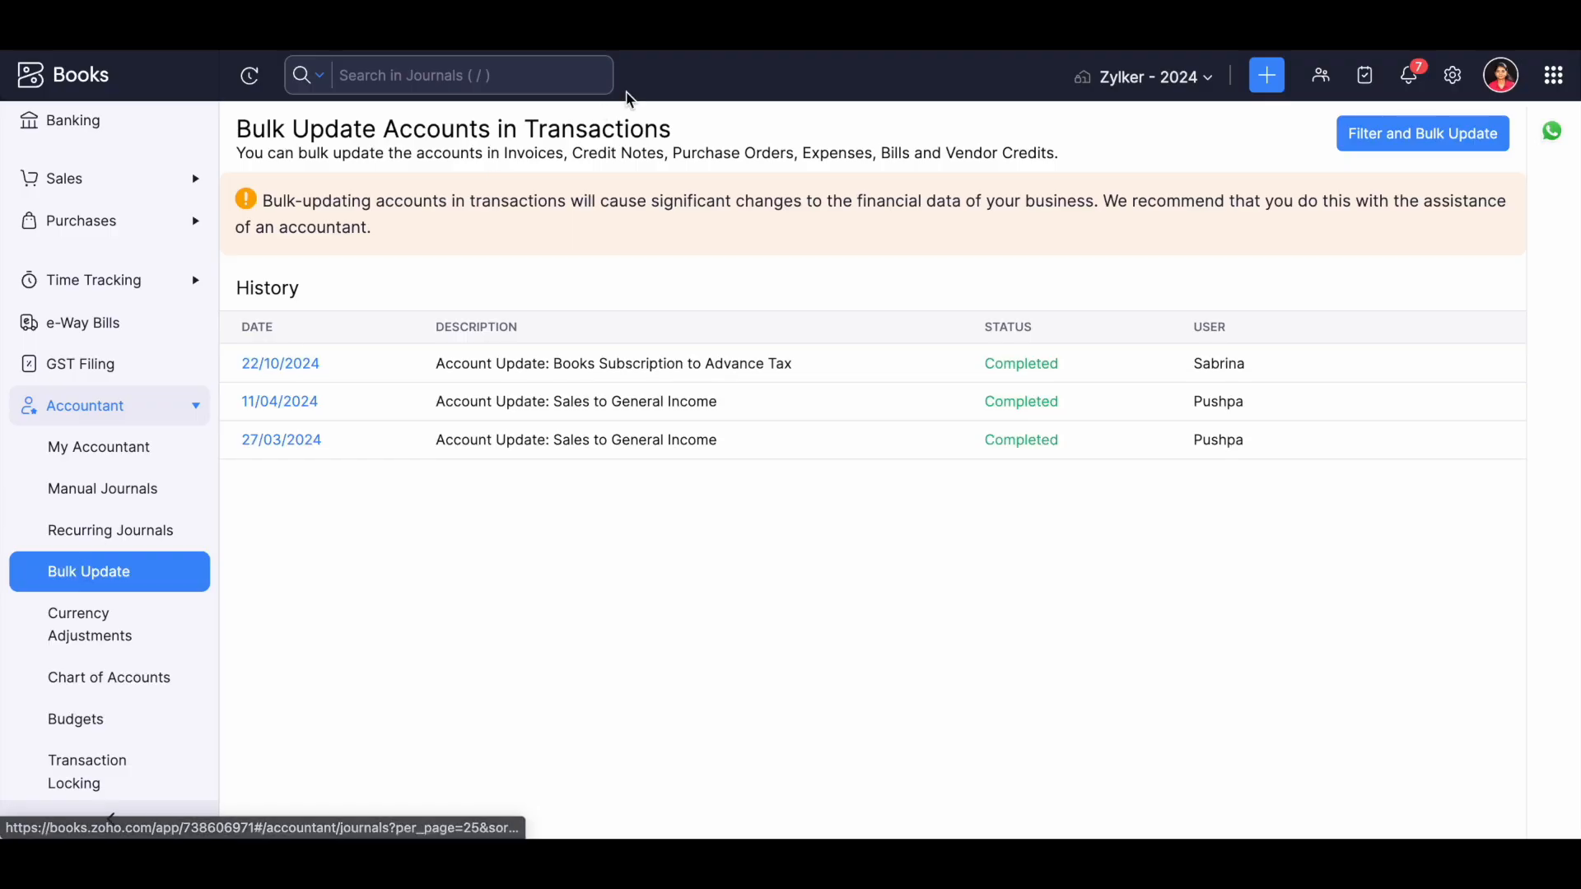
Filter the transactions for bulk update by the Cost of Goods Sold account.
{"action": "left_click", "coordinate": [1417, 137]}
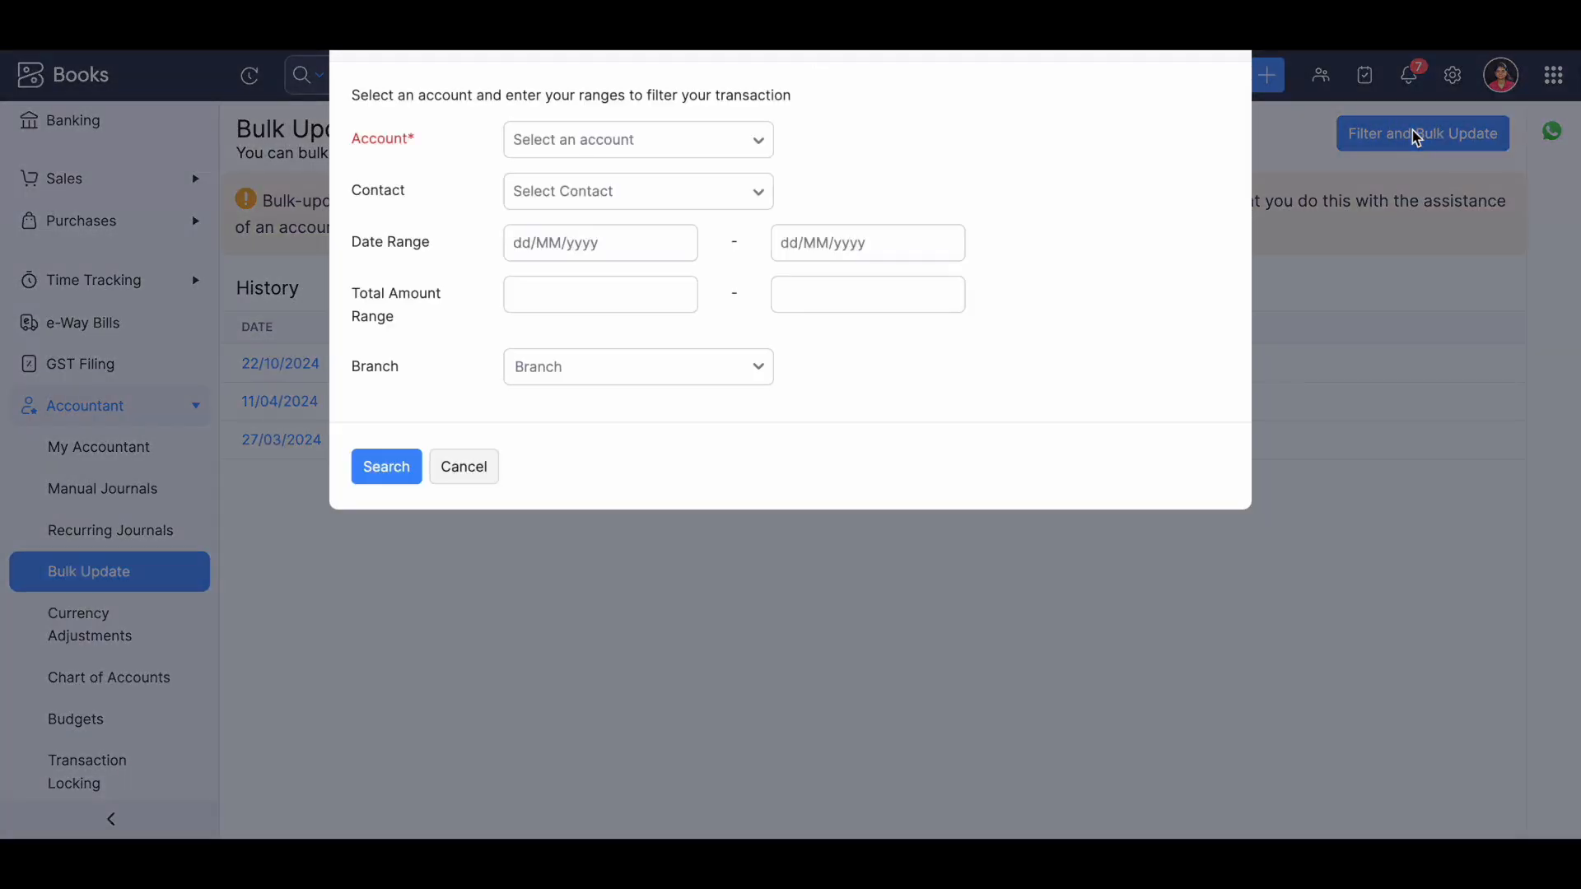
{"action": "left_click", "coordinate": [750, 151]}
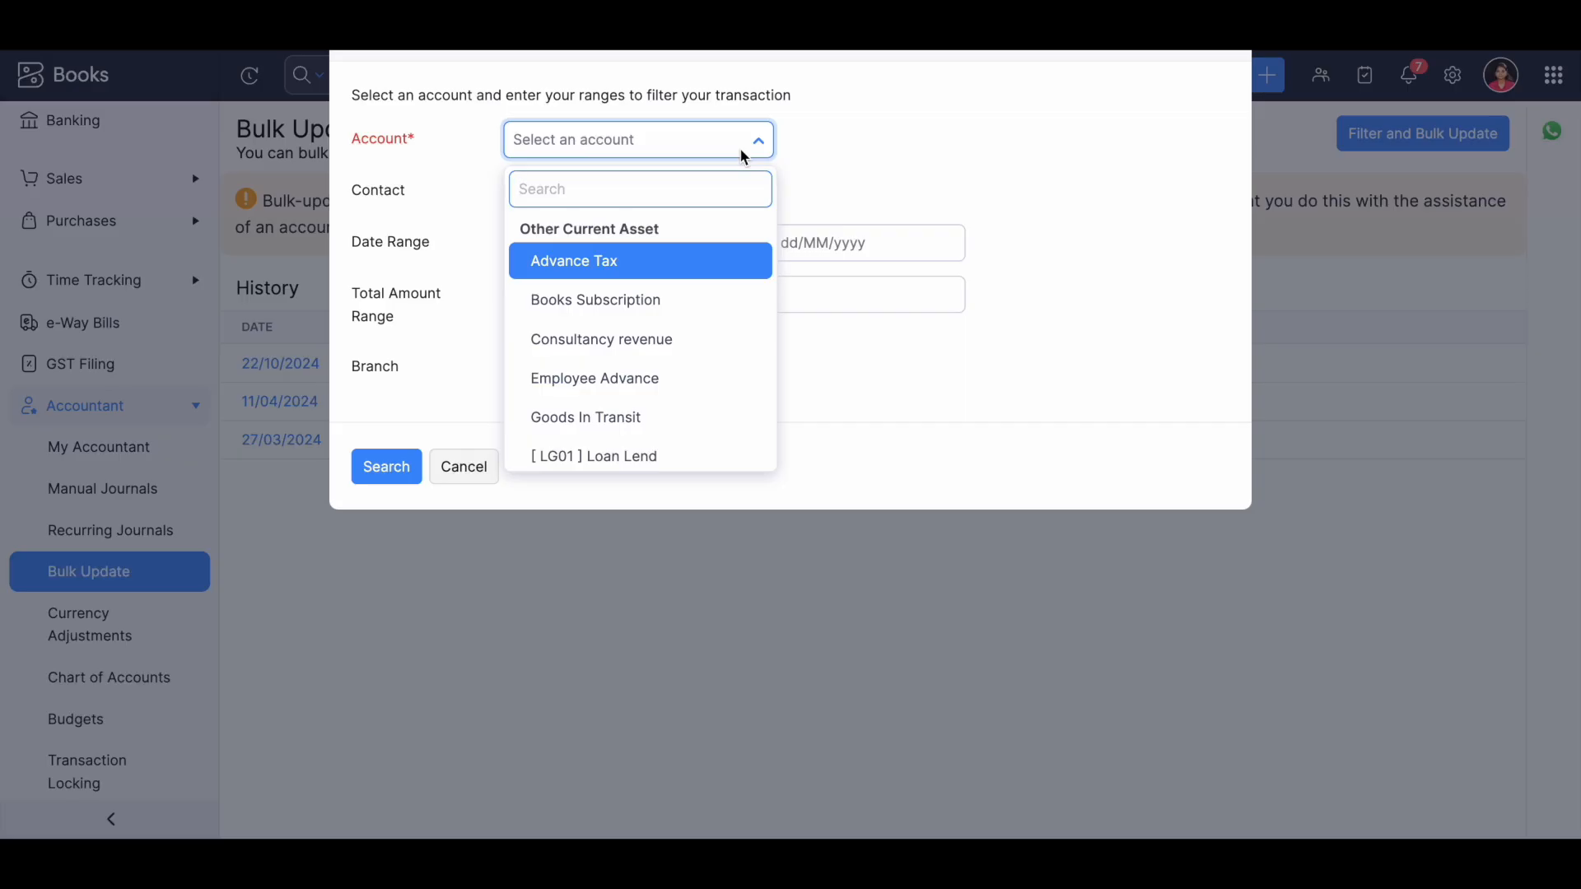
{"action": "type", "text": "cogni"}
{"action": "key", "text": "BackSpace"}
{"action": "key", "text": "BackSpace"}
{"action": "key", "text": "BackSpace"}
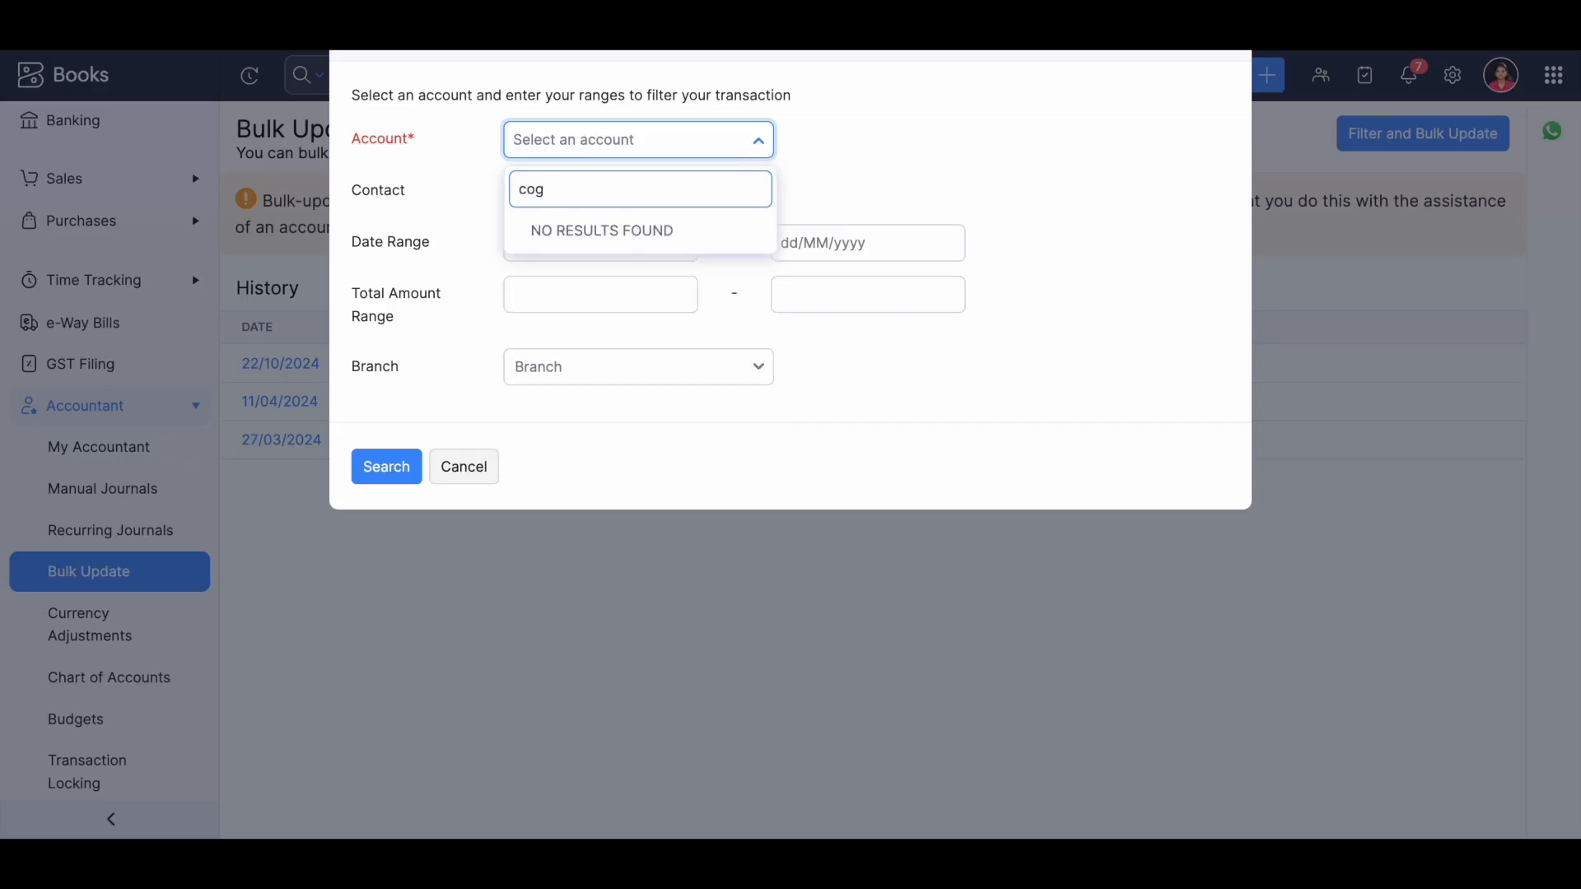
{"action": "type", "text": "st"}
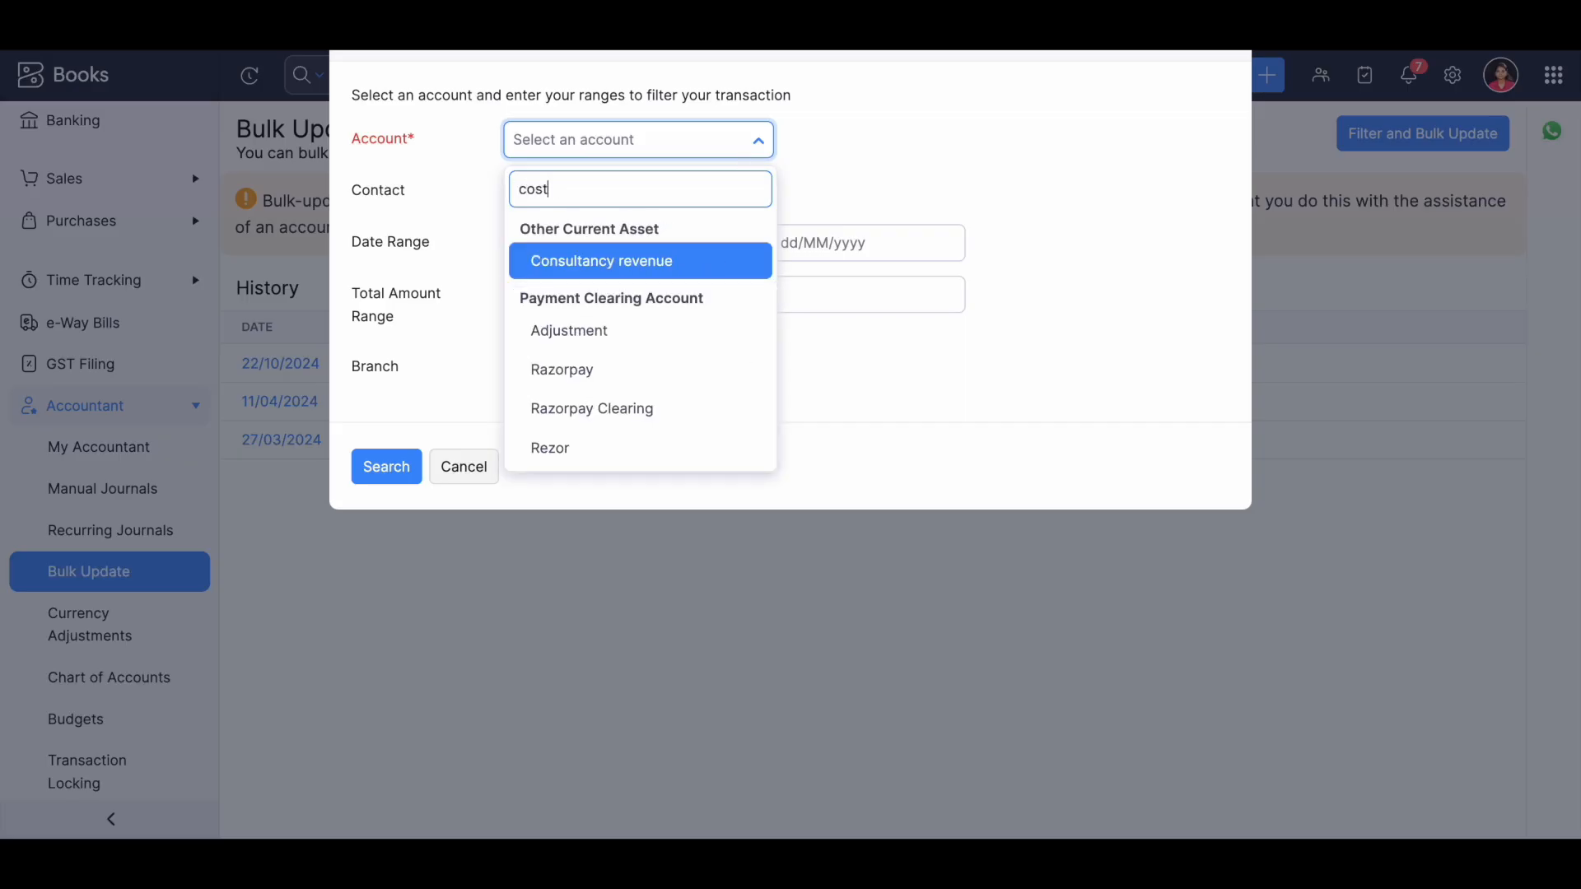
{"action": "left_click", "coordinate": [623, 275]}
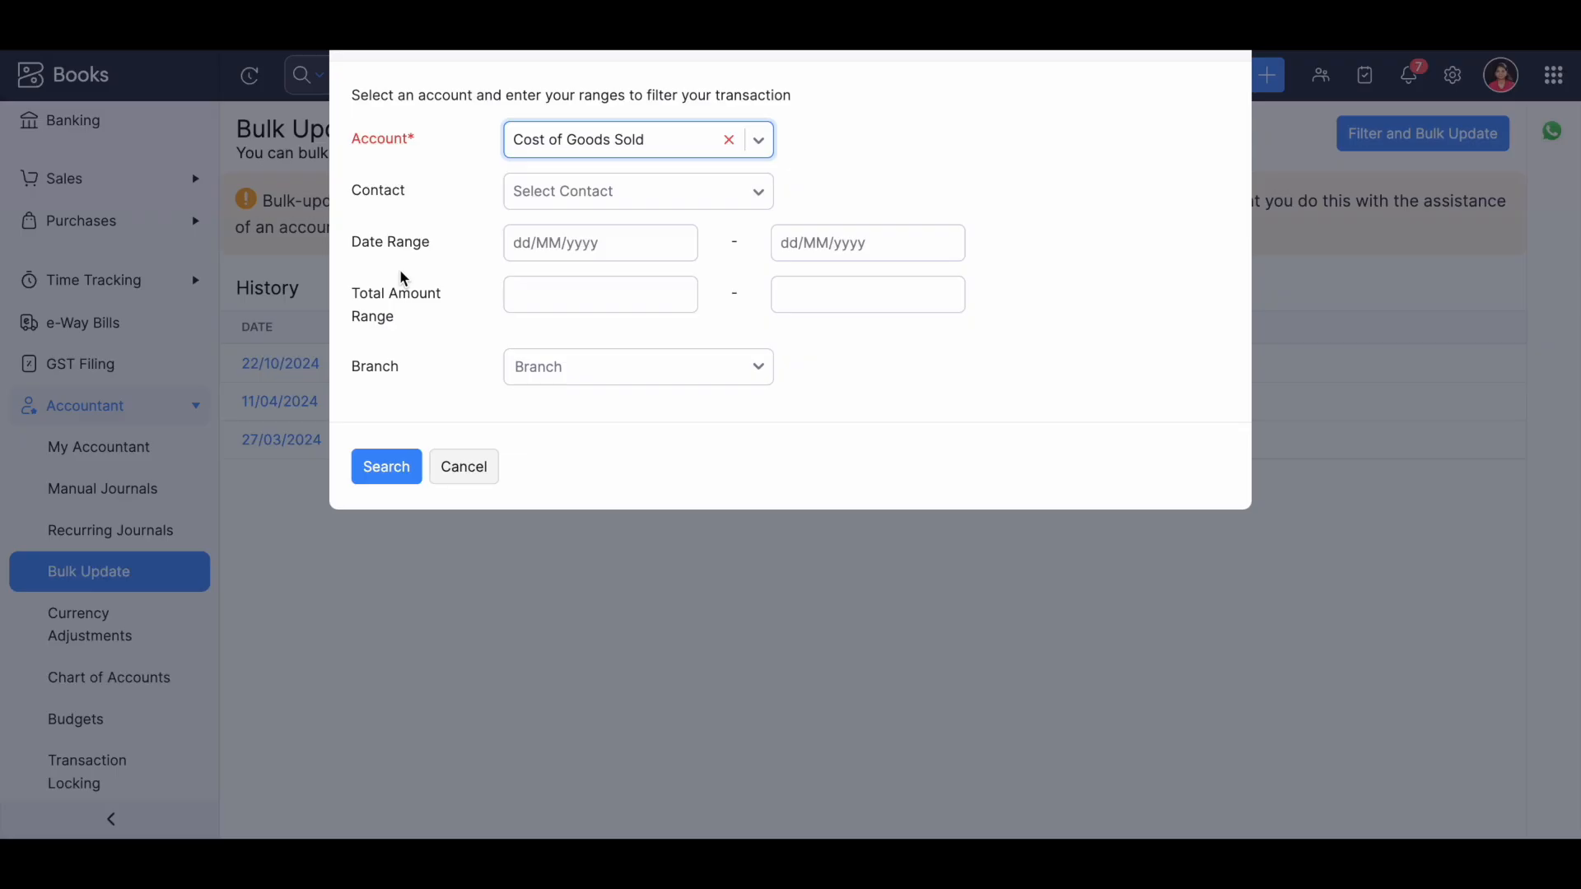
{"action": "left_click", "coordinate": [394, 464]}
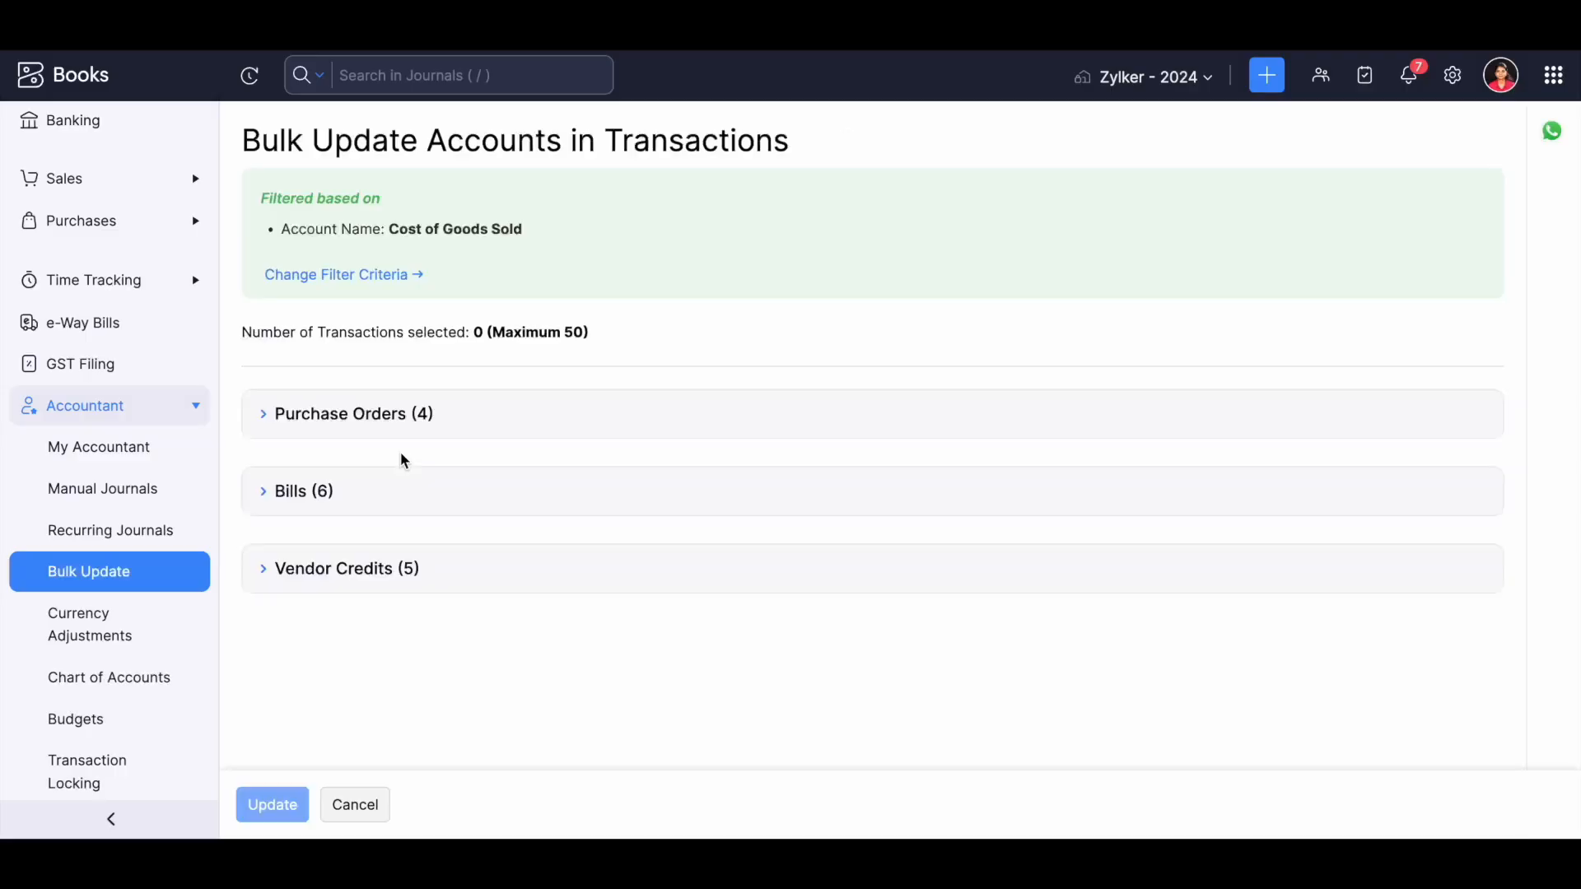
Expand and review the filtered purchase orders, bills and vendor credits for the bulk update.
{"action": "scroll", "coordinate": [467, 471], "scroll_direction": "down", "scroll_amount": 10}
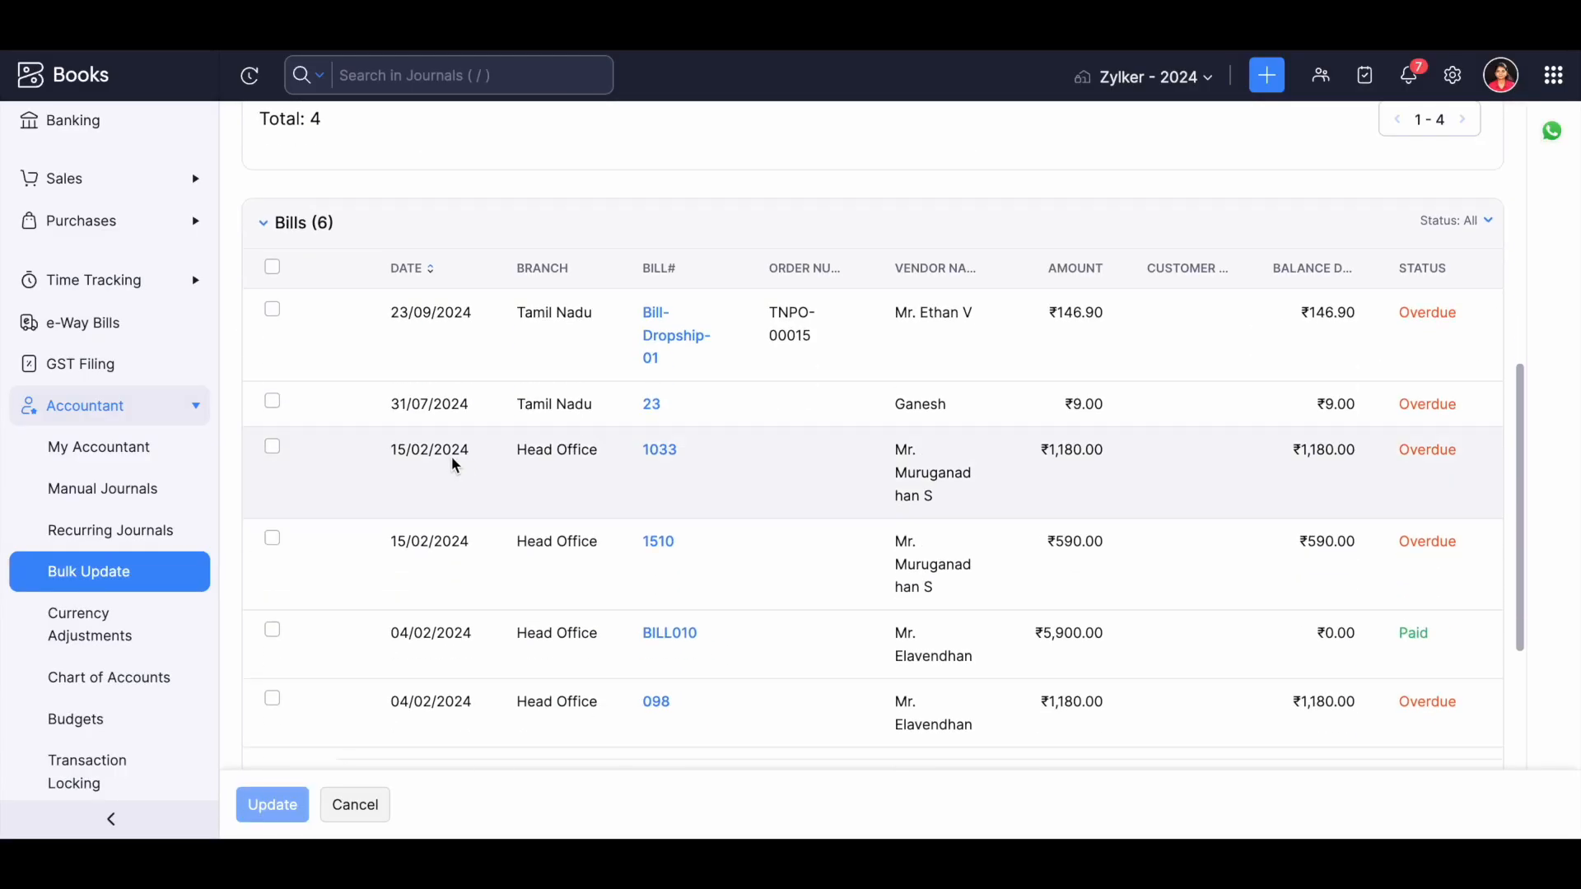
{"action": "left_click", "coordinate": [414, 640]}
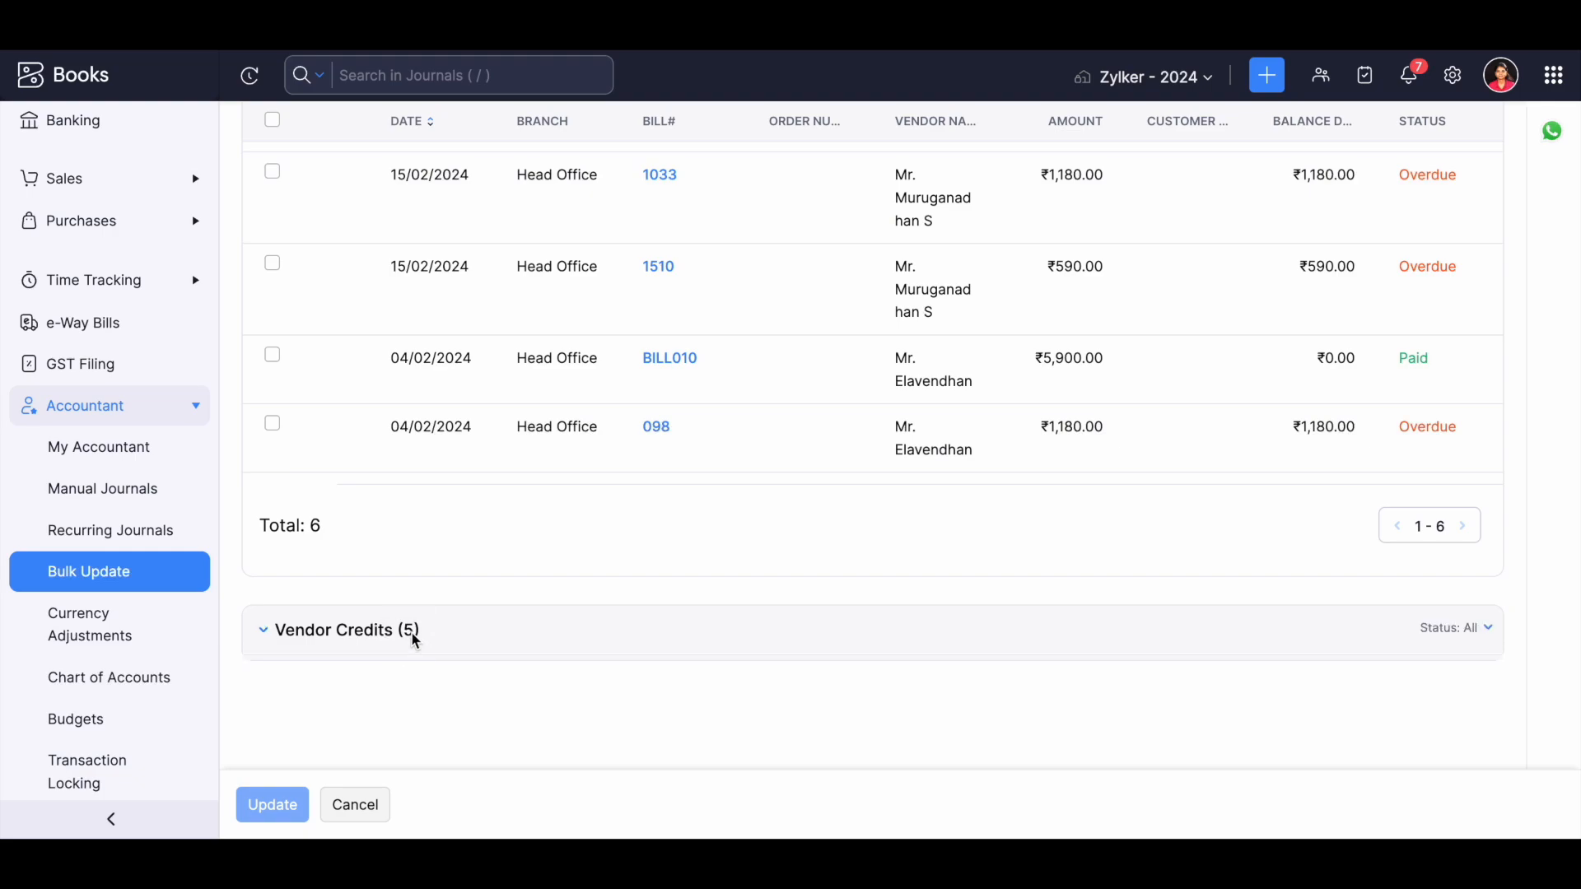
{"action": "scroll", "coordinate": [414, 639], "scroll_direction": "down", "scroll_amount": 5}
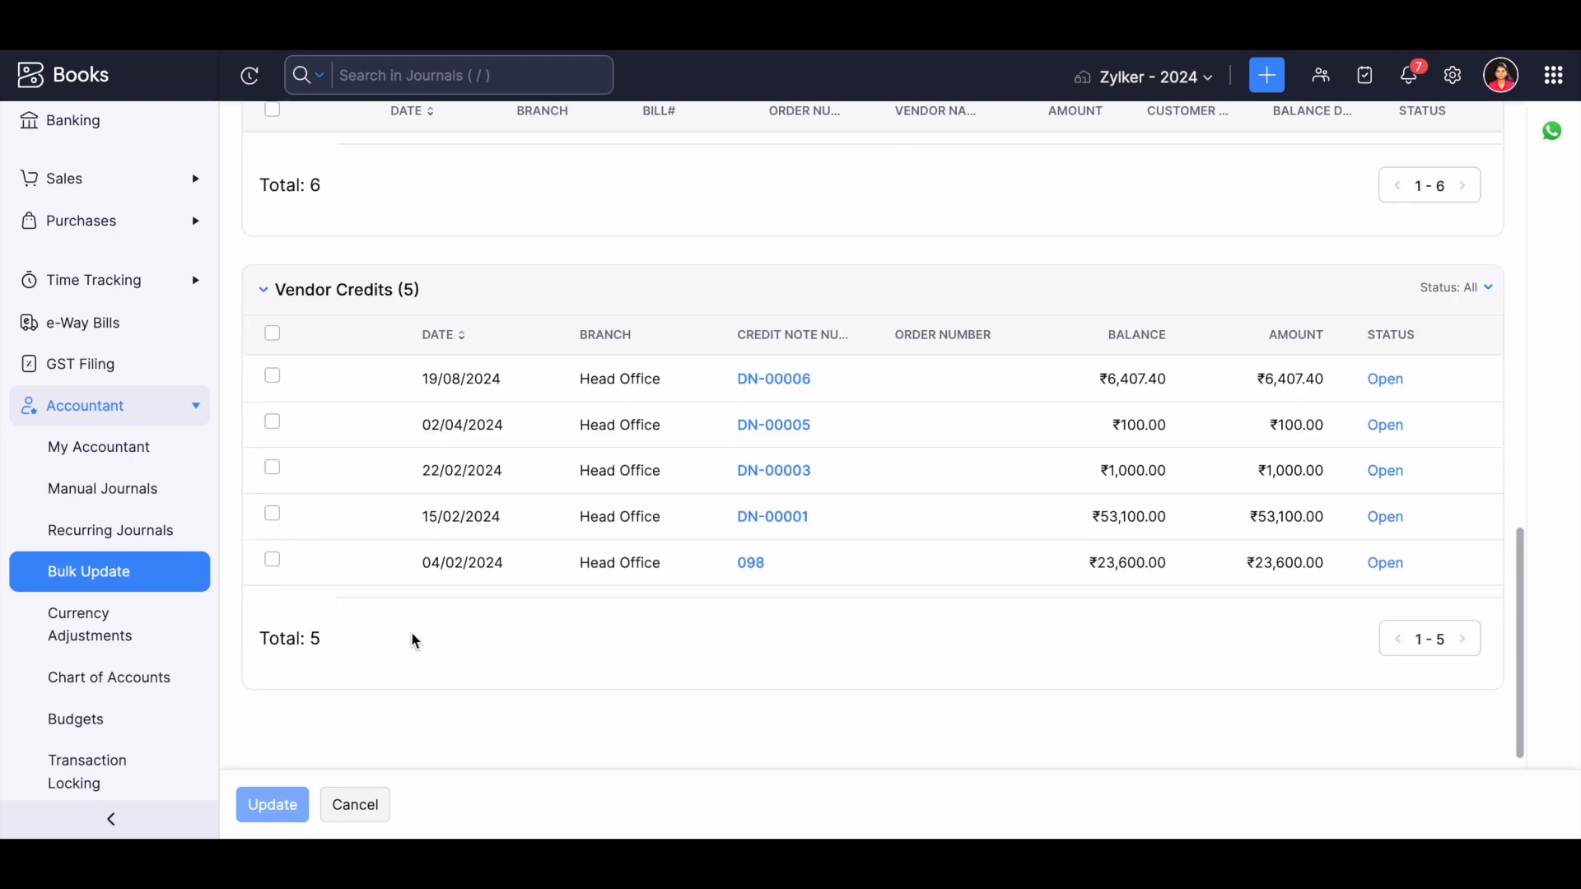
{"action": "scroll", "coordinate": [295, 472], "scroll_direction": "up", "scroll_amount": 14}
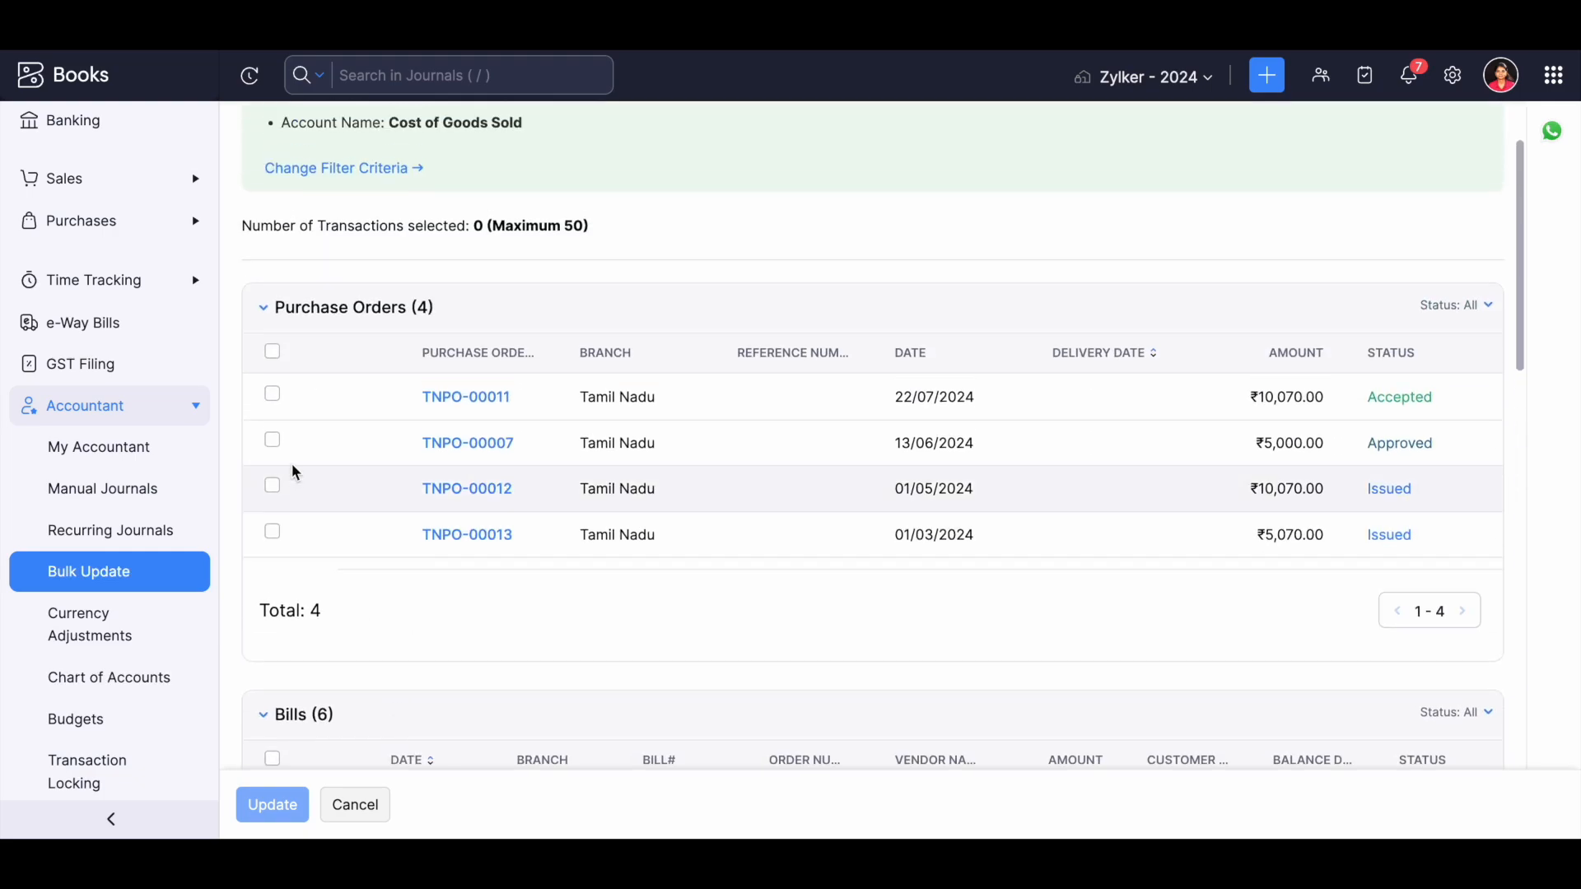
Select all the purchase orders, browse the new accounts for replacing Cost of Goods Sold, and cancel the replacement.
{"action": "left_click", "coordinate": [272, 353]}
{"action": "scroll", "coordinate": [278, 586], "scroll_direction": "down", "scroll_amount": 3}
{"action": "left_click", "coordinate": [286, 807]}
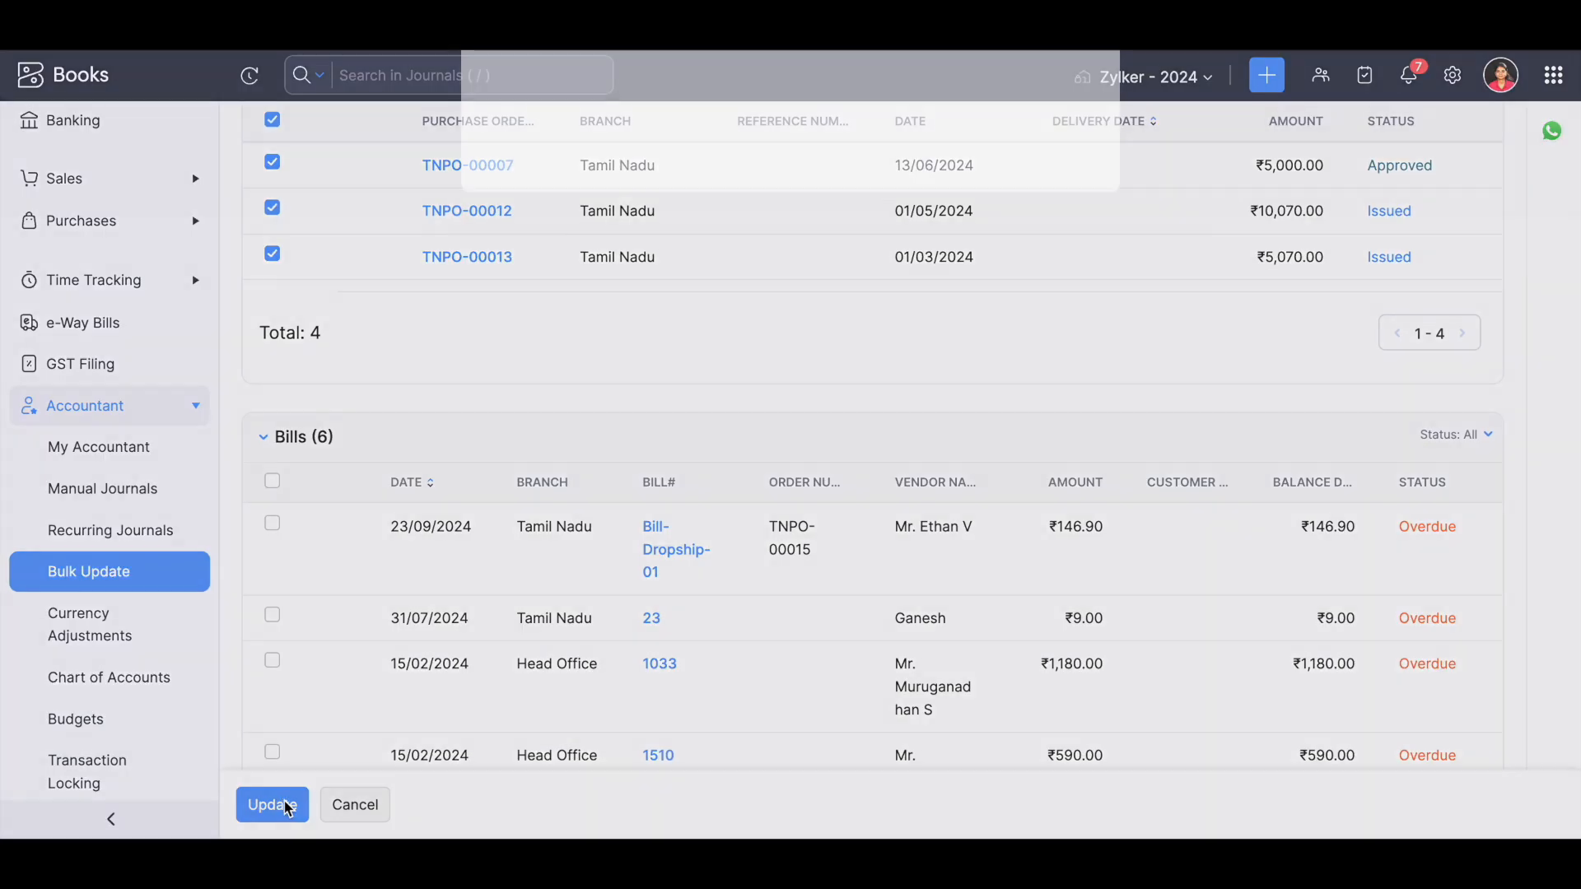
{"action": "left_click", "coordinate": [764, 226]}
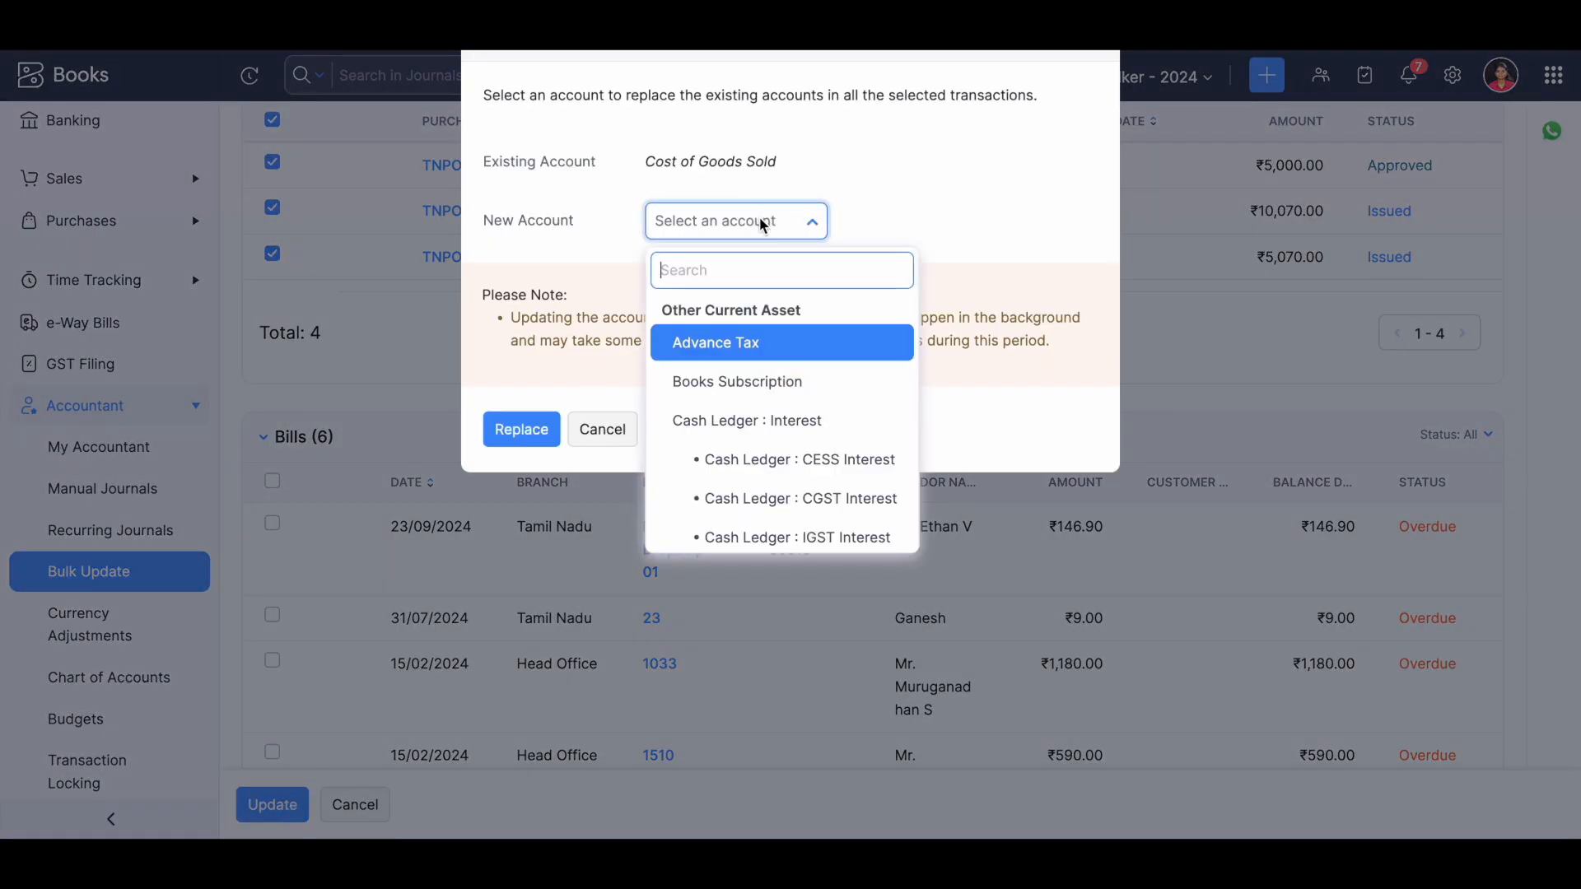
{"action": "scroll", "coordinate": [762, 484], "scroll_direction": "down", "scroll_amount": 4}
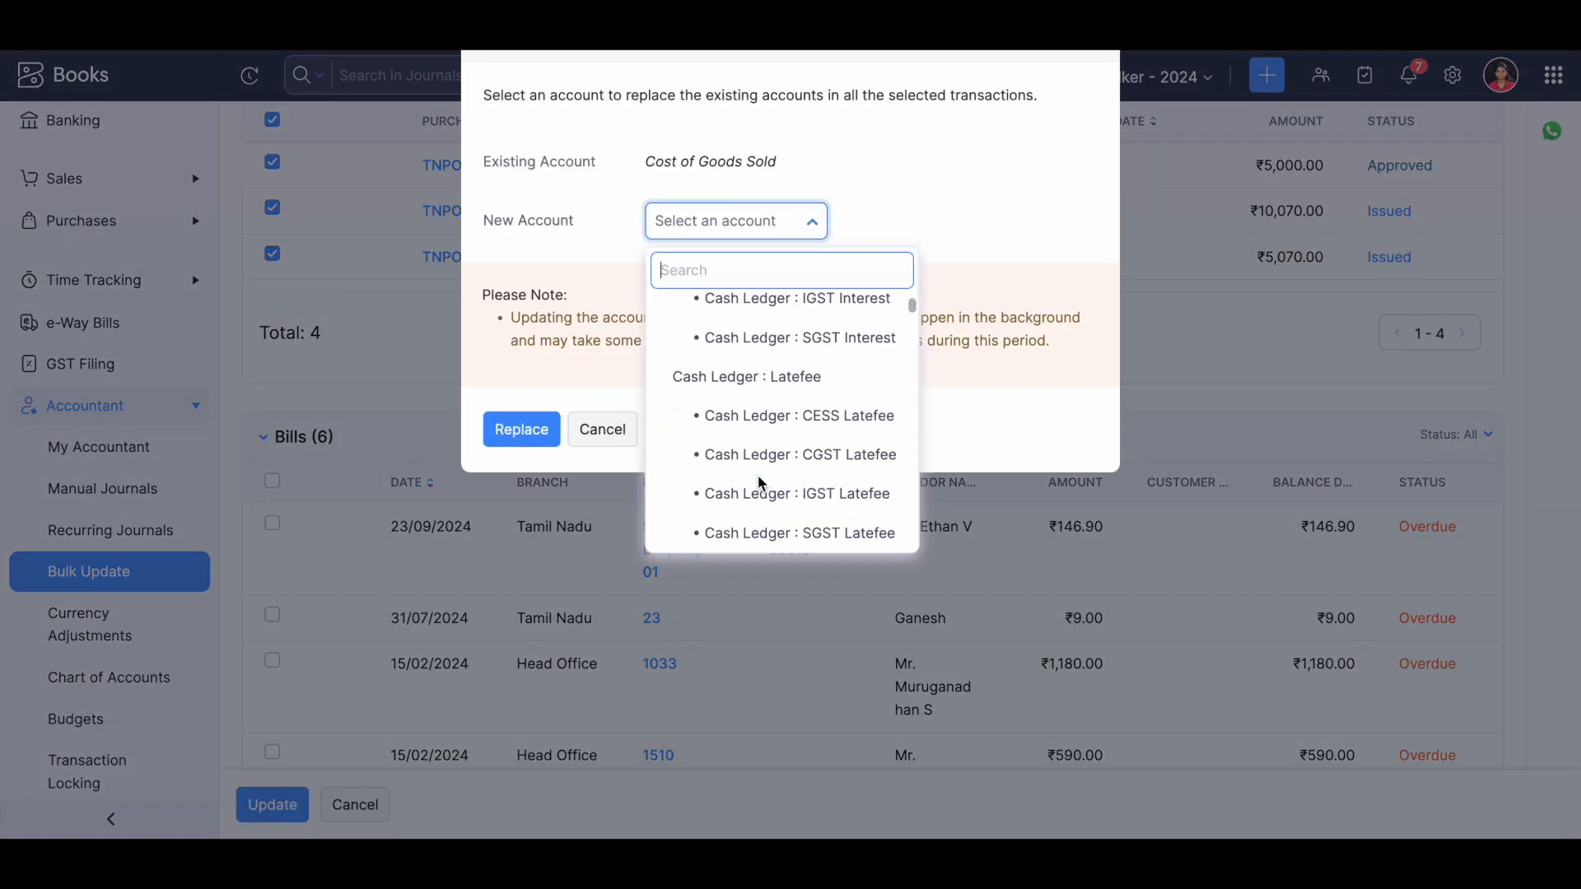
{"action": "left_click", "coordinate": [610, 424]}
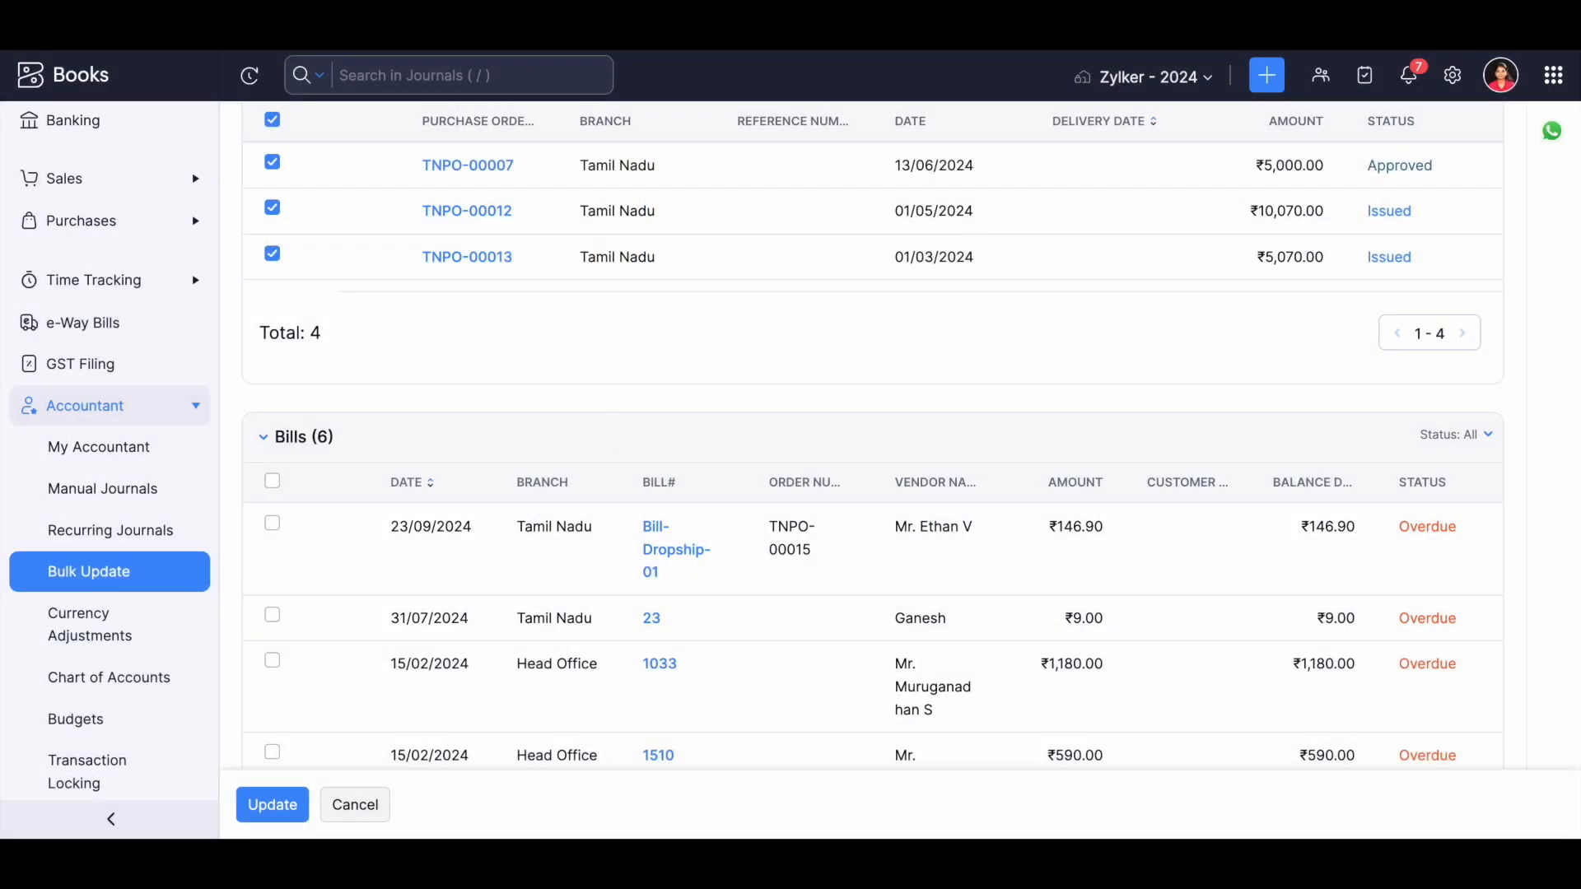
Leave the bulk update, discarding its unsaved changes, and open the Currency Adjustments page.
{"action": "left_click", "coordinate": [356, 809]}
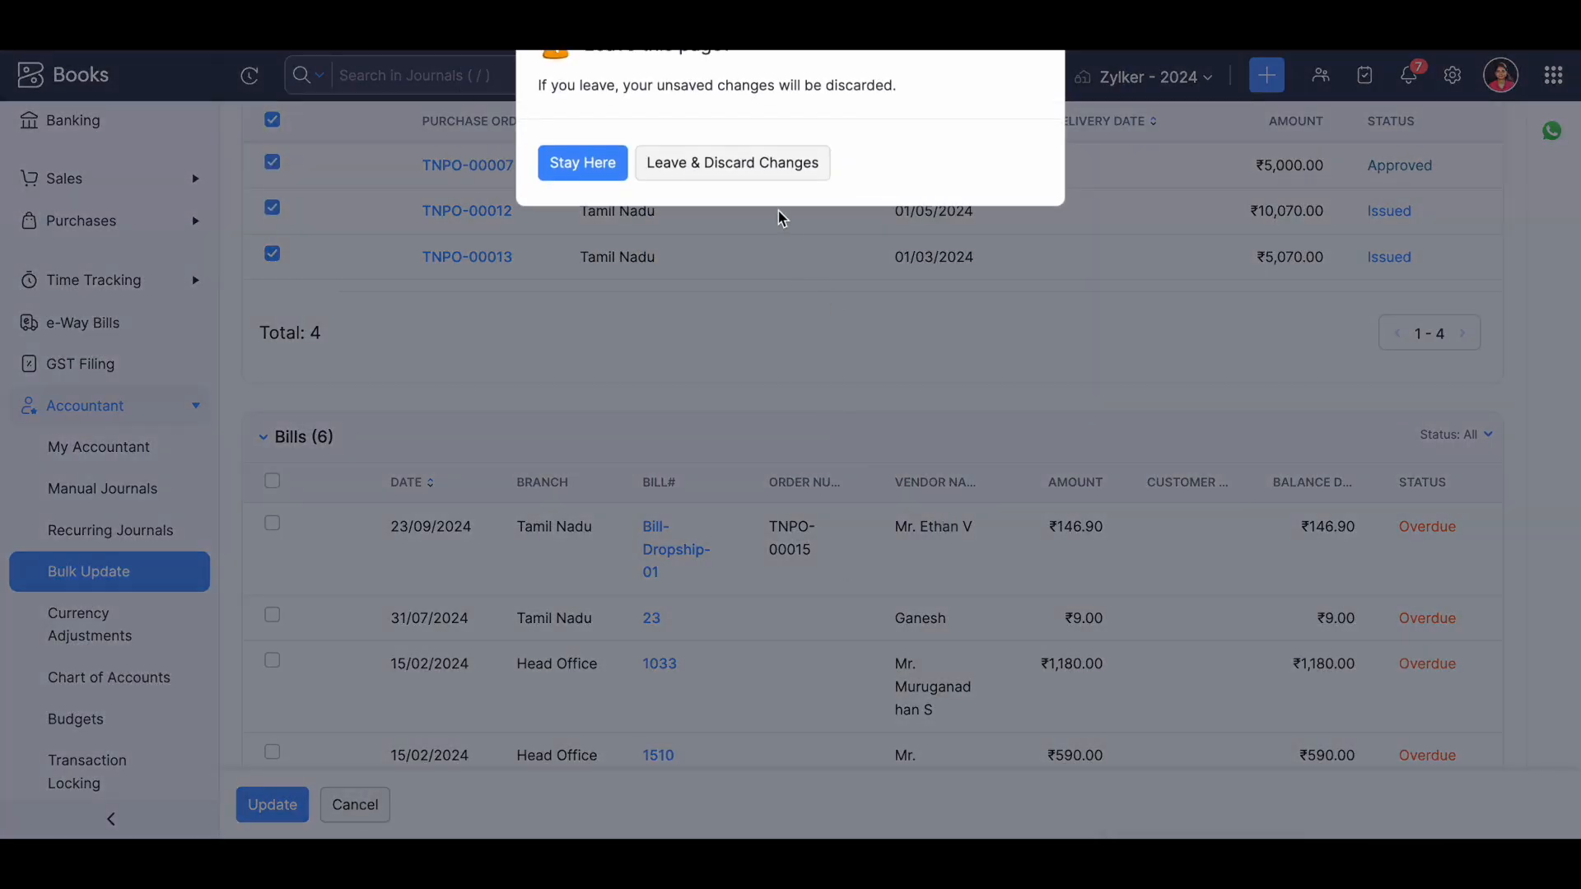
{"action": "left_click", "coordinate": [762, 163]}
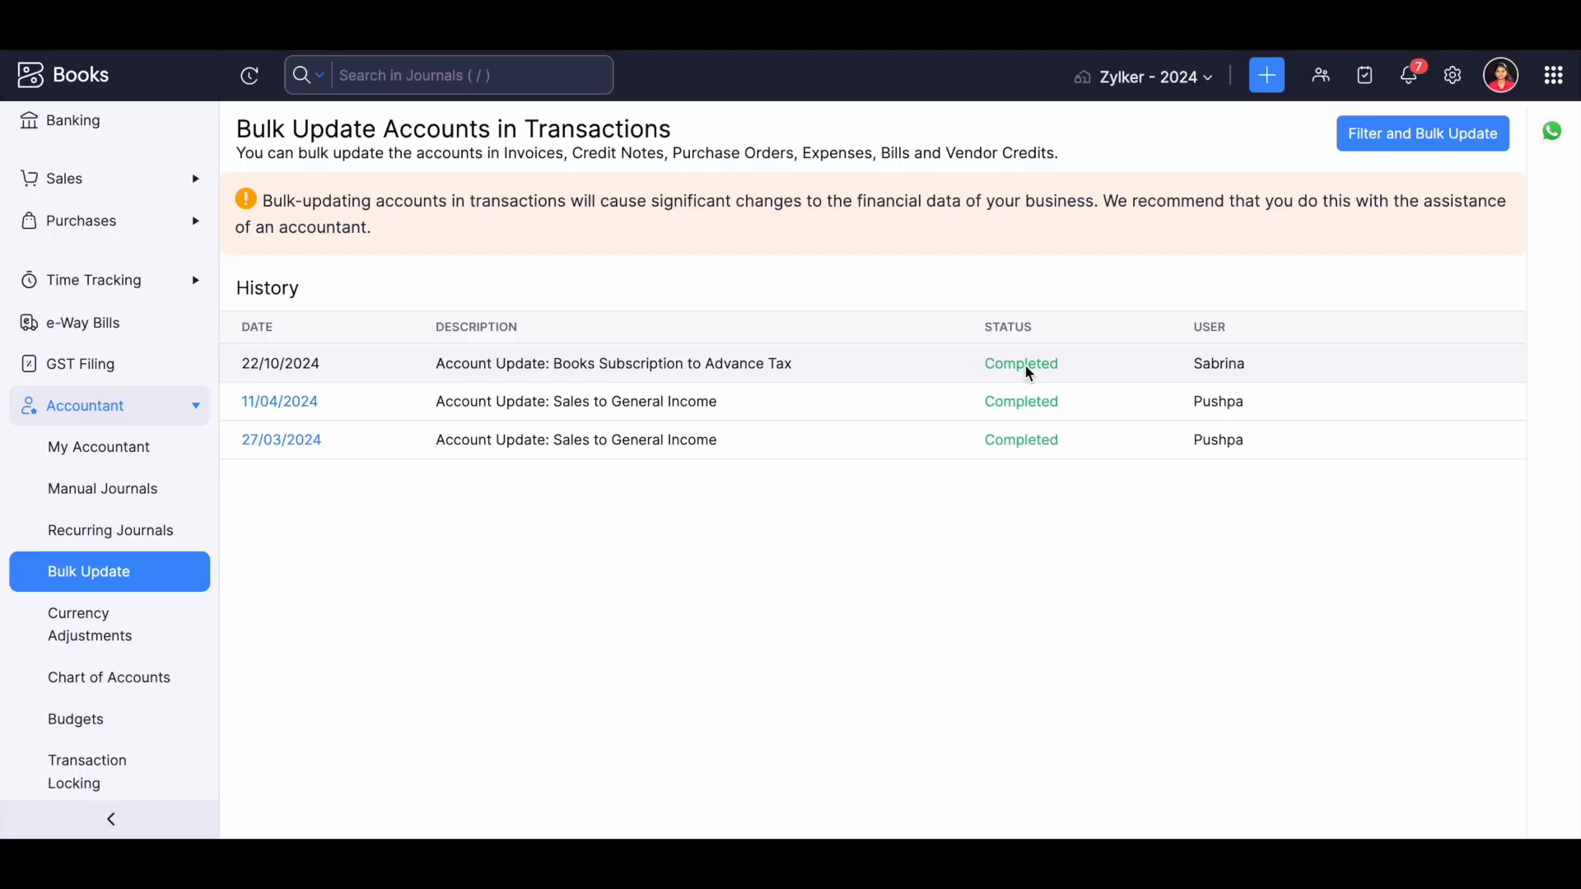
{"action": "left_click", "coordinate": [88, 618]}
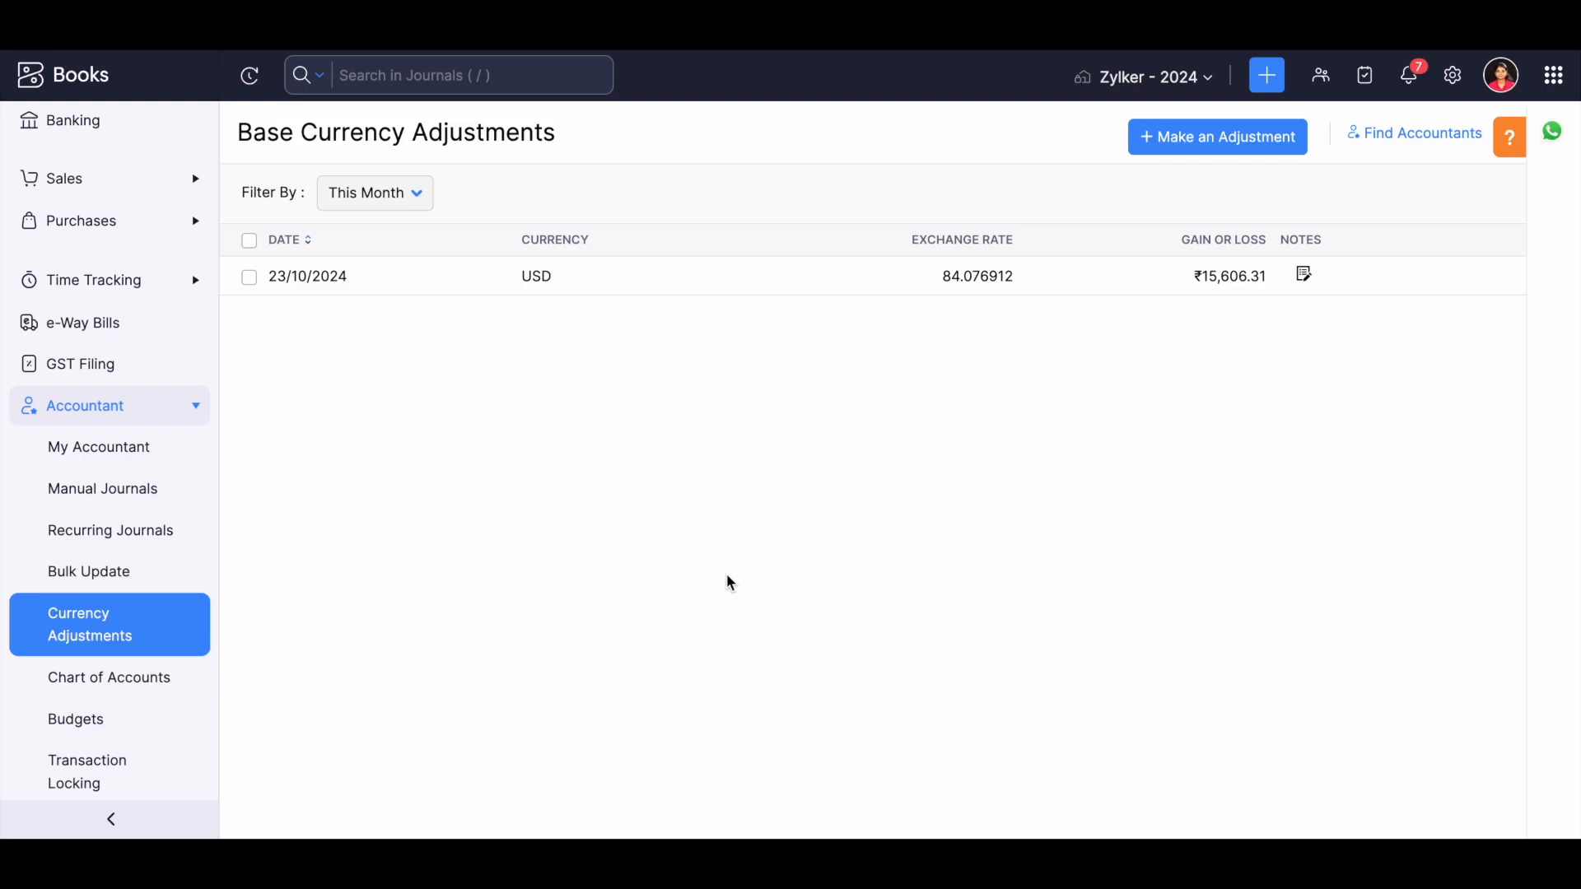
Start a base currency adjustment for USD- United States Dollar with the note Currency.
{"action": "left_click", "coordinate": [1214, 146]}
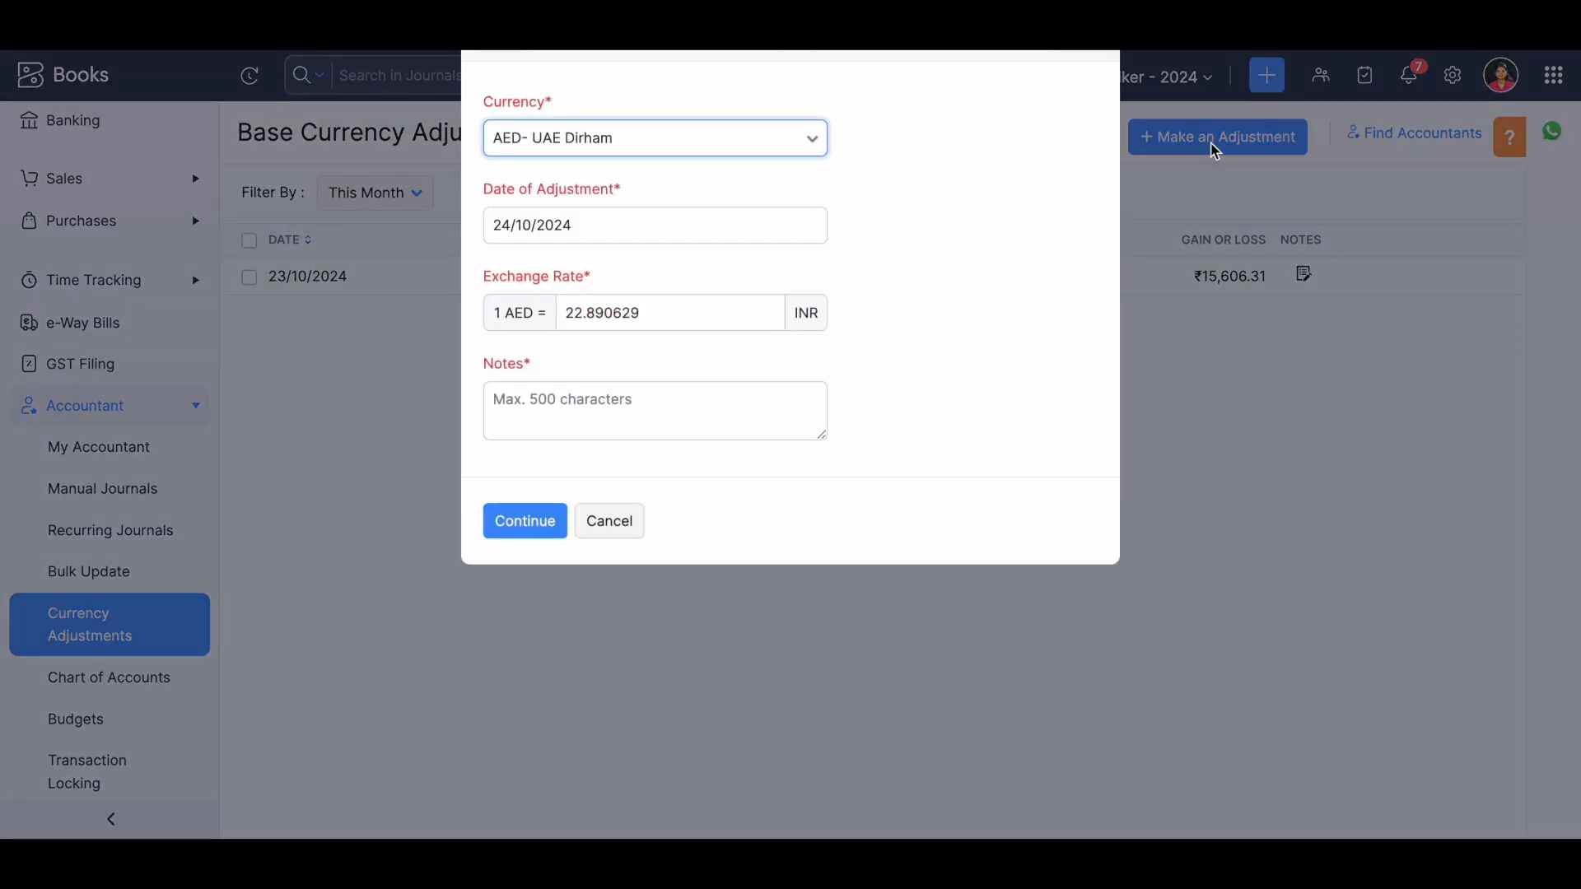
{"action": "left_click", "coordinate": [589, 148]}
{"action": "type", "text": "usd"}
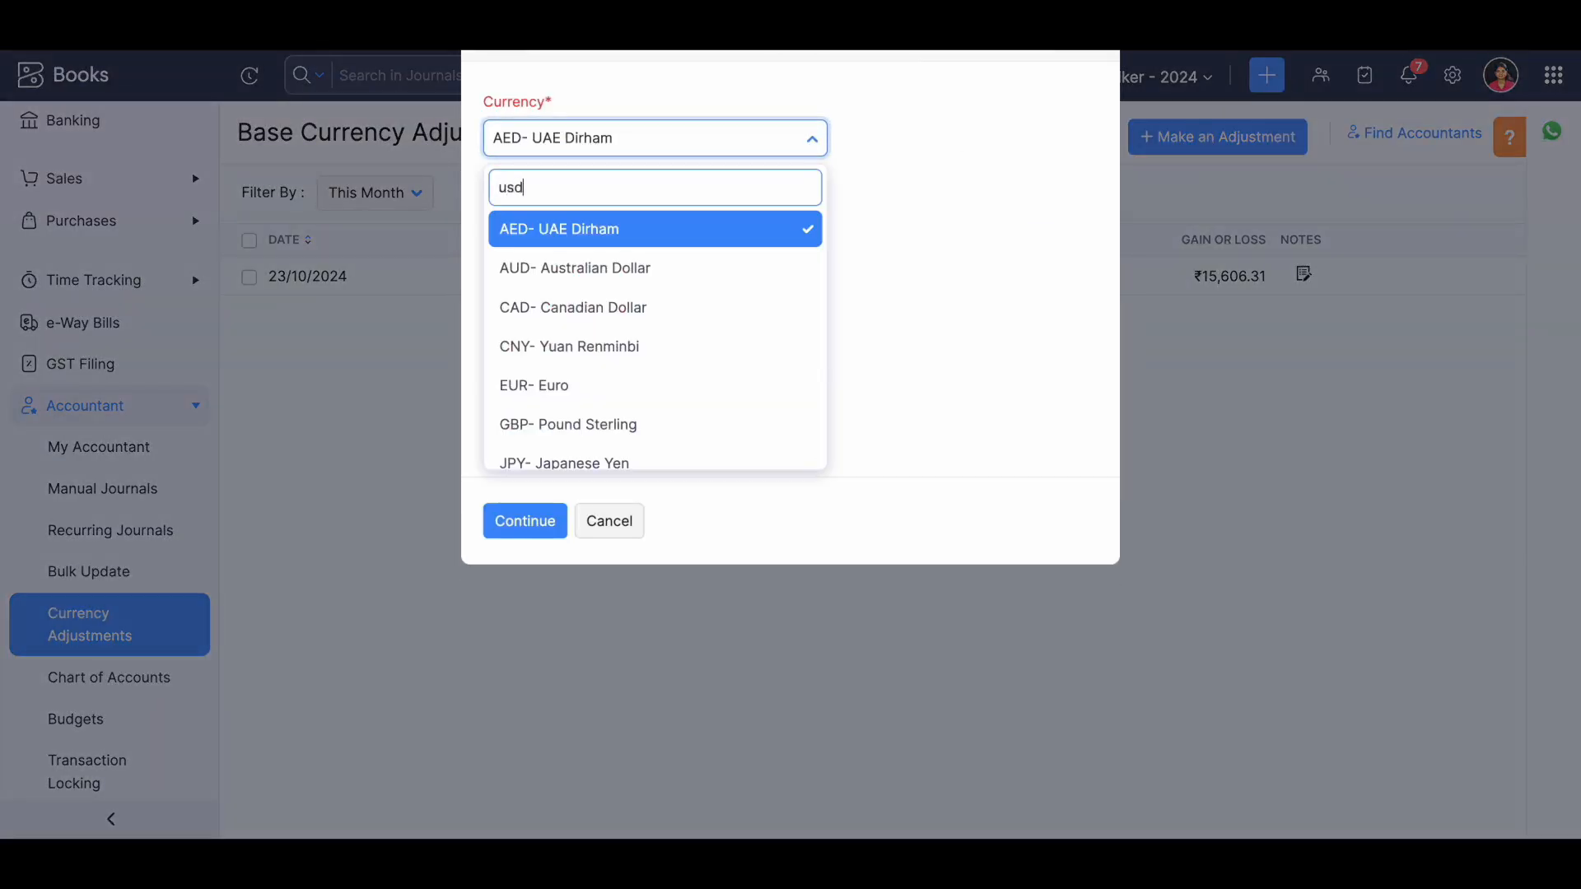
{"action": "left_click", "coordinate": [547, 239]}
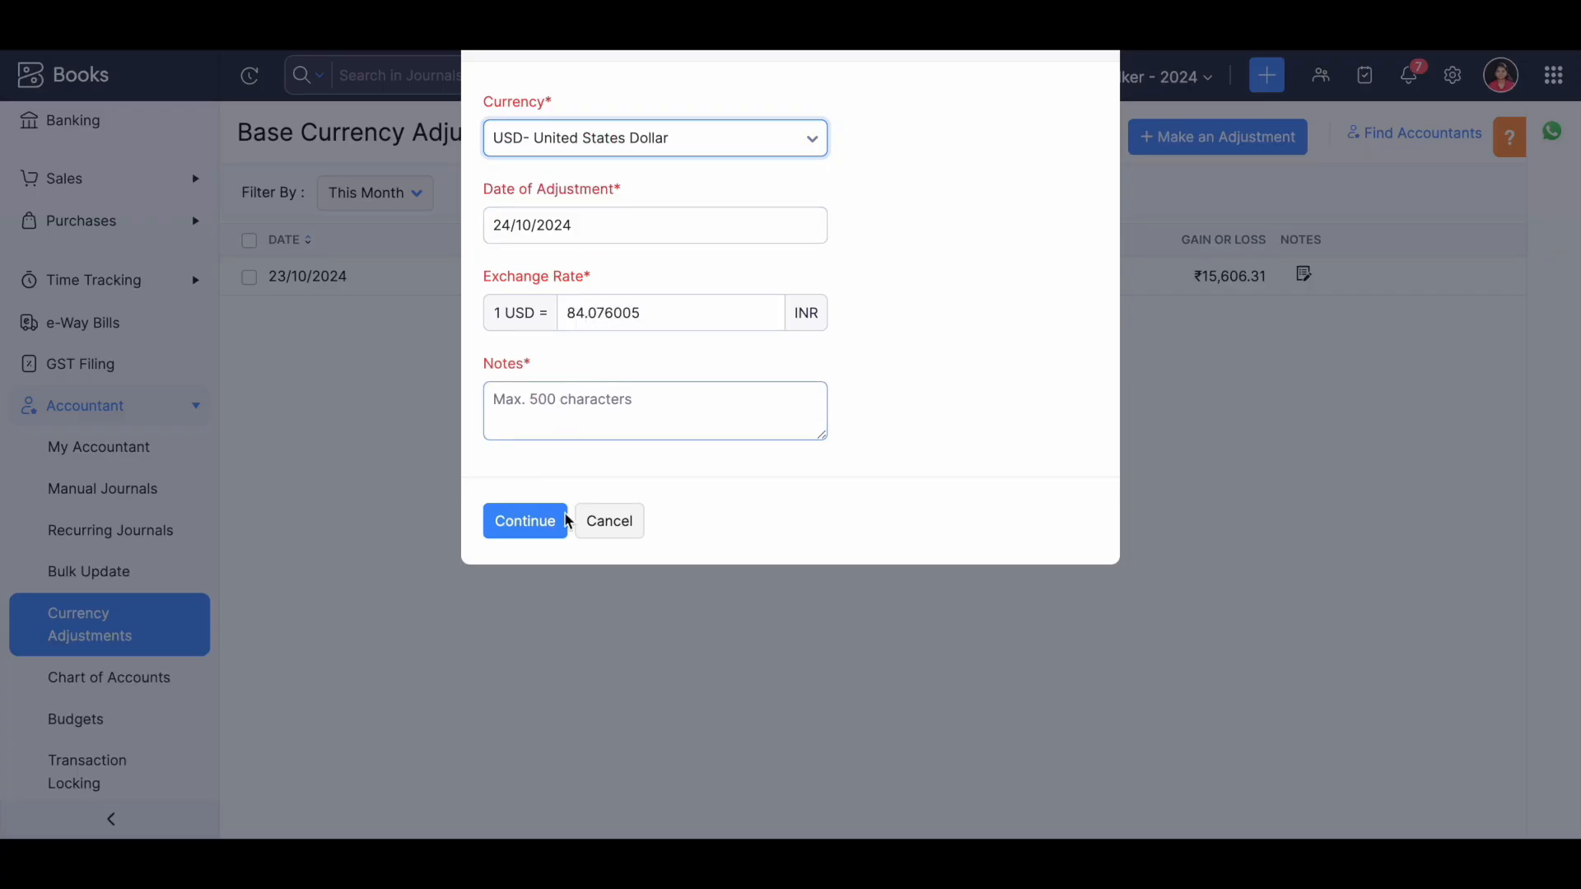
{"action": "left_click", "coordinate": [585, 410]}
{"action": "type", "text": "Current"}
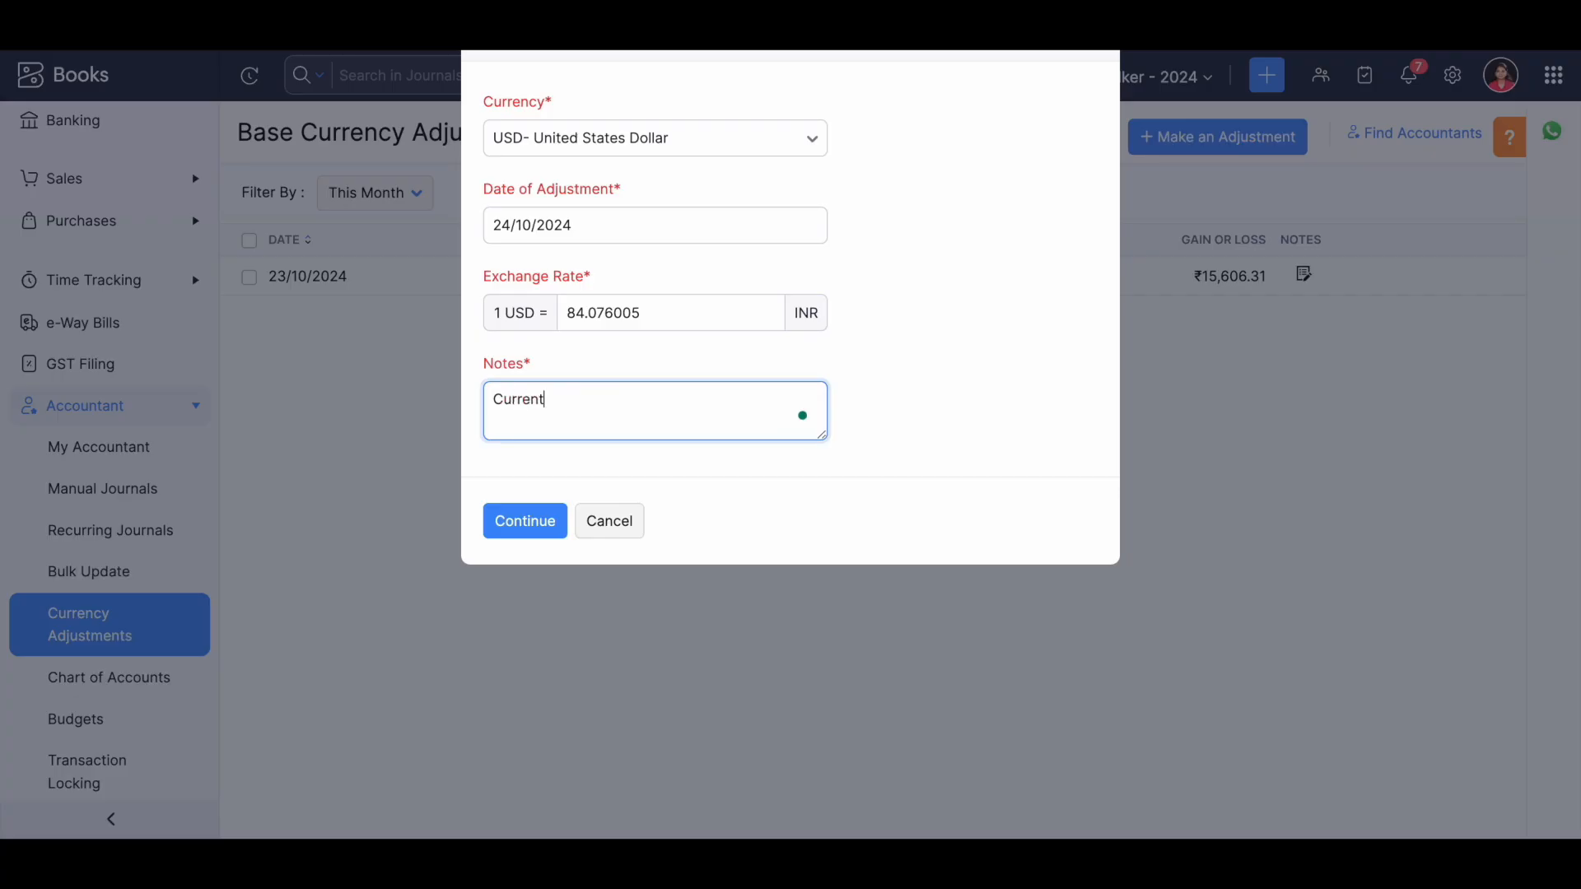
{"action": "key", "text": "BackSpace"}
{"action": "type", "text": "cy"}
{"action": "left_click", "coordinate": [525, 522]}
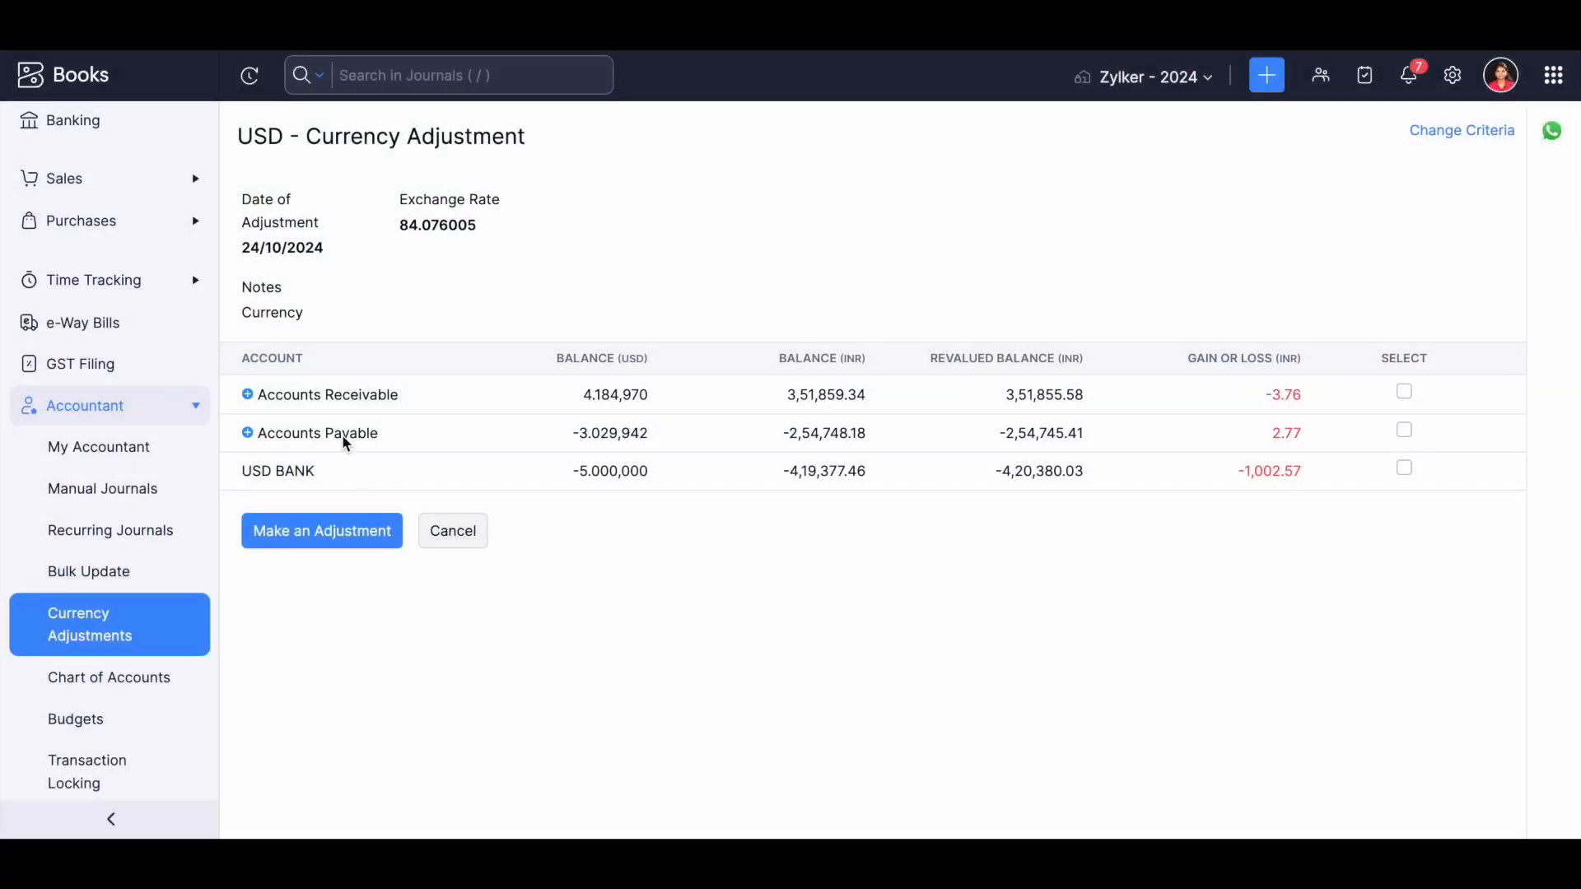
Select Accounts Receivable, review the receivable and payable breakdowns, and cancel the new USD adjustment.
{"action": "left_click", "coordinate": [353, 394]}
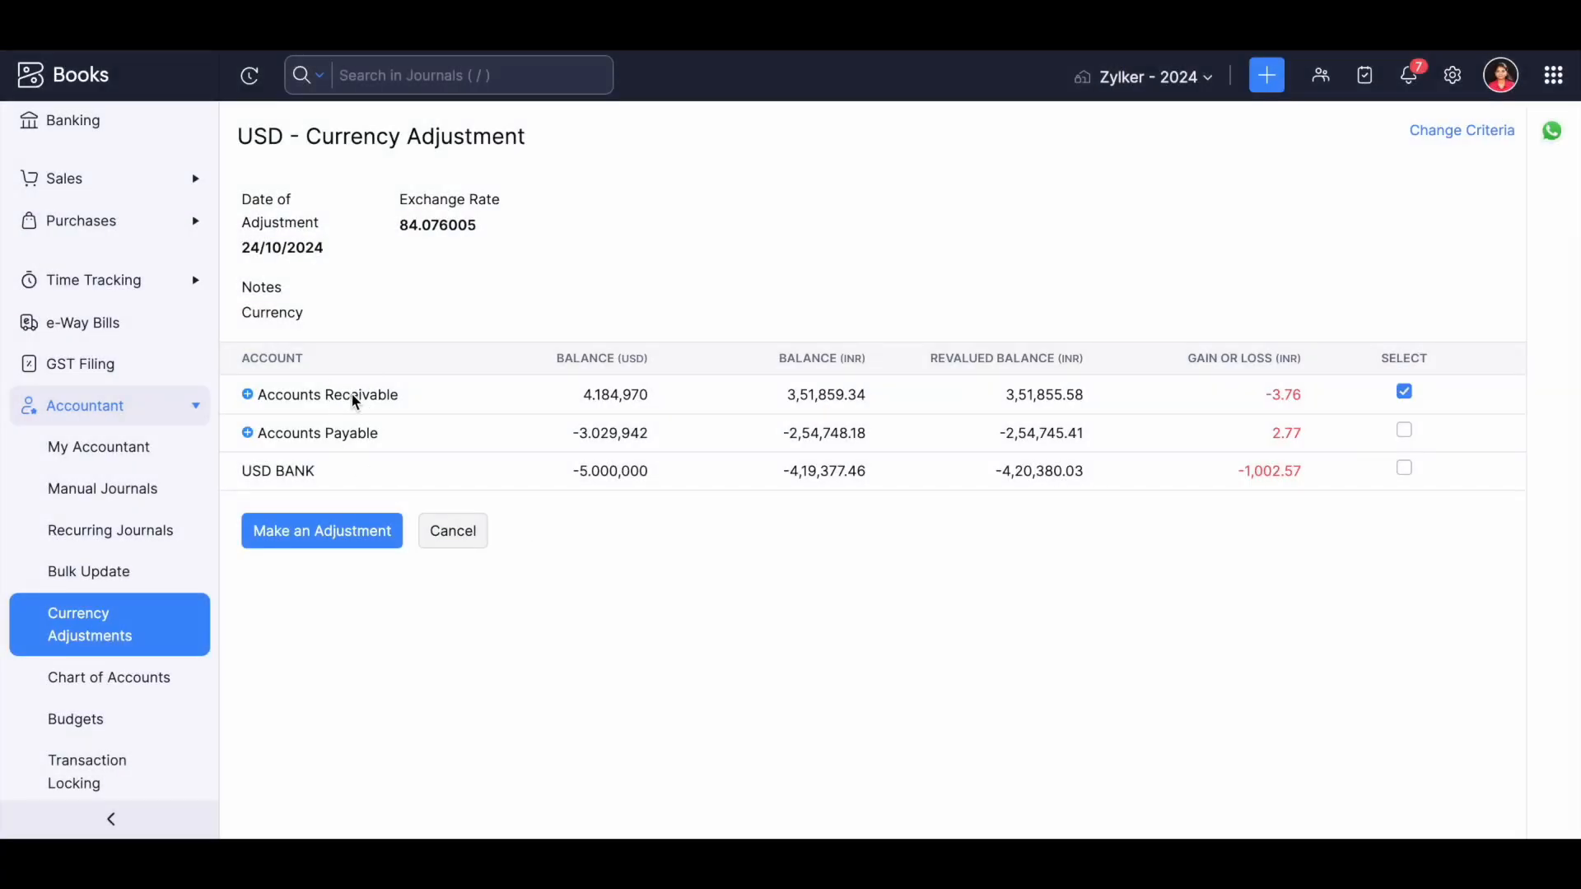
{"action": "left_click", "coordinate": [248, 394]}
{"action": "scroll", "coordinate": [262, 576], "scroll_direction": "down", "scroll_amount": 1}
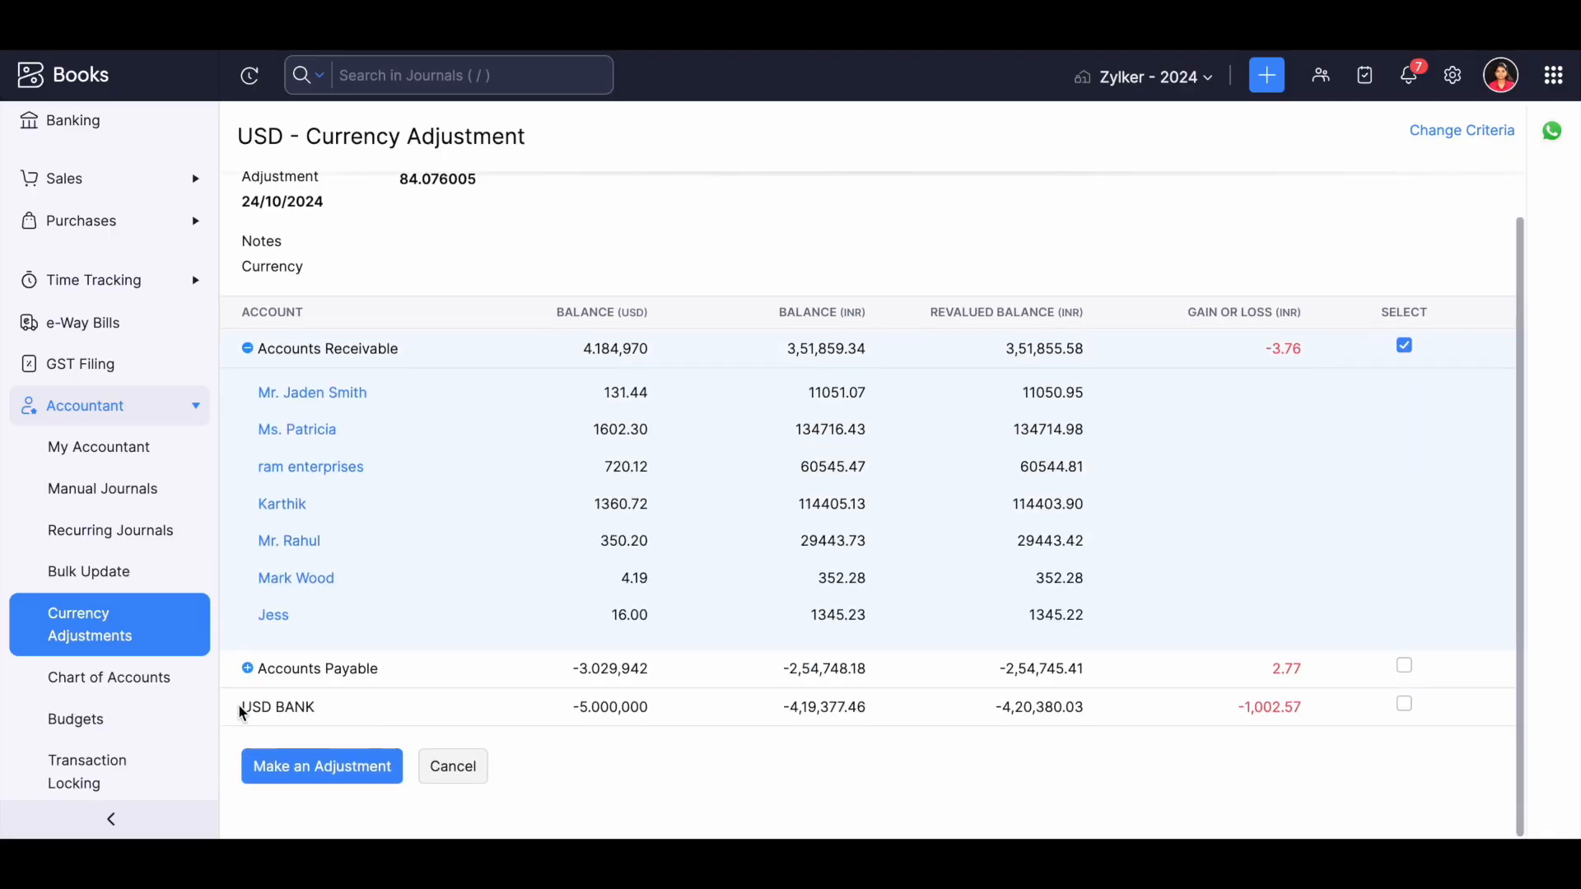
{"action": "left_click", "coordinate": [247, 669]}
{"action": "scroll", "coordinate": [404, 531], "scroll_direction": "down", "scroll_amount": 3}
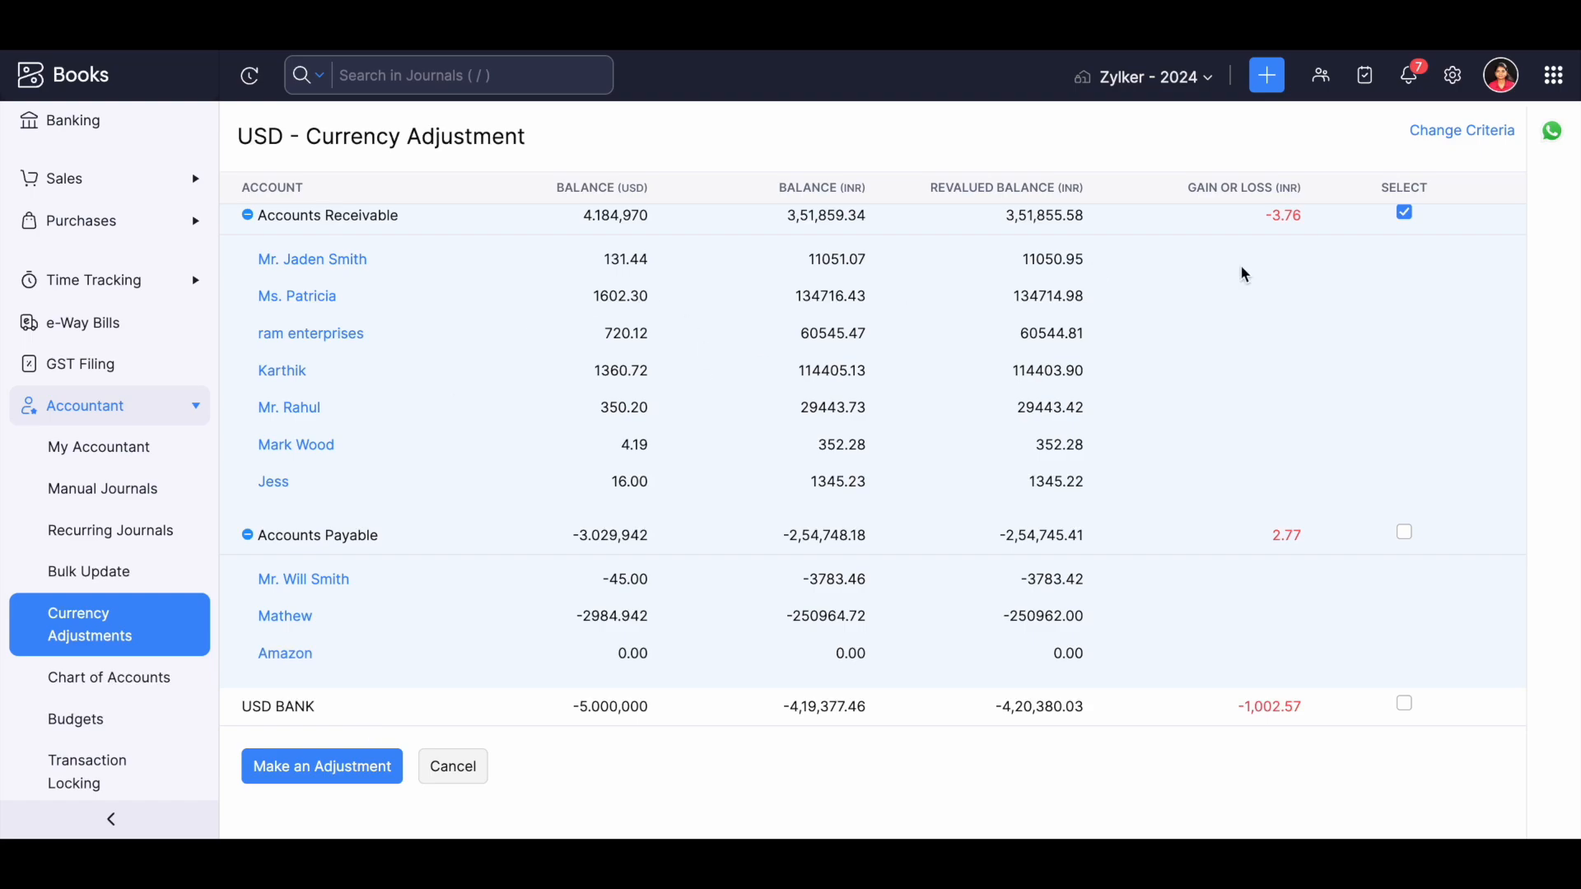
{"action": "left_click_drag", "start_coordinate": [252, 147], "coordinate": [284, 144]}
{"action": "left_click", "coordinate": [438, 774]}
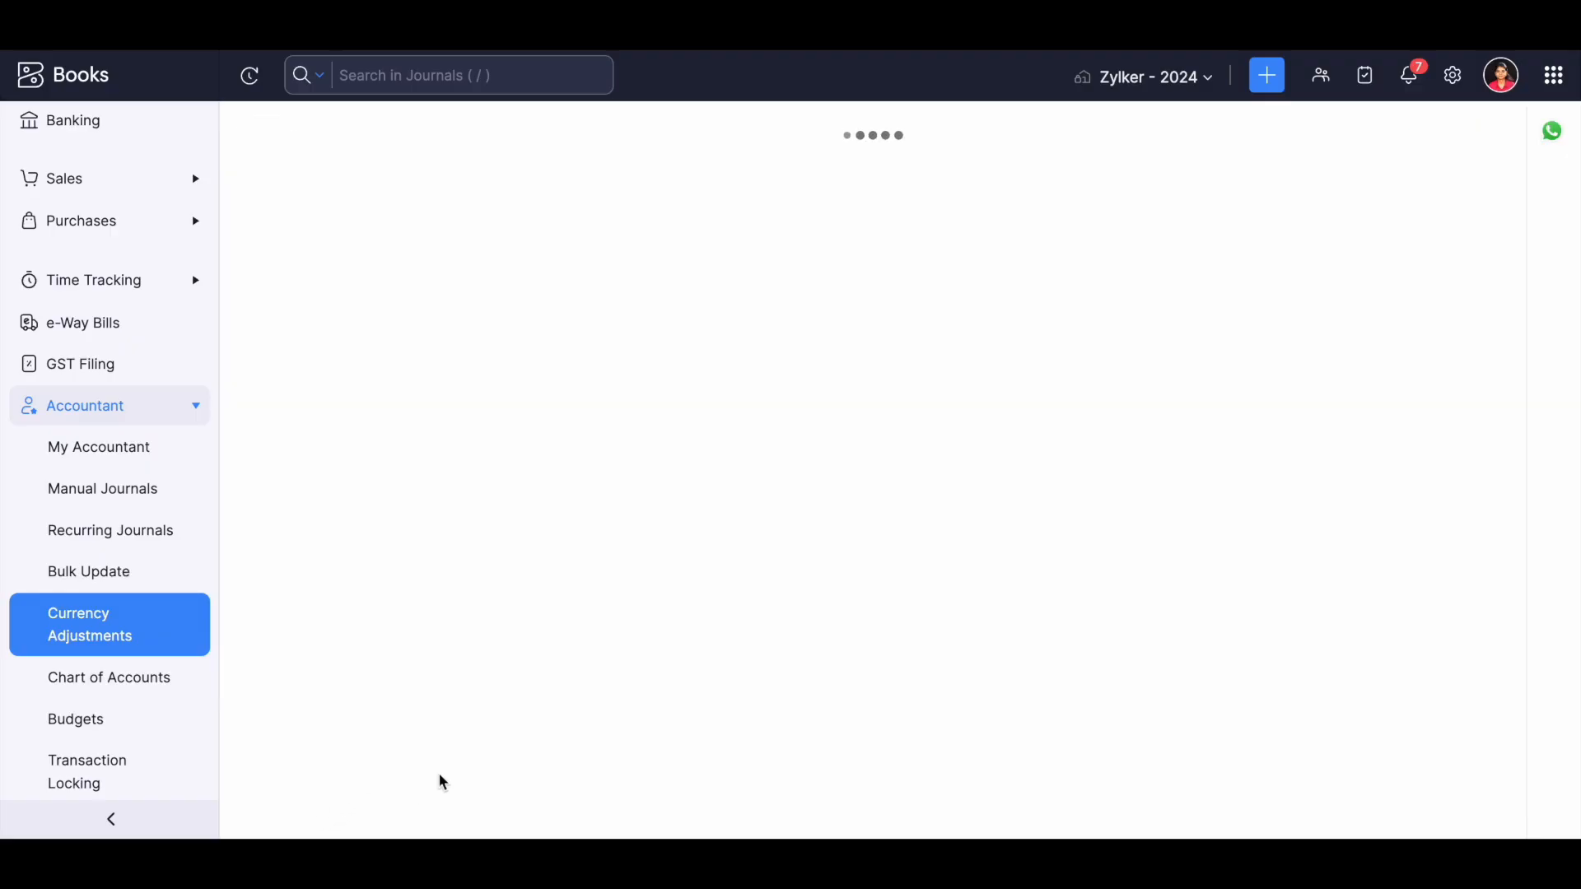
Review the Accounts Receivable balances and gain or loss in the USD adjustment dated 23/10/2024, and reevaluate the adjustment.
{"action": "left_click", "coordinate": [517, 288]}
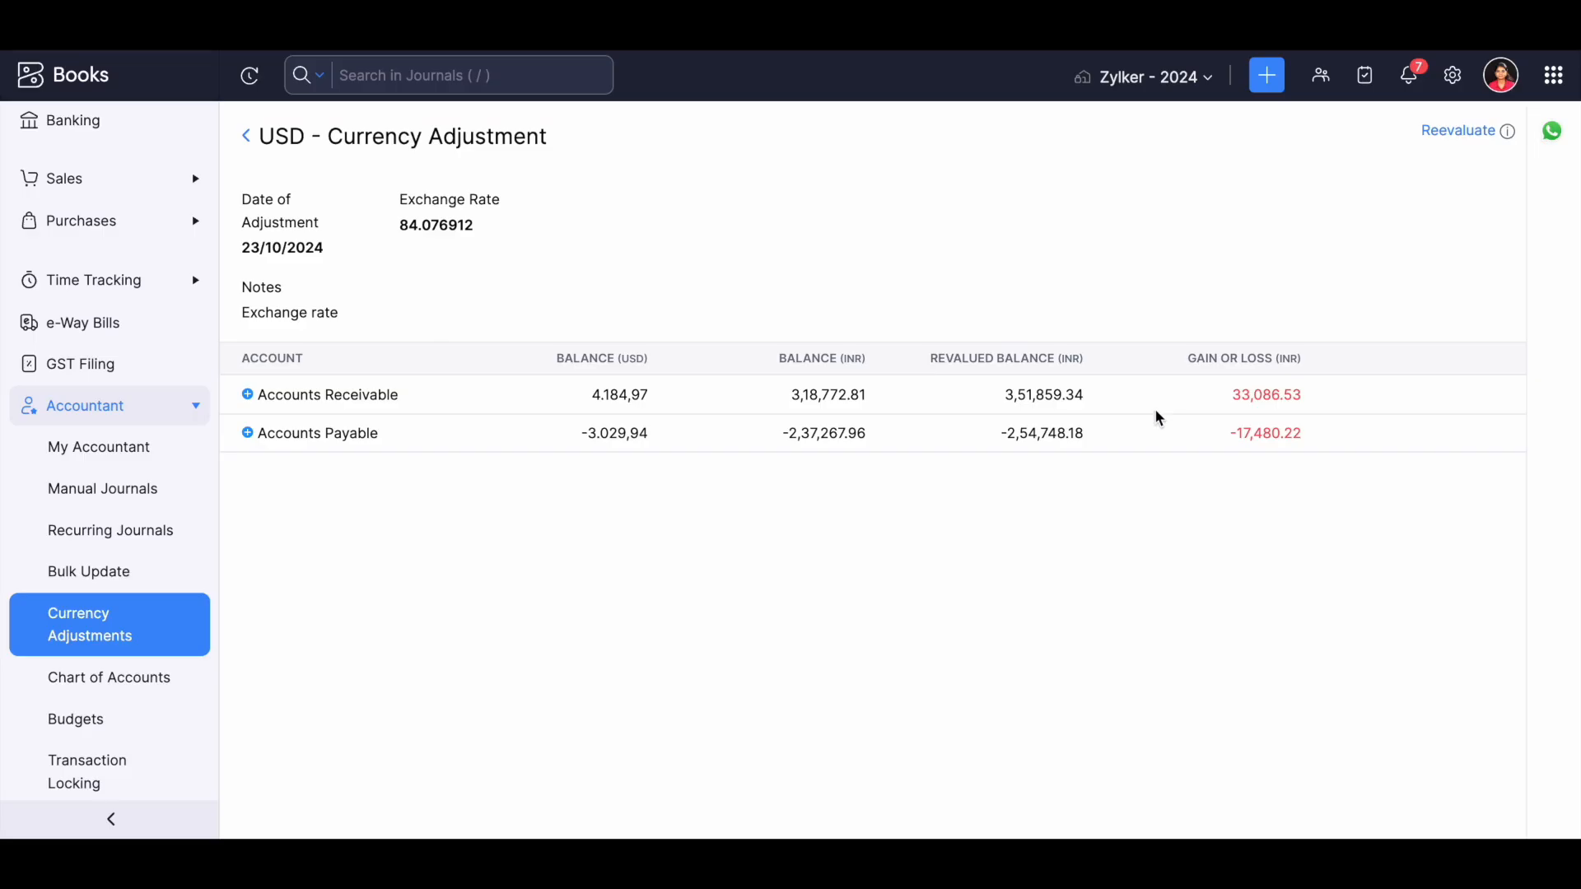
{"action": "left_click_drag", "start_coordinate": [785, 398], "coordinate": [874, 401]}
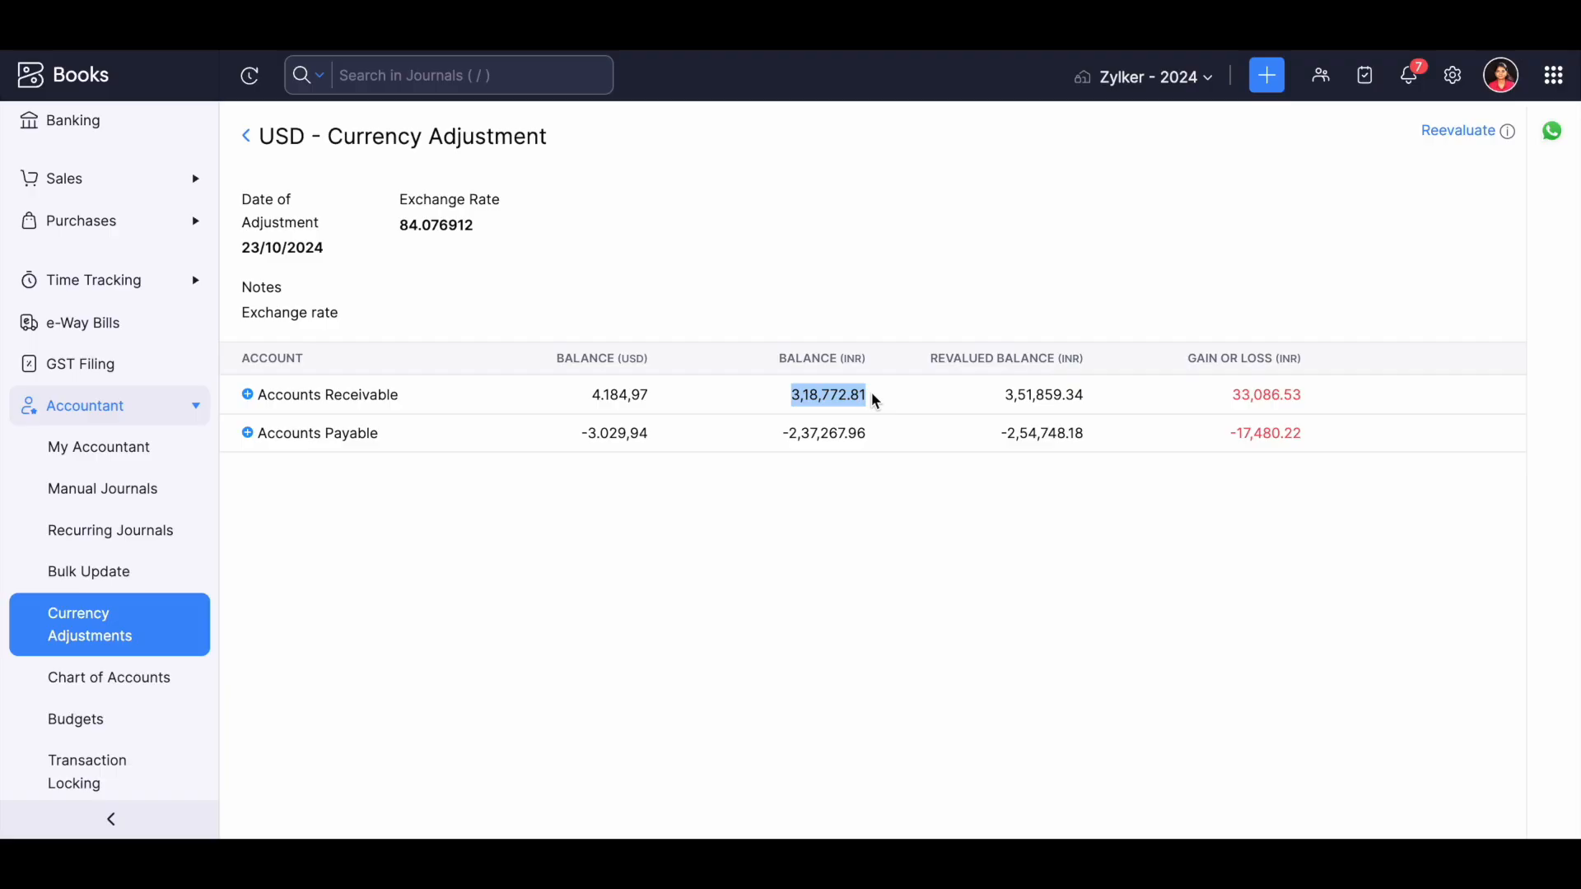
{"action": "left_click_drag", "start_coordinate": [998, 396], "coordinate": [1091, 404]}
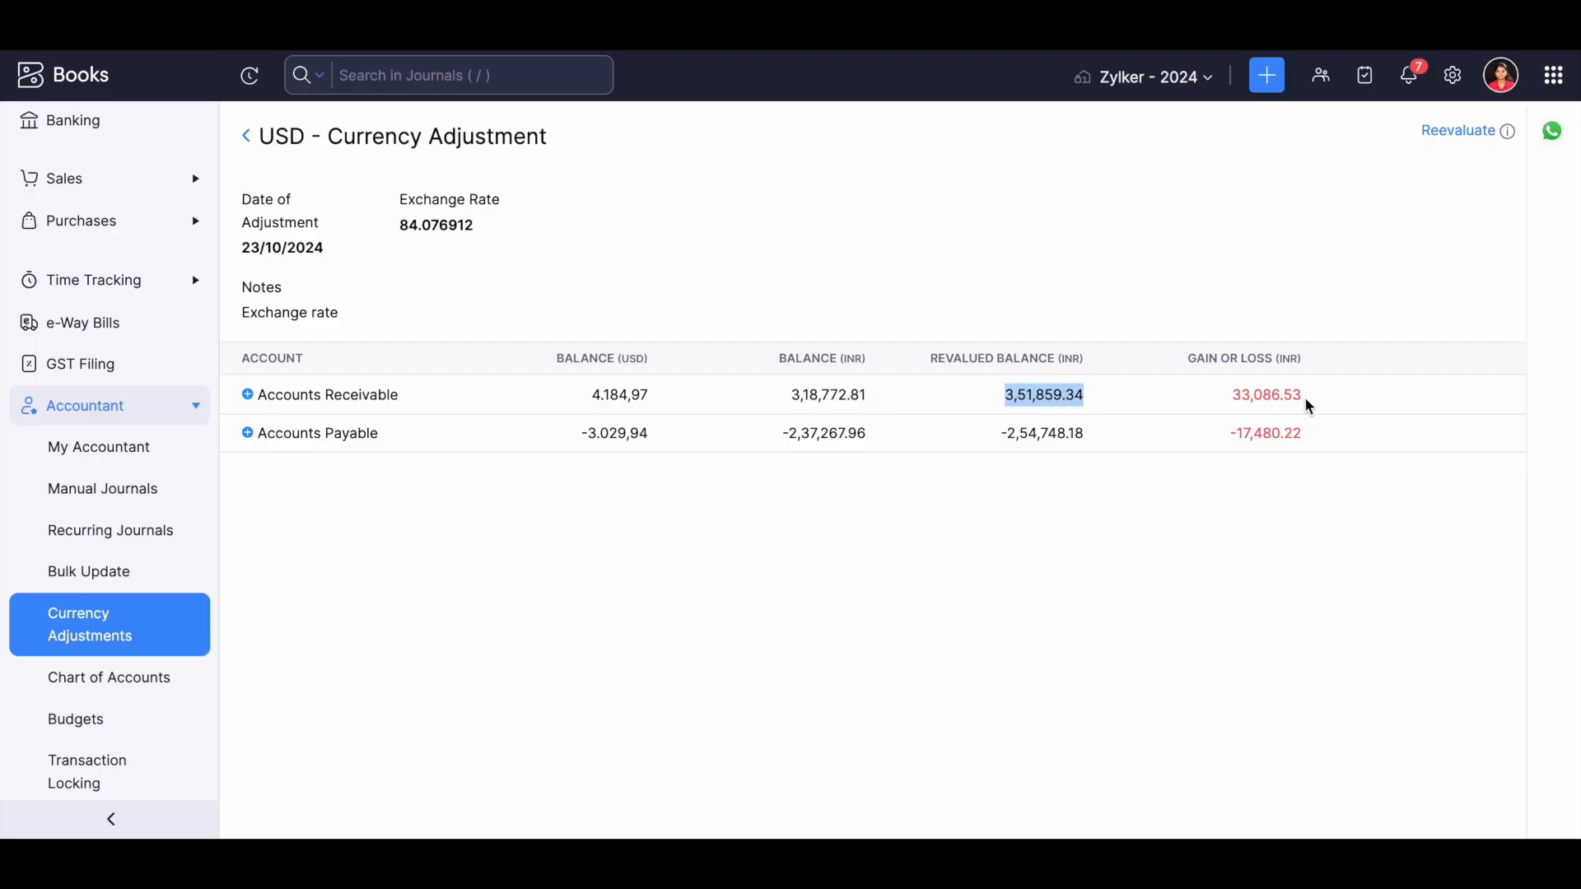
{"action": "left_click_drag", "start_coordinate": [1217, 389], "coordinate": [1312, 404]}
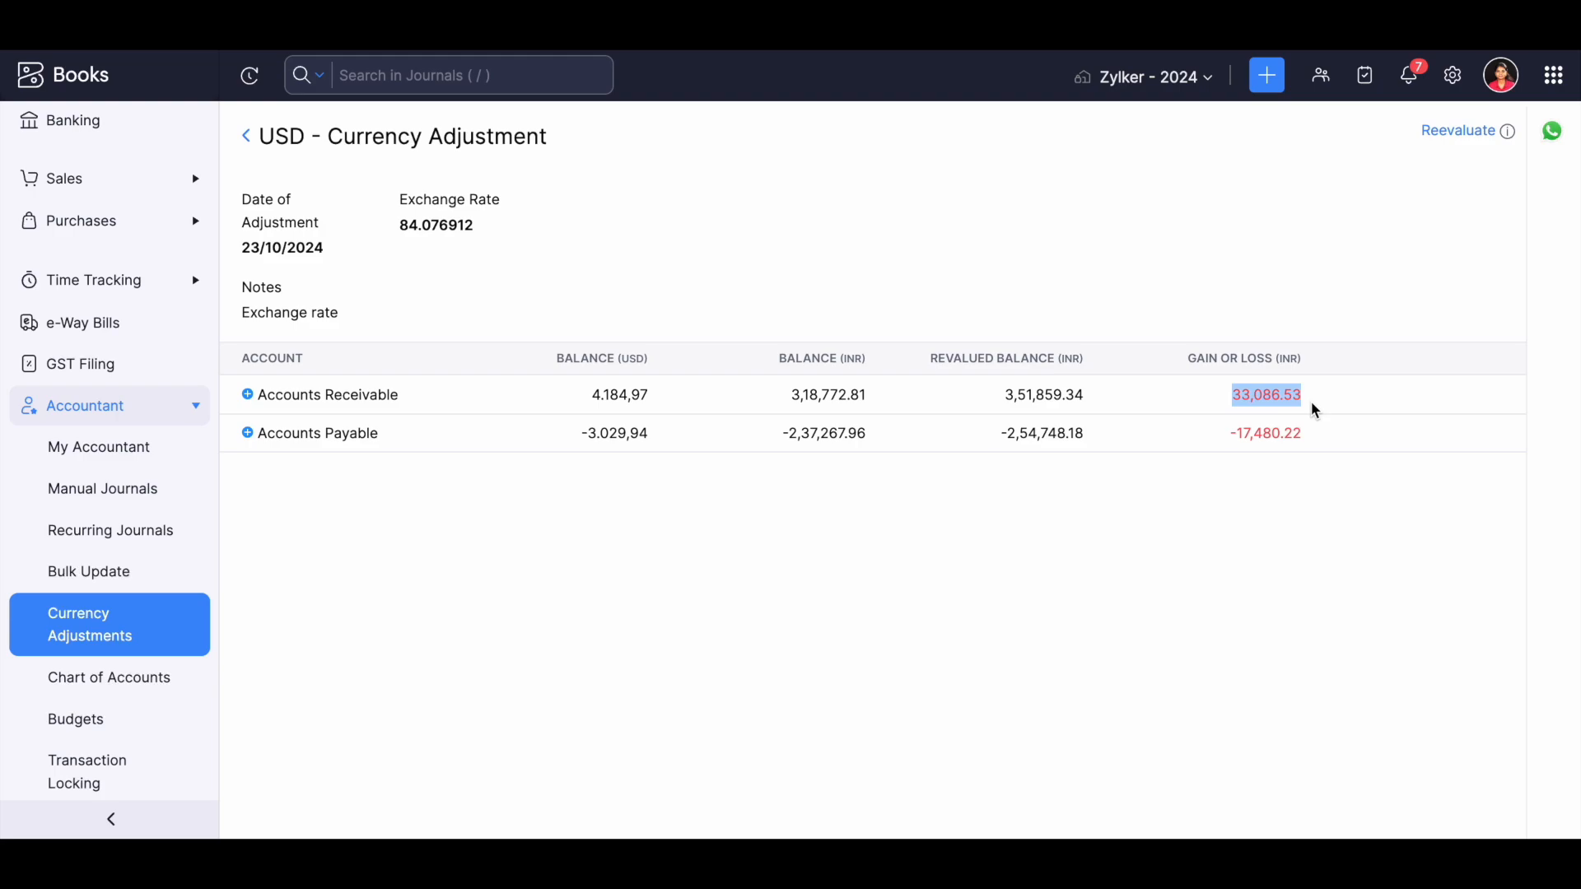
{"action": "left_click", "coordinate": [1450, 134]}
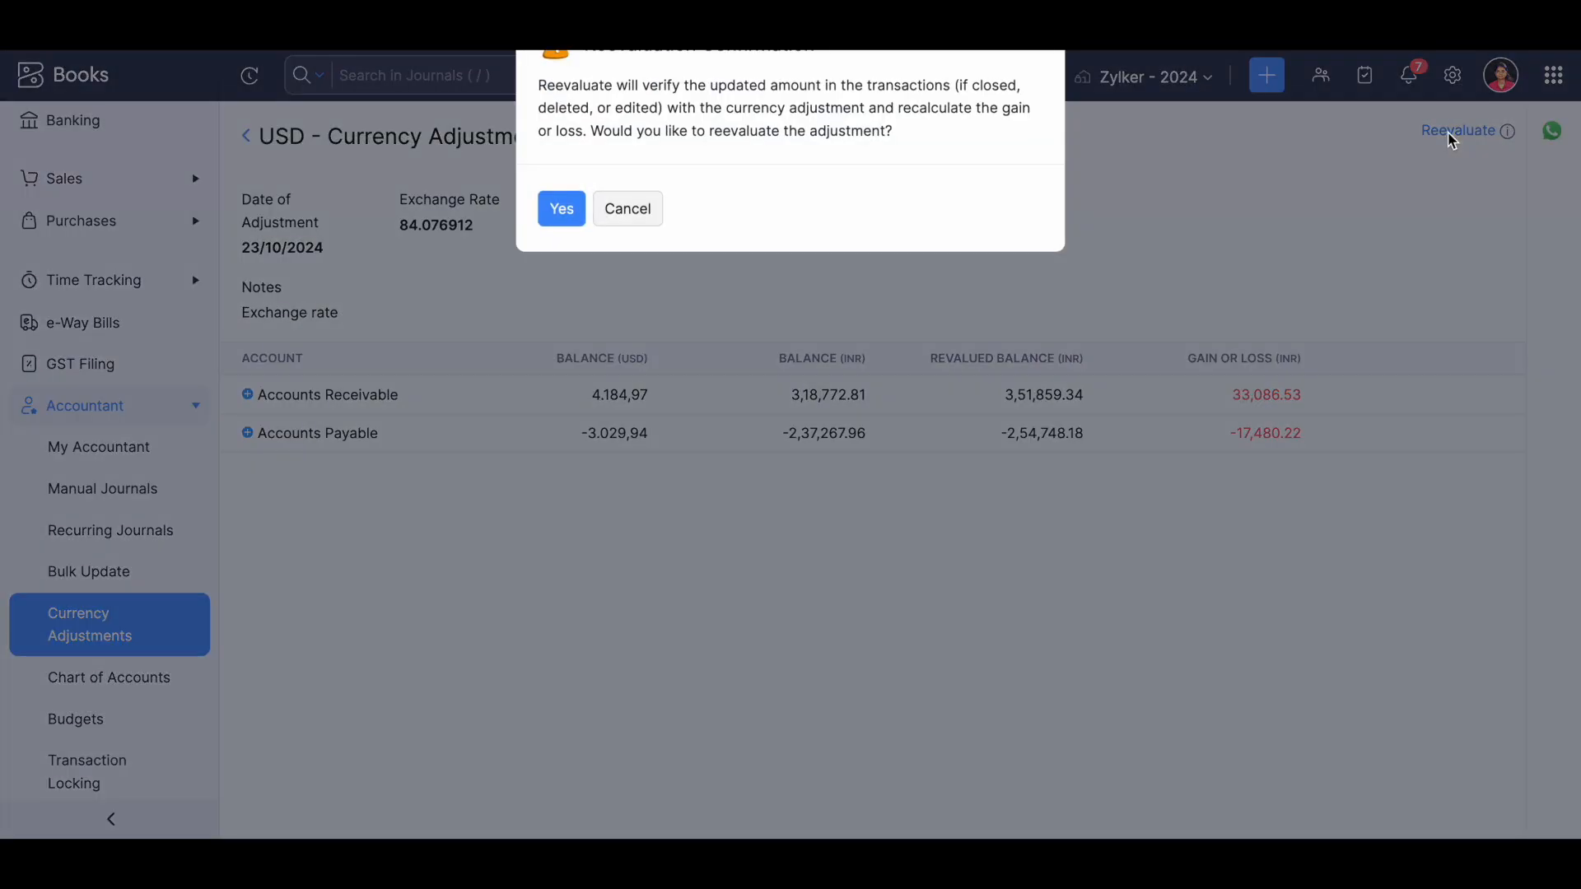
{"action": "left_click", "coordinate": [565, 211]}
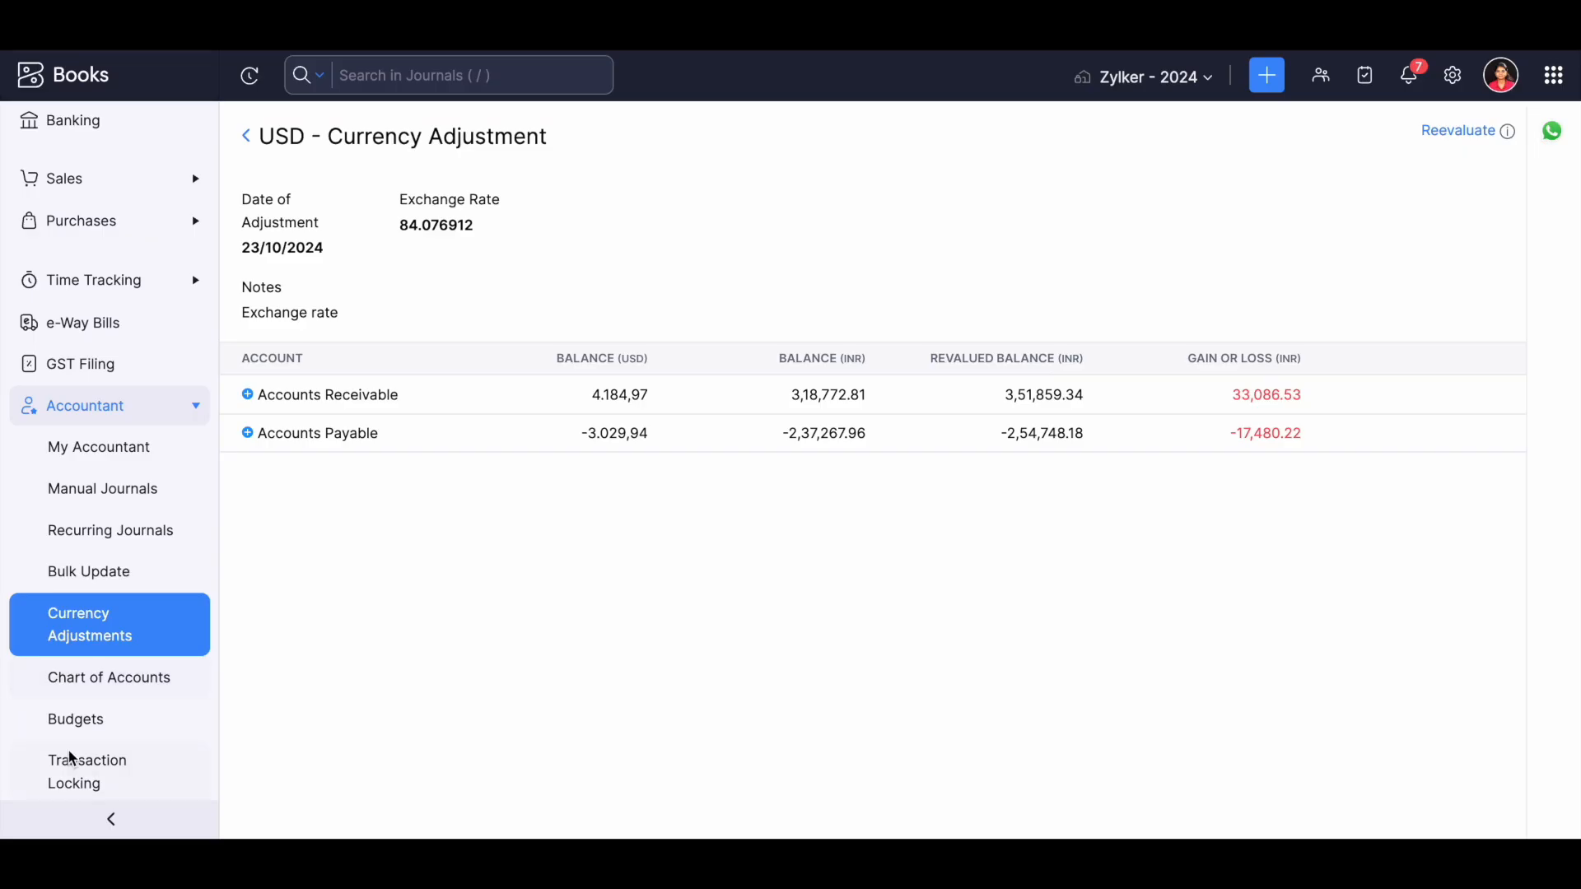
Open Transaction Locking, view the mode for locking all transactions at once, and return to locking individual modules.
{"action": "scroll", "coordinate": [73, 754], "scroll_direction": "down", "scroll_amount": 2}
{"action": "left_click", "coordinate": [97, 618]}
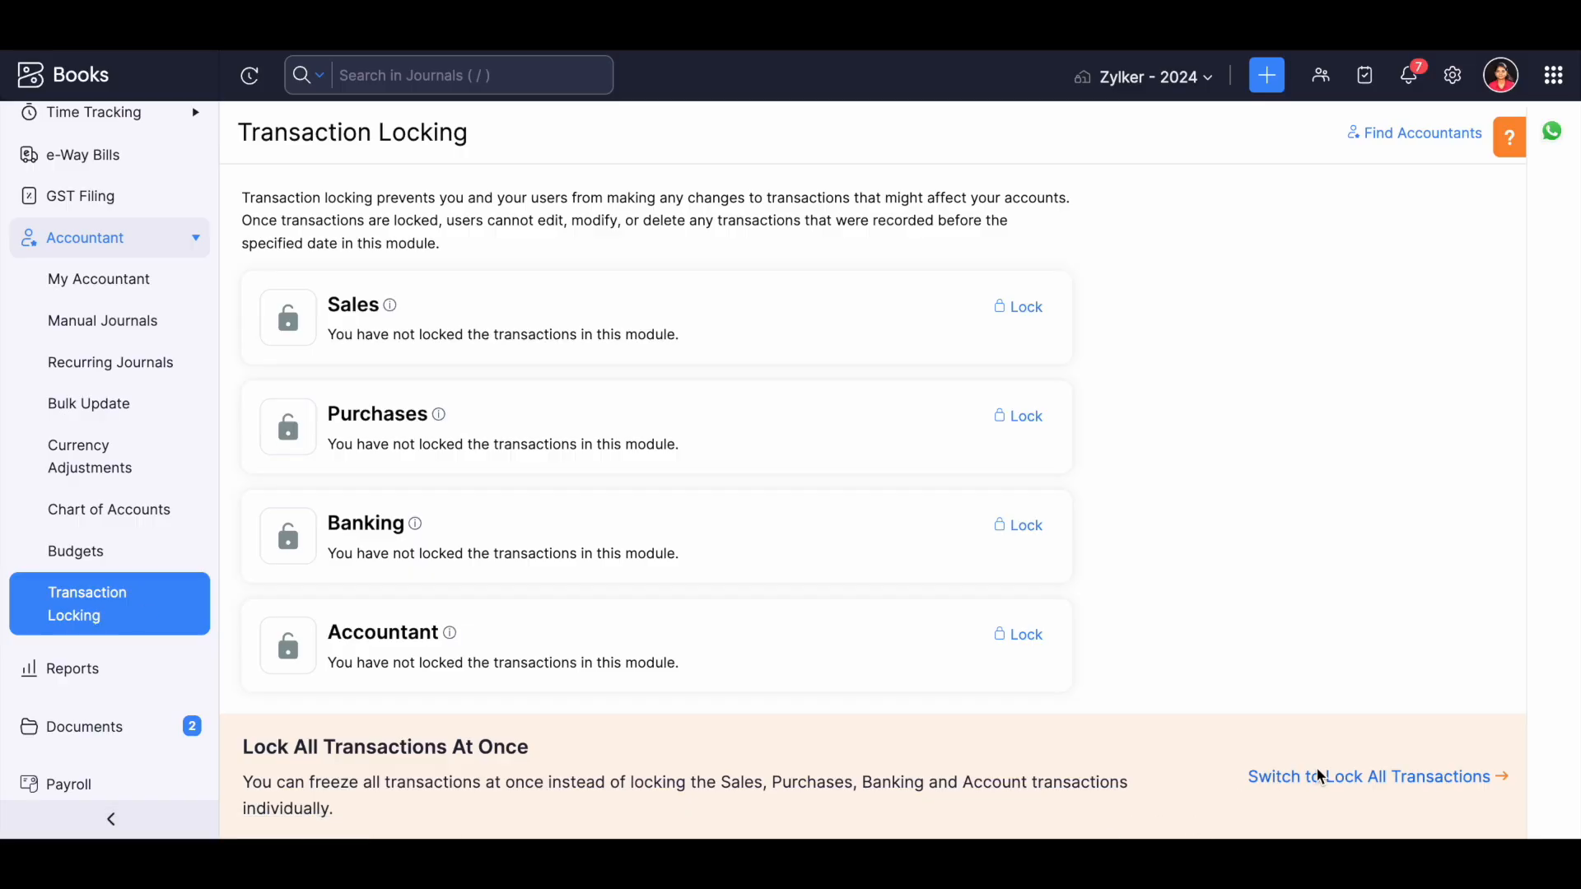
{"action": "left_click_drag", "start_coordinate": [1251, 778], "coordinate": [1474, 786]}
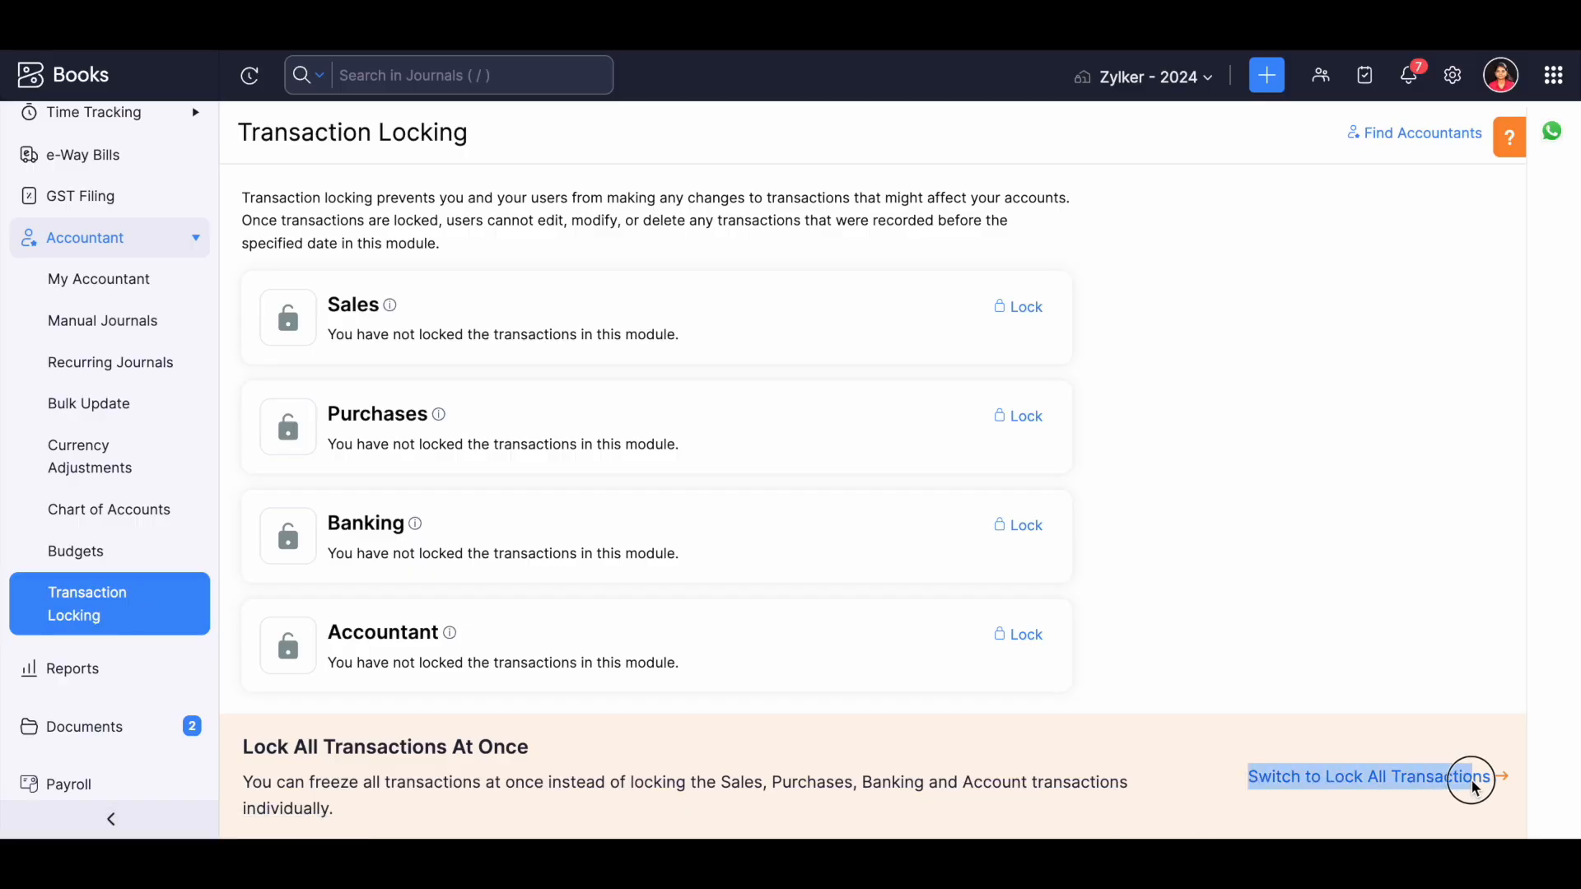
{"action": "left_click", "coordinate": [1474, 783]}
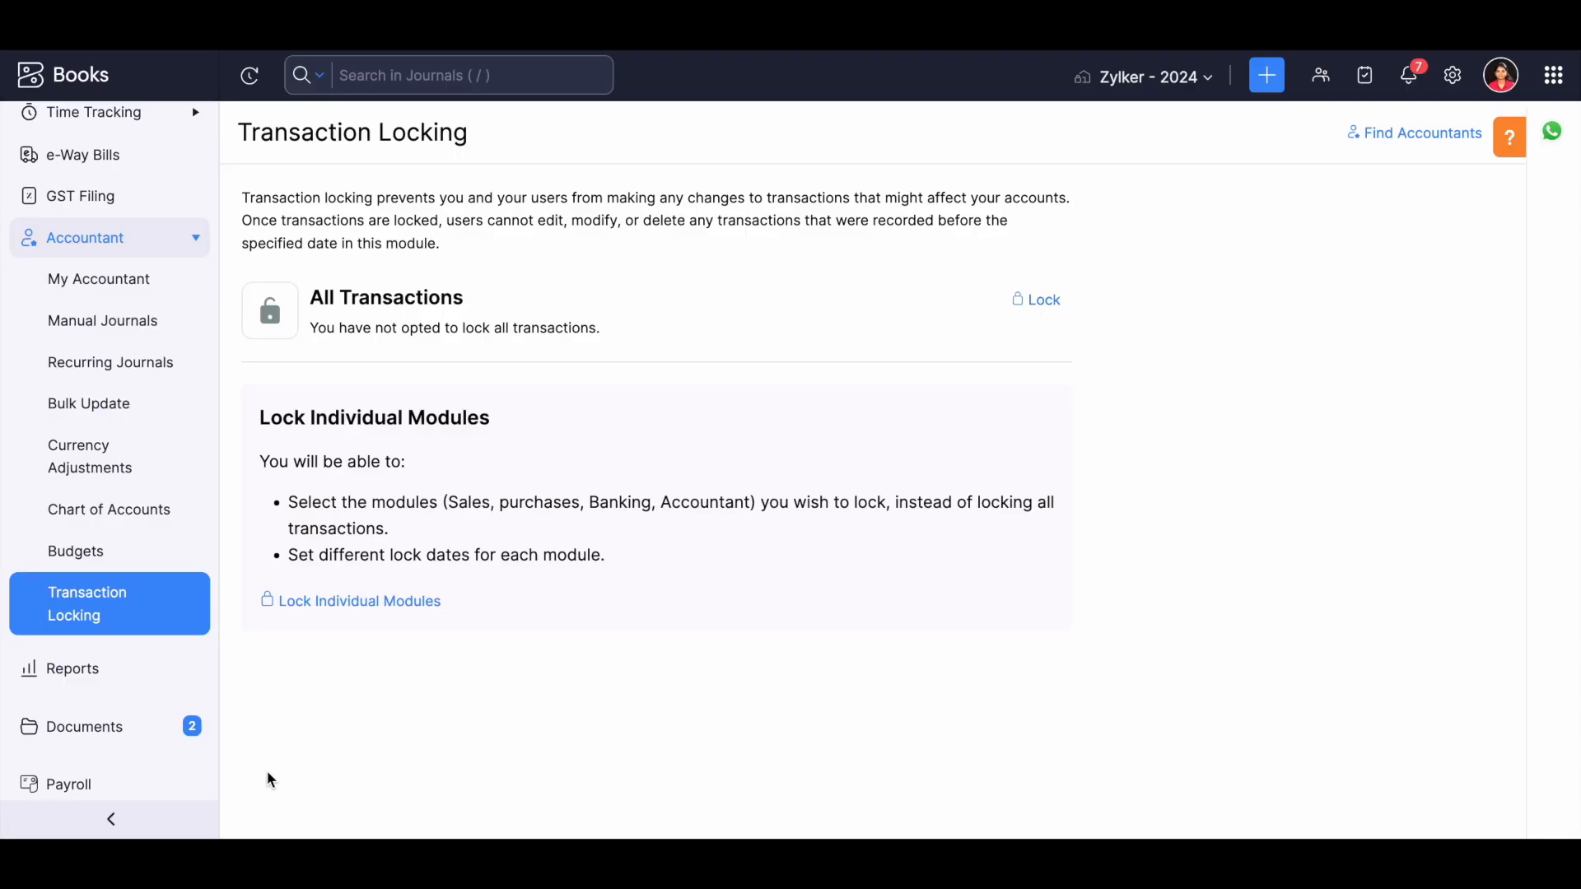
{"action": "left_click", "coordinate": [310, 607]}
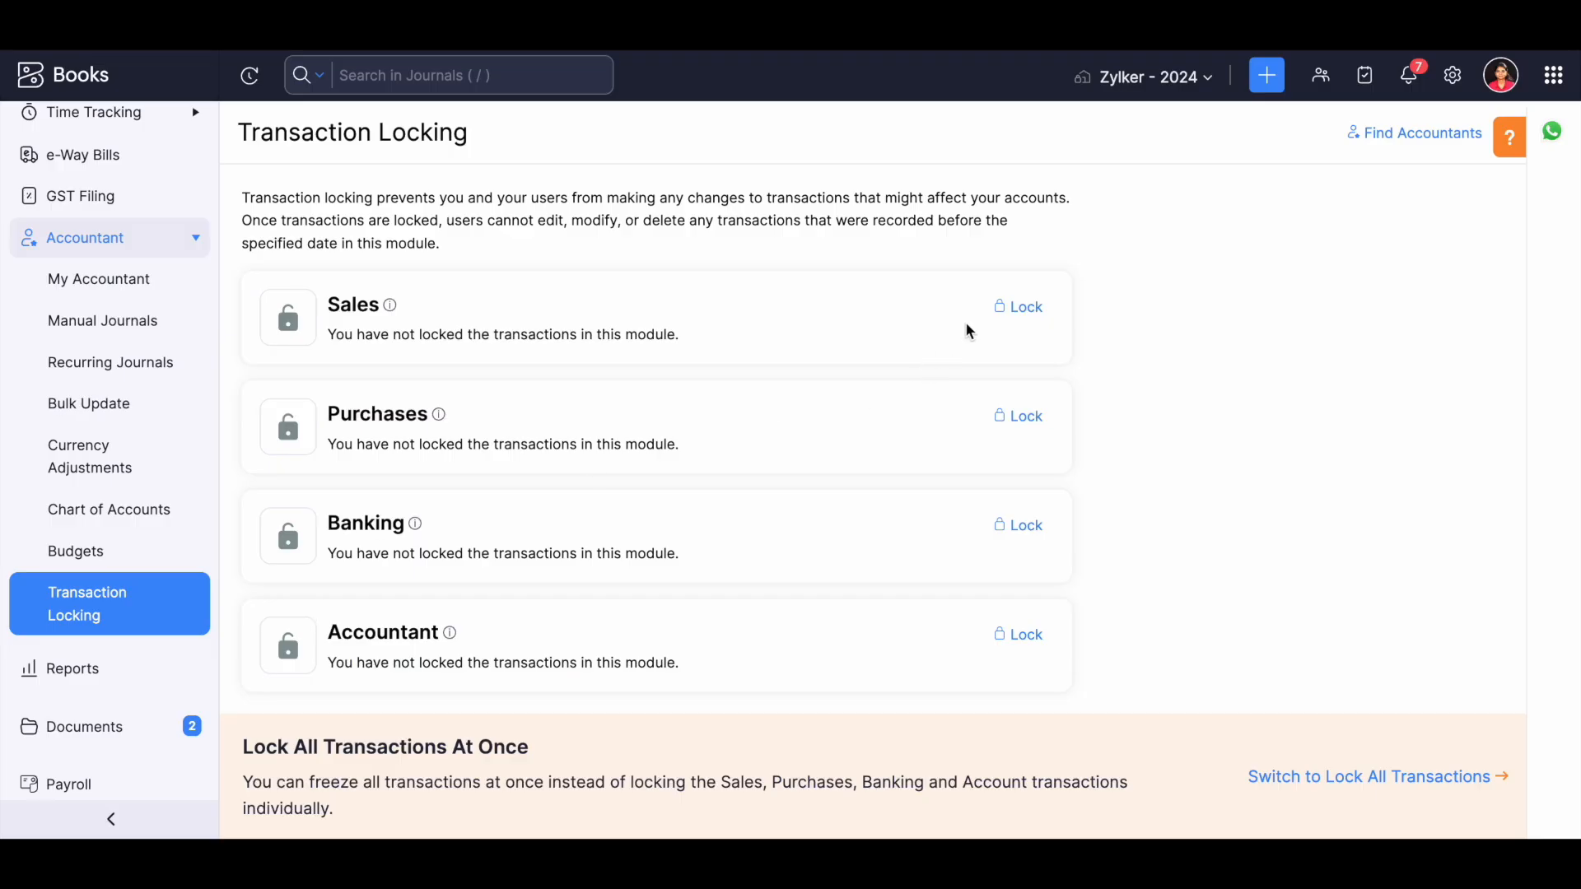
Lock the Sales transactions with the lock date 24/10/2024 and the reason Audited.
{"action": "left_click", "coordinate": [1024, 309]}
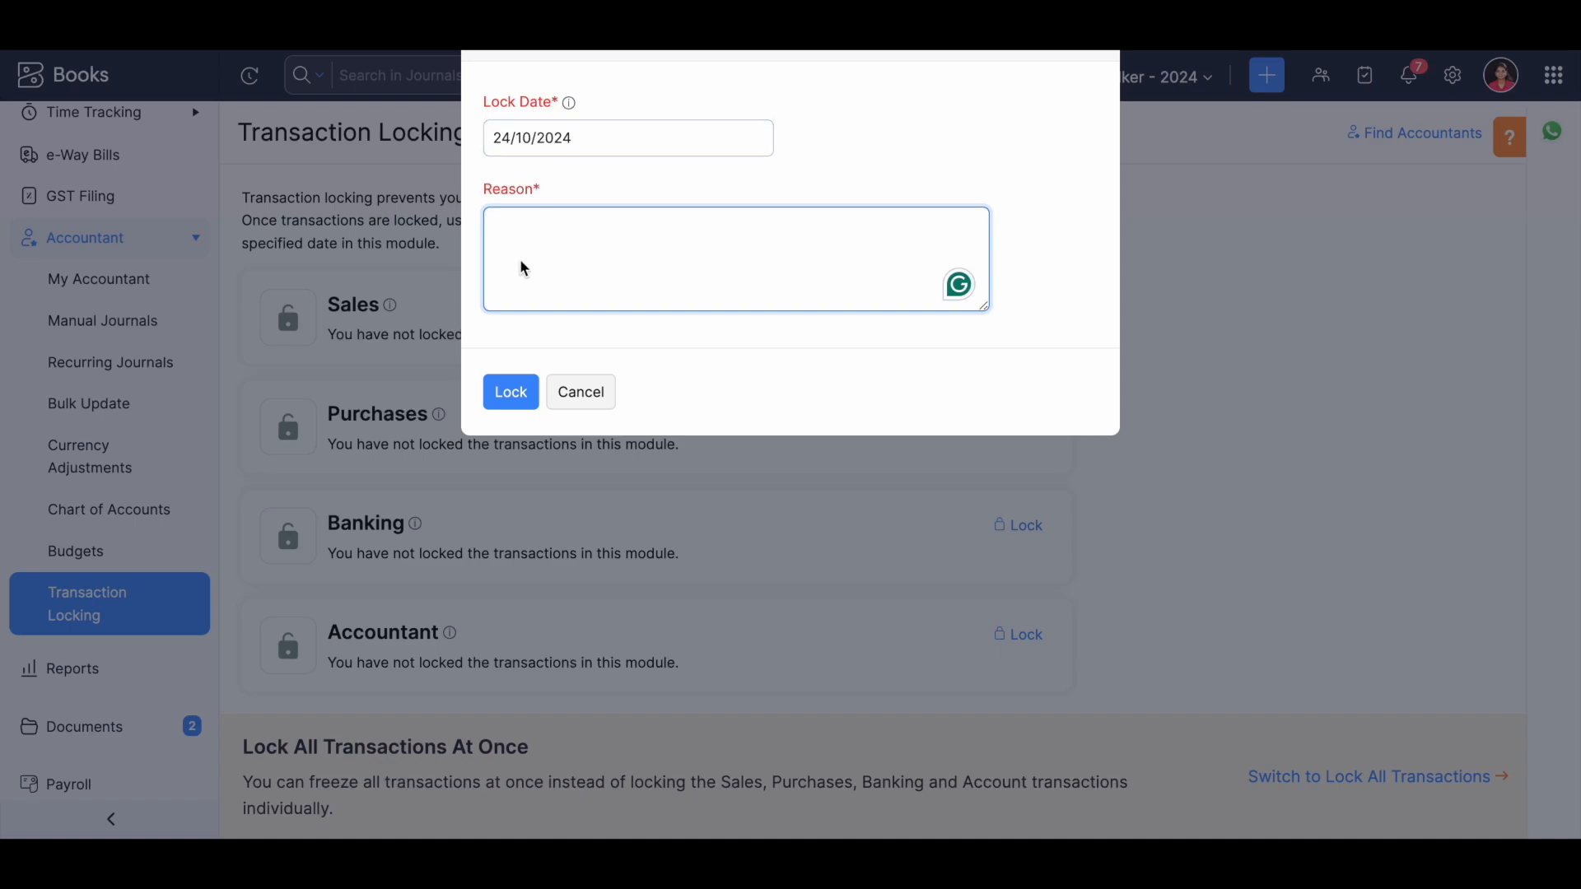
{"action": "type", "text": "Audited"}
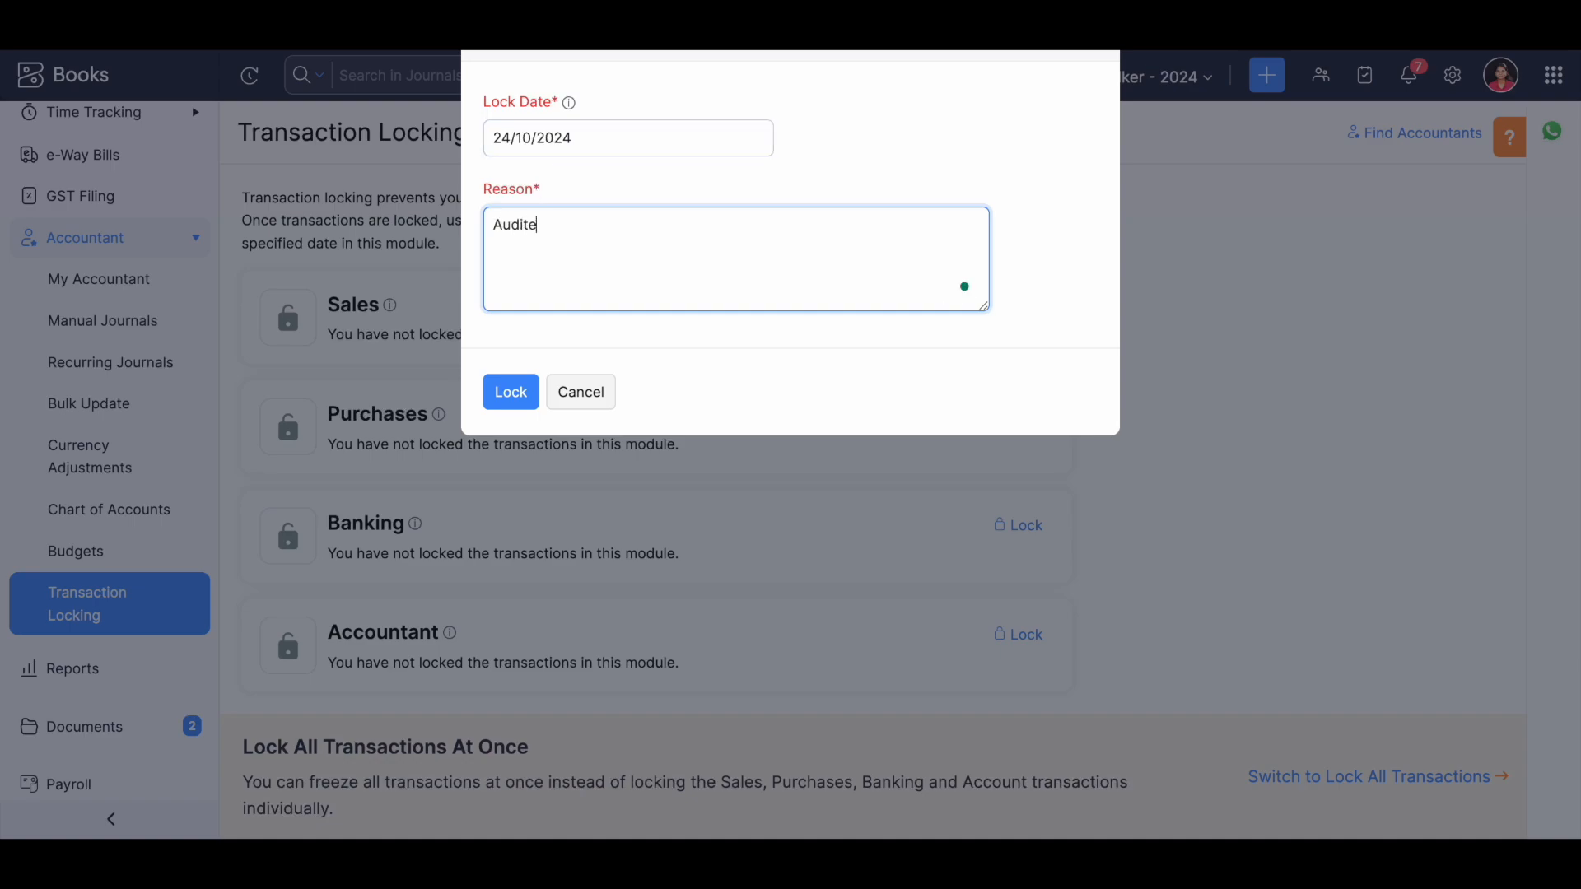
{"action": "left_click", "coordinate": [506, 401]}
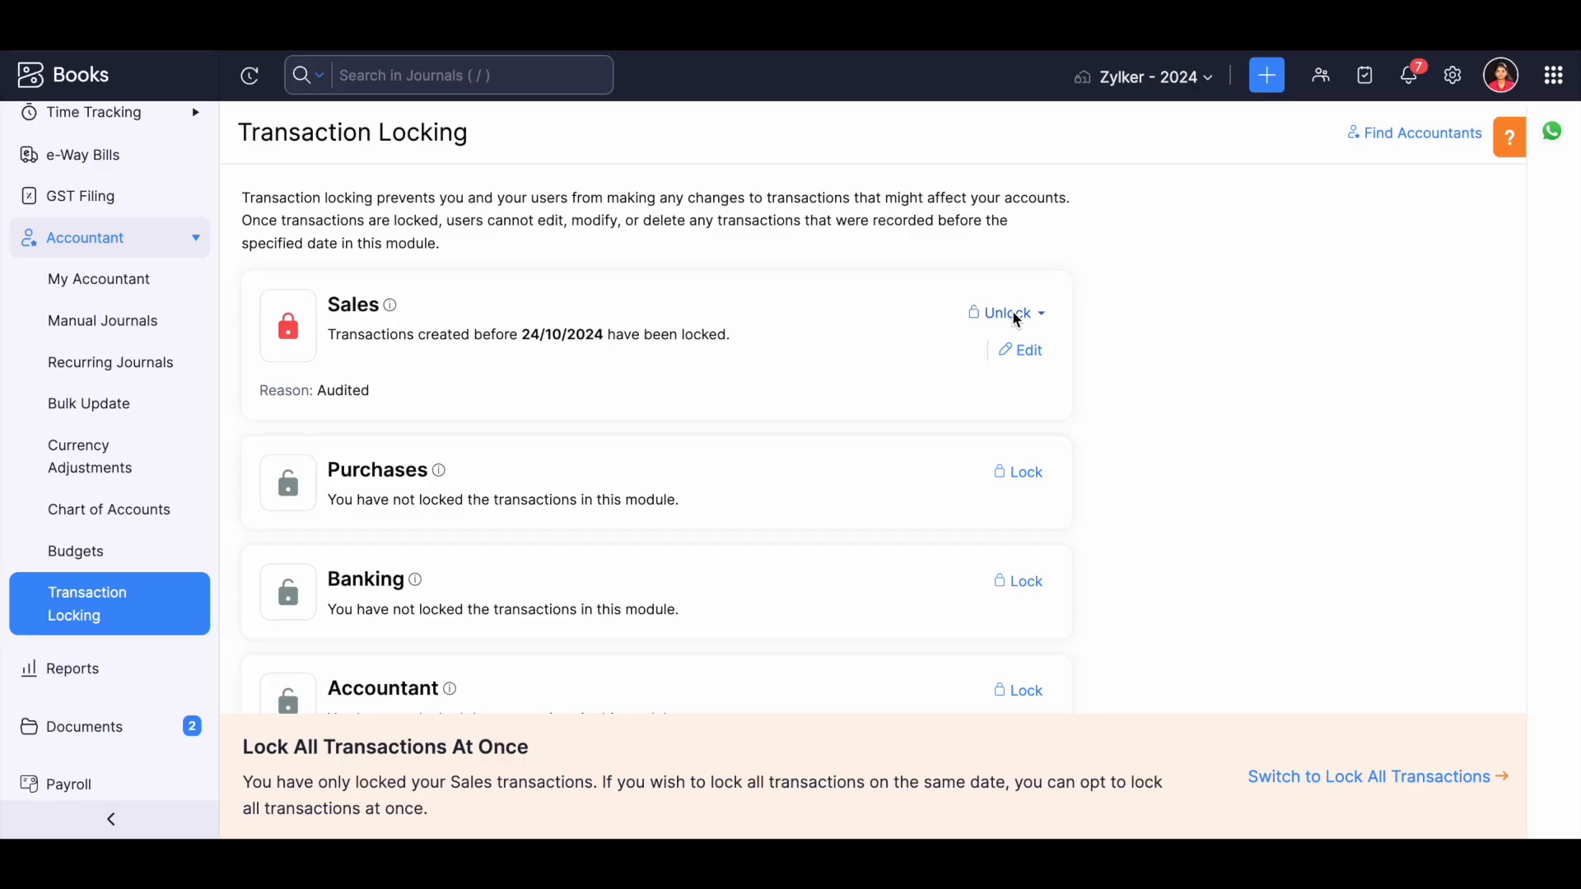
View the partial unlock period and reason settings for the Sales module, and cancel without unlocking.
{"action": "left_click", "coordinate": [1018, 320]}
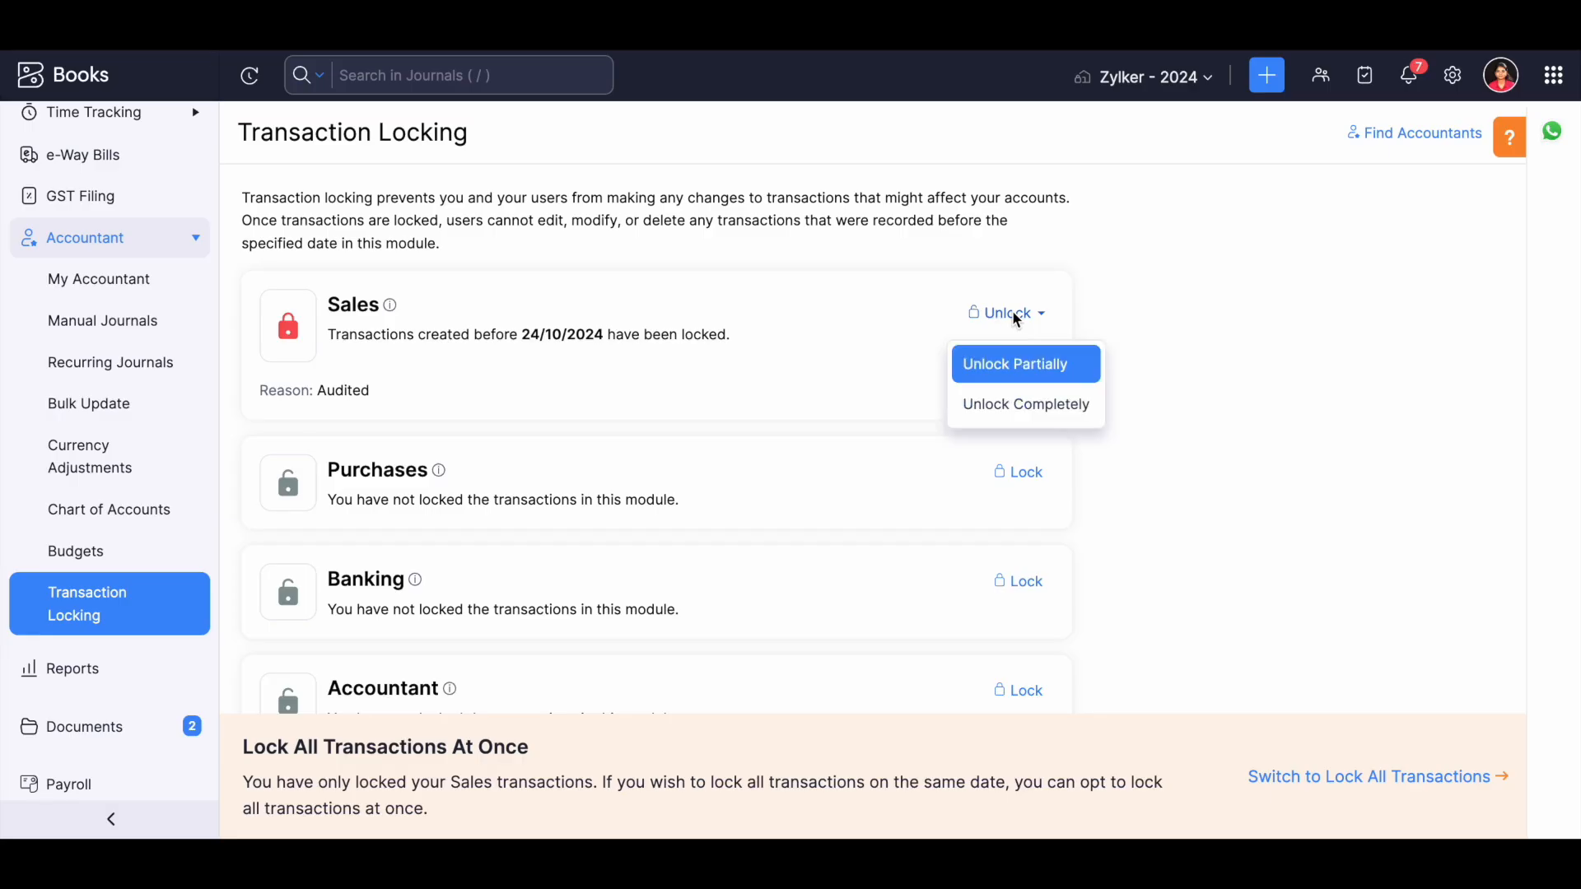
{"action": "left_click", "coordinate": [1010, 379]}
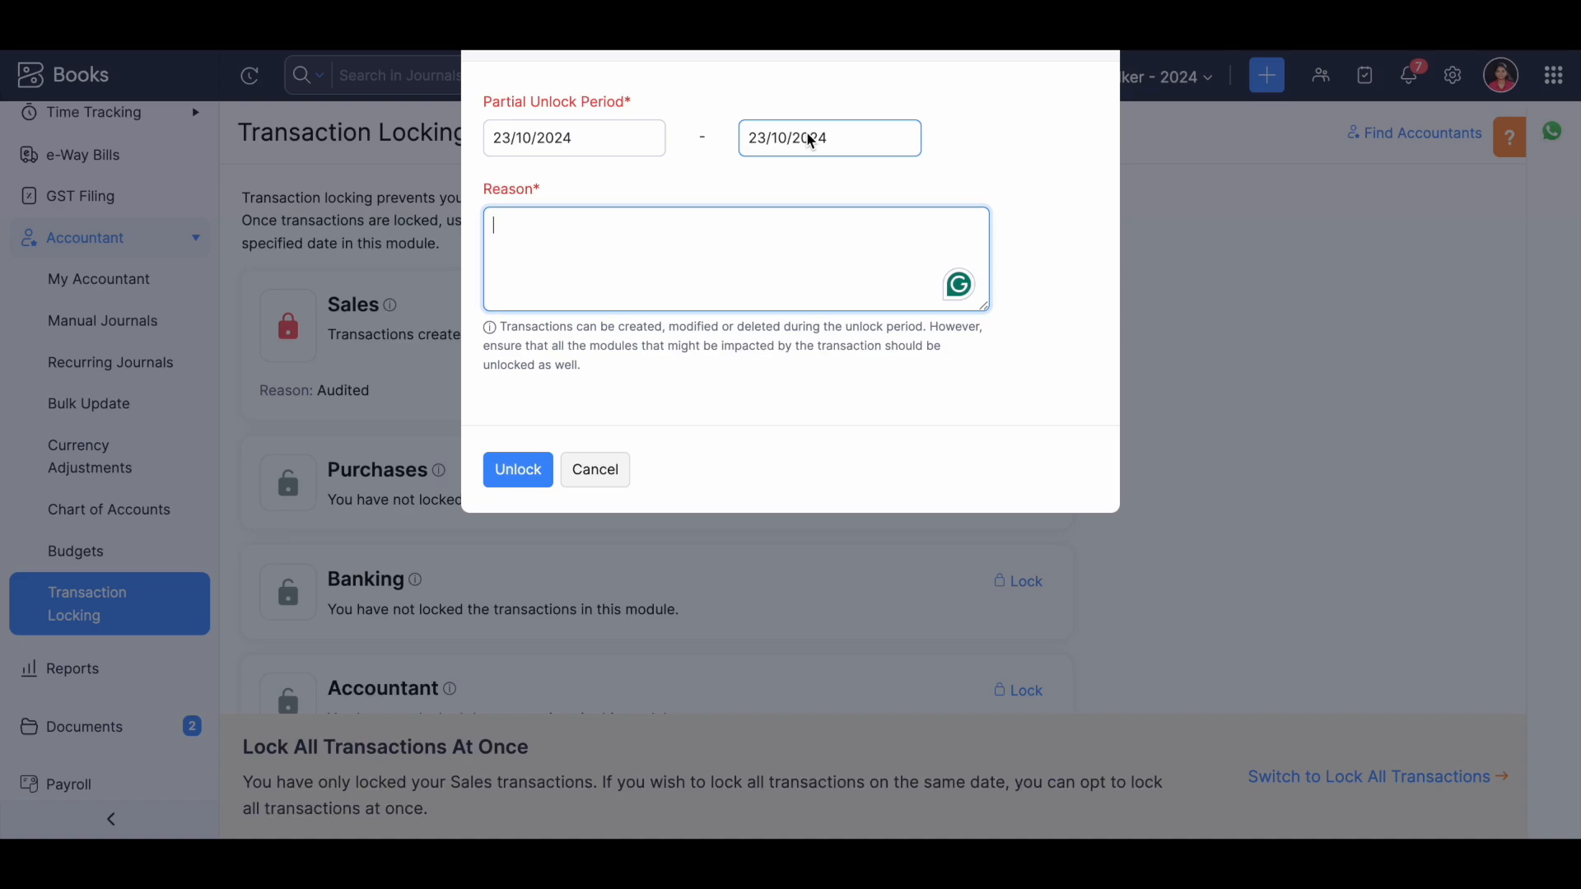
{"action": "left_click", "coordinate": [594, 469]}
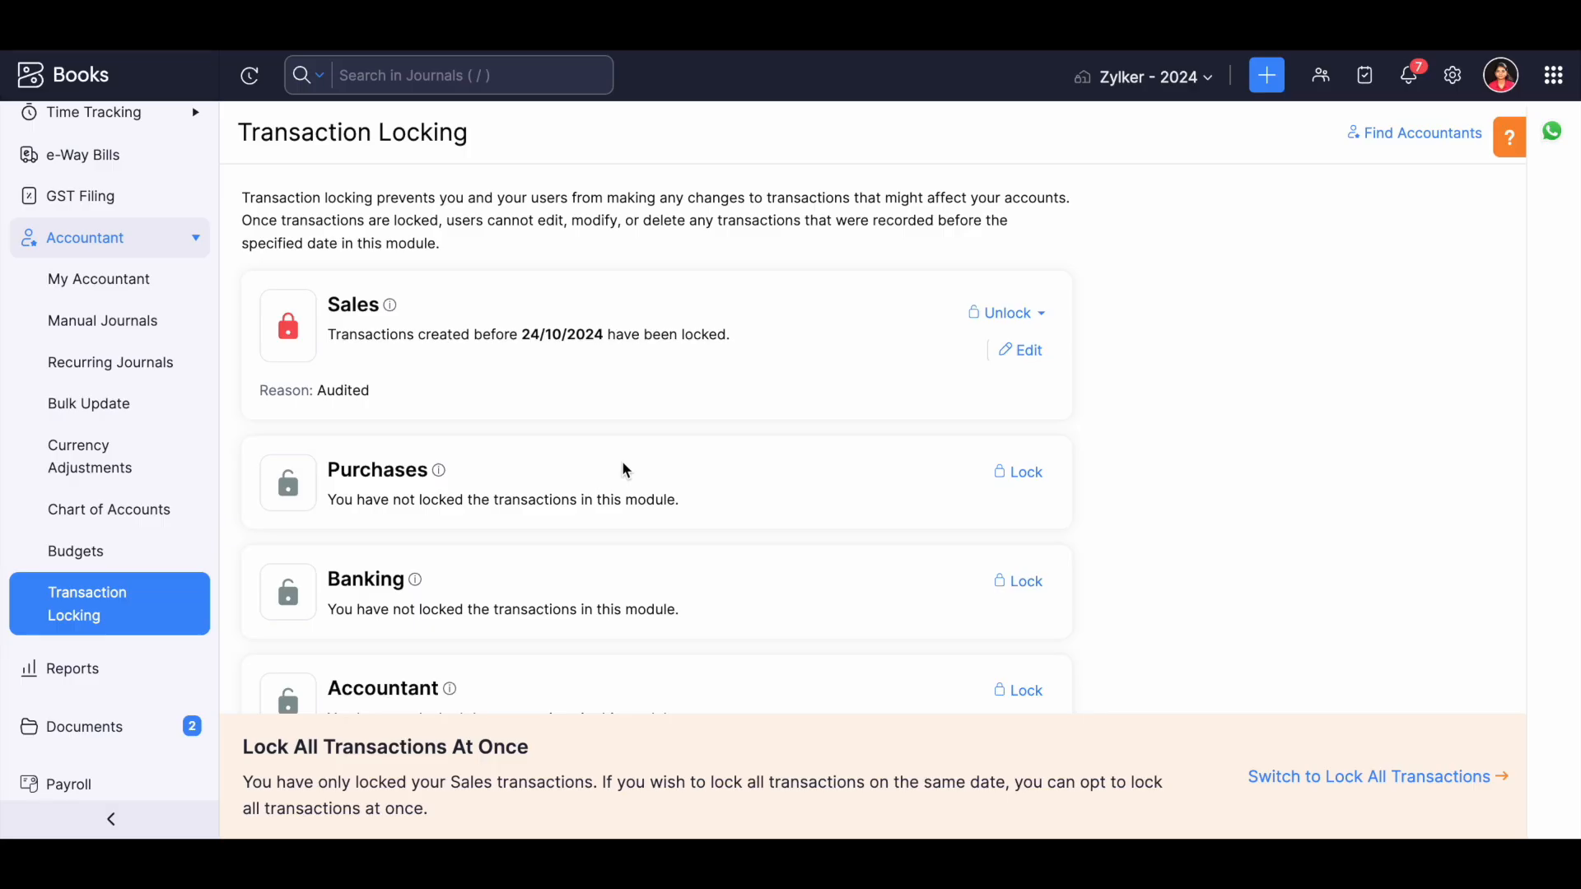
Unlock the Sales module's transactions completely, giving Edit as the reason.
{"action": "left_click", "coordinate": [1011, 316]}
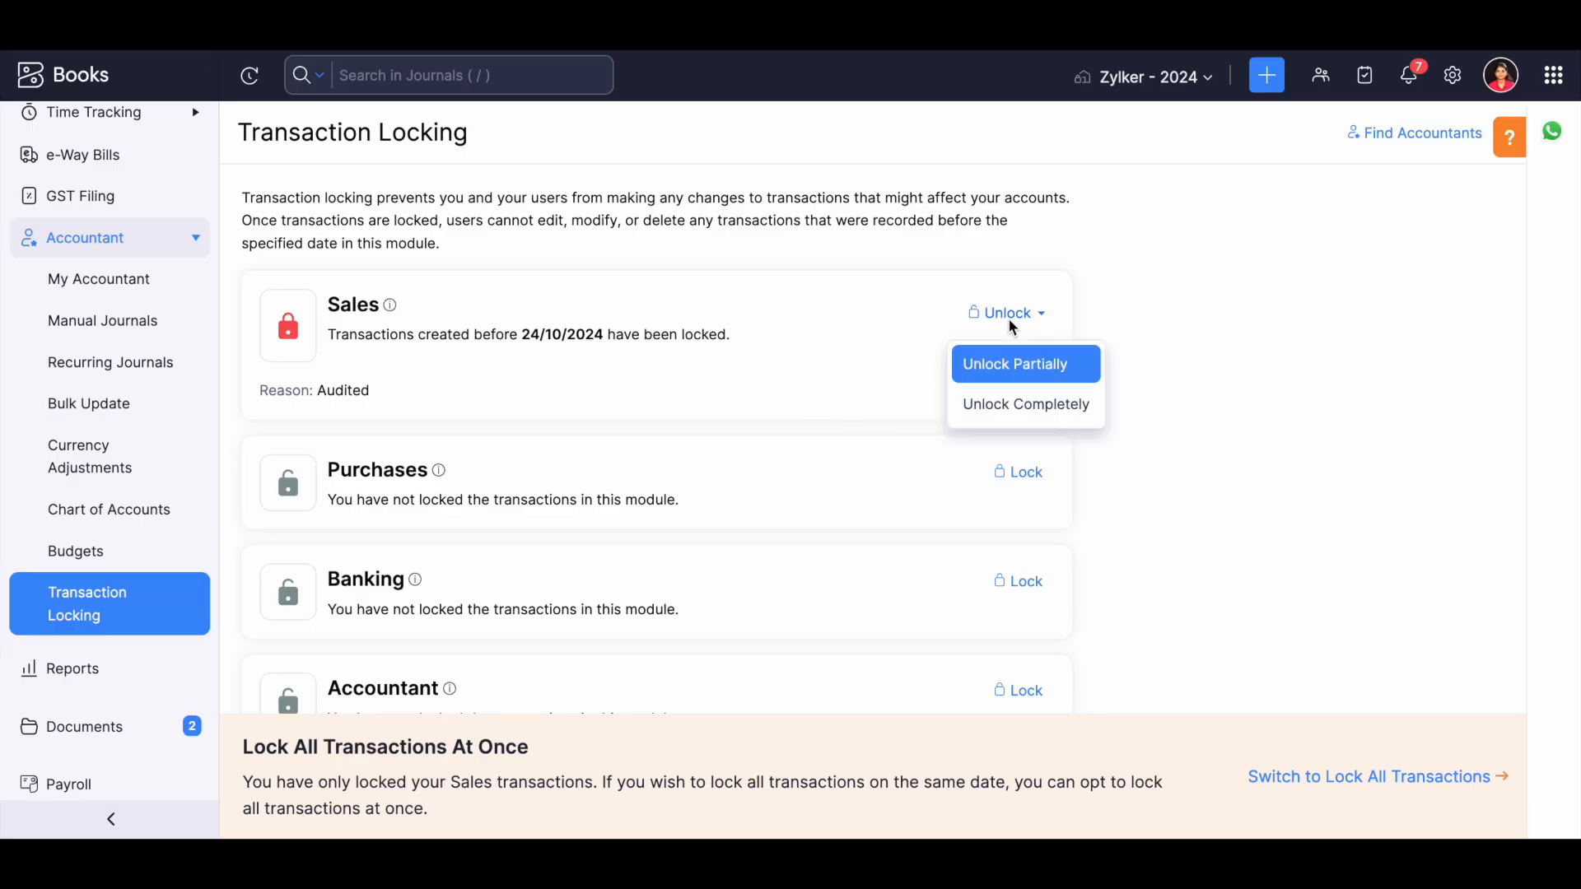
{"action": "left_click", "coordinate": [1042, 421]}
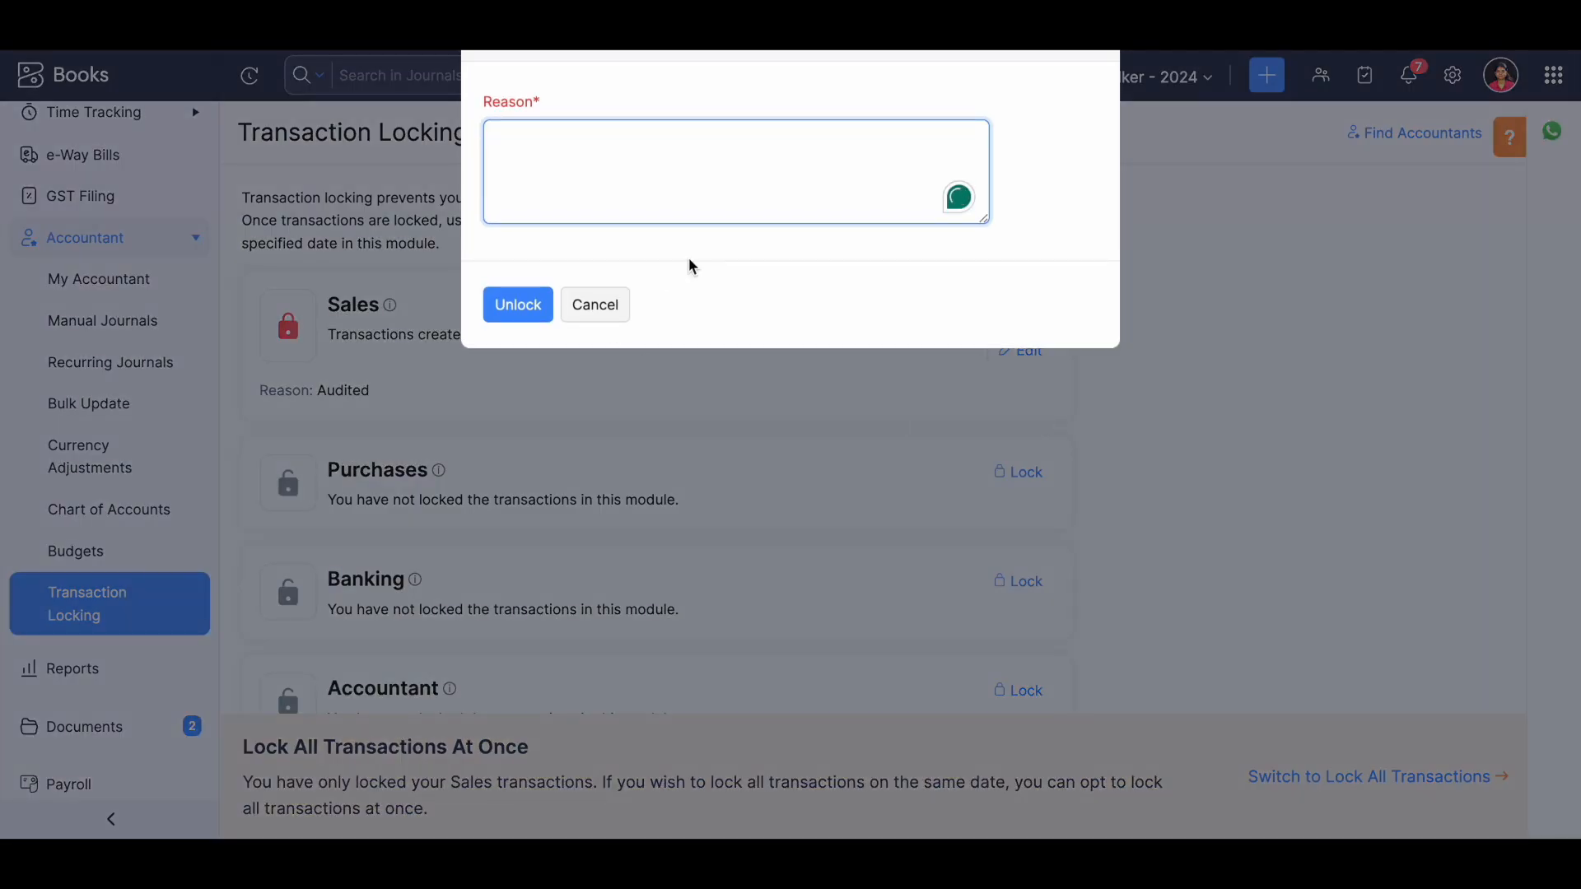
{"action": "type", "text": "Edite"}
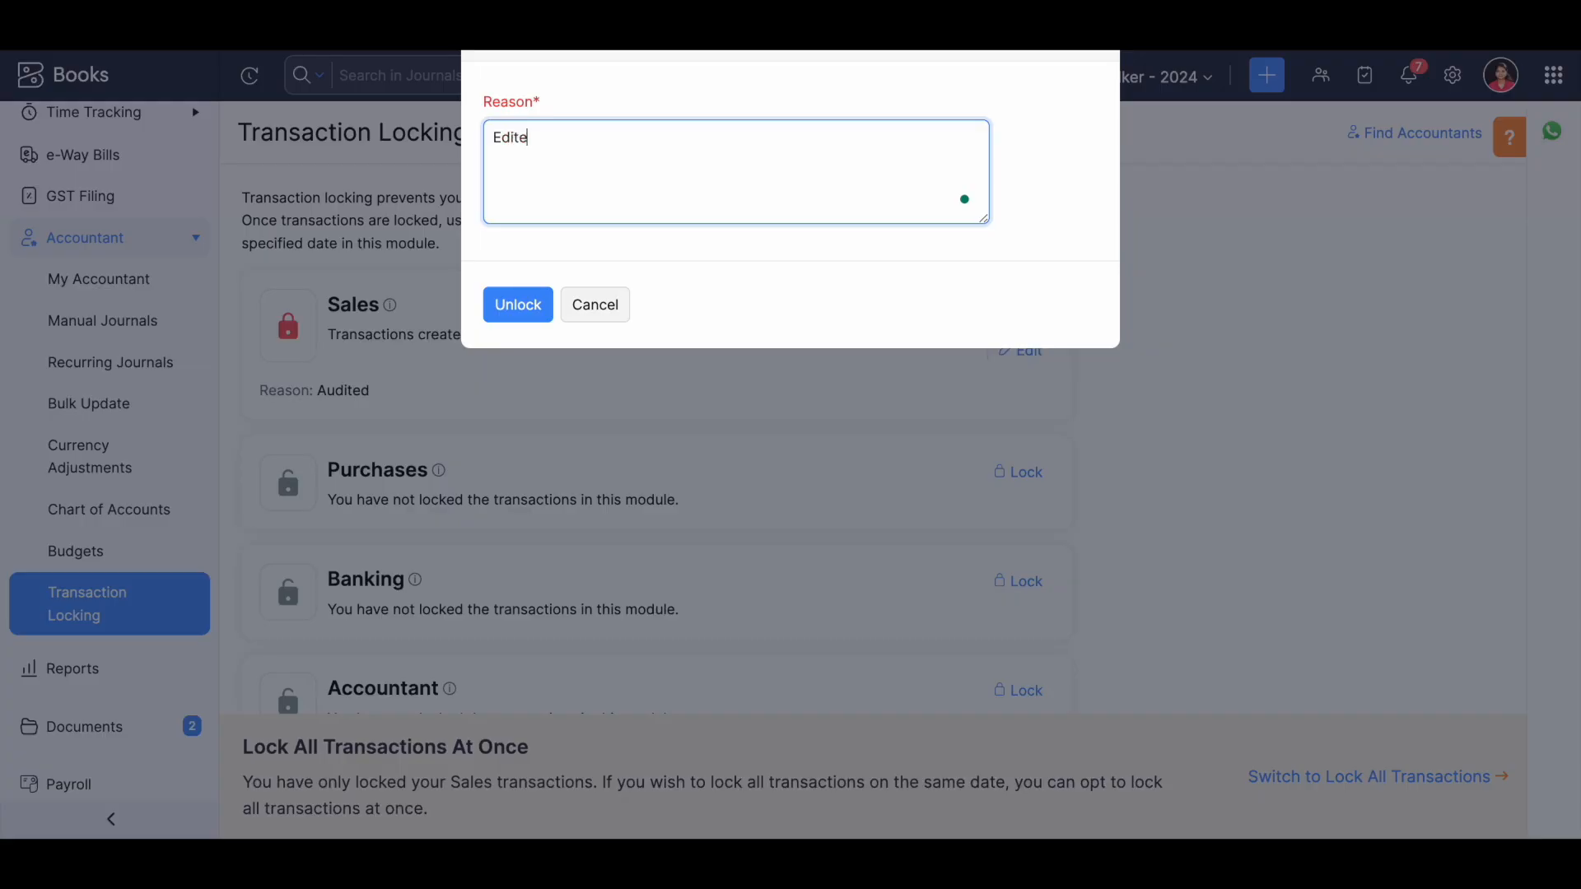
{"action": "key", "text": "BackSpace"}
{"action": "left_click", "coordinate": [531, 310]}
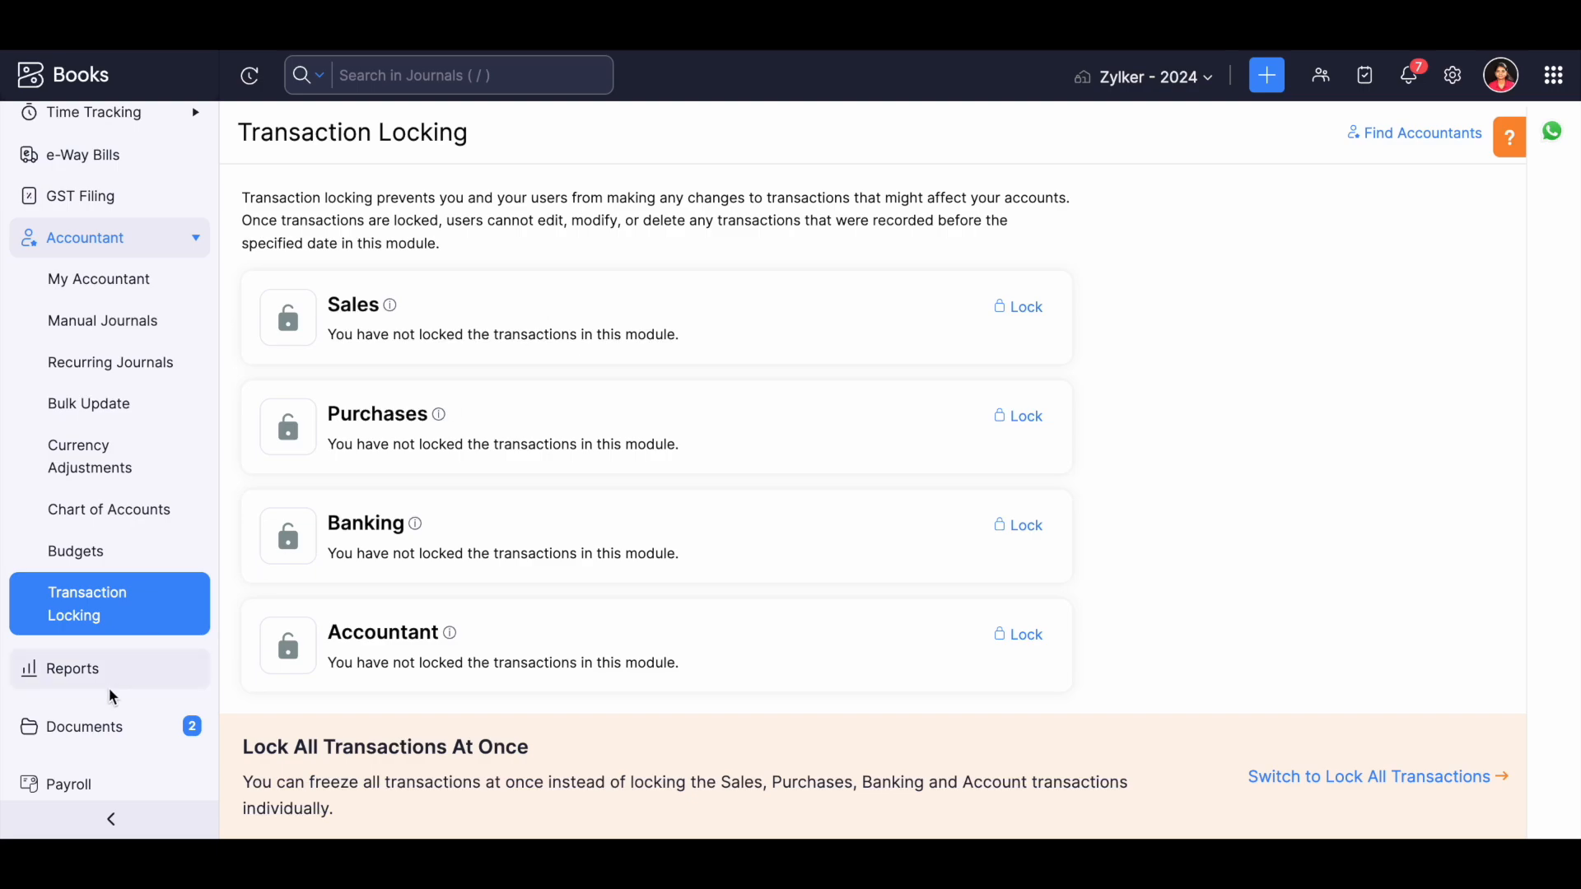
Find the Accountant category in the Reports Center and open one of its account reports.
{"action": "left_click", "coordinate": [121, 670]}
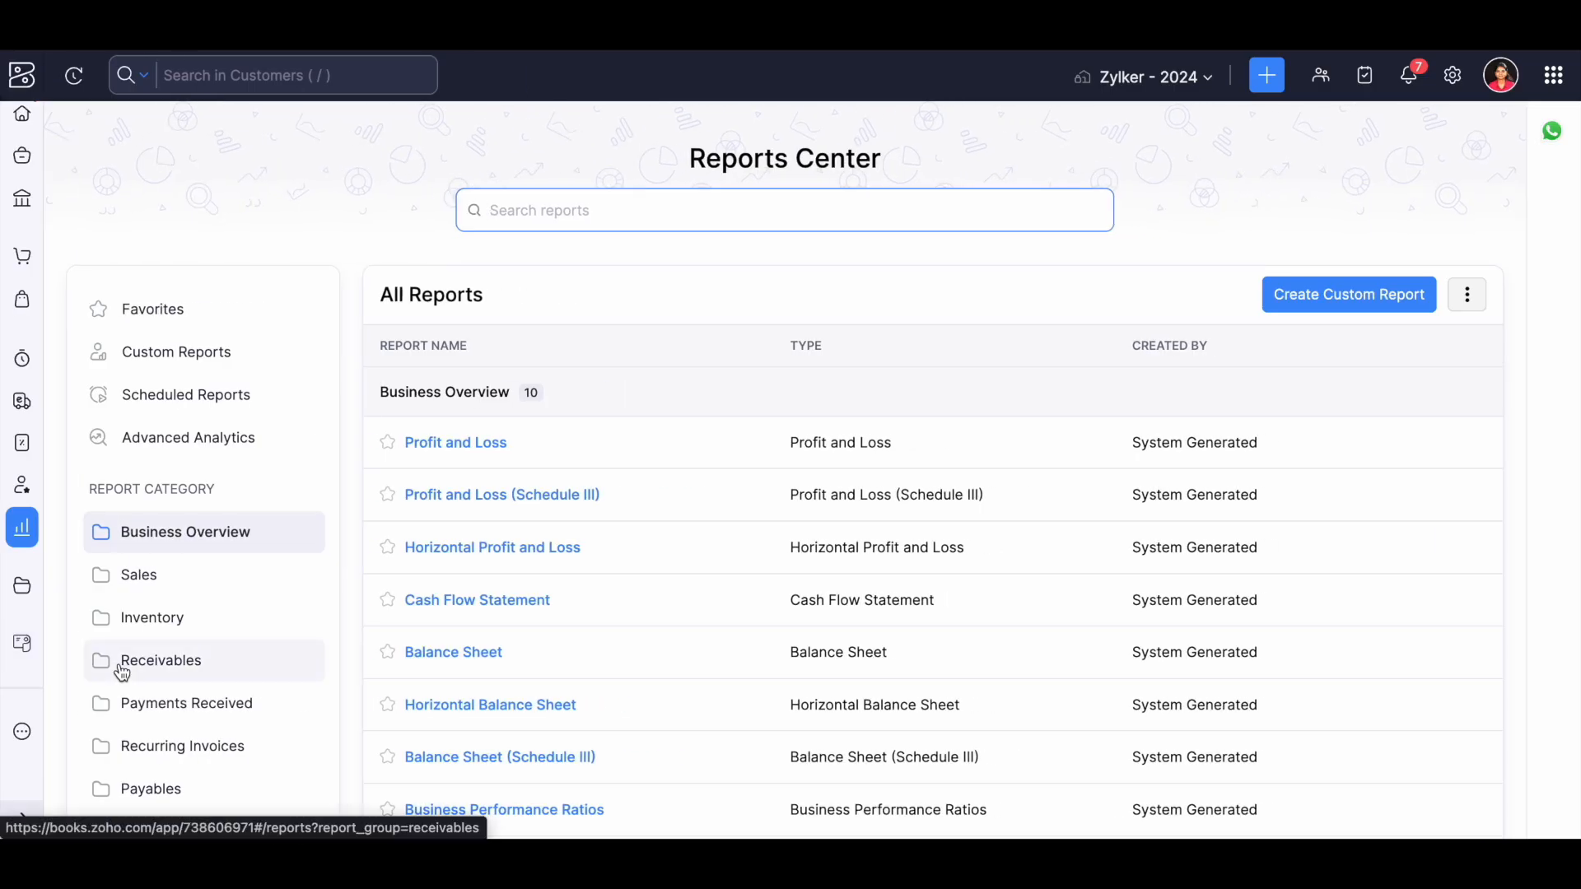
{"action": "scroll", "coordinate": [122, 674], "scroll_direction": "down", "scroll_amount": 5}
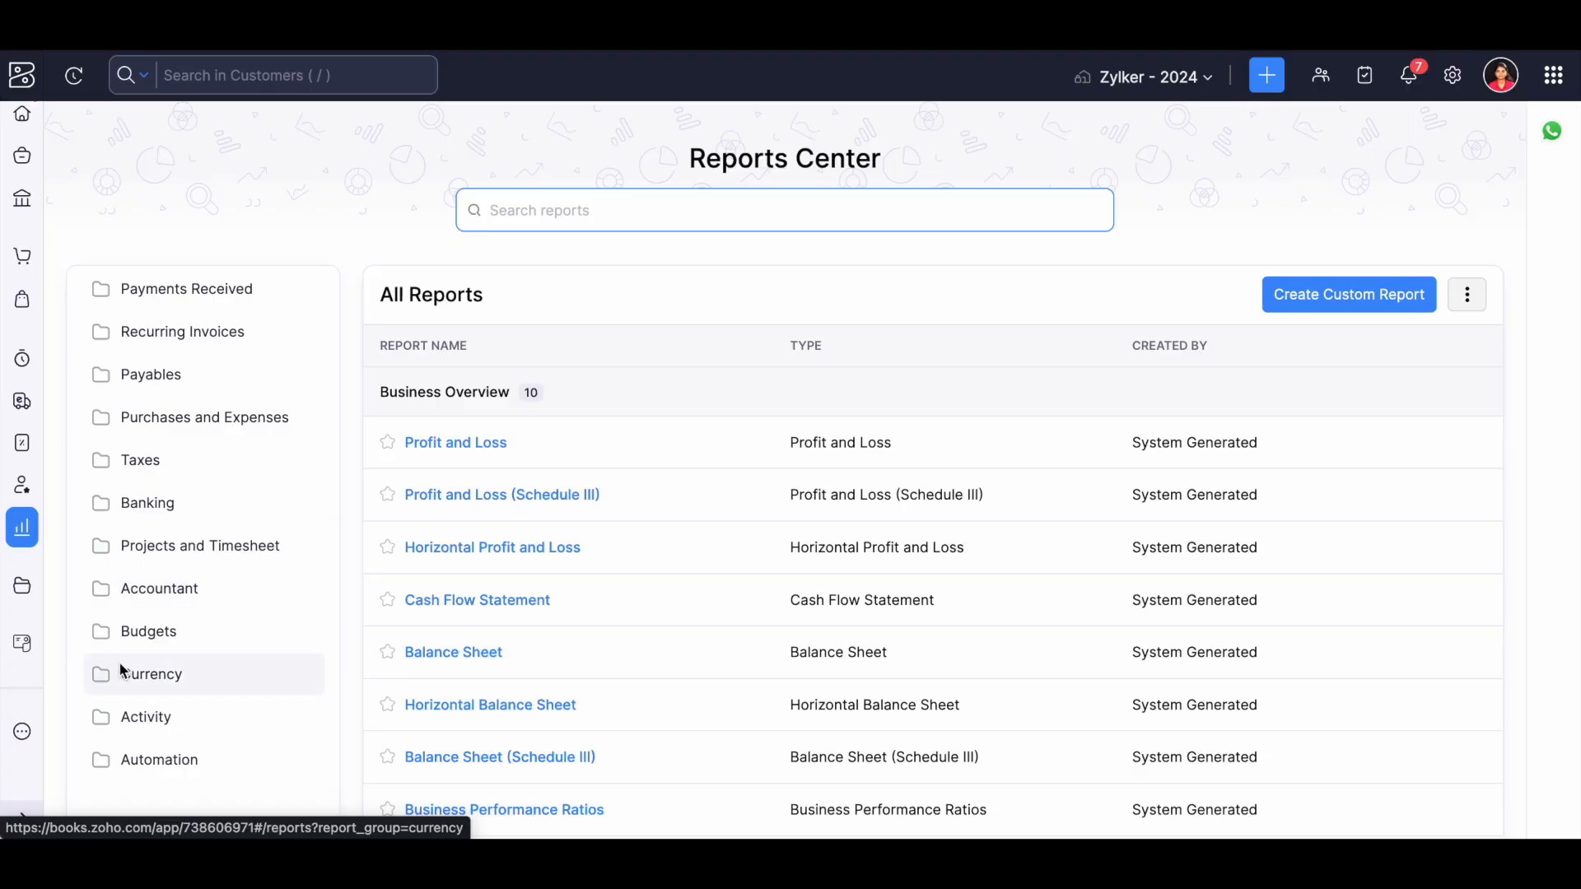
{"action": "left_click", "coordinate": [165, 588]}
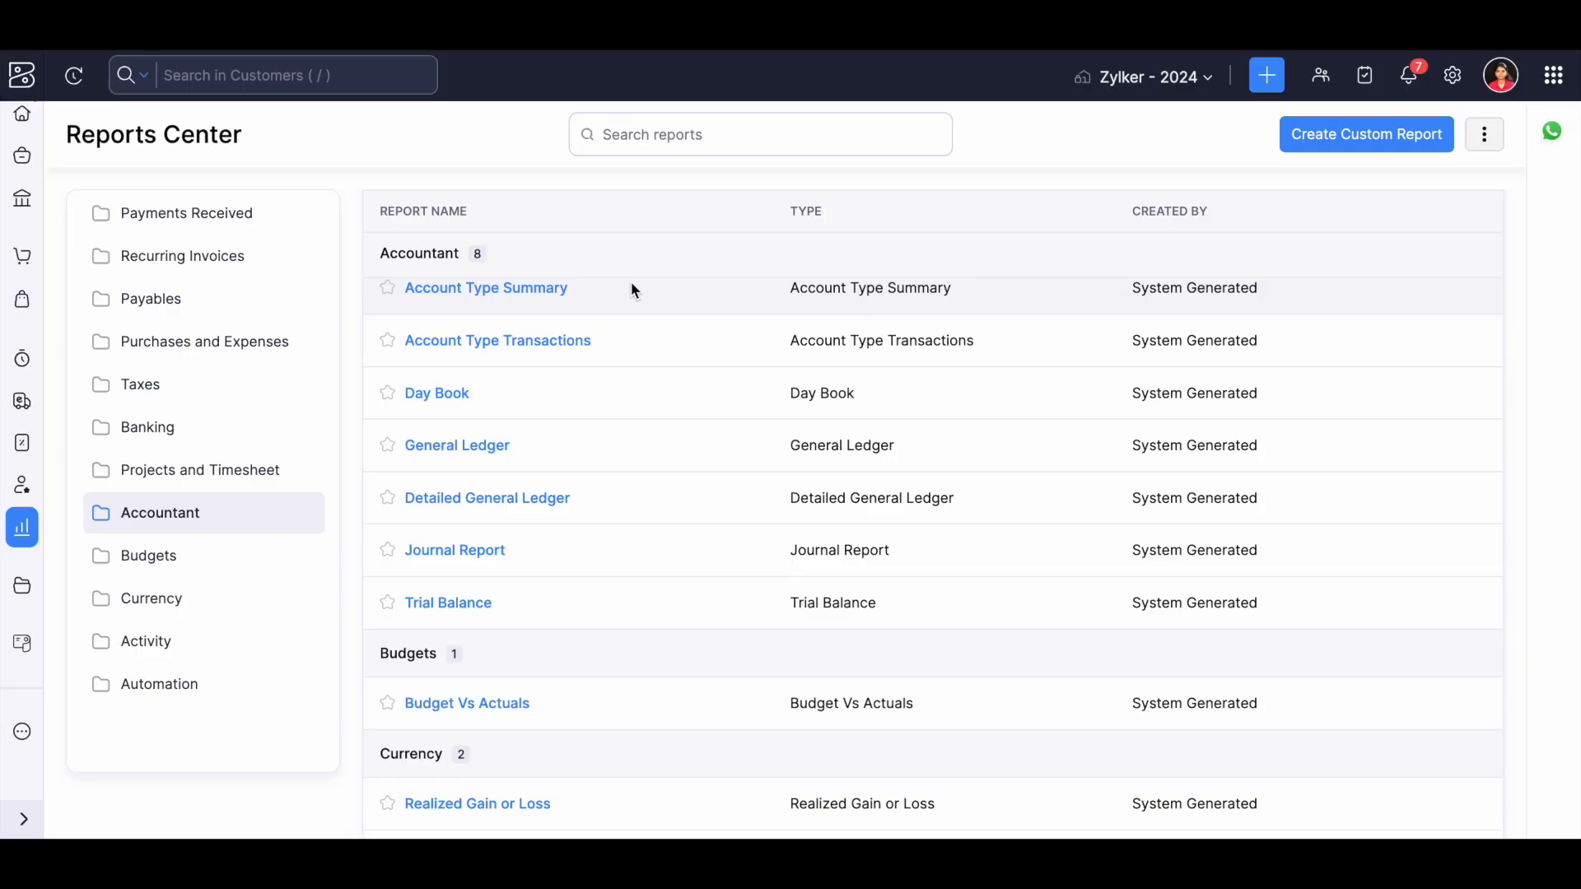
{"action": "scroll", "coordinate": [631, 290], "scroll_direction": "up", "scroll_amount": 1}
{"action": "left_click", "coordinate": [518, 350]}
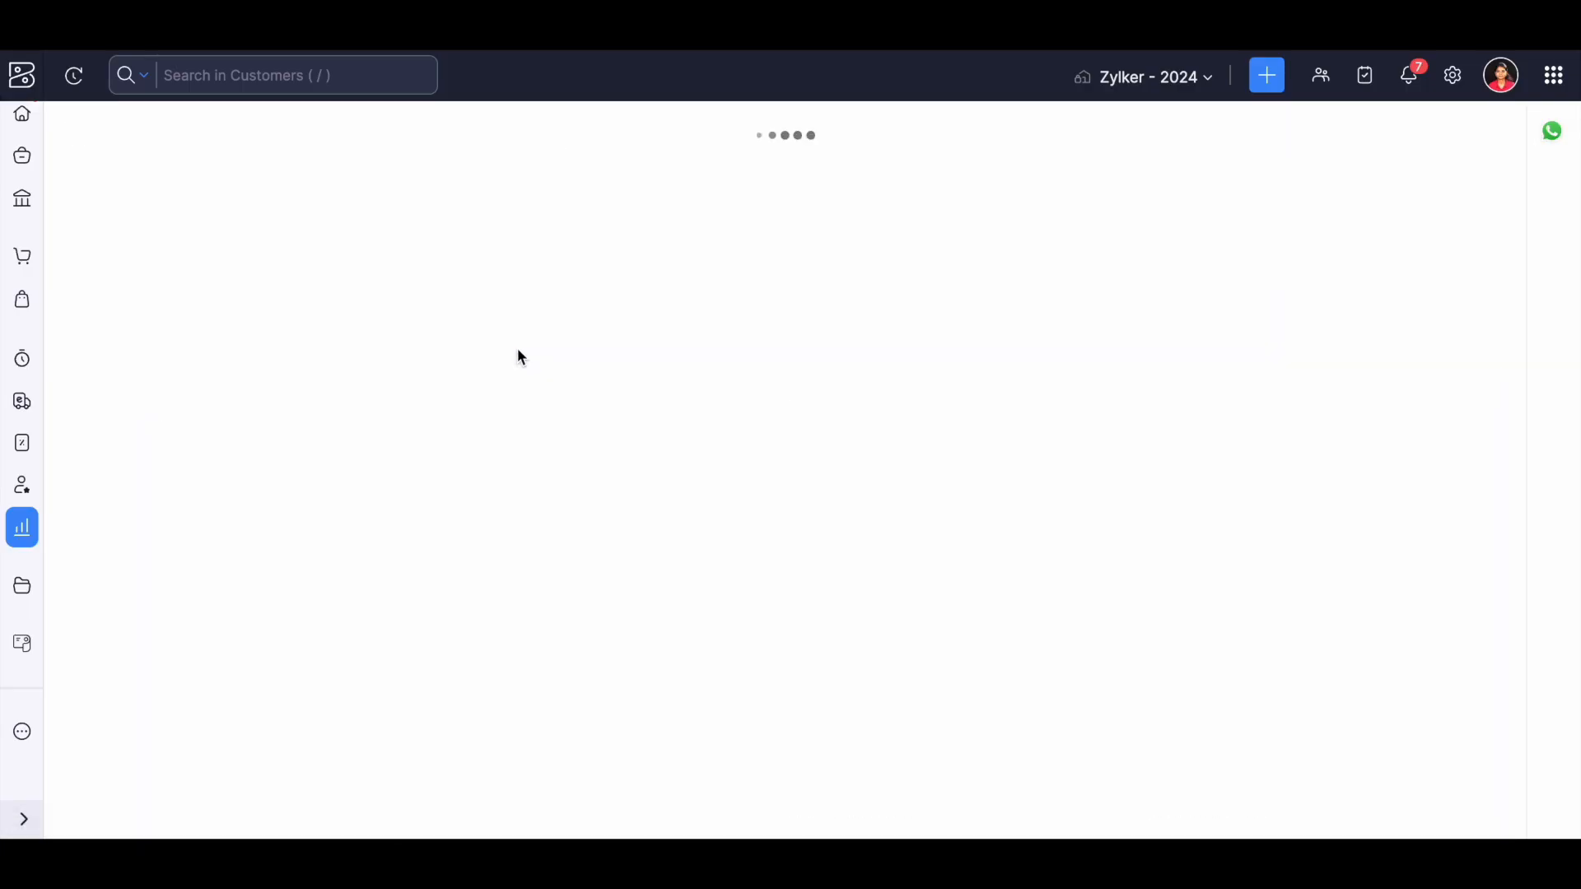
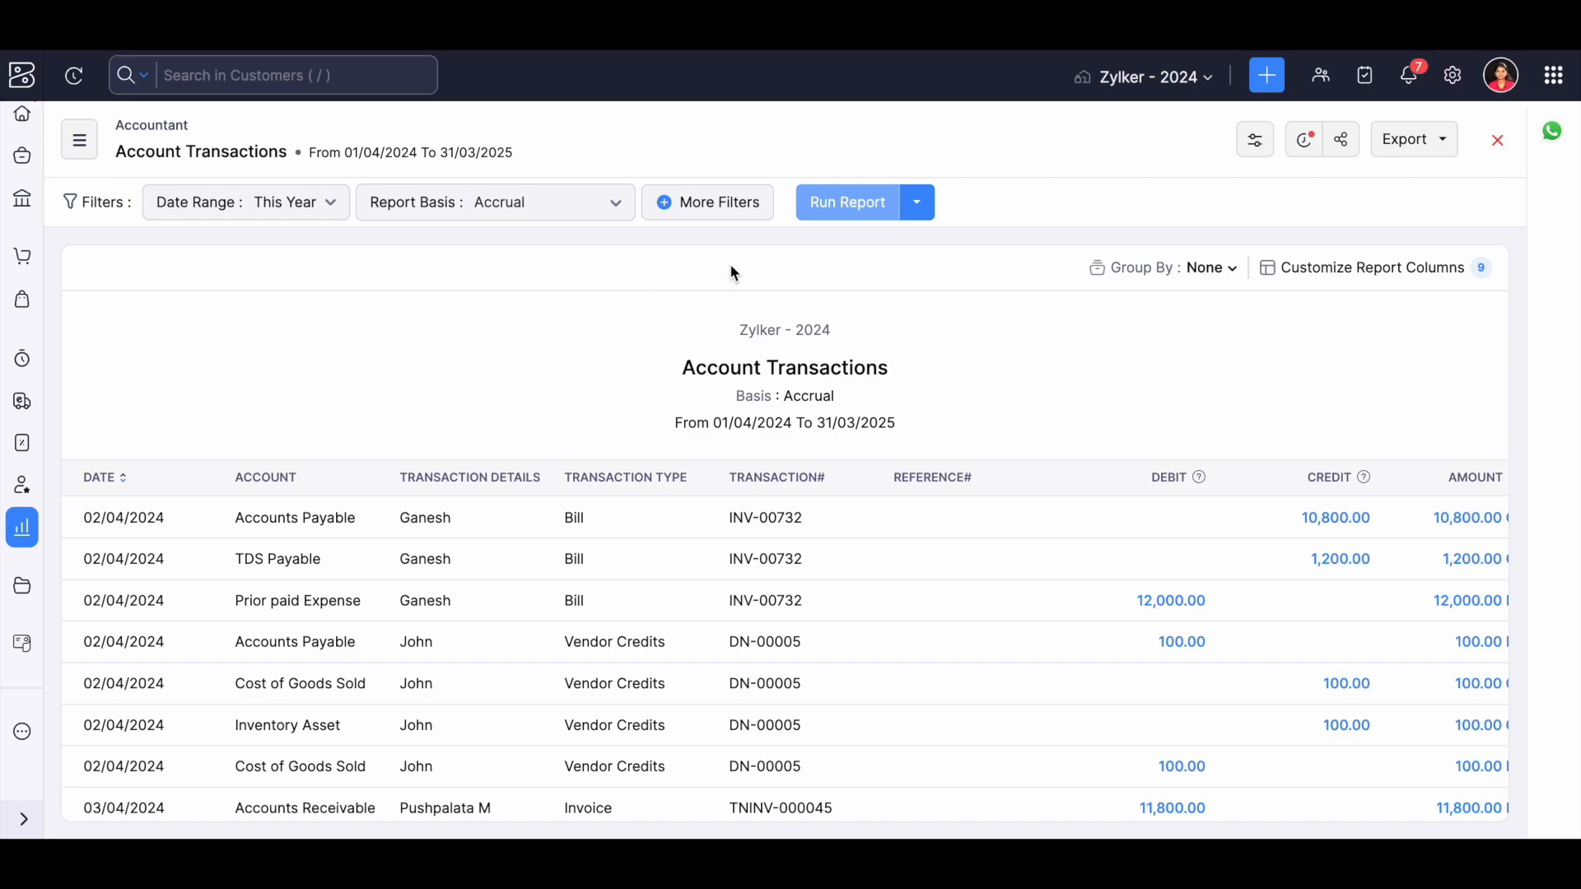
Filter the Account Transactions report to entries whose Account is in Accounts Payable, run it and review the listed transactions.
{"action": "left_click", "coordinate": [714, 212]}
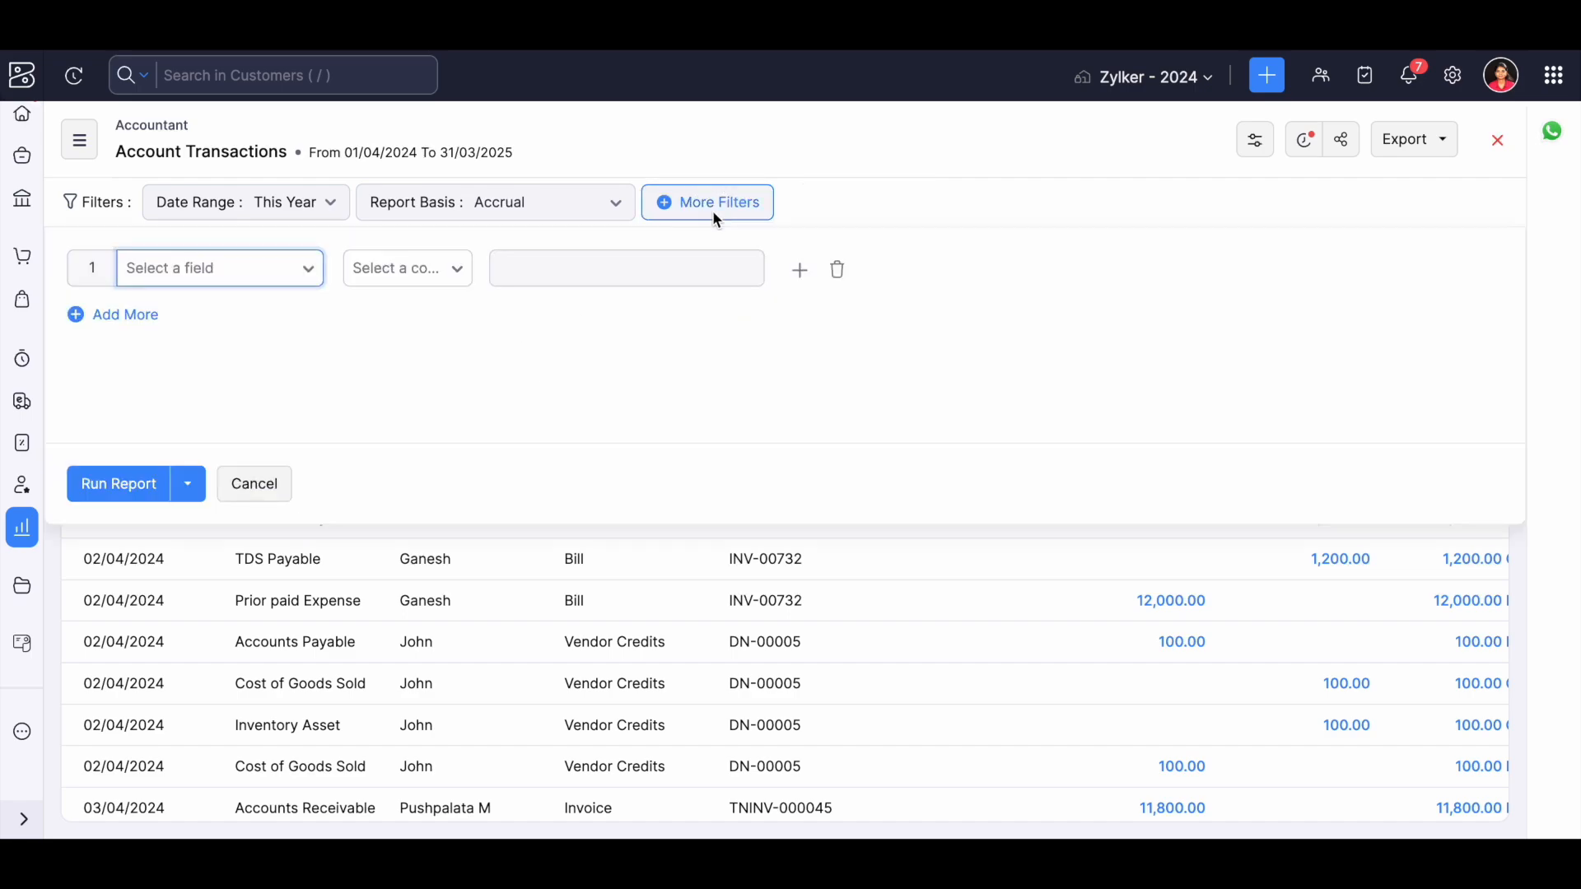
{"action": "left_click", "coordinate": [259, 270]}
{"action": "type", "text": "ac"}
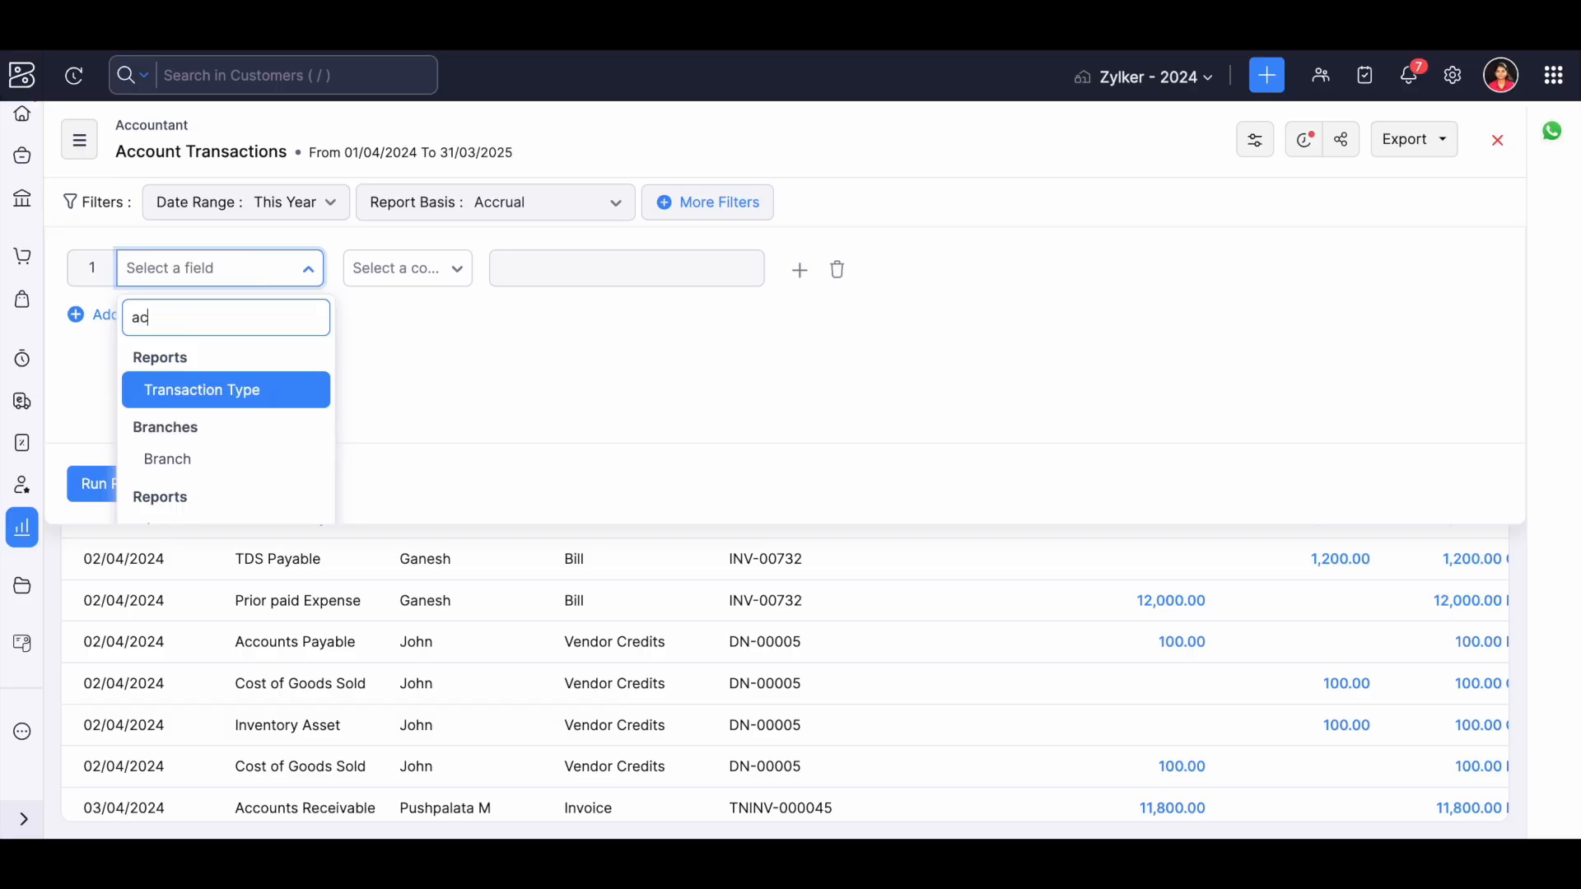
{"action": "type", "text": "count"}
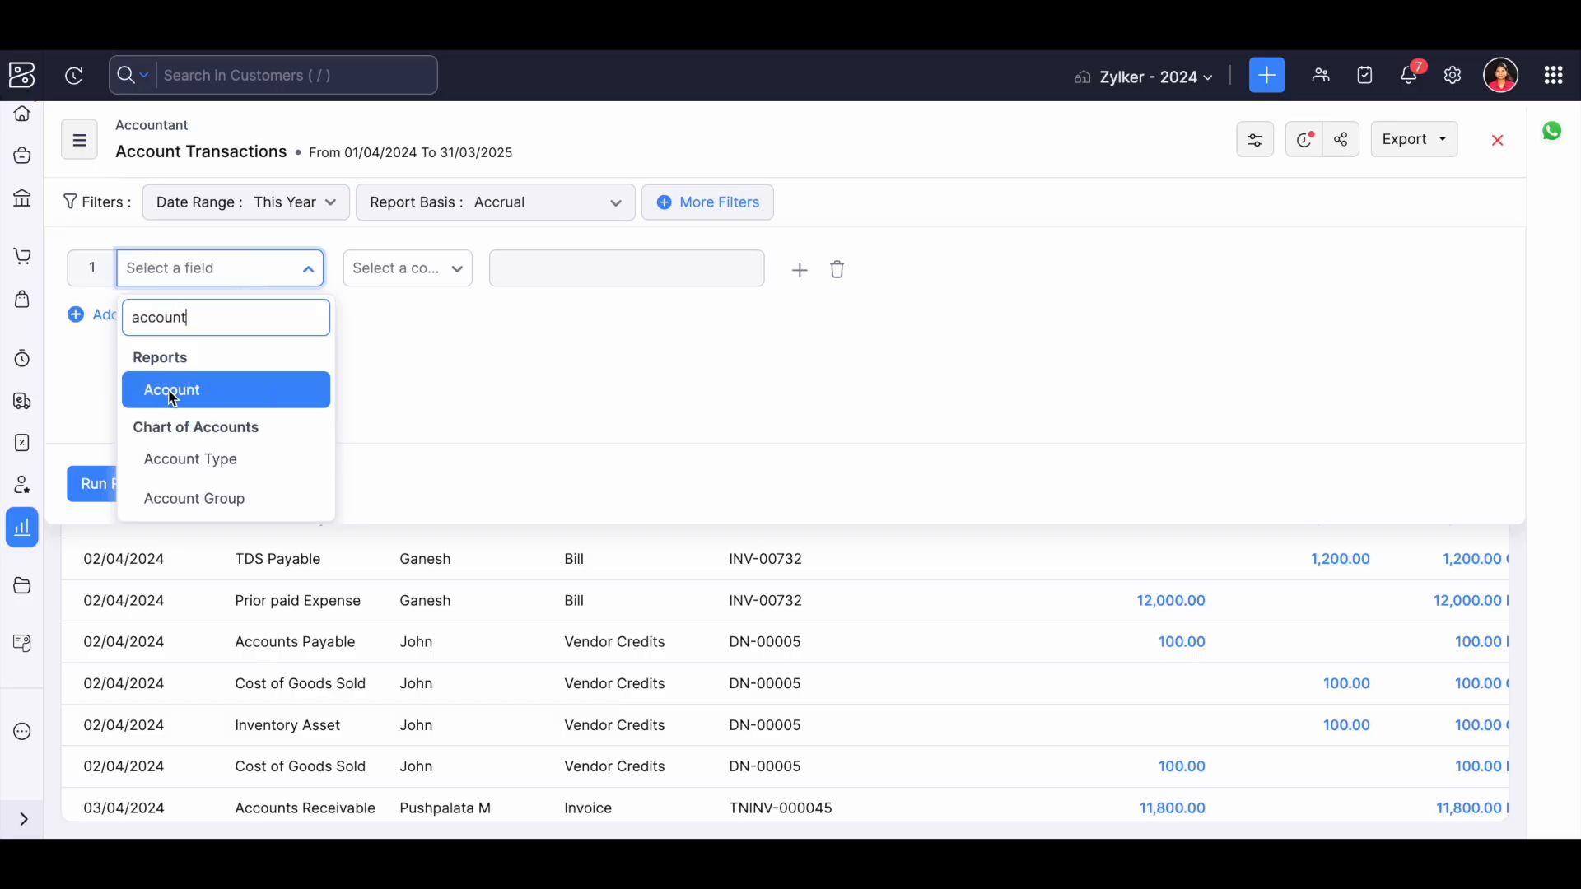
{"action": "left_click", "coordinate": [170, 393]}
{"action": "left_click", "coordinate": [418, 267]}
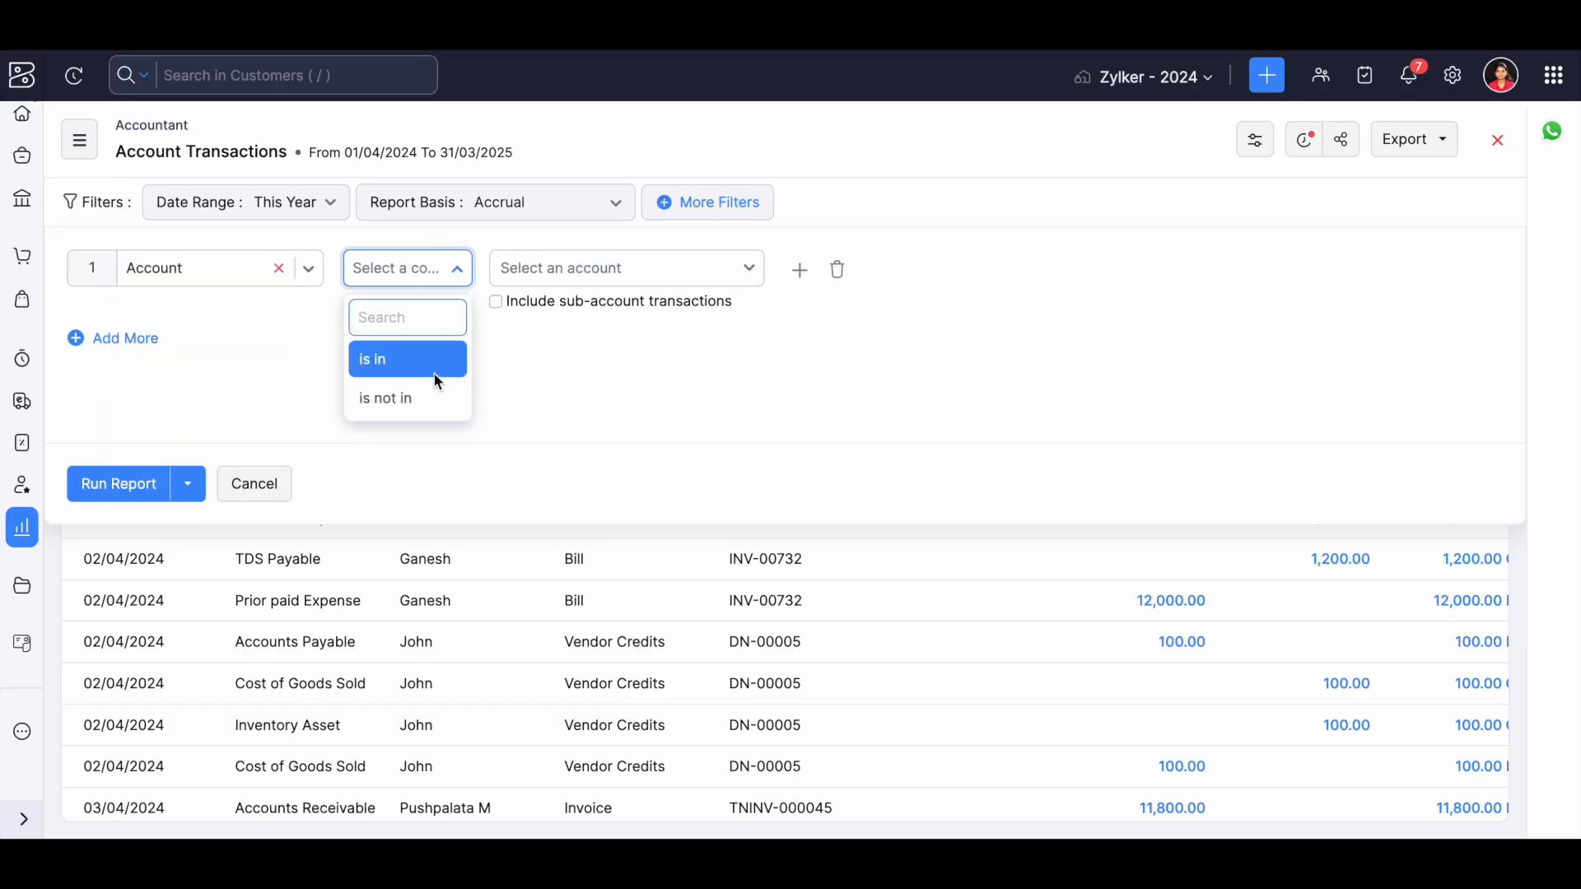
{"action": "left_click", "coordinate": [432, 360]}
{"action": "left_click", "coordinate": [607, 268]}
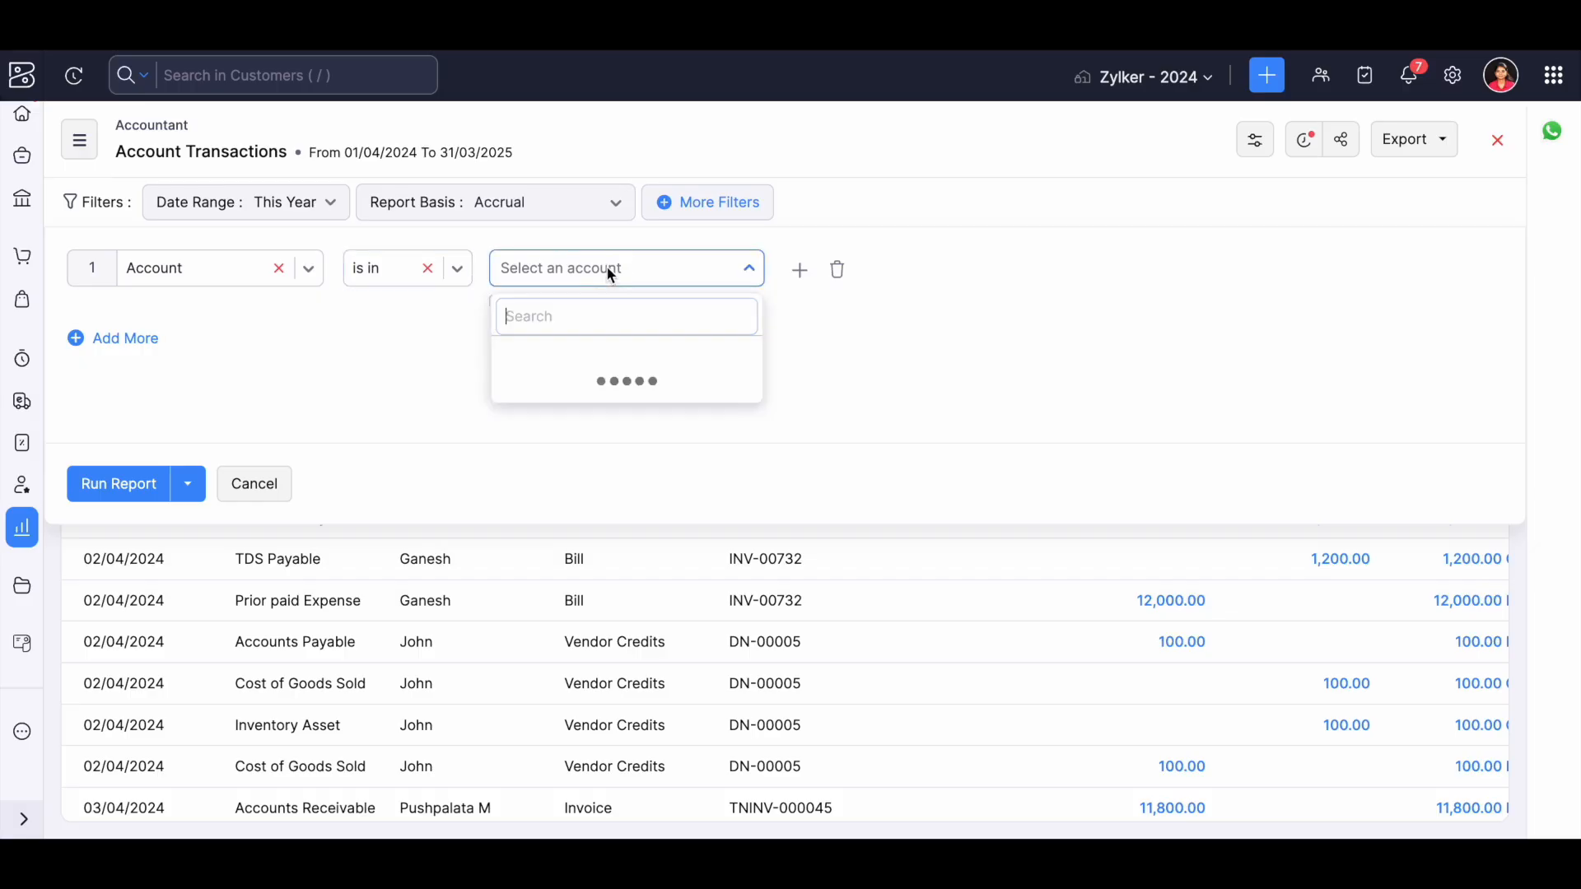
{"action": "type", "text": "acco"}
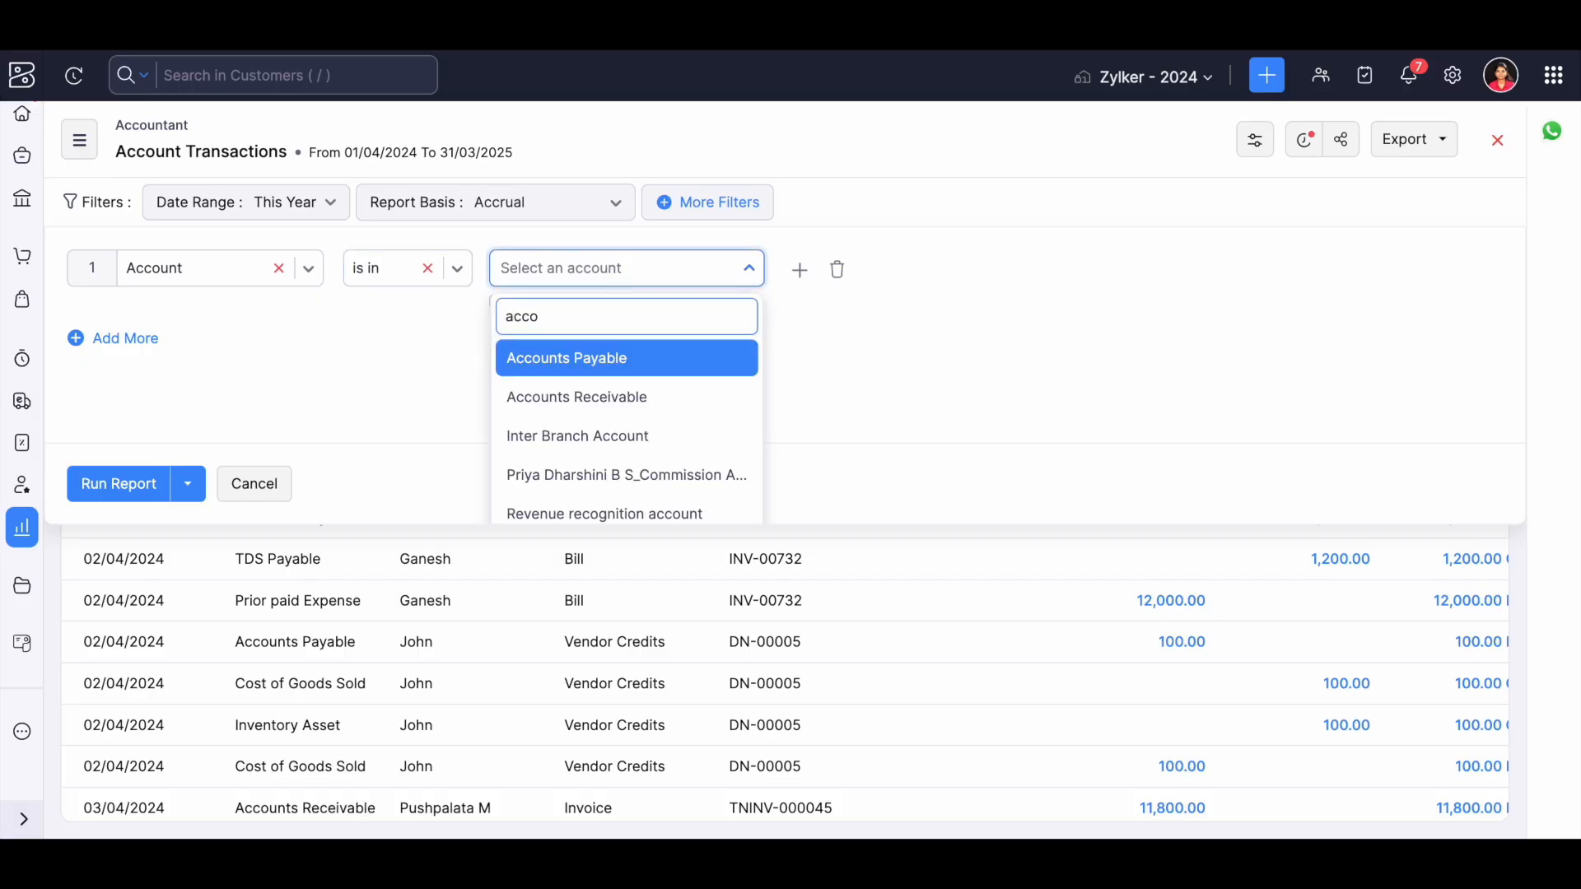
{"action": "left_click", "coordinate": [548, 360]}
{"action": "left_click", "coordinate": [119, 487]}
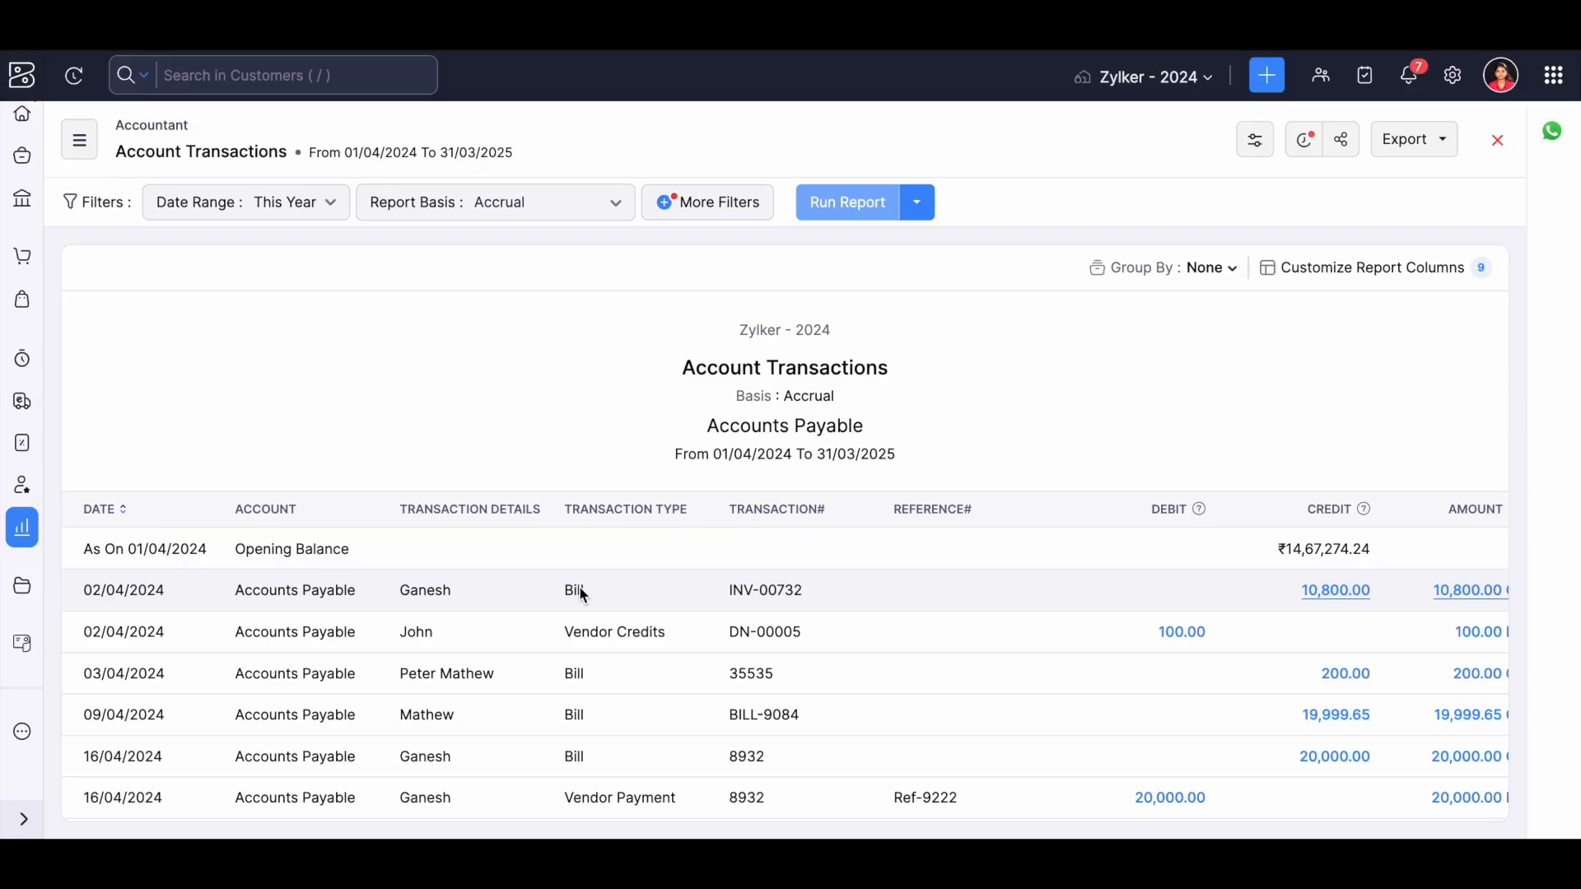
{"action": "scroll", "coordinate": [581, 594], "scroll_direction": "down", "scroll_amount": 7}
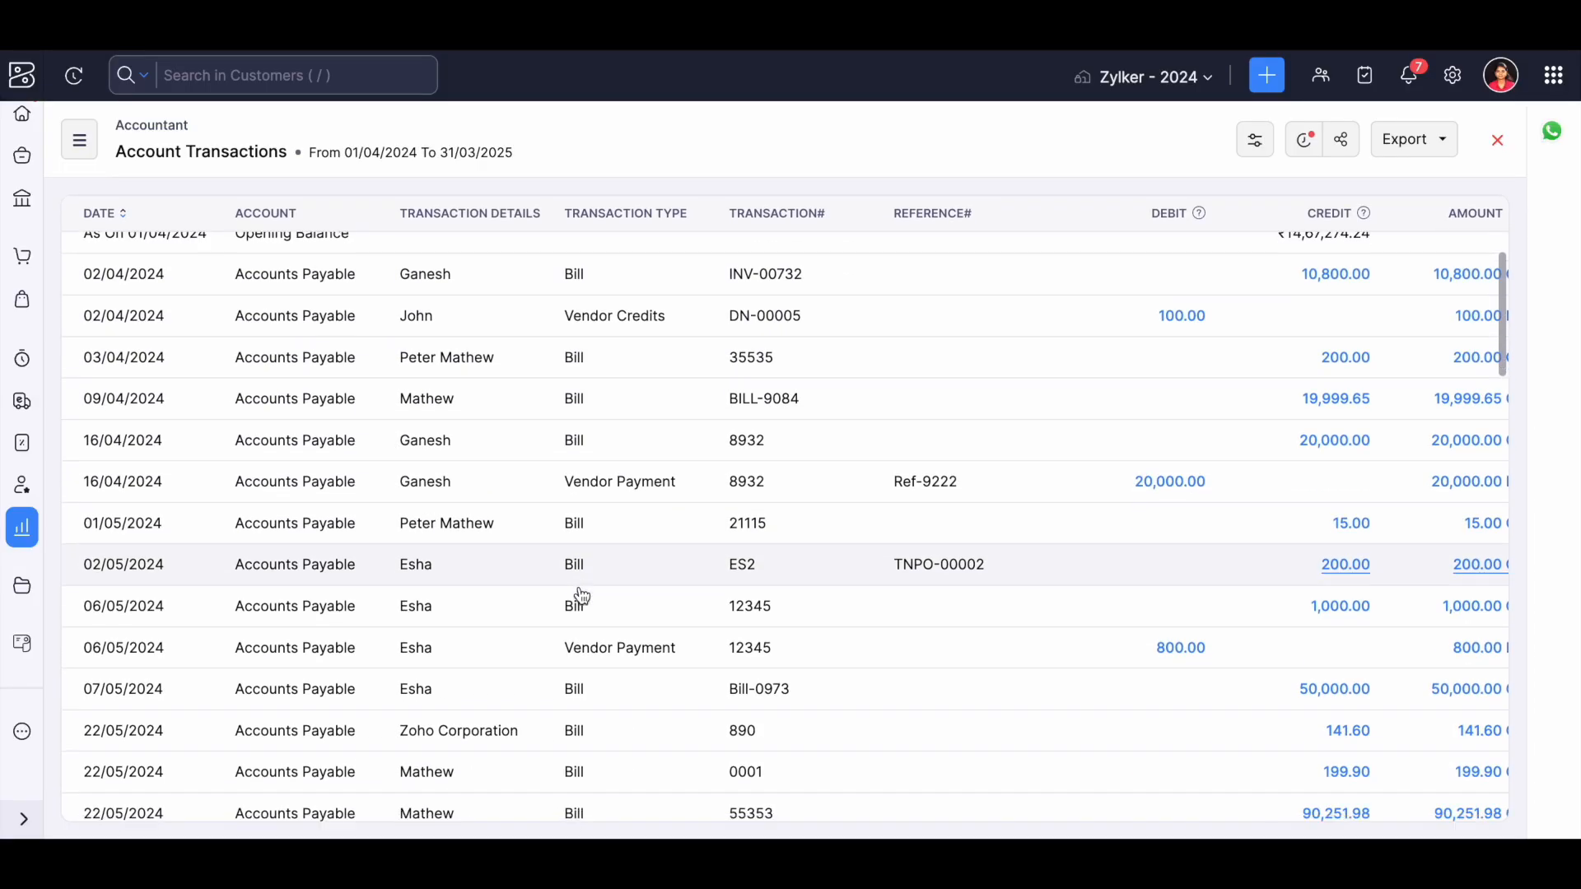
{"action": "scroll", "coordinate": [581, 594], "scroll_direction": "up", "scroll_amount": 8}
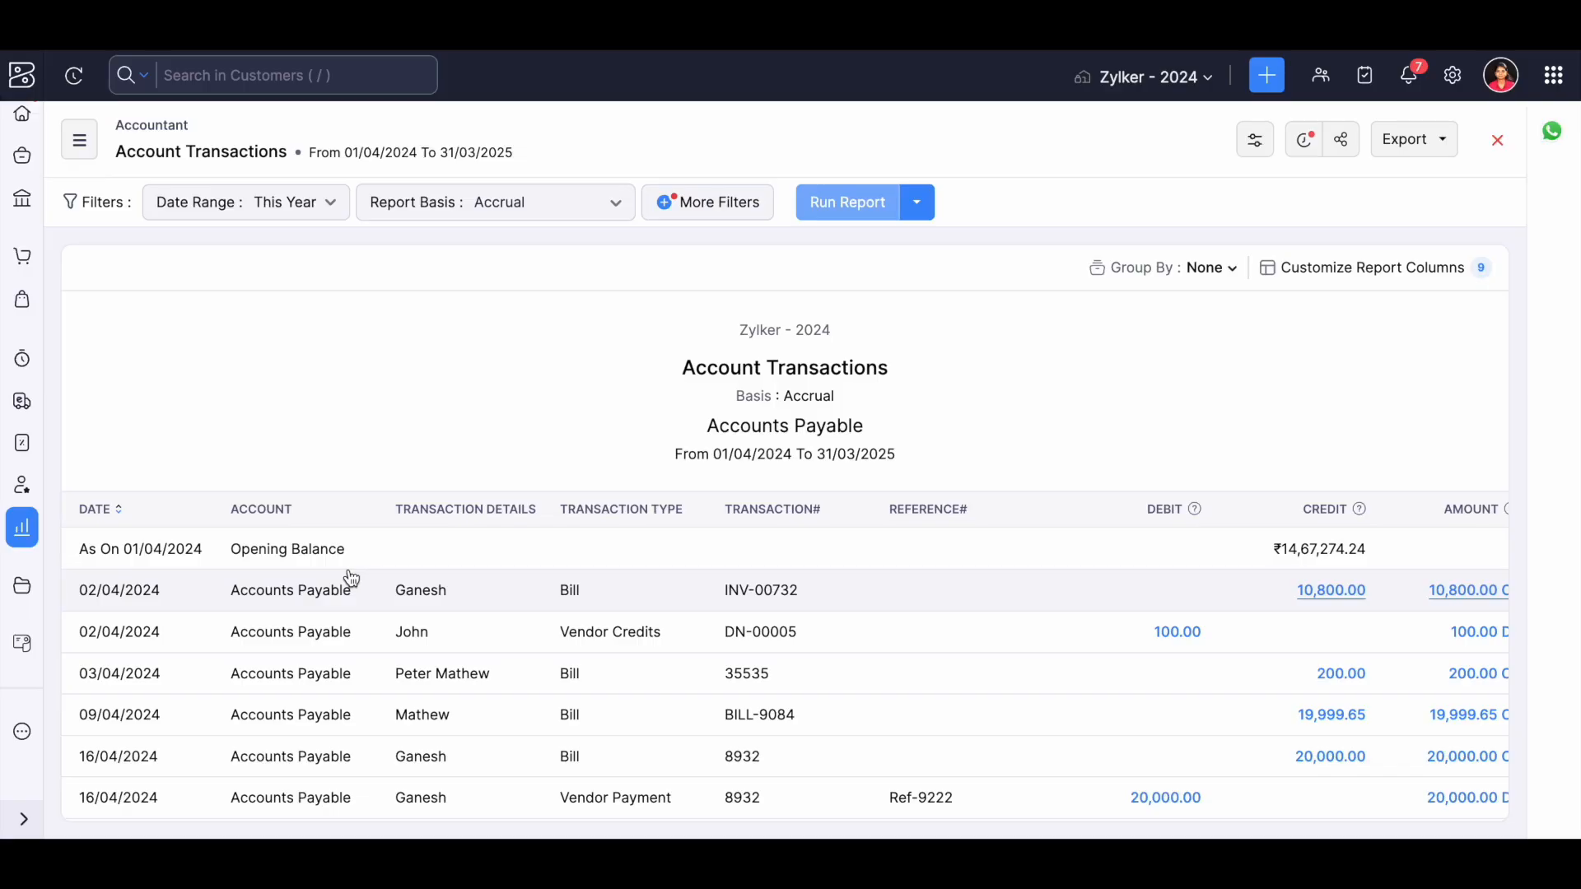
View the grouping options available for the Account Transactions report, leaving the grouping at None.
{"action": "left_click", "coordinate": [1209, 268]}
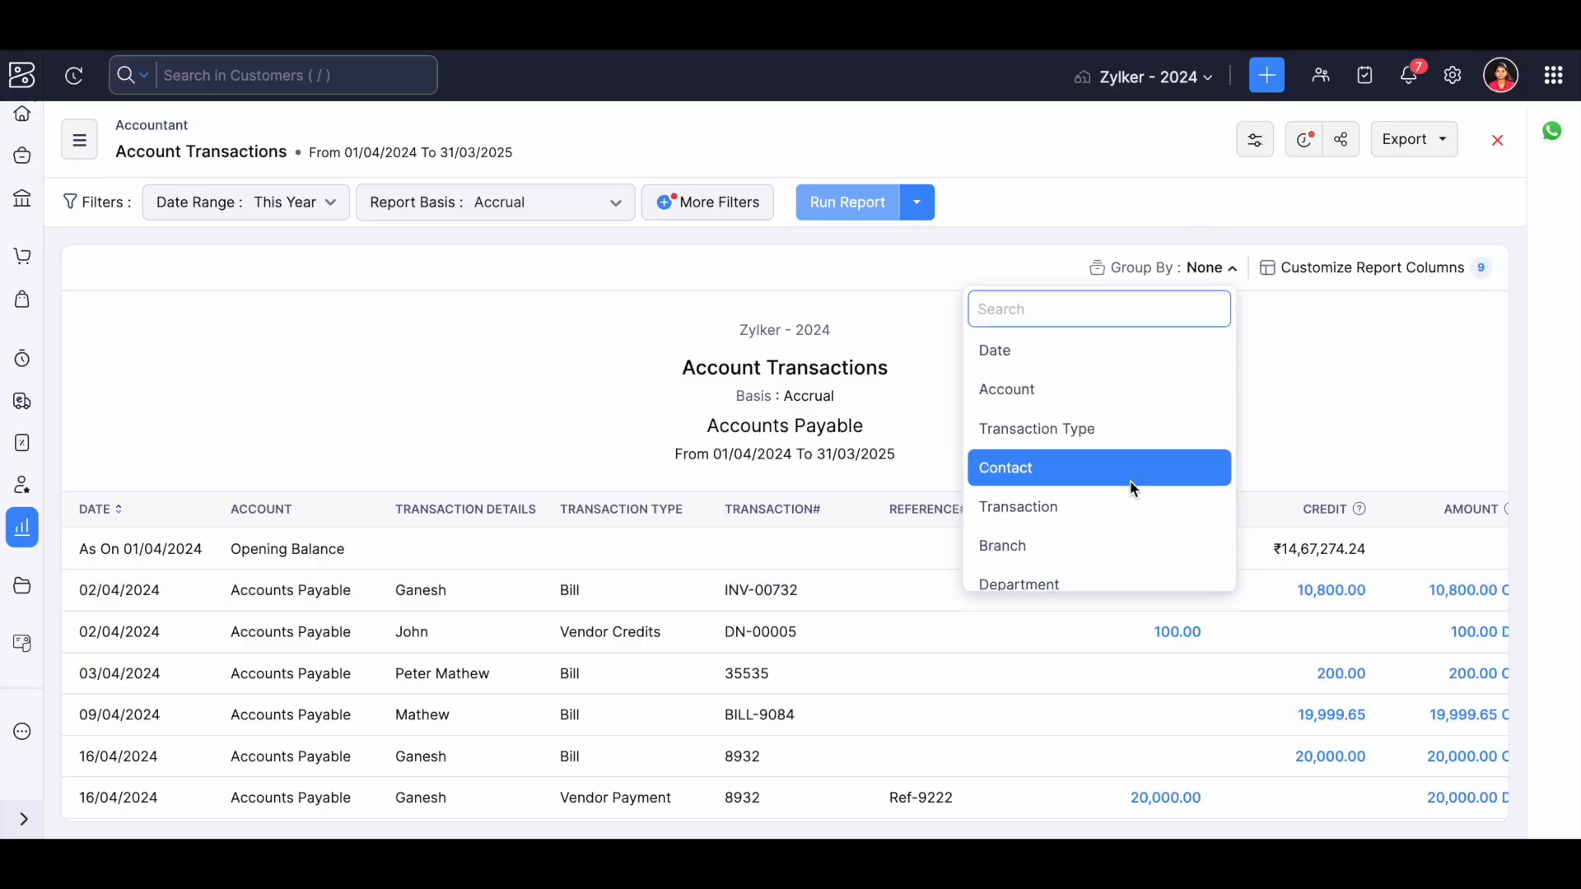
{"action": "scroll", "coordinate": [1132, 488], "scroll_direction": "down", "scroll_amount": 2}
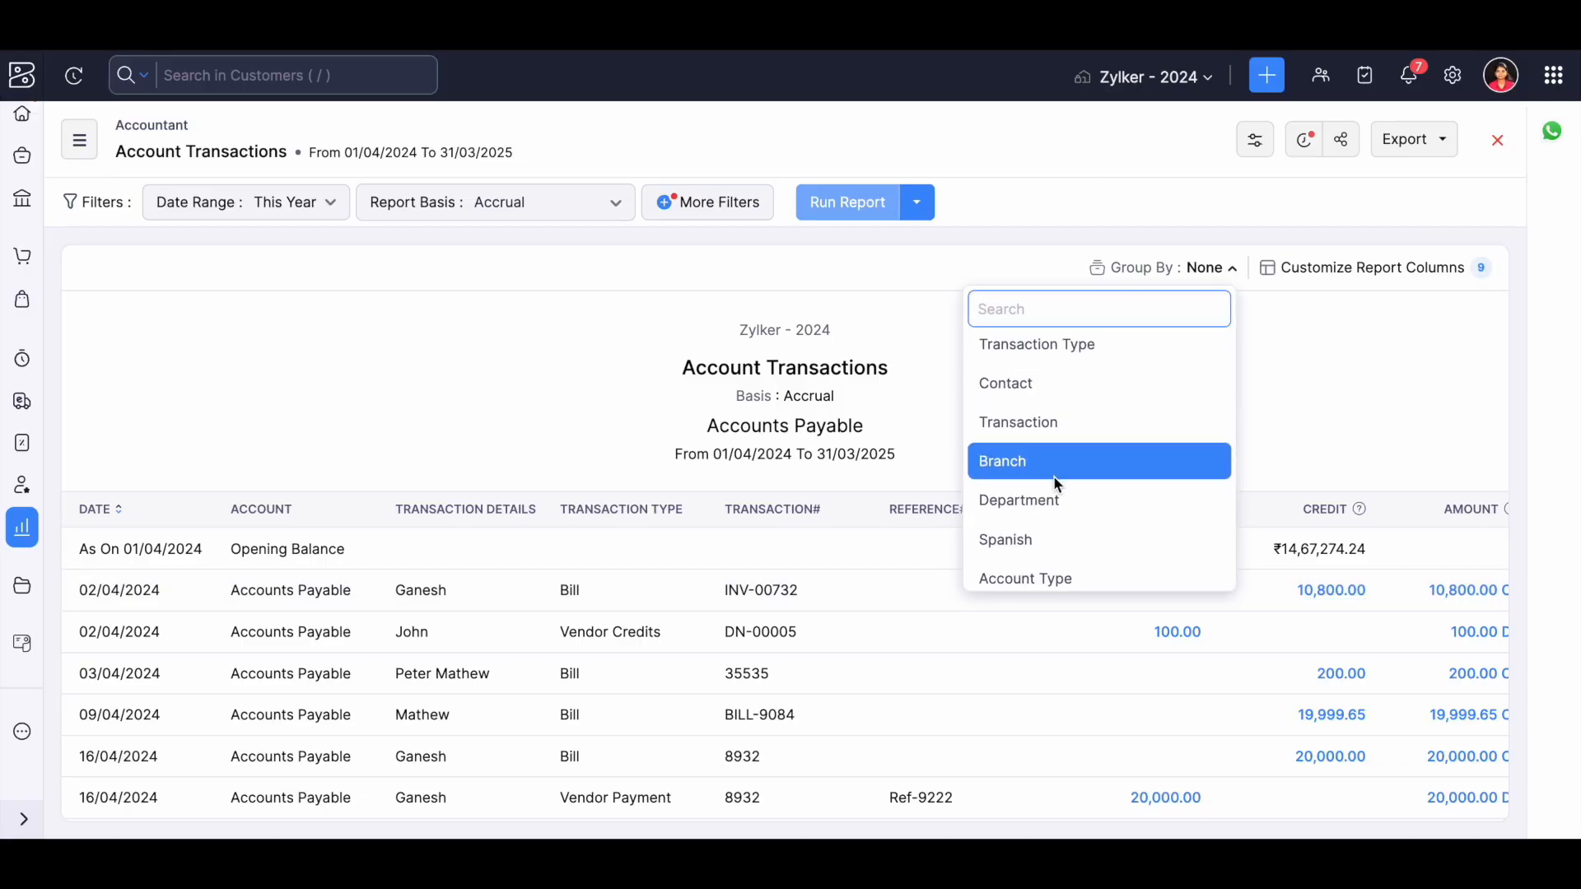
{"action": "scroll", "coordinate": [1057, 576], "scroll_direction": "down", "scroll_amount": 1}
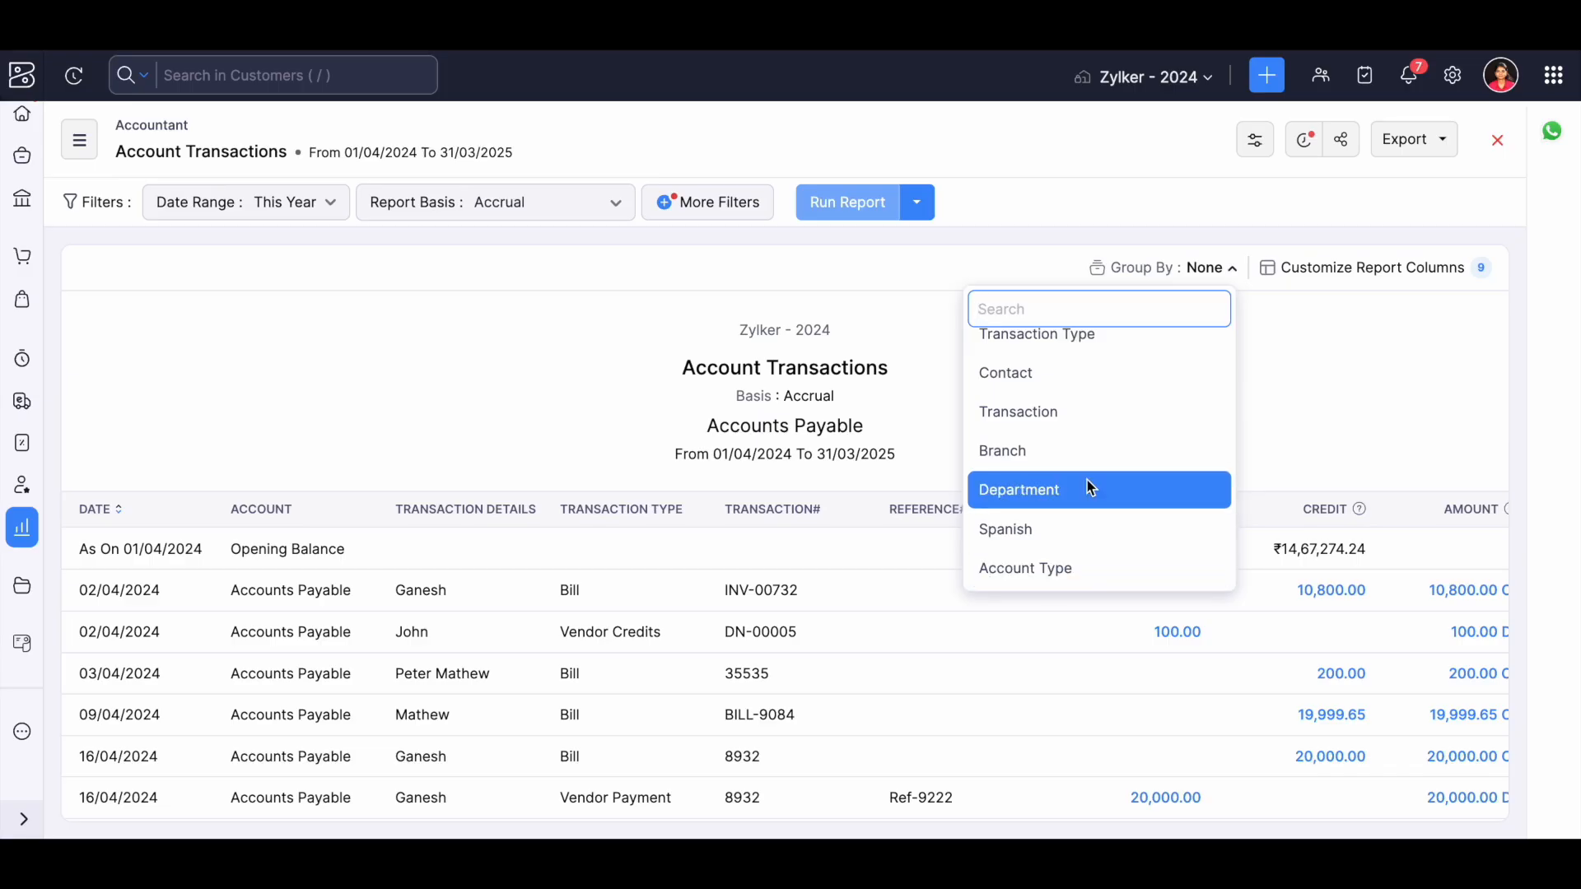
{"action": "left_click", "coordinate": [1366, 327]}
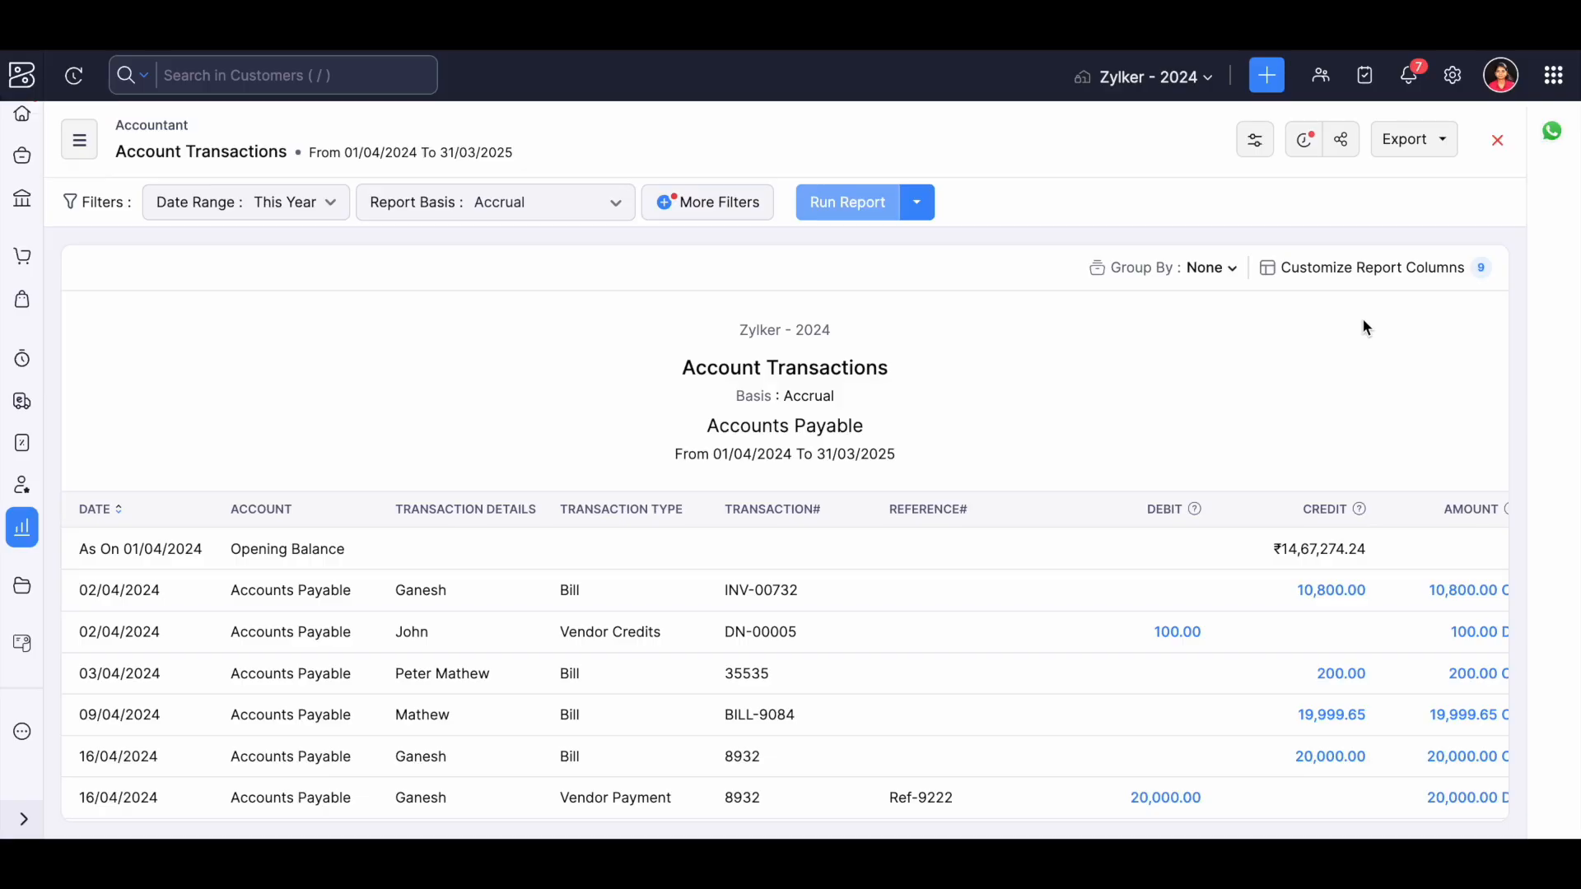
View the report's available and selected columns without applying changes, and look at its export and print options.
{"action": "left_click", "coordinate": [1353, 278]}
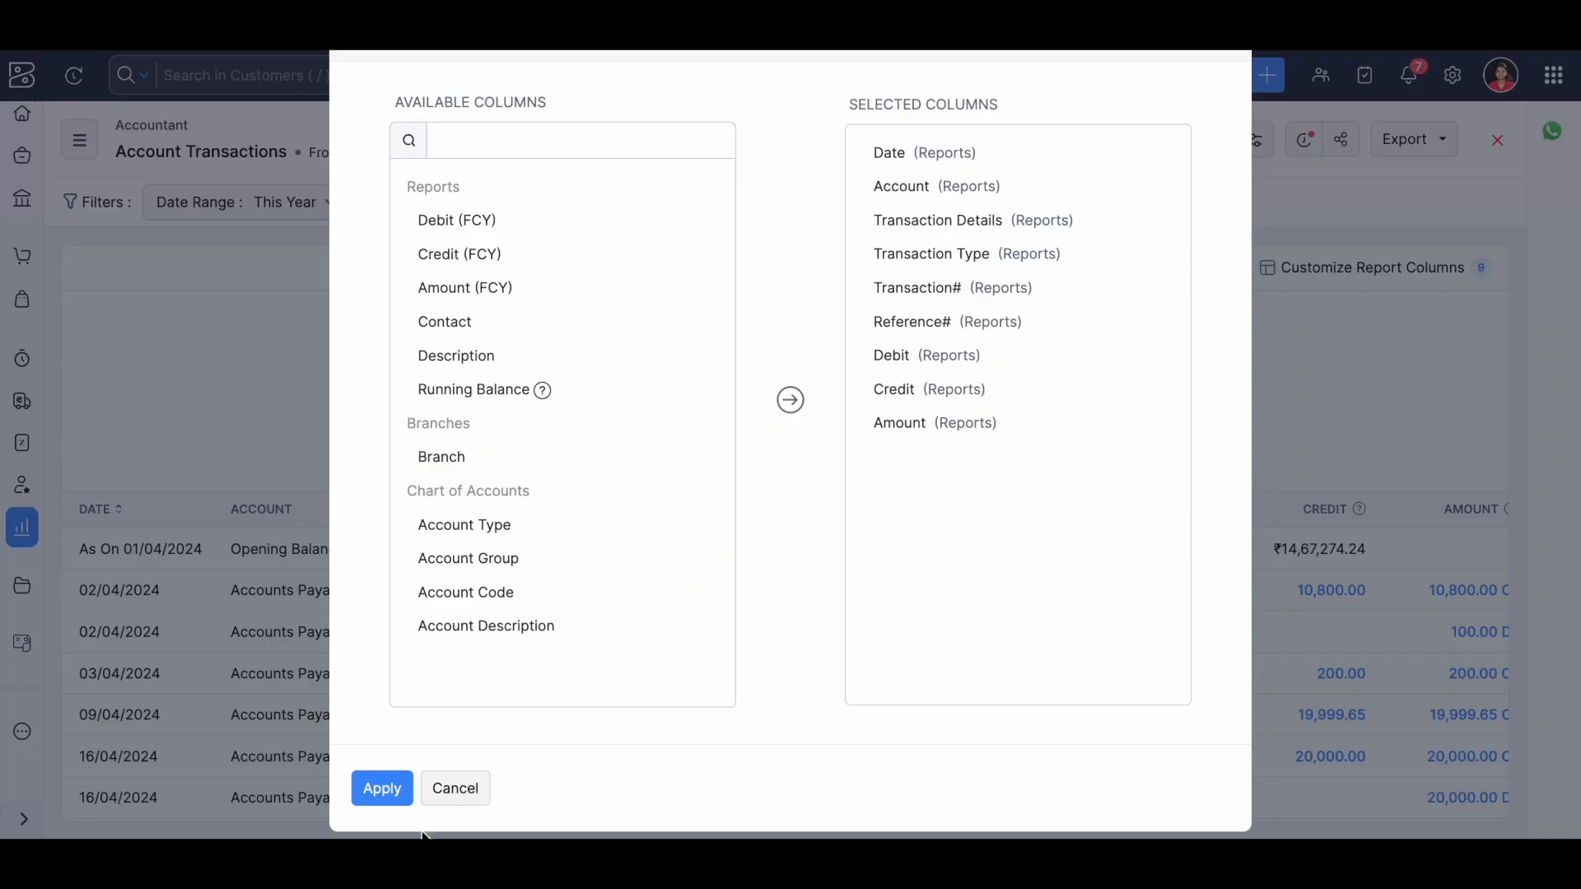
{"action": "left_click", "coordinate": [481, 791]}
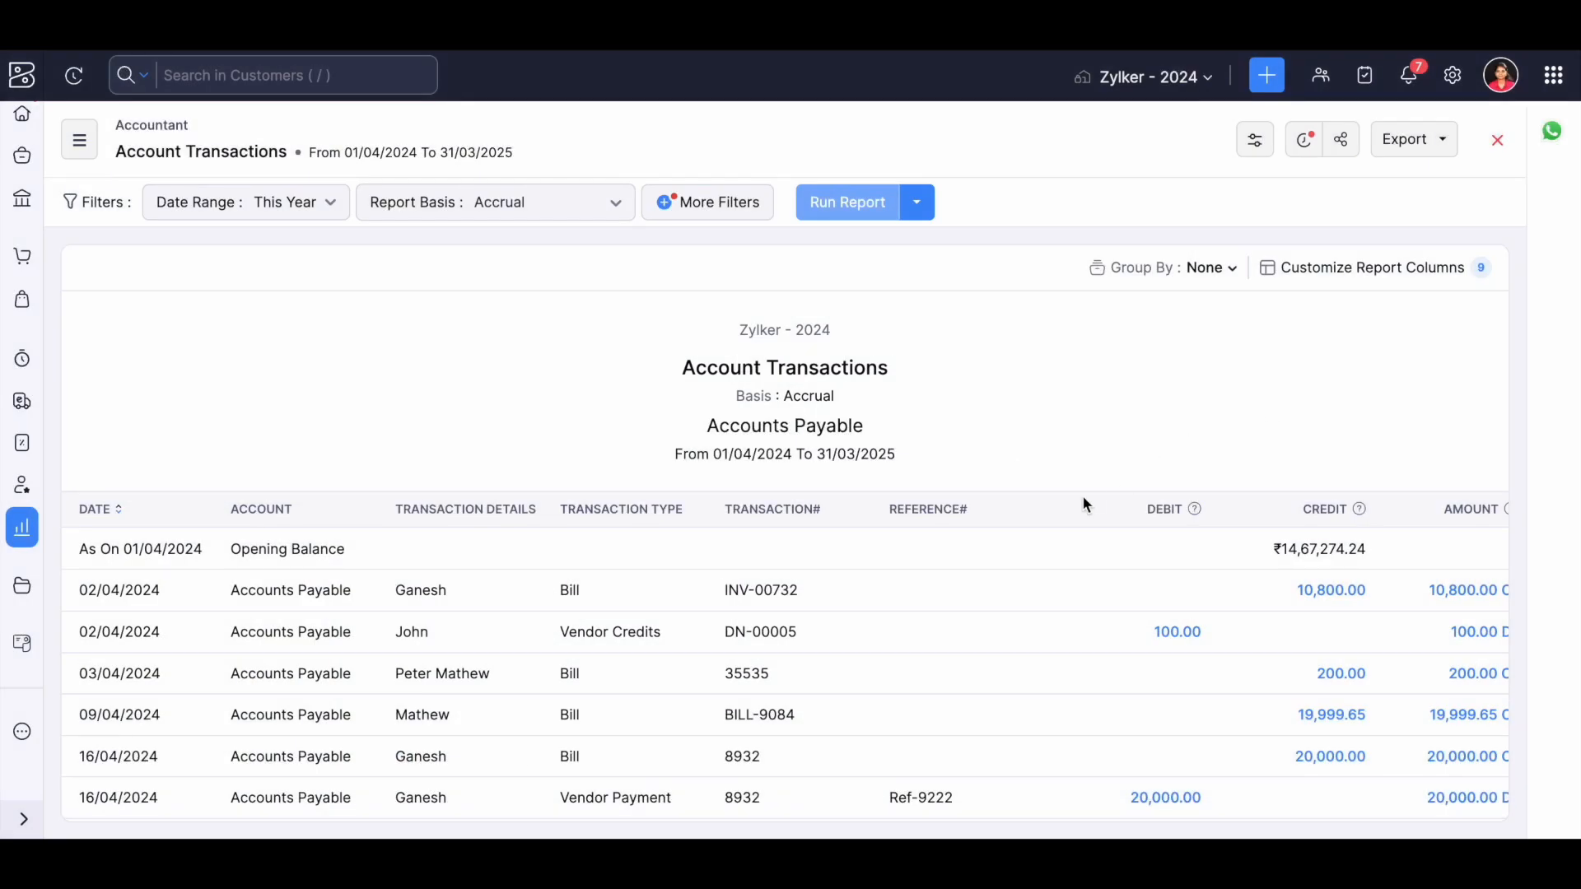
{"action": "left_click", "coordinate": [1402, 140]}
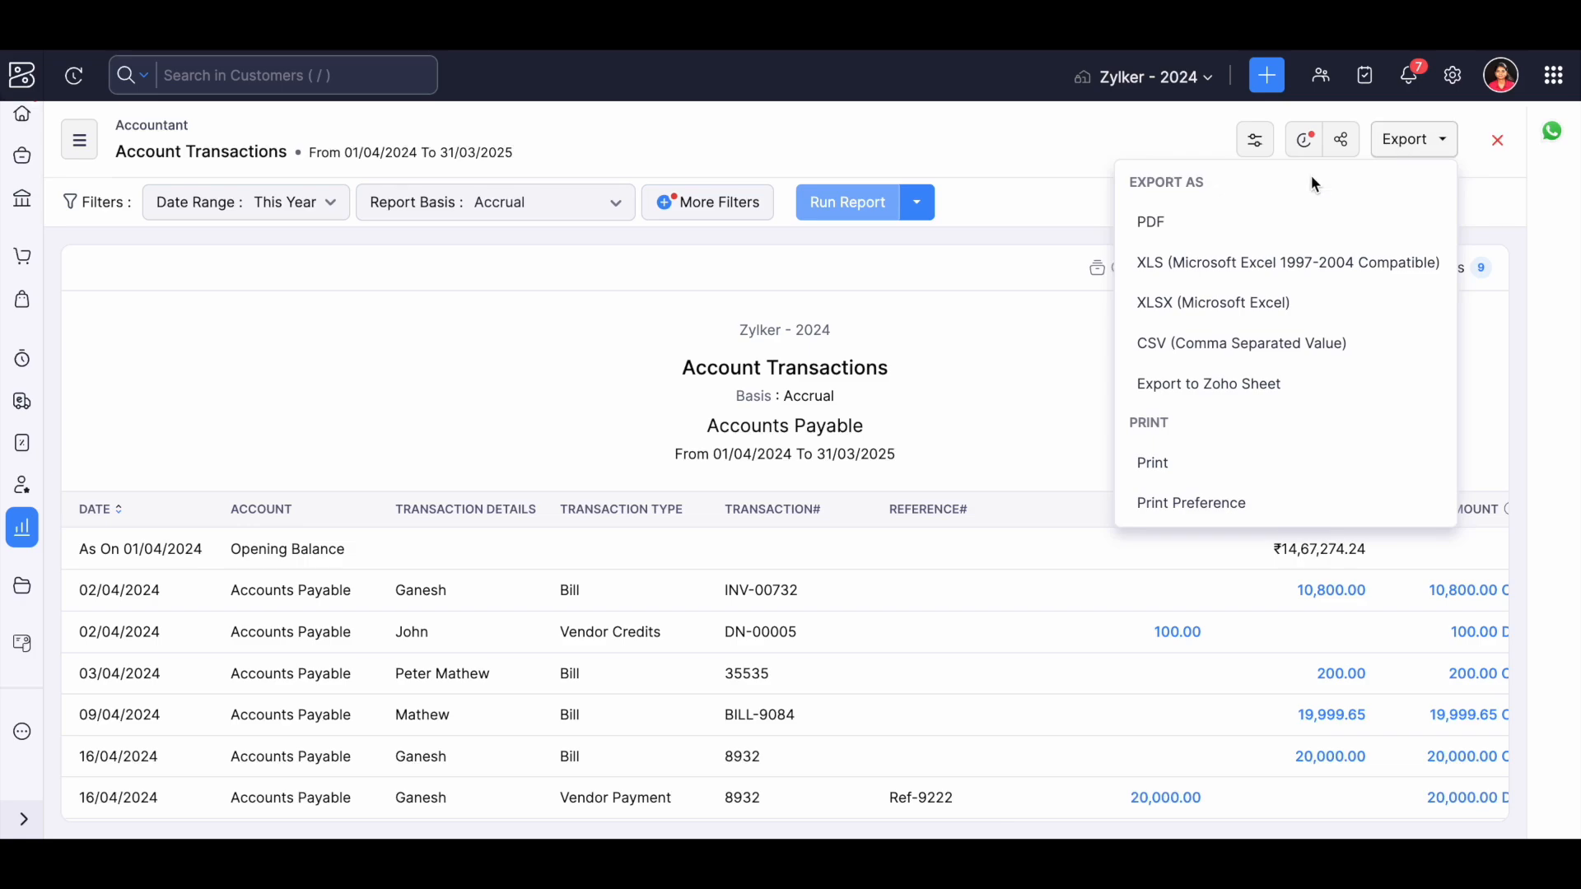
{"action": "left_click", "coordinate": [1157, 239]}
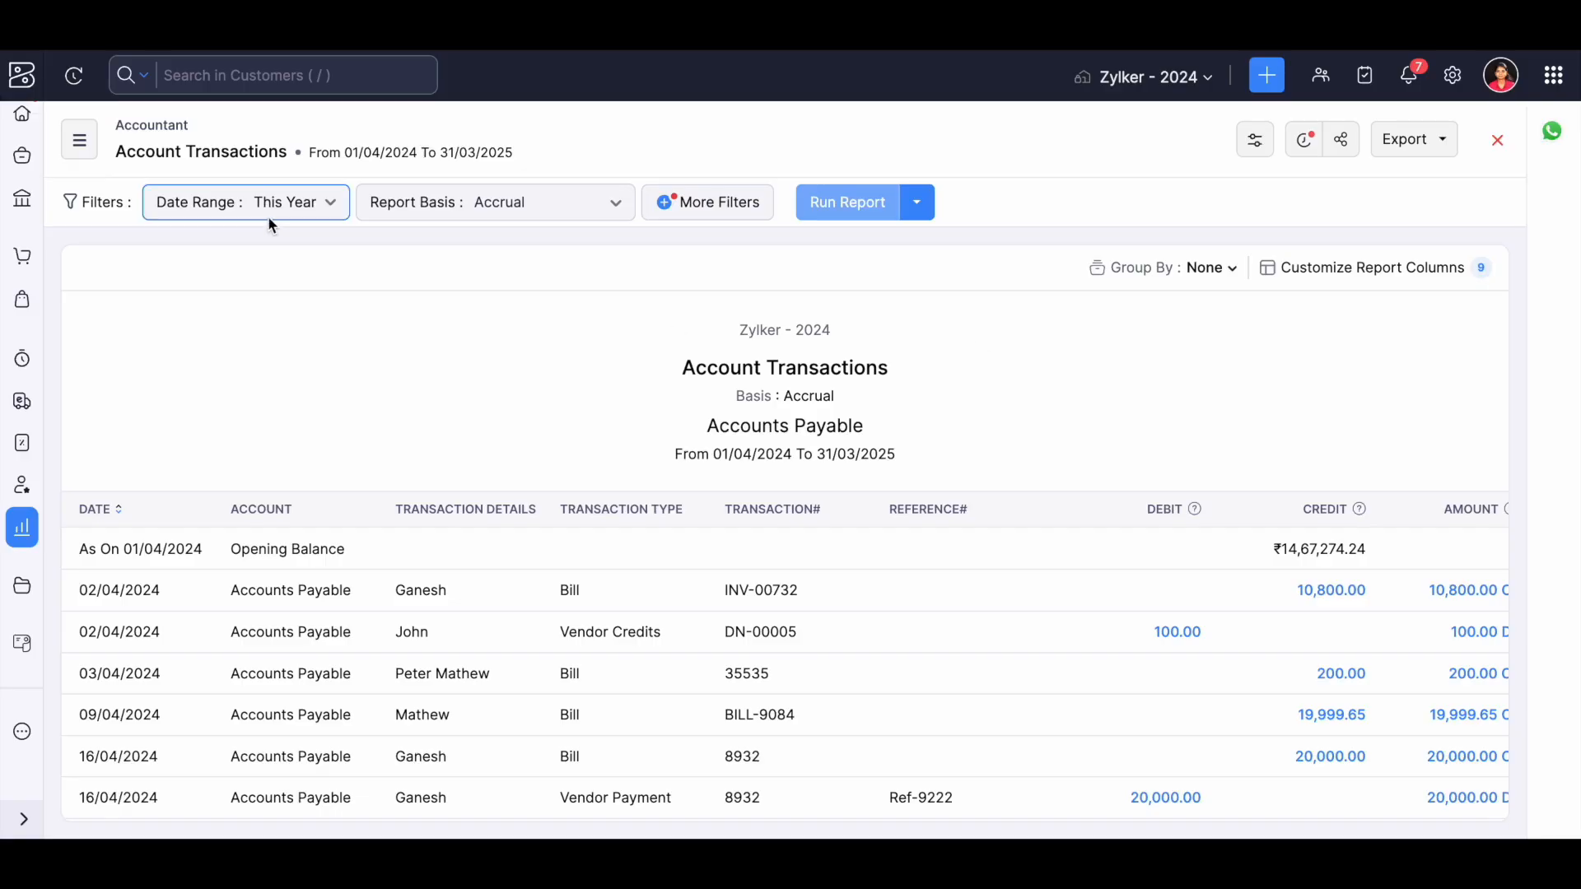
Open the Account Type Transactions report and review its Accounts Payable and Accounts Receivable entries.
{"action": "left_click", "coordinate": [81, 147]}
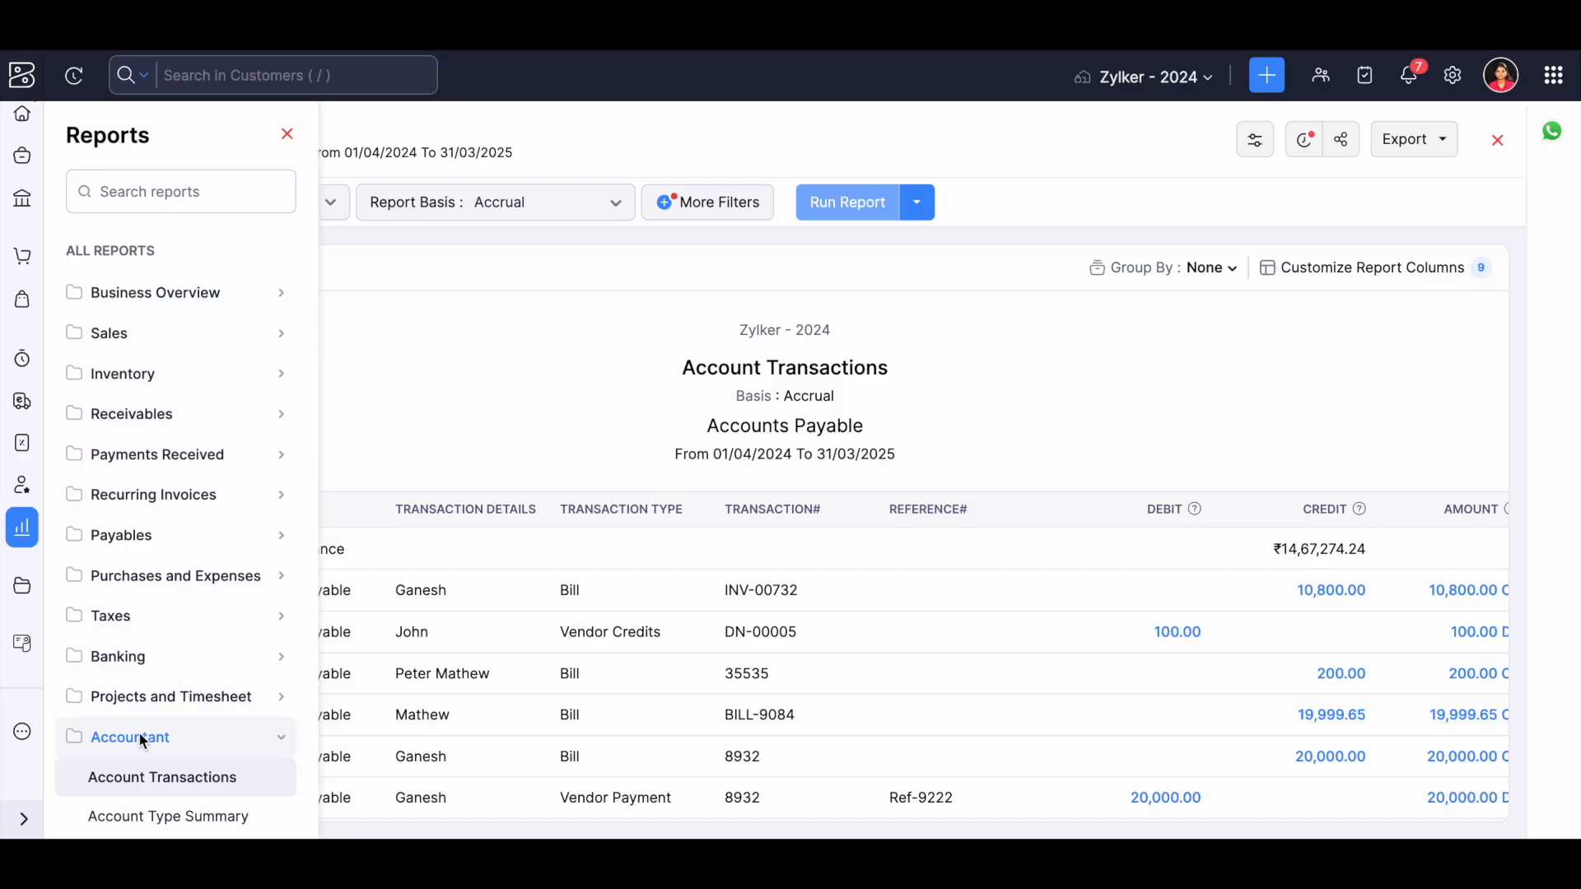
{"action": "scroll", "coordinate": [140, 733], "scroll_direction": "down", "scroll_amount": 3}
{"action": "left_click", "coordinate": [154, 693]}
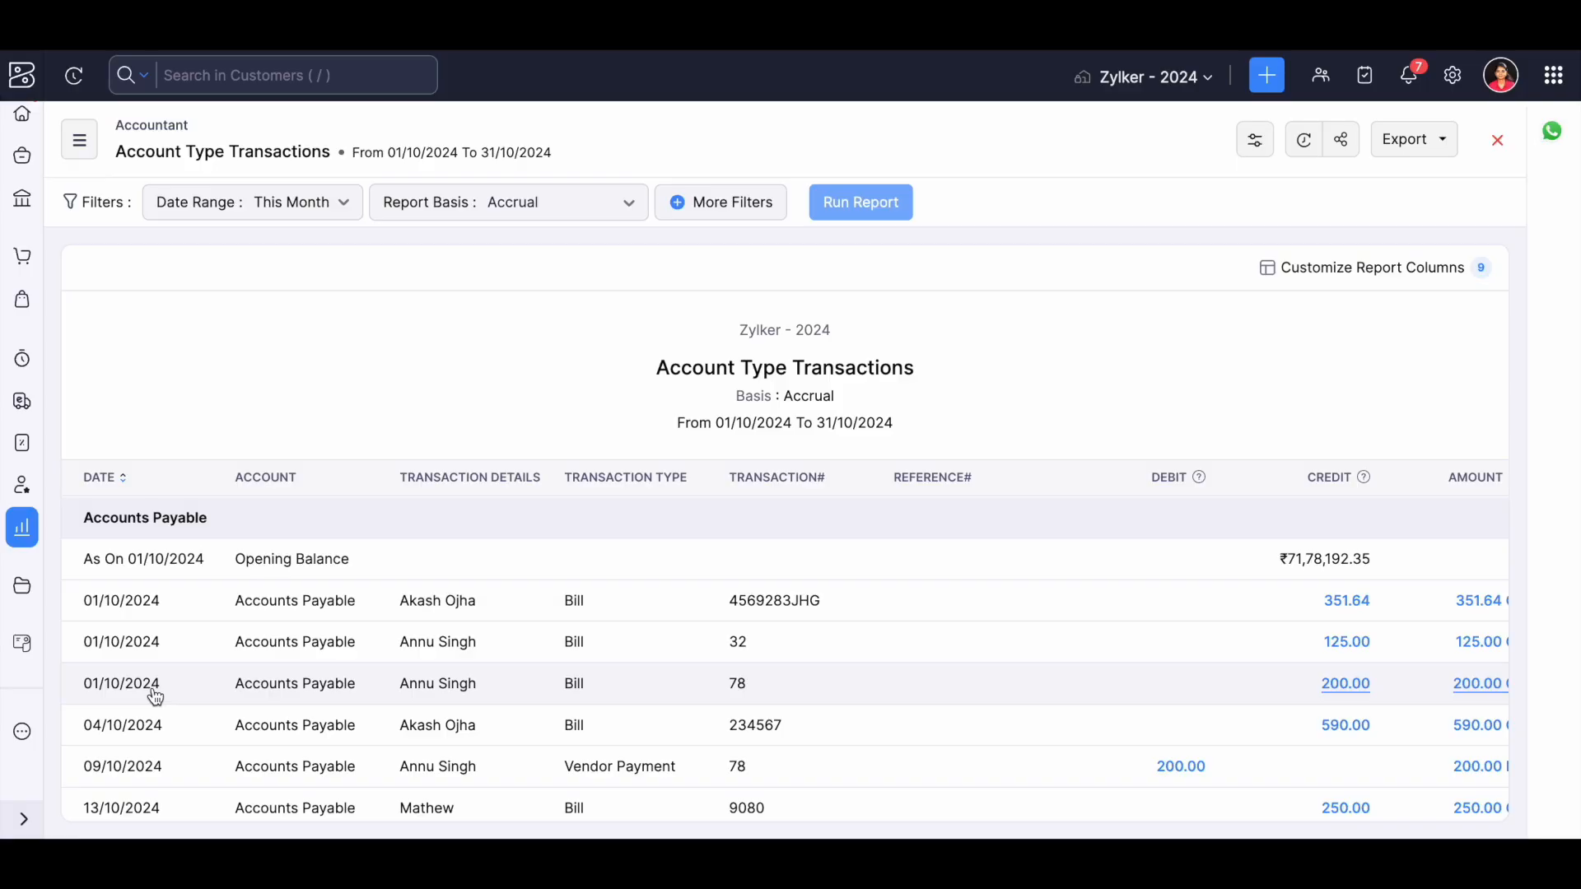
{"action": "scroll", "coordinate": [156, 698], "scroll_direction": "down", "scroll_amount": 4}
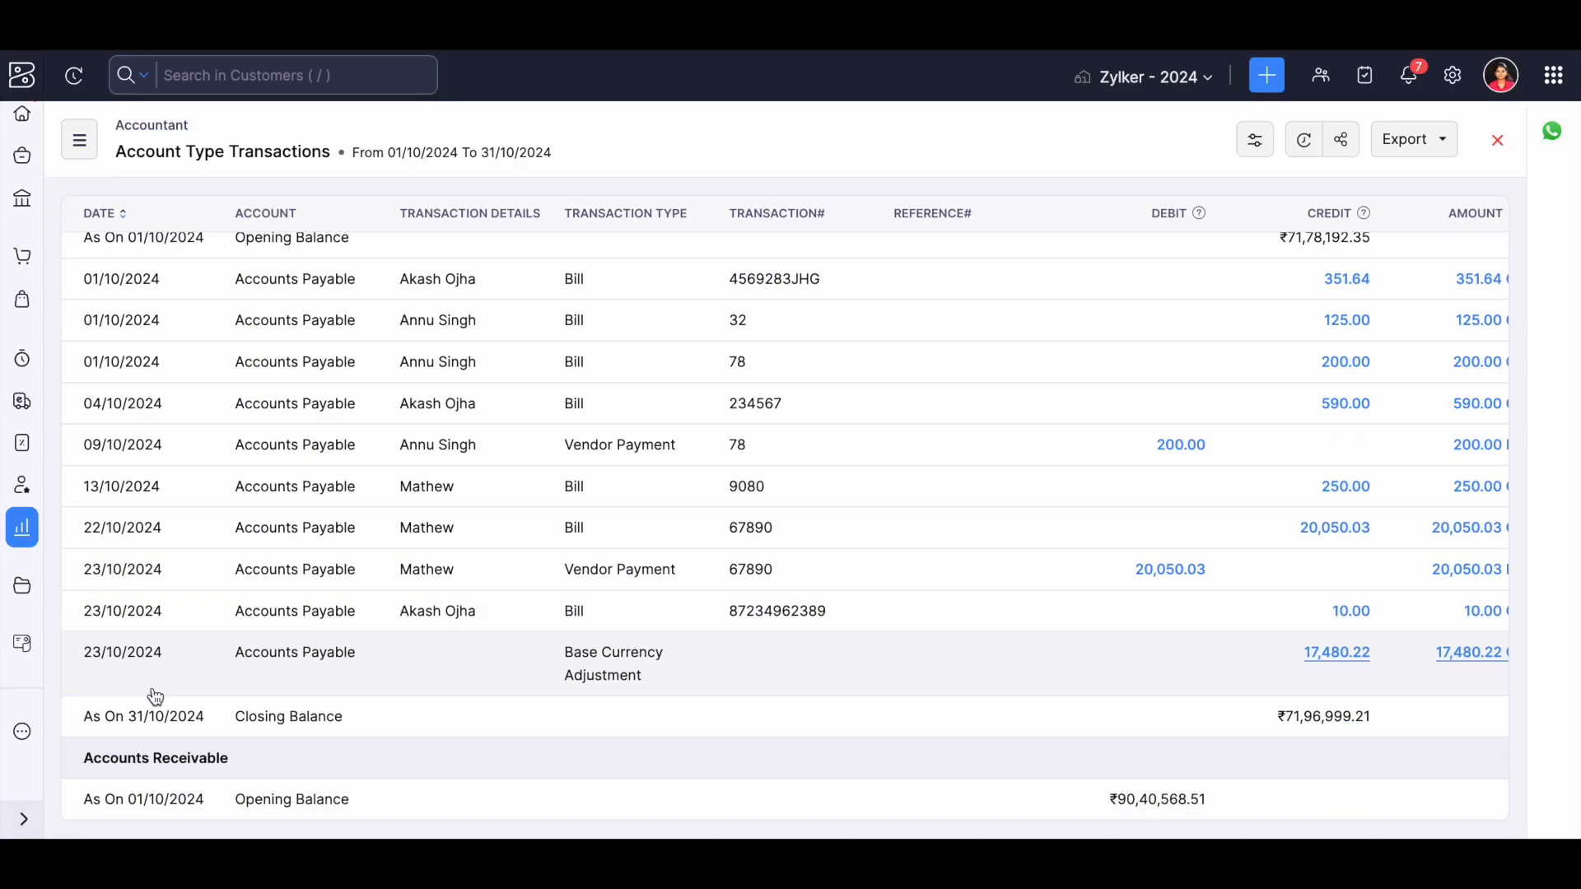
{"action": "scroll", "coordinate": [155, 697], "scroll_direction": "up", "scroll_amount": 1}
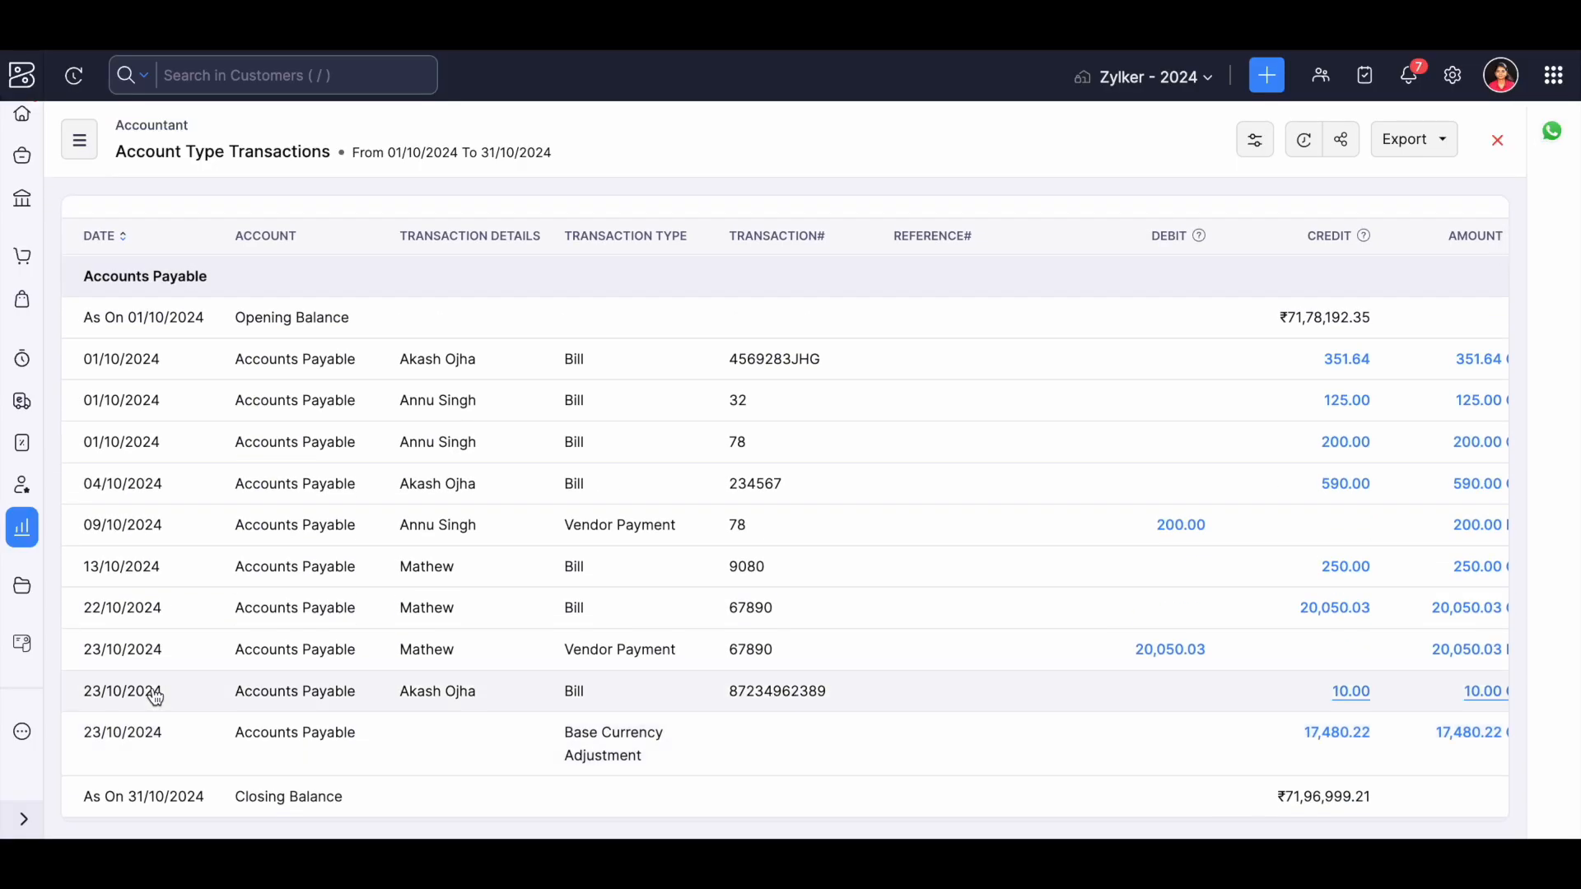
{"action": "scroll", "coordinate": [155, 697], "scroll_direction": "down", "scroll_amount": 5}
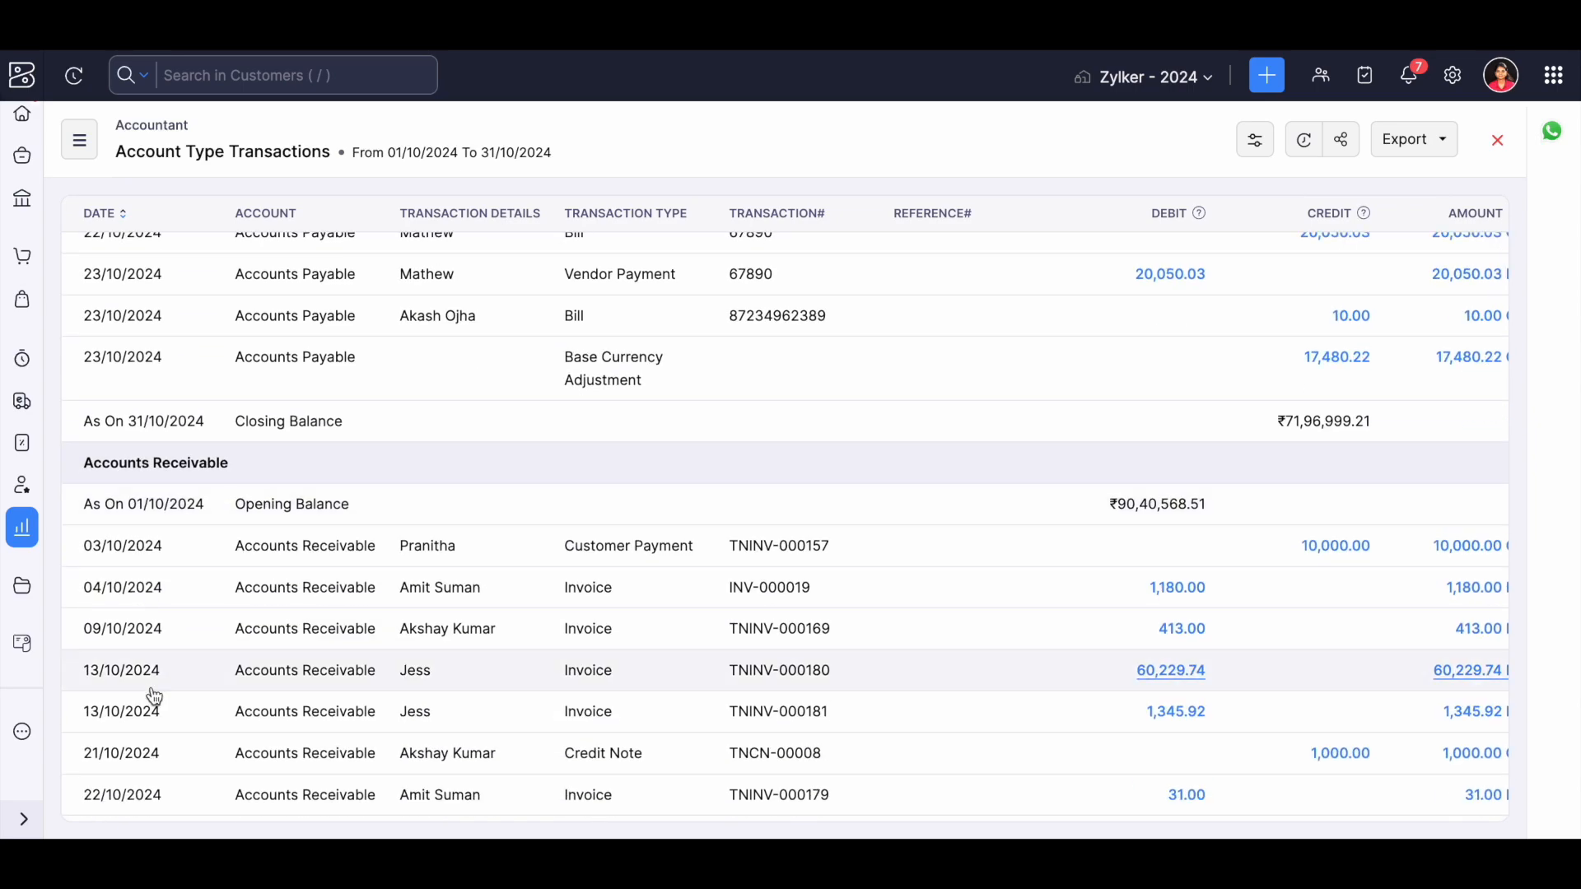
{"action": "scroll", "coordinate": [155, 698], "scroll_direction": "up", "scroll_amount": 10}
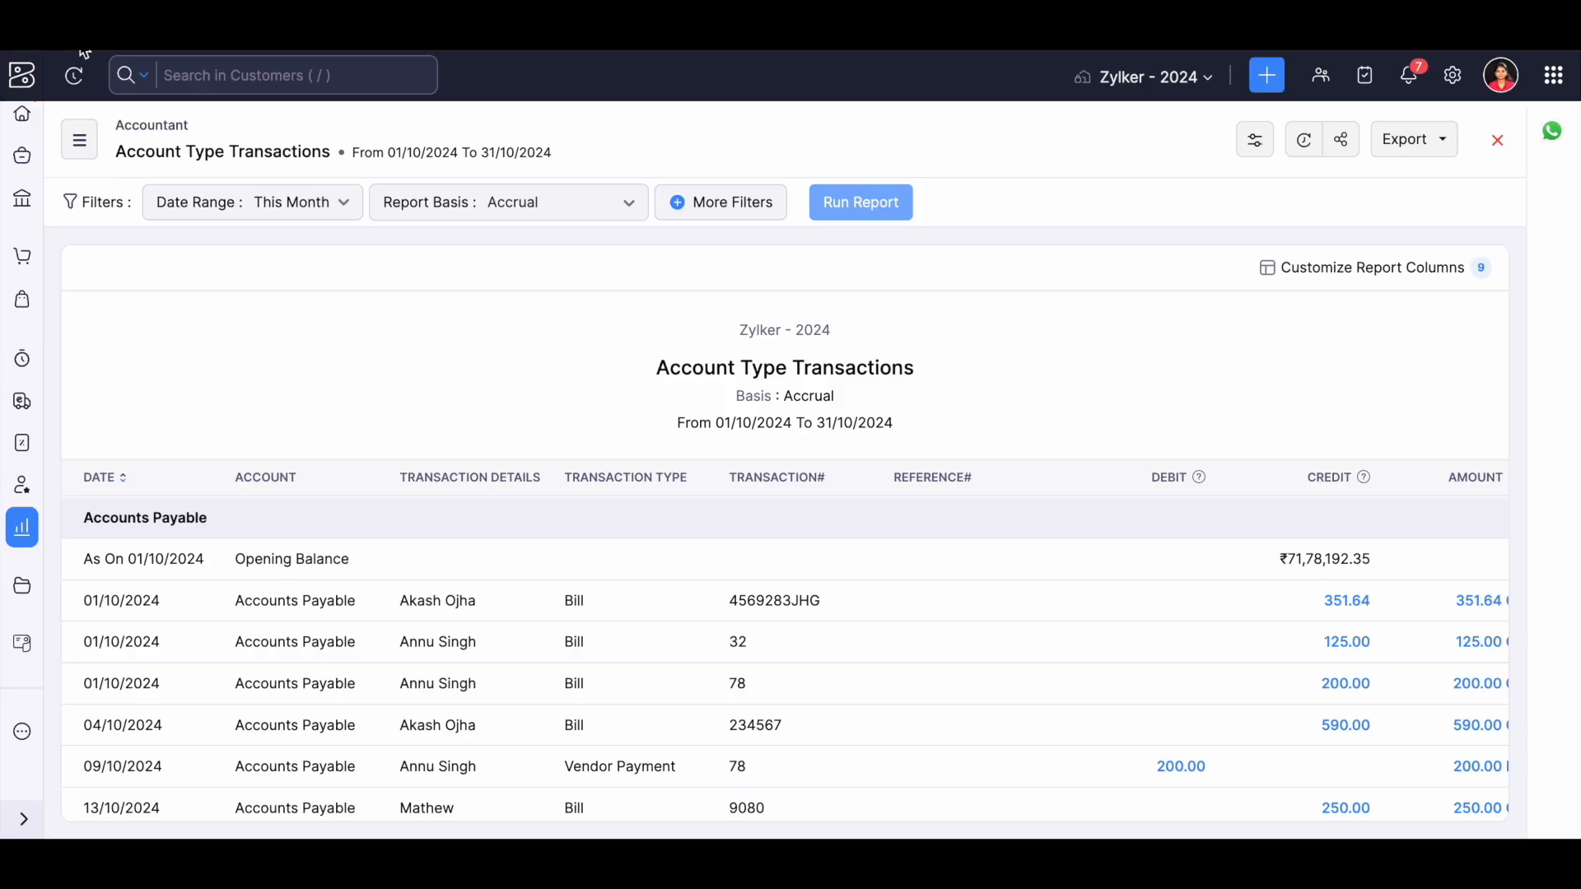
Open the Day Book report from the Accountant category.
{"action": "left_click", "coordinate": [83, 143]}
{"action": "scroll", "coordinate": [173, 664], "scroll_direction": "down", "scroll_amount": 3}
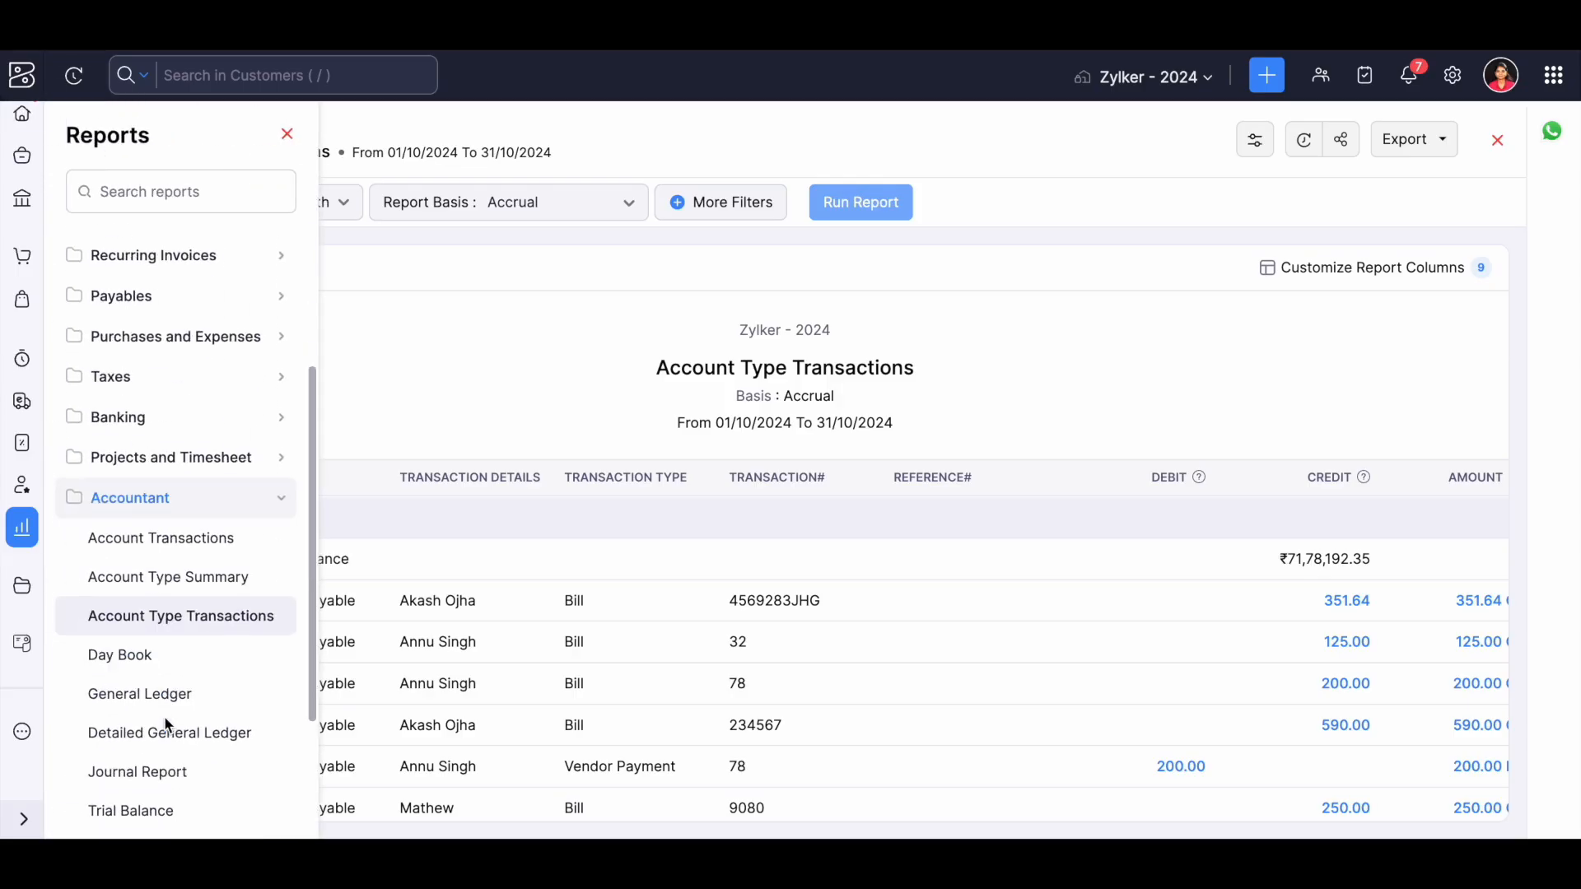
{"action": "left_click", "coordinate": [137, 659]}
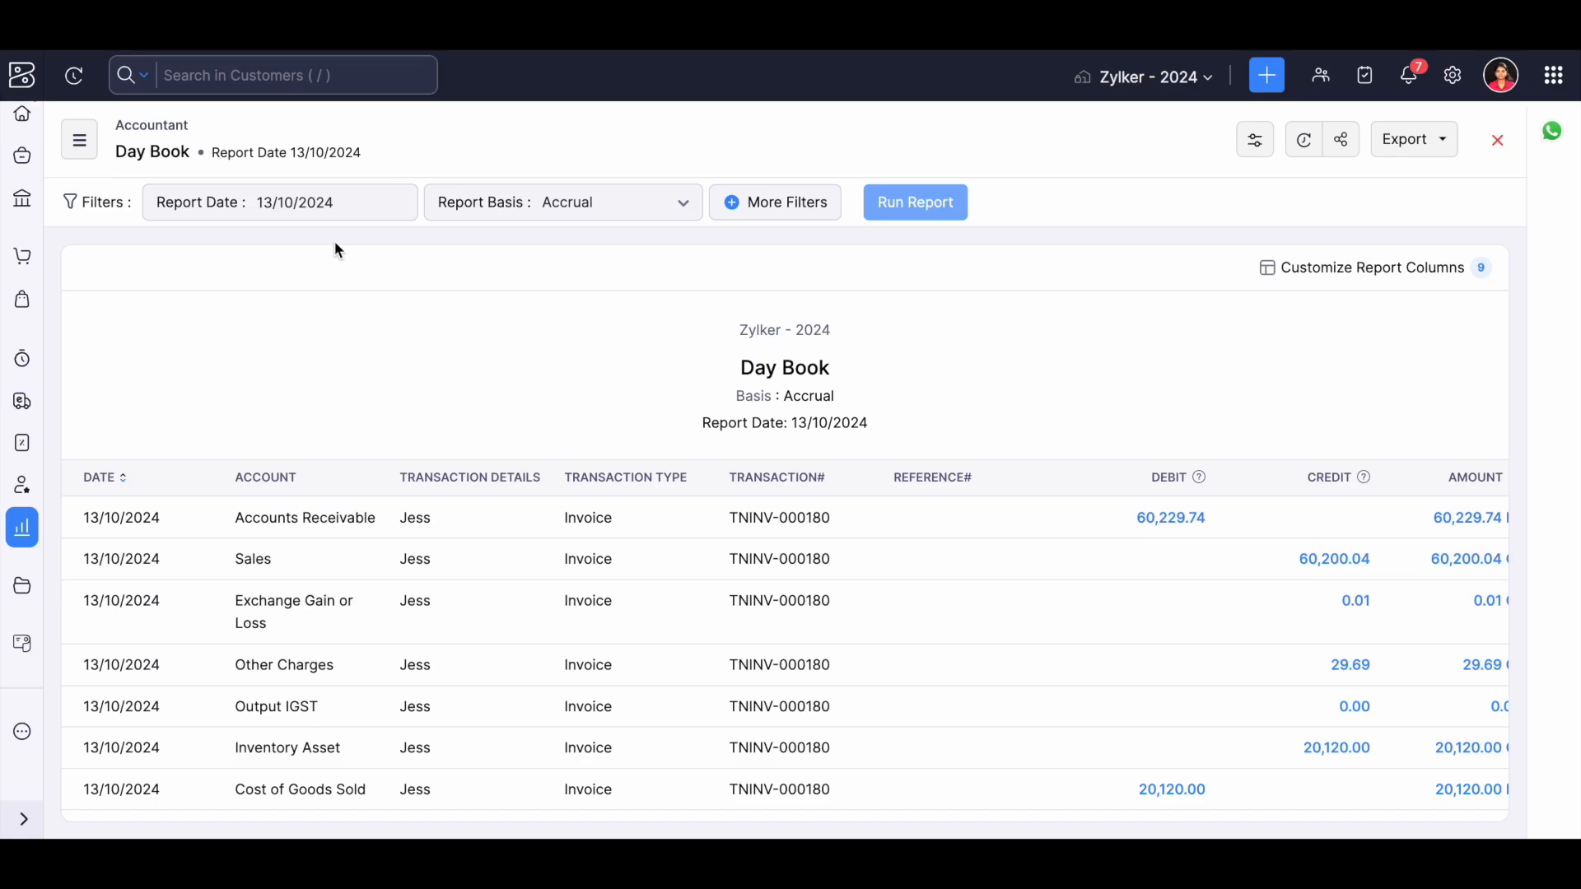
Run the Day Book report for the date 24/10/2024.
{"action": "left_click", "coordinate": [335, 211]}
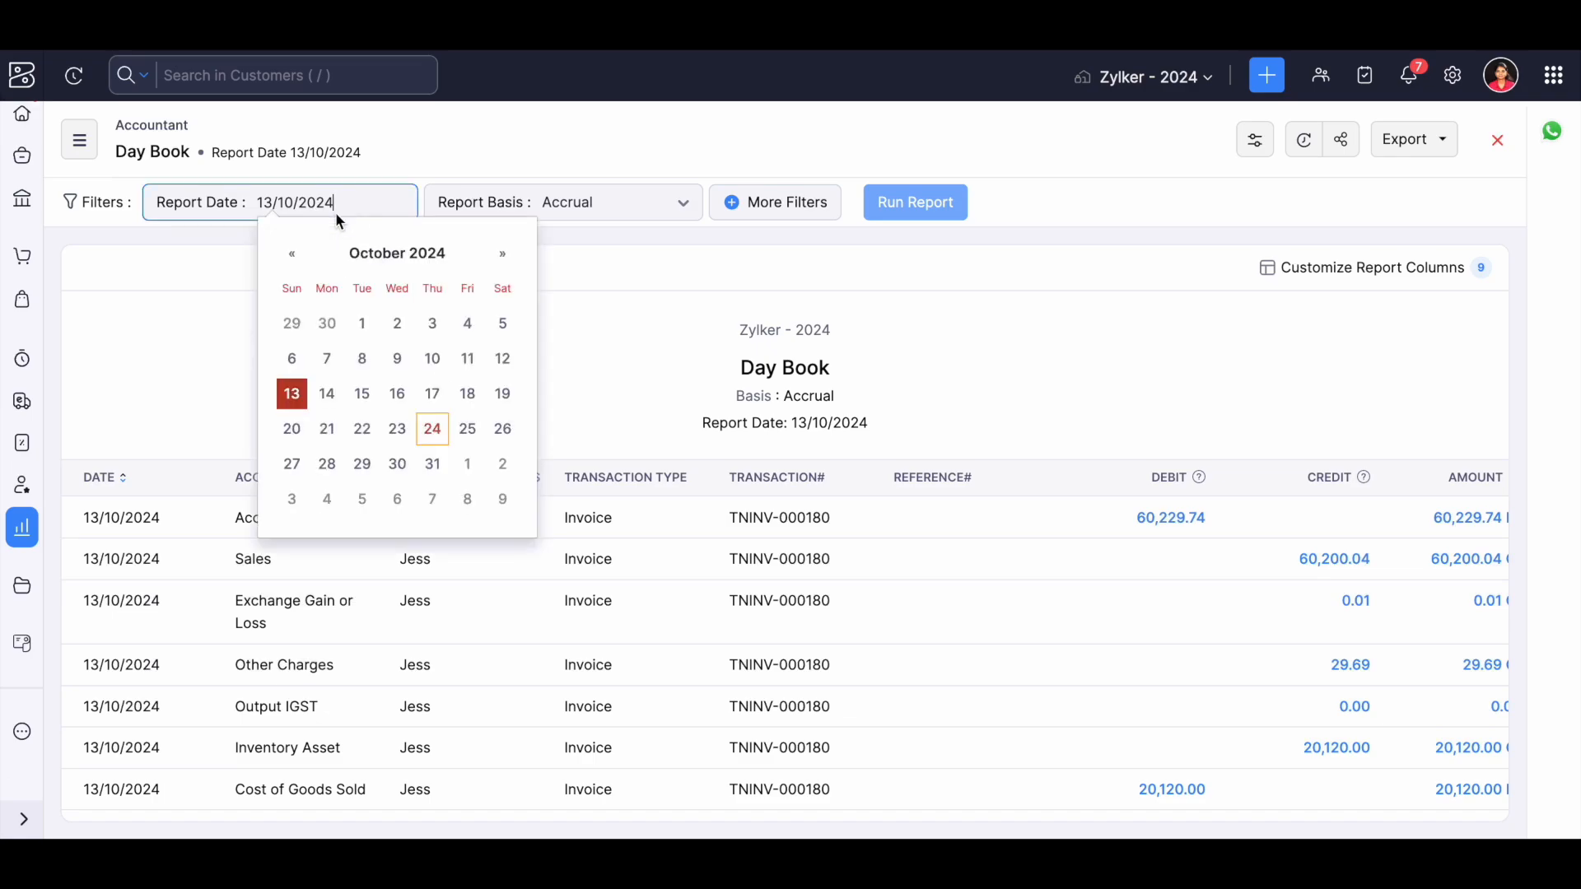
{"action": "left_click", "coordinate": [432, 430]}
{"action": "left_click", "coordinate": [909, 202]}
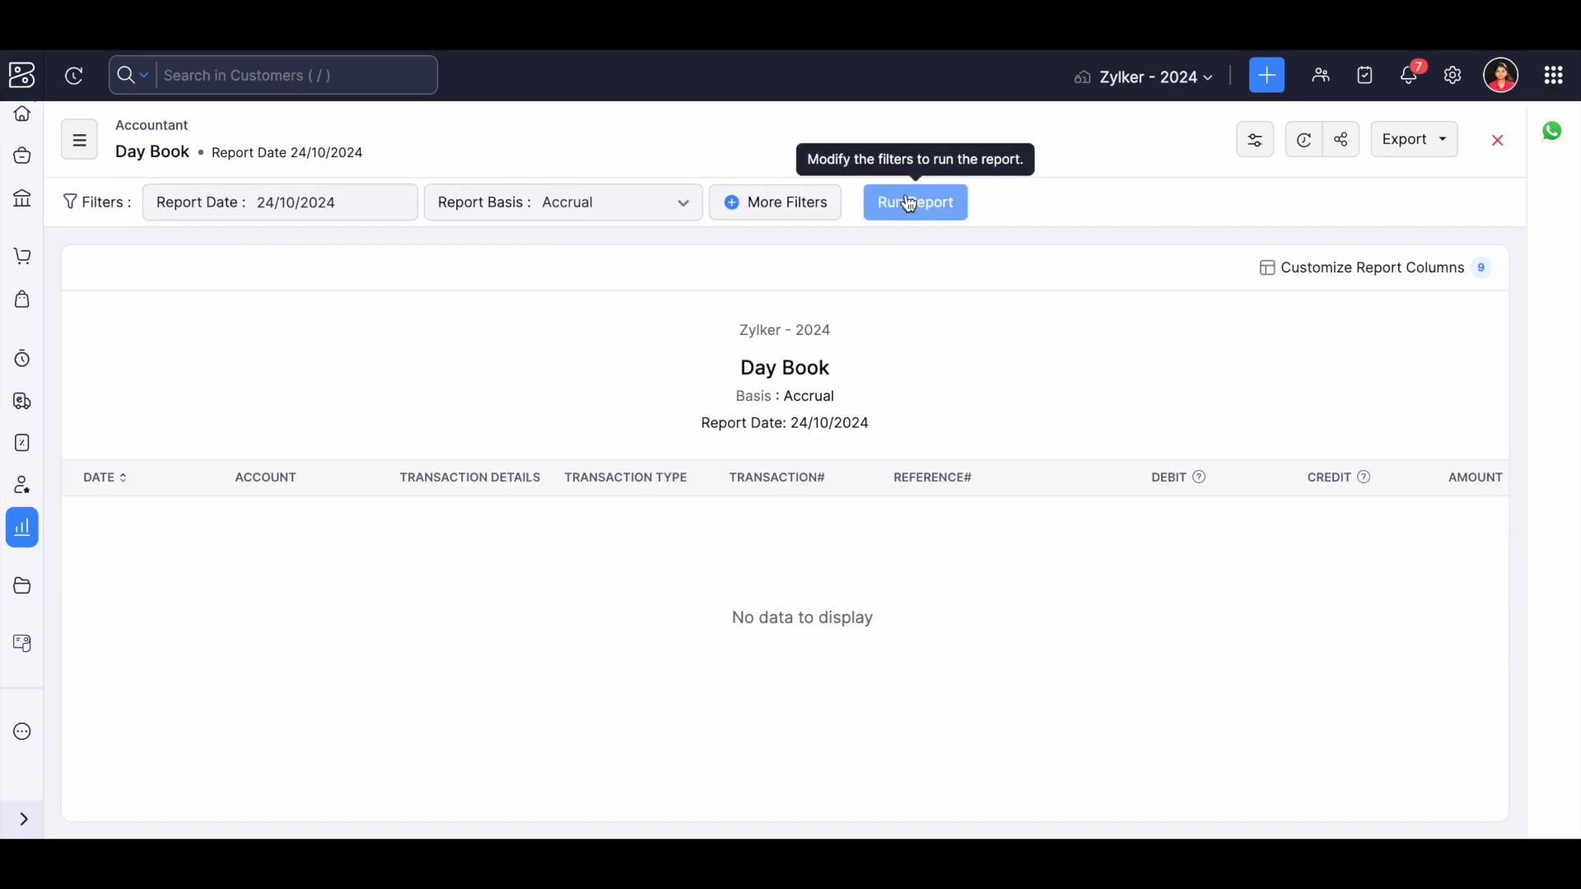
Run the Day Book report for the date 23/10/2024 and review its transactions.
{"action": "left_click", "coordinate": [293, 209]}
{"action": "left_click", "coordinate": [397, 429]}
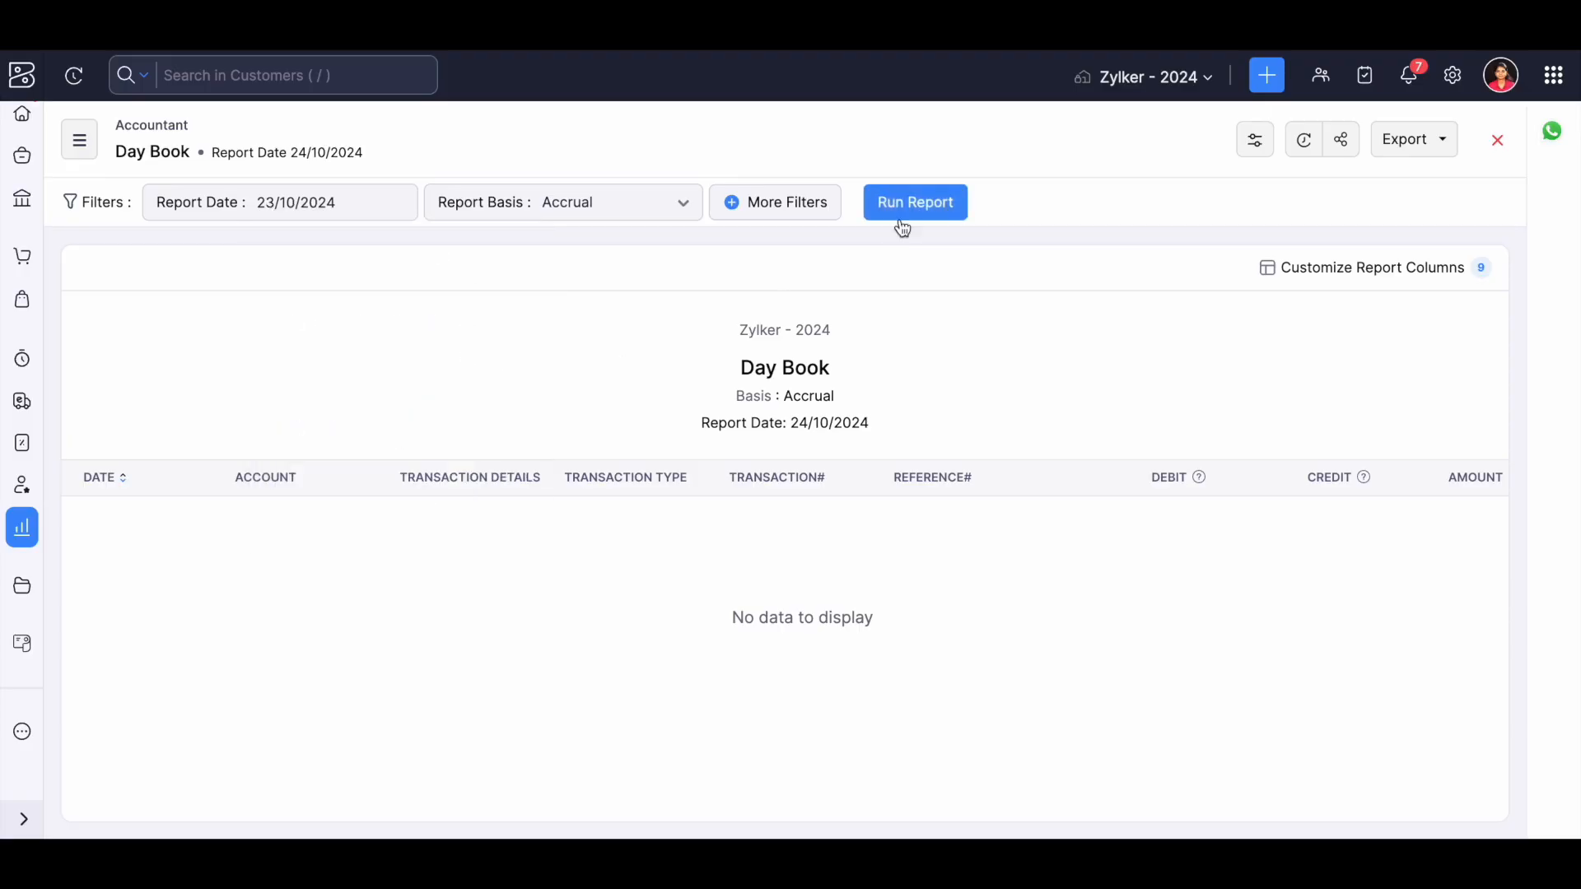
{"action": "left_click", "coordinate": [901, 215]}
{"action": "scroll", "coordinate": [482, 487], "scroll_direction": "down", "scroll_amount": 10}
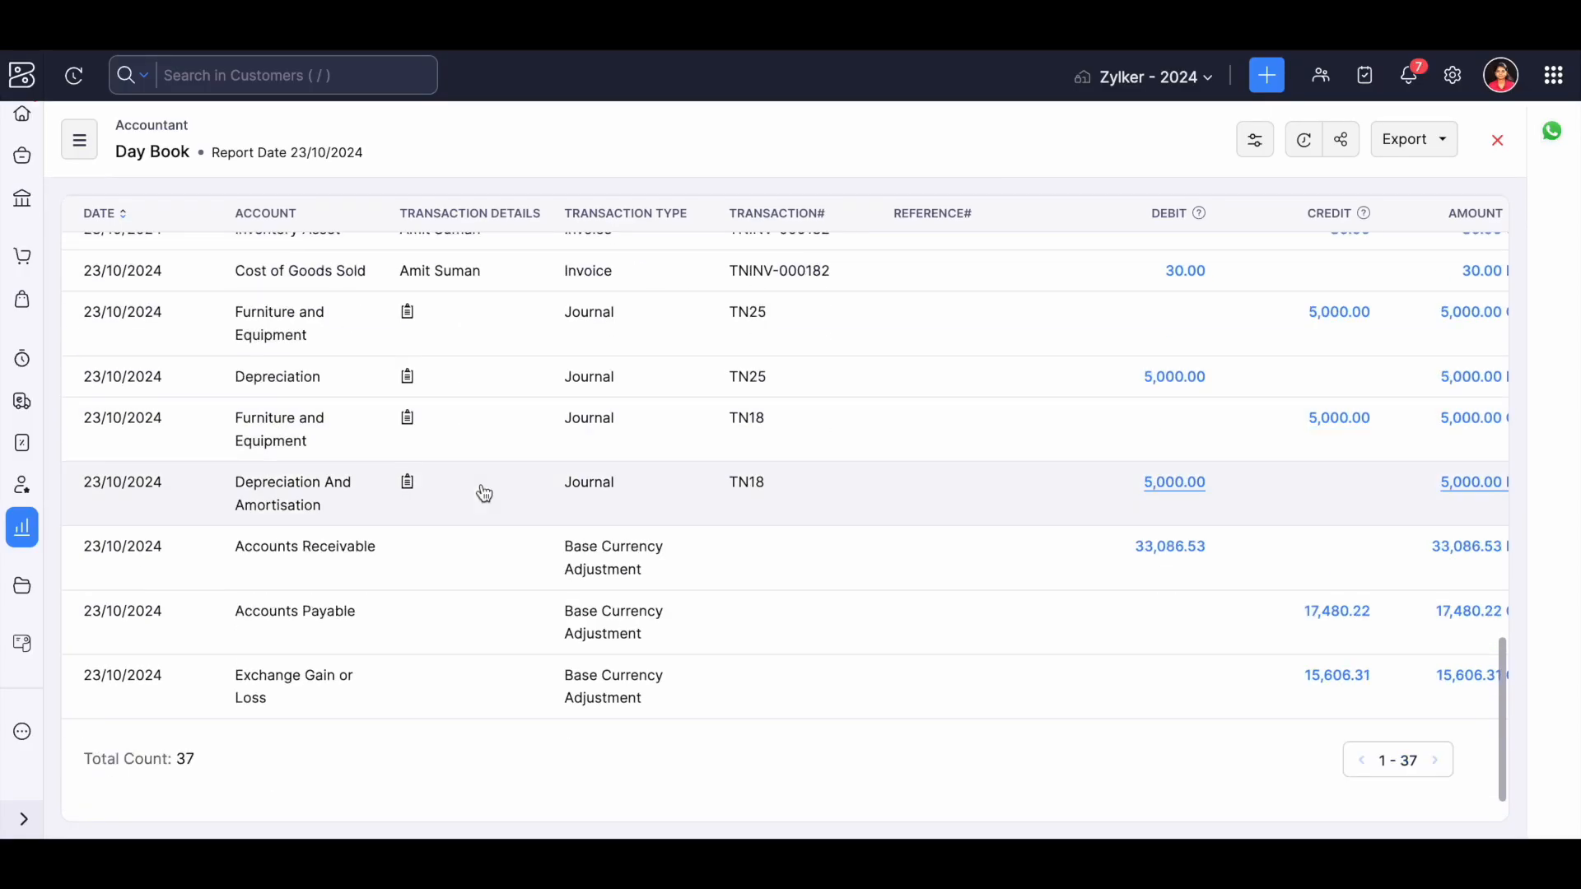
{"action": "scroll", "coordinate": [484, 492], "scroll_direction": "up", "scroll_amount": 10}
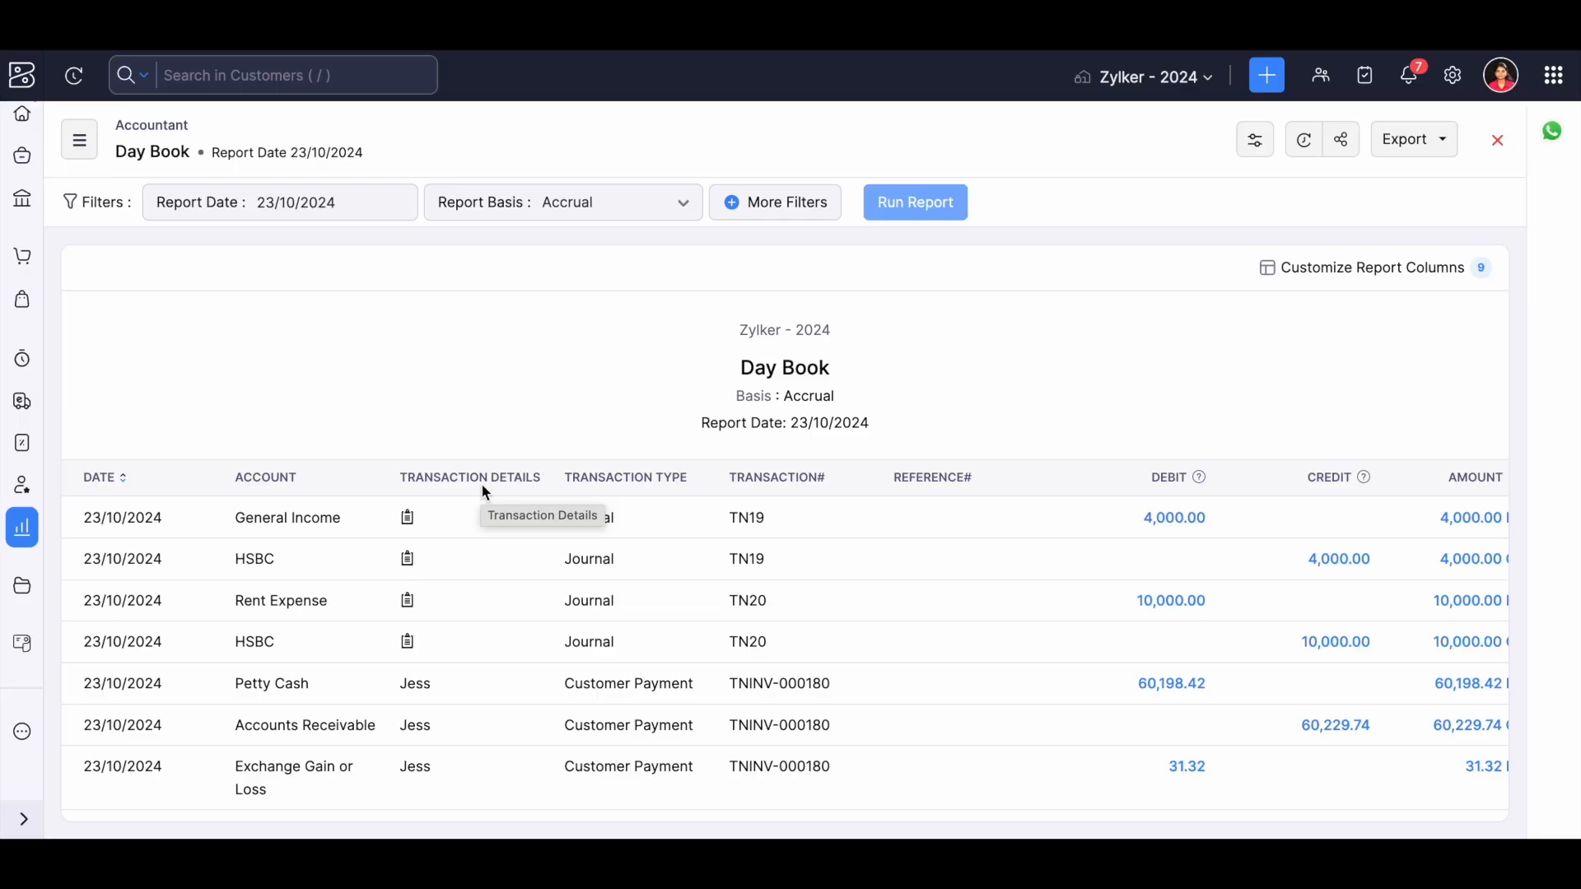
Open the Account Type Summary report and examine its debits, credits and balances from assets to liabilities.
{"action": "left_click", "coordinate": [79, 140]}
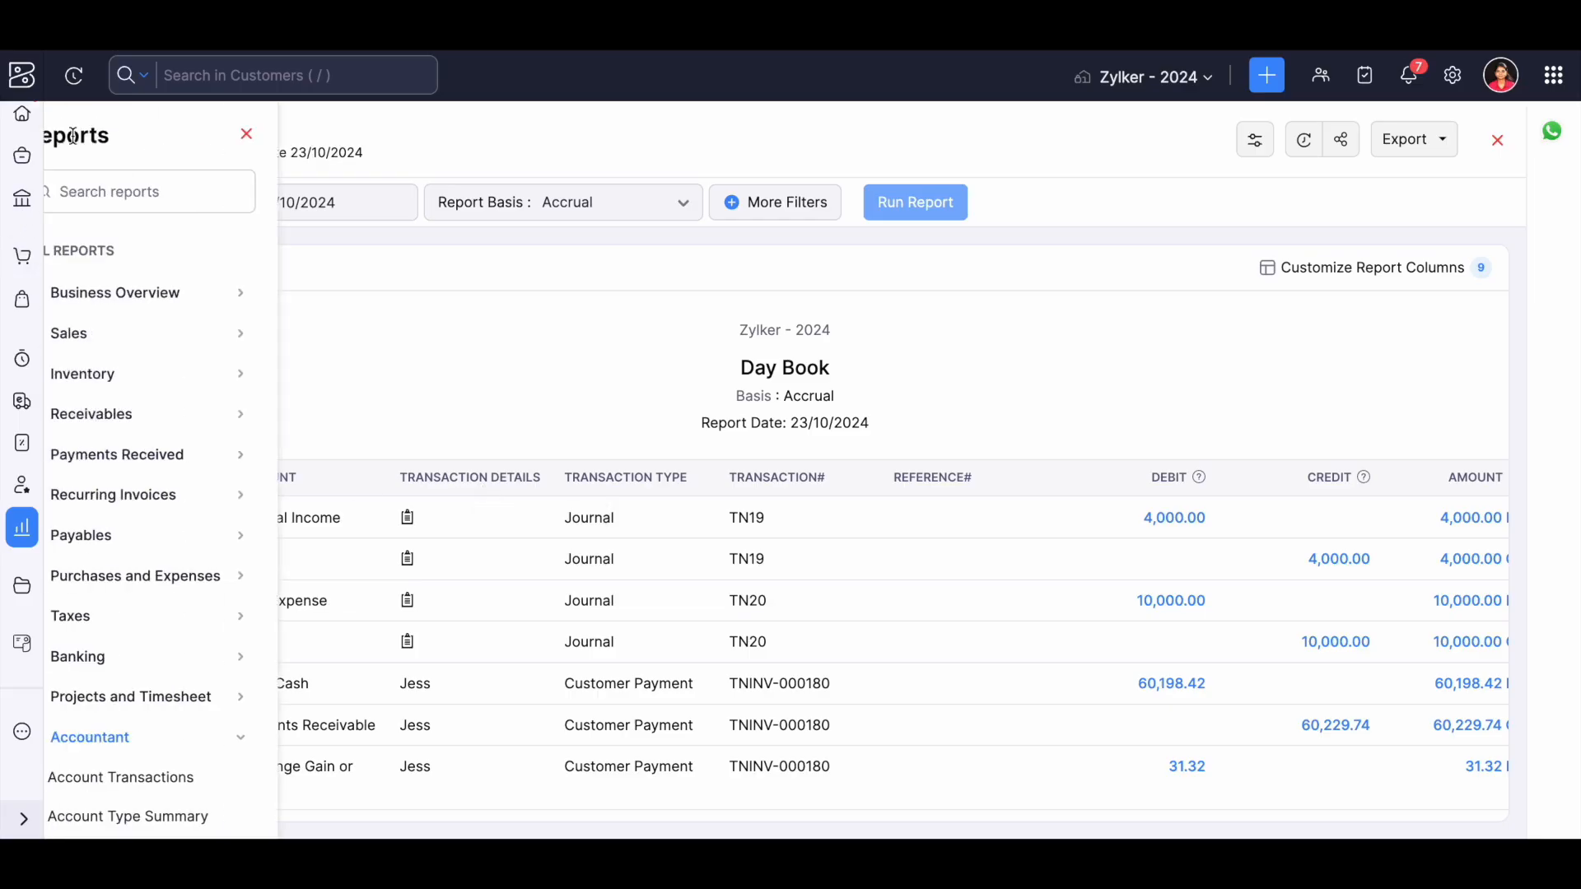
{"action": "scroll", "coordinate": [132, 619], "scroll_direction": "down", "scroll_amount": 3}
{"action": "left_click", "coordinate": [145, 636]}
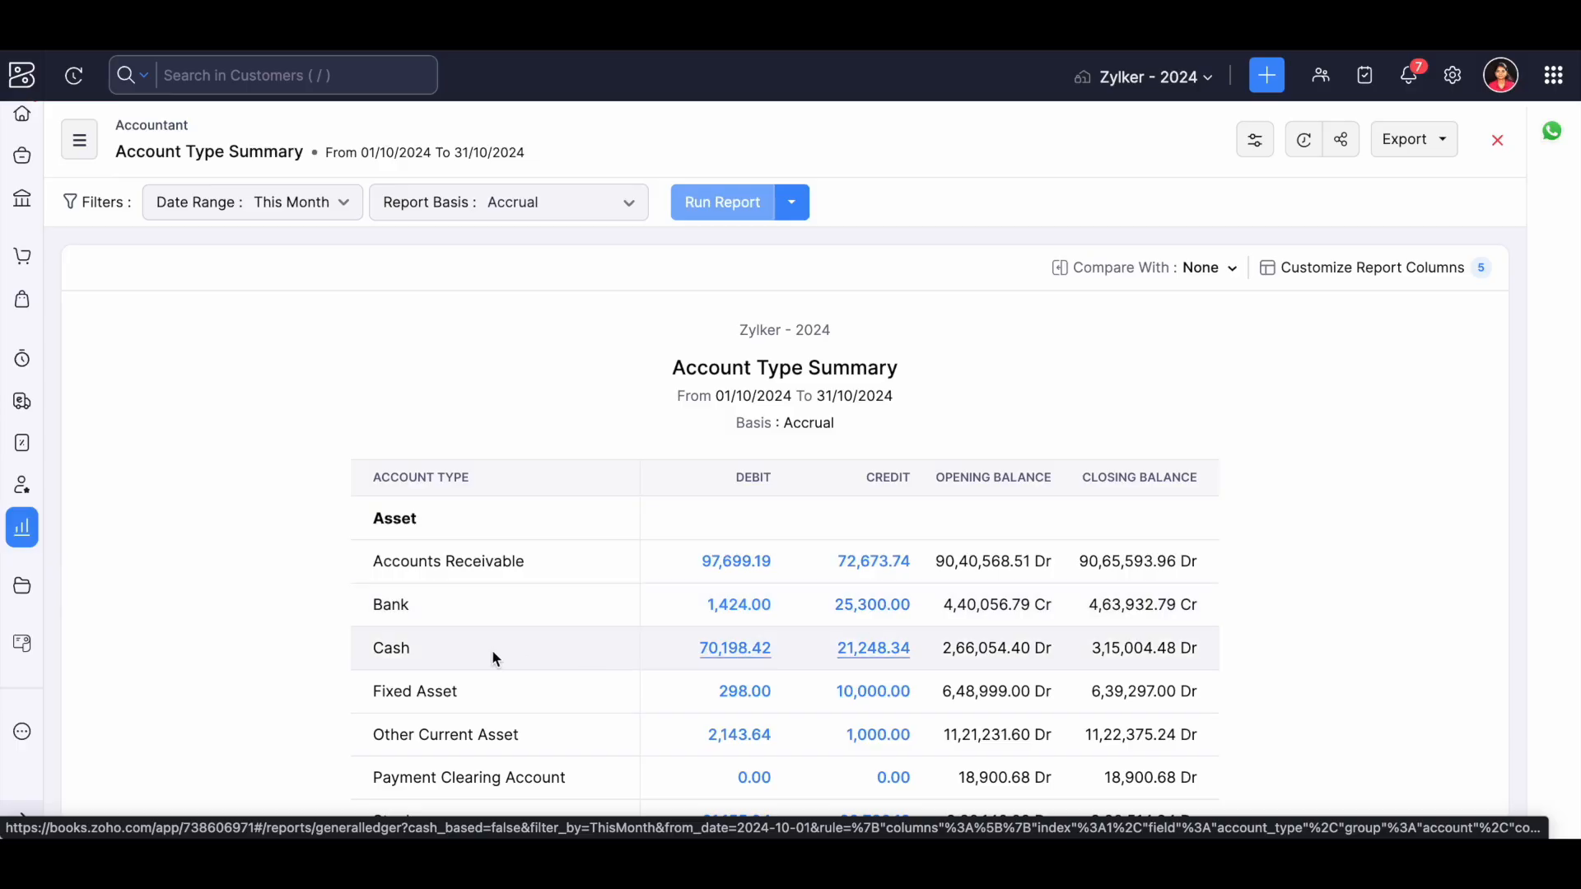
{"action": "scroll", "coordinate": [493, 657], "scroll_direction": "down", "scroll_amount": 3}
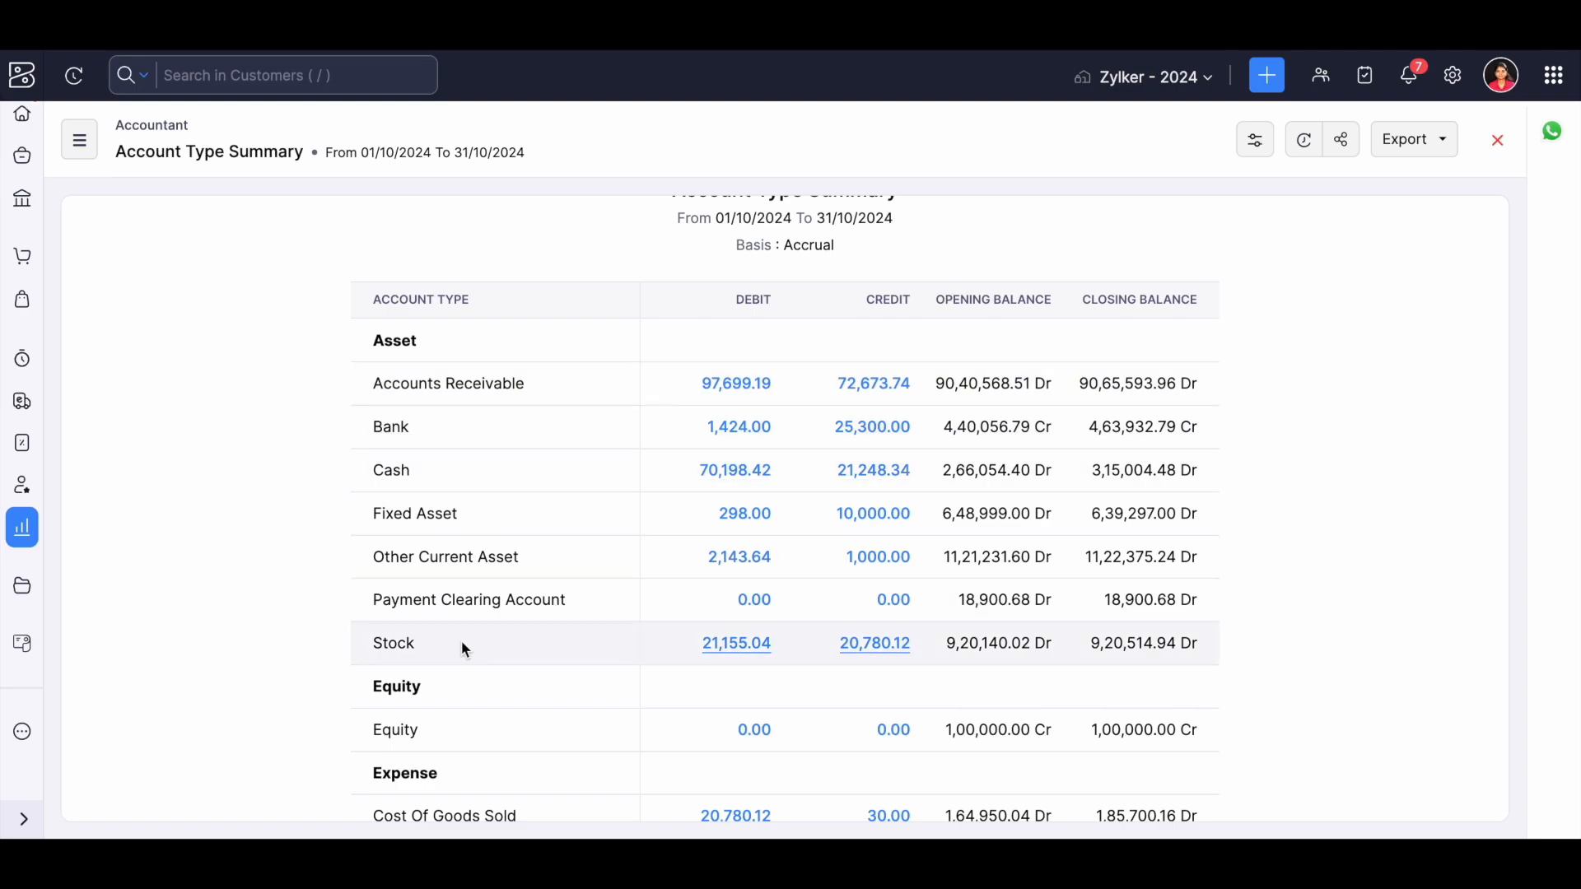
{"action": "scroll", "coordinate": [462, 644], "scroll_direction": "down", "scroll_amount": 6}
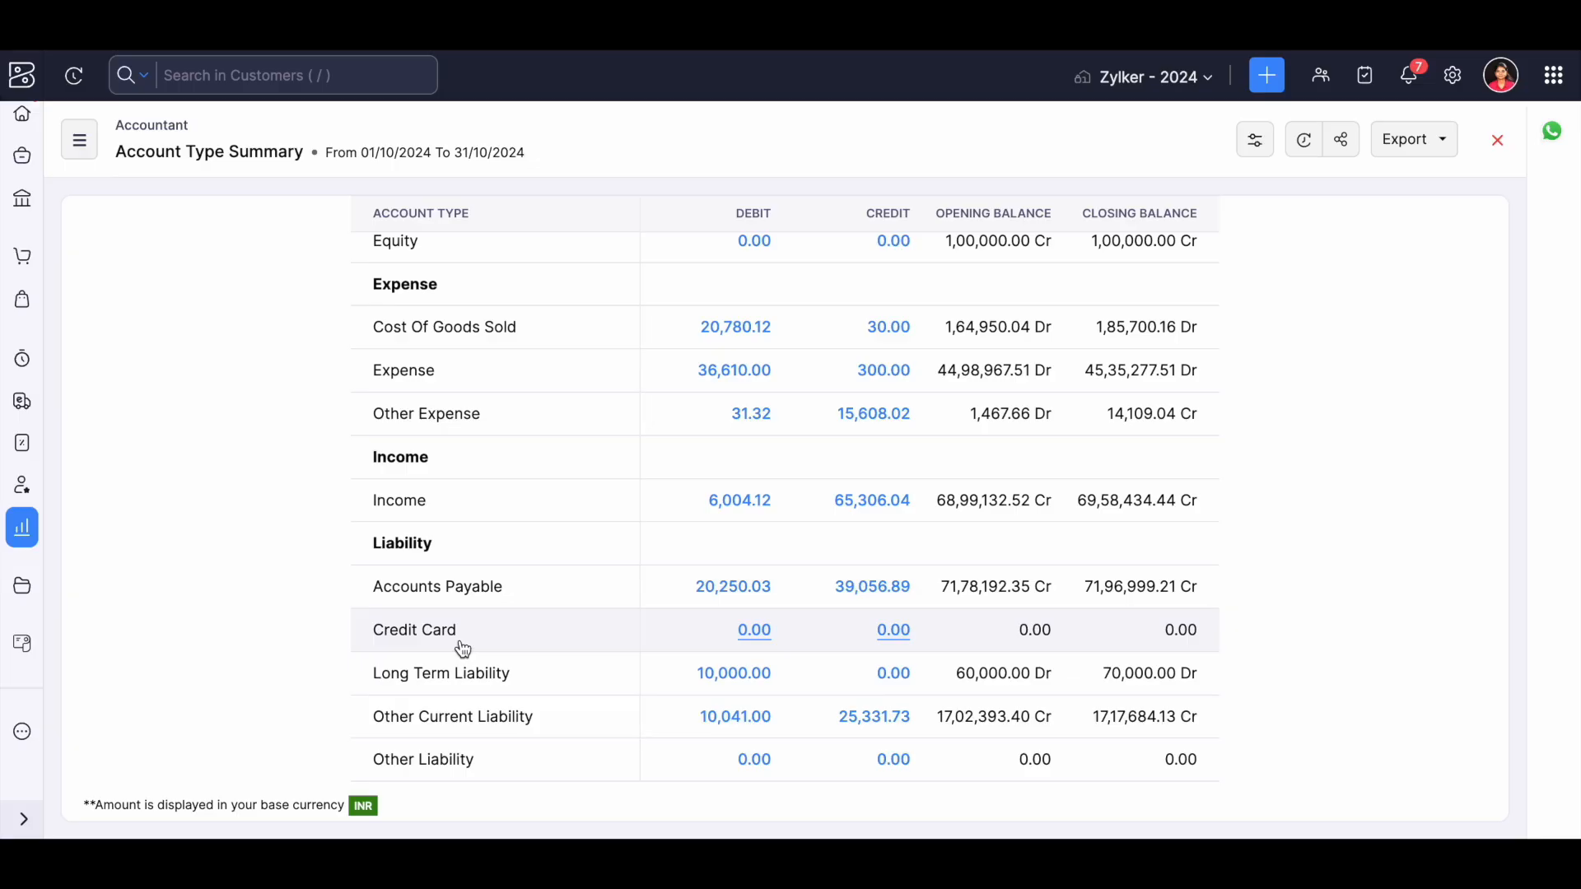
Open the General Ledger report from the Accountant category.
{"action": "left_click", "coordinate": [96, 155]}
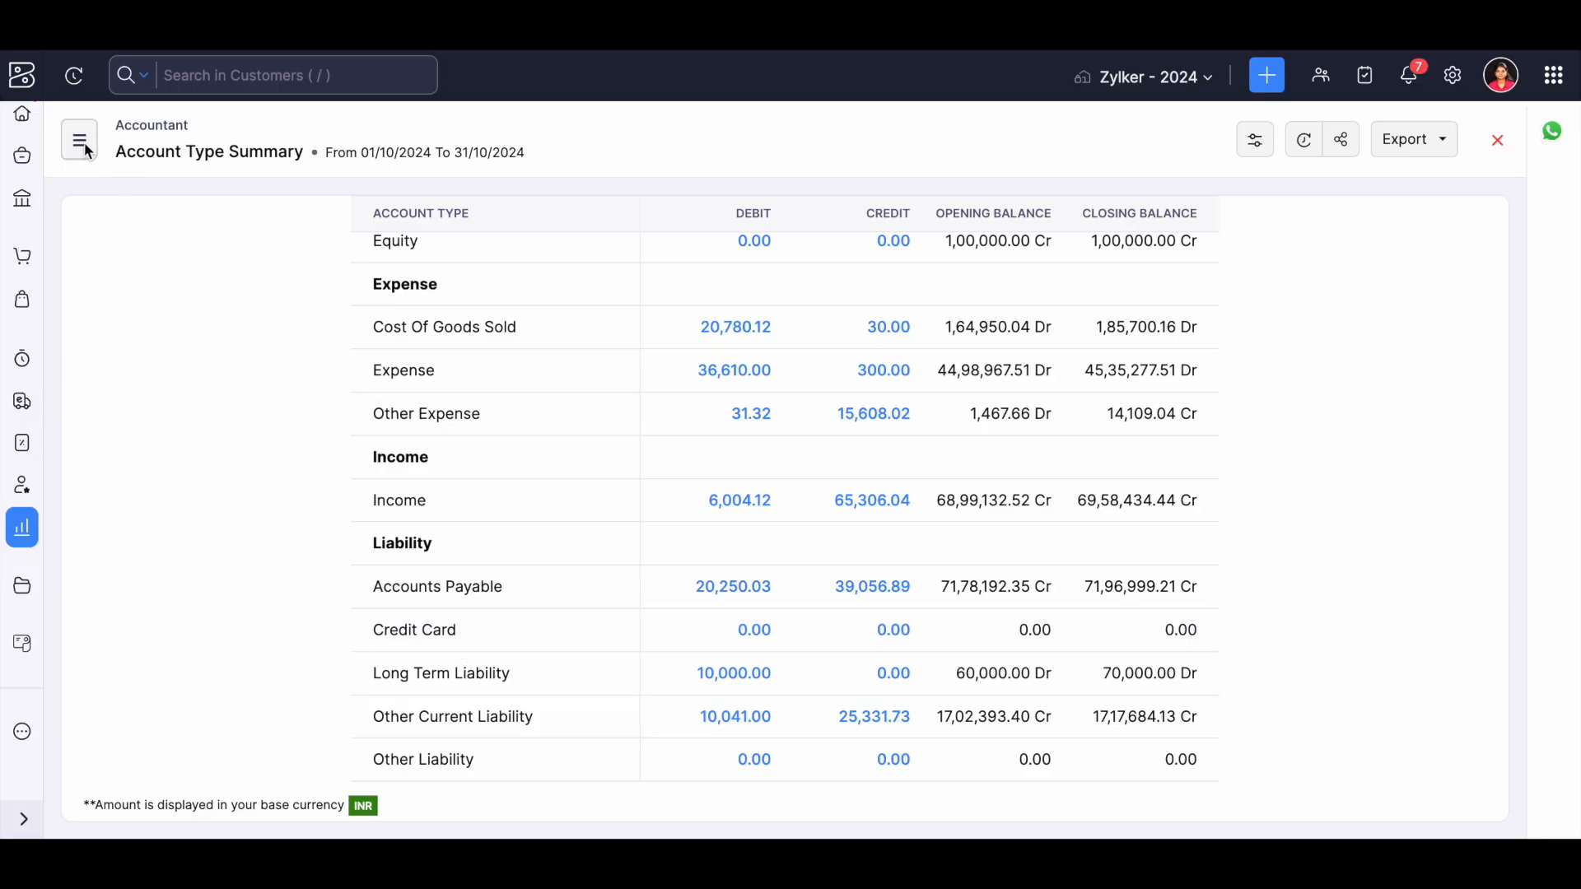
{"action": "scroll", "coordinate": [173, 585], "scroll_direction": "down", "scroll_amount": 3}
{"action": "left_click", "coordinate": [172, 724]}
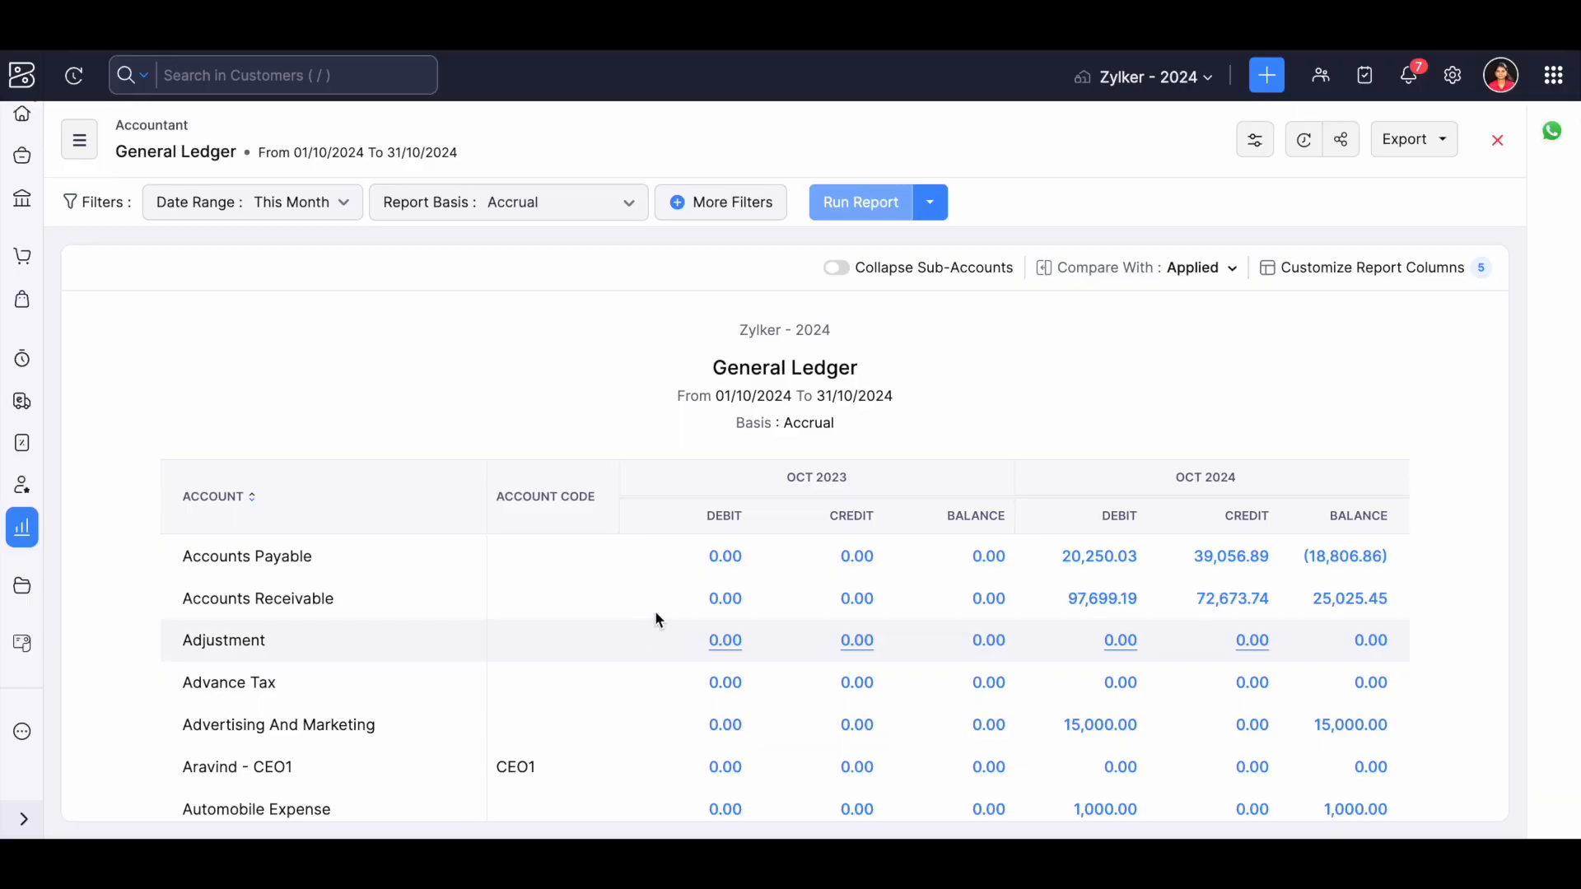
Remove the previous-year comparison from the General Ledger report.
{"action": "left_click", "coordinate": [1196, 268]}
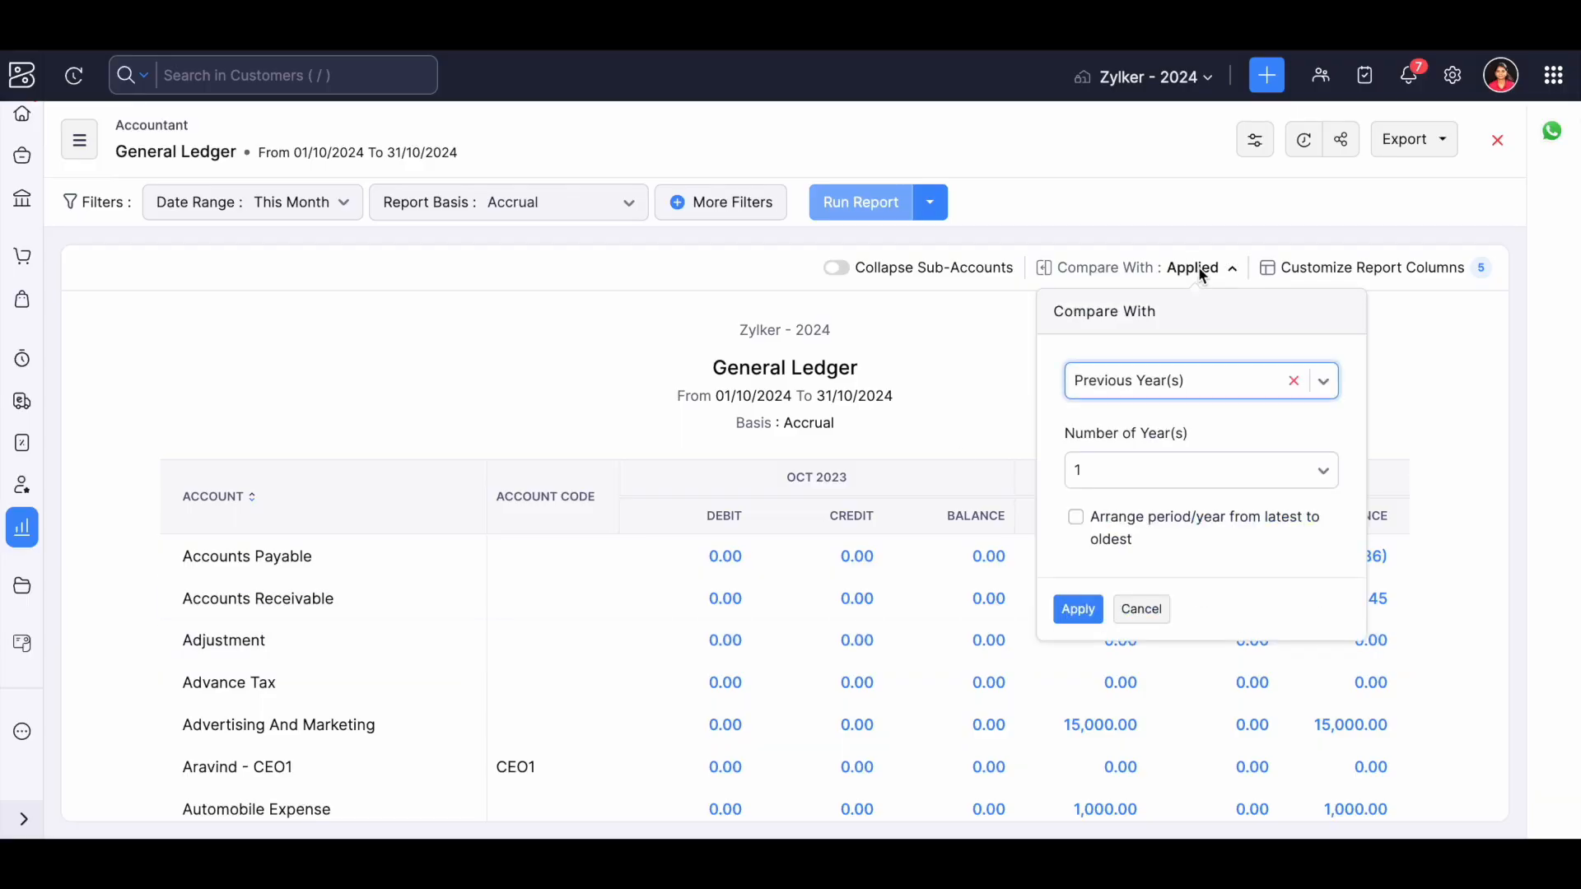
{"action": "left_click", "coordinate": [1294, 380]}
{"action": "left_click", "coordinate": [1082, 456]}
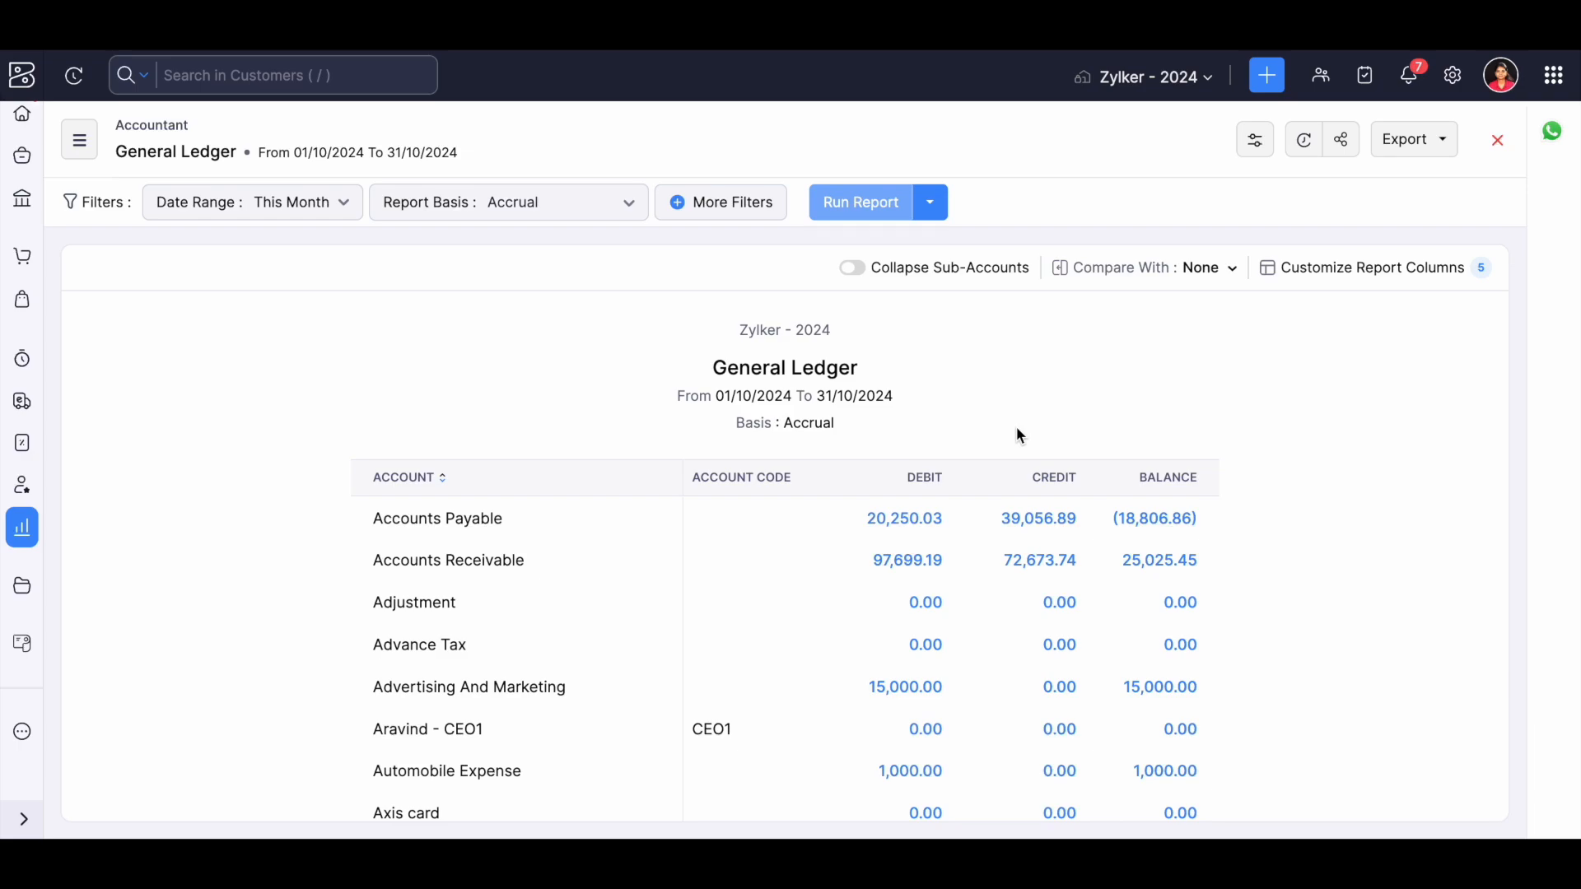
Compare the General Ledger with Previous Year(s) and review the October 2023 and October 2024 columns.
{"action": "left_click", "coordinate": [1213, 277]}
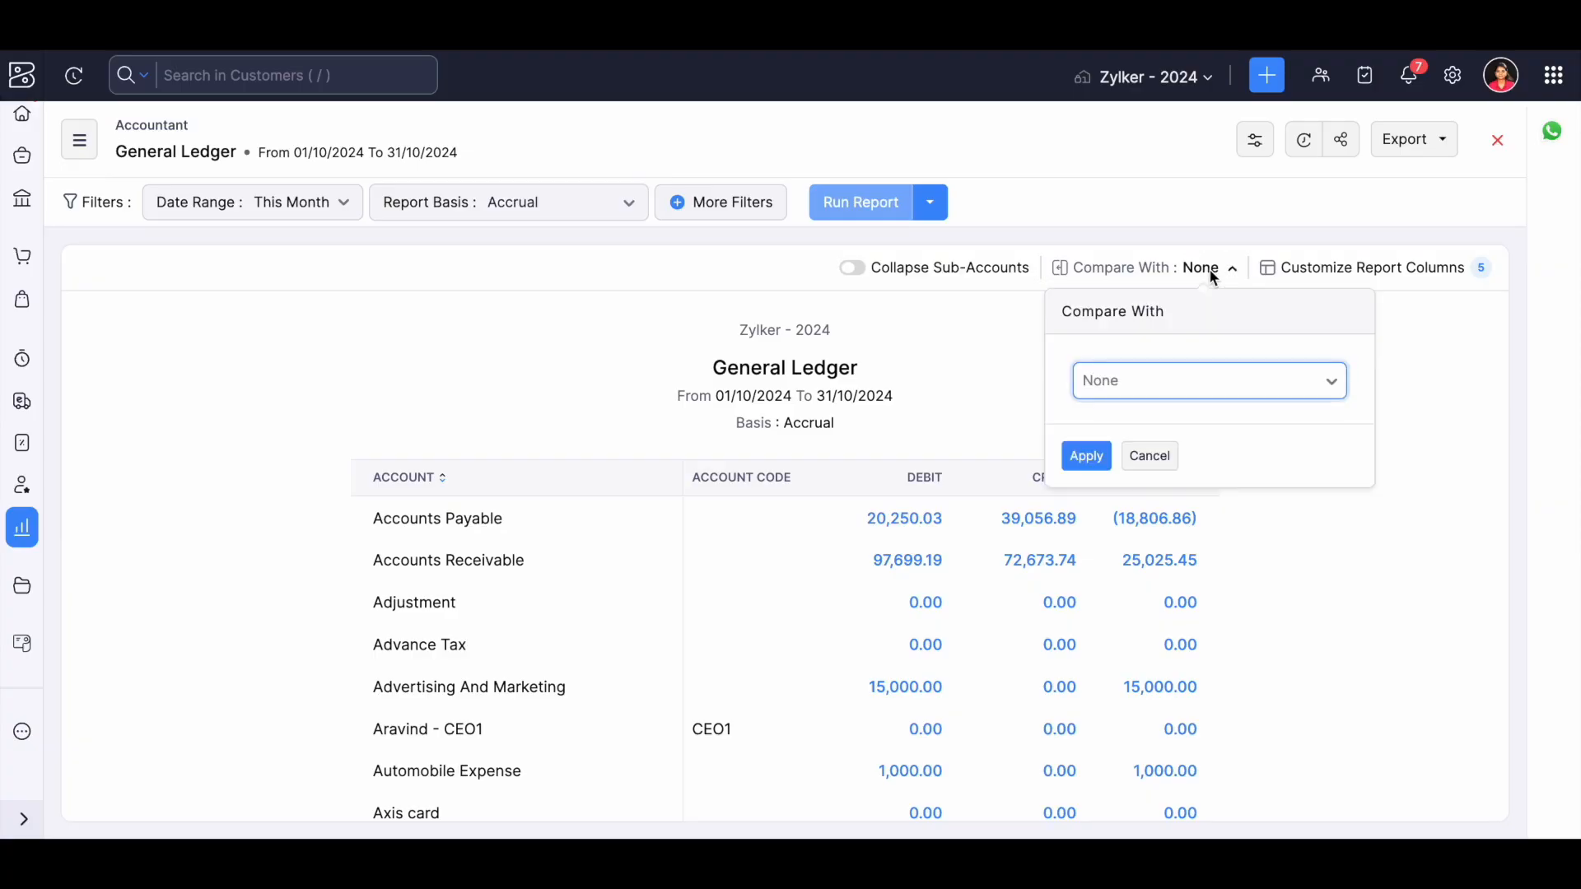
{"action": "left_click", "coordinate": [1128, 393]}
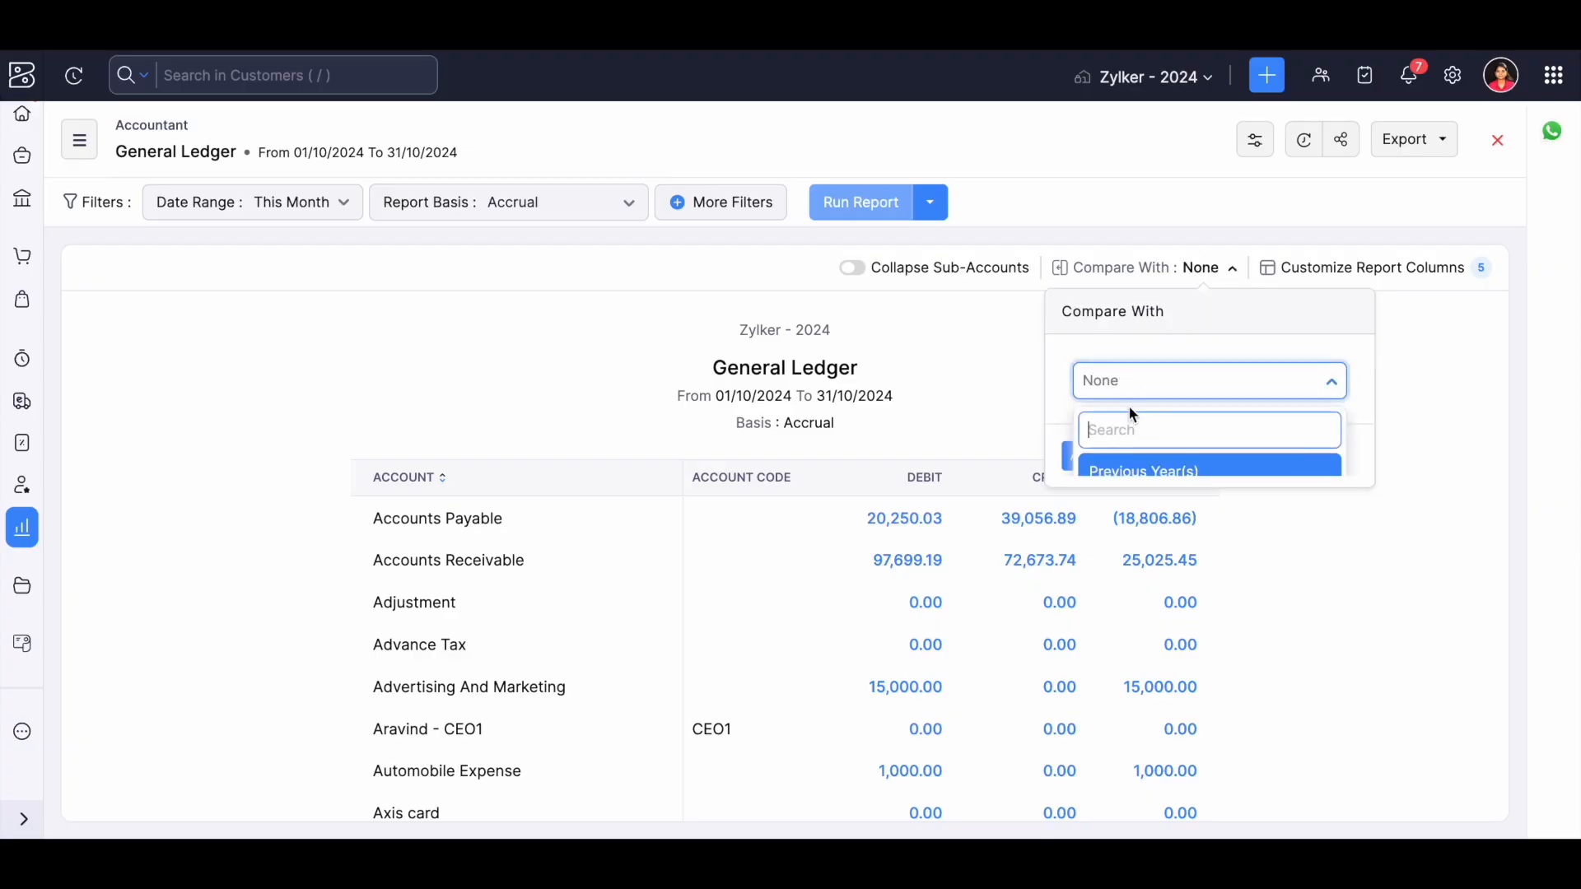
{"action": "left_click", "coordinate": [1151, 476]}
{"action": "left_click", "coordinate": [1082, 609]}
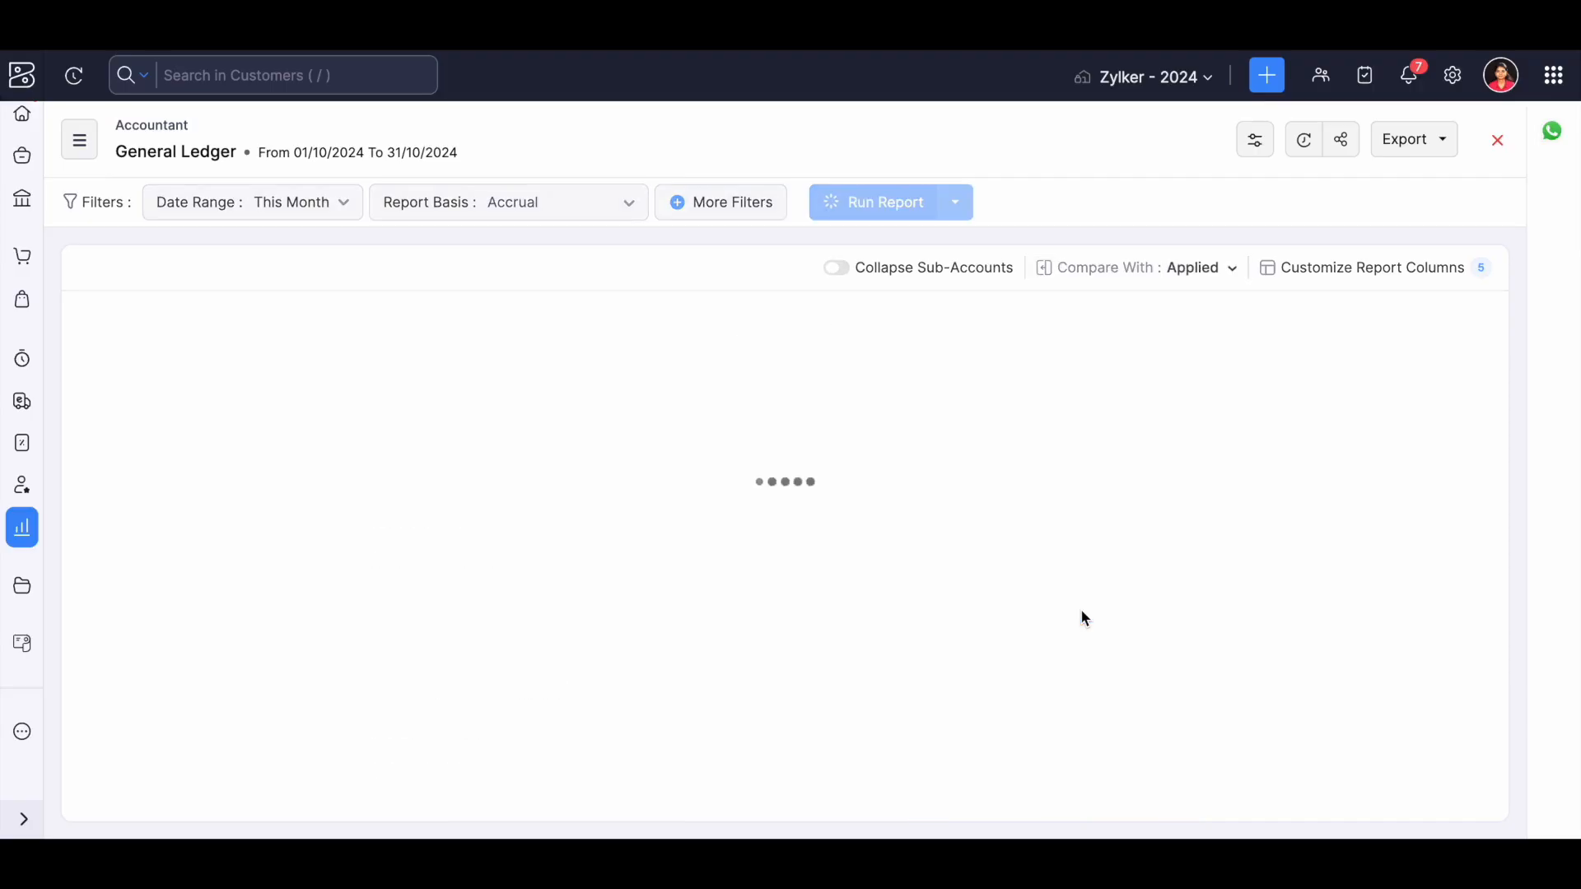
{"action": "scroll", "coordinate": [484, 531], "scroll_direction": "down", "scroll_amount": 5}
{"action": "scroll", "coordinate": [483, 533], "scroll_direction": "up", "scroll_amount": 5}
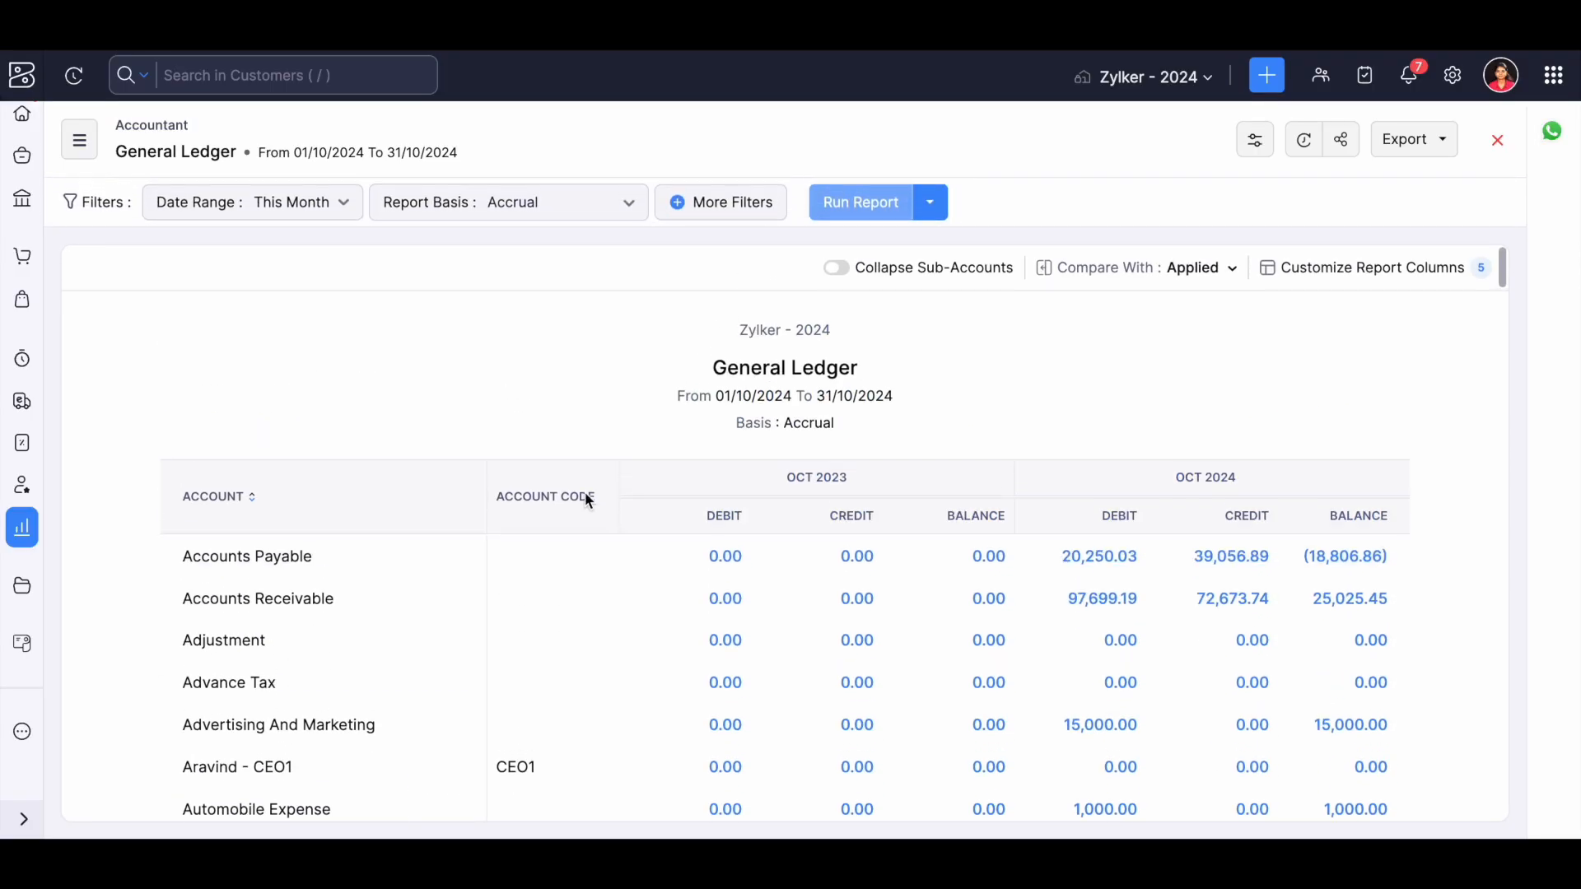
{"action": "left_click_drag", "start_coordinate": [784, 477], "coordinate": [865, 477]}
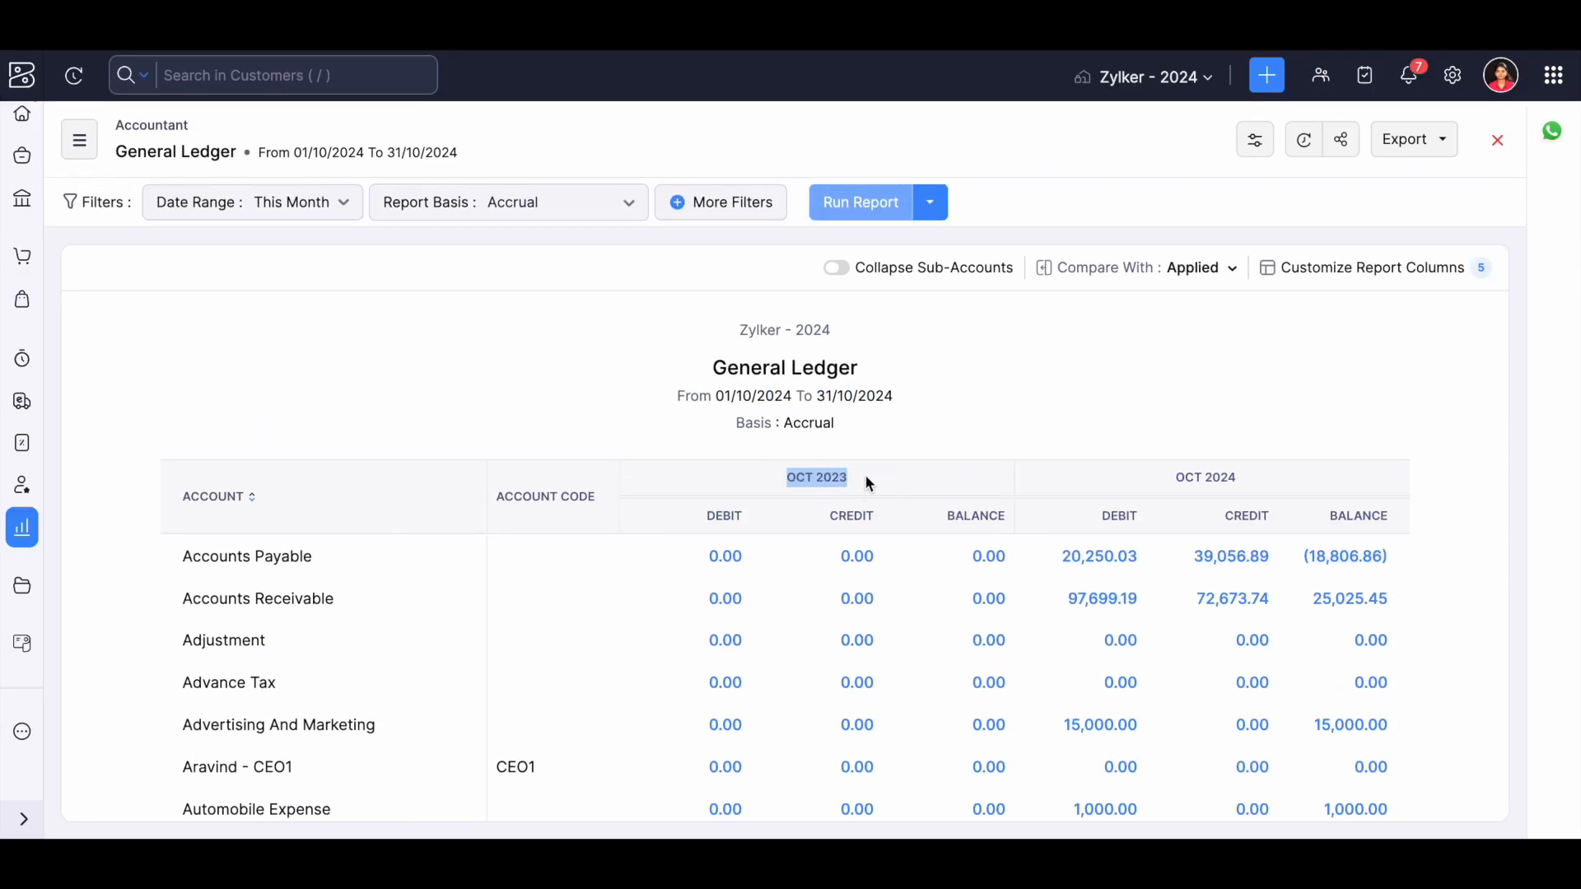
{"action": "left_click", "coordinate": [1173, 484]}
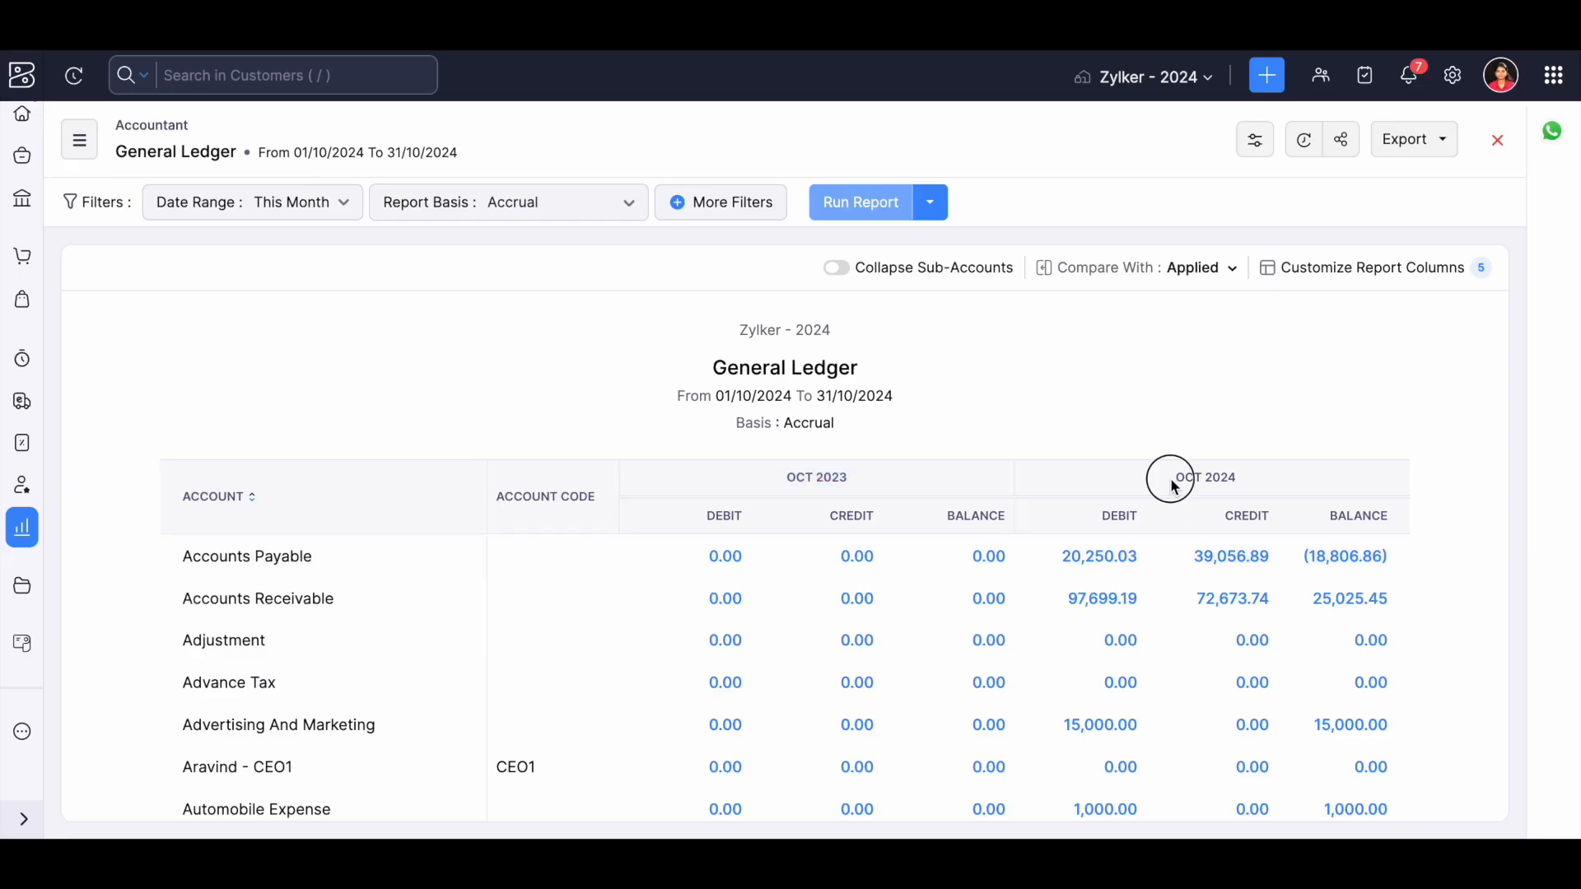
{"action": "left_click_drag", "start_coordinate": [1173, 484], "coordinate": [1242, 475]}
{"action": "scroll", "coordinate": [402, 395], "scroll_direction": "down", "scroll_amount": 3}
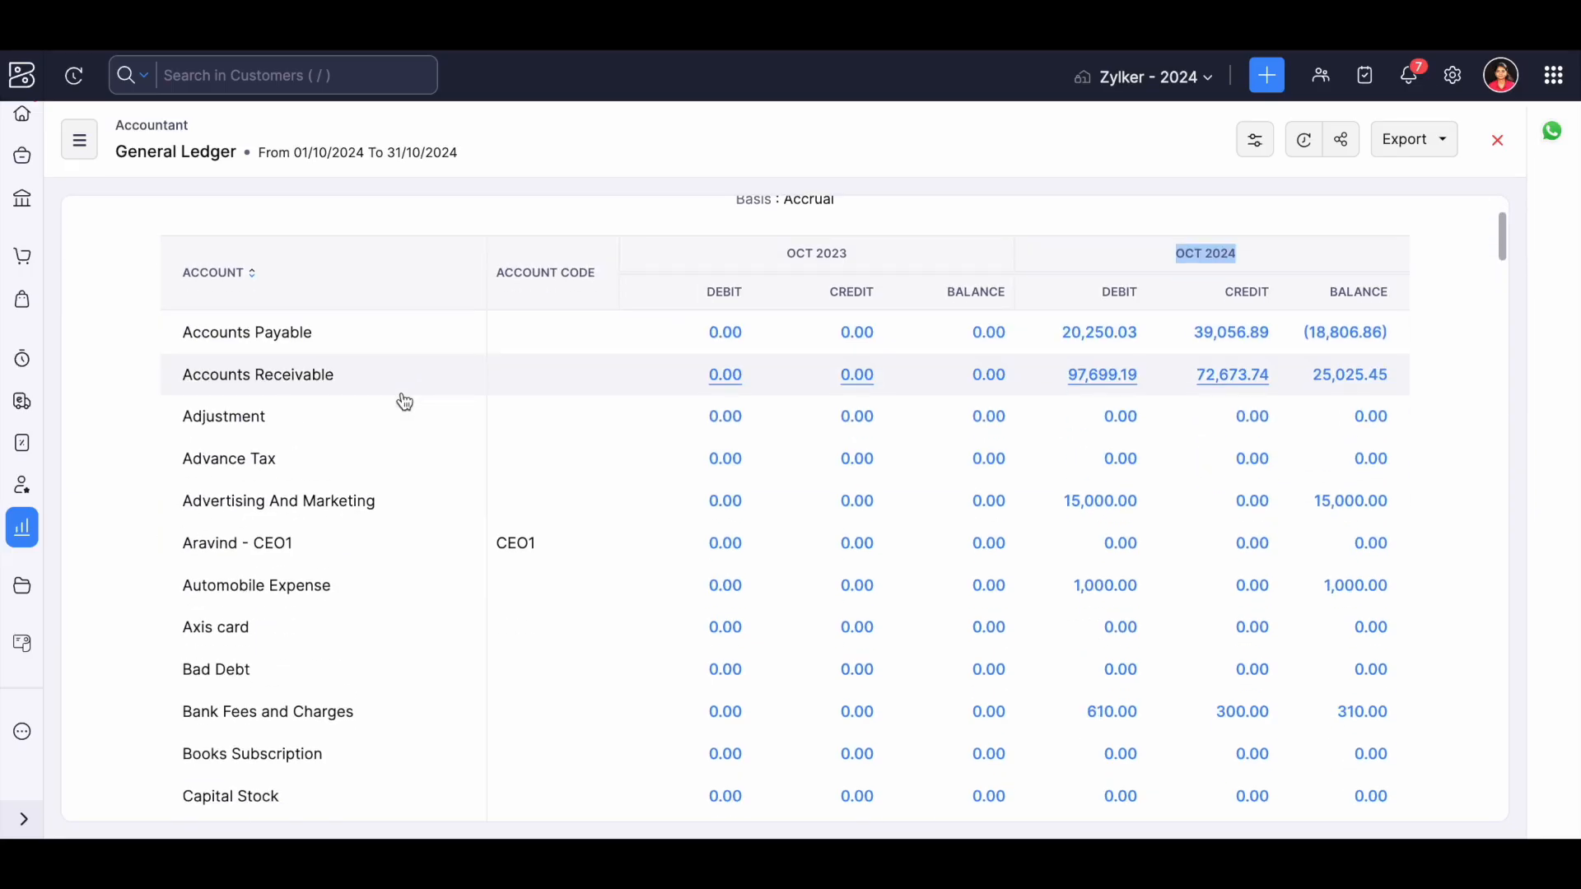
Open the Journal Report from the Accountant category and review the debits and credits of its entries.
{"action": "left_click", "coordinate": [79, 140]}
{"action": "scroll", "coordinate": [212, 517], "scroll_direction": "down", "scroll_amount": 3}
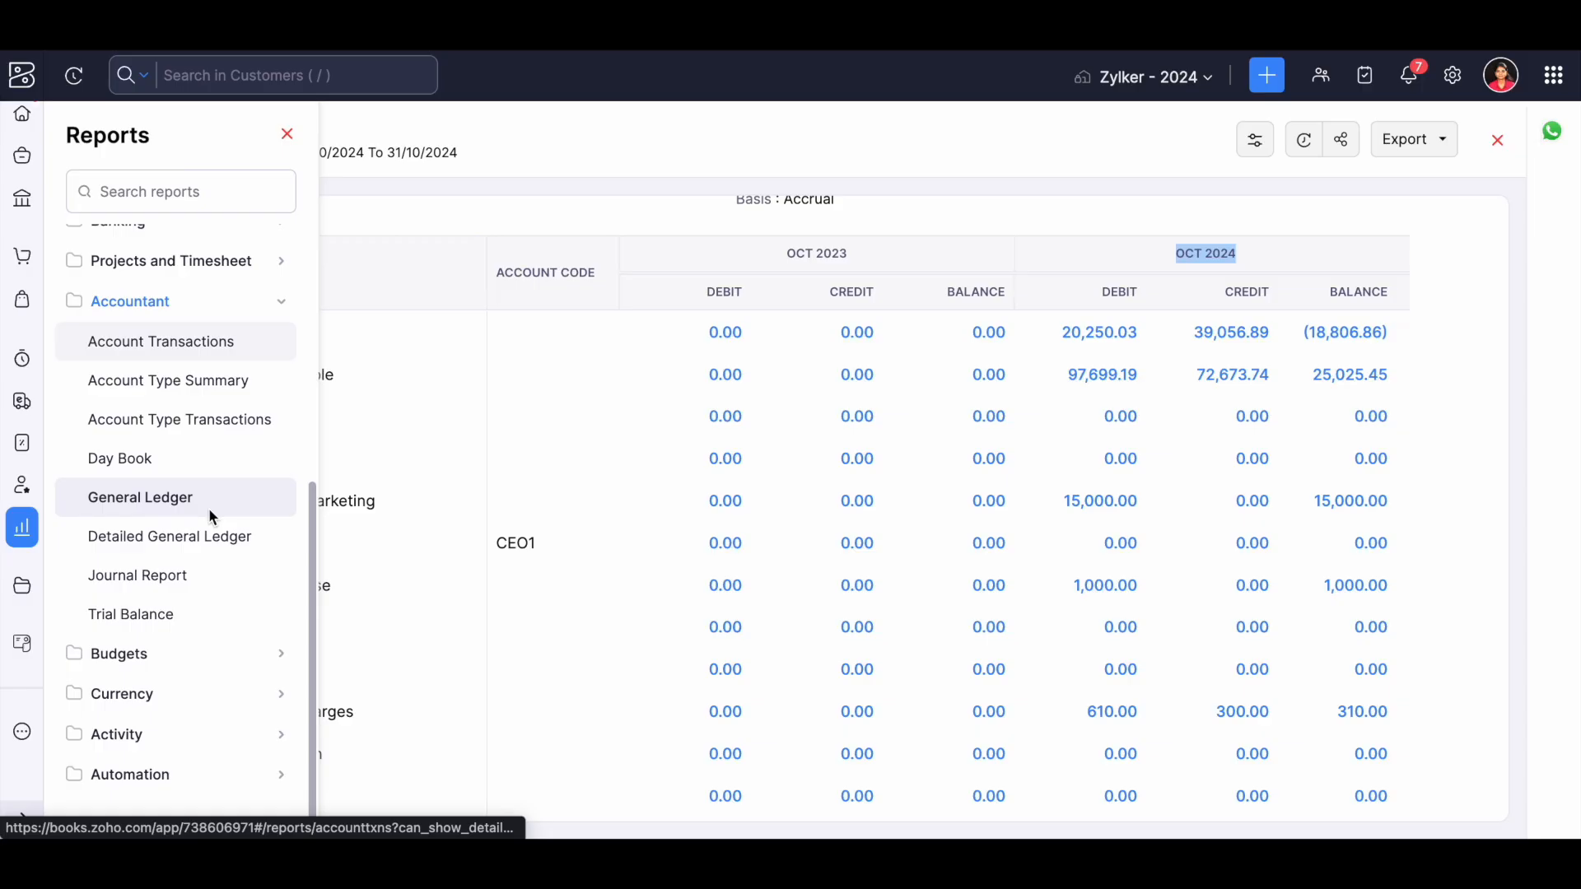
{"action": "left_click", "coordinate": [167, 586]}
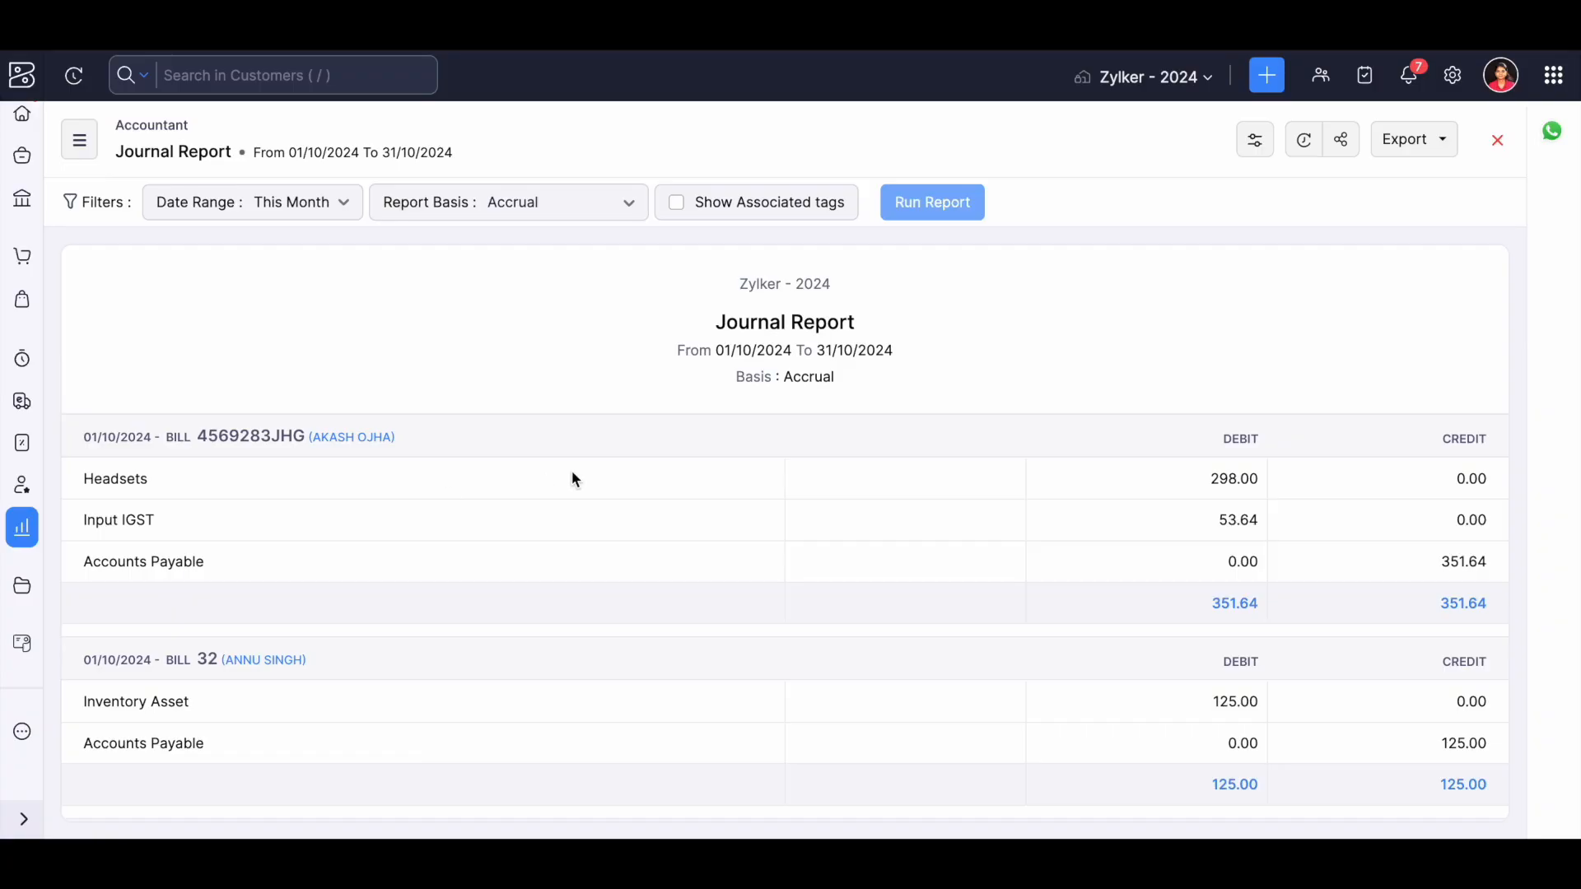
{"action": "scroll", "coordinate": [573, 474], "scroll_direction": "down", "scroll_amount": 20}
{"action": "scroll", "coordinate": [573, 476], "scroll_direction": "down", "scroll_amount": 15}
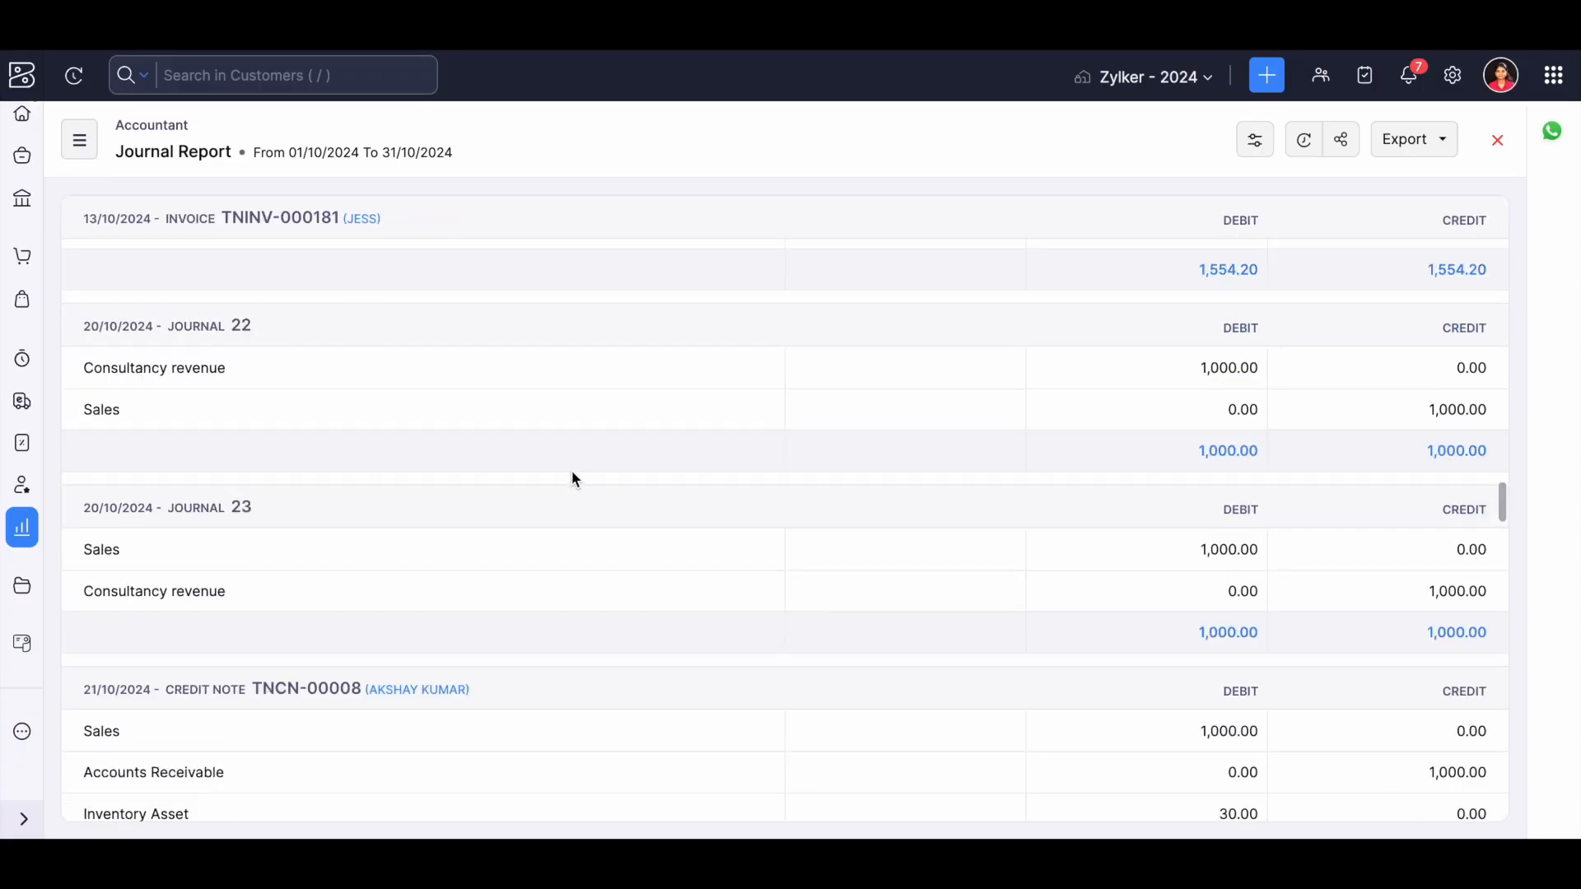
{"action": "scroll", "coordinate": [574, 476], "scroll_direction": "up", "scroll_amount": 10}
{"action": "scroll", "coordinate": [574, 479], "scroll_direction": "up", "scroll_amount": 20}
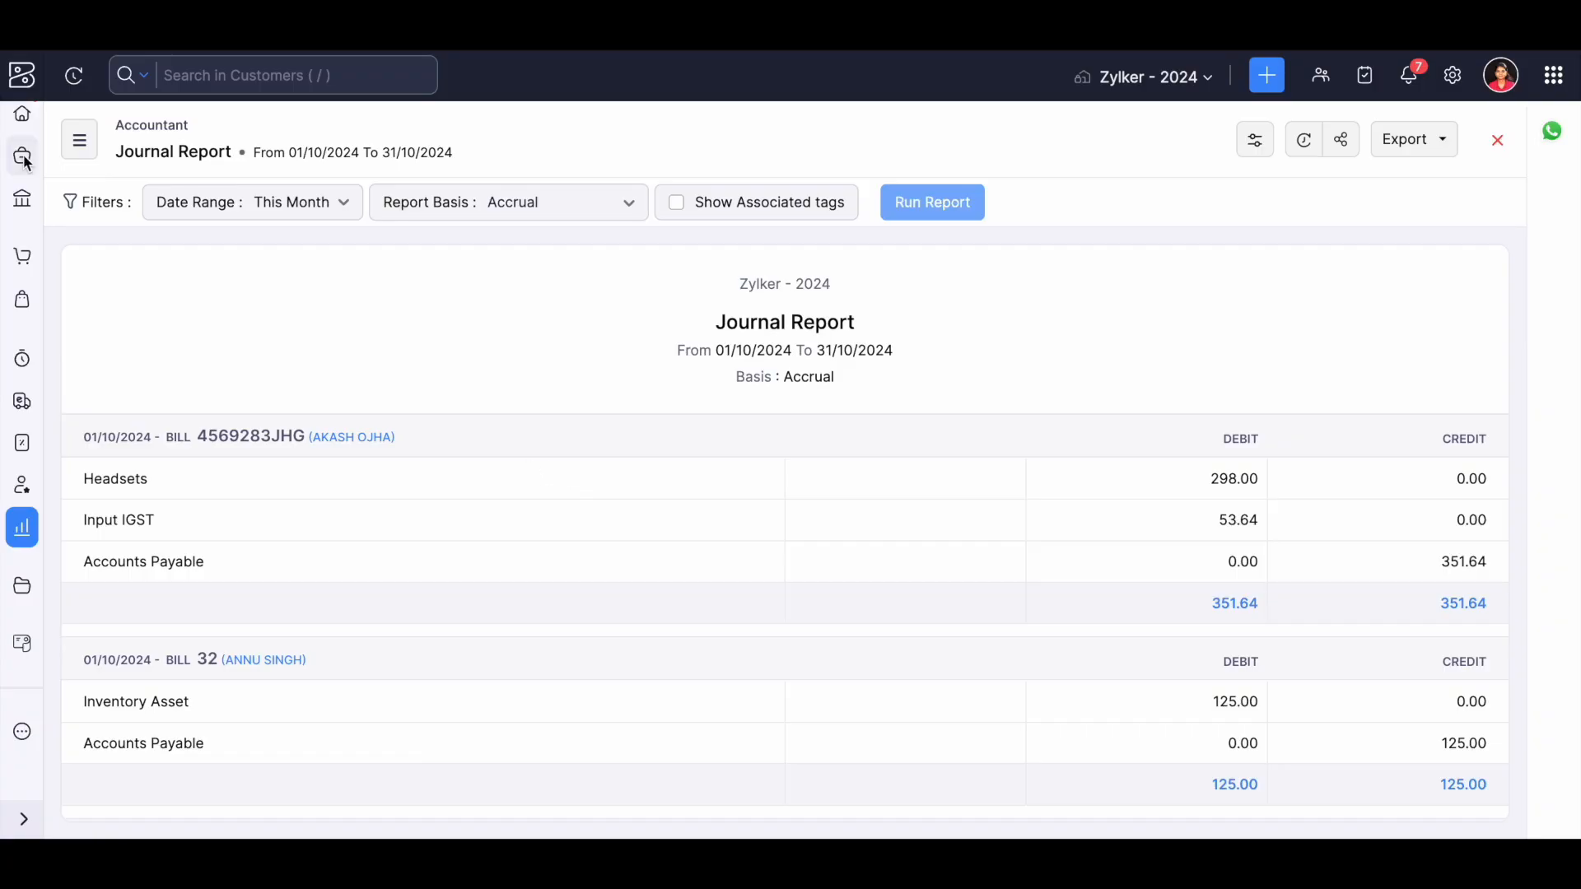
Open the Trial Balance report and examine the net debits, net credits and balances of the asset accounts.
{"action": "left_click", "coordinate": [72, 153]}
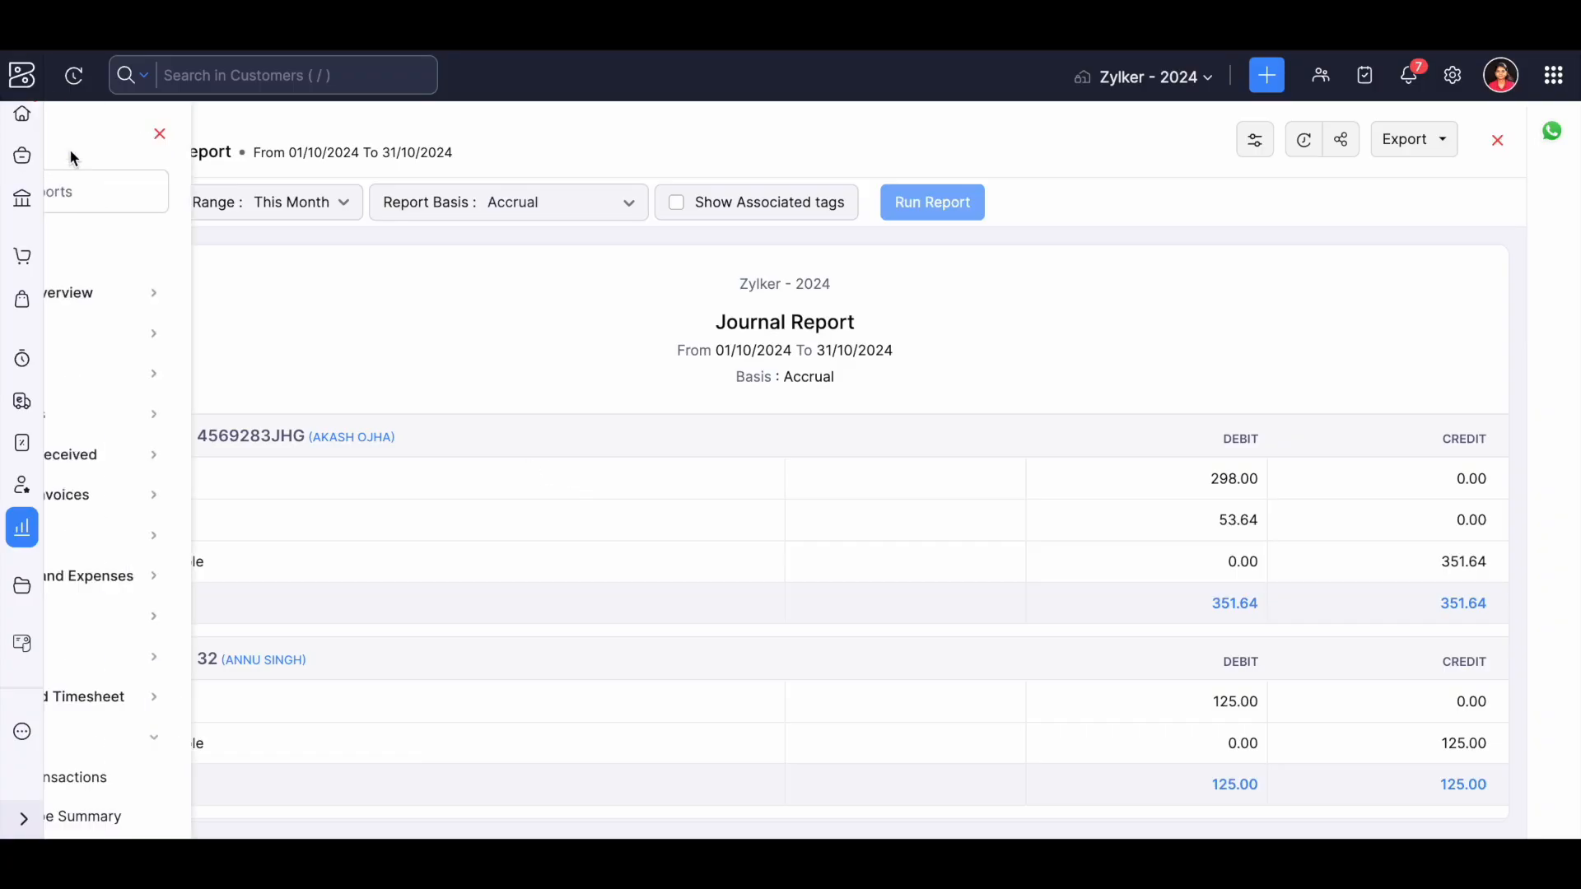
{"action": "scroll", "coordinate": [160, 623], "scroll_direction": "down", "scroll_amount": 5}
{"action": "left_click", "coordinate": [160, 620]}
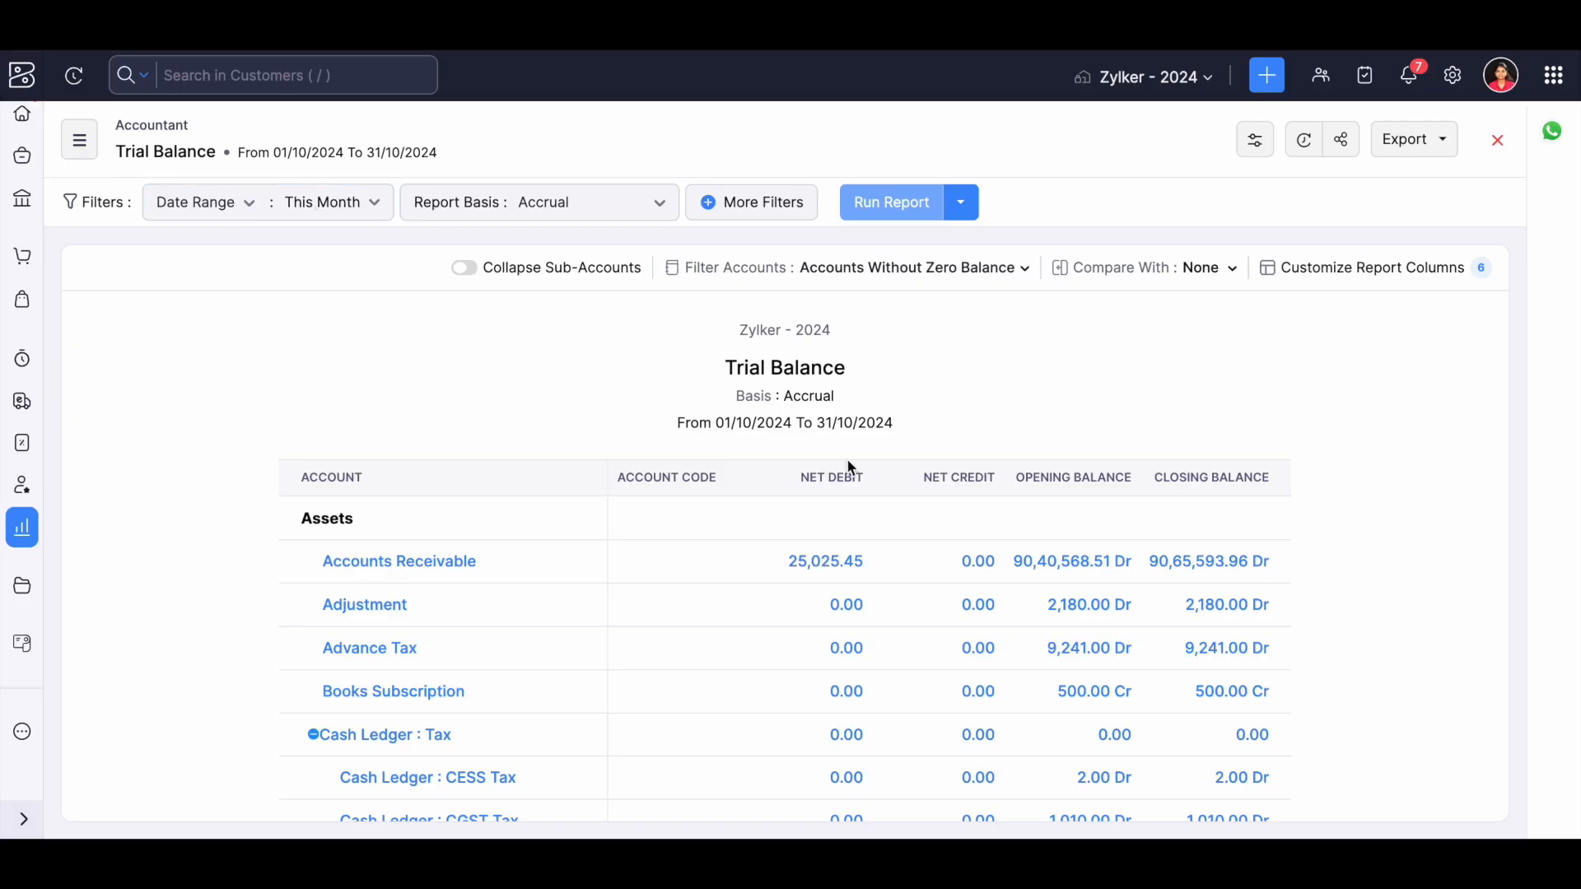
{"action": "scroll", "coordinate": [851, 467], "scroll_direction": "down", "scroll_amount": 2}
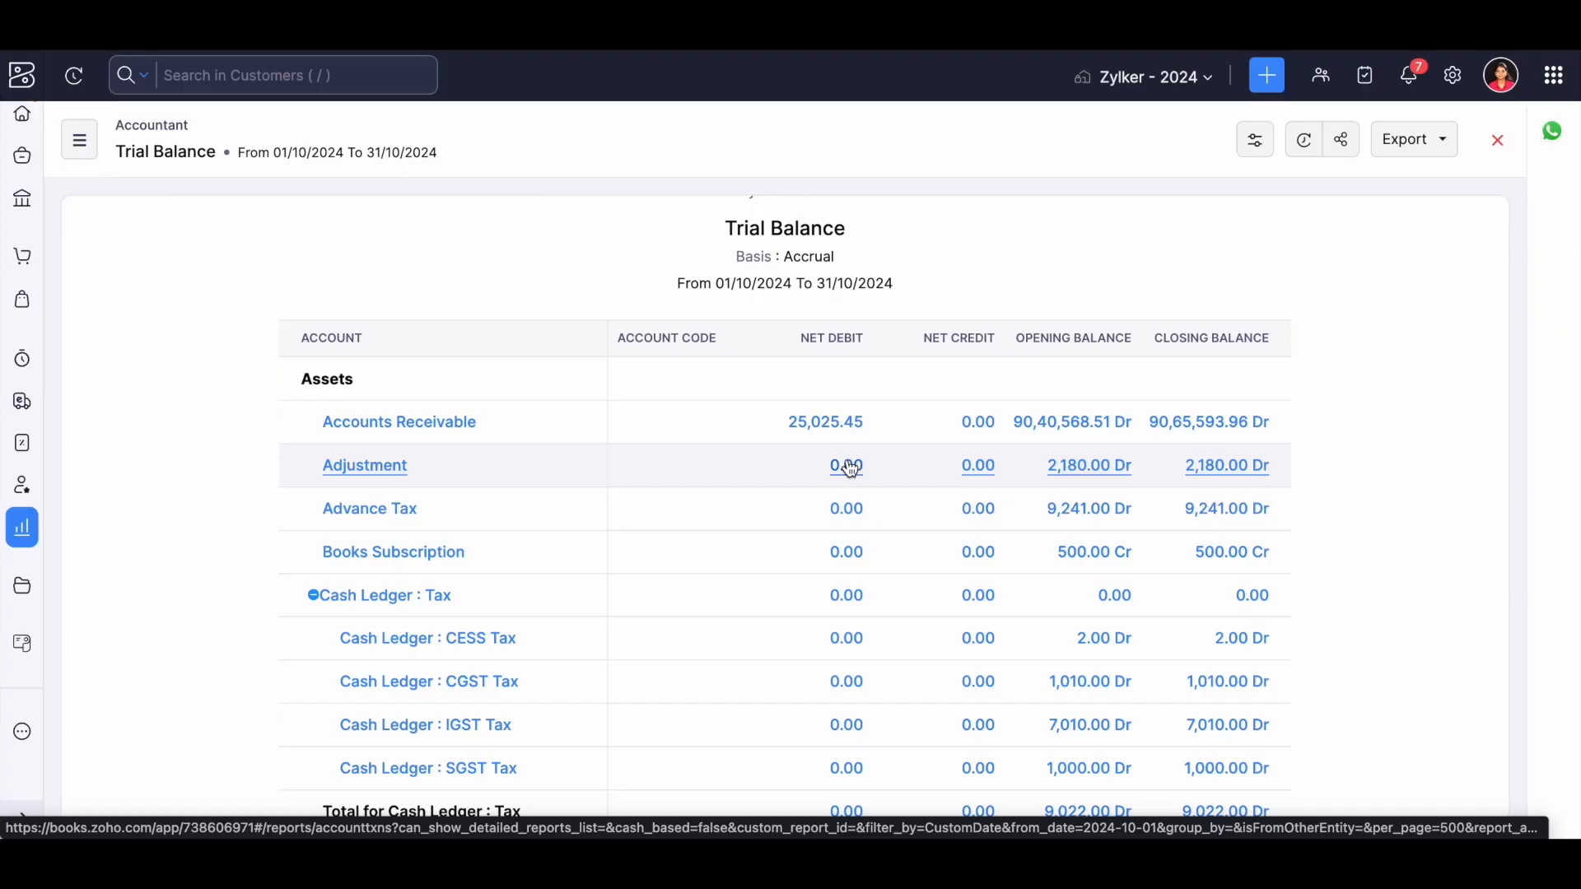
Open the Account Transactions report from the Accountant category.
{"action": "left_click", "coordinate": [79, 138]}
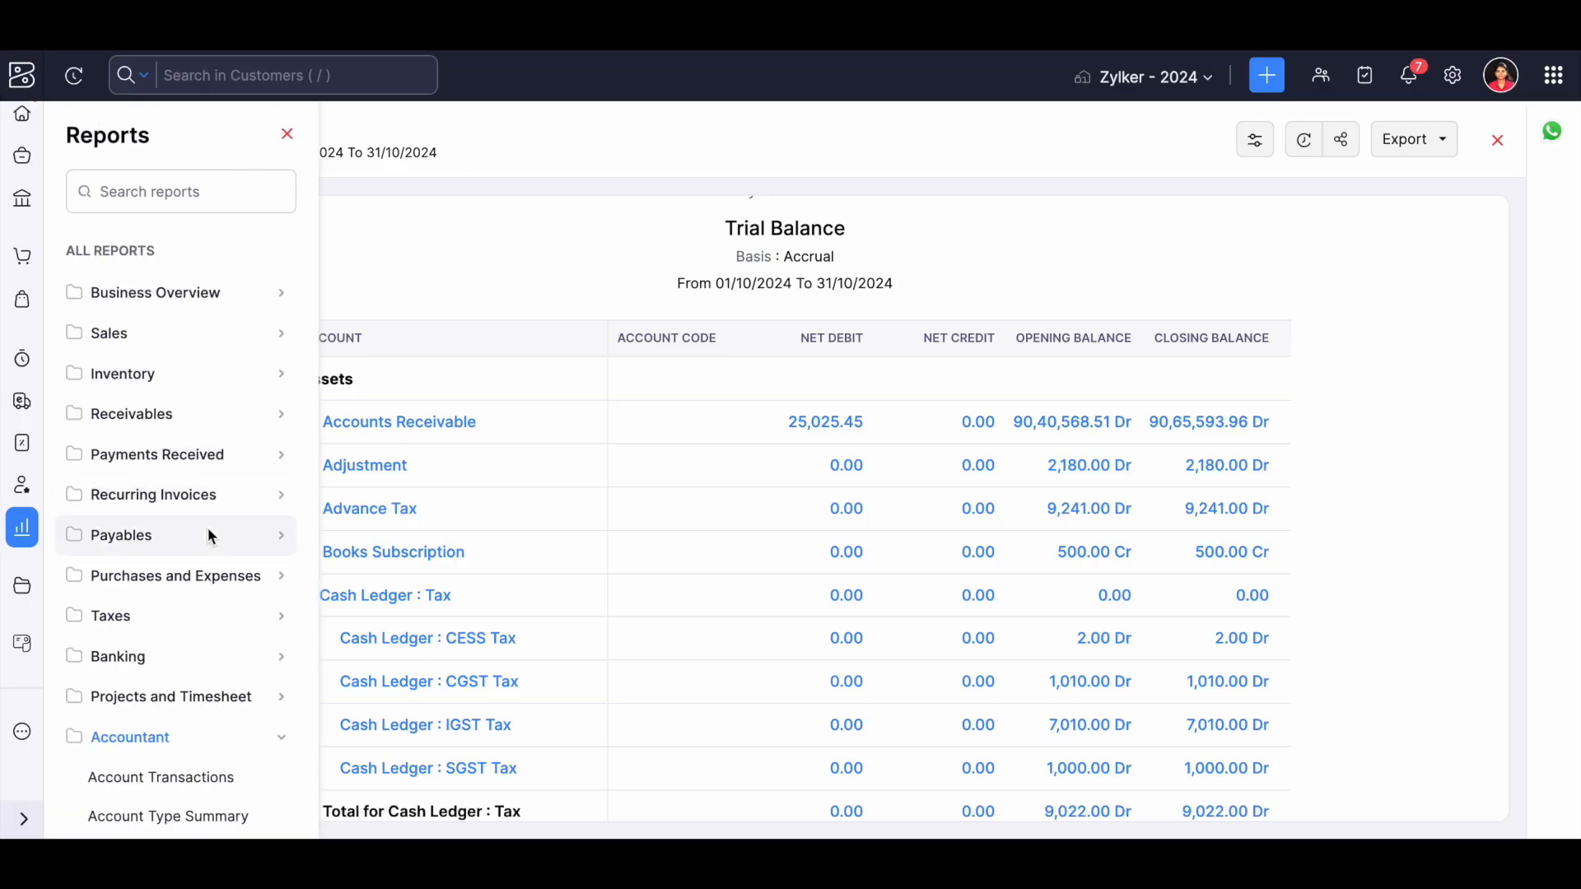
{"action": "scroll", "coordinate": [207, 535], "scroll_direction": "down", "scroll_amount": 3}
{"action": "left_click", "coordinate": [172, 552]}
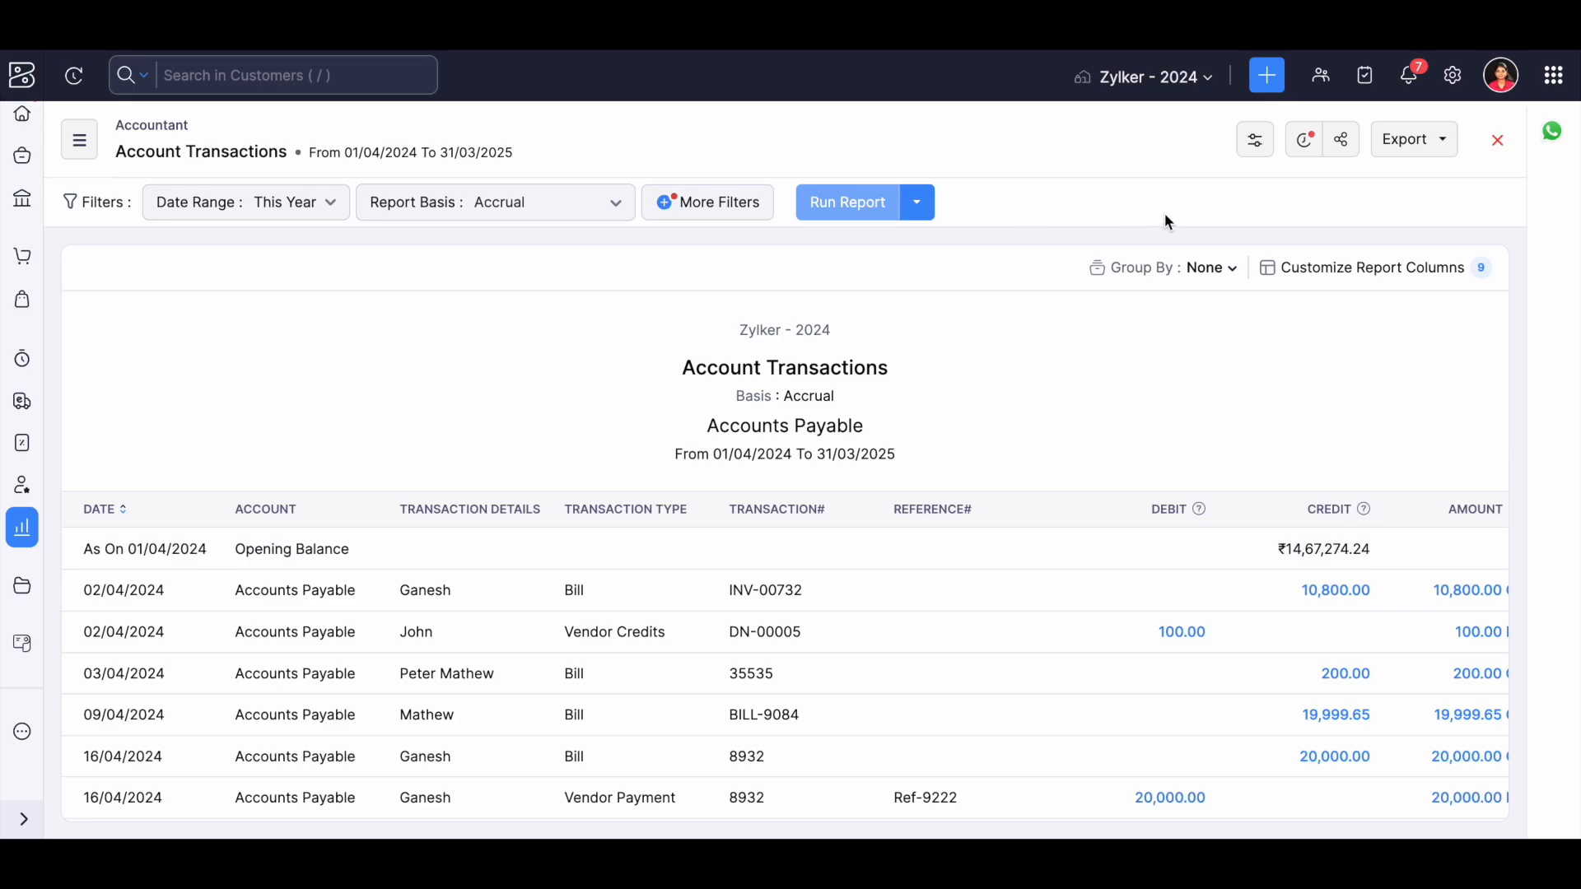
Start a custom report based on Account Transactions and review its general, column and report layout settings.
{"action": "left_click", "coordinate": [1257, 148]}
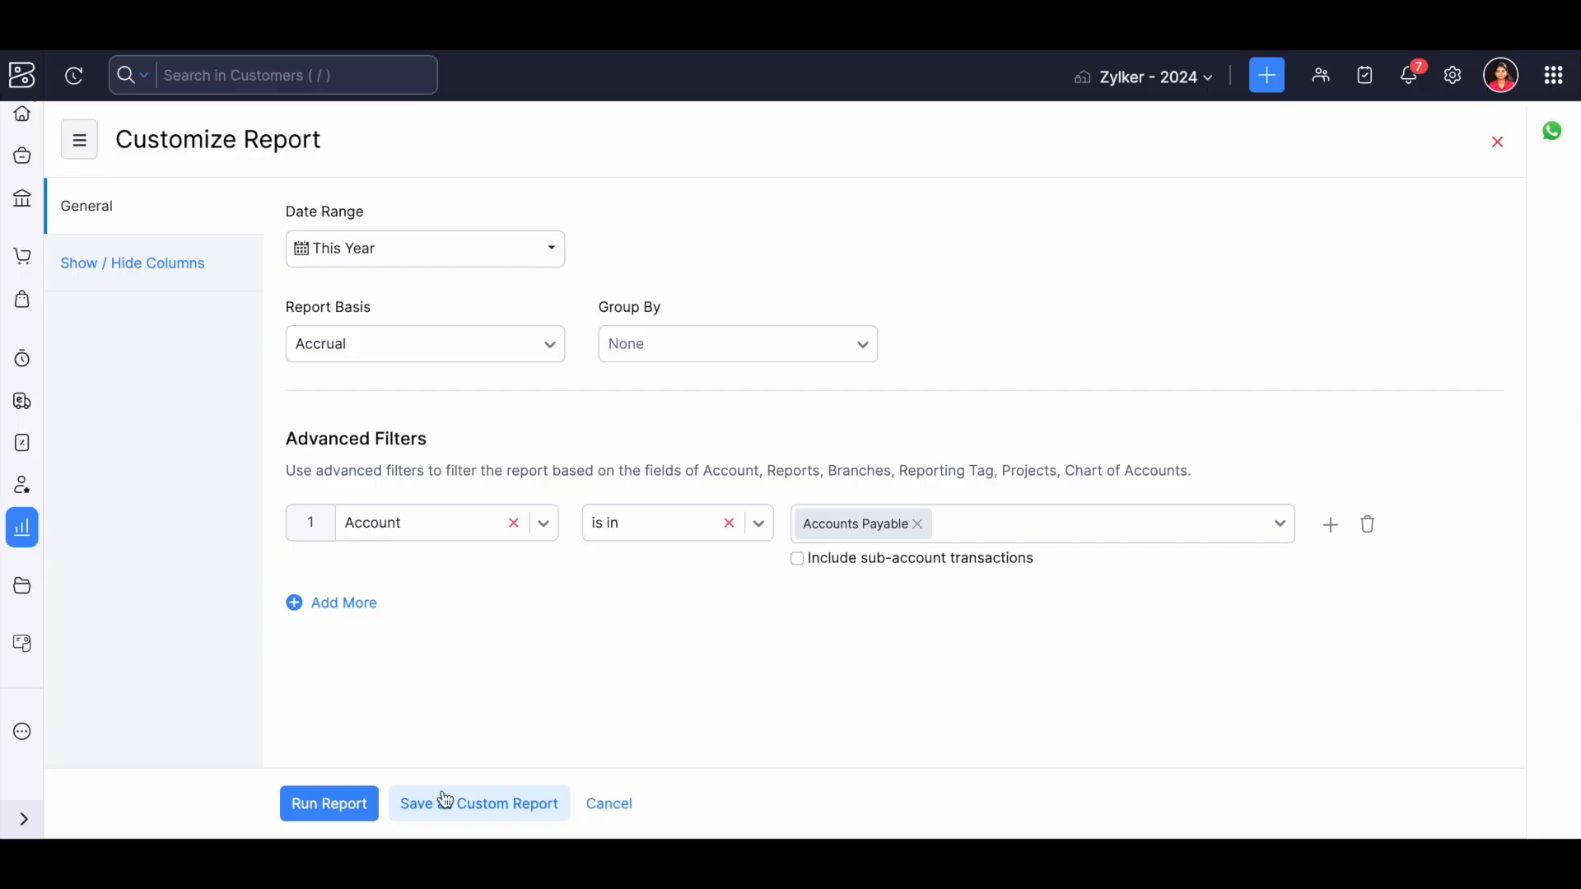
{"action": "left_click", "coordinate": [530, 806]}
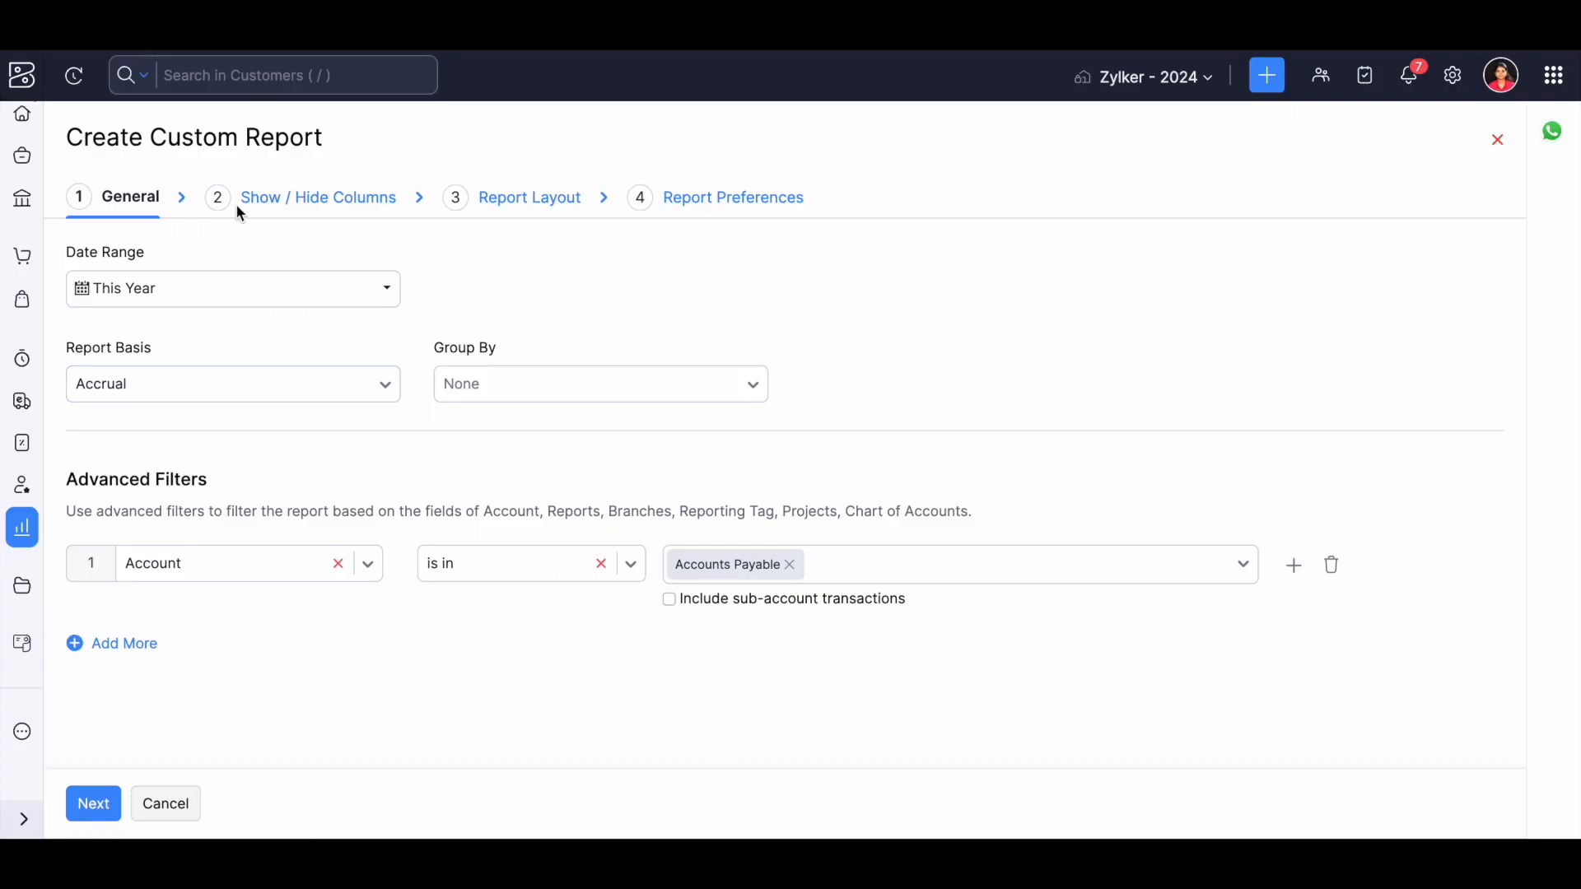
{"action": "left_click", "coordinate": [261, 206]}
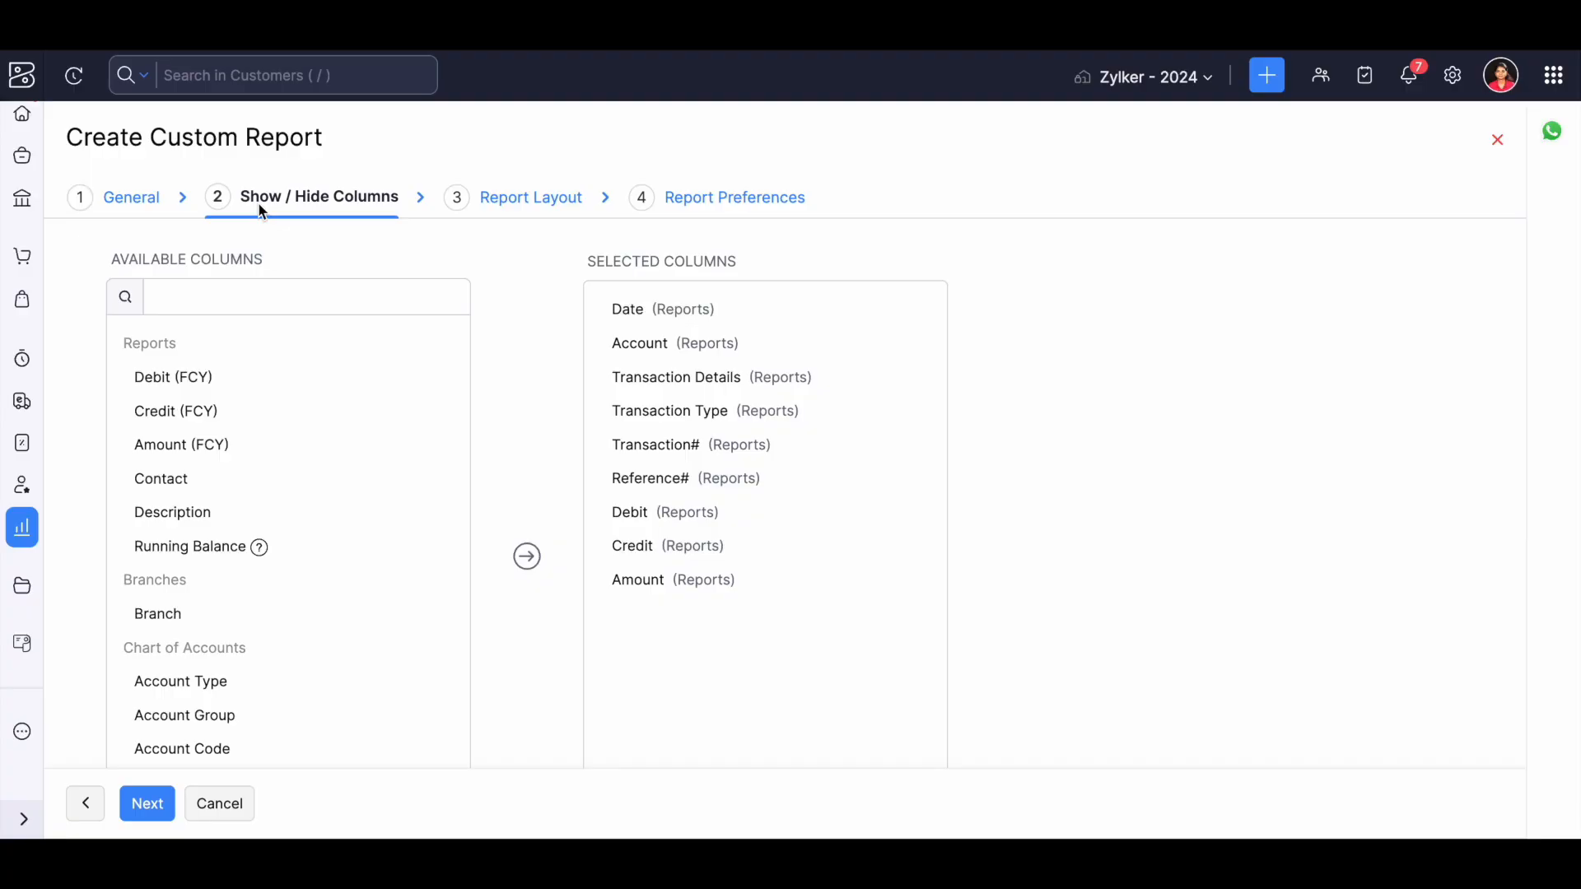
{"action": "scroll", "coordinate": [232, 456], "scroll_direction": "down", "scroll_amount": 2}
{"action": "scroll", "coordinate": [232, 456], "scroll_direction": "up", "scroll_amount": 2}
{"action": "left_click", "coordinate": [514, 210]}
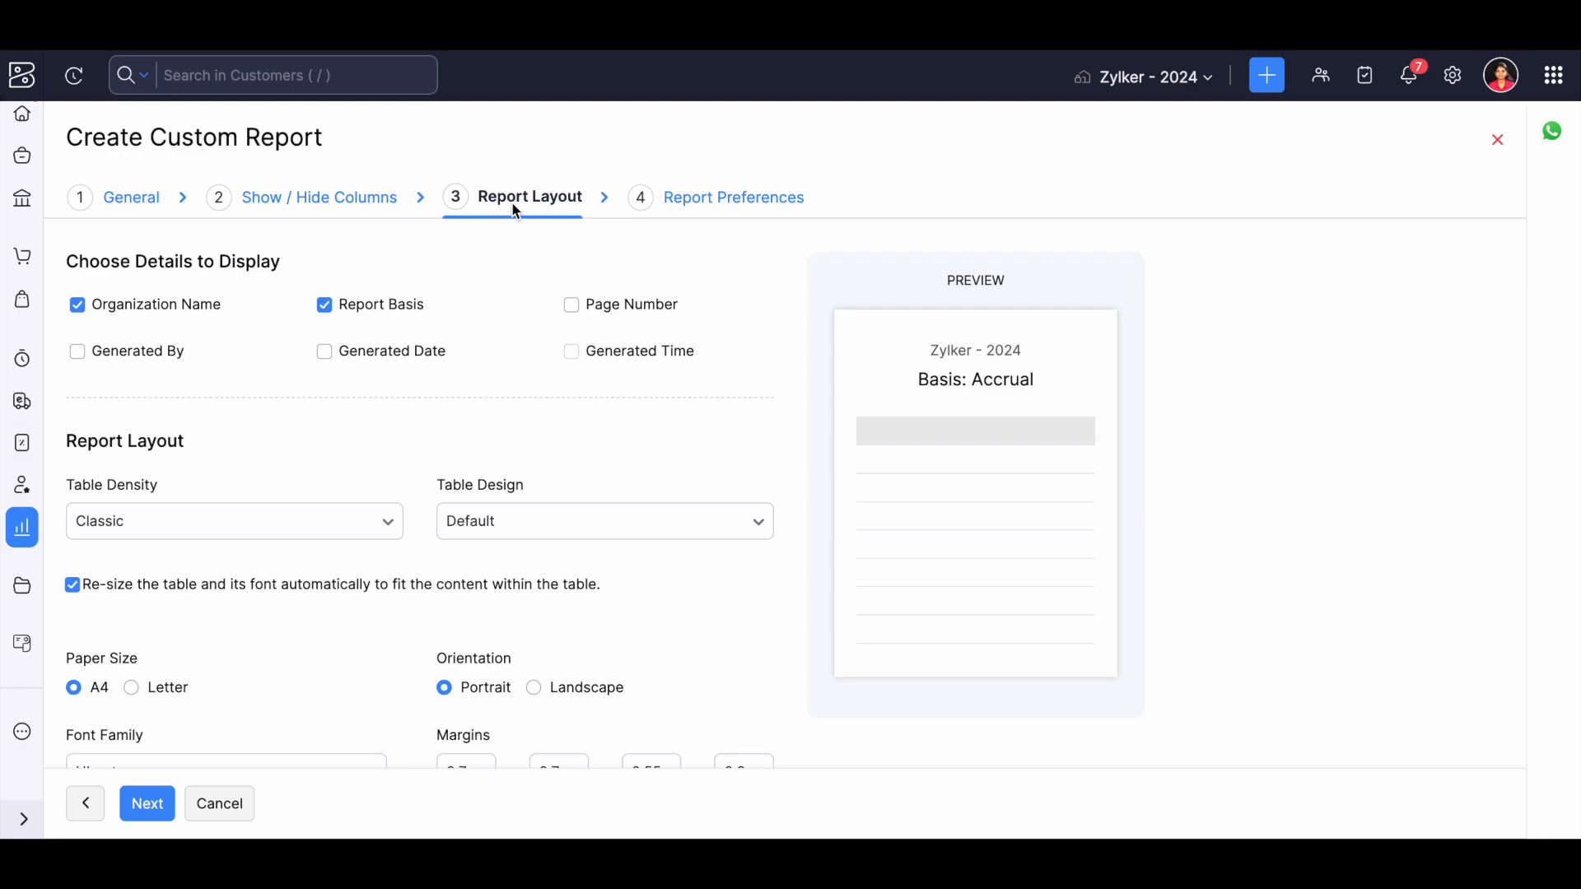
{"action": "scroll", "coordinate": [458, 378], "scroll_direction": "down", "scroll_amount": 2}
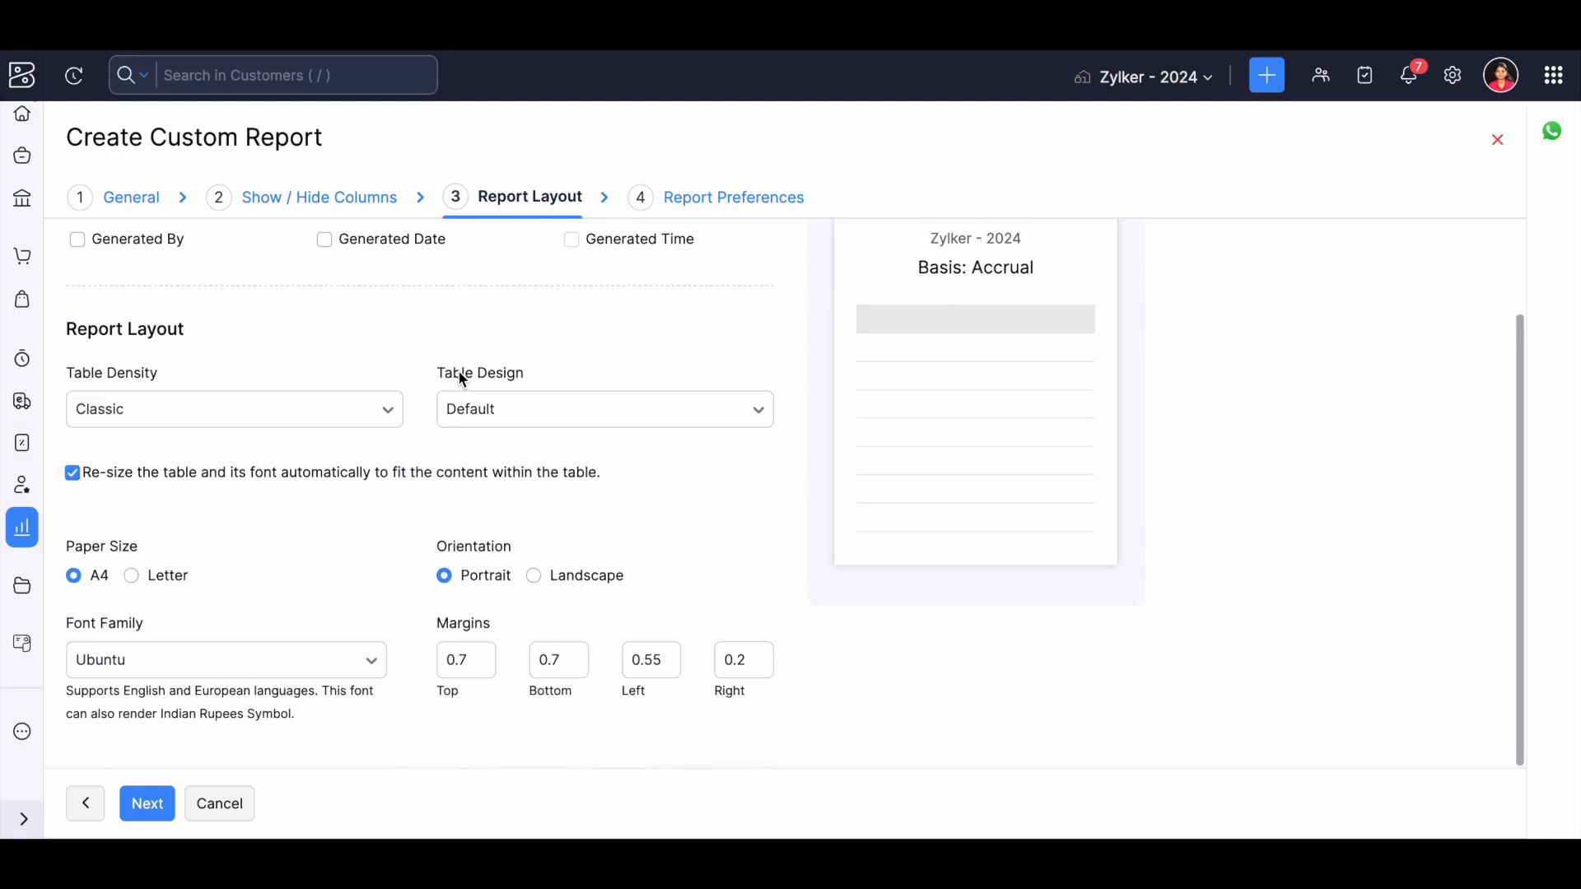
{"action": "scroll", "coordinate": [459, 378], "scroll_direction": "up", "scroll_amount": 2}
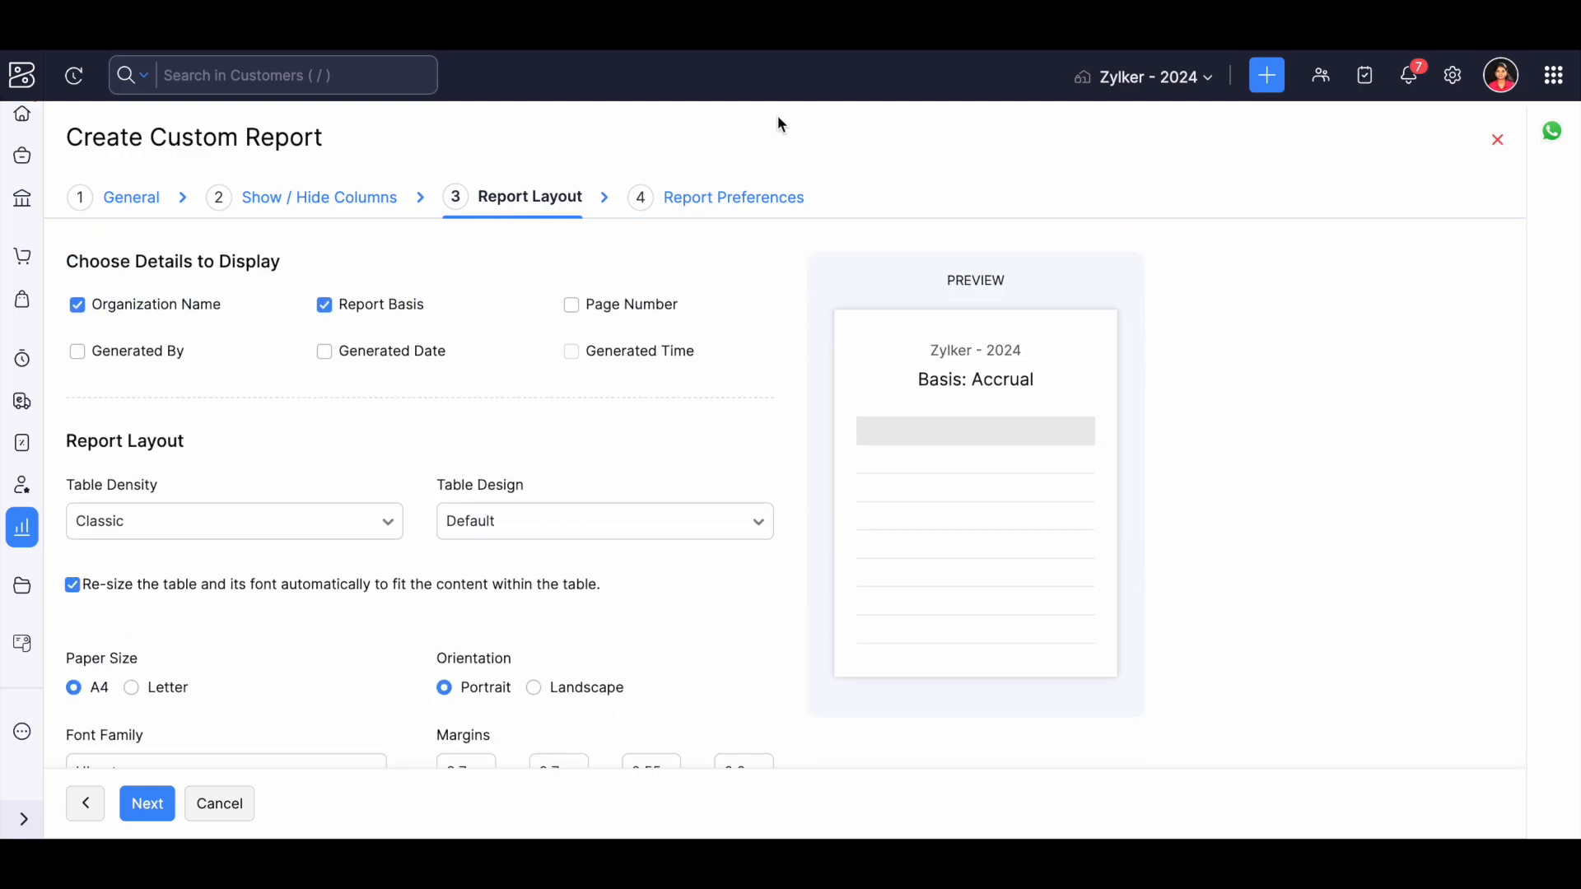
Examine the custom report's name, description and sharing permission options, and cancel its creation.
{"action": "left_click", "coordinate": [724, 201]}
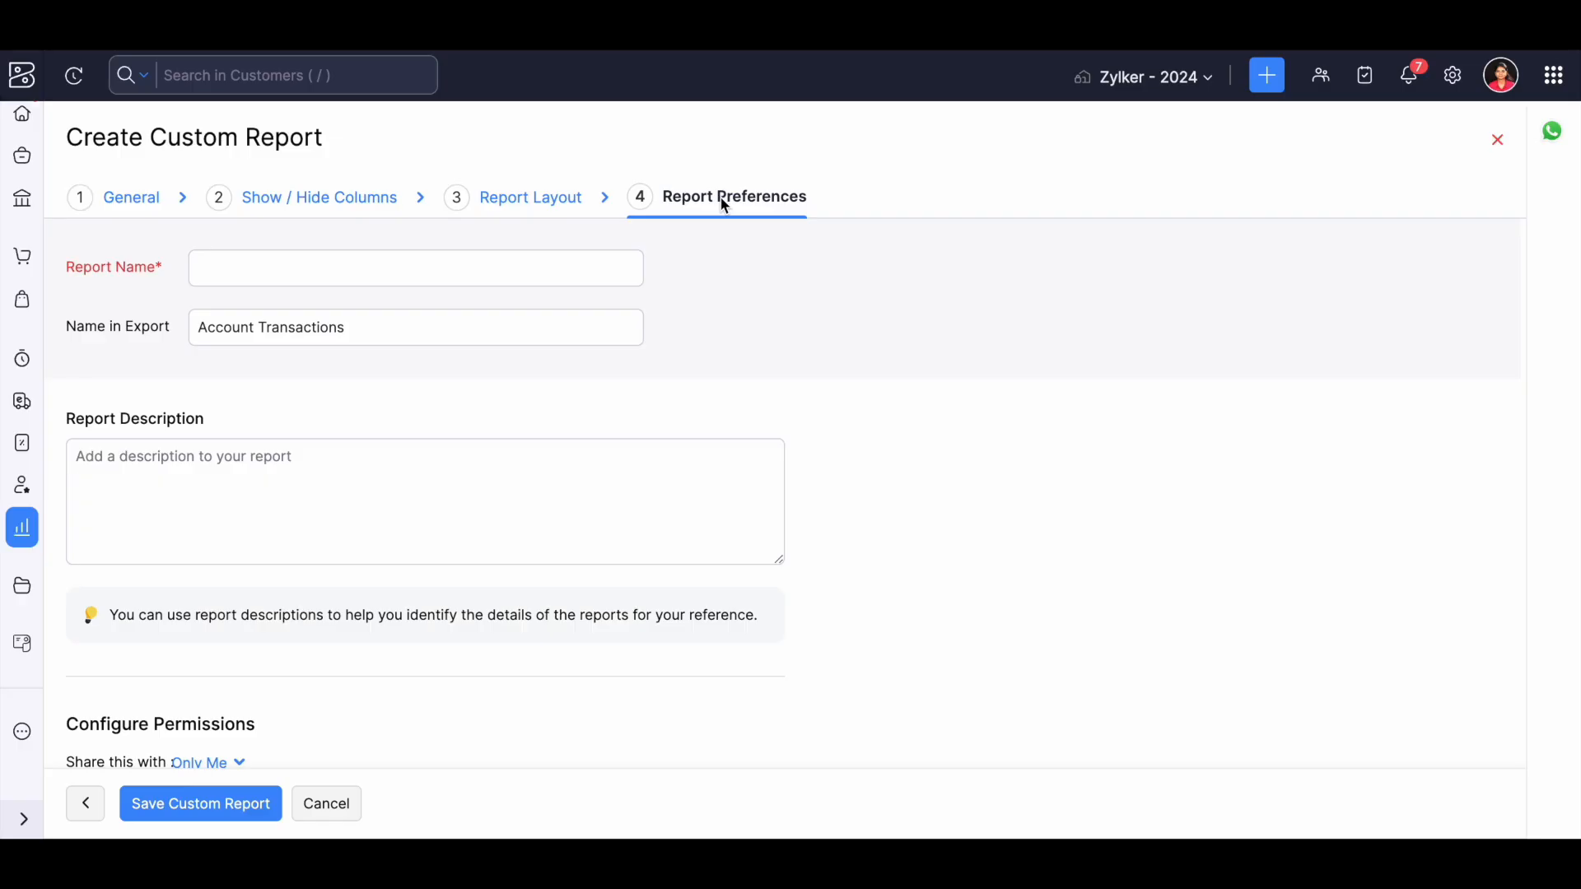
{"action": "left_click", "coordinate": [266, 273]}
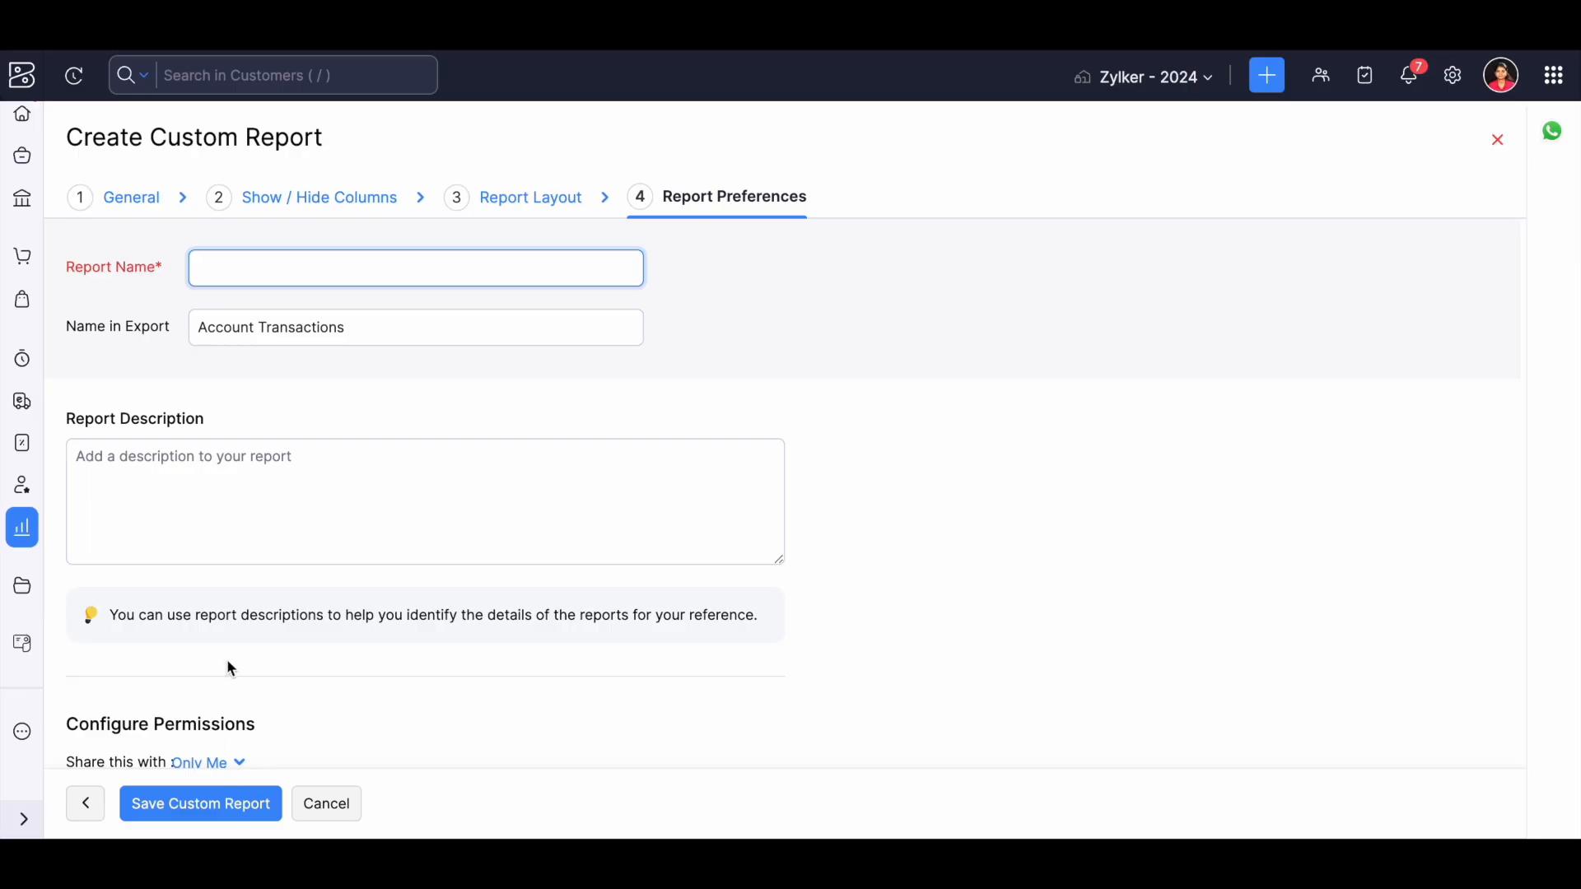
{"action": "scroll", "coordinate": [226, 659], "scroll_direction": "down", "scroll_amount": 3}
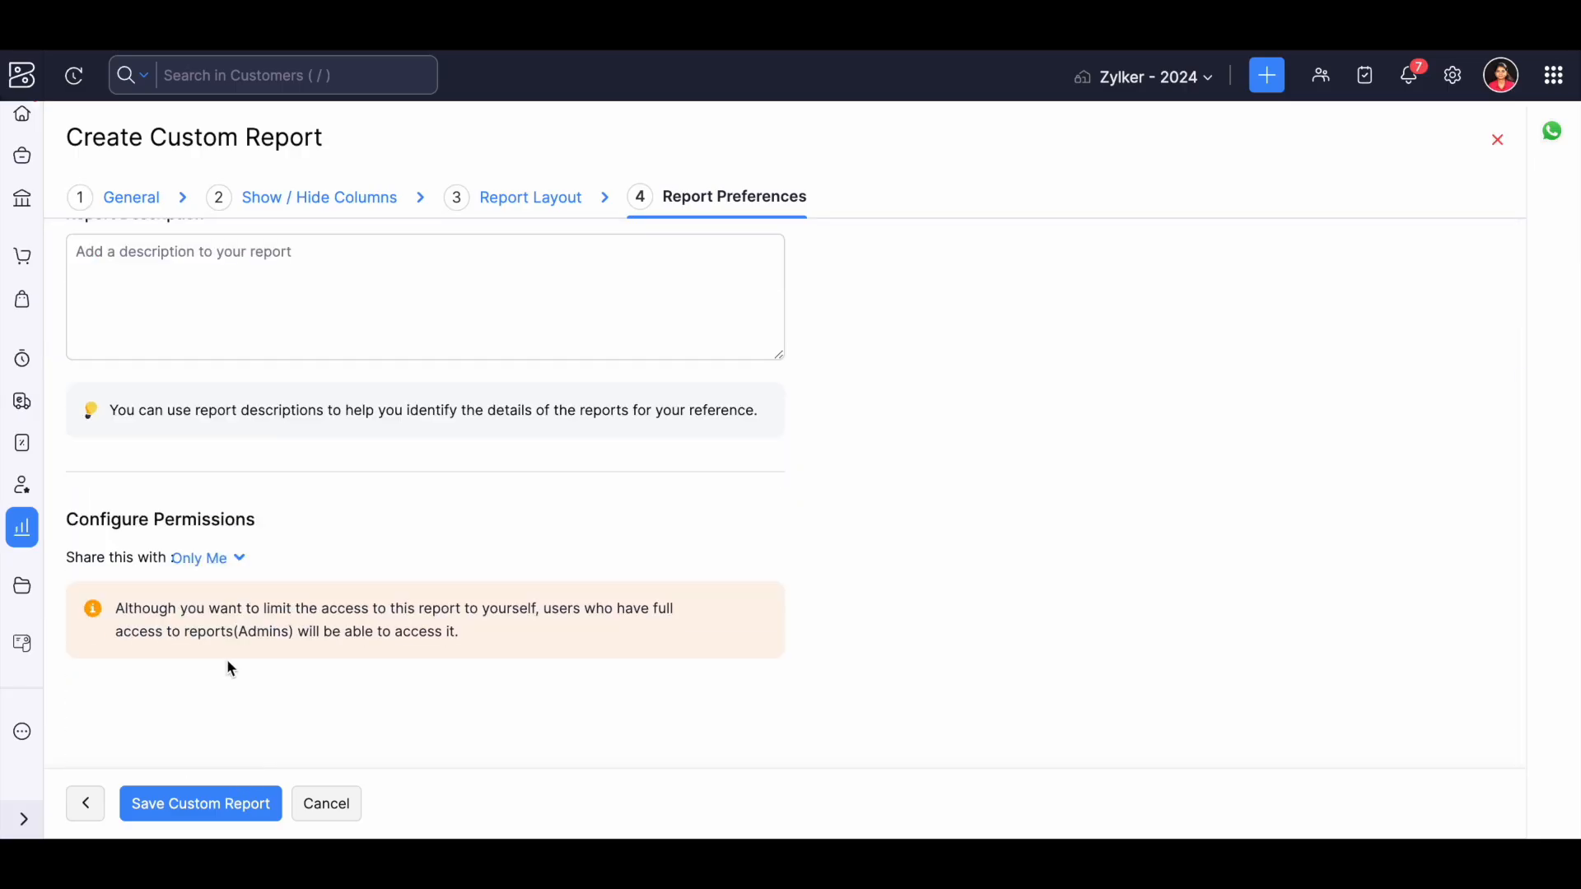
{"action": "left_click", "coordinate": [198, 559]}
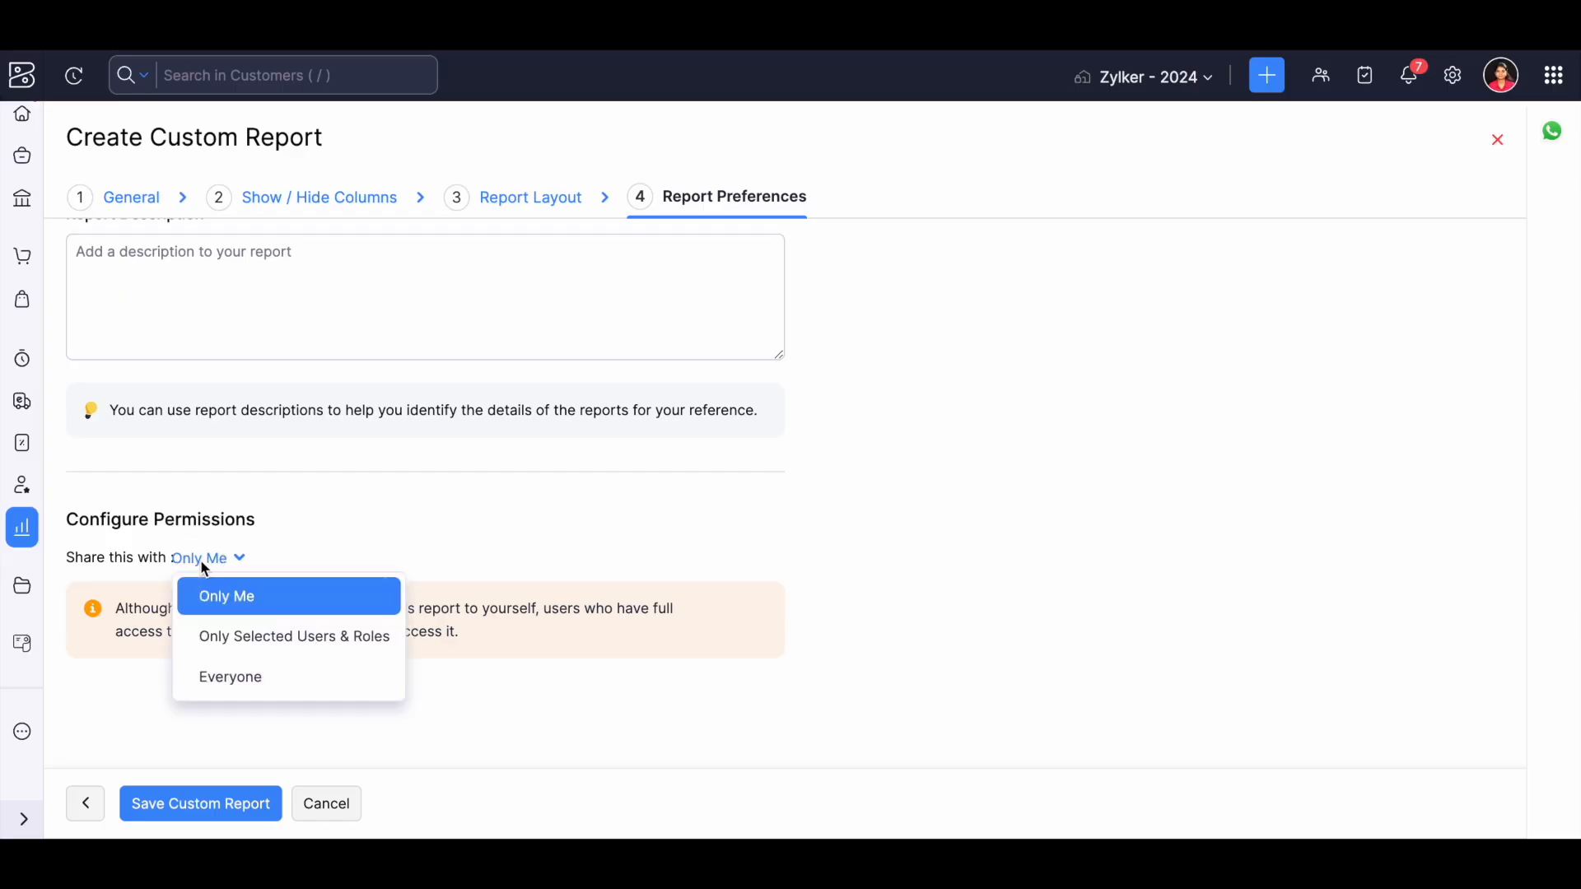
{"action": "left_click", "coordinate": [342, 549]}
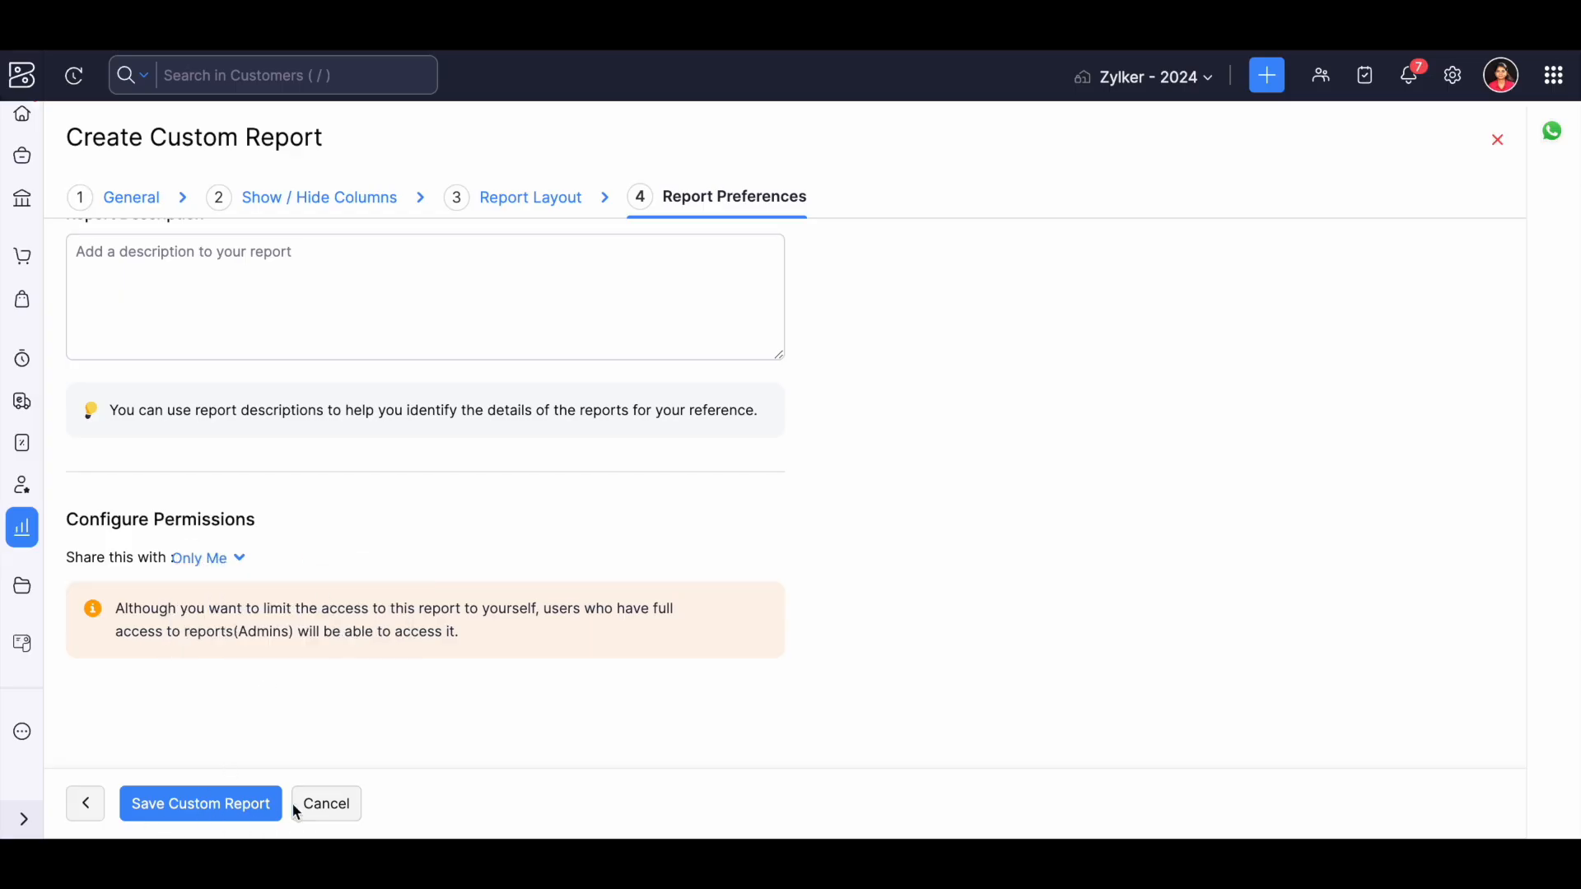
{"action": "left_click", "coordinate": [321, 807]}
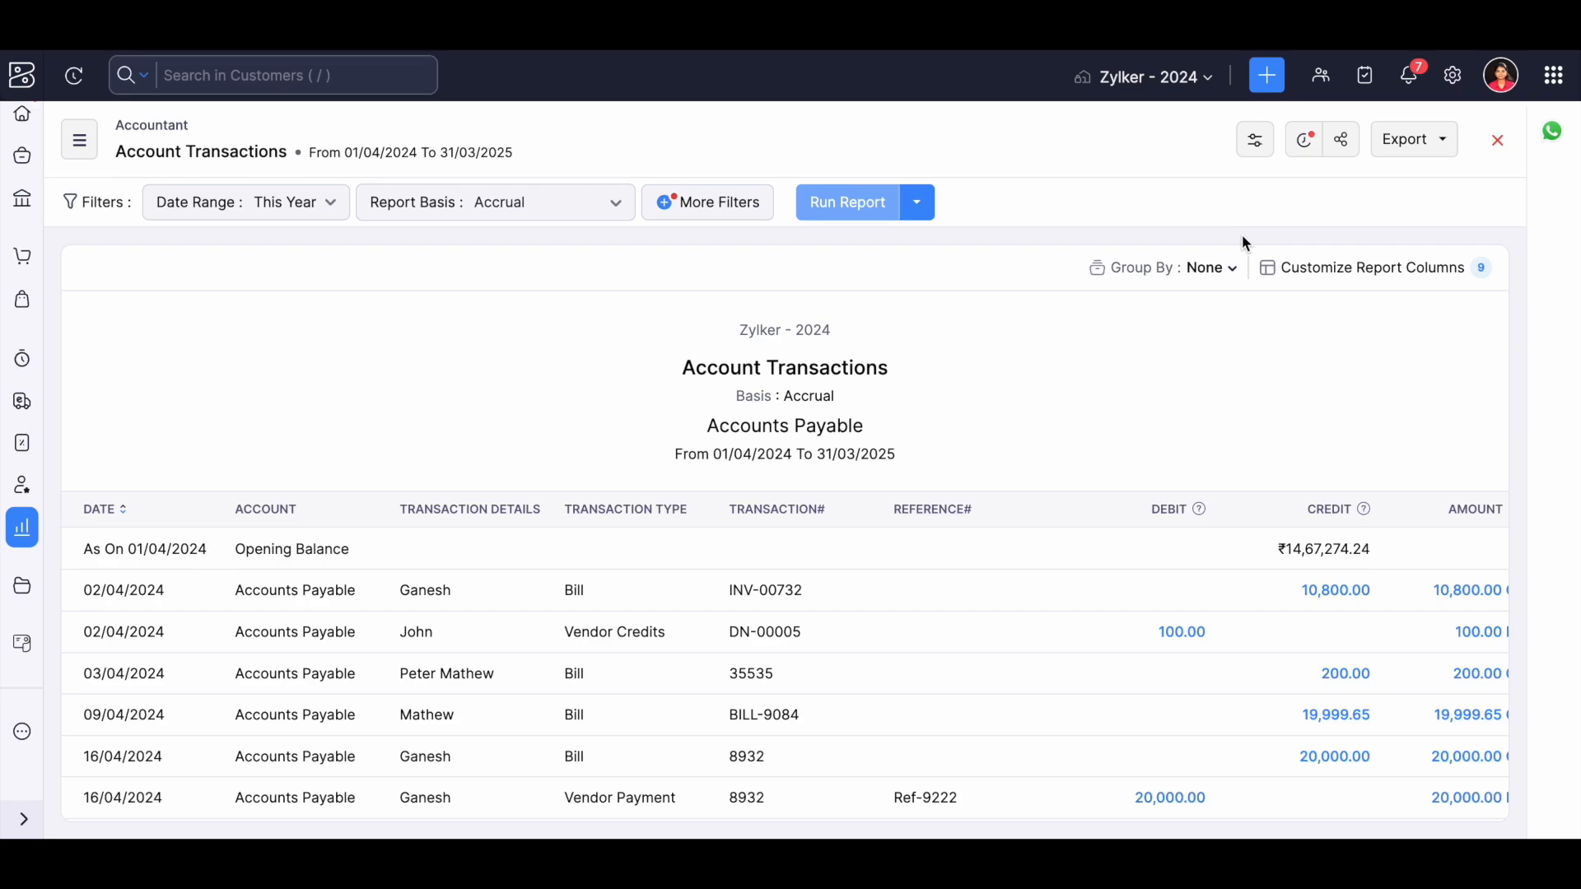
Schedule weekly delivery of the Account Transactions report, set the schedule's status to active and save it.
{"action": "left_click", "coordinate": [1305, 140]}
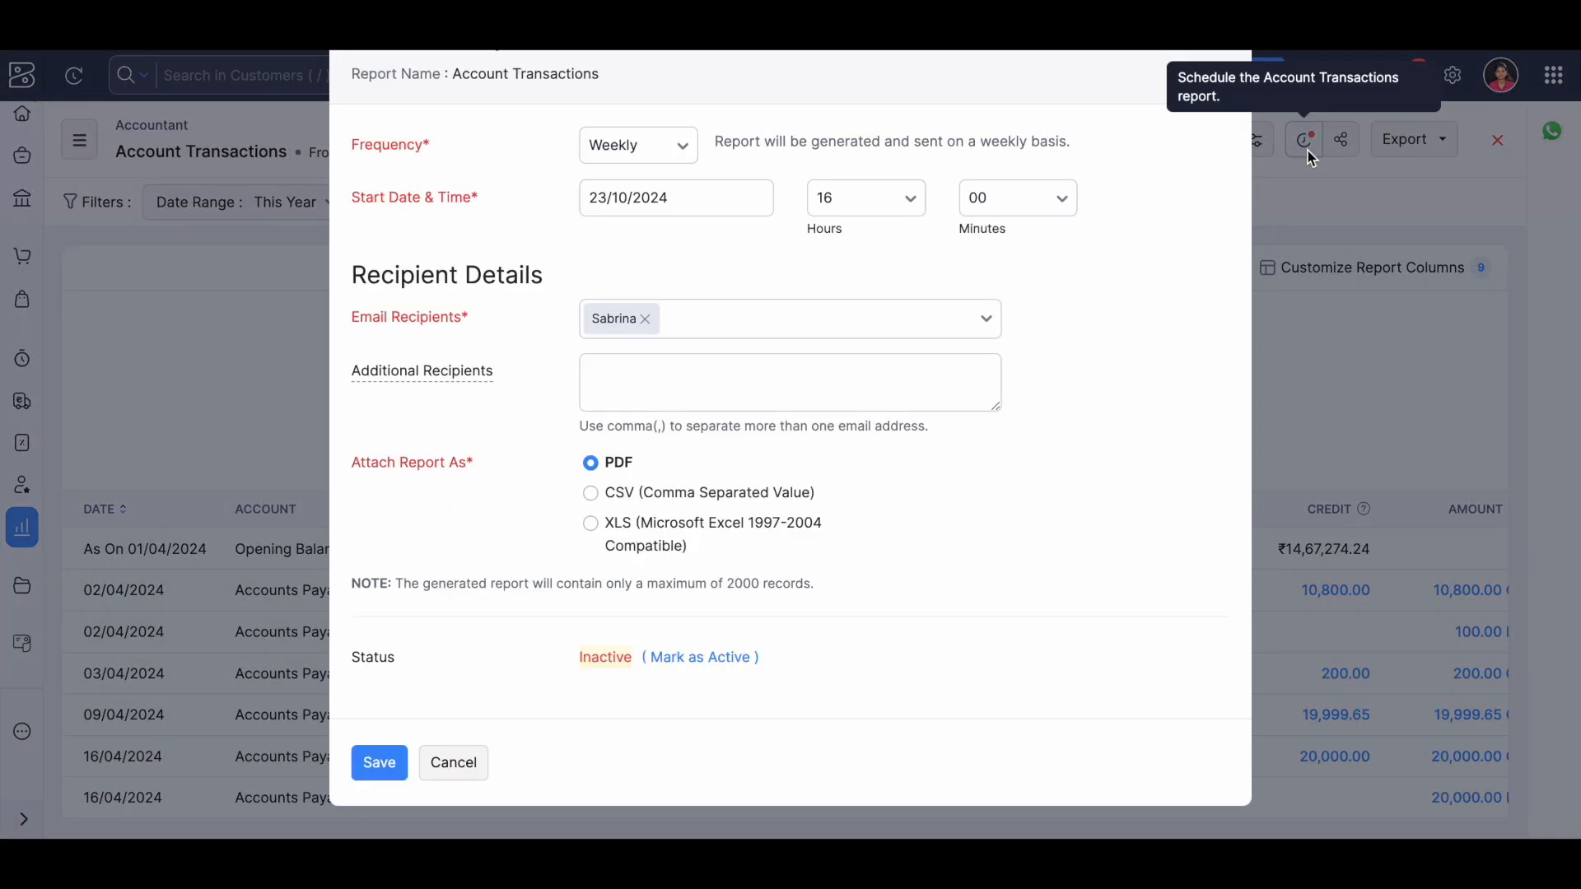
{"action": "left_click", "coordinate": [635, 153]}
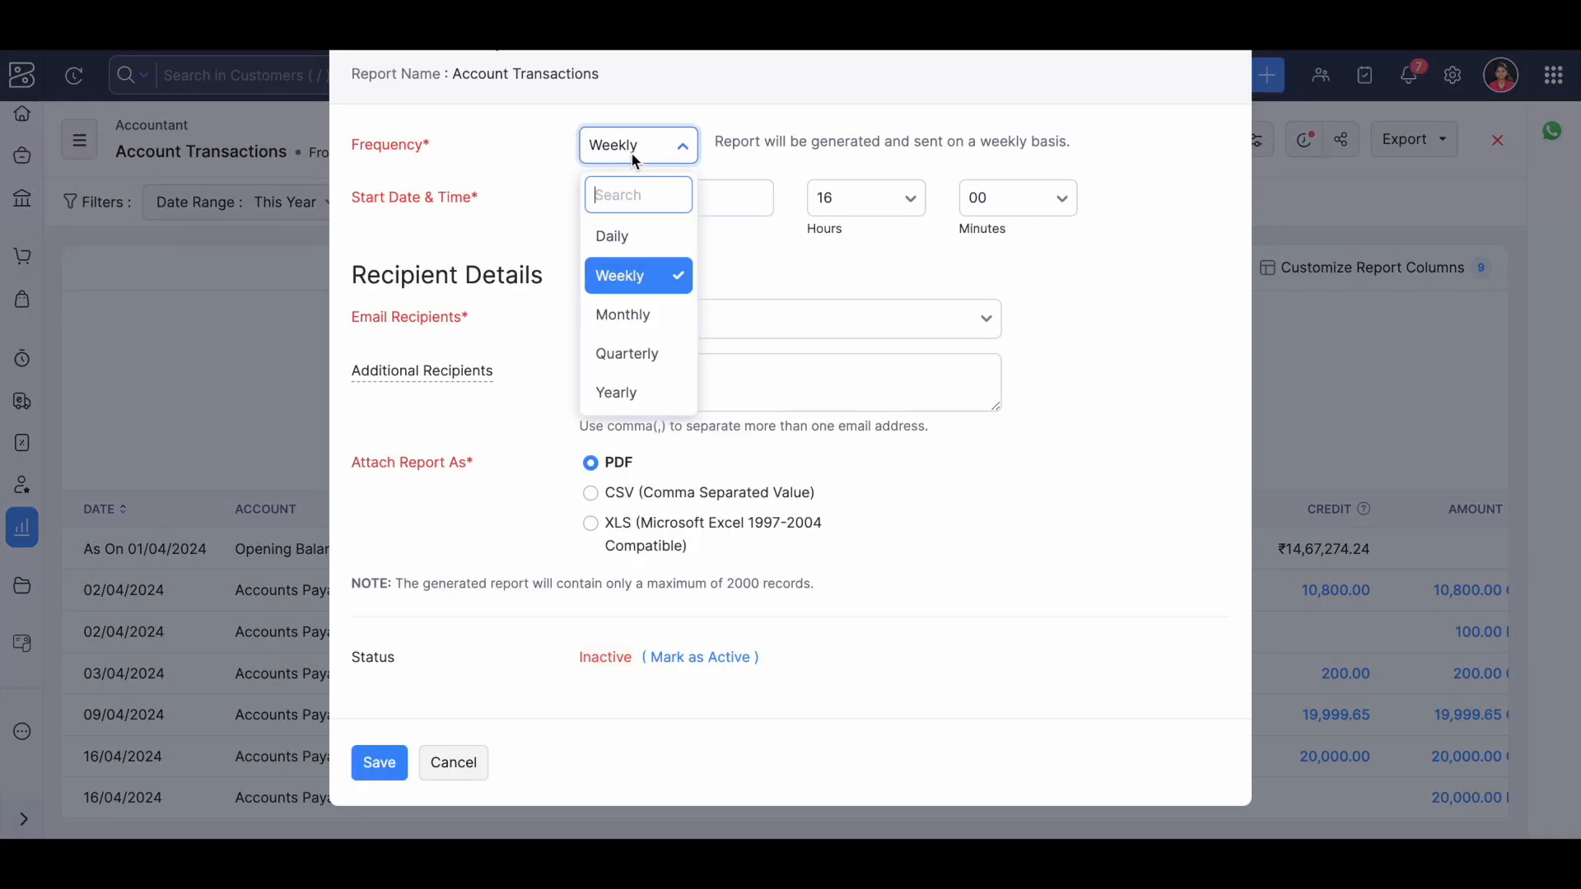
{"action": "left_click", "coordinate": [645, 284]}
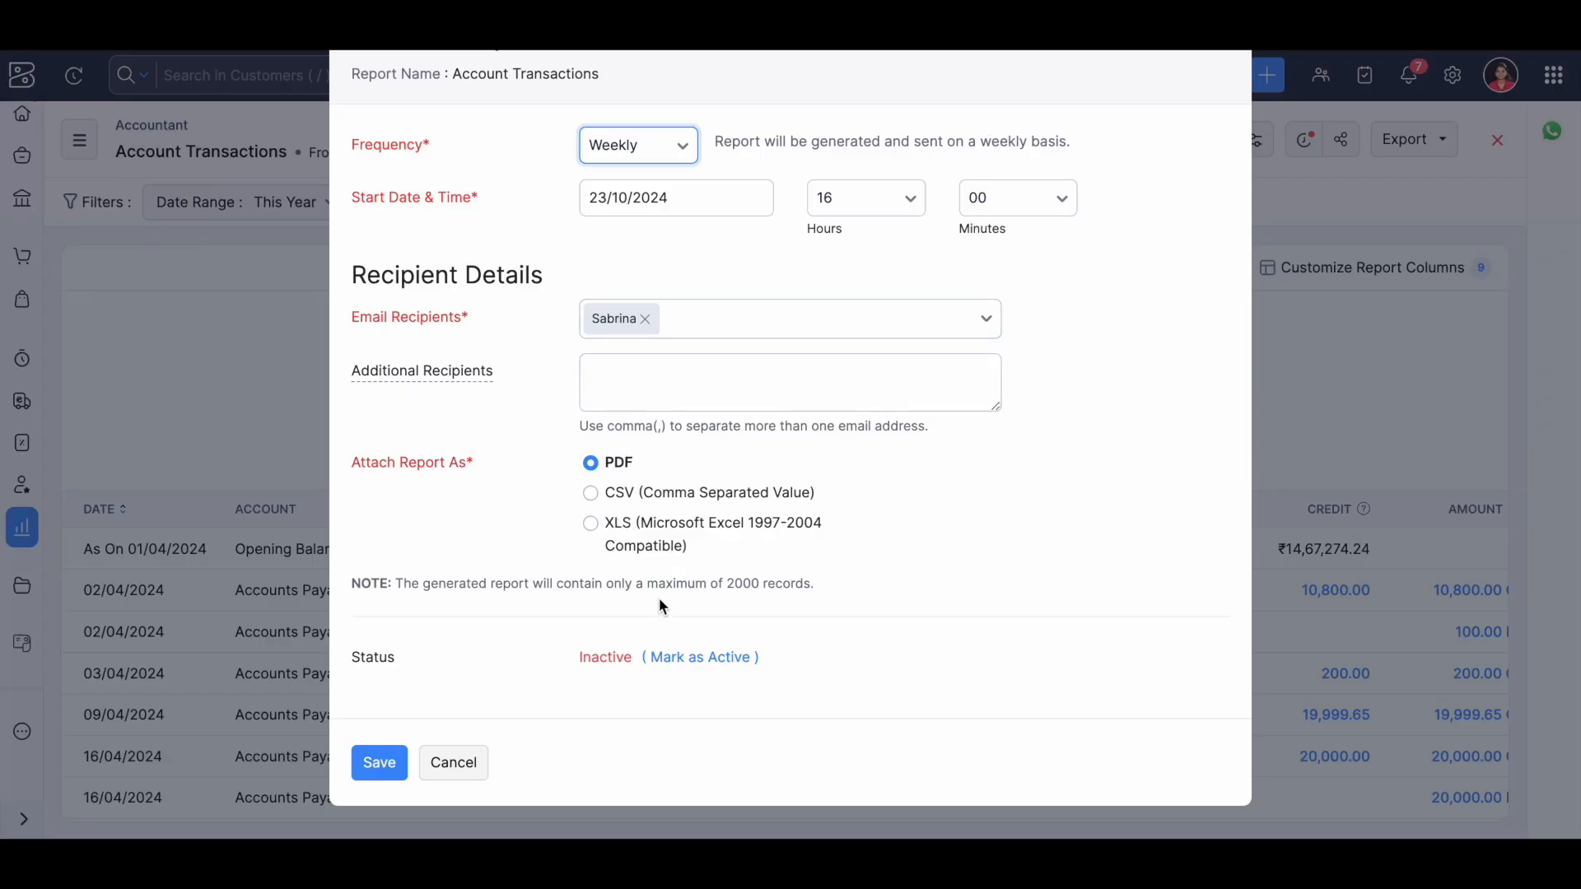
{"action": "left_click", "coordinate": [703, 650]}
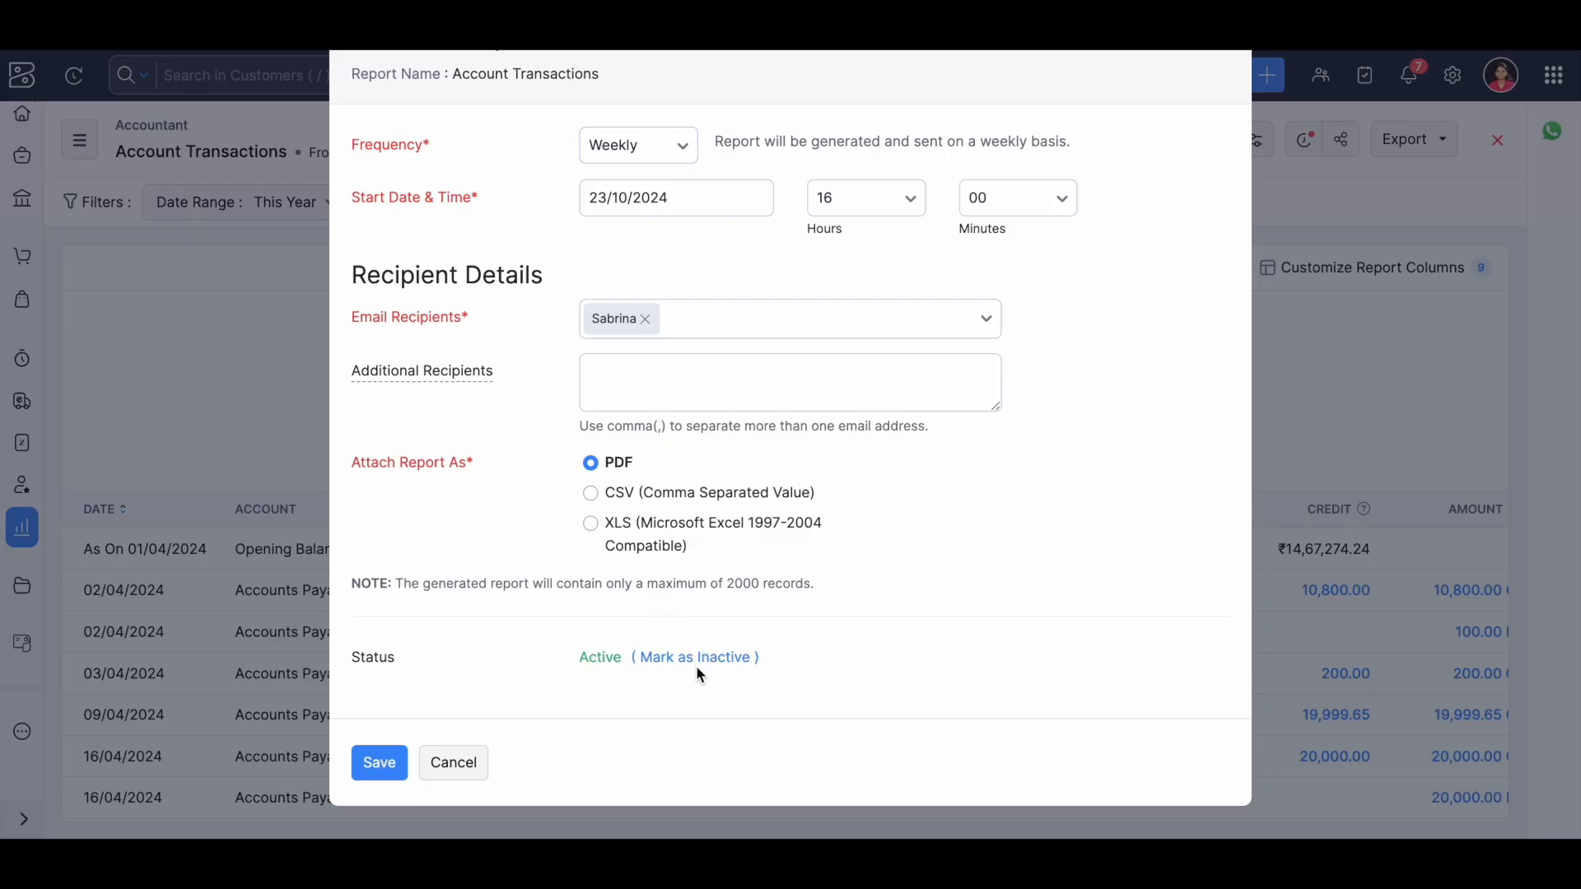
{"action": "left_click", "coordinate": [732, 658]}
{"action": "left_click", "coordinate": [377, 762]}
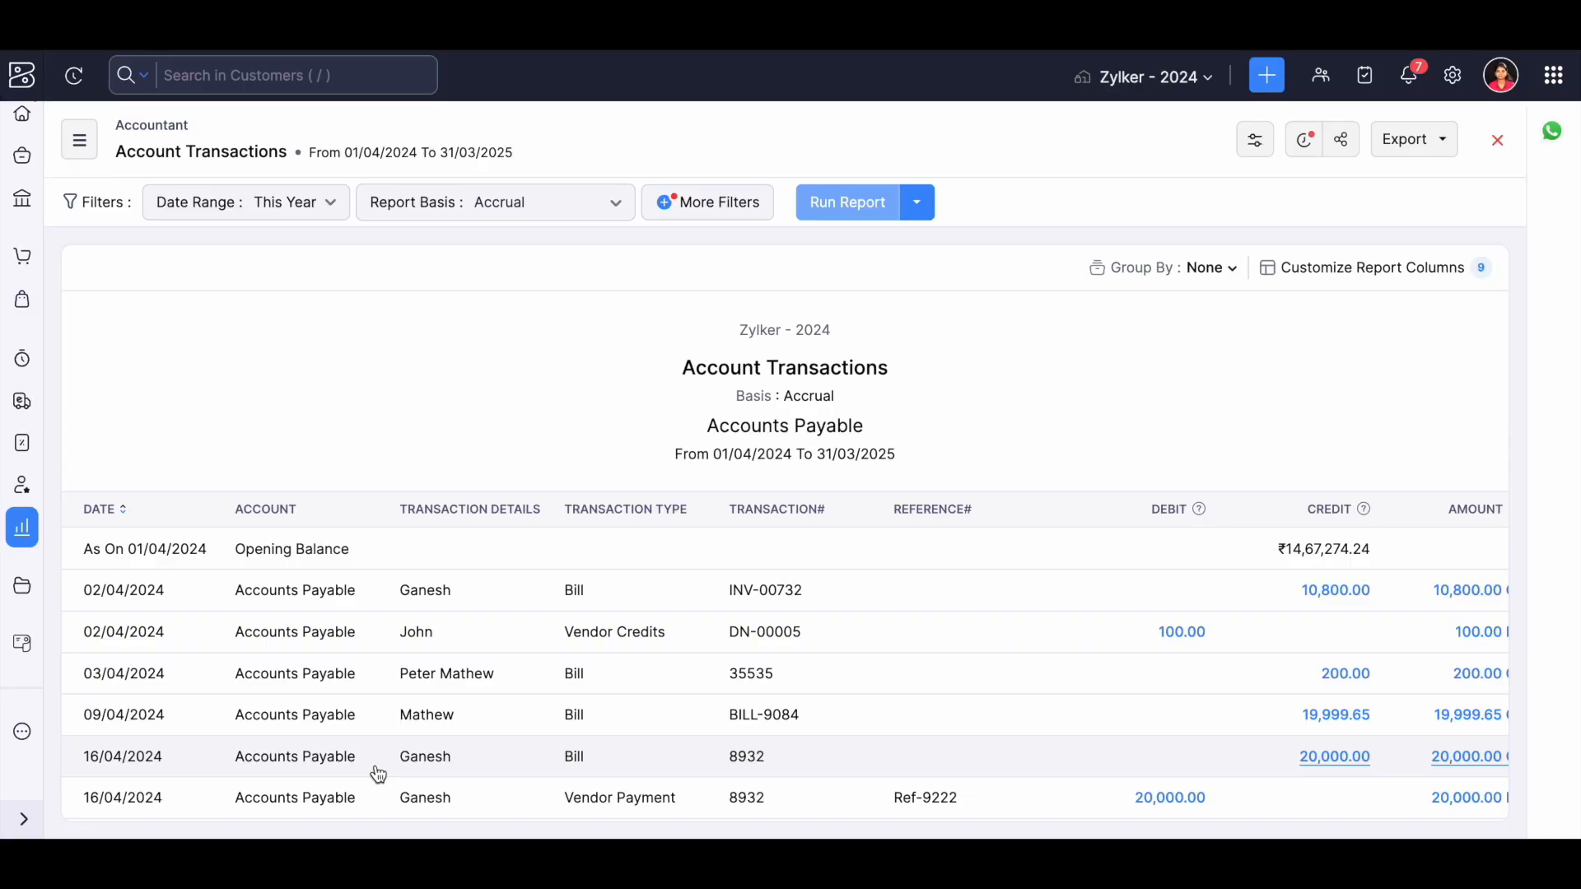
Switch to Zoho Practice and open the form for a new client.
{"action": "left_click", "coordinate": [21, 484]}
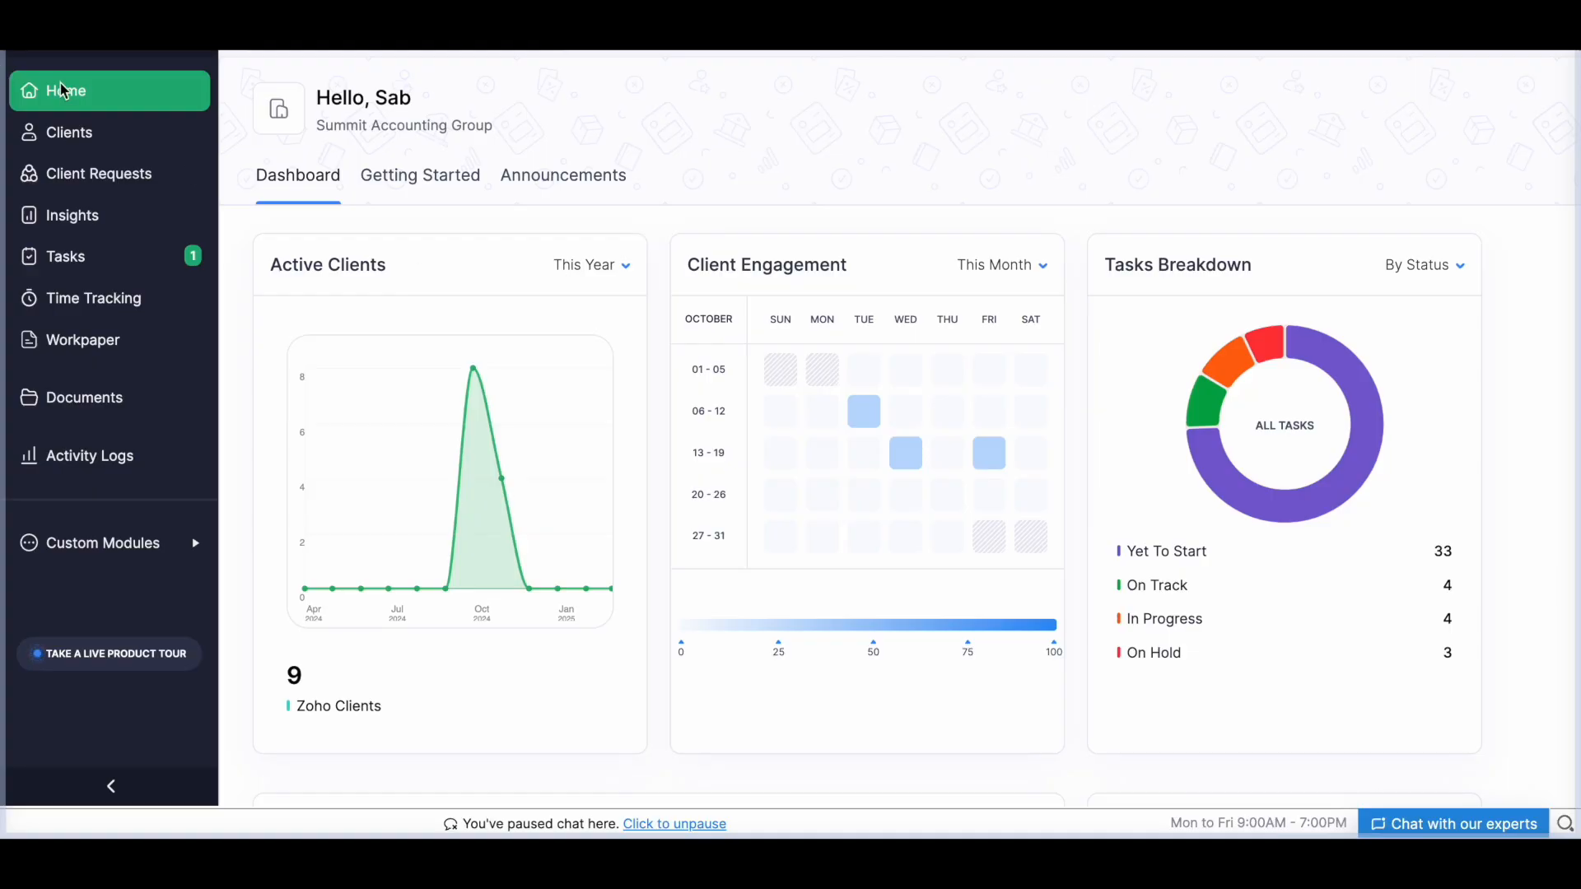
{"action": "mouse_move", "coordinate": [197, 142]}
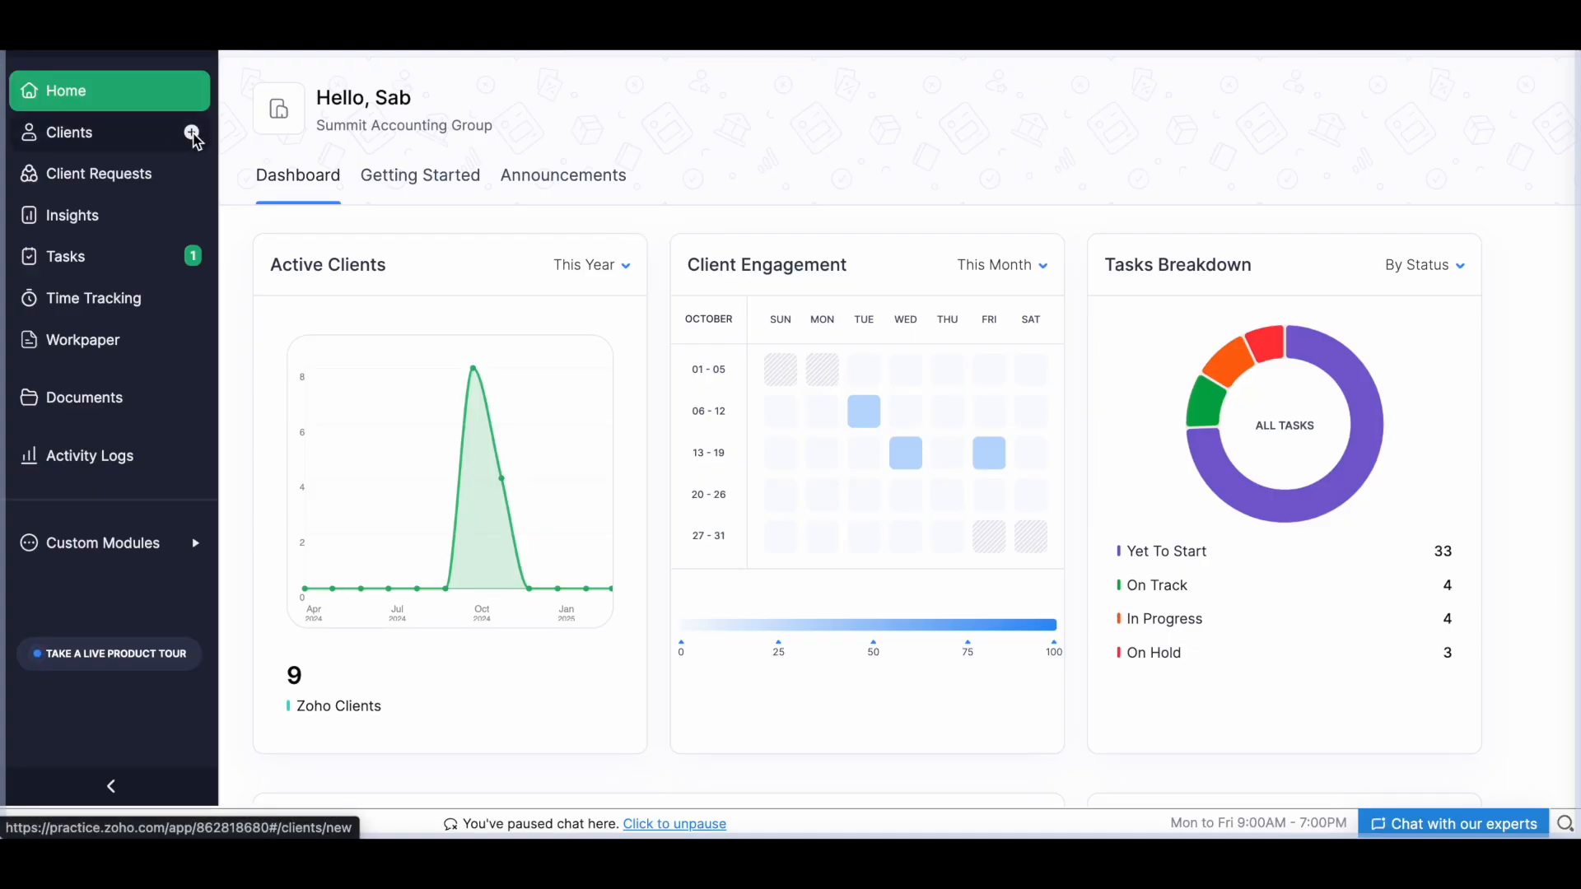
{"action": "left_click", "coordinate": [194, 137]}
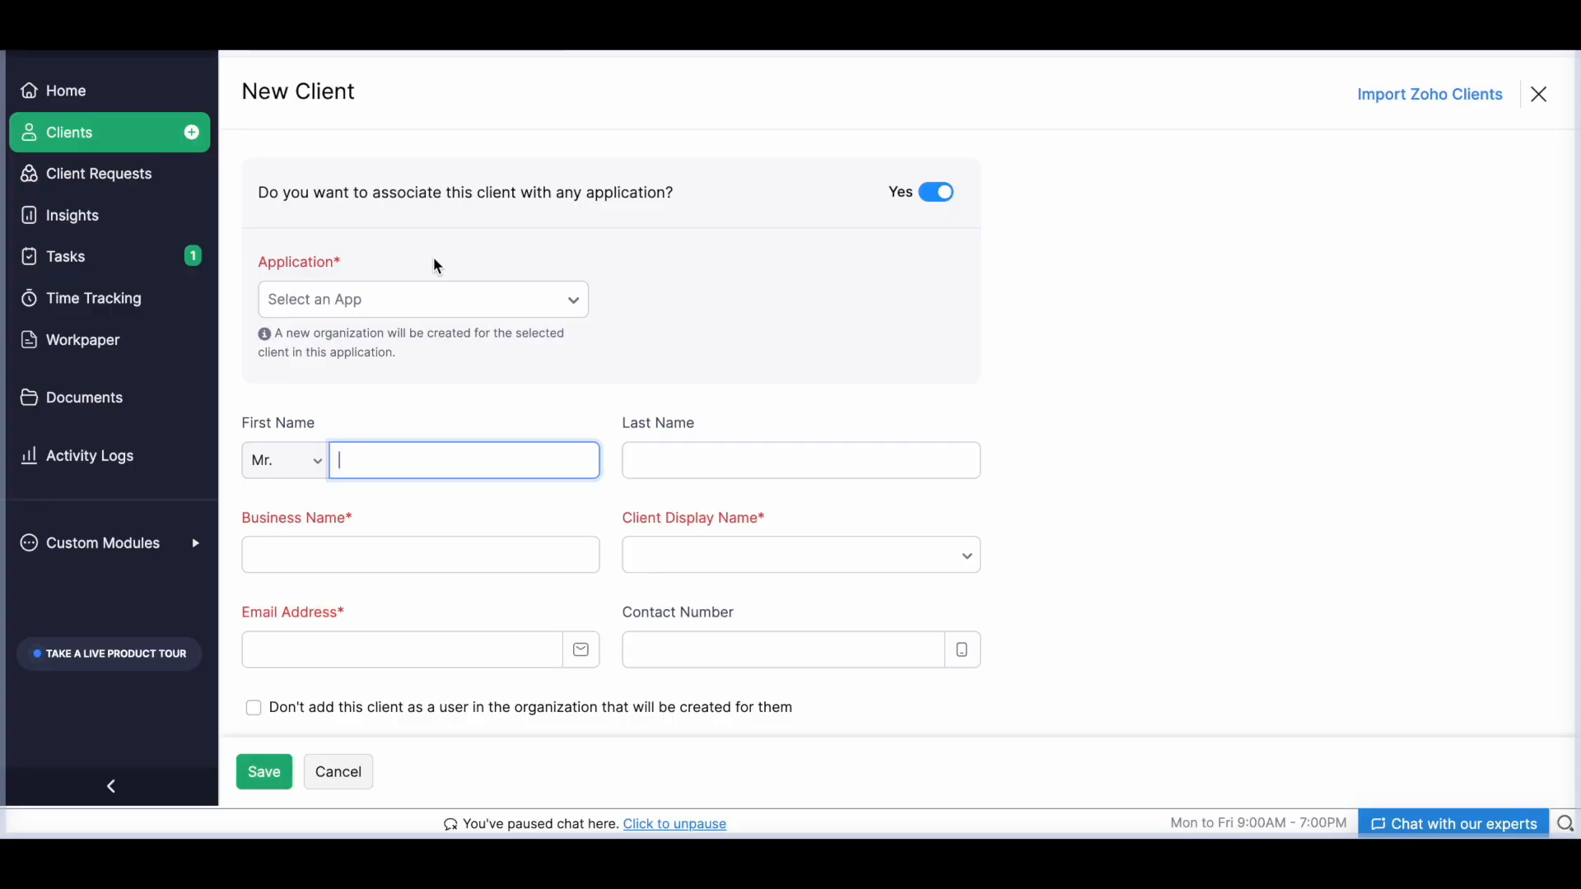
Review the applications available for association with the client, and turn off the application association.
{"action": "left_click", "coordinate": [365, 298]}
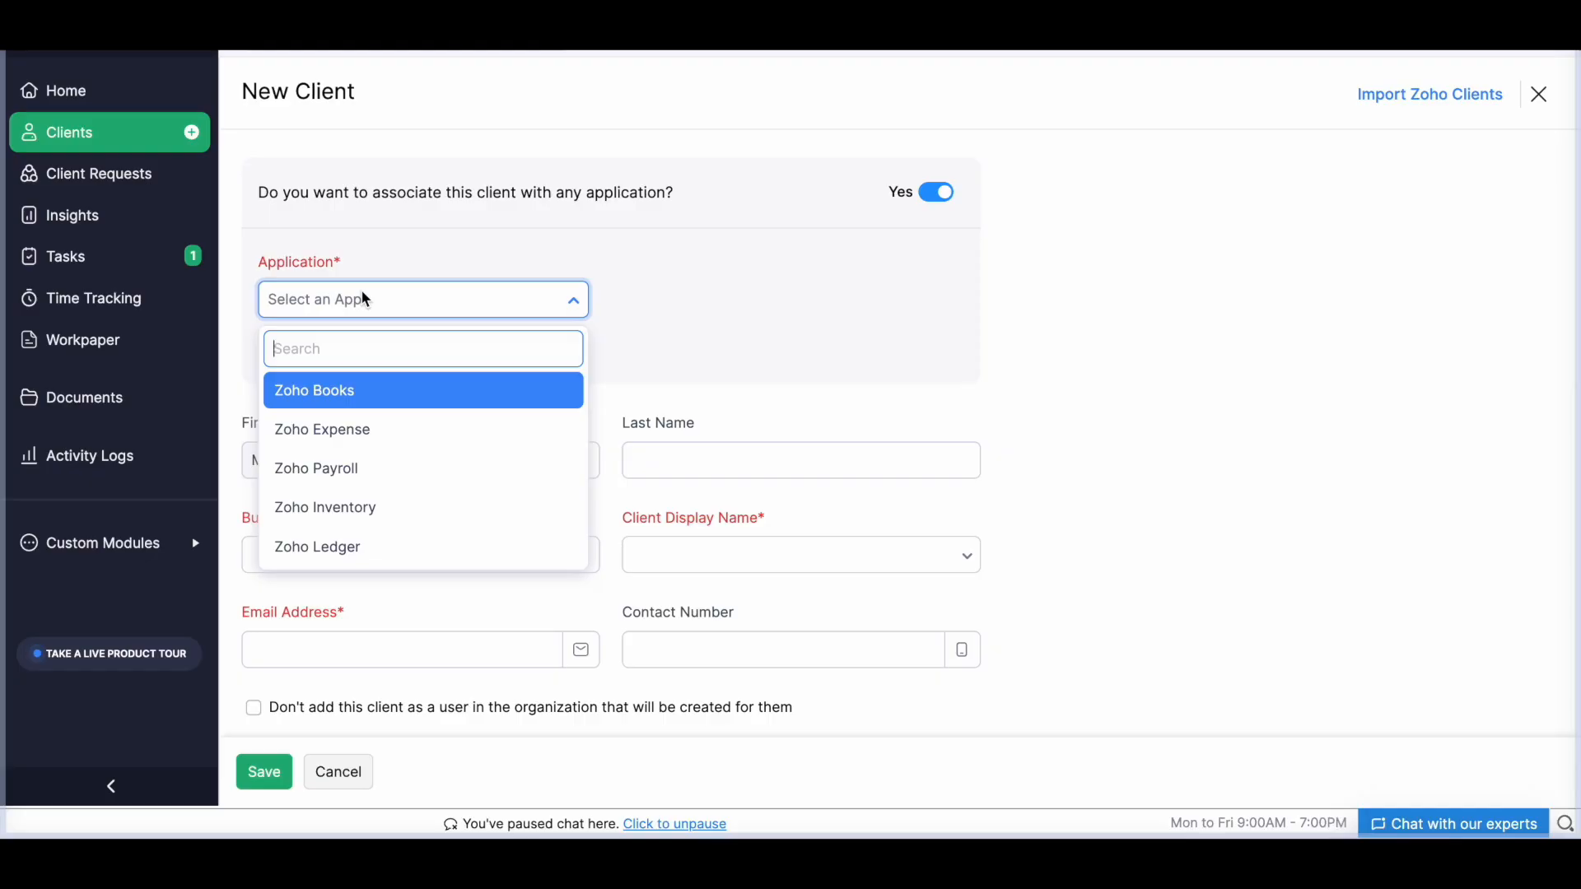
{"action": "left_click", "coordinate": [854, 275]}
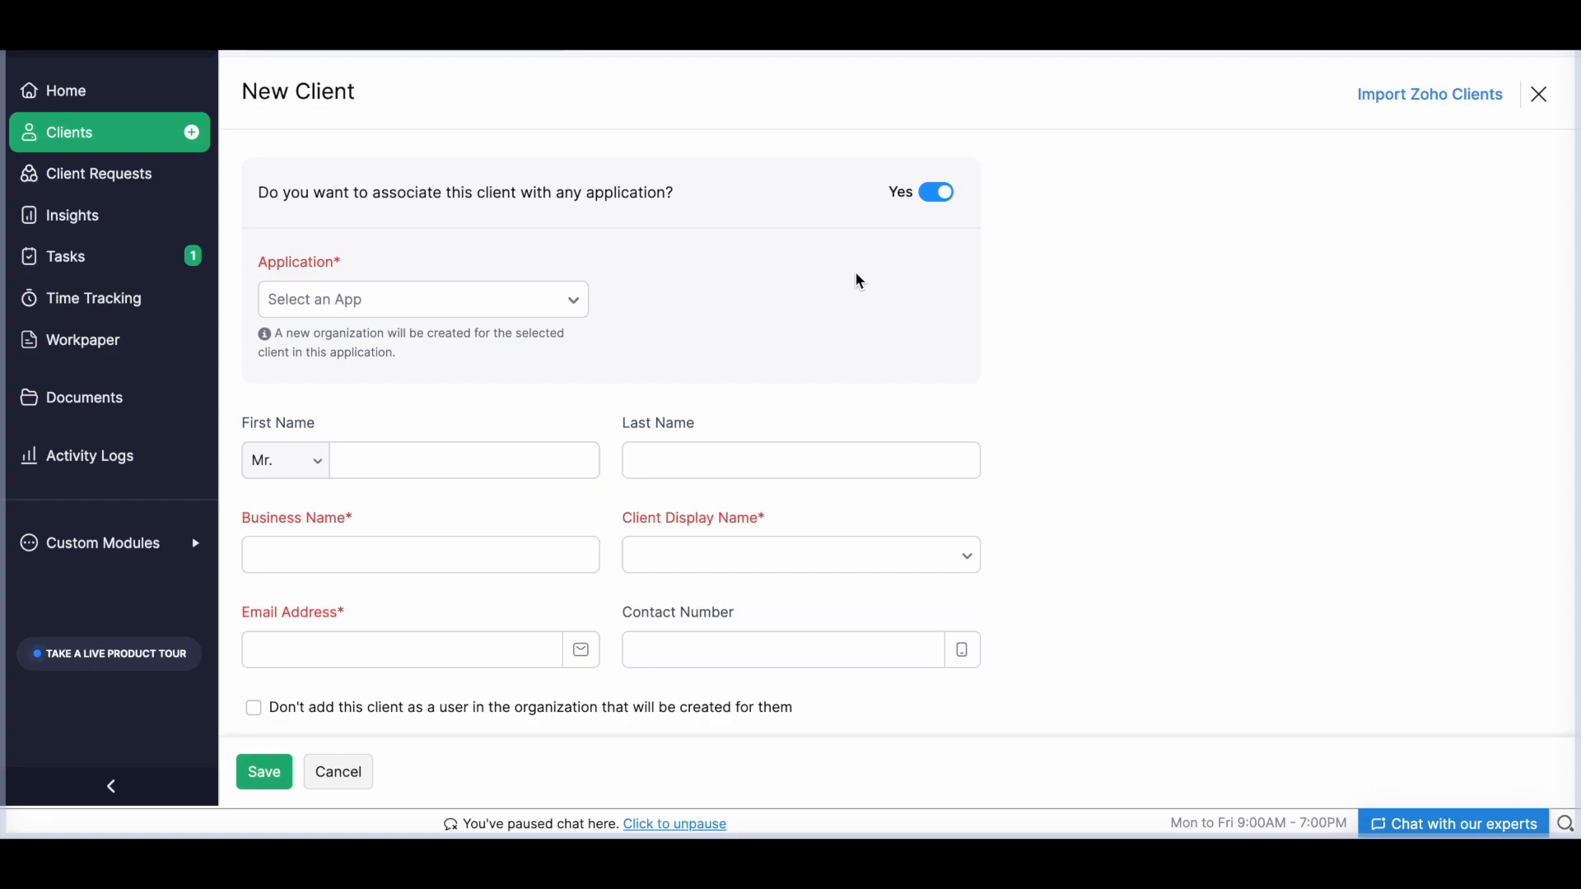
{"action": "left_click", "coordinate": [943, 196]}
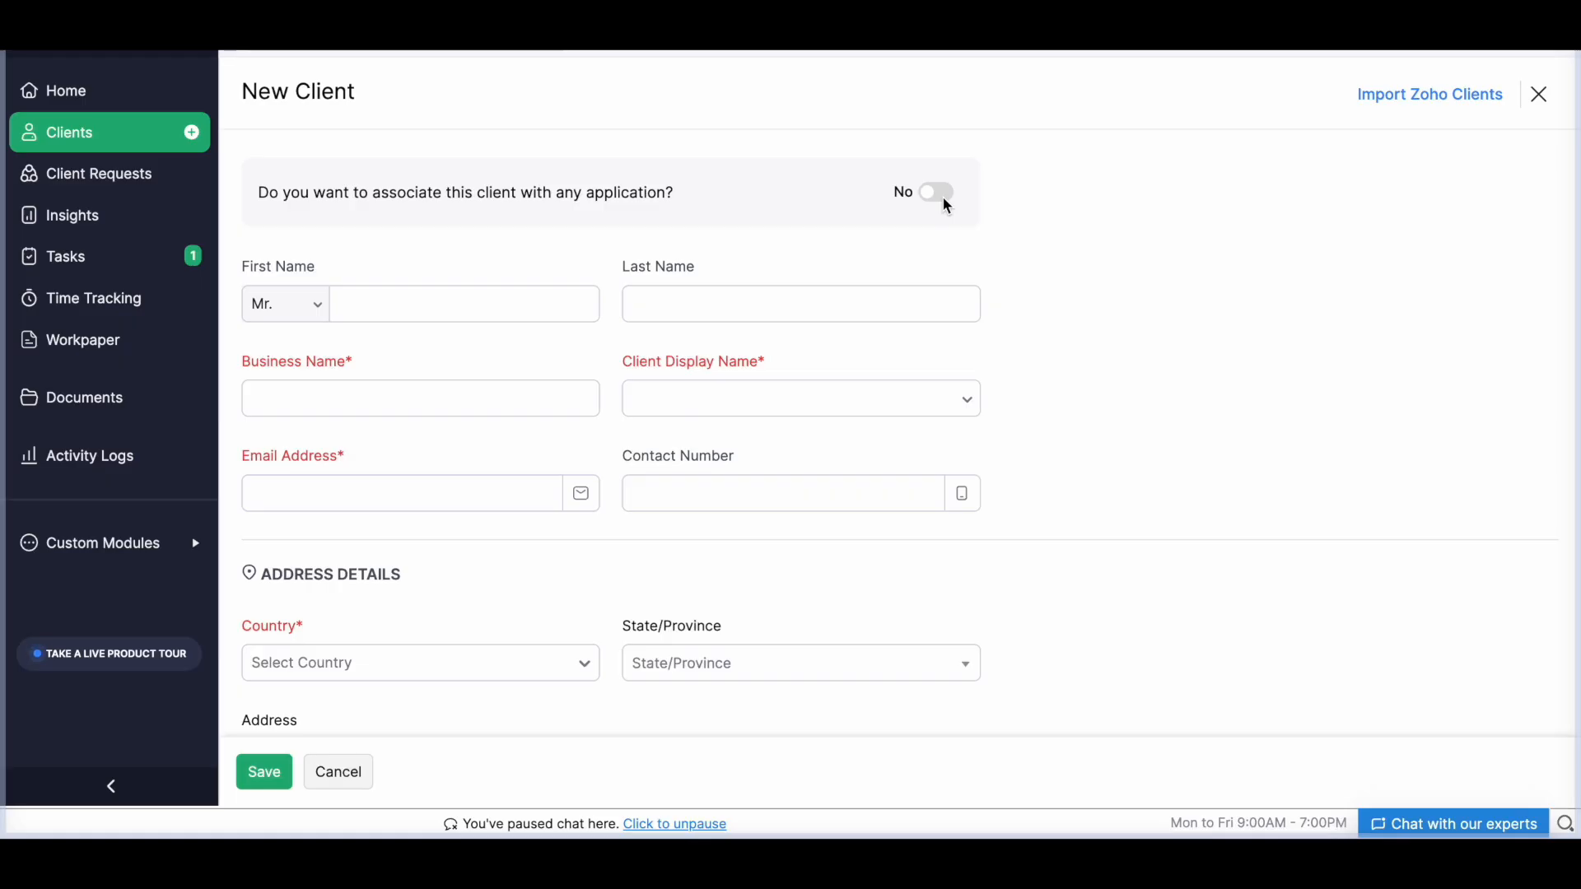
View the list of all clients and the client requests, including the form for a new client request.
{"action": "left_click", "coordinate": [134, 144]}
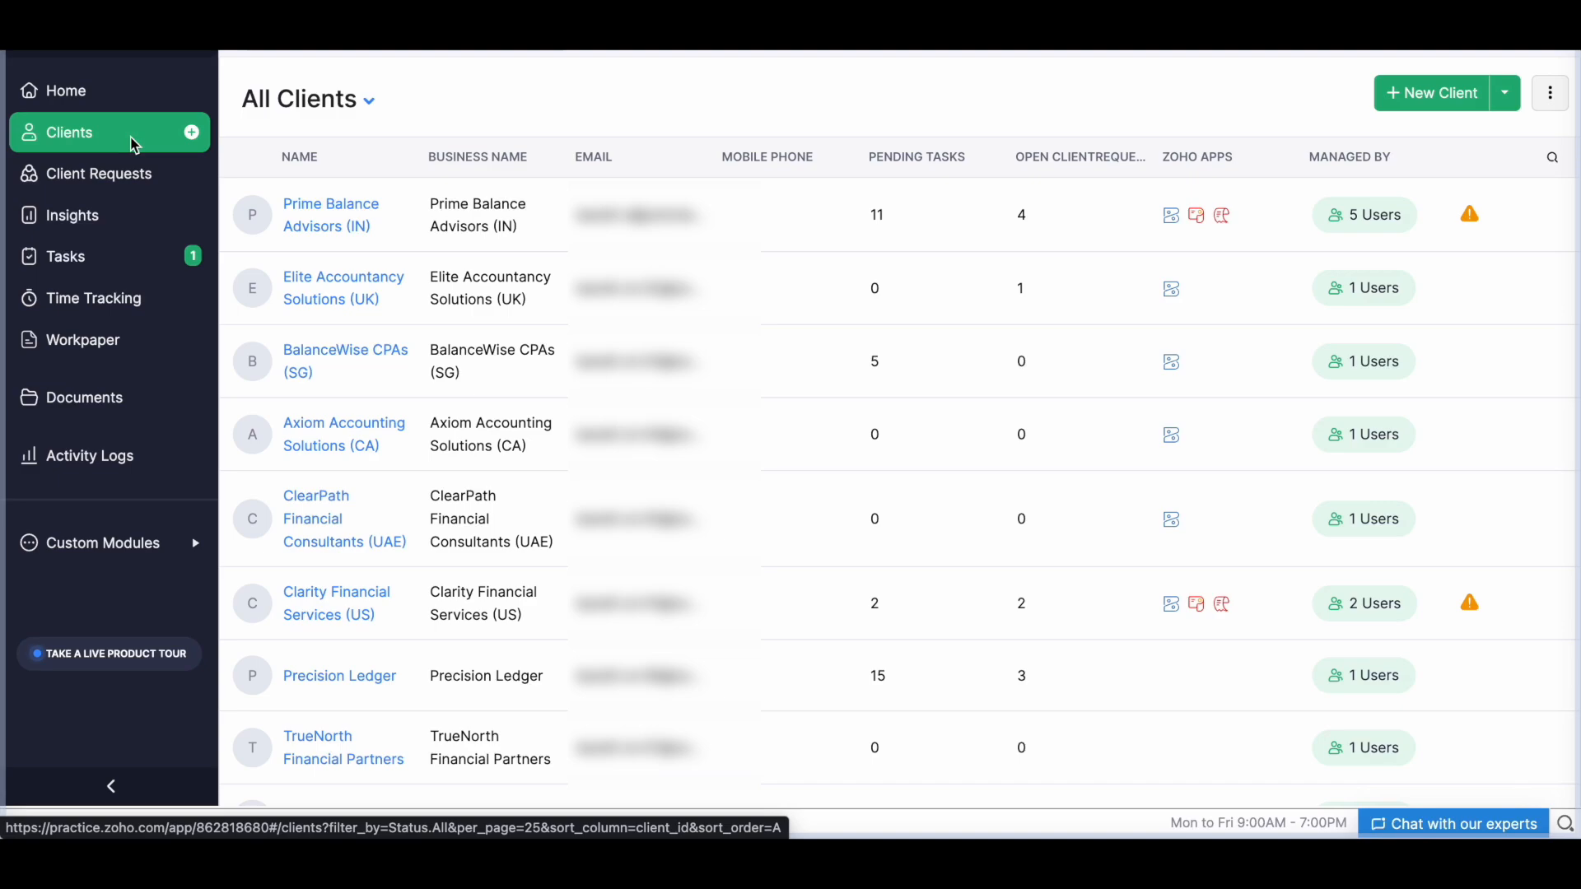
{"action": "left_click", "coordinate": [138, 171]}
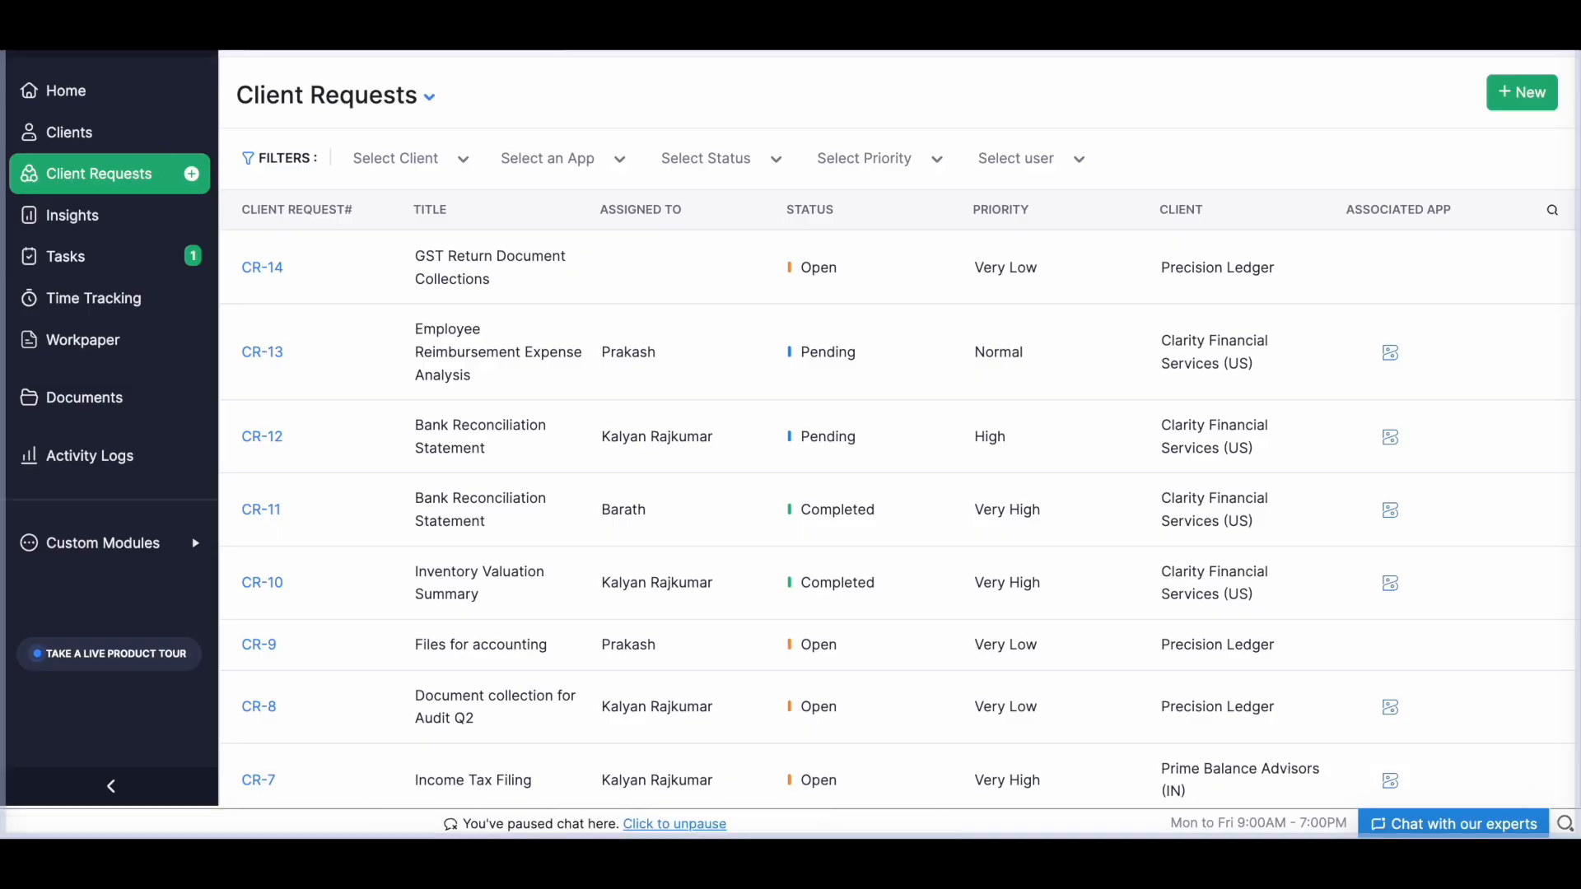
{"action": "left_click", "coordinate": [1556, 104]}
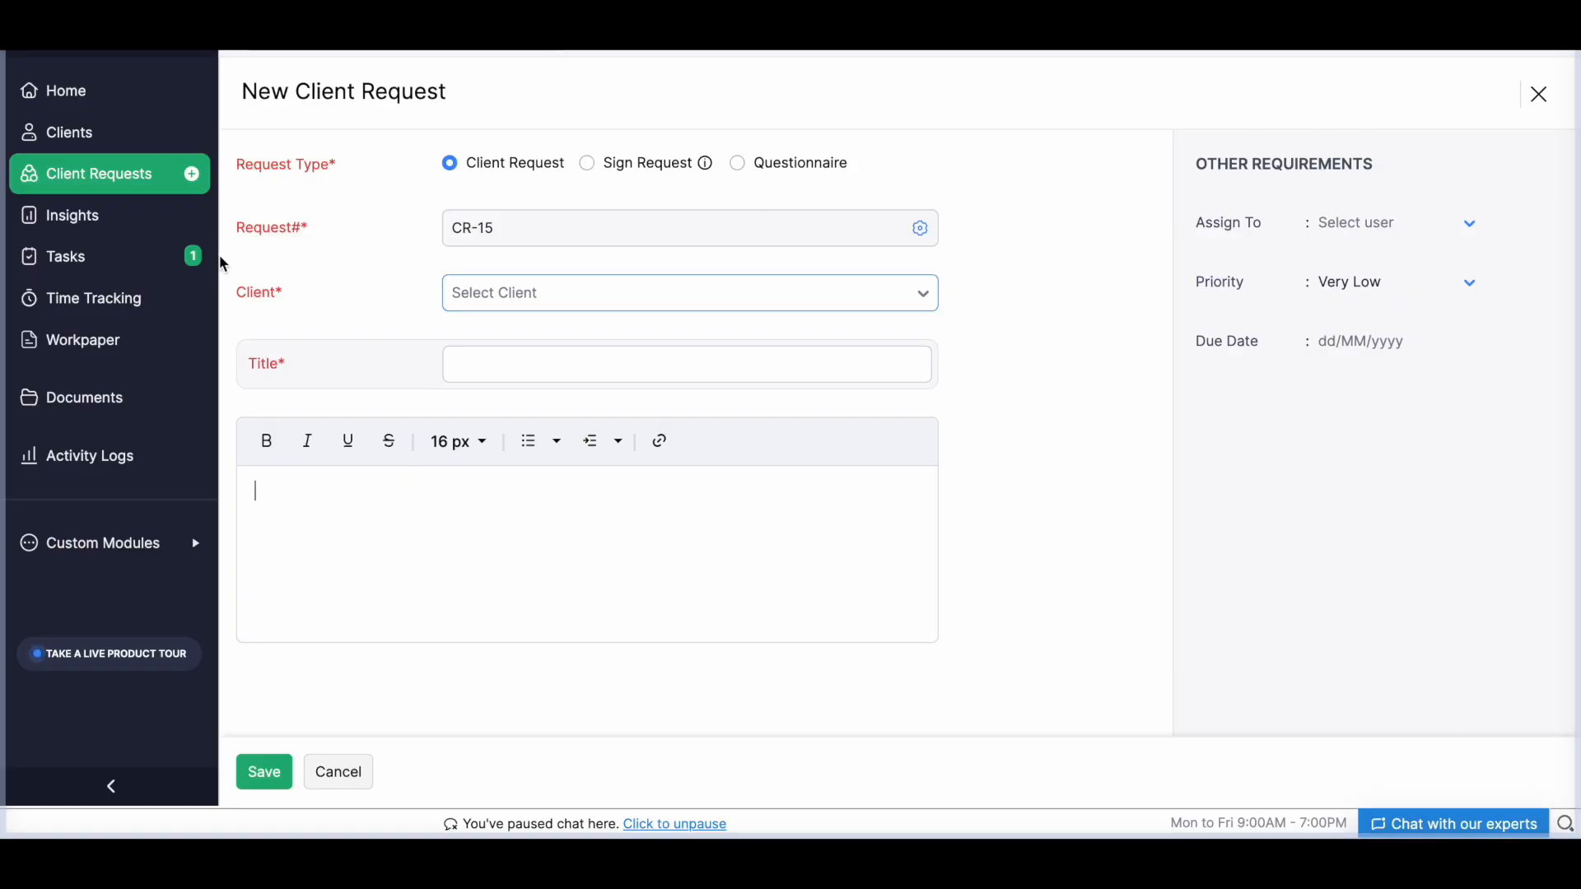
Examine the insights for Prime Balance Advisors (IN) and view the overdue tasks.
{"action": "left_click", "coordinate": [141, 221]}
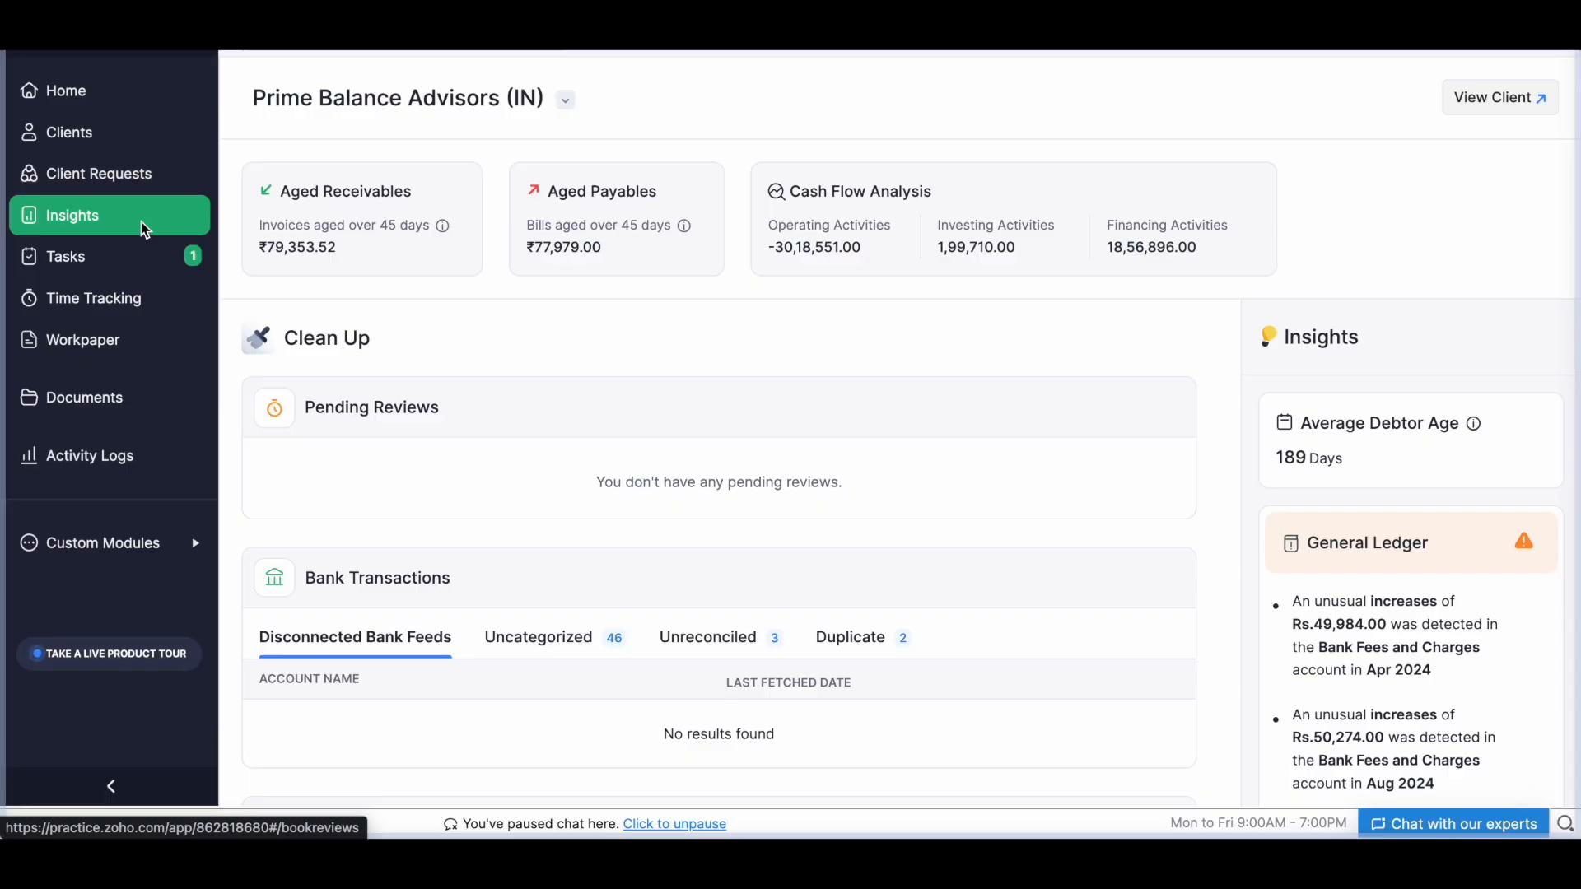
{"action": "left_click", "coordinate": [111, 269]}
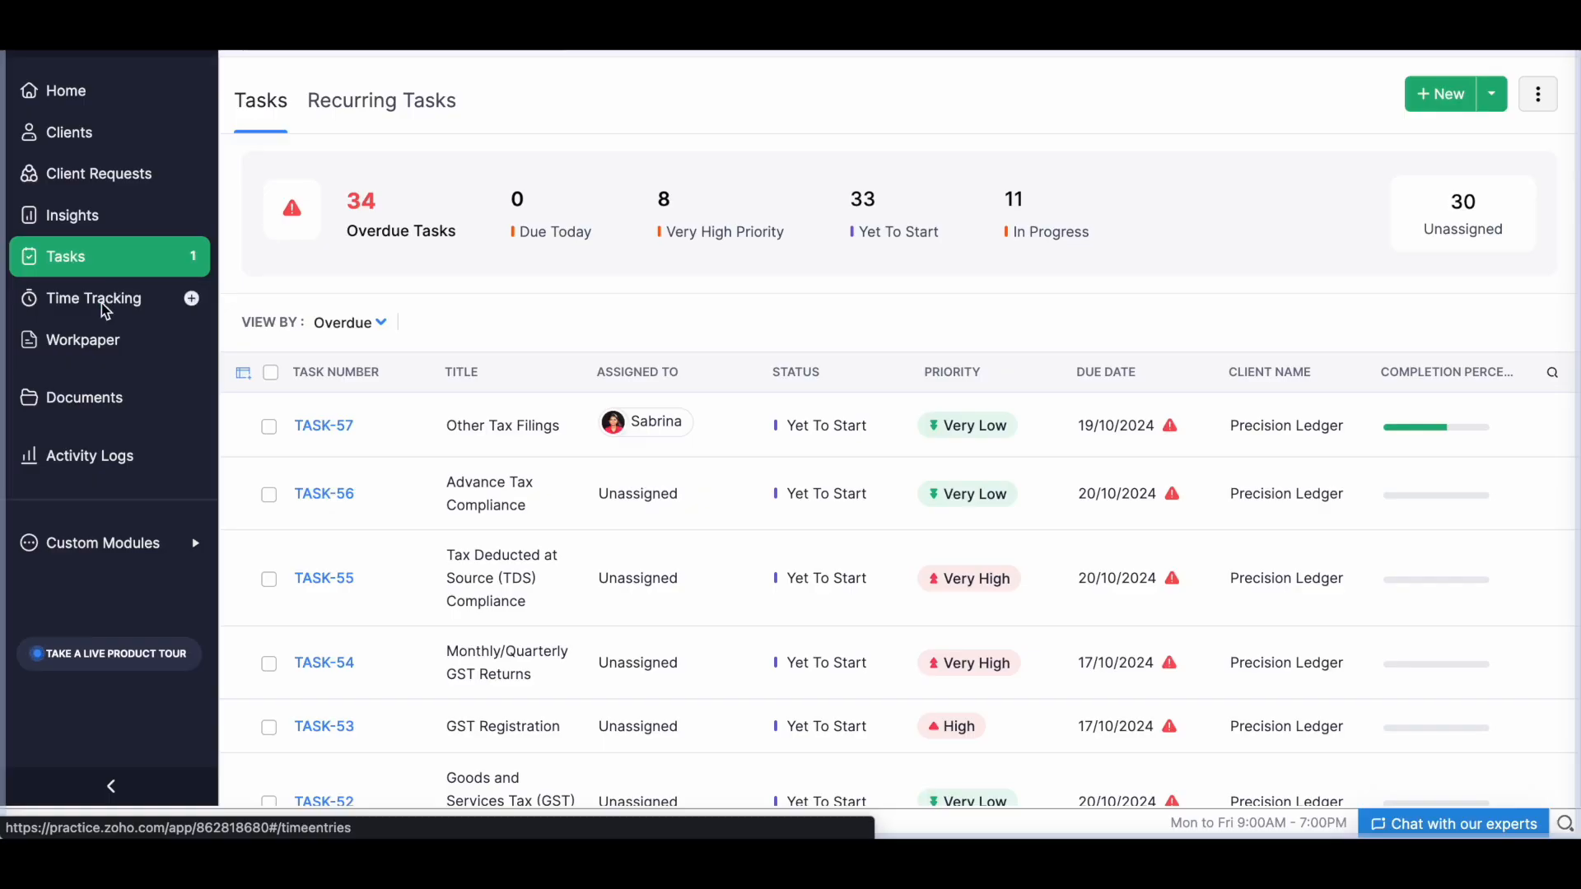
Open the Income Tax Reconciliation workpaper and examine the Trial Balance in its book review.
{"action": "left_click", "coordinate": [96, 344]}
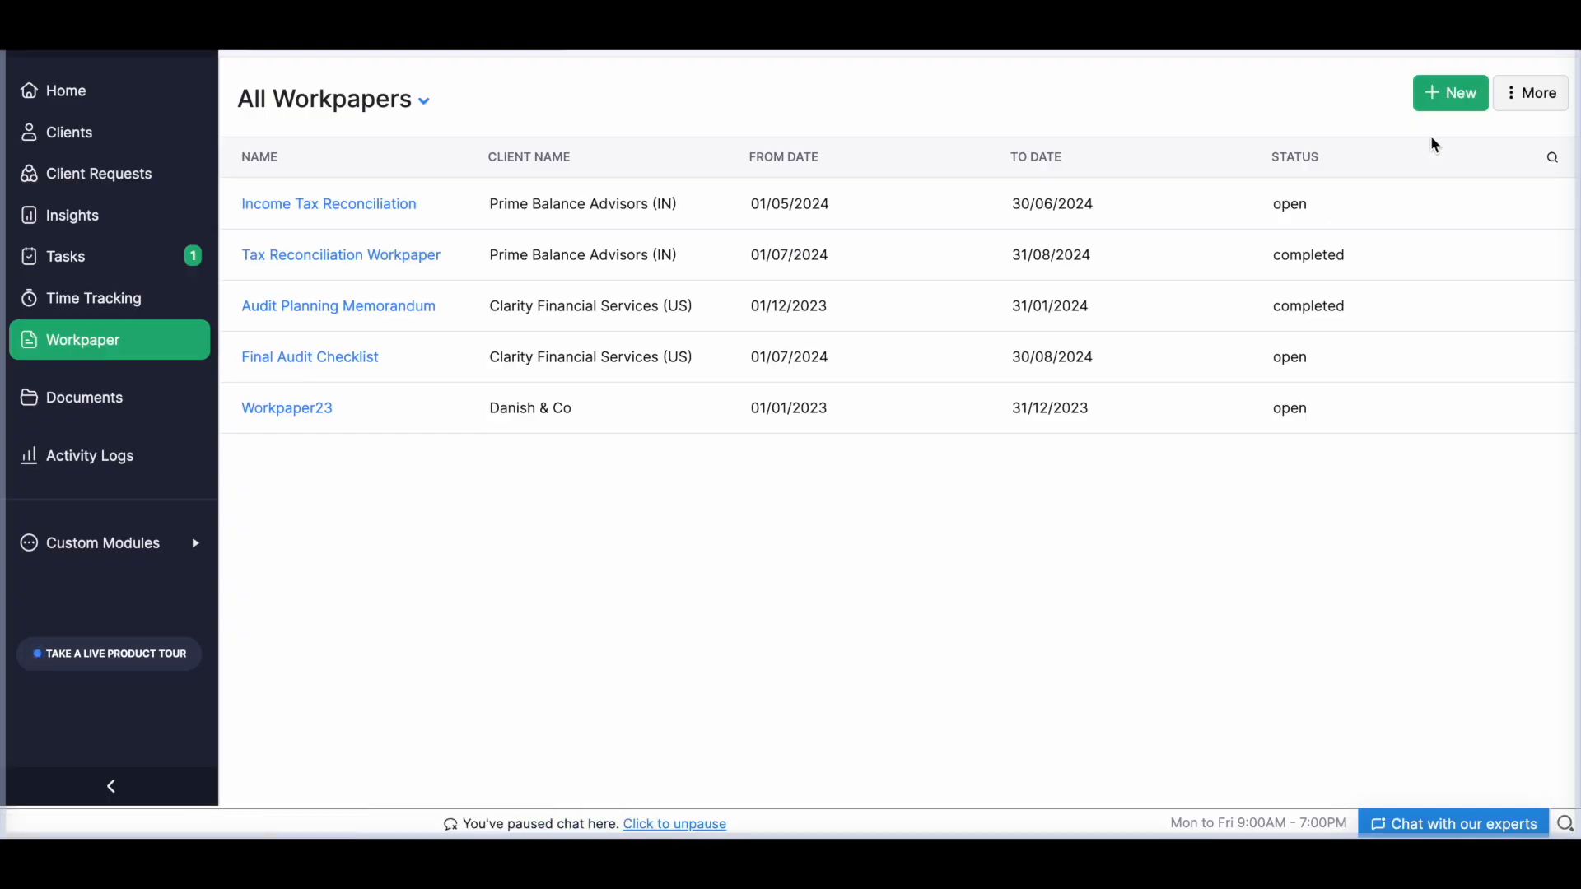
{"action": "left_click", "coordinate": [363, 201]}
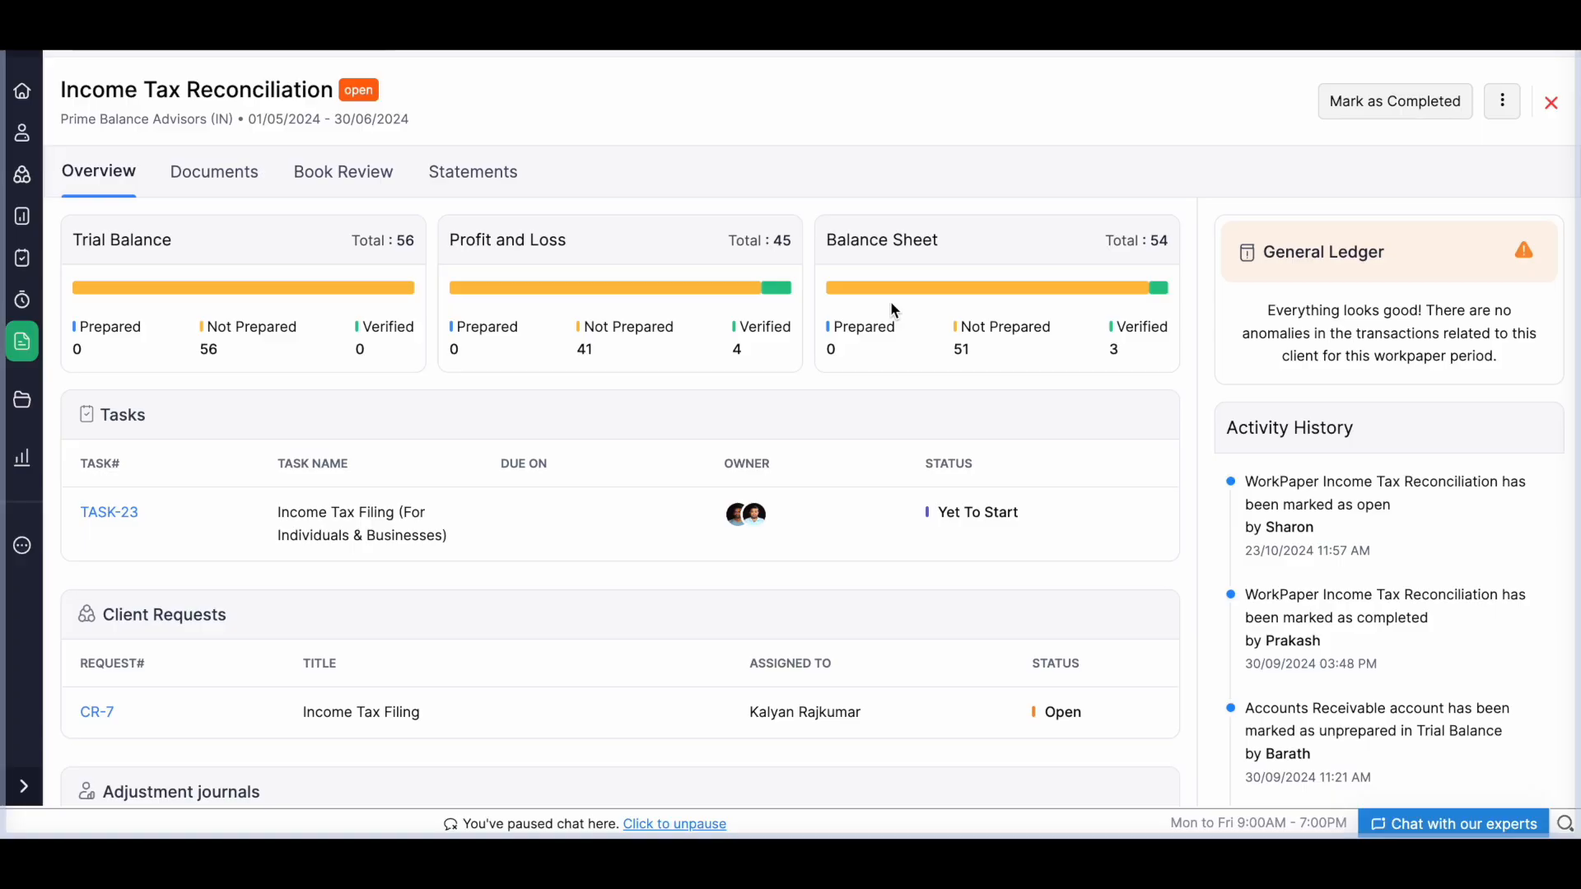
{"action": "left_click", "coordinate": [366, 186]}
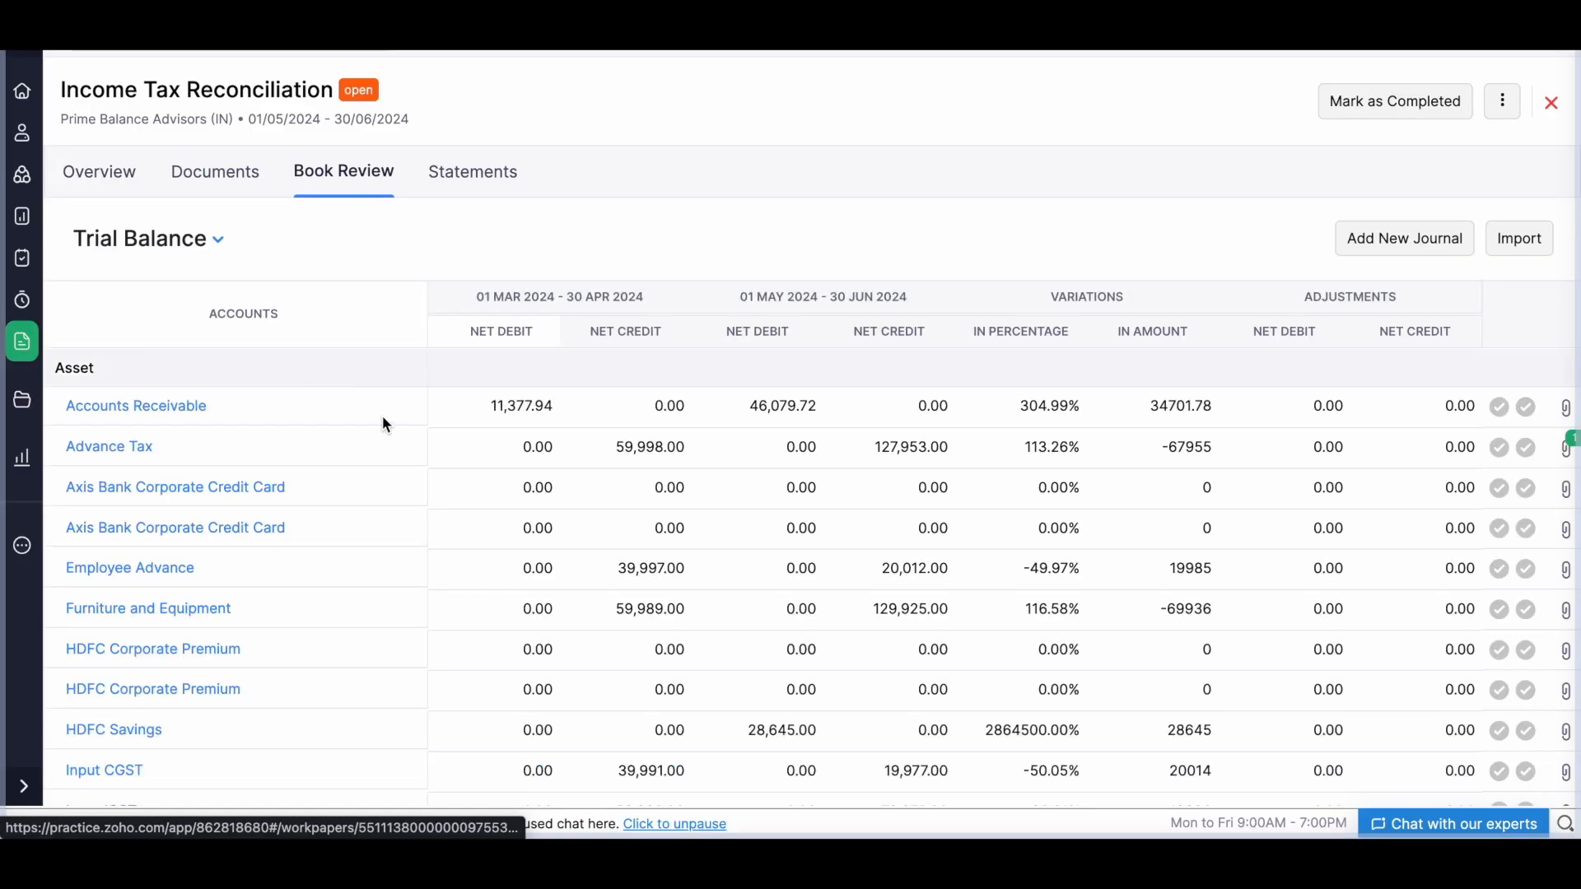
{"action": "scroll", "coordinate": [488, 515], "scroll_direction": "down", "scroll_amount": 3}
{"action": "scroll", "coordinate": [488, 516], "scroll_direction": "up", "scroll_amount": 3}
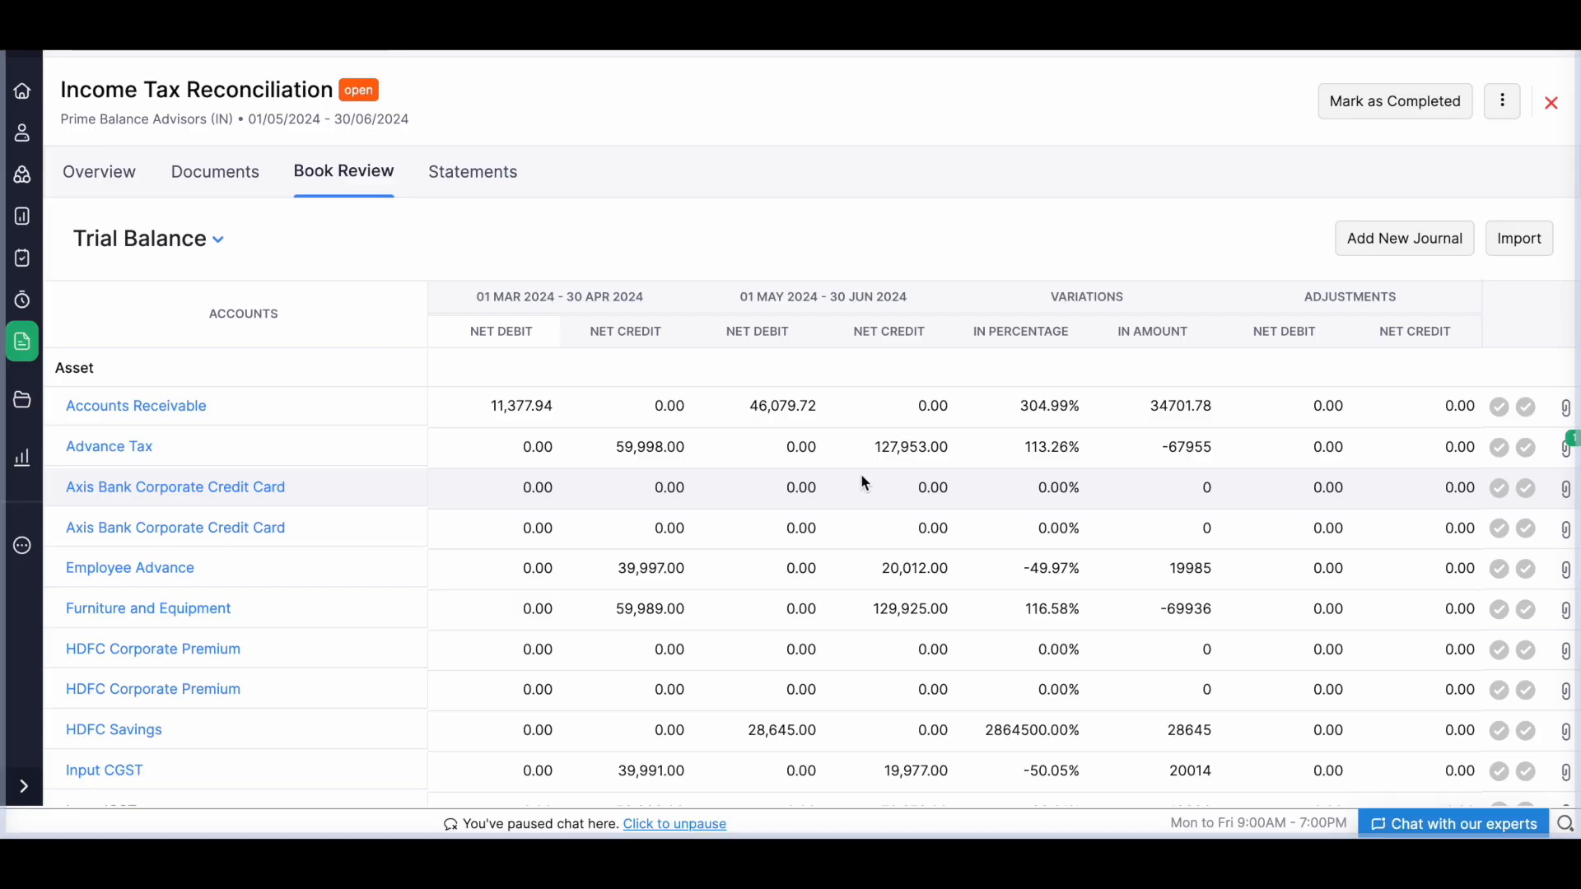
Open the form for a new journal from the workpaper's Trial Balance and cancel it.
{"action": "left_click", "coordinate": [1397, 251]}
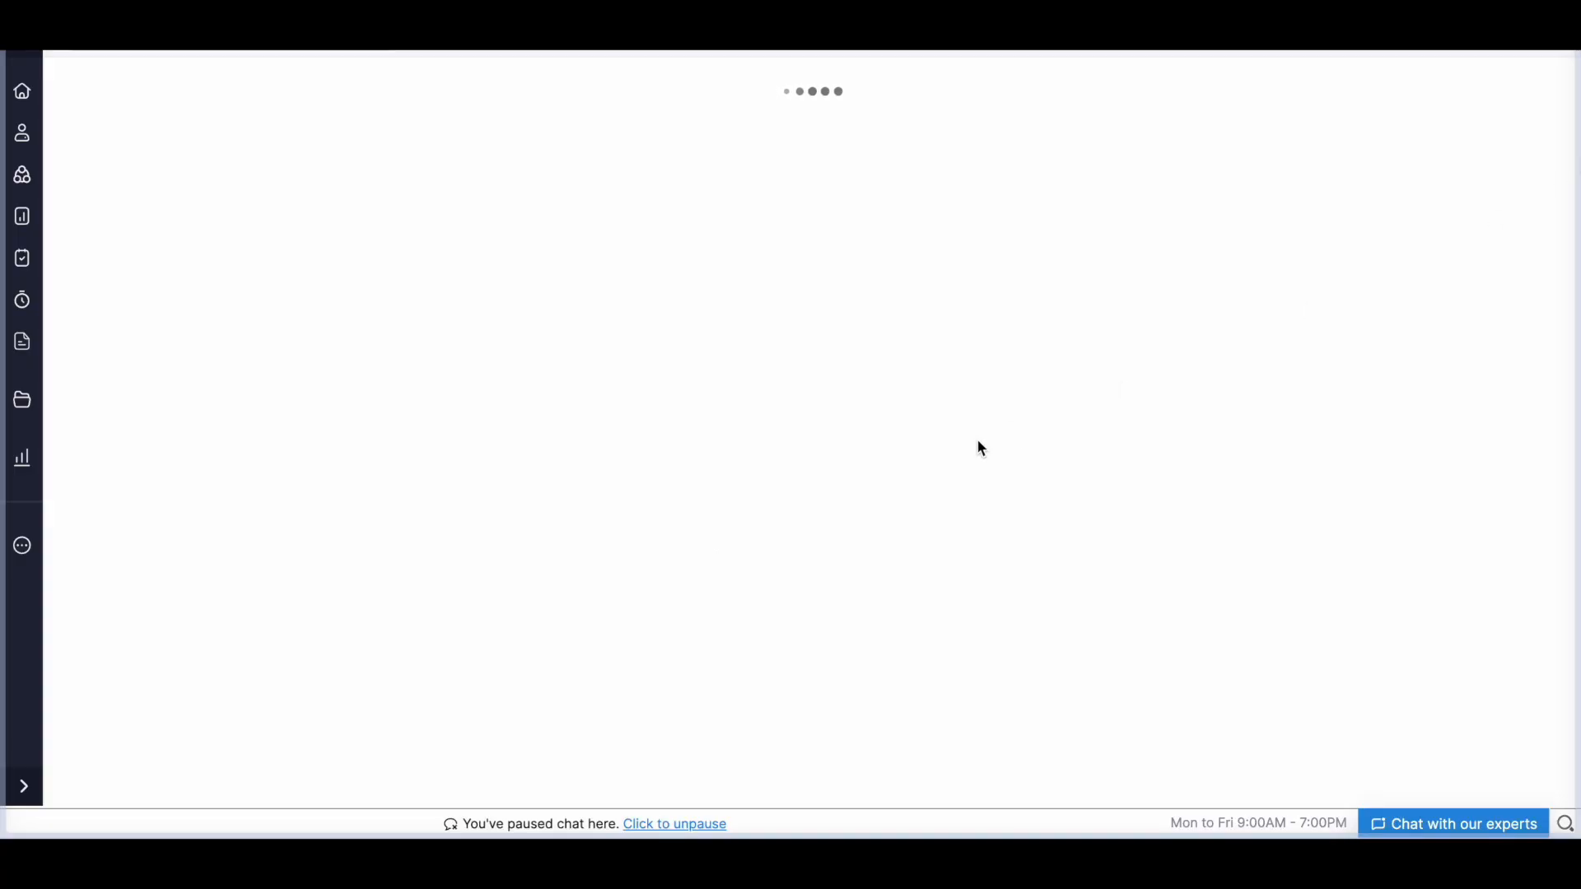
{"action": "left_click", "coordinate": [185, 769]}
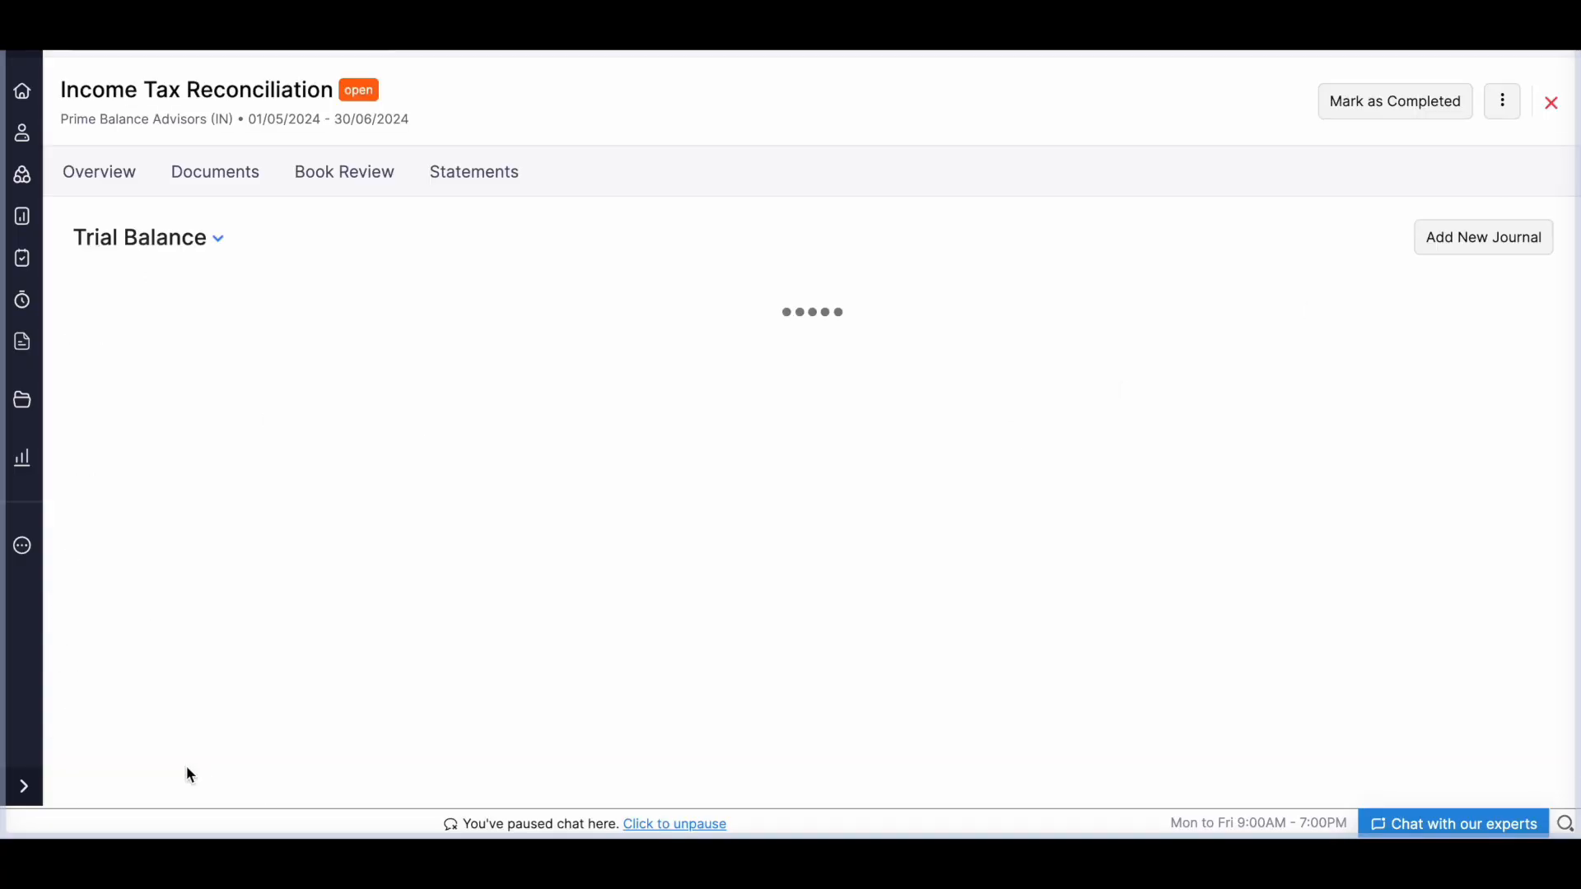